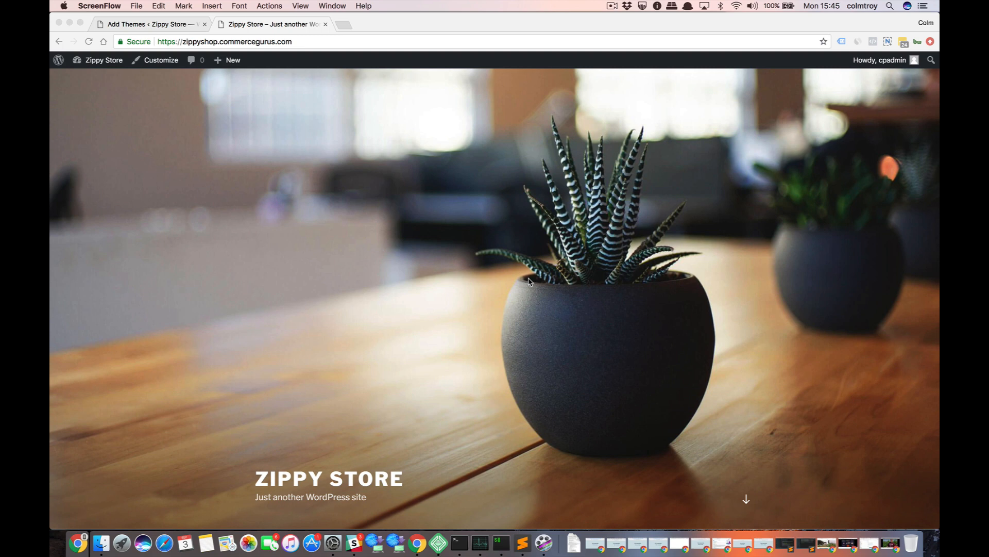
# Look over the Zippy Store front page and go to the site's installed themes page in the WordPress admin.
pyautogui.scroll(-3, 552, 372)
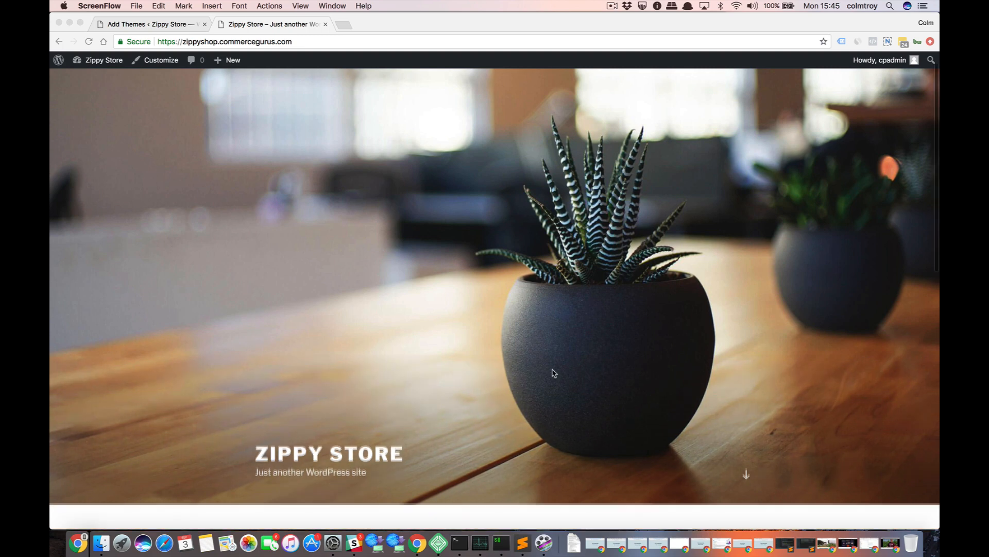
pyautogui.scroll(-5, 553, 372)
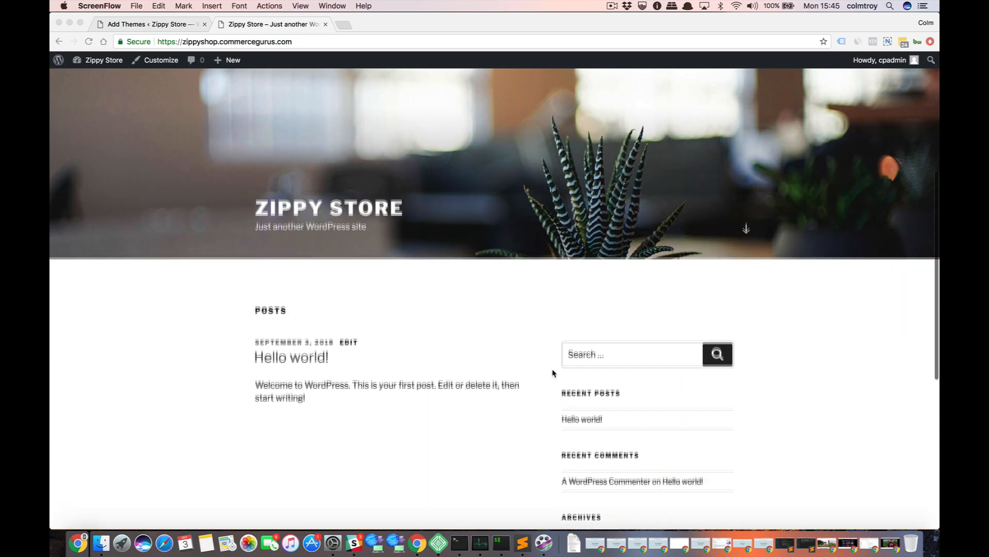
pyautogui.scroll(1, 552, 372)
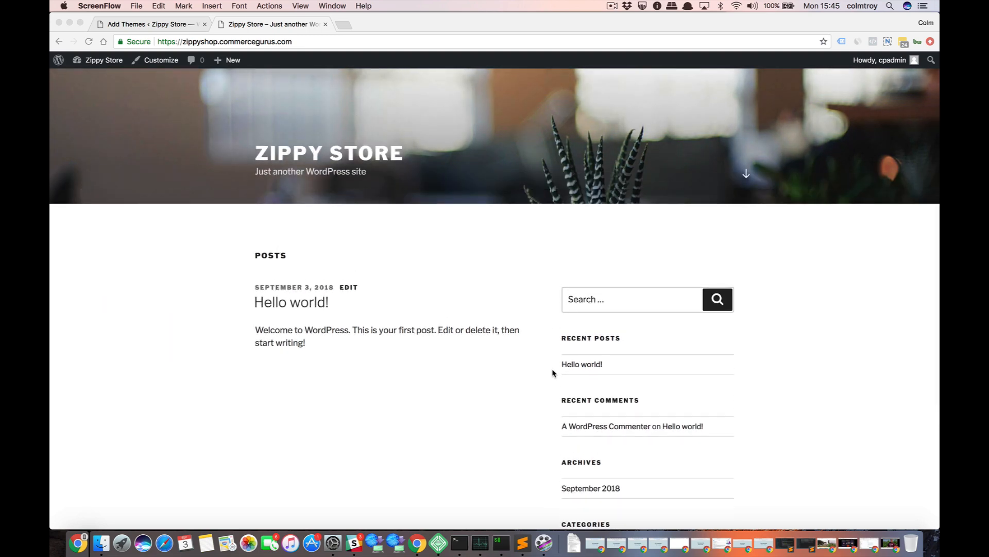
pyautogui.scroll(6, 552, 372)
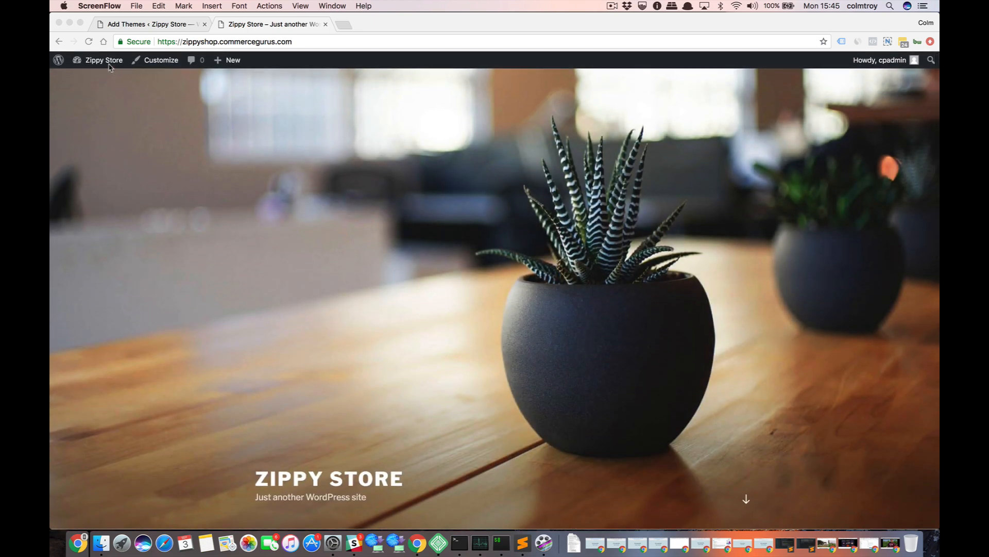
pyautogui.click(111, 62)
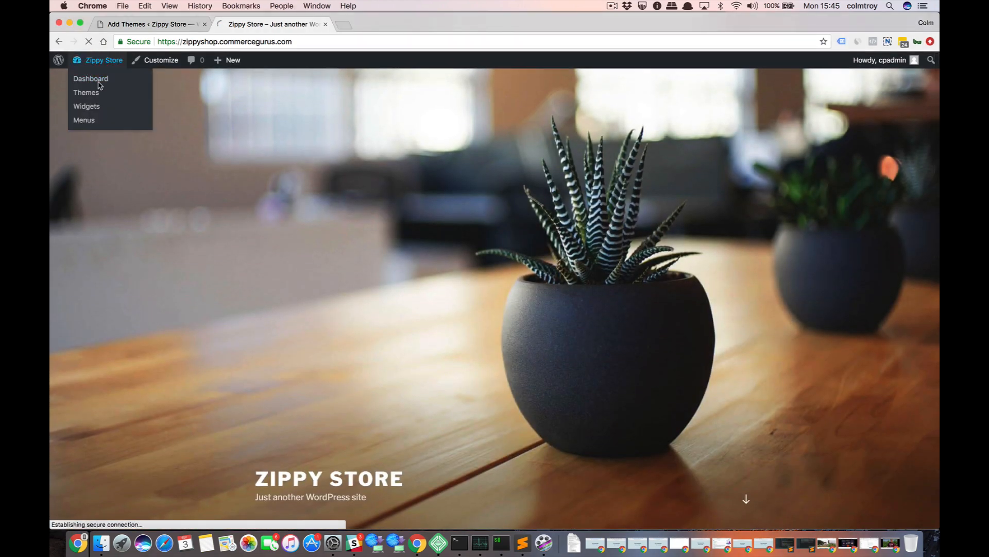
pyautogui.click(98, 80)
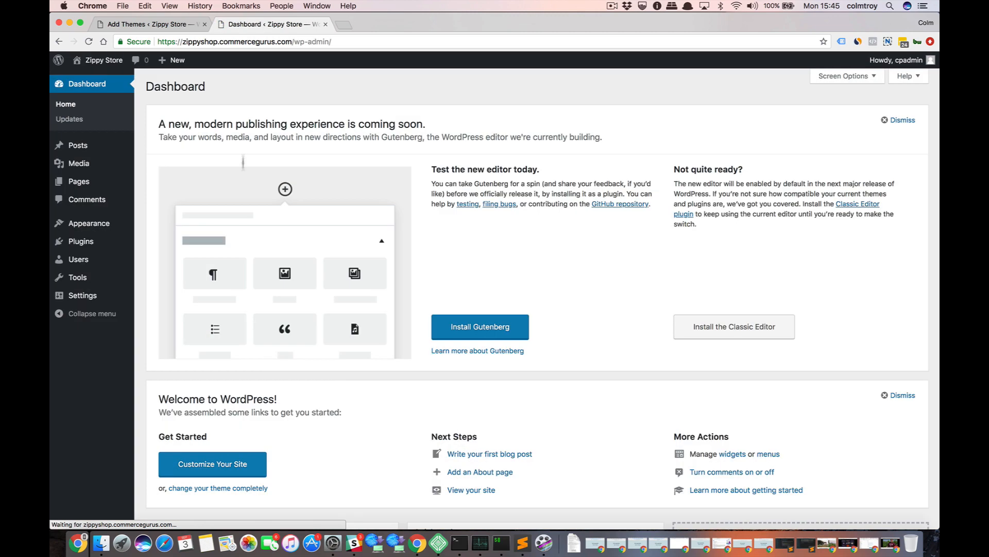
pyautogui.moveTo(110, 223)
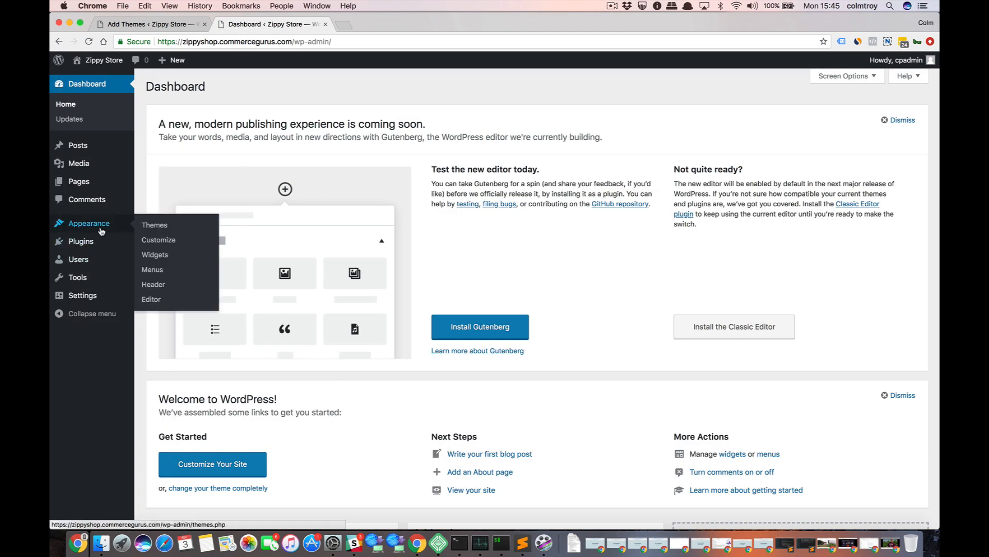
pyautogui.click(148, 228)
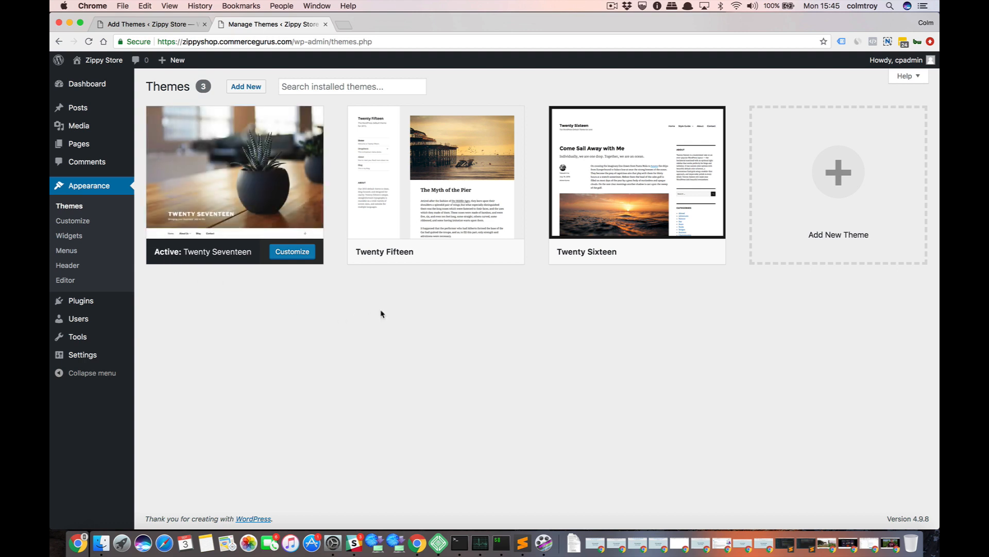
# Upload the shoptimizer.zip theme from the THEME folder of ZippyShop, install it and activate it.
pyautogui.click(256, 88)
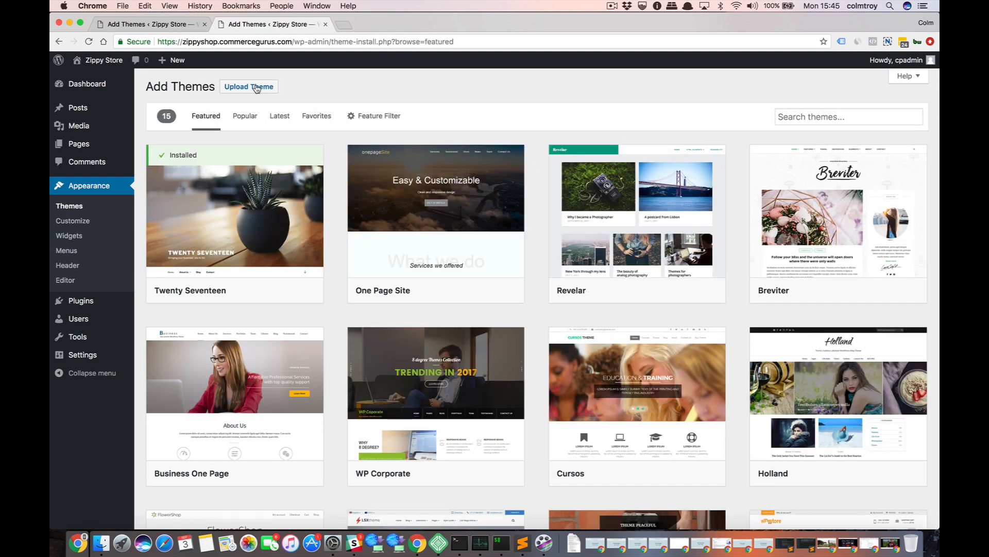
pyautogui.click(256, 87)
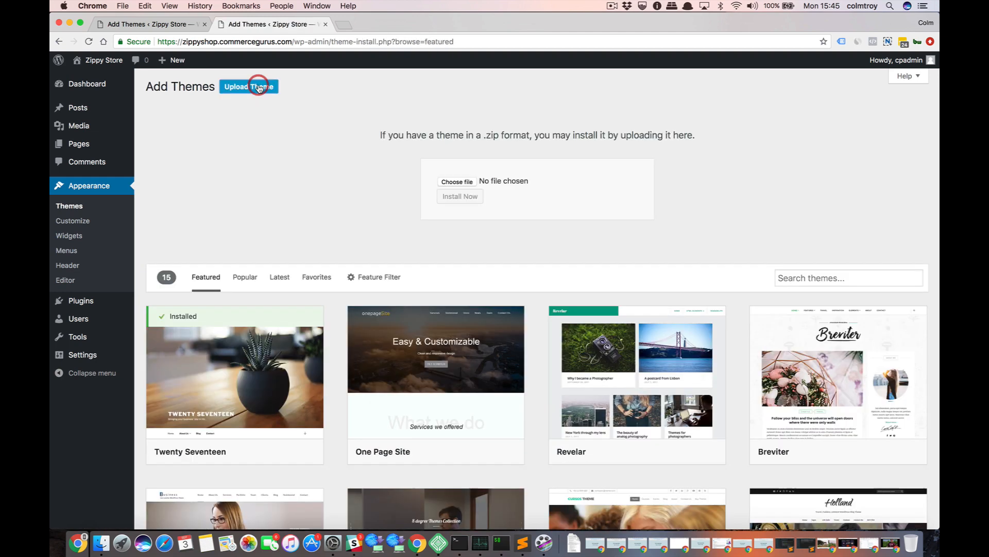
pyautogui.click(453, 183)
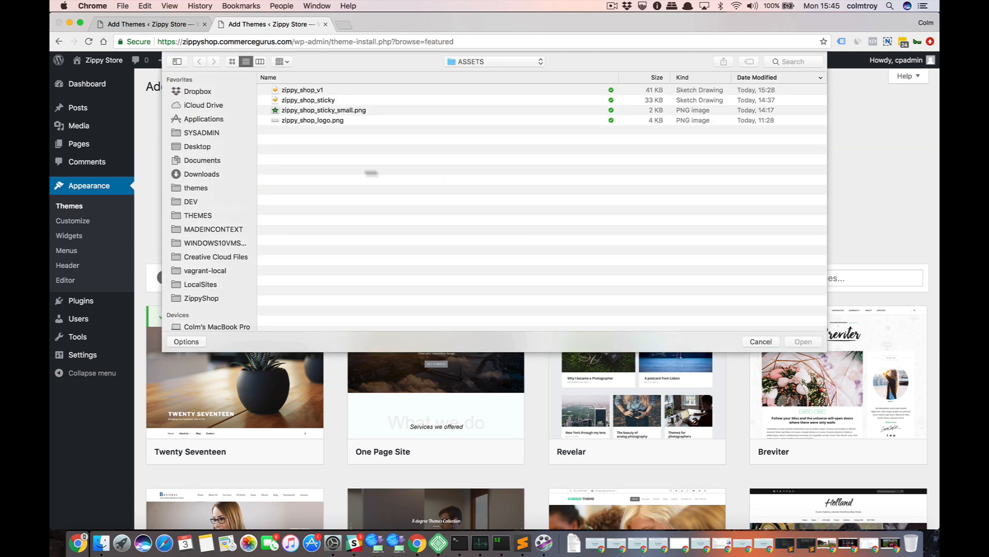
pyautogui.click(208, 297)
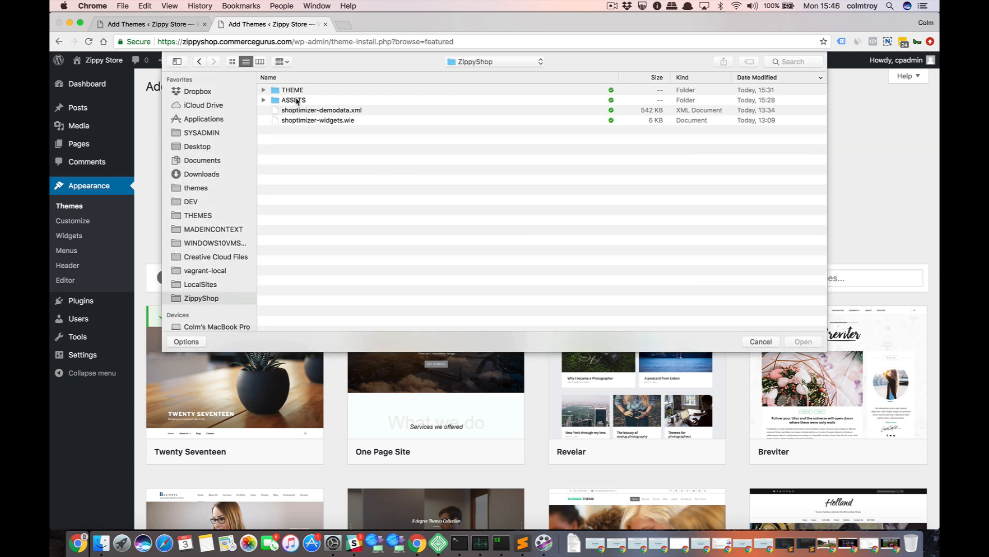
pyautogui.doubleClick(297, 91)
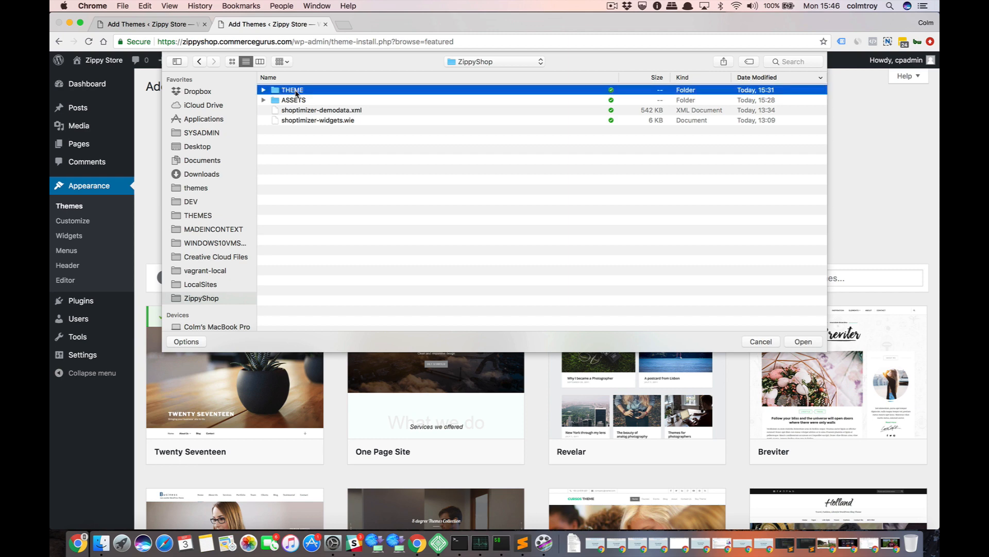
pyautogui.doubleClick(301, 91)
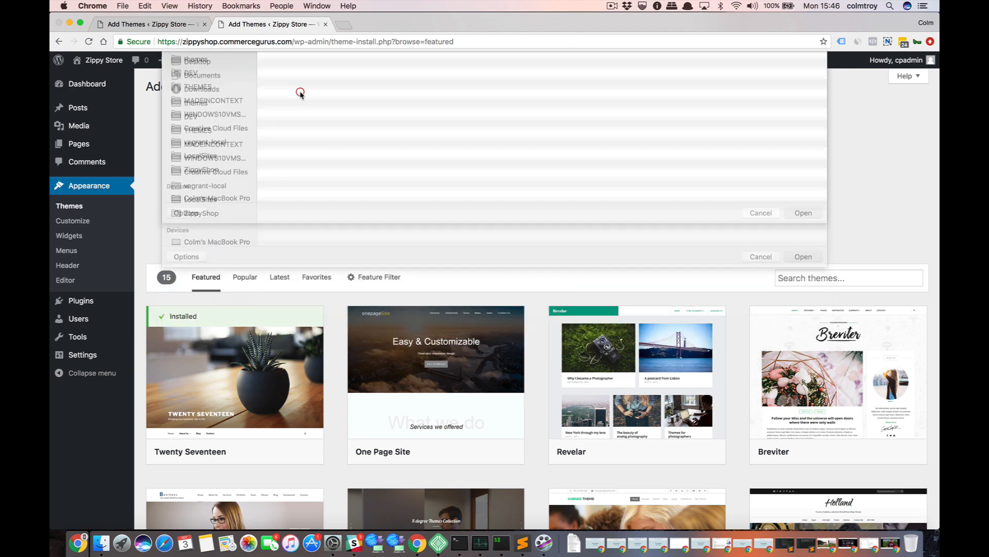
pyautogui.click(470, 200)
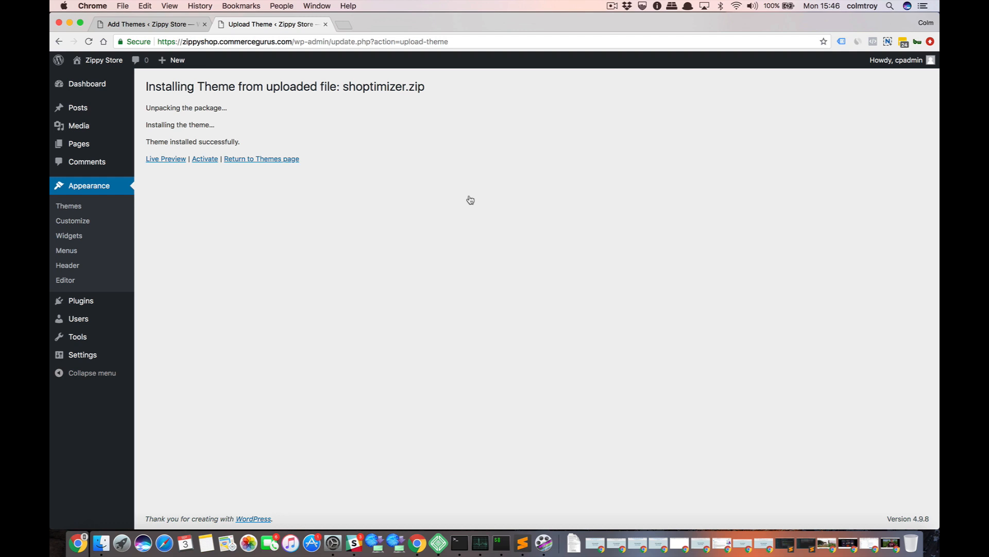
pyautogui.click(212, 158)
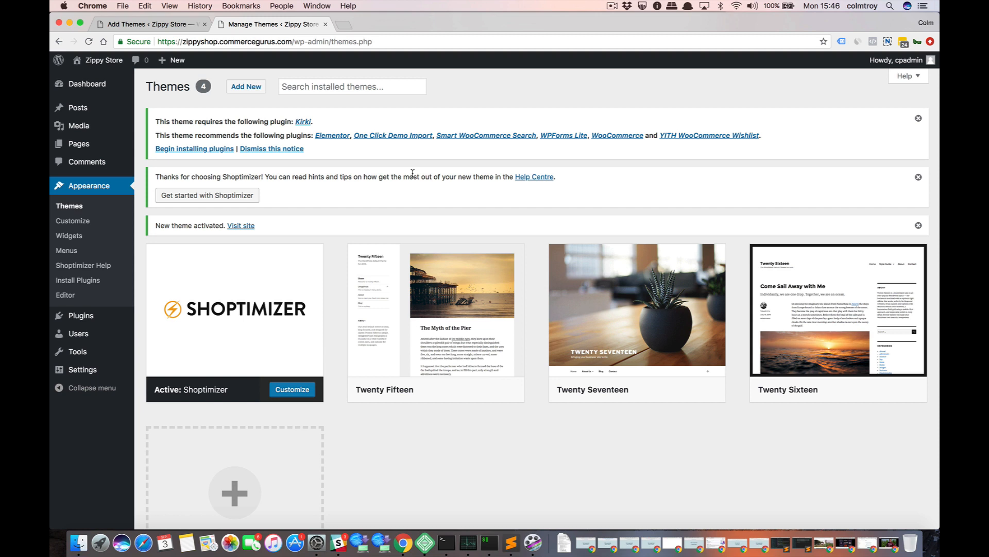
# Bulk install all seven plugins required or recommended by the Shoptimizer theme.
pyautogui.click(209, 150)
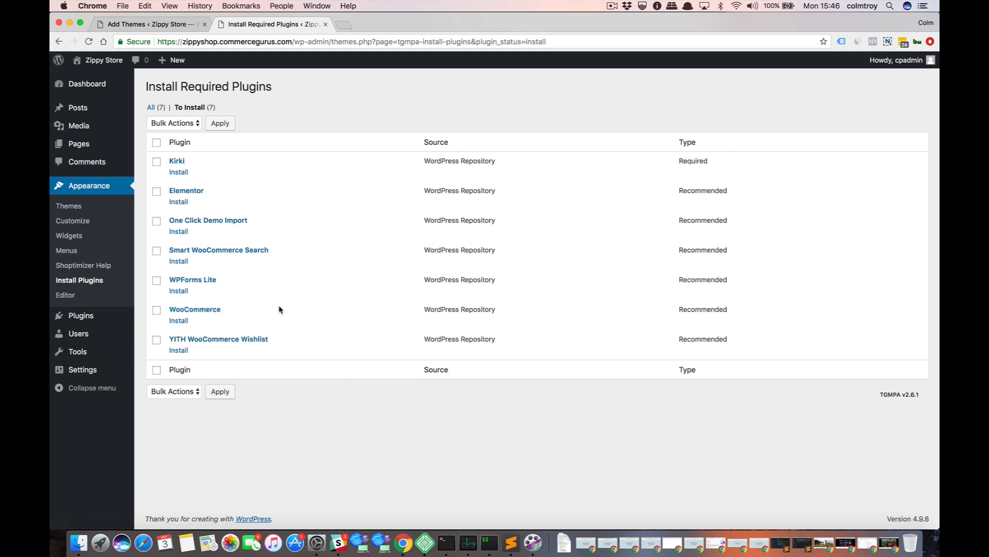
pyautogui.click(156, 143)
pyautogui.click(172, 123)
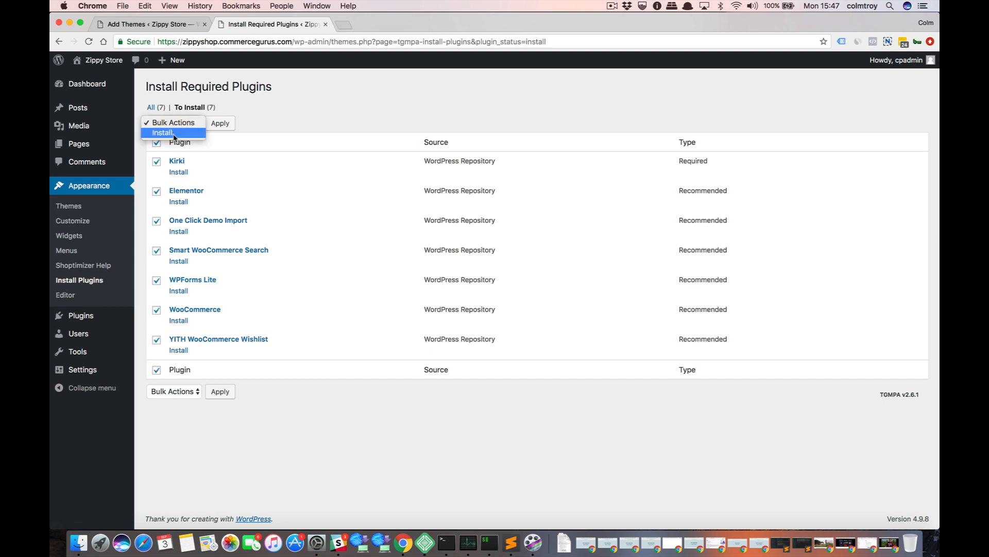
pyautogui.click(176, 134)
pyautogui.click(220, 127)
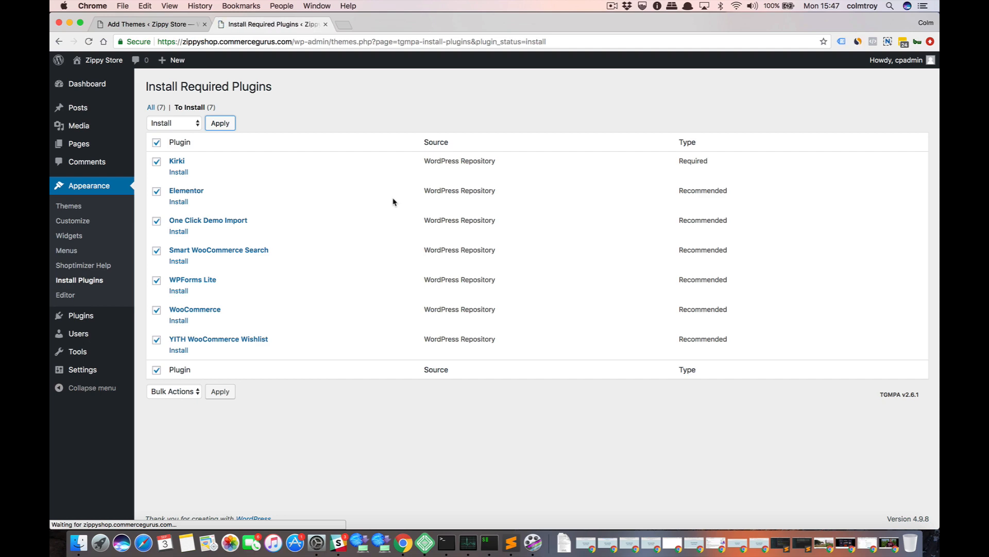
# Return to the required plugins installer and bulk activate all seven installed plugins.
pyautogui.scroll(-3, 394, 201)
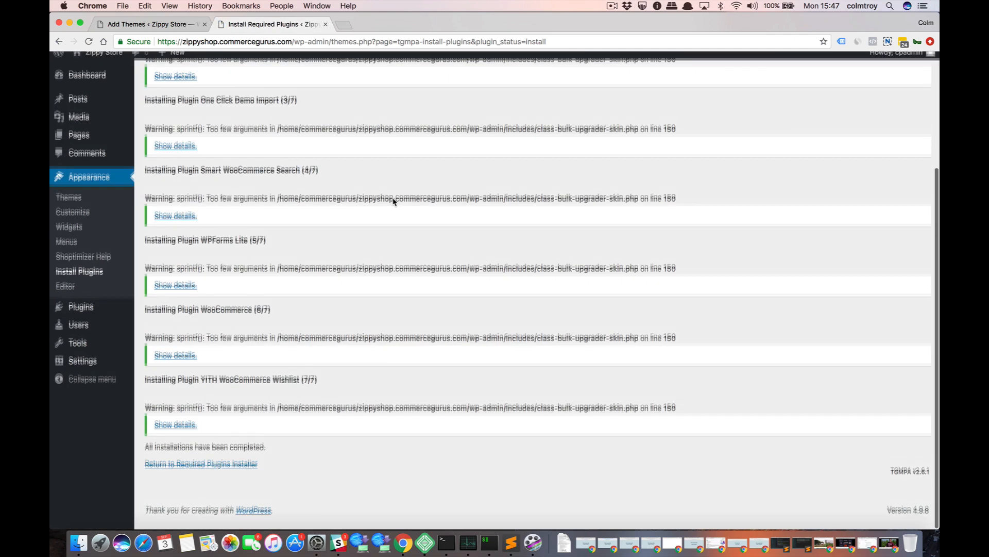
pyautogui.click(226, 473)
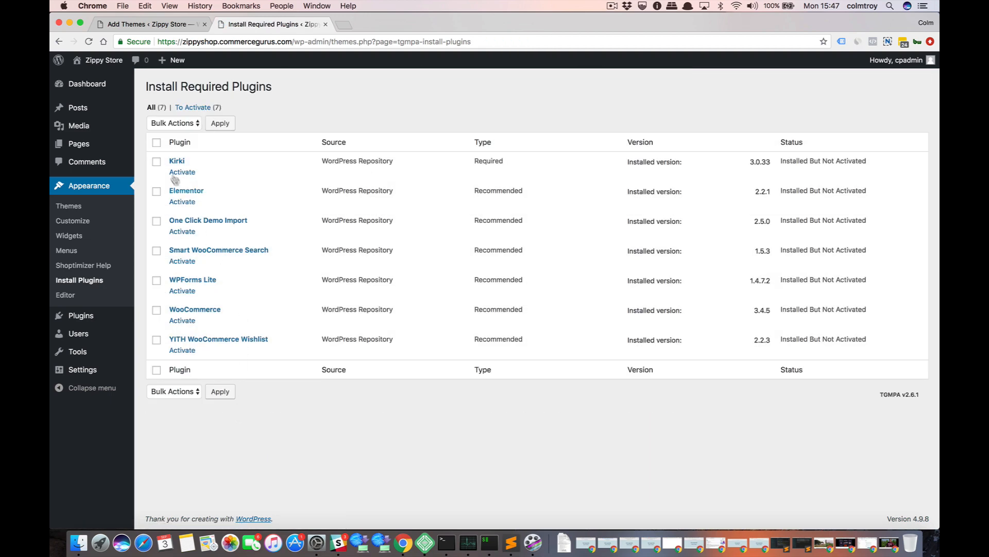
pyautogui.click(156, 143)
pyautogui.click(174, 123)
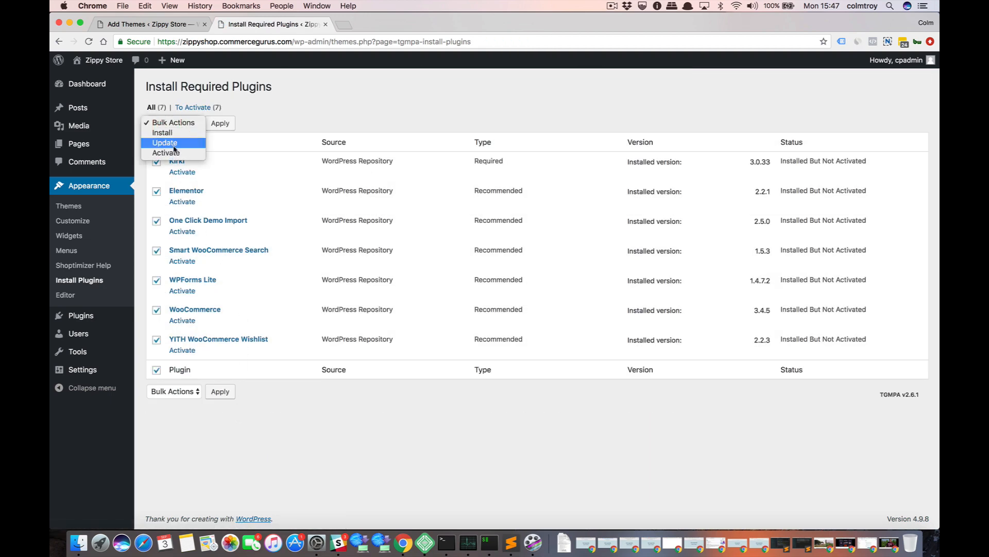
pyautogui.click(170, 153)
pyautogui.click(222, 125)
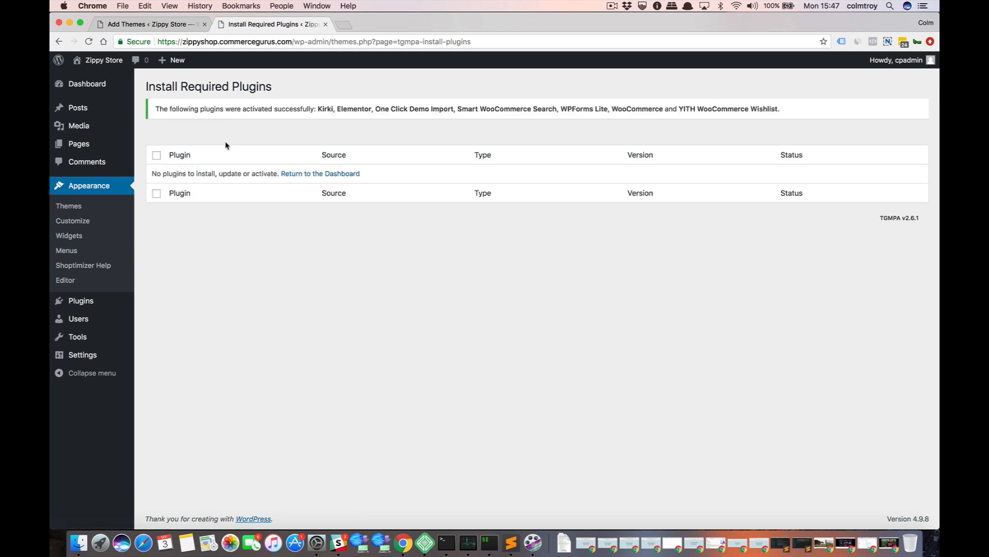
# Return to the Dashboard and set the store's country to United States (US) in the WooCommerce setup wizard.
pyautogui.click(311, 173)
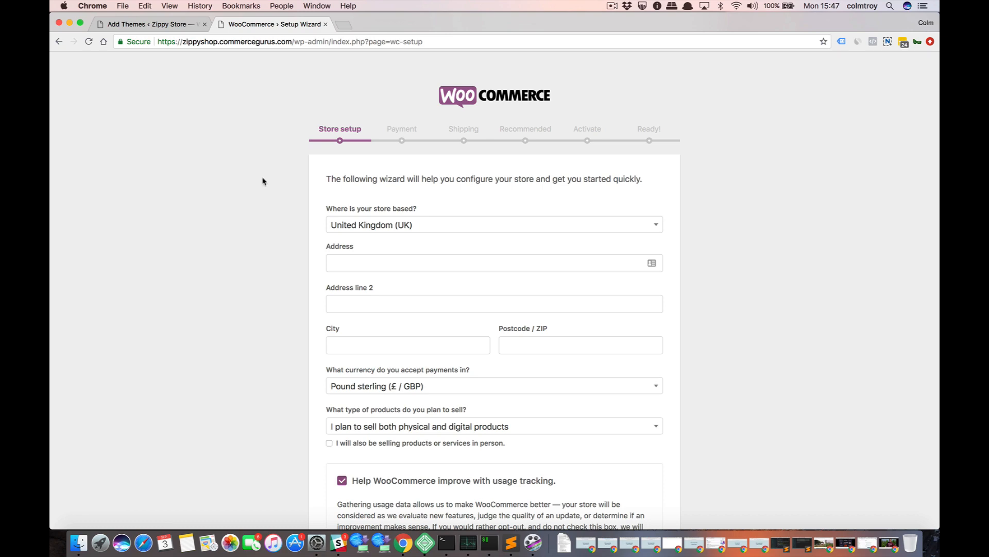
pyautogui.scroll(-4, 263, 181)
pyautogui.scroll(5, 263, 181)
pyautogui.scroll(-5, 263, 181)
pyautogui.scroll(5, 263, 181)
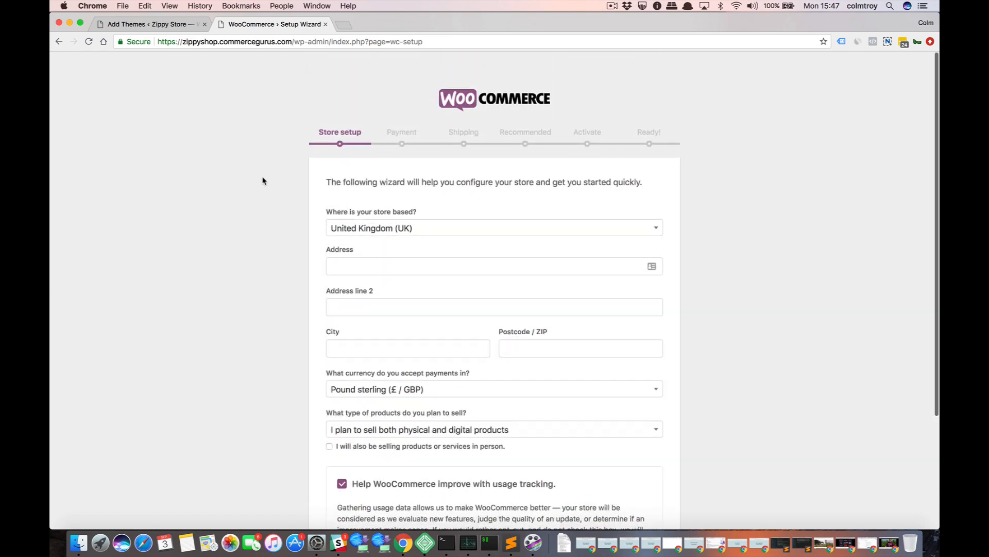
pyautogui.click(401, 228)
pyautogui.write('uni')
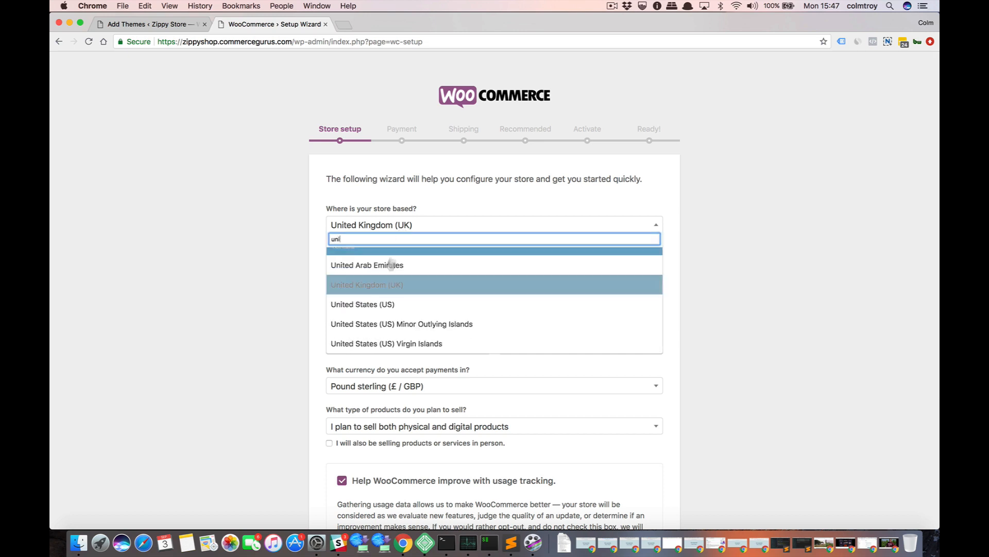
pyautogui.click(384, 303)
# Enter the store's street address in the first address line, leaving the second line empty.
pyautogui.click(369, 257)
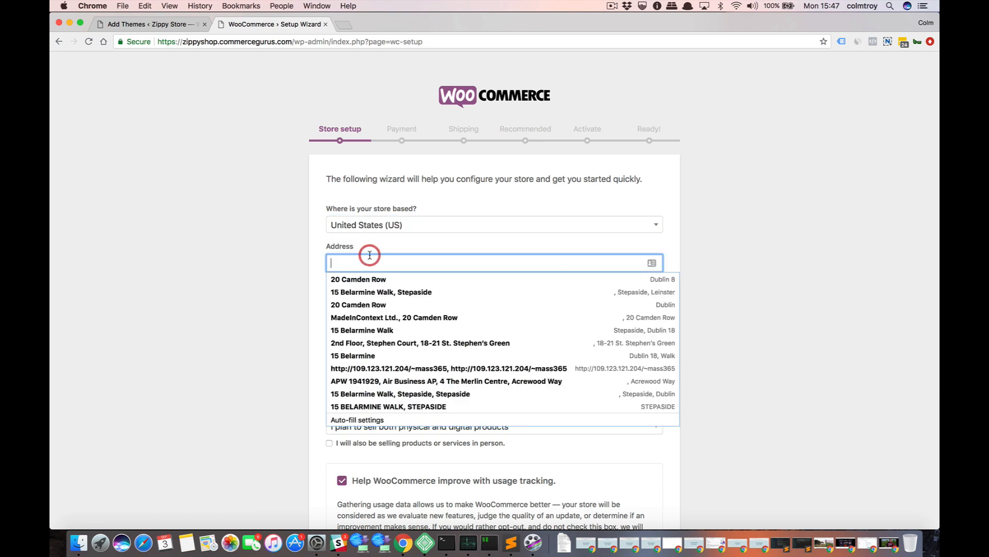
pyautogui.write('Berver')
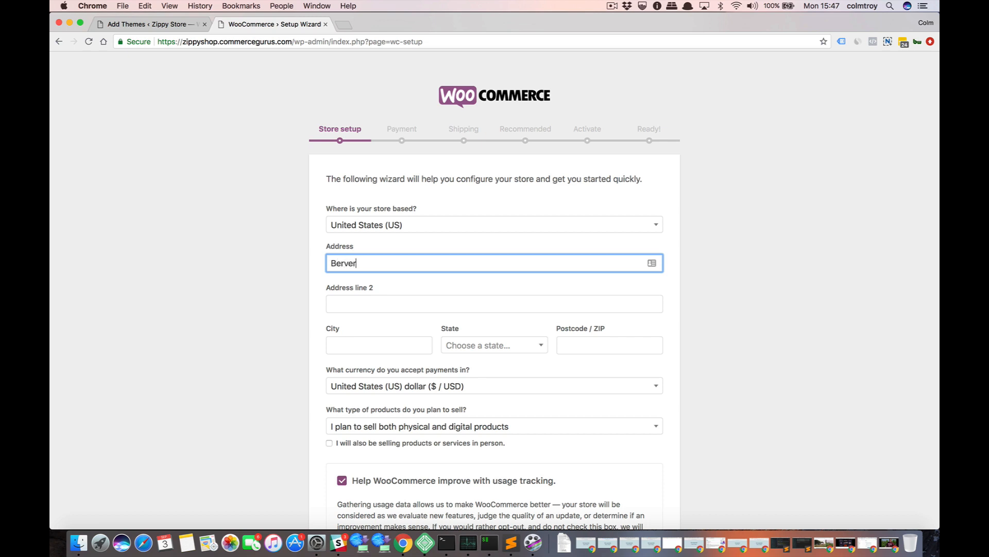
pyautogui.write('erley Hills')
pyautogui.rightClick(340, 263)
pyautogui.click(354, 264)
pyautogui.click(349, 302)
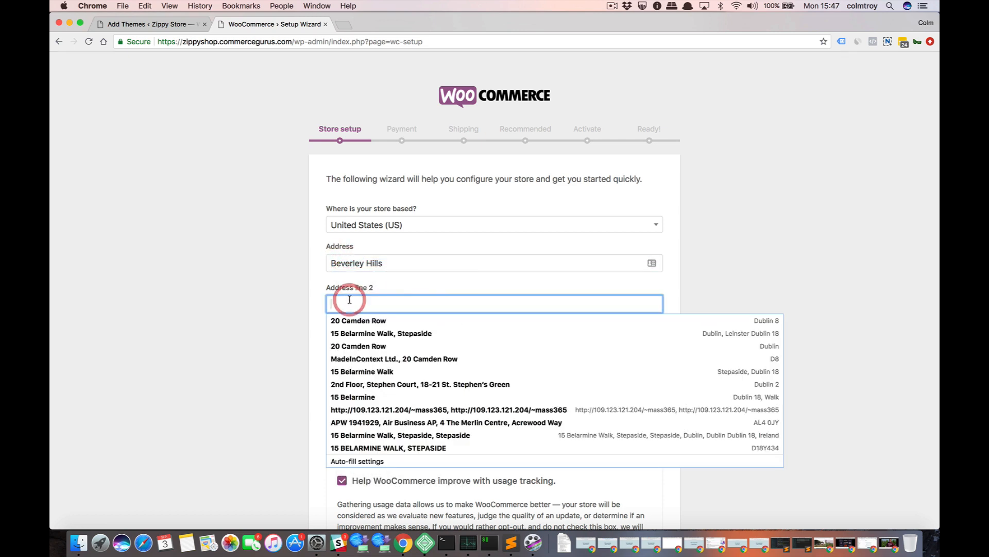
pyautogui.click(254, 317)
# Enter the store's city and choose its state in the store setup form.
pyautogui.click(338, 350)
pyautogui.write('L')
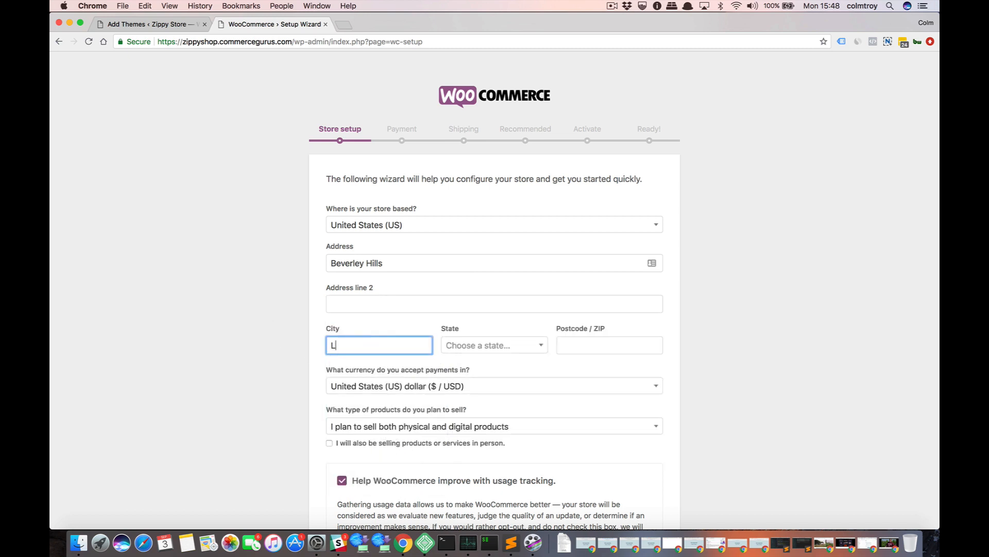
pyautogui.write('os Angeleses')
pyautogui.press('Tab')
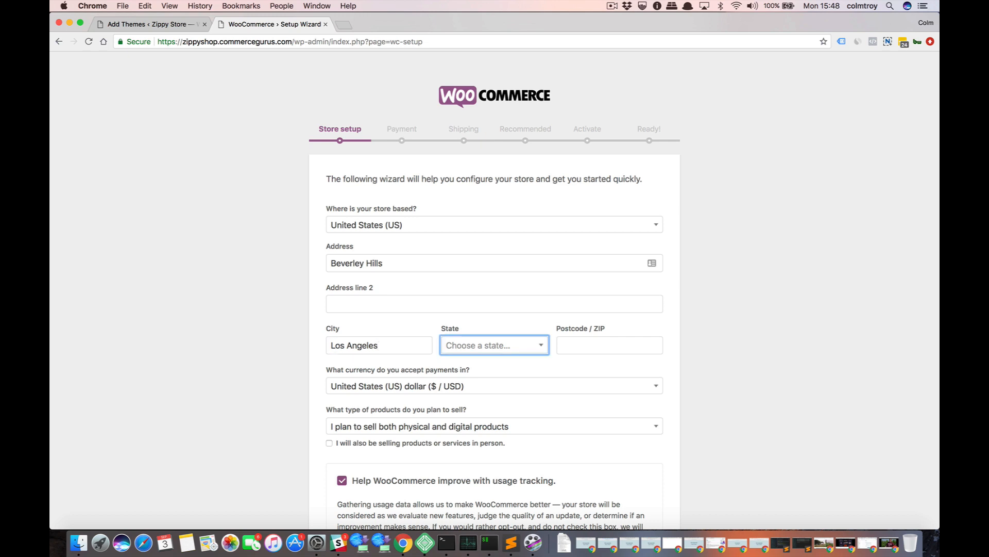
pyautogui.write('Cal')
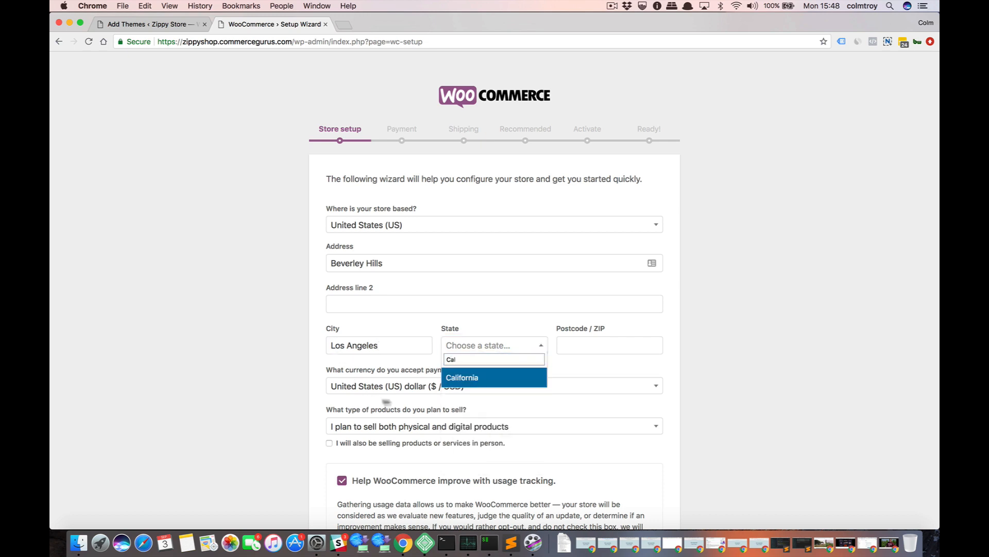
pyautogui.click(457, 381)
# Enter the store's ZIP code and submit the store setup to continue to the Payment stage.
pyautogui.click(571, 350)
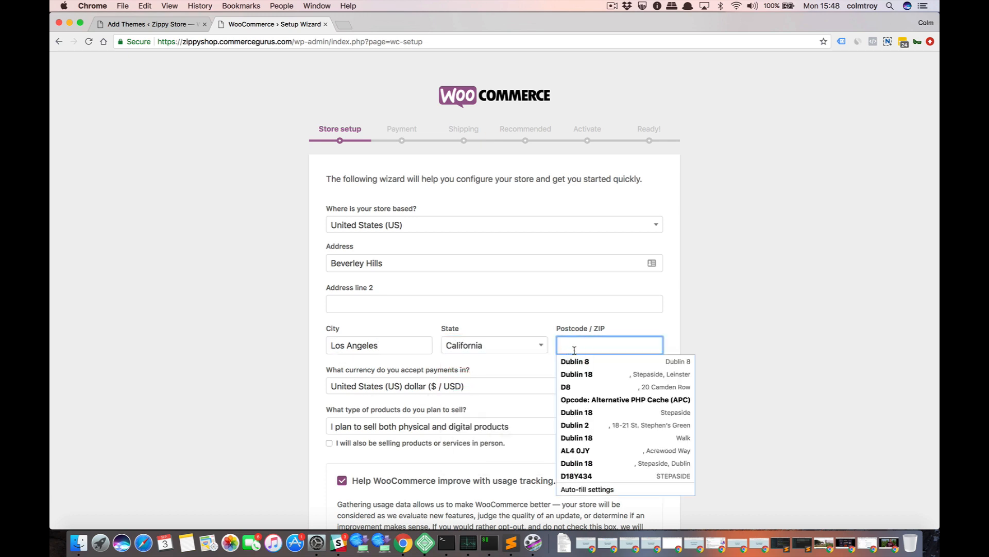
pyautogui.write('90210')
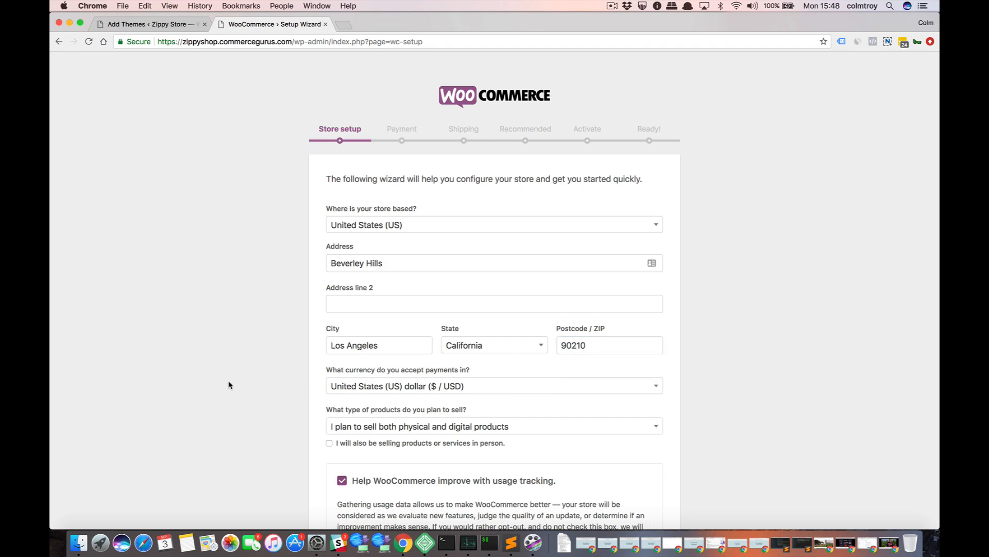
pyautogui.scroll(-5, 229, 385)
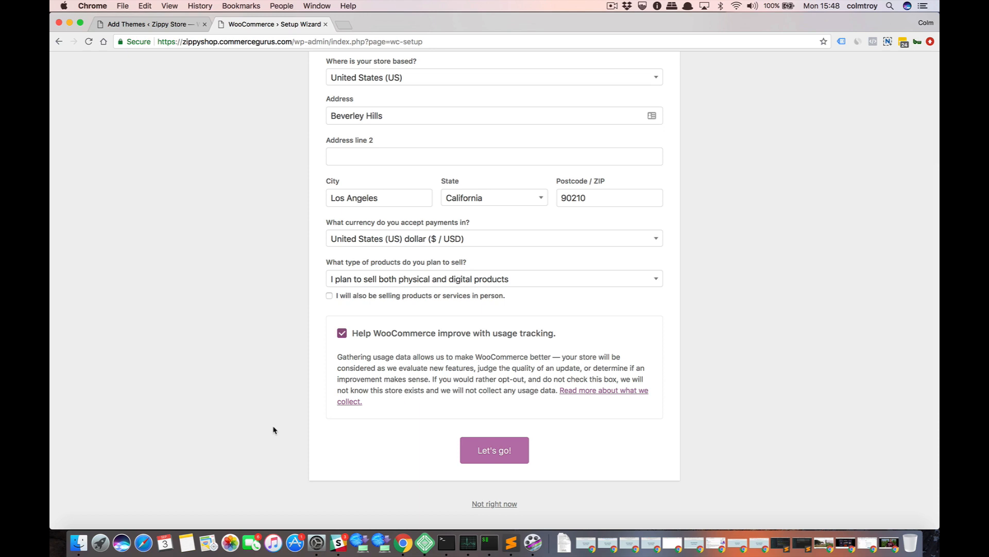
pyautogui.click(479, 451)
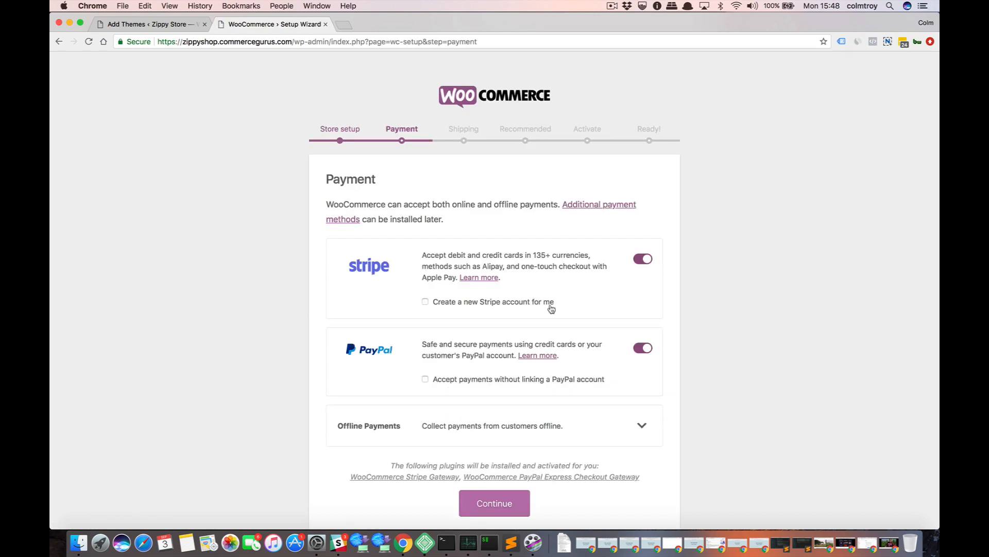
# Enable Cash on delivery under Offline Payments alongside Stripe and PayPal, and continue to the Shipping stage.
pyautogui.scroll(-1, 550, 308)
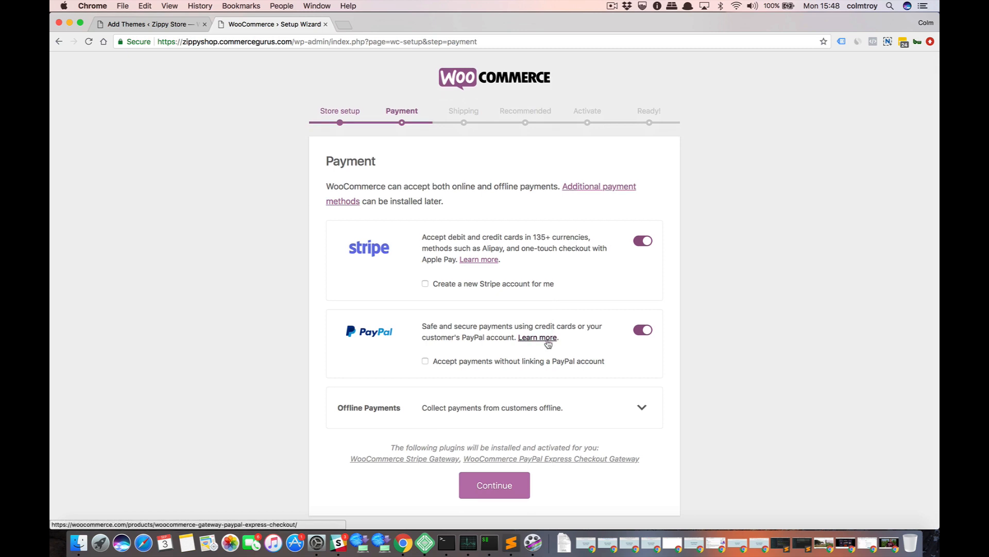
pyautogui.click(635, 407)
pyautogui.scroll(-5, 744, 395)
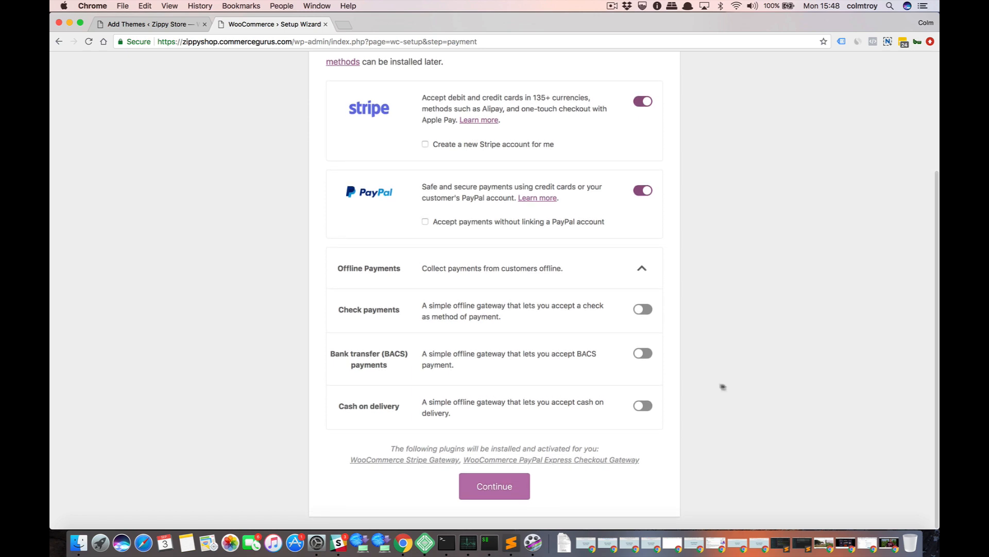
pyautogui.click(641, 407)
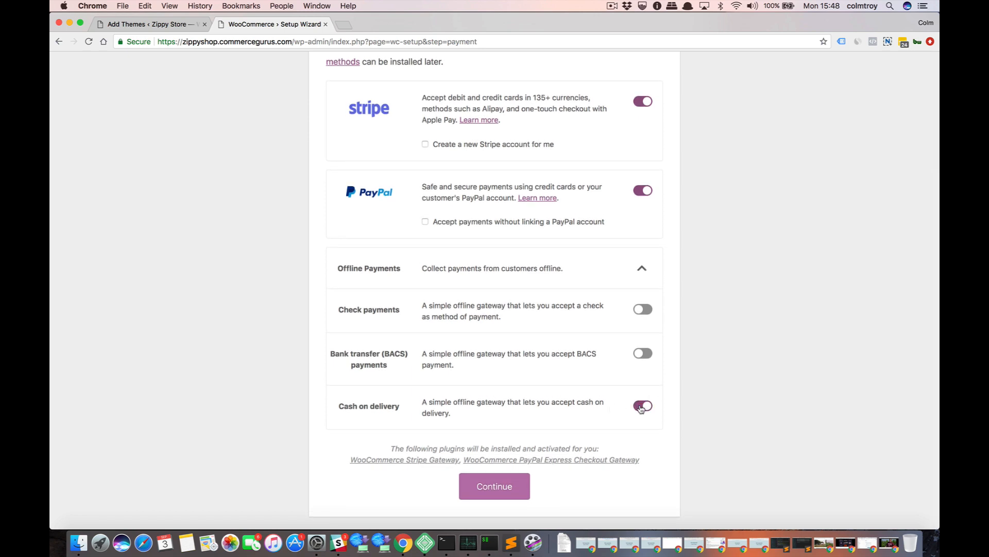
pyautogui.click(475, 486)
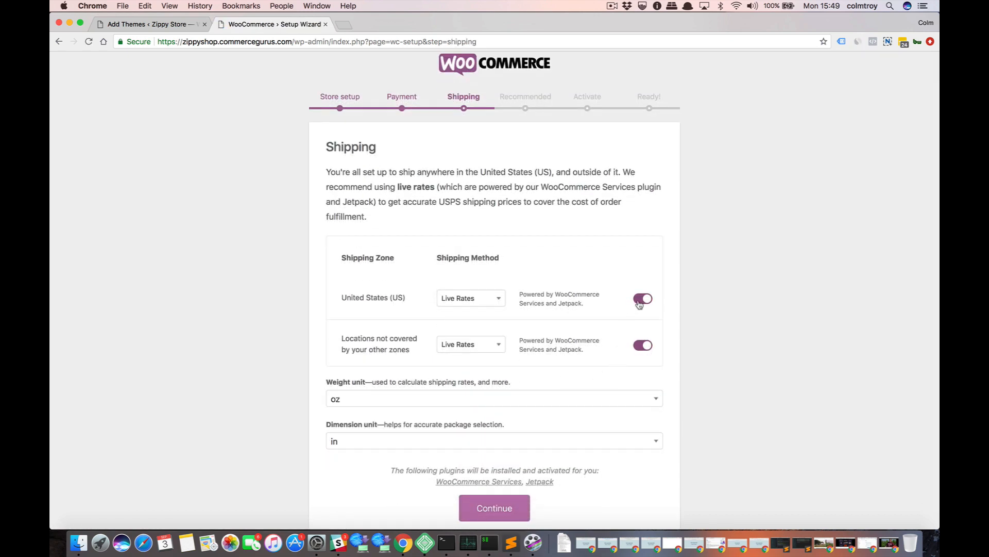
# Turn off Live Rates shipping for United States (US) and for locations not covered by other zones, and continue.
pyautogui.click(640, 301)
pyautogui.click(642, 347)
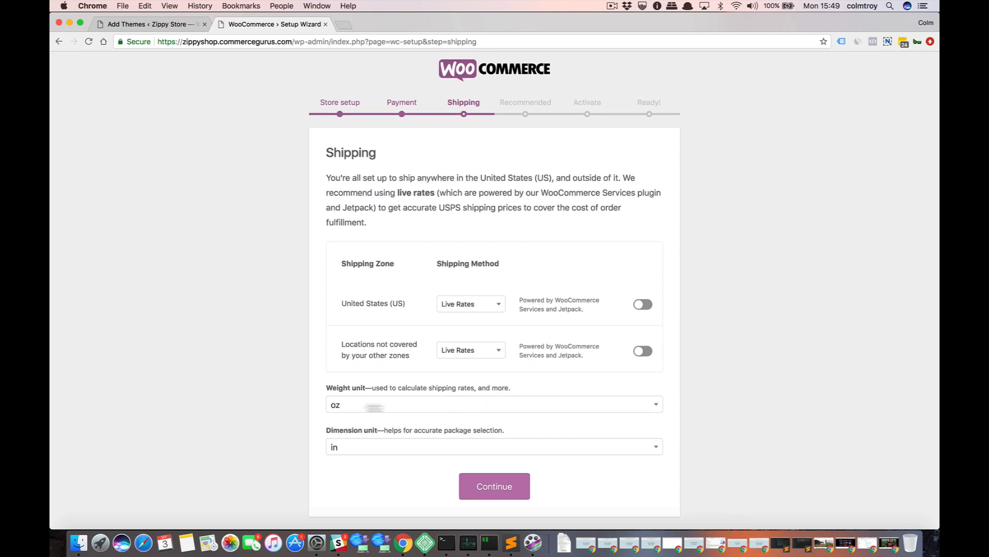
pyautogui.click(469, 485)
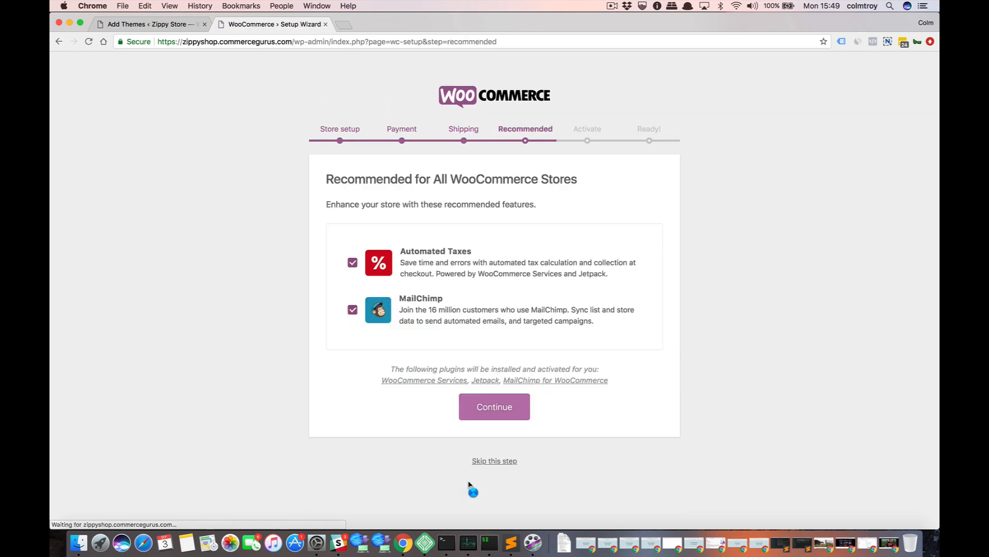
# Deselect the recommended Automated Taxes and MailChimp features and continue to the Activate stage.
pyautogui.click(353, 263)
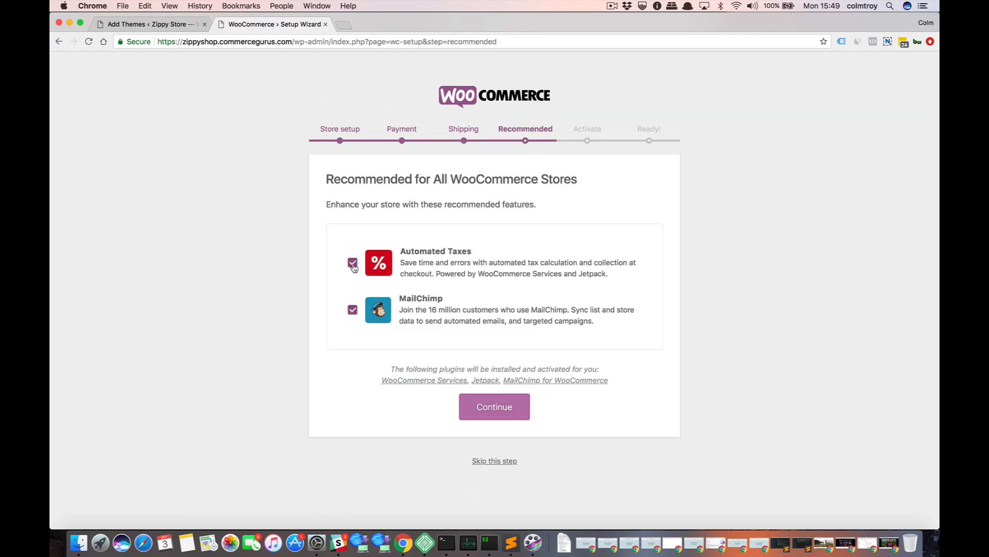
pyautogui.click(353, 309)
pyautogui.click(488, 381)
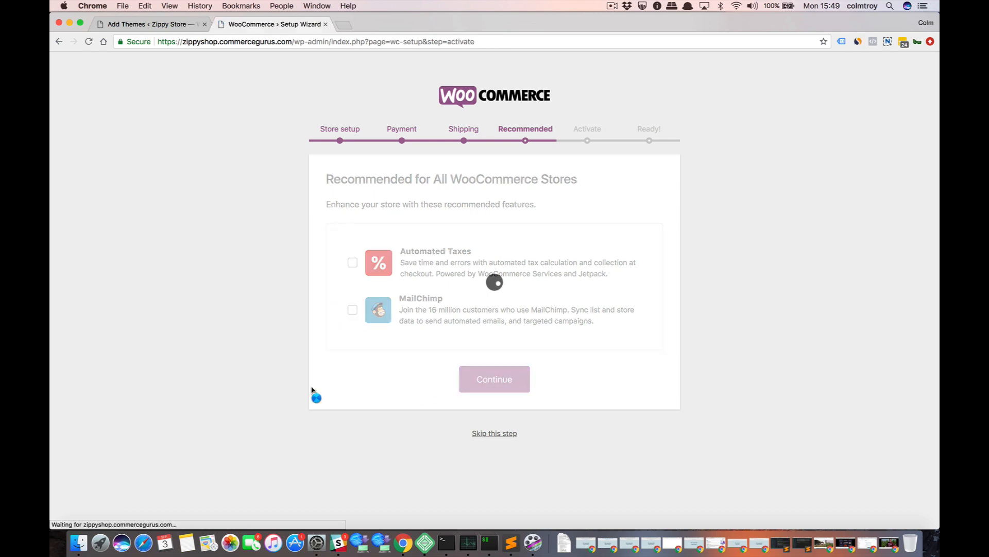
# Skip the Jetpack connection and leave the finished wizard for the Dashboard, dismissing the Stripe account keys notice.
pyautogui.scroll(-3, 311, 387)
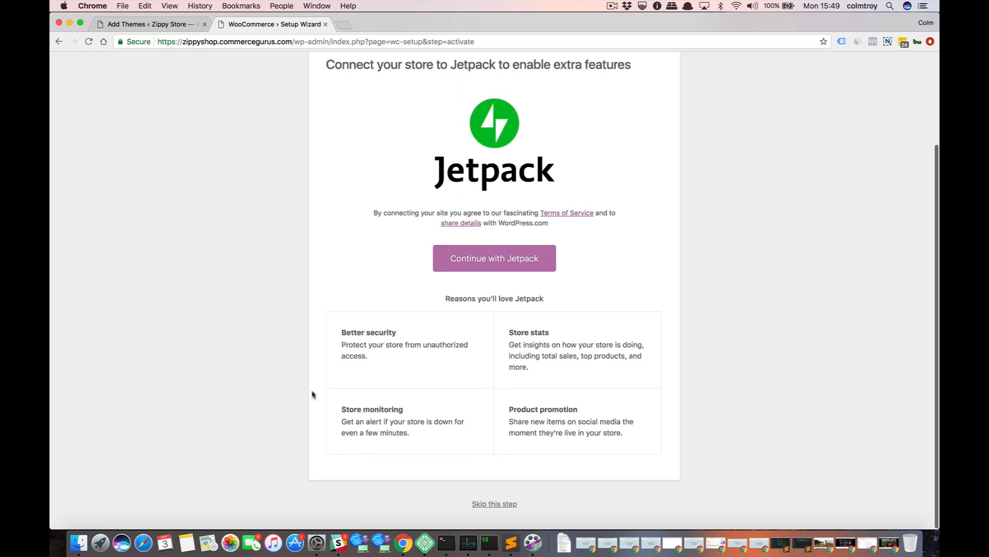
pyautogui.click(487, 504)
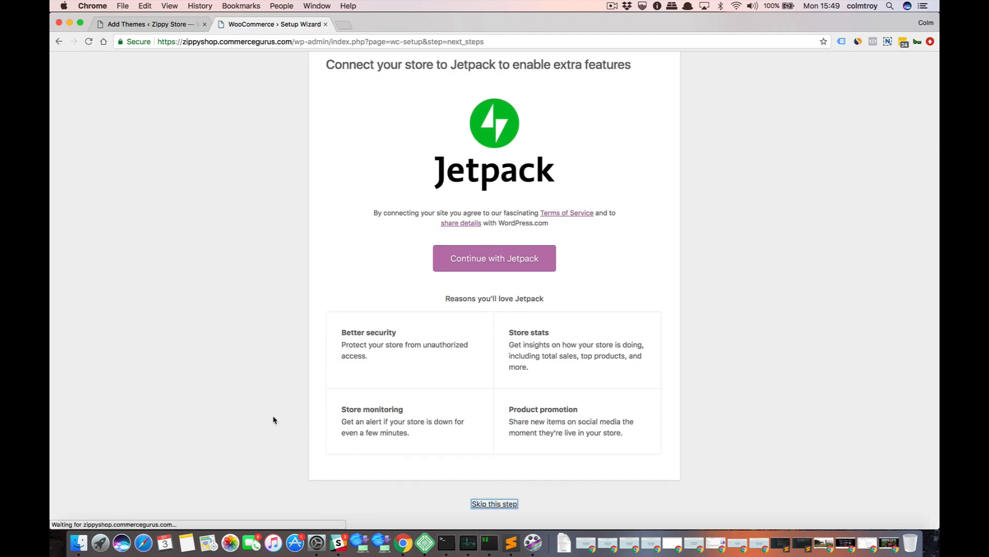
pyautogui.scroll(-3, 273, 420)
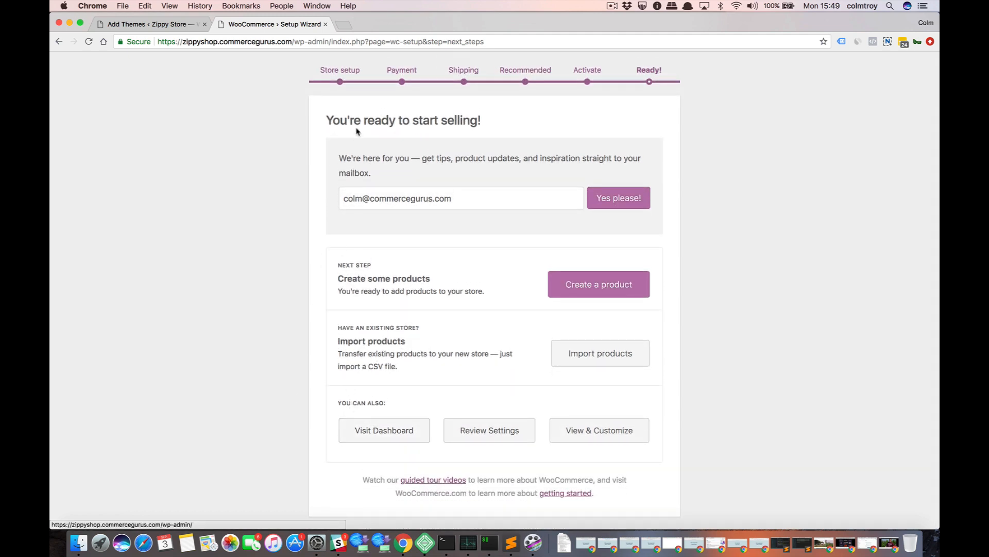
pyautogui.click(388, 430)
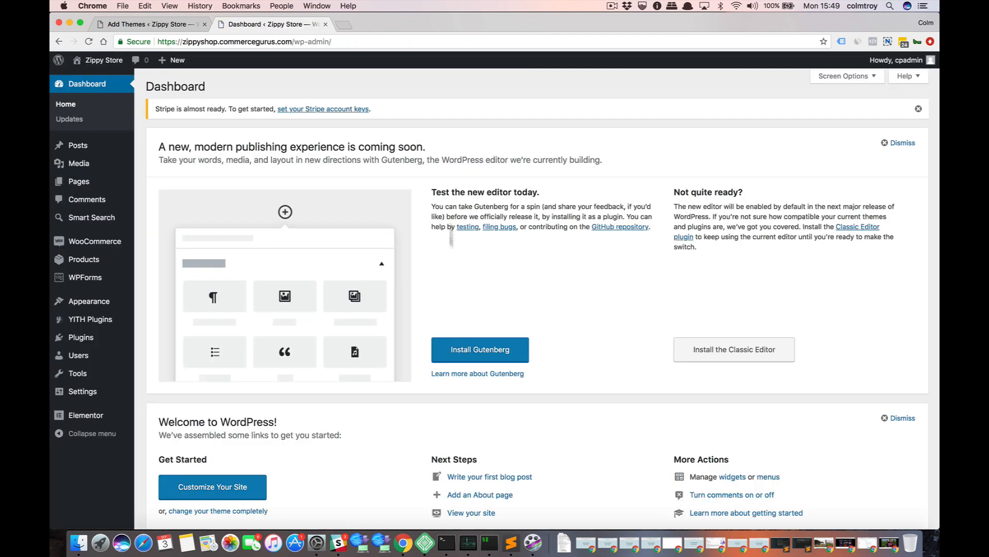
pyautogui.click(918, 109)
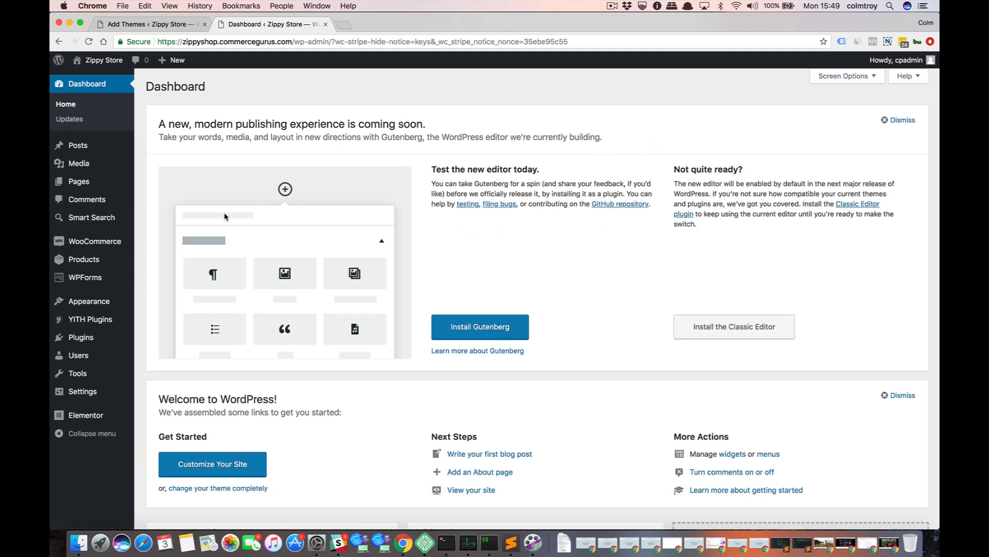
# Open the Zippy Store front end in a new browser tab and view its homepage.
pyautogui.rightClick(101, 78)
pyautogui.click(123, 83)
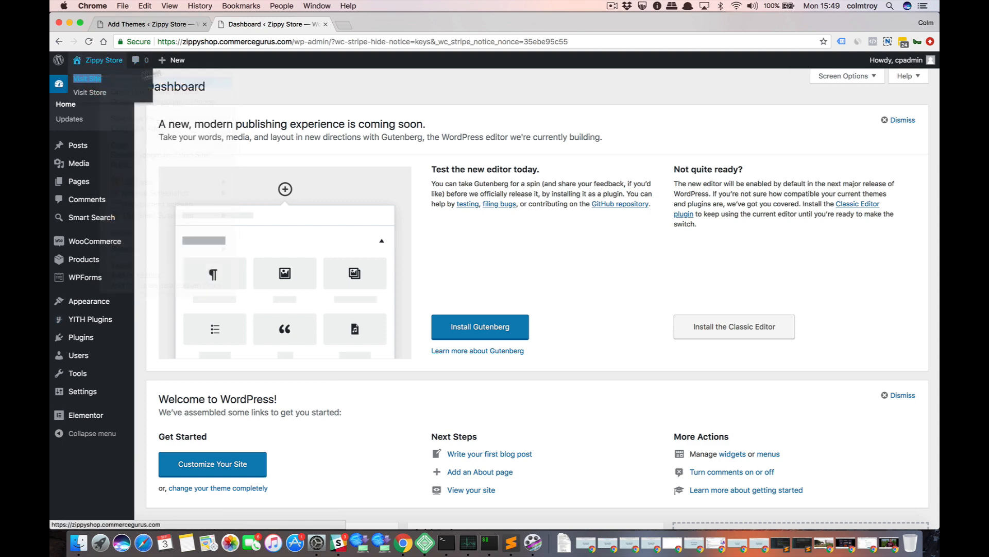
pyautogui.click(364, 26)
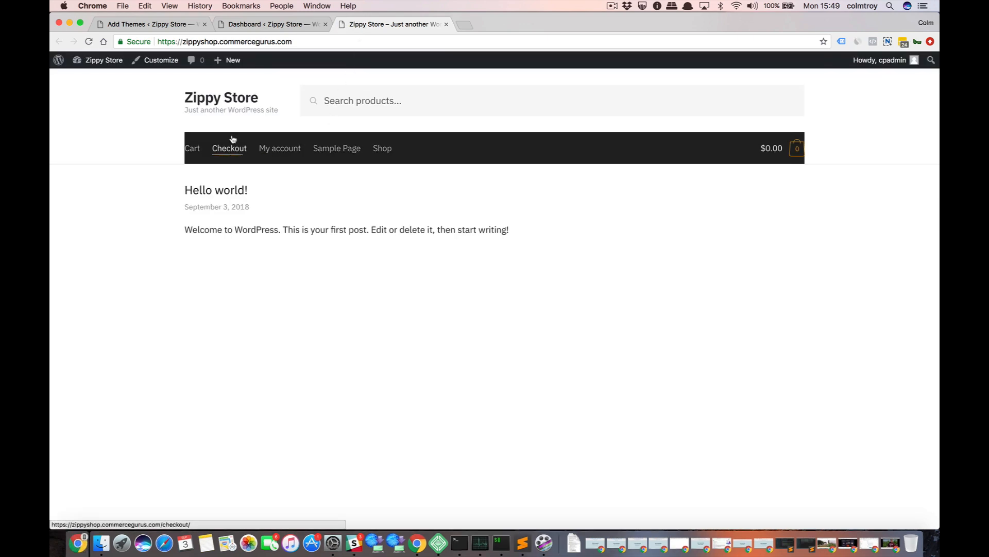
pyautogui.click(256, 26)
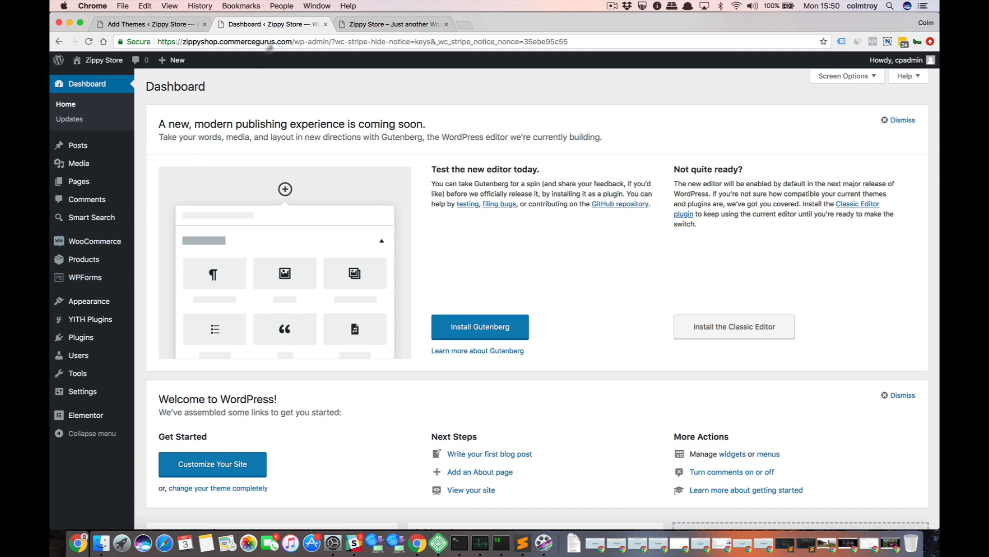
pyautogui.click(349, 24)
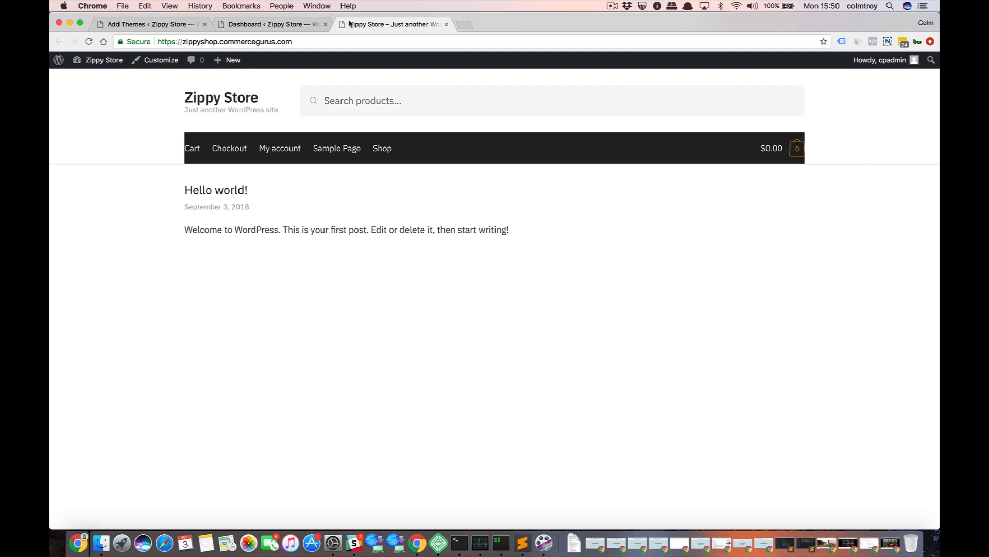
# Open the theme's Import Demo Data page in a new browser tab and look over the One Click Demo Import option.
pyautogui.click(294, 24)
pyautogui.moveTo(96, 304)
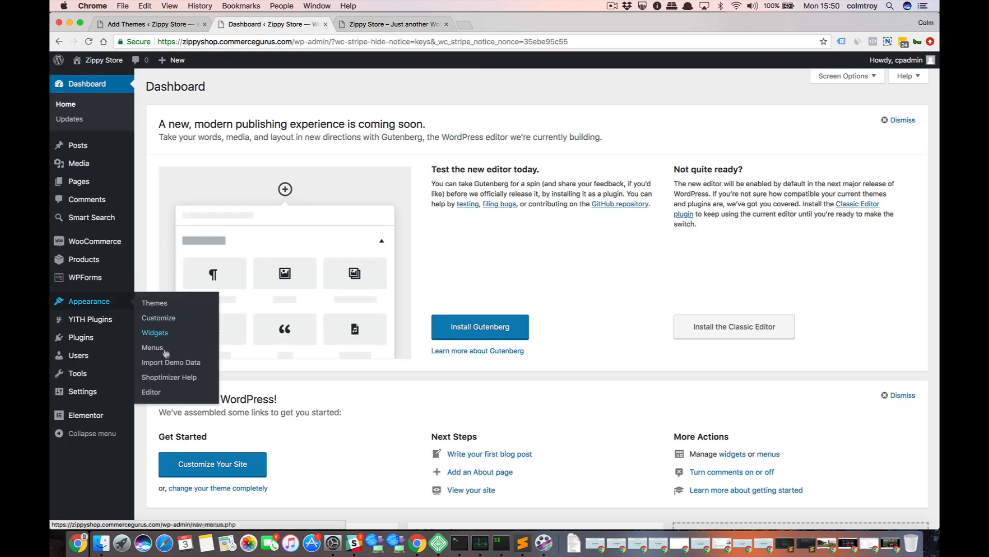
pyautogui.rightClick(182, 364)
pyautogui.click(223, 353)
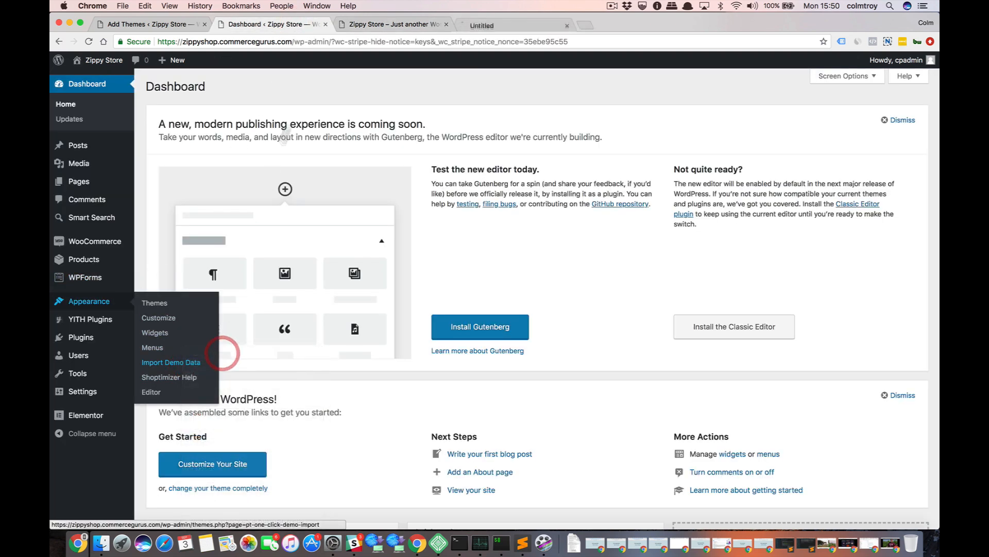
pyautogui.click(498, 24)
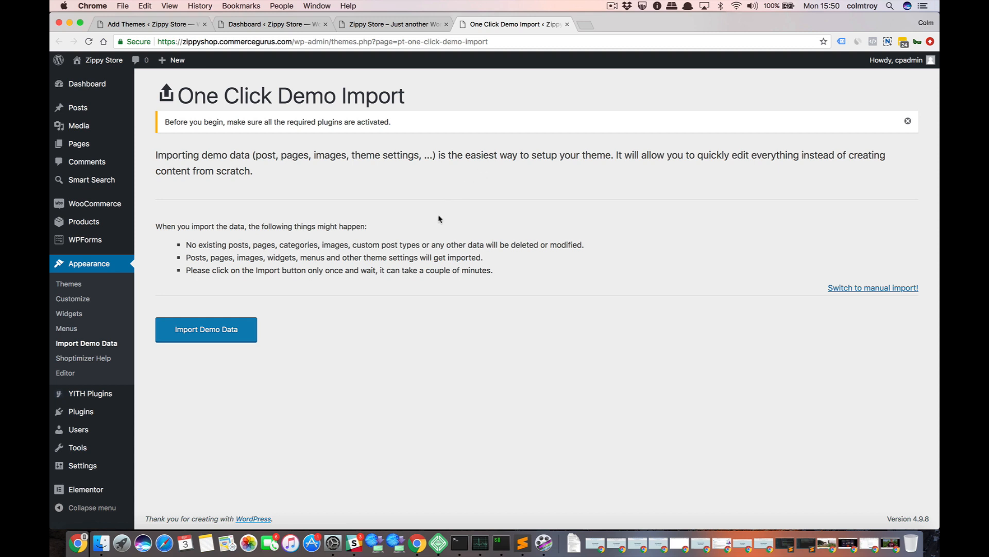
pyautogui.click(391, 24)
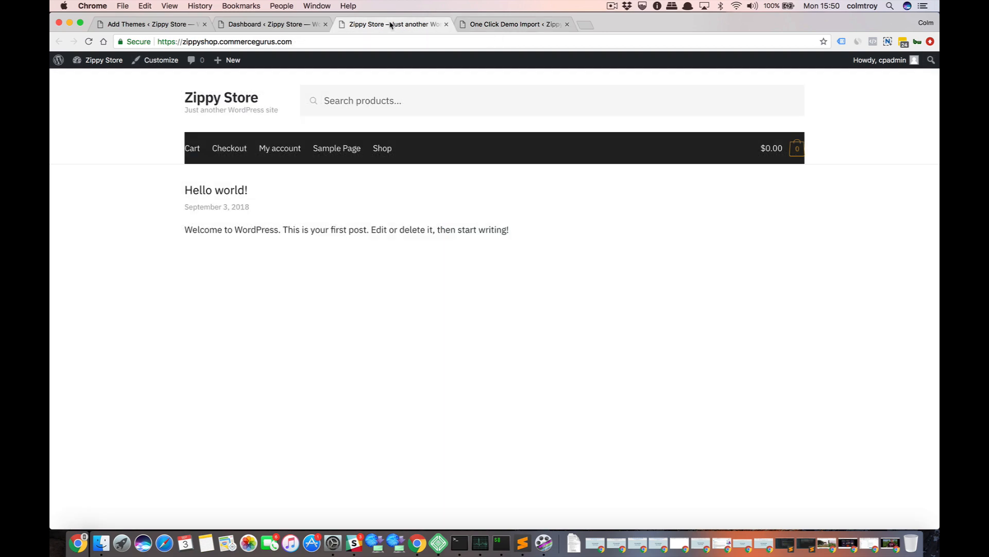
# Install the WordPress importer from the Import tools page in the Dashboard tab and run it.
pyautogui.click(269, 25)
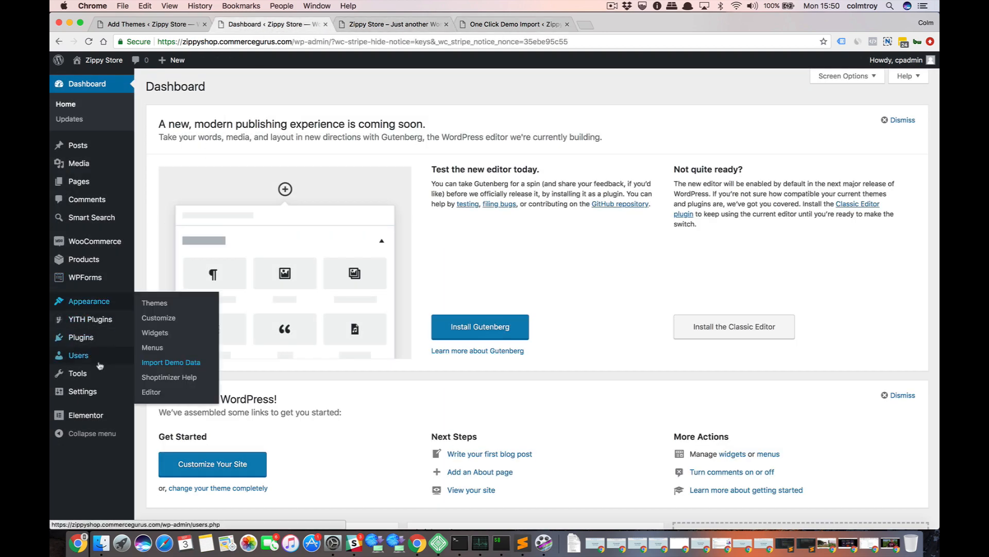
pyautogui.moveTo(93, 381)
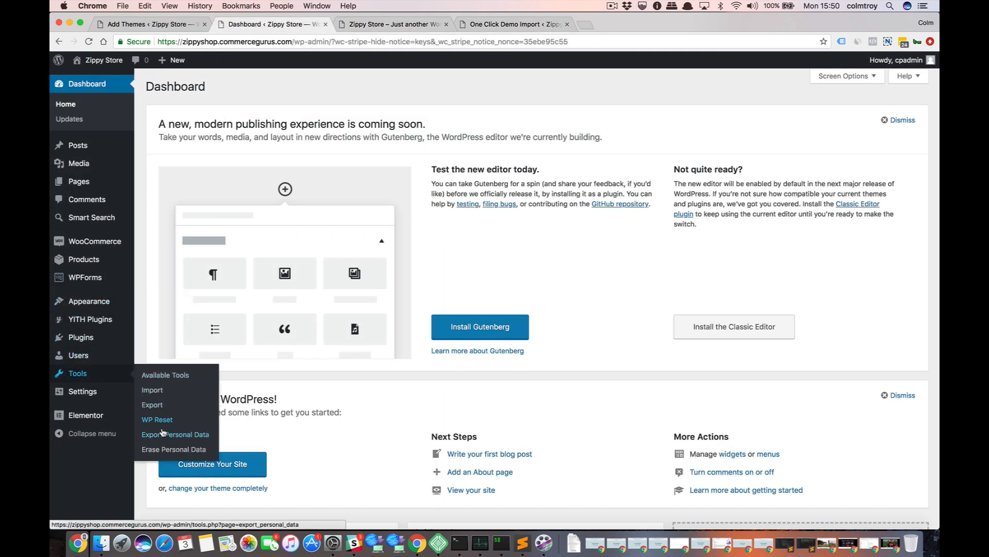
pyautogui.click(159, 396)
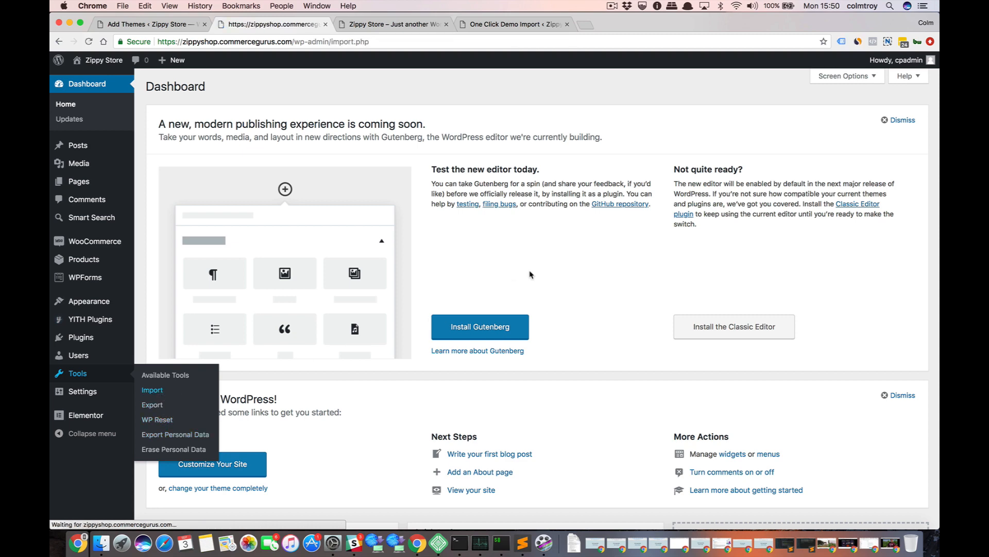
pyautogui.scroll(-3, 530, 273)
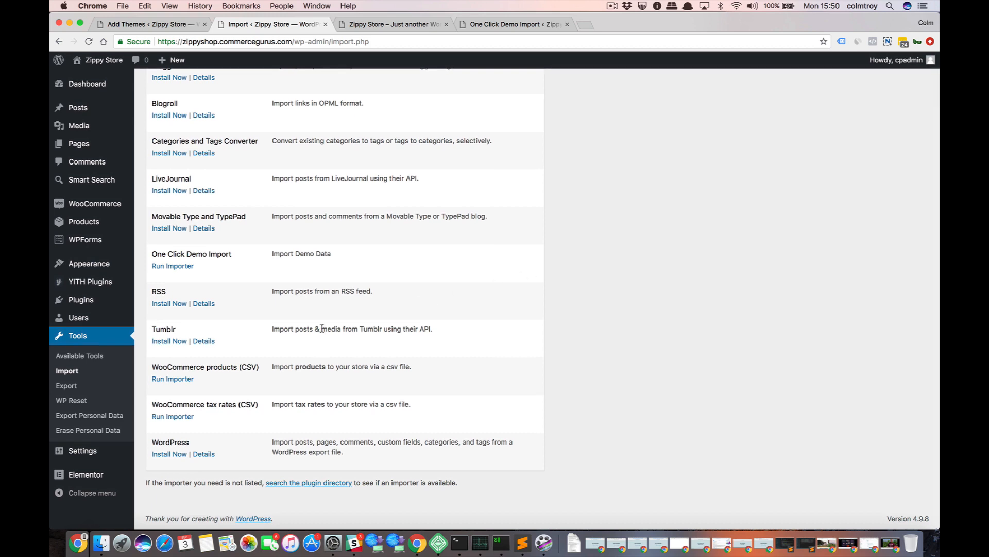
pyautogui.click(169, 454)
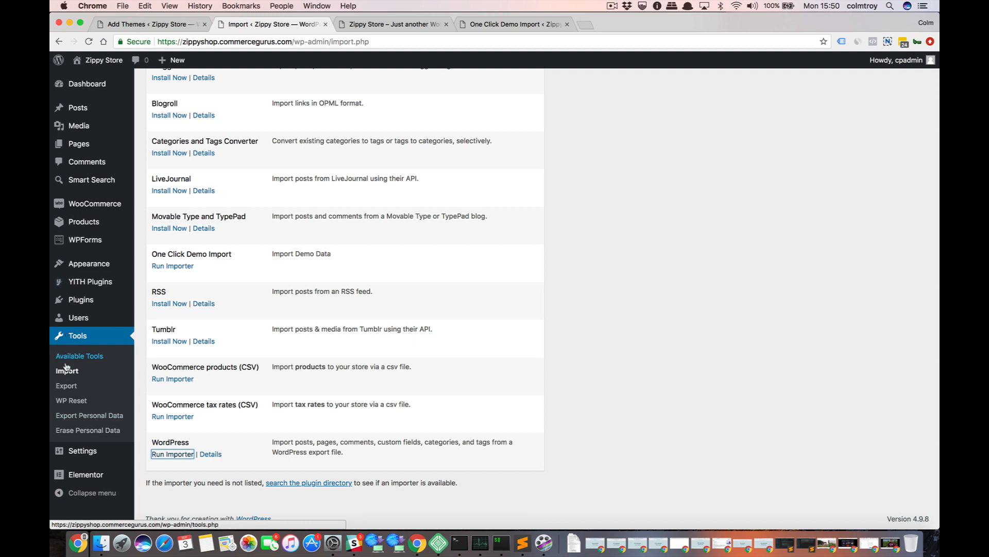
pyautogui.click(166, 454)
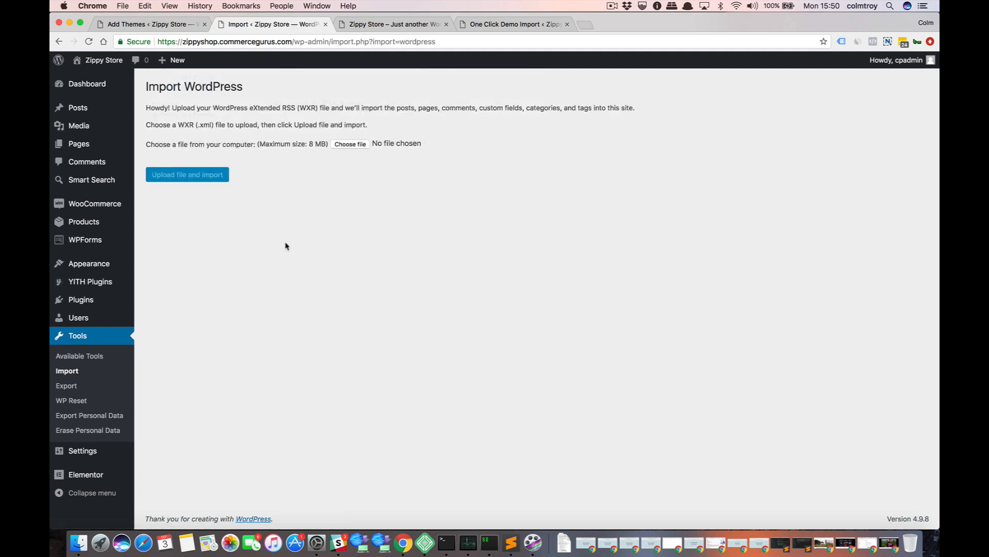
# Choose shoptimizer-demodata.xml from the ZippyShop folder as the file for the WordPress import.
pyautogui.click(349, 146)
pyautogui.click(493, 60)
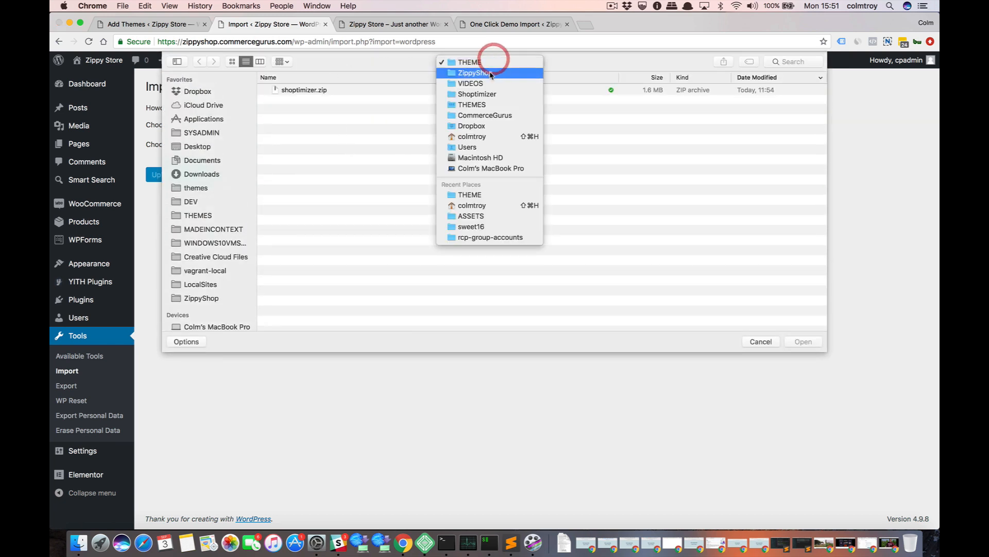
pyautogui.click(492, 73)
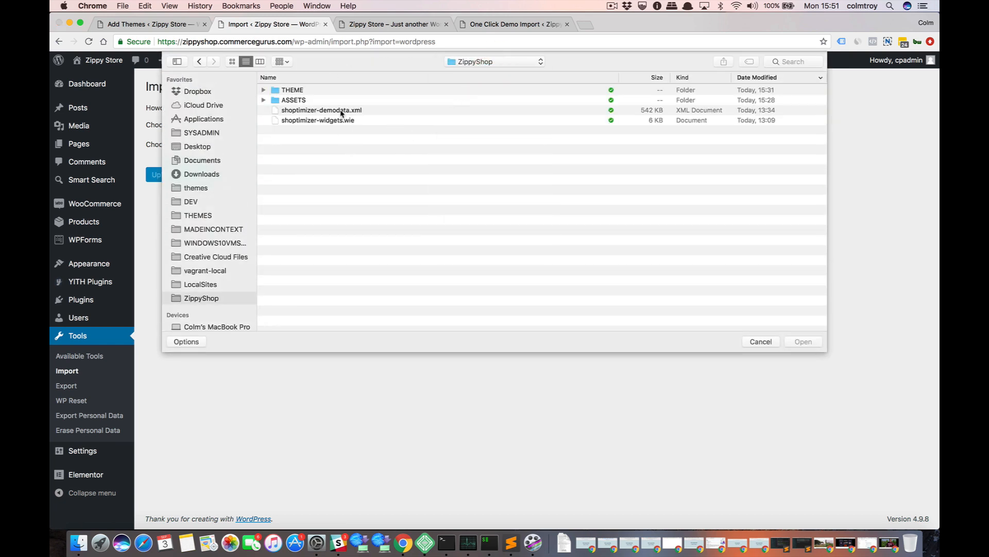
pyautogui.doubleClick(341, 112)
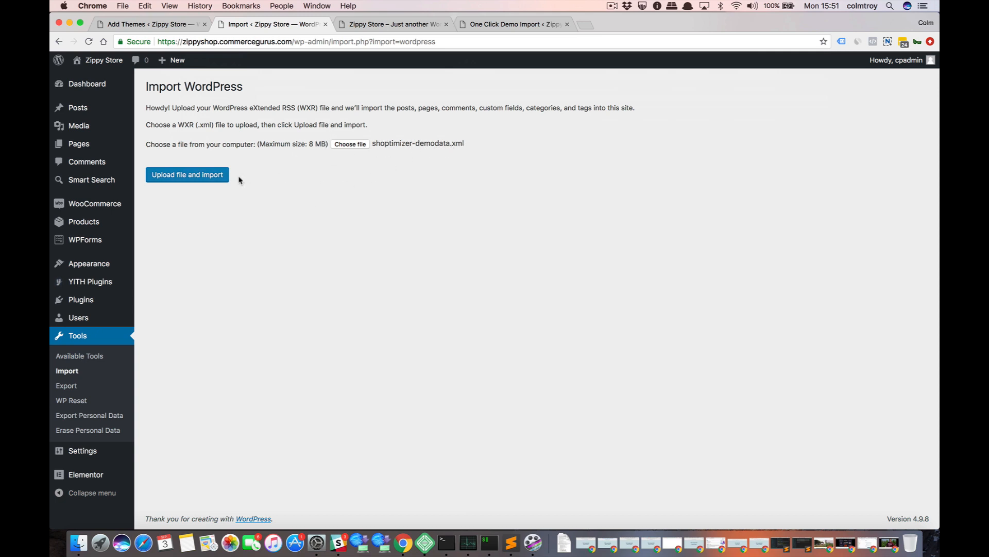
# Check the storefront homepage before the import and upload the chosen demo data file to the WordPress importer.
pyautogui.click(384, 24)
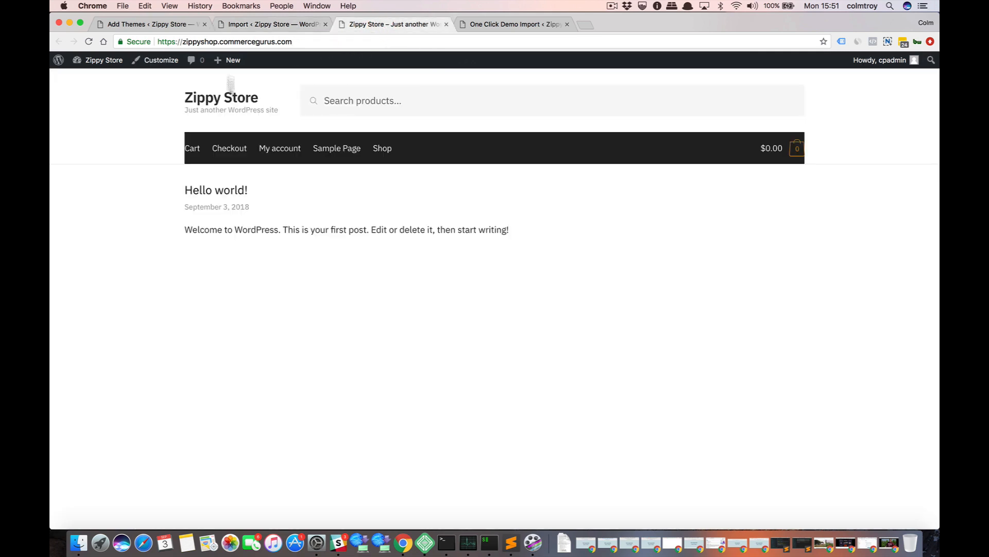
pyautogui.click(252, 26)
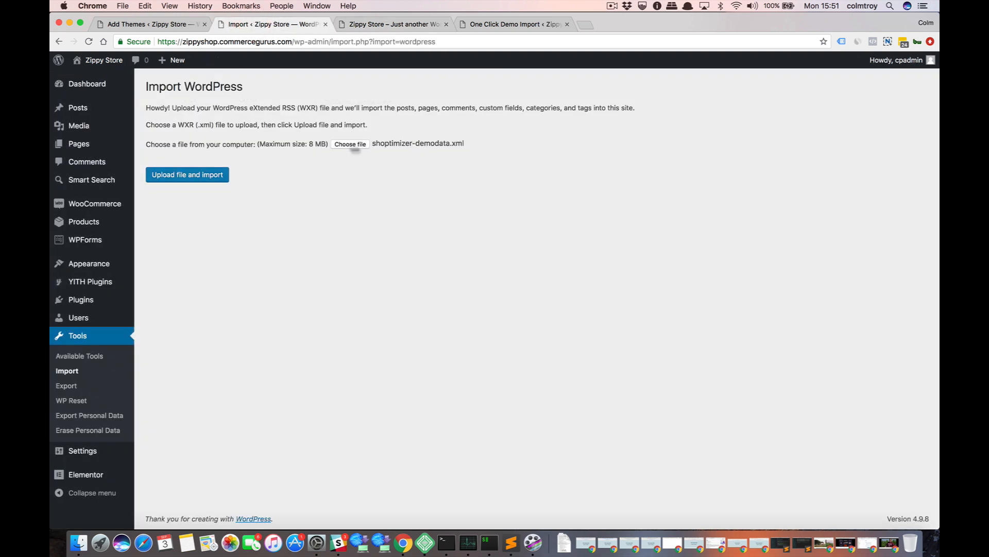
pyautogui.click(386, 26)
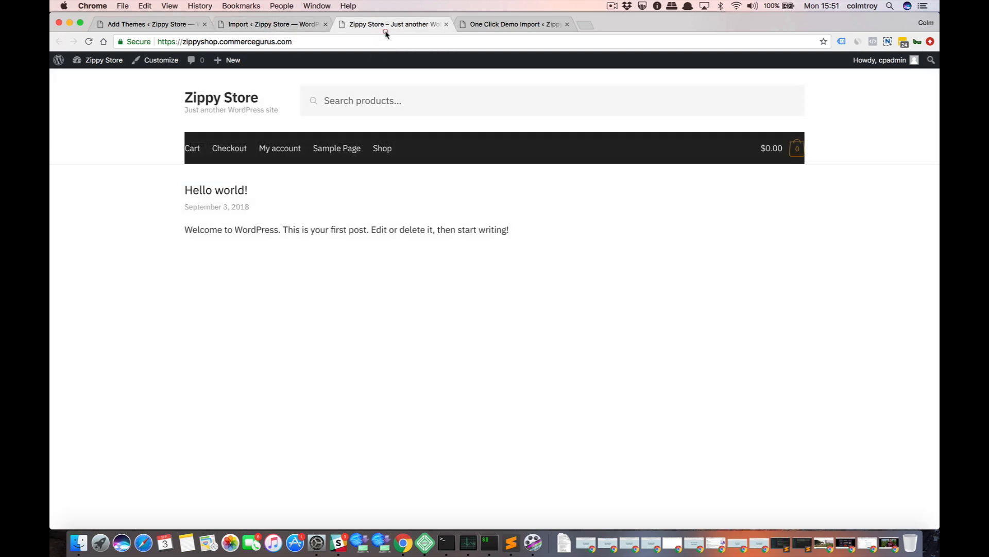
pyautogui.click(289, 25)
pyautogui.click(181, 177)
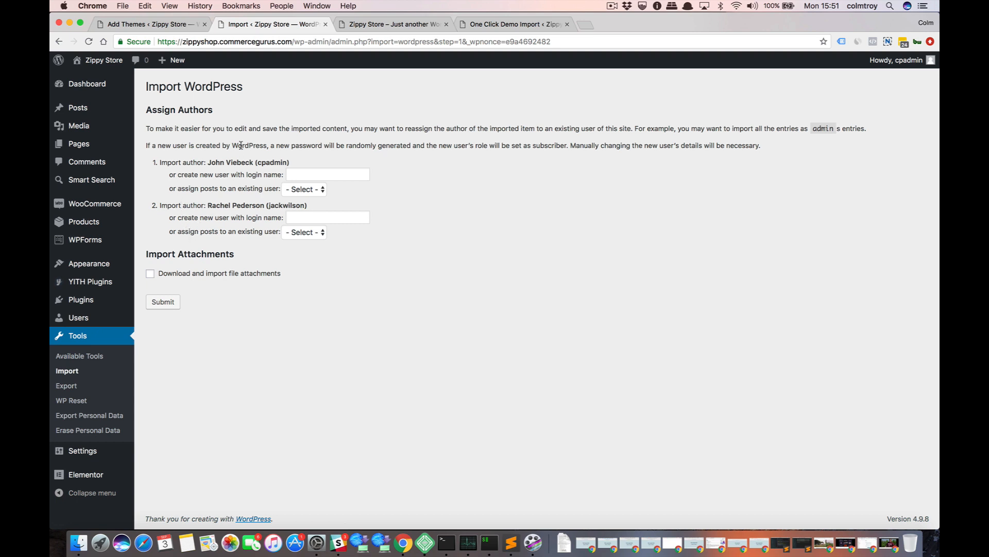
# Assign both imported authors' posts to the existing user cpadmin, enable downloading and importing file attachments, and run the import.
pyautogui.click(302, 192)
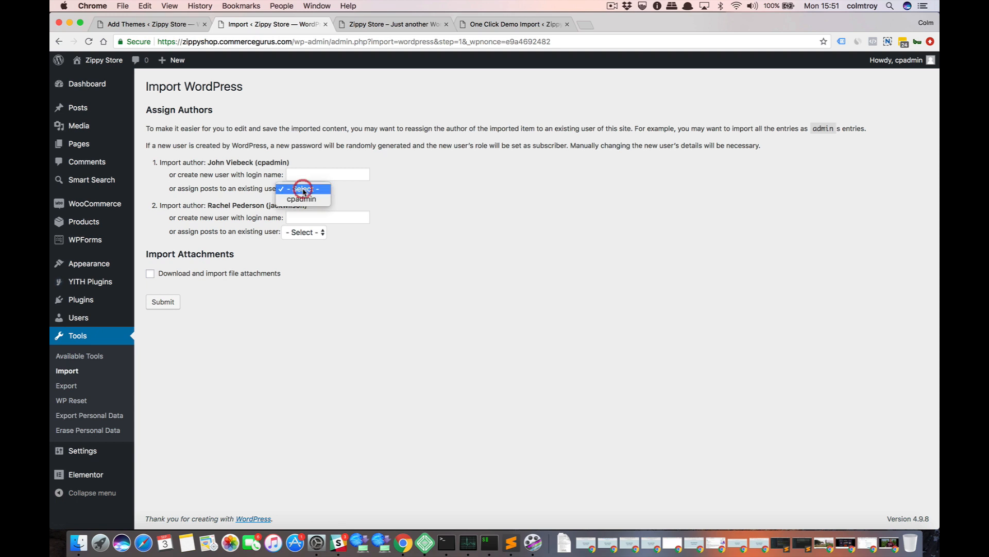
pyautogui.click(303, 199)
pyautogui.click(305, 231)
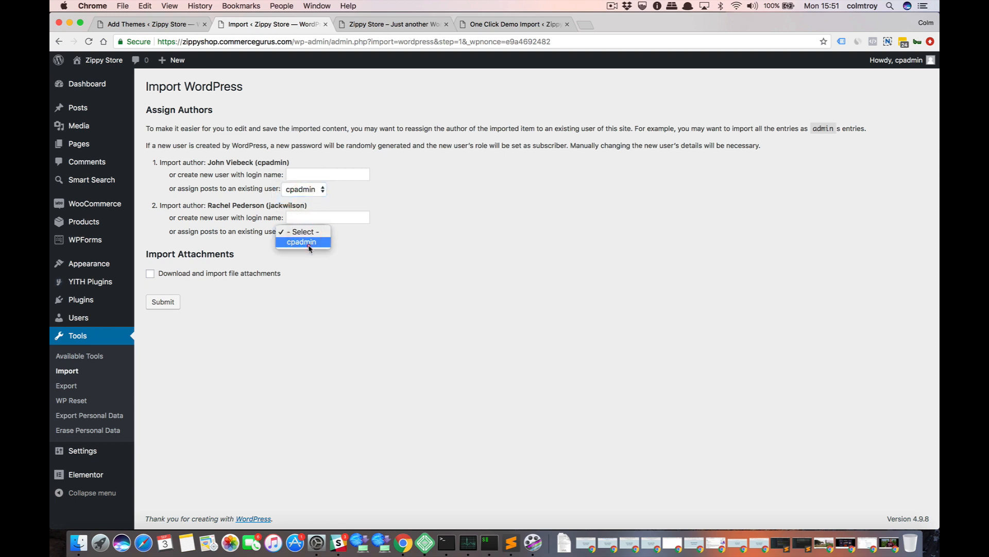
pyautogui.click(308, 242)
pyautogui.click(149, 273)
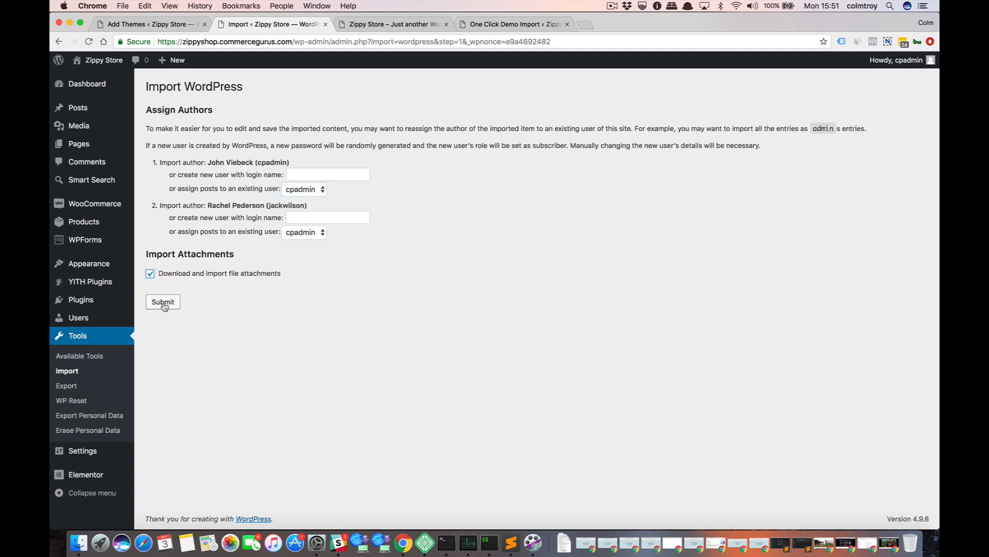
pyautogui.click(163, 303)
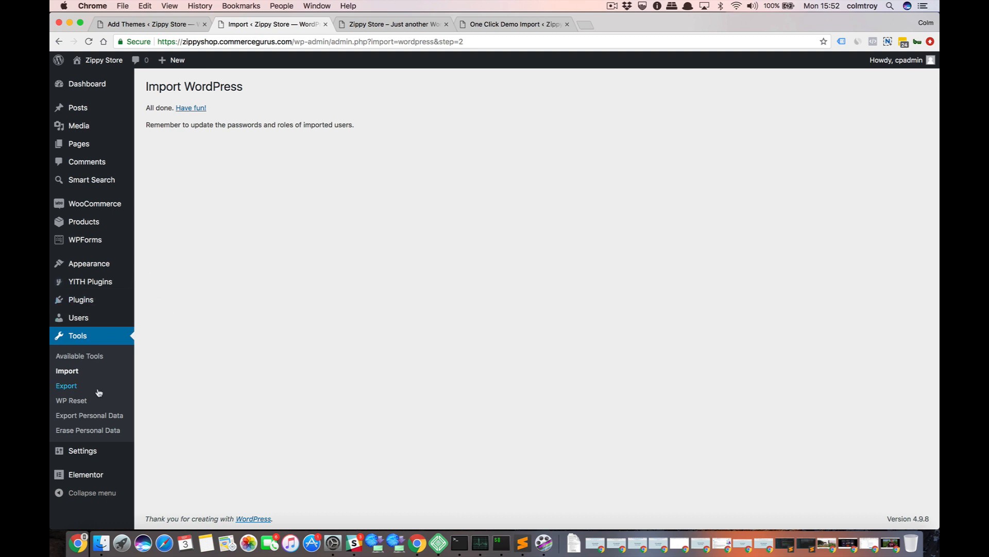
# In the Reading settings, make the homepage a static page with Home as homepage and Blog as posts page, and save.
pyautogui.moveTo(101, 455)
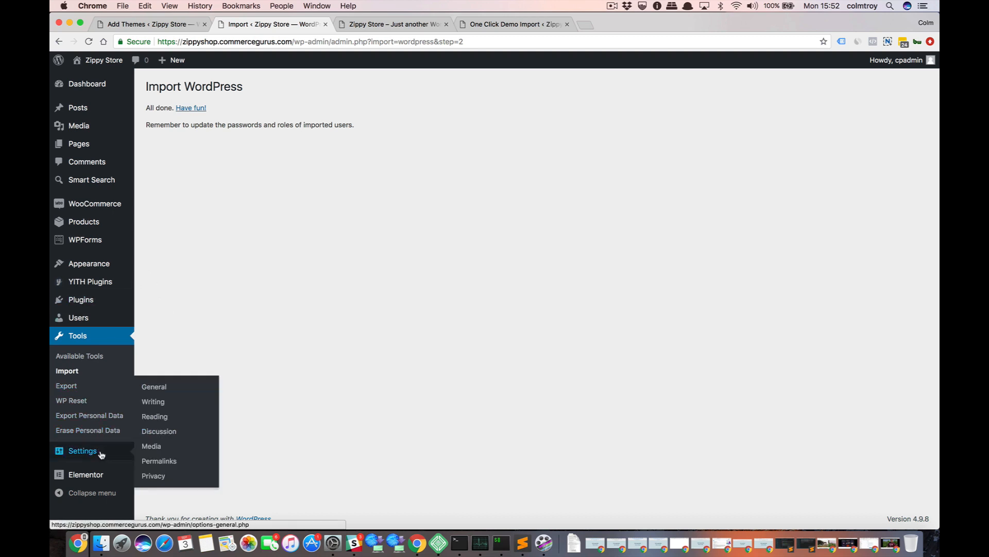
pyautogui.click(159, 417)
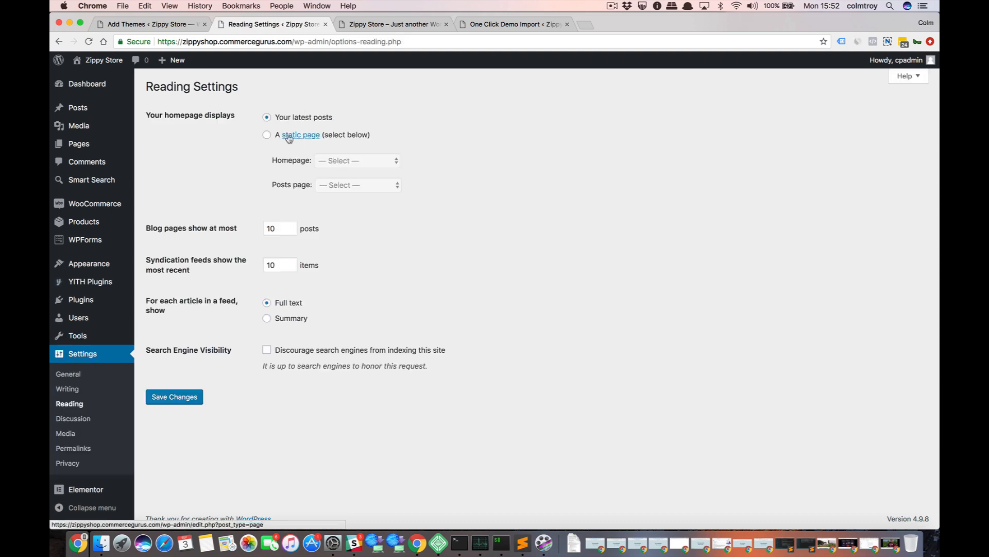
pyautogui.click(268, 135)
pyautogui.click(352, 163)
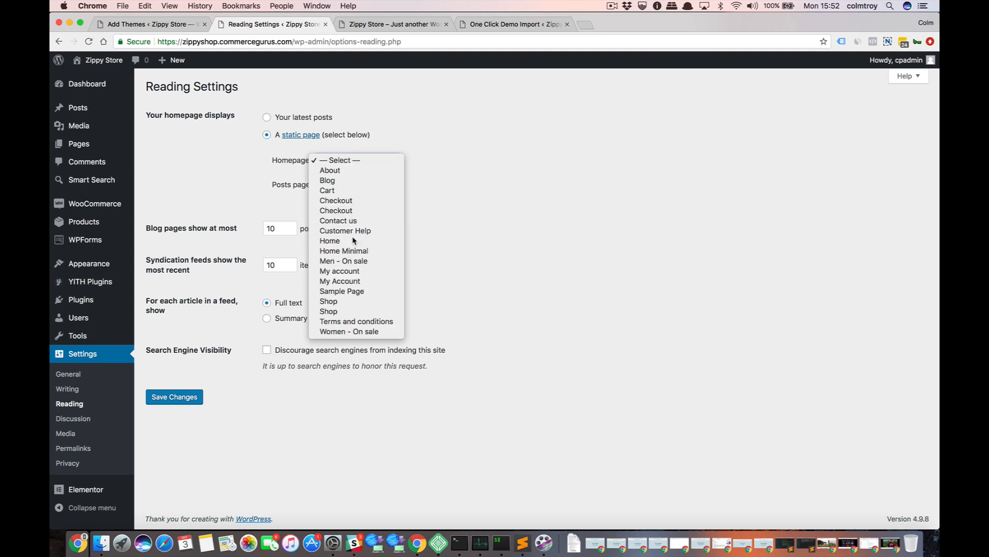
pyautogui.click(351, 241)
pyautogui.click(352, 190)
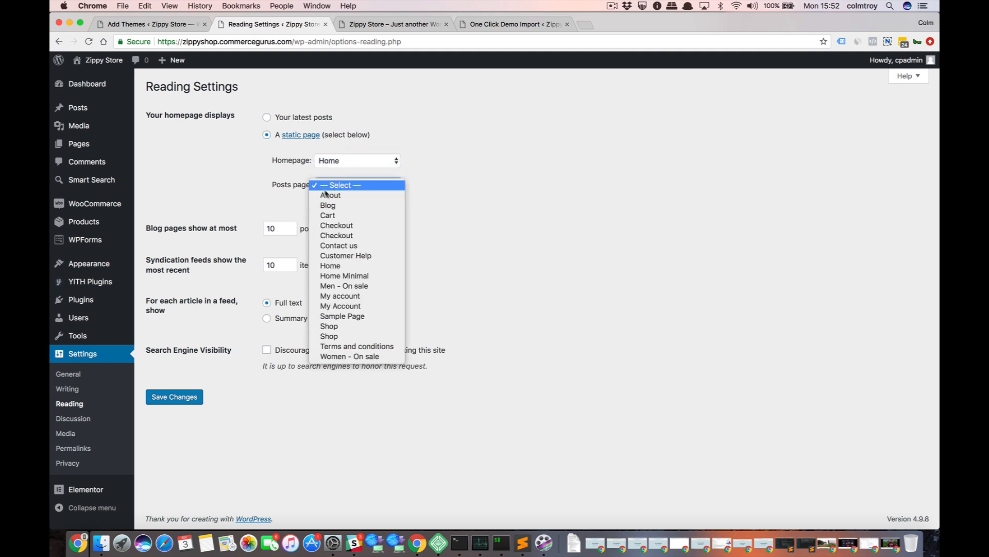
pyautogui.click(338, 206)
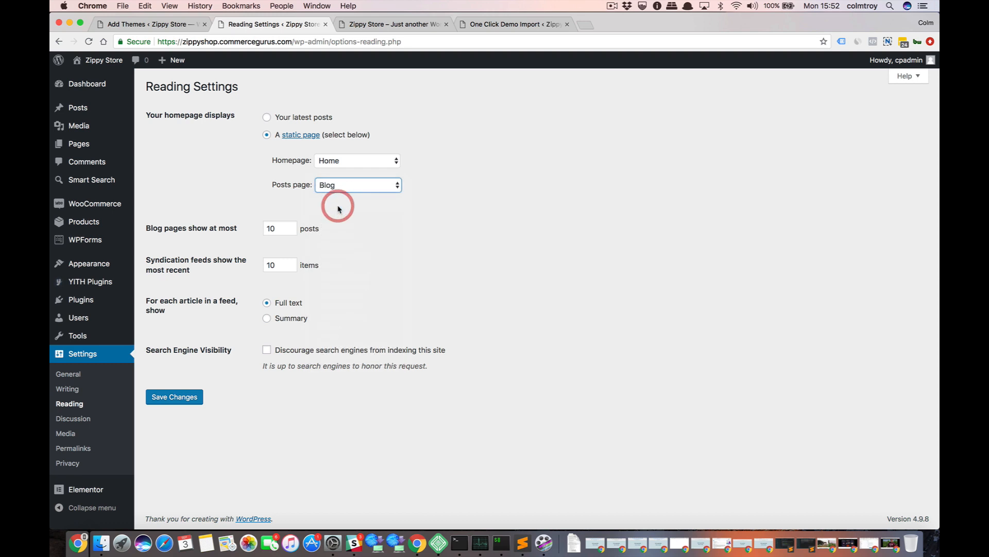
pyautogui.click(165, 399)
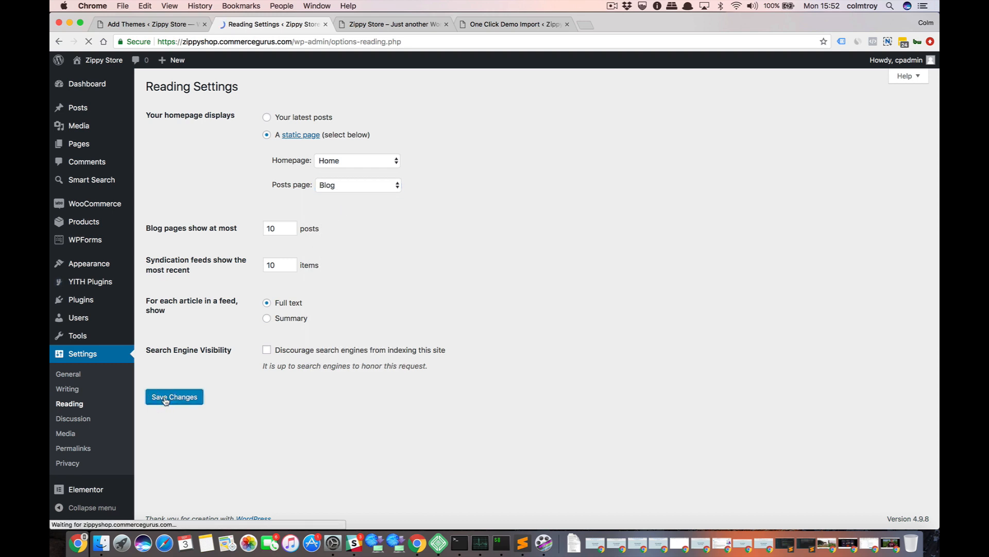
# Set the common permalink structure to Post name in the Permalink settings and save the changes.
pyautogui.click(187, 423)
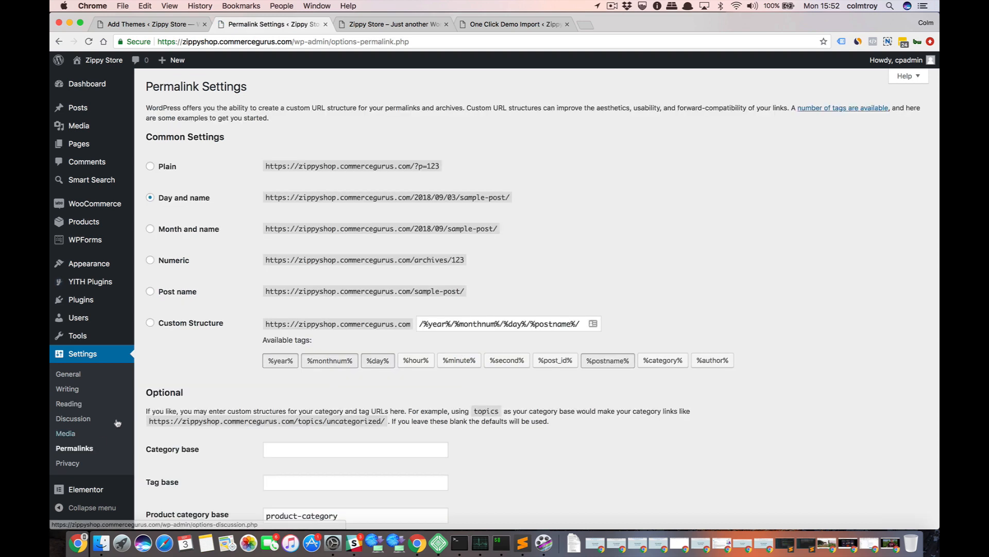
pyautogui.click(172, 292)
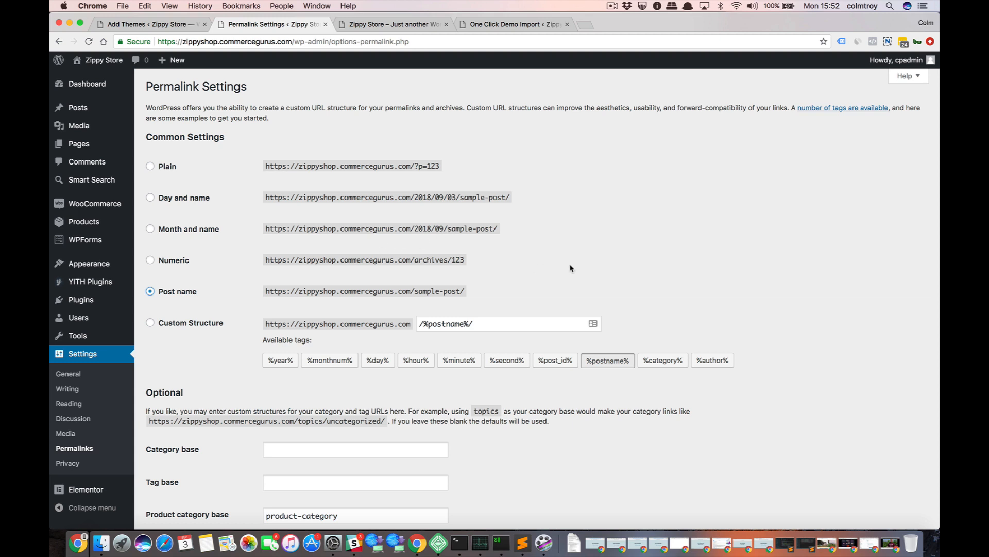
pyautogui.scroll(-2, 571, 268)
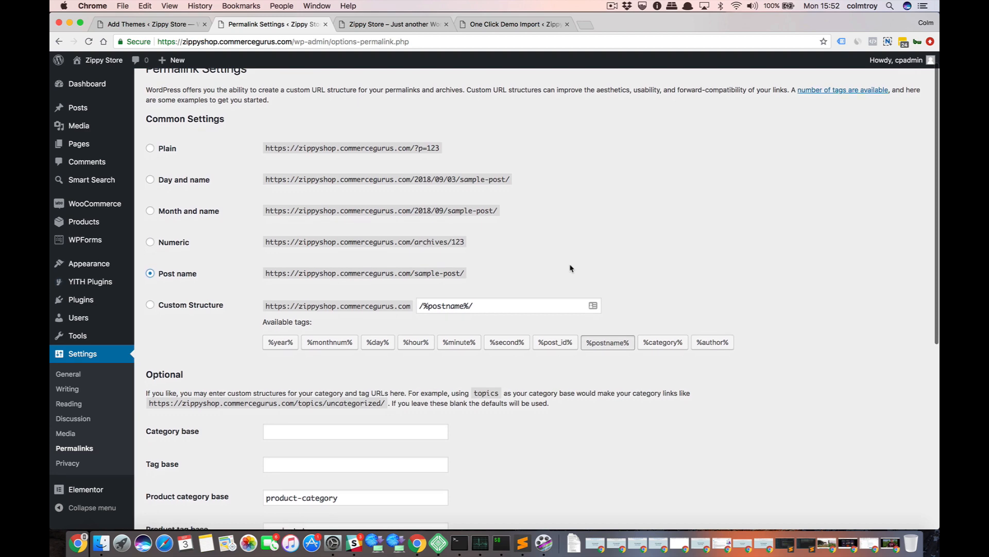
pyautogui.scroll(-1, 570, 268)
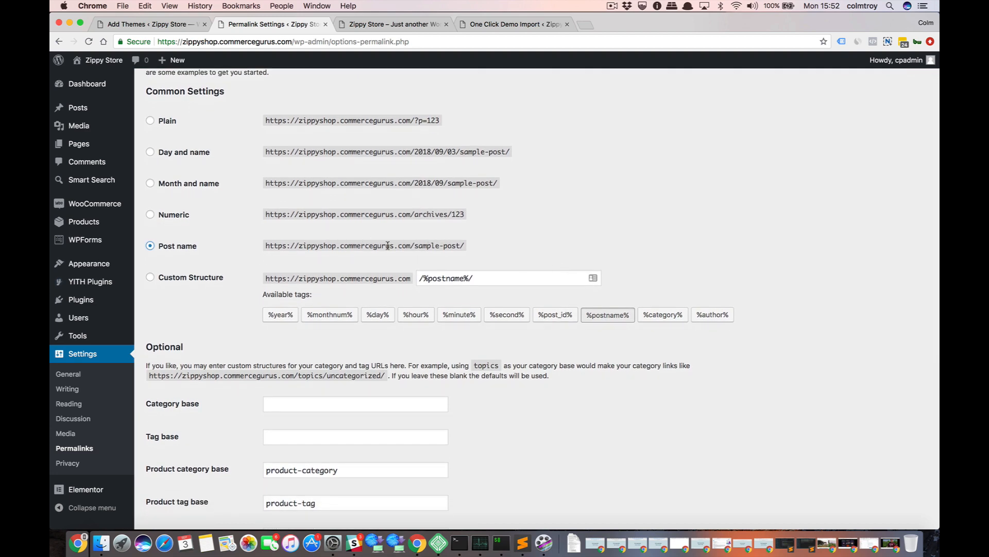
pyautogui.scroll(-6, 386, 246)
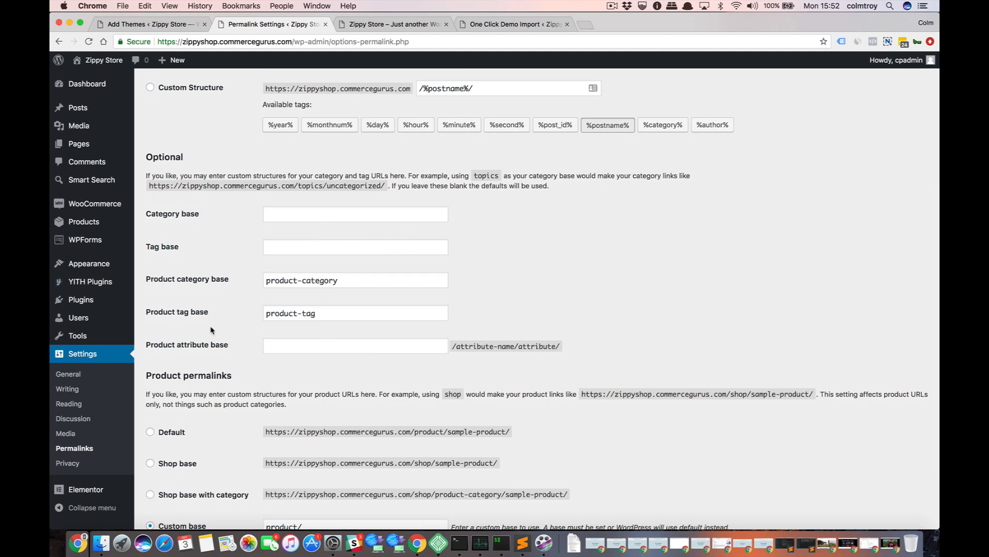
pyautogui.scroll(-3, 211, 330)
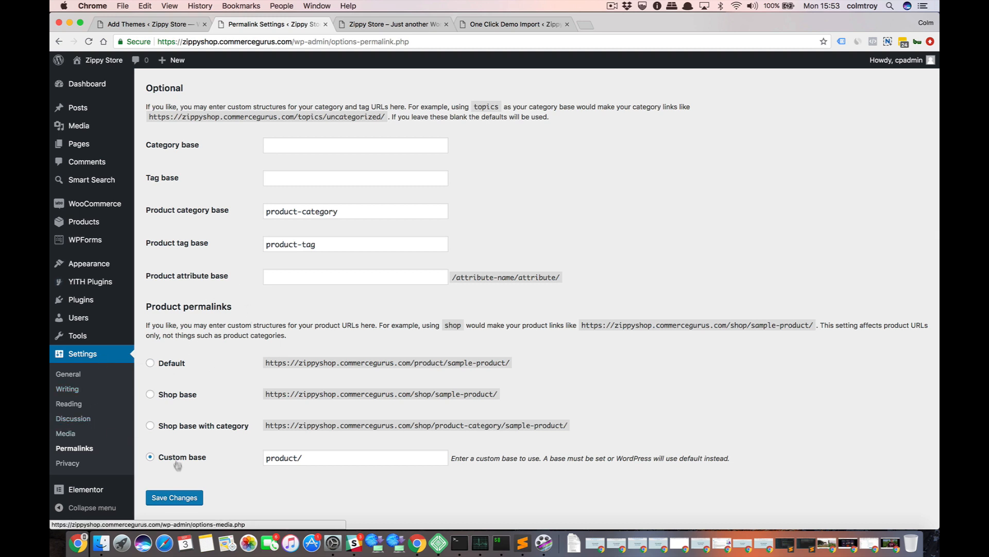
pyautogui.click(178, 498)
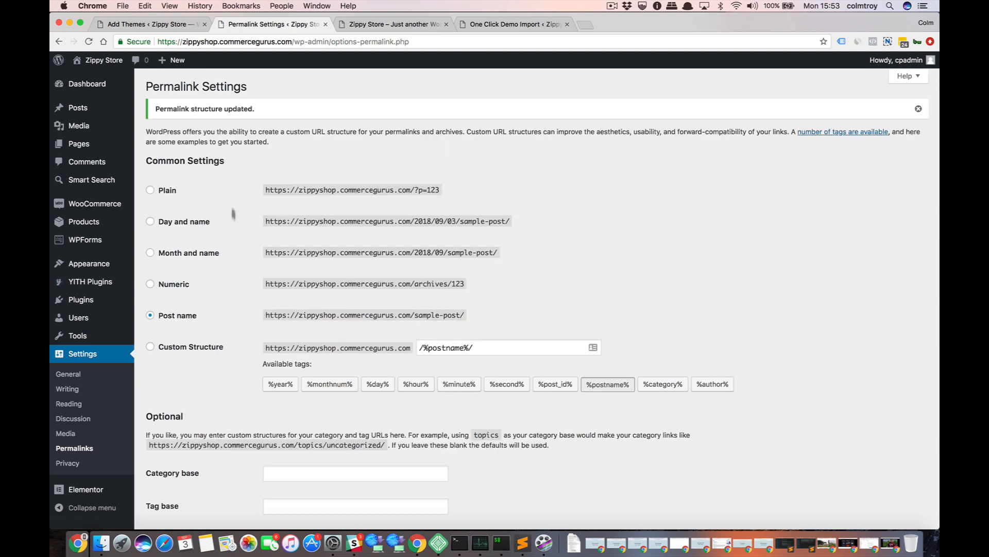
# Reload the storefront homepage and look over its imported banner, product listings and navigation.
pyautogui.click(382, 24)
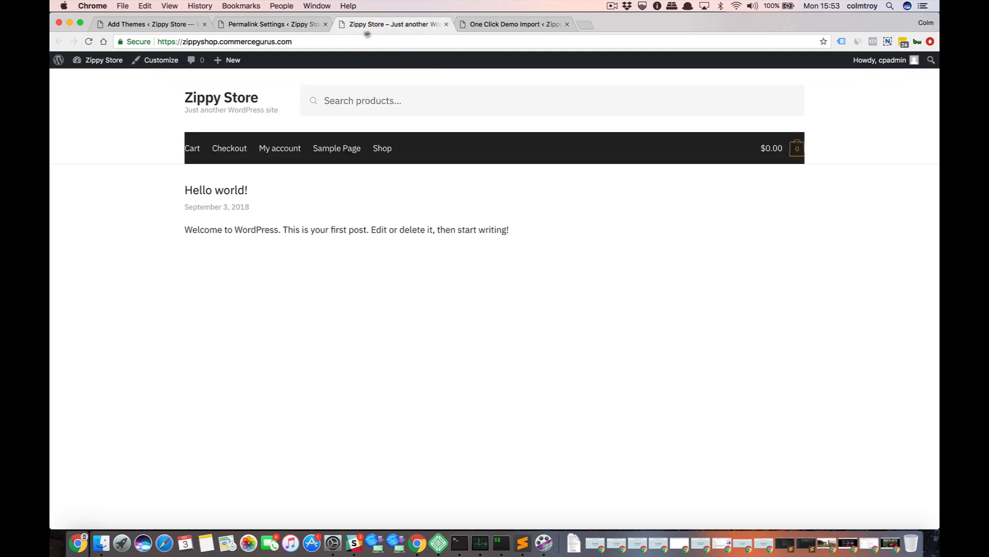
pyautogui.click(349, 41)
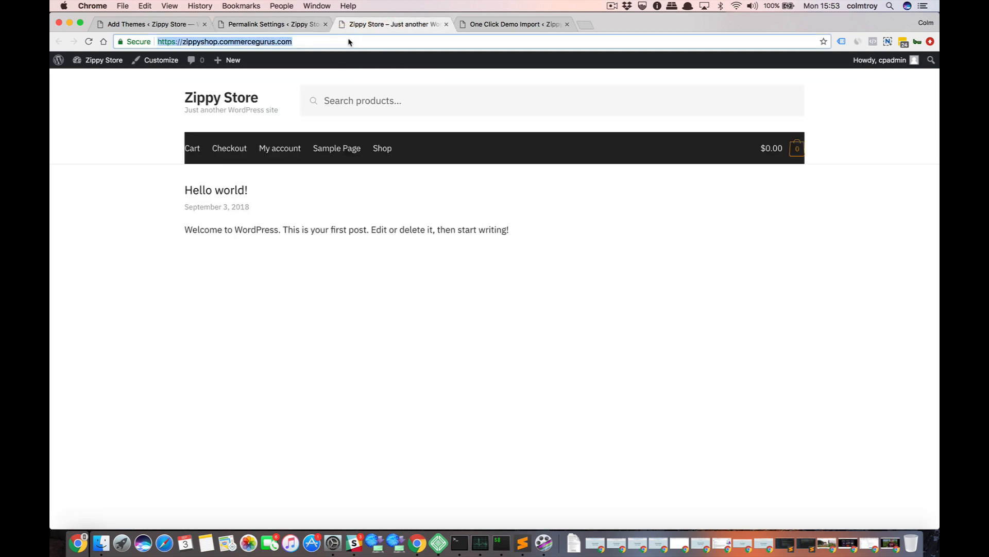
pyautogui.press('Return')
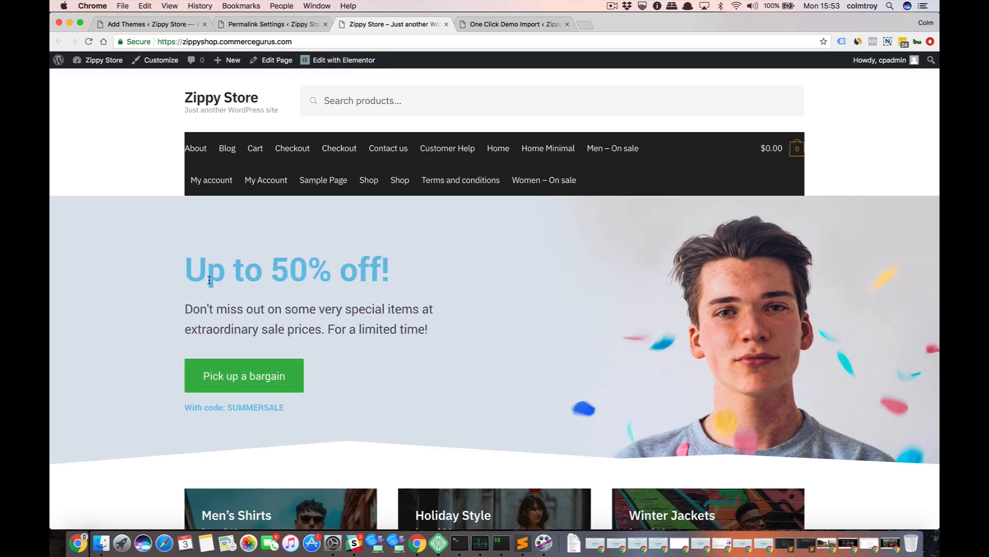
pyautogui.scroll(-10, 209, 280)
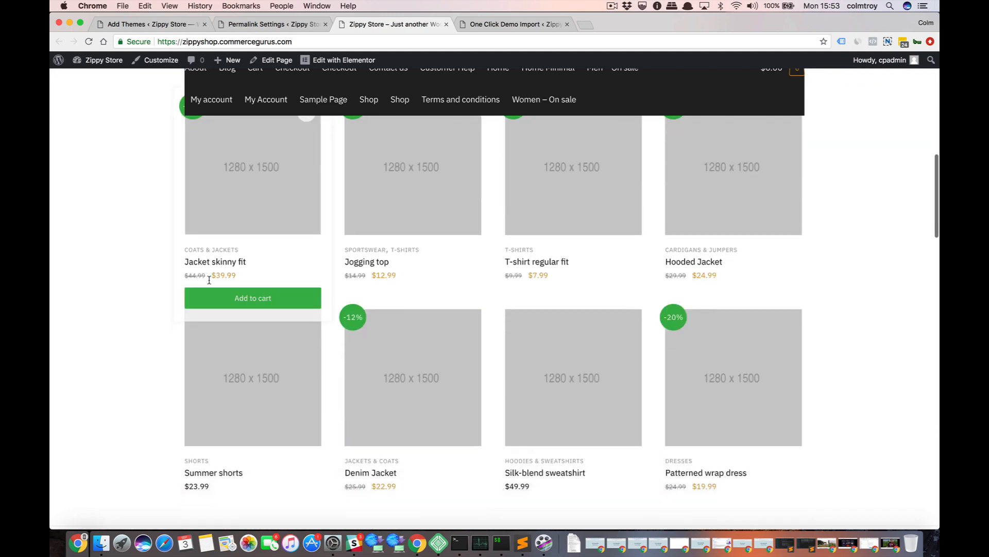
pyautogui.scroll(-6, 210, 280)
pyautogui.scroll(15, 210, 281)
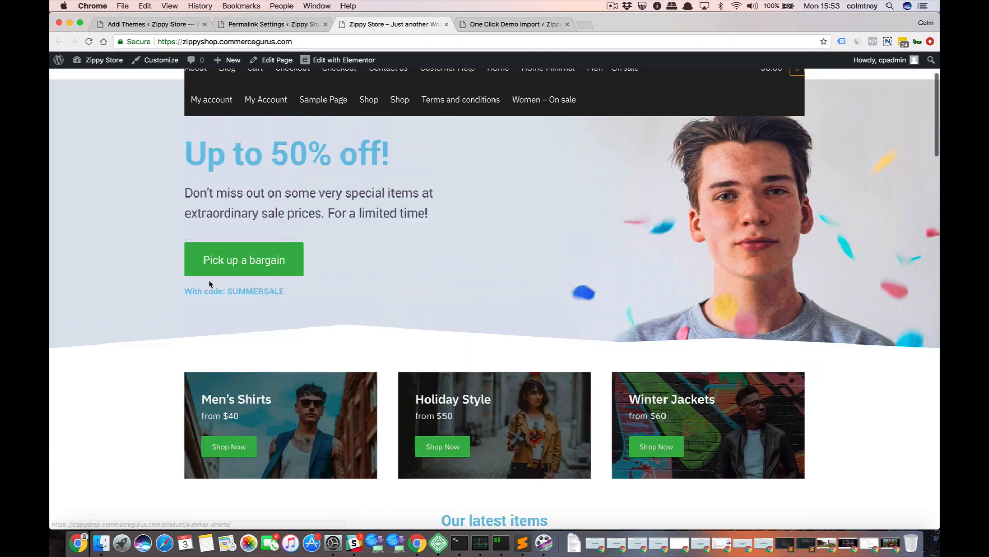
pyautogui.scroll(2, 209, 283)
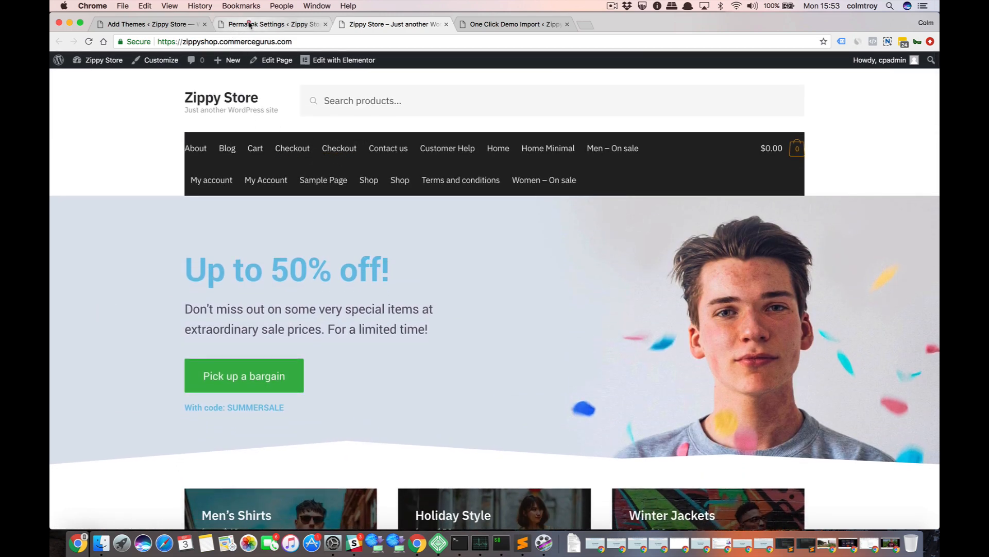
# In the site's menu settings, assign the Primary Menu to the Primary Menu display location and save it.
pyautogui.click(249, 24)
pyautogui.moveTo(89, 267)
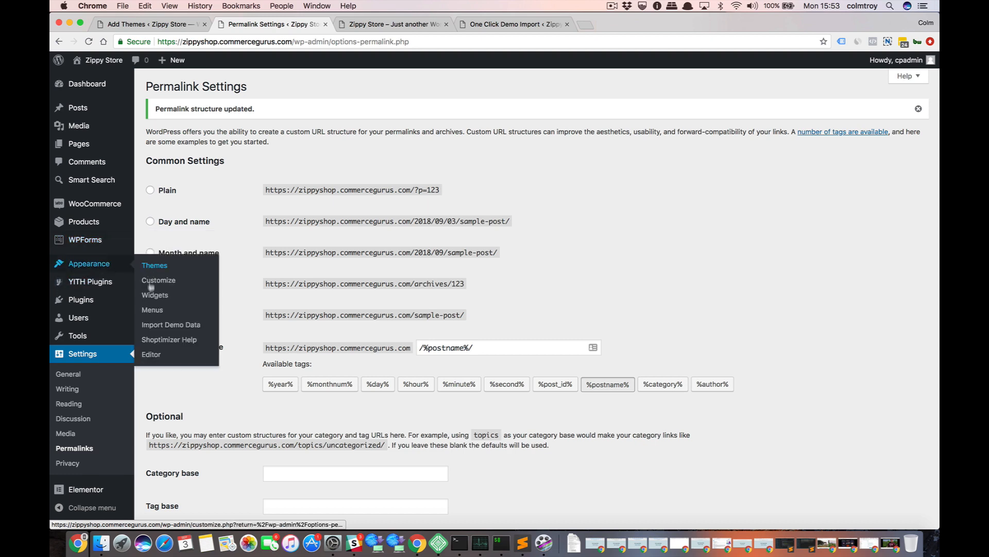
pyautogui.click(152, 310)
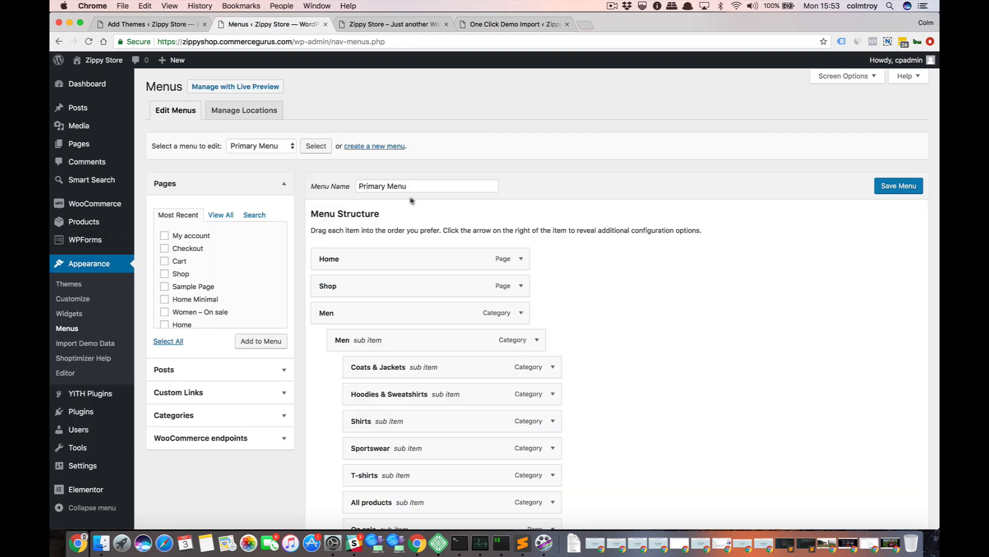
pyautogui.scroll(-10, 608, 299)
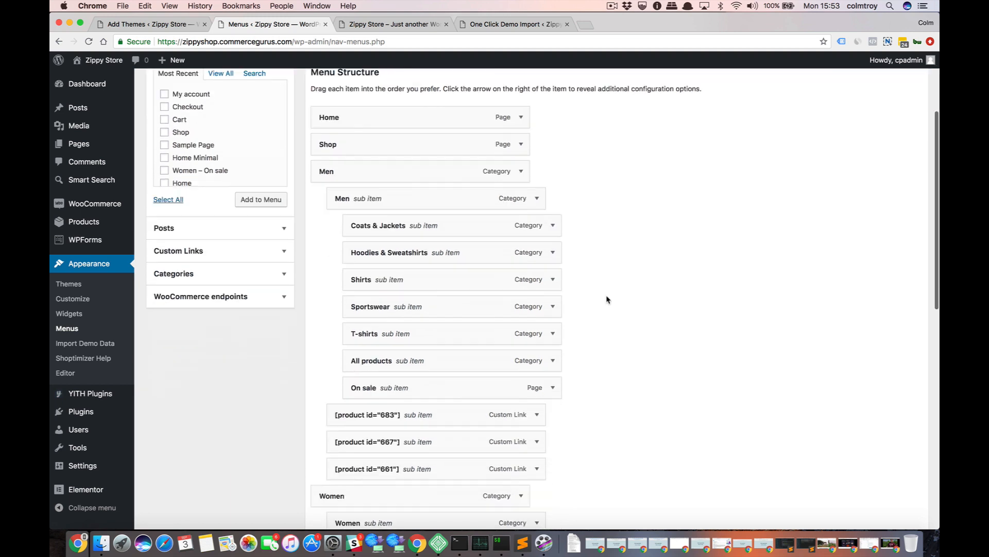
pyautogui.scroll(-3, 607, 299)
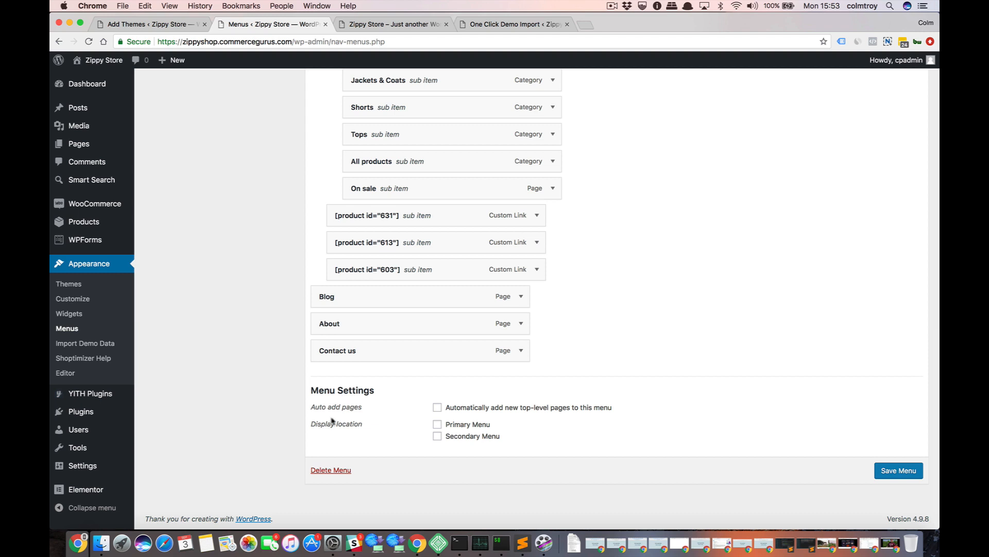
pyautogui.click(437, 424)
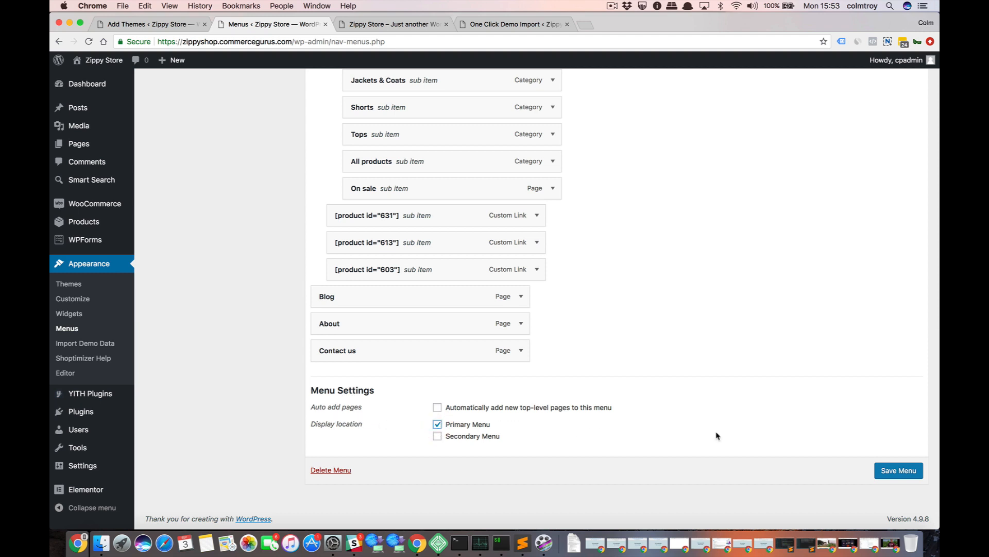
pyautogui.click(882, 471)
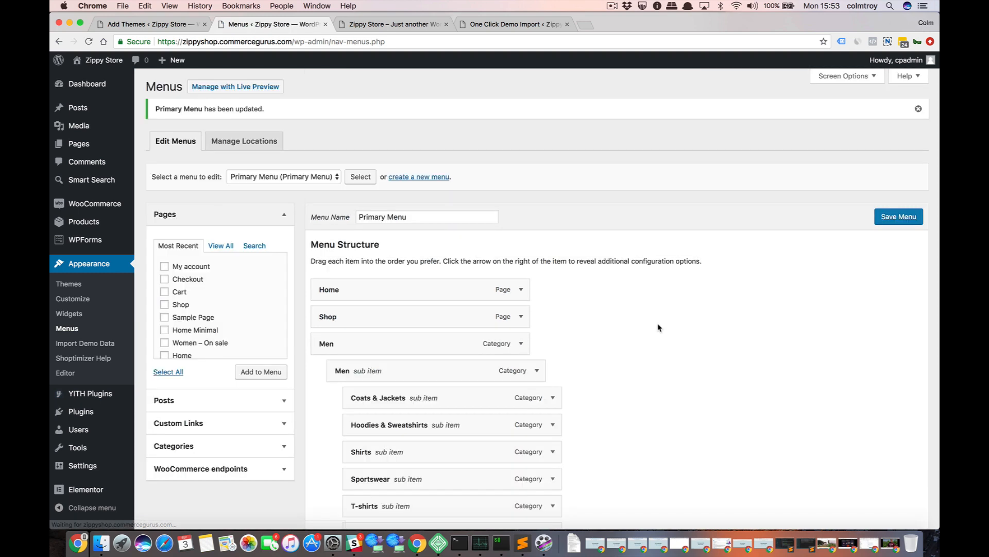
# Load the Secondary Menu for editing, assign it to the Secondary Menu display location and save it.
pyautogui.click(270, 180)
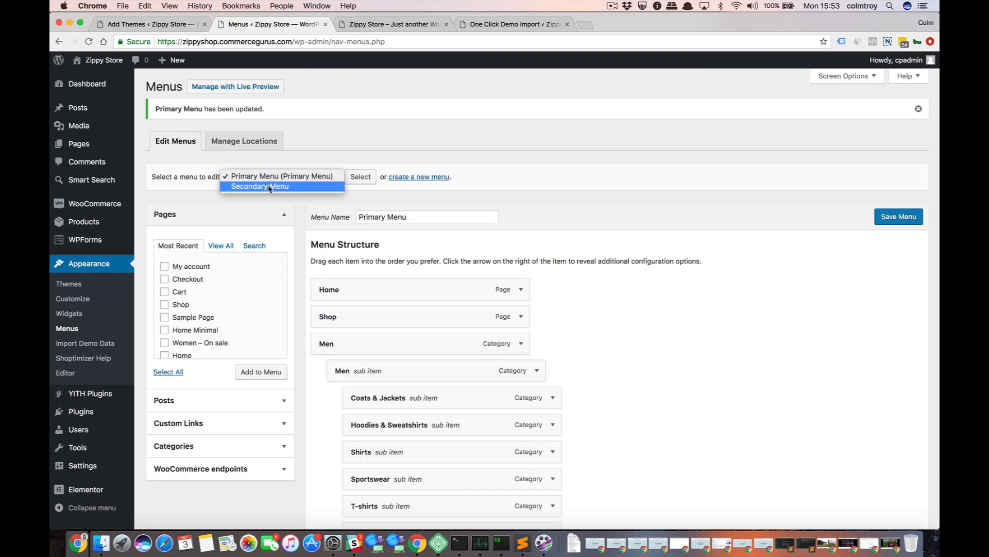
pyautogui.click(269, 186)
pyautogui.click(360, 177)
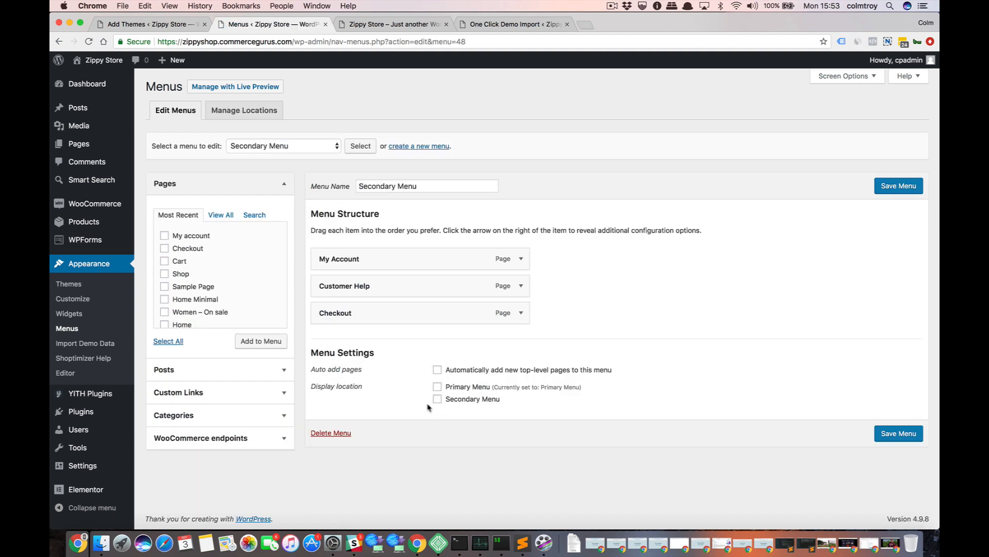
pyautogui.click(437, 398)
pyautogui.click(886, 435)
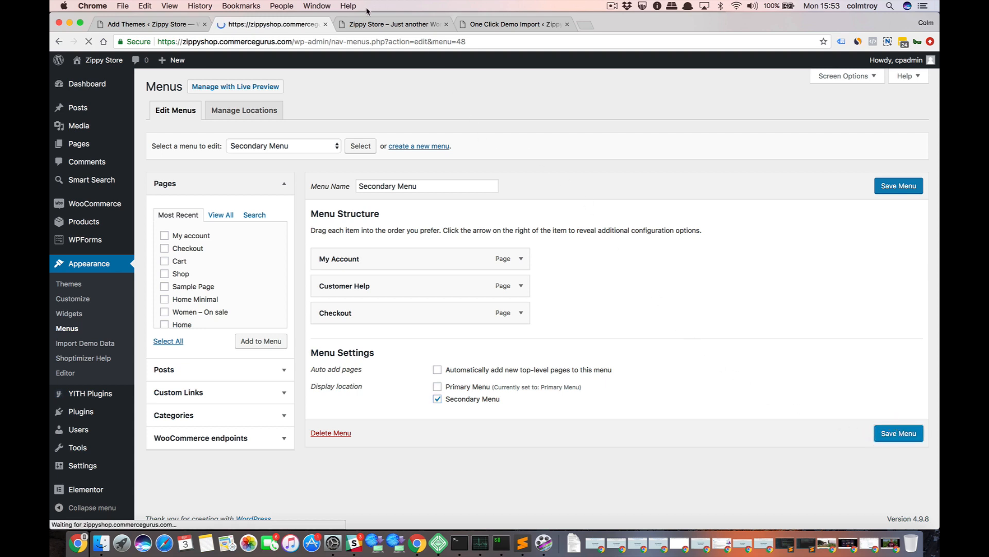
# Reload the storefront homepage and check the primary and secondary navigation menus in the header.
pyautogui.click(377, 25)
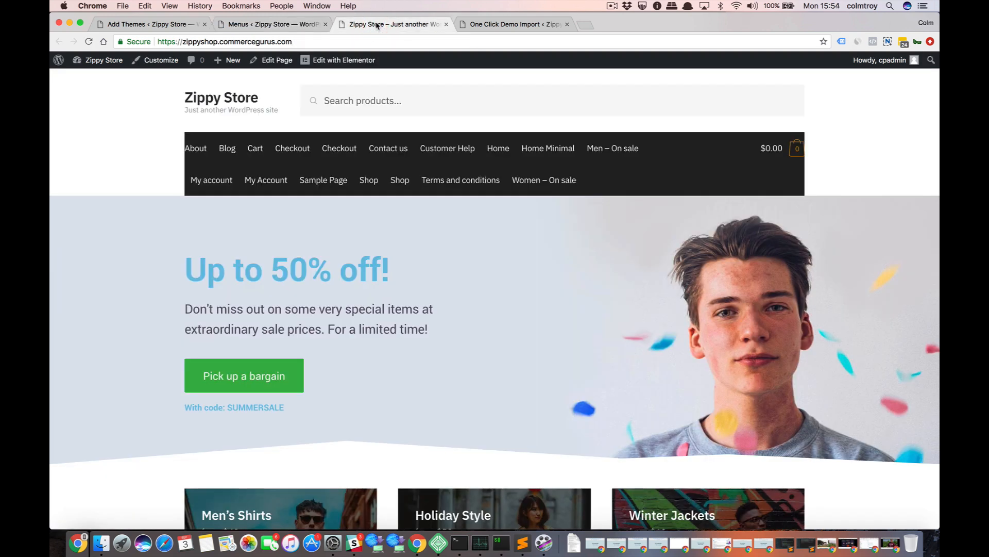
pyautogui.press('super+r')
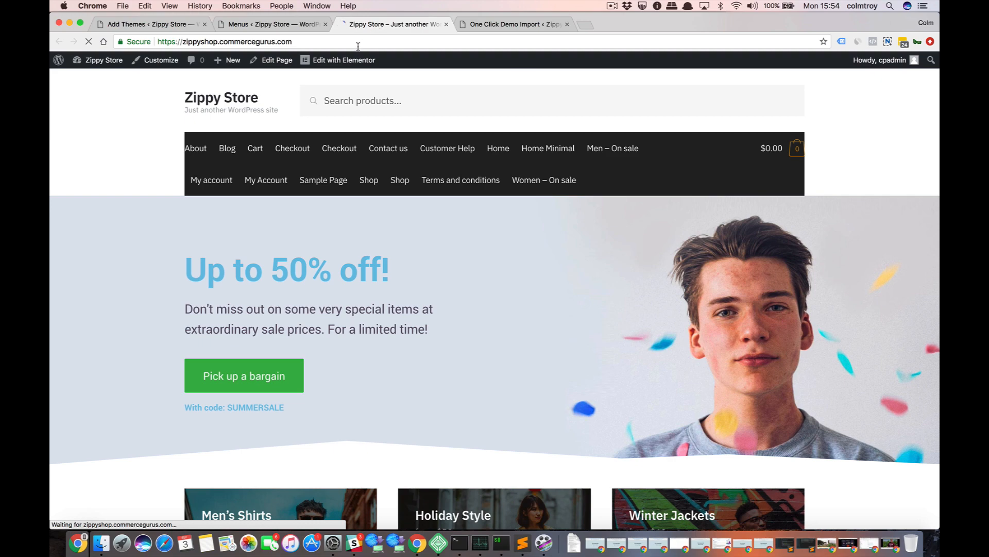
pyautogui.moveTo(246, 149)
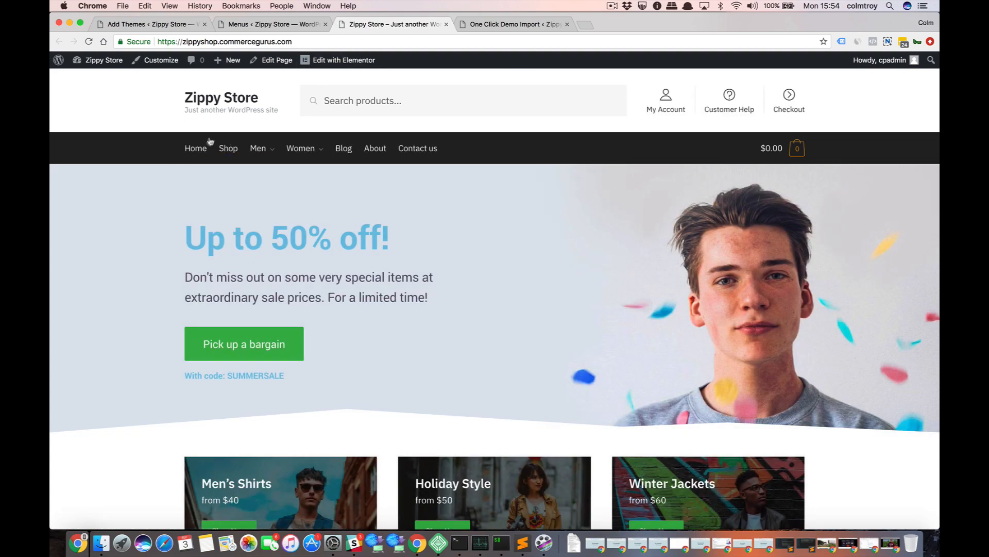
pyautogui.scroll(-3, 146, 201)
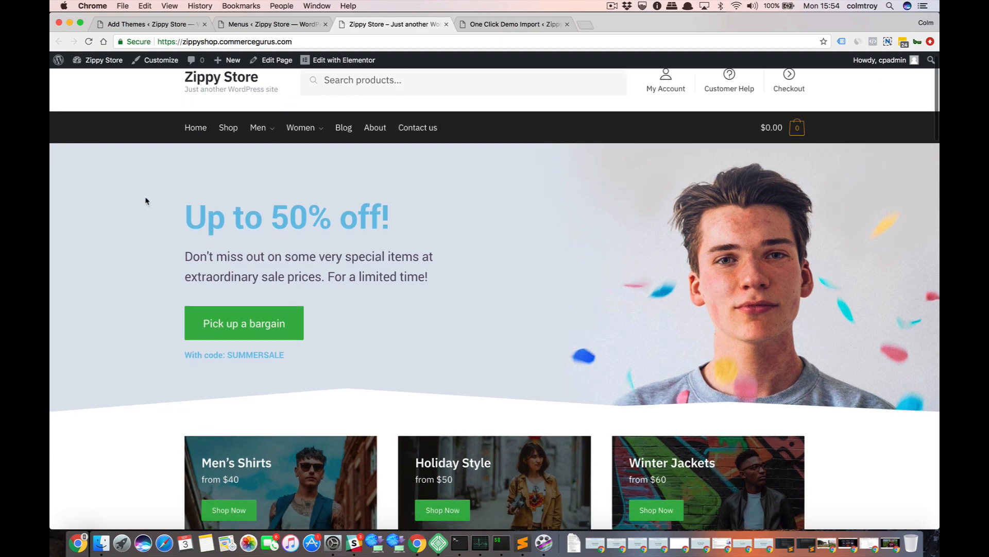
# Open the Add Plugins page in a new browser tab and place that tab directly after the Menus one.
pyautogui.scroll(-3, 146, 200)
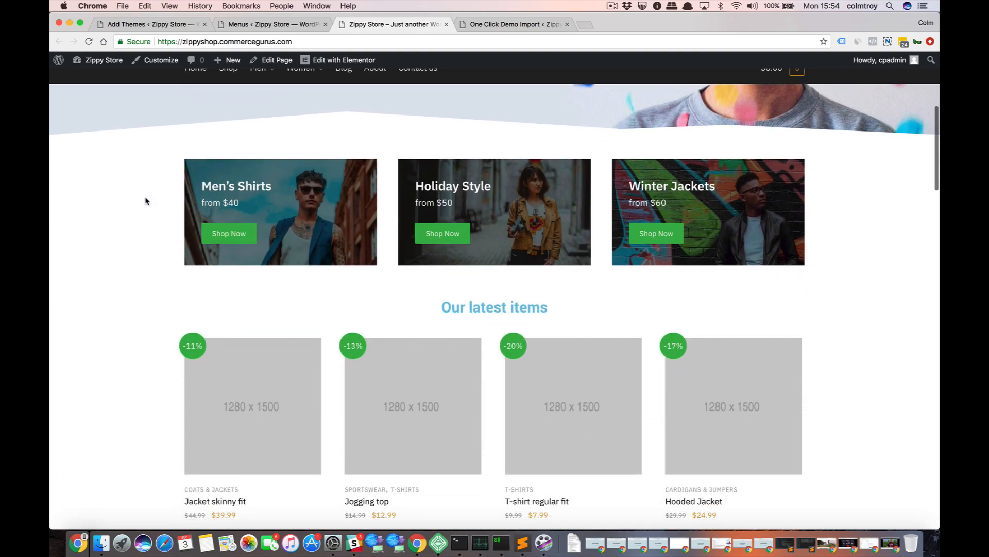
pyautogui.scroll(6, 145, 199)
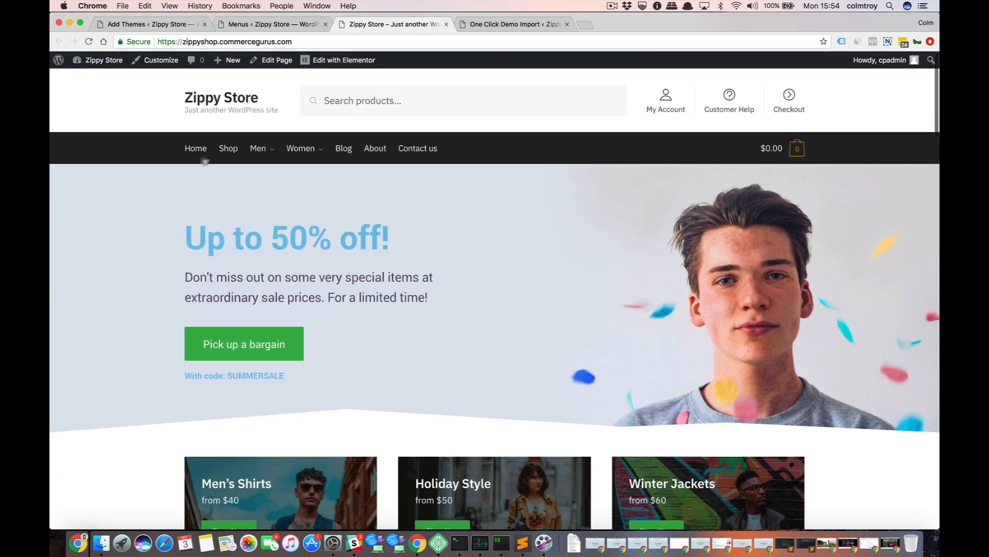
pyautogui.click(277, 25)
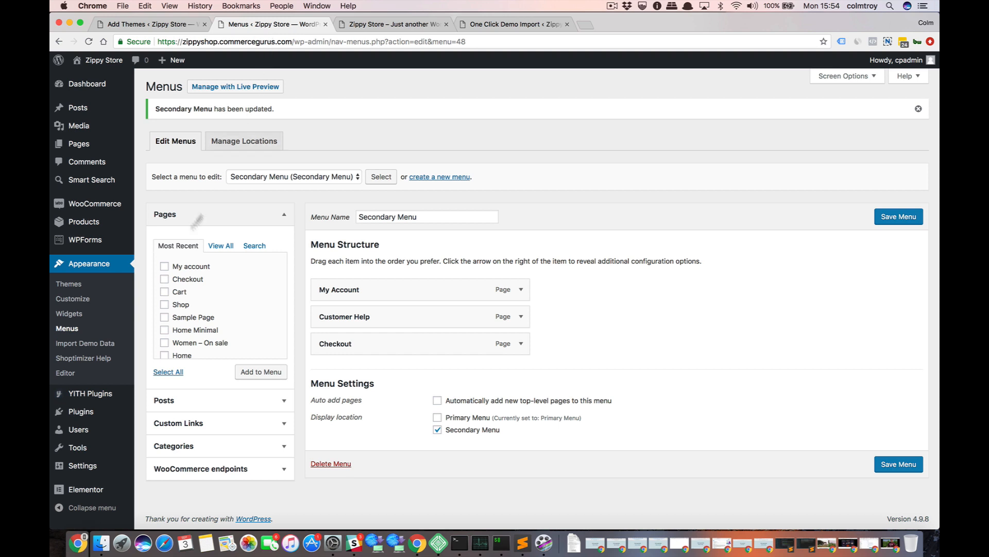
pyautogui.moveTo(93, 411)
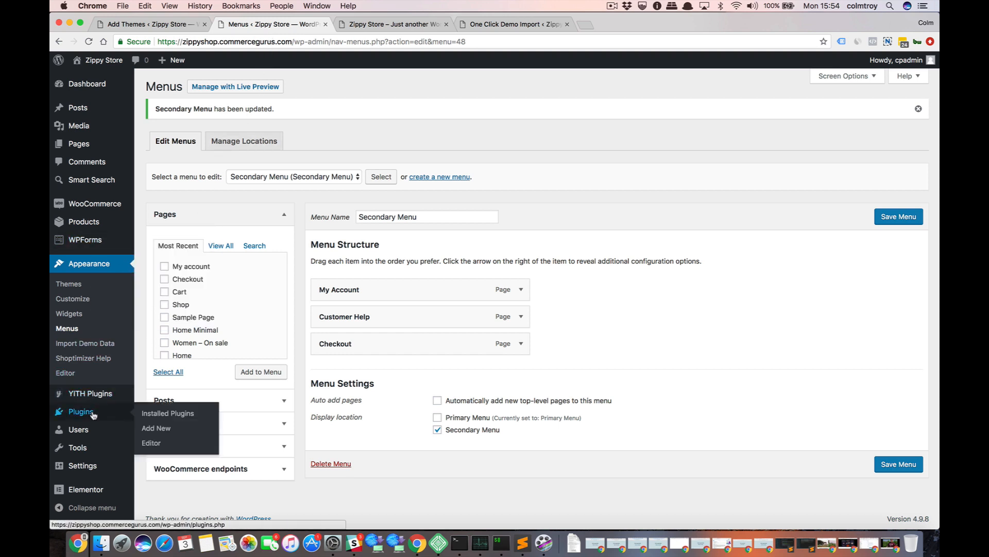
pyautogui.rightClick(152, 430)
pyautogui.click(211, 322)
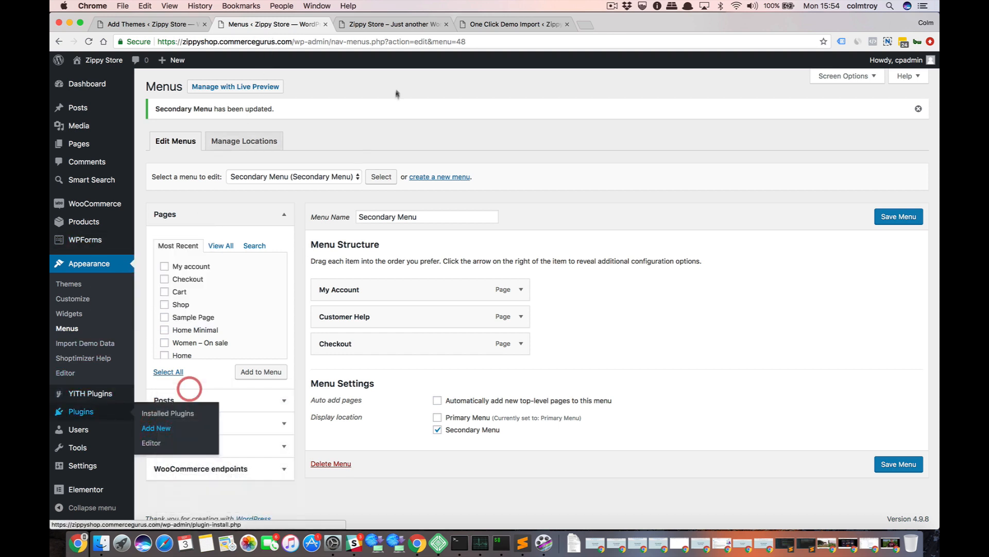
pyautogui.moveTo(606, 25); pyautogui.dragTo(415, 22)
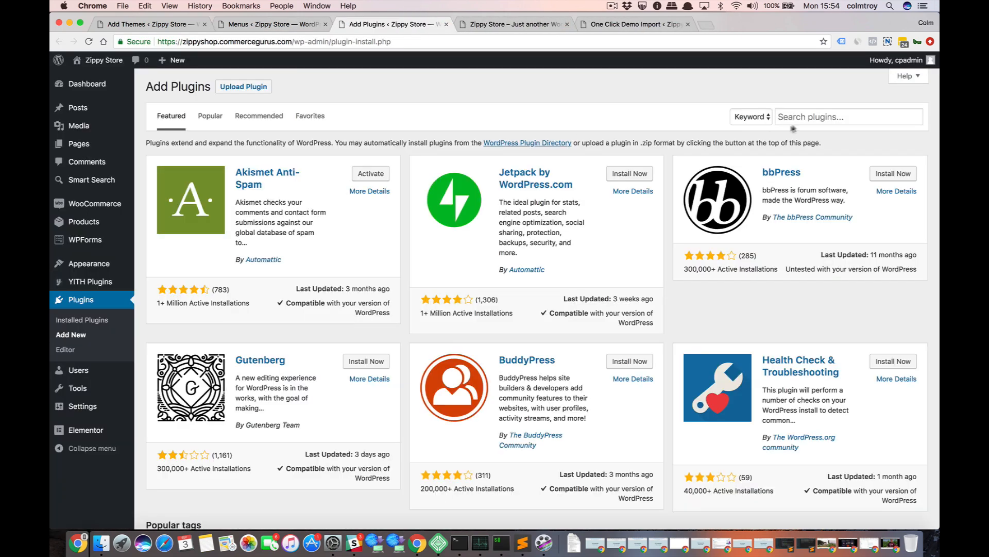
# Search the plugin directory for "widget import export".
pyautogui.click(811, 117)
pyautogui.write('wid')
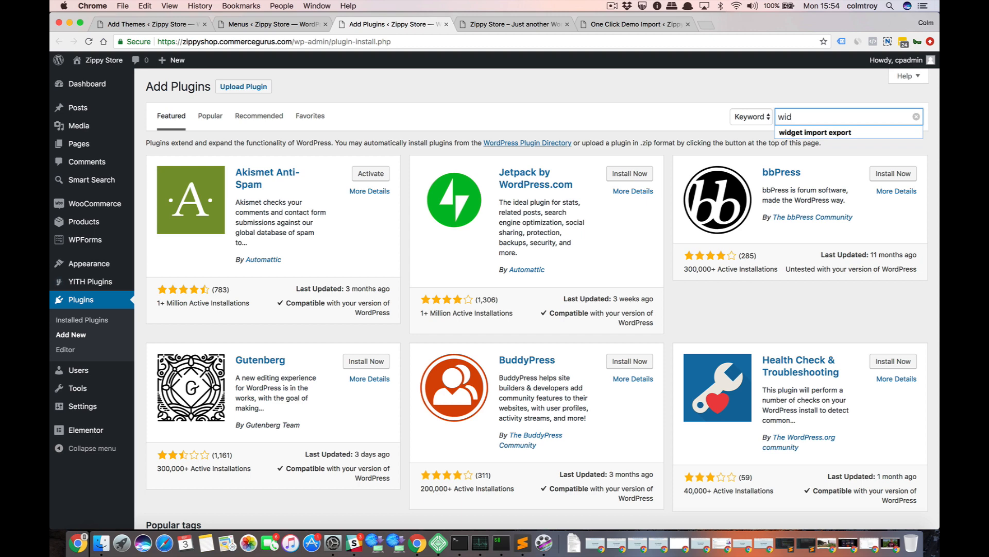
pyautogui.write('get ')
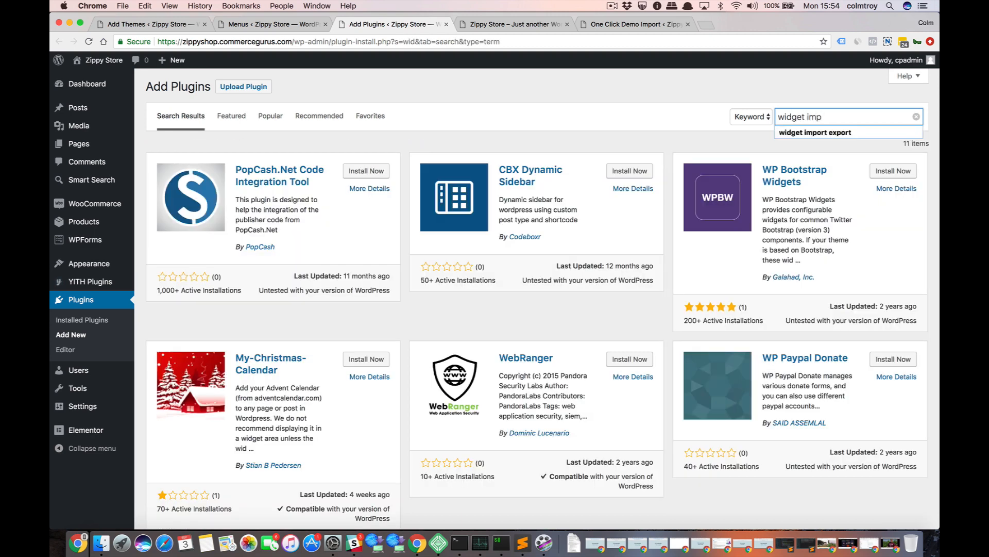
pyautogui.write('impo')
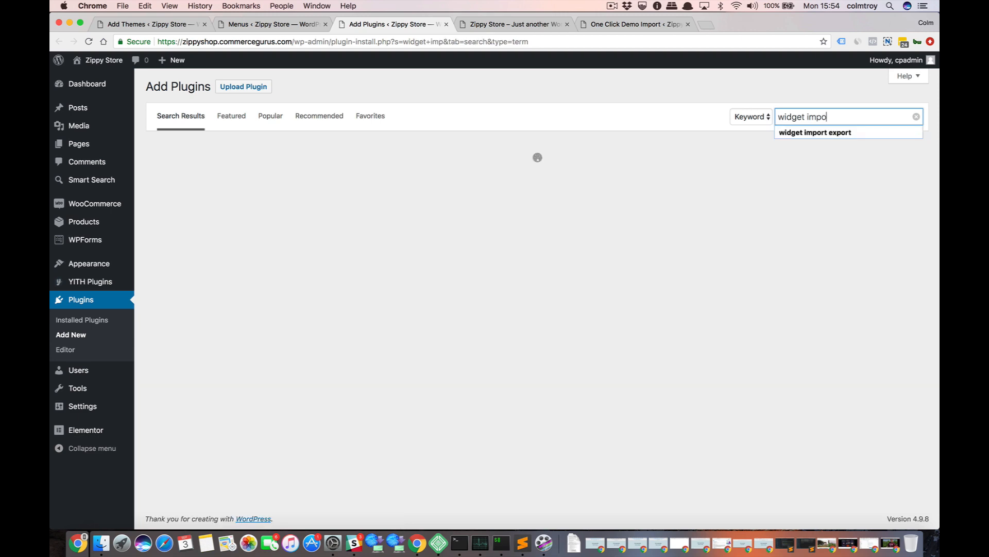
pyautogui.write('rt export')
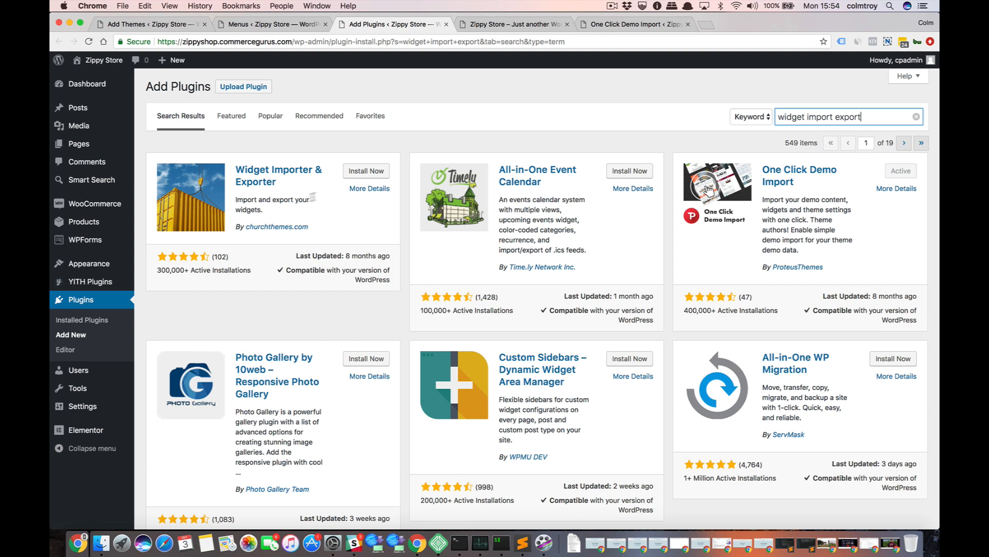
# Install and activate the Widget Importer & Exporter plugin.
pyautogui.click(364, 172)
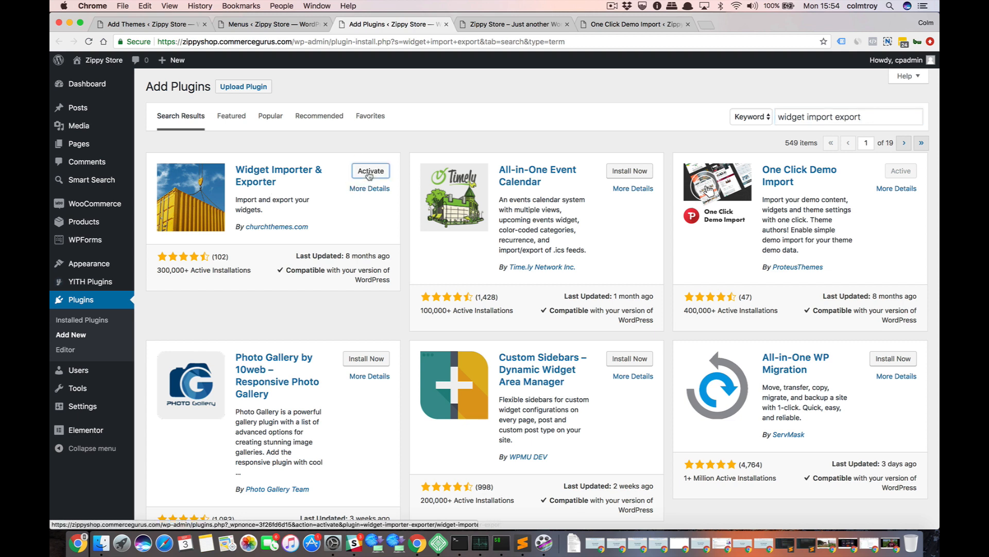
pyautogui.click(371, 172)
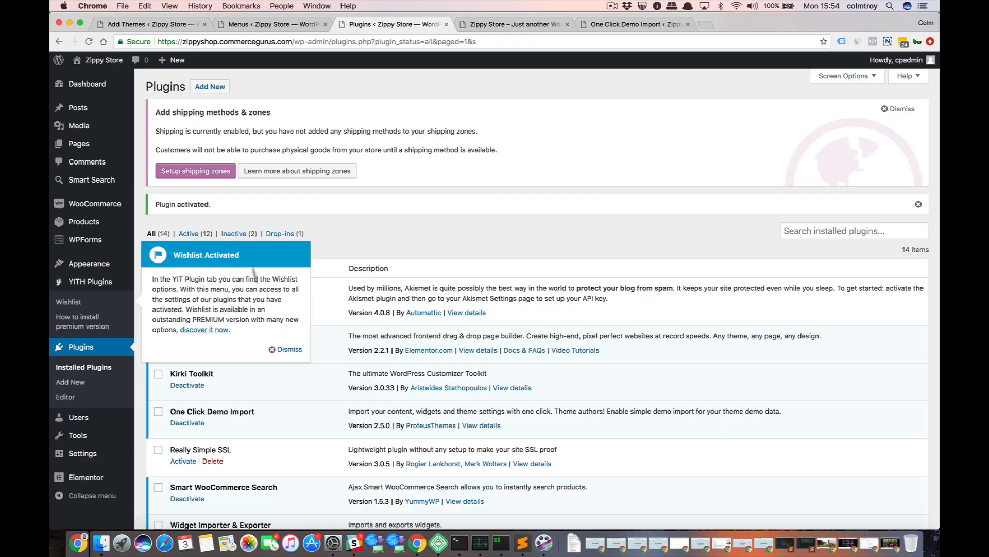
pyautogui.click(286, 349)
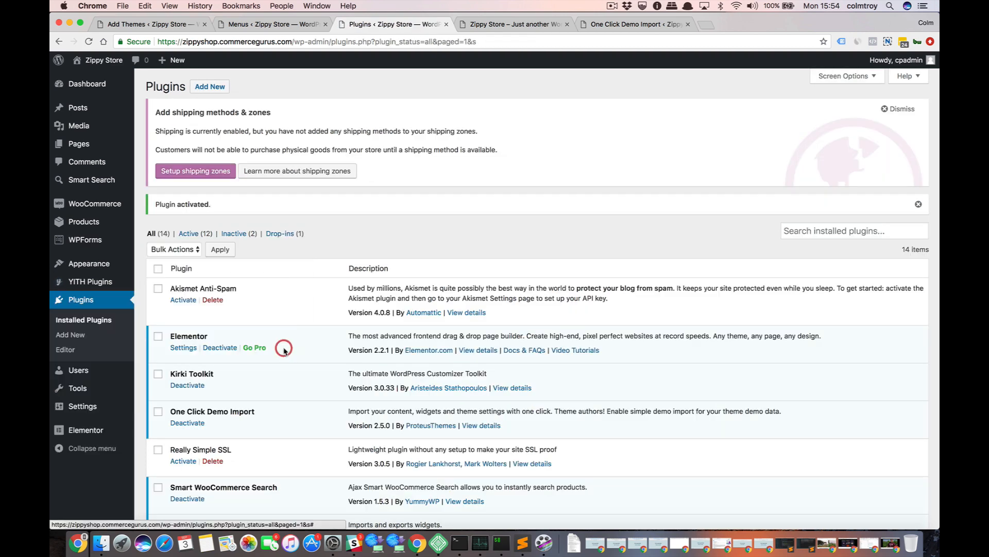
# Import the demo widgets from shoptimizer-widgets.wie in the ZippyShop folder using the Widget Importer & Exporter tool.
pyautogui.moveTo(102, 270)
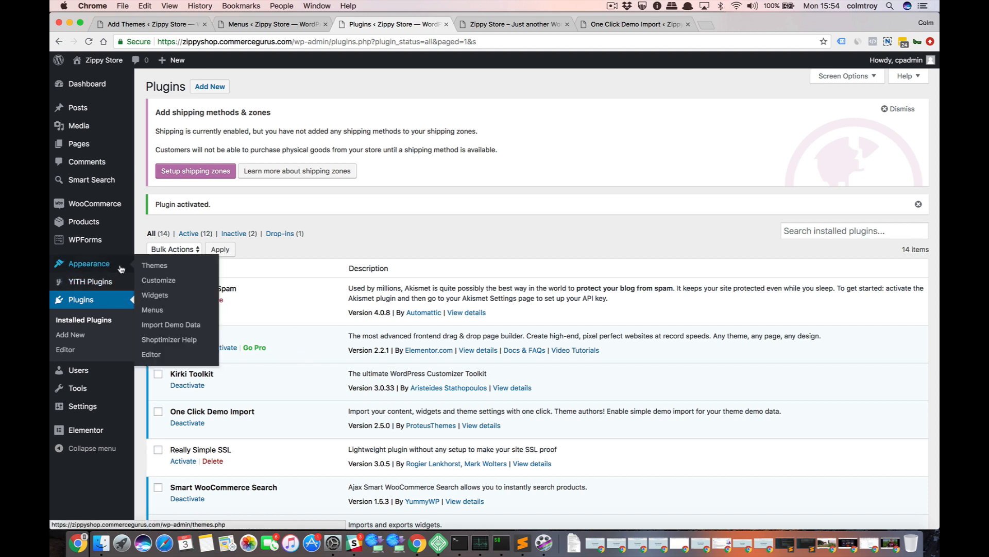
pyautogui.moveTo(98, 389)
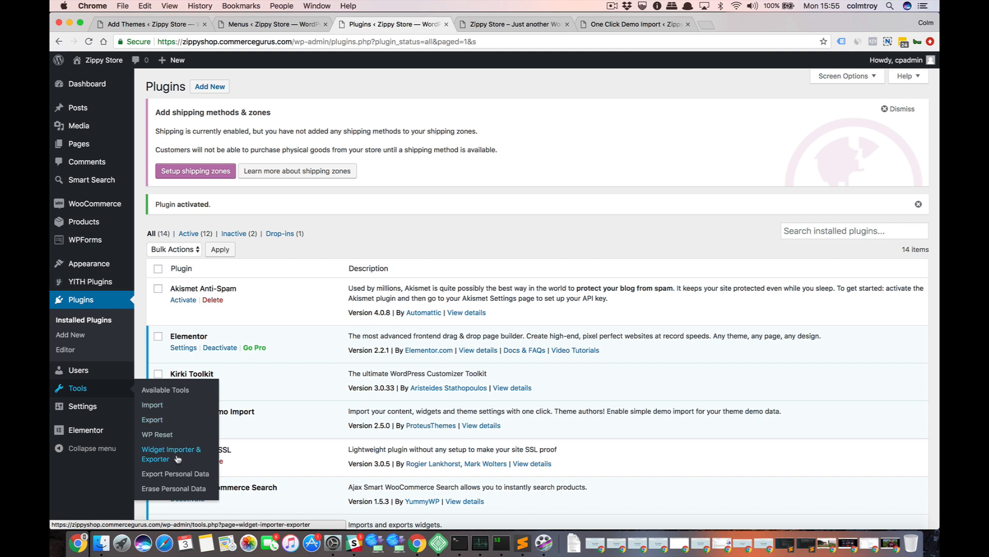
pyautogui.click(155, 453)
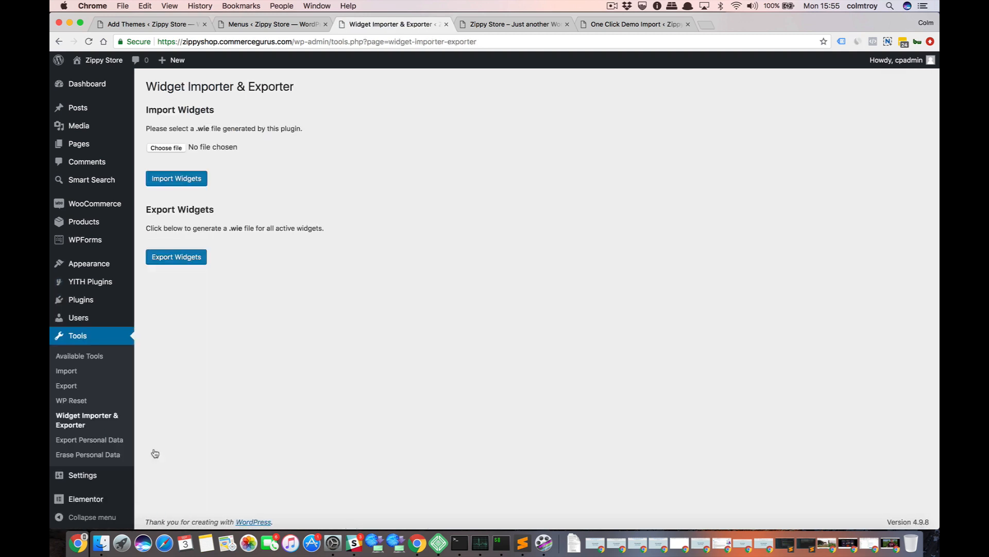
pyautogui.click(149, 149)
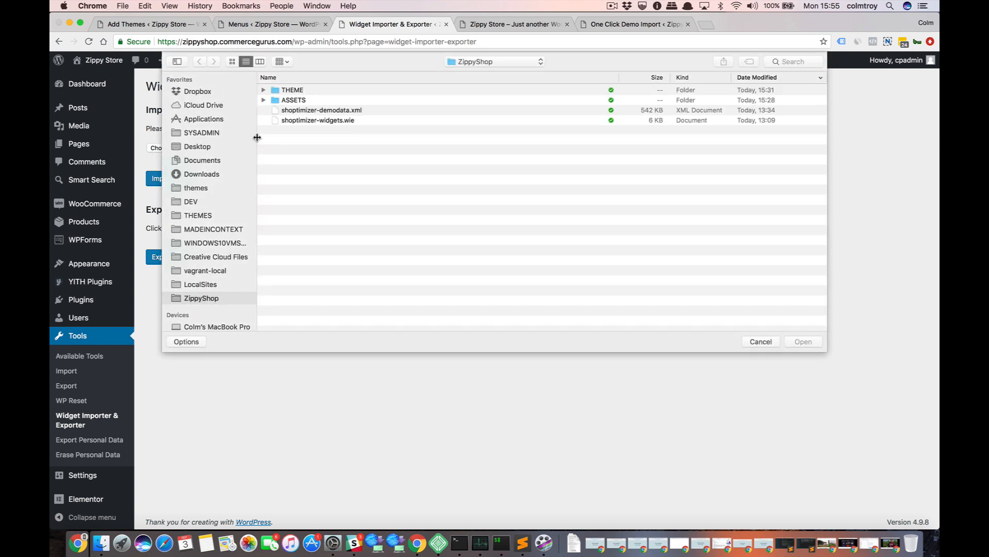
pyautogui.click(327, 122)
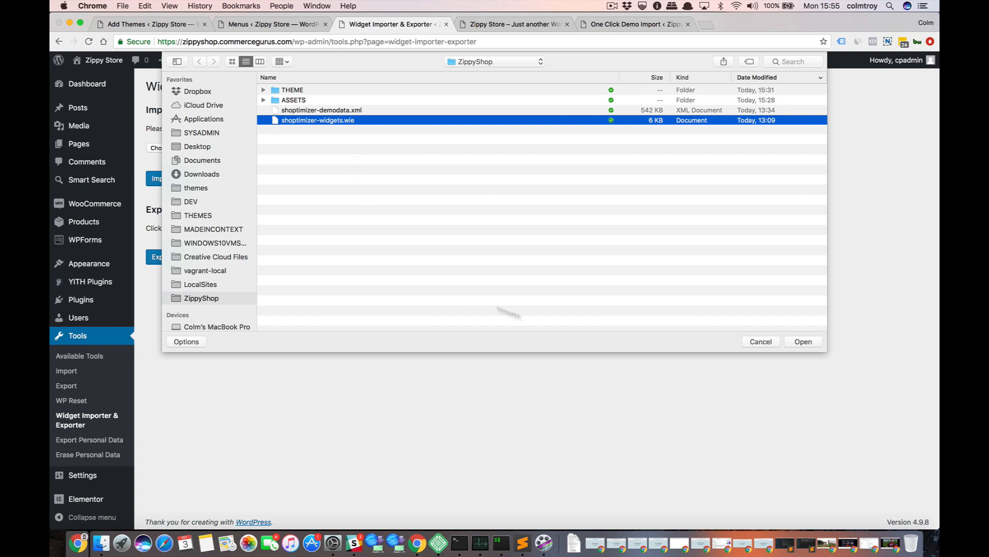
pyautogui.click(802, 345)
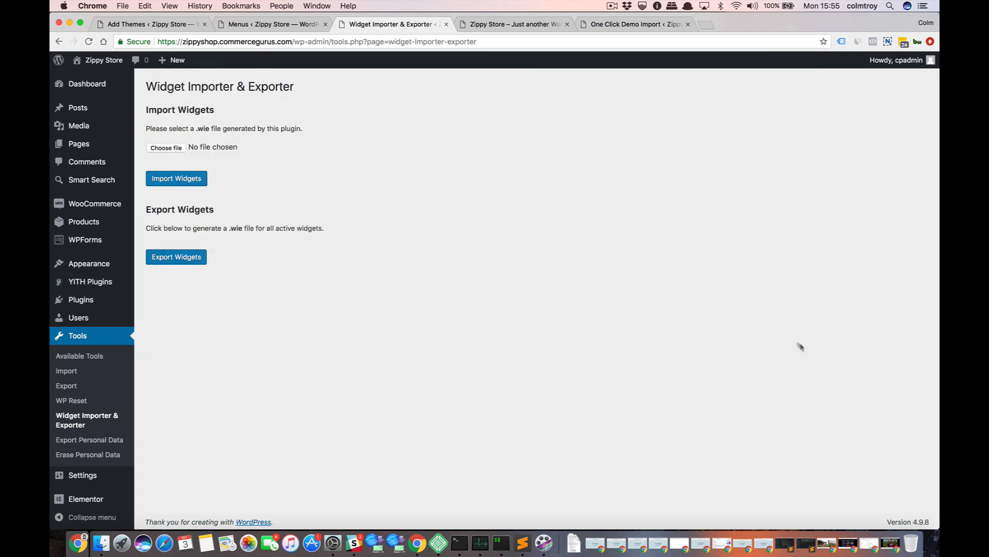
pyautogui.click(166, 181)
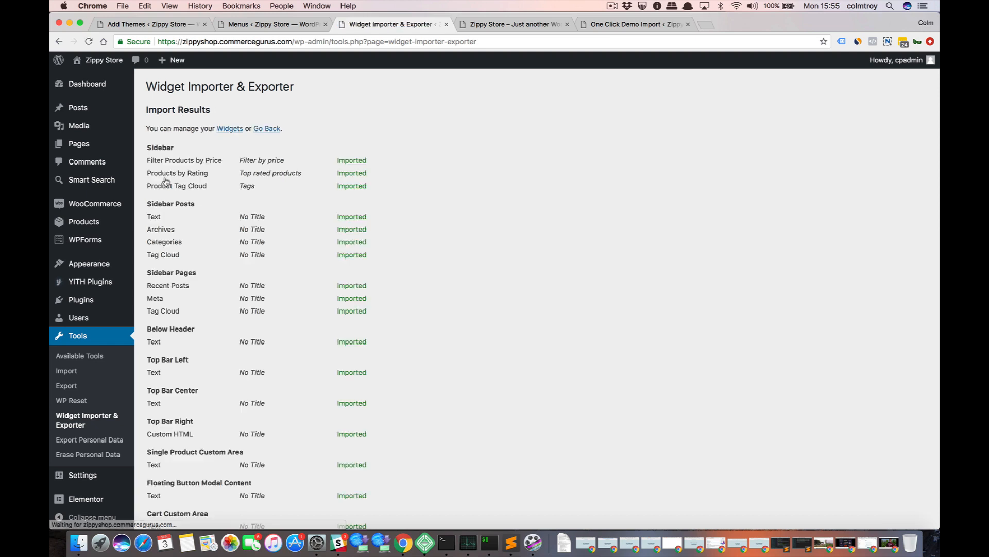
# On the Widgets page, move Filter Products by Price, Products by Rating and Product Tag Cloud, in that order, to the start of the Sidebar area.
pyautogui.scroll(-2, 215, 197)
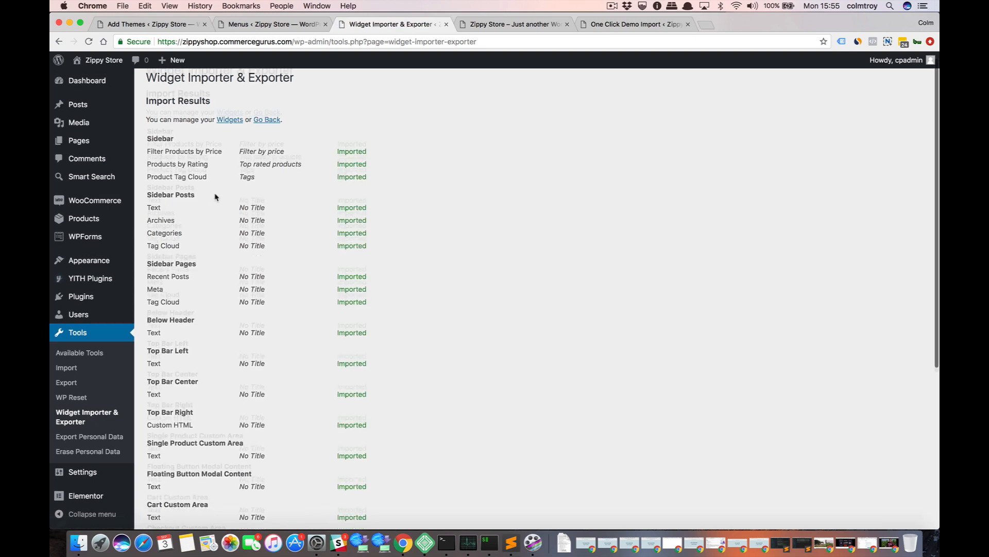
pyautogui.scroll(-2, 211, 220)
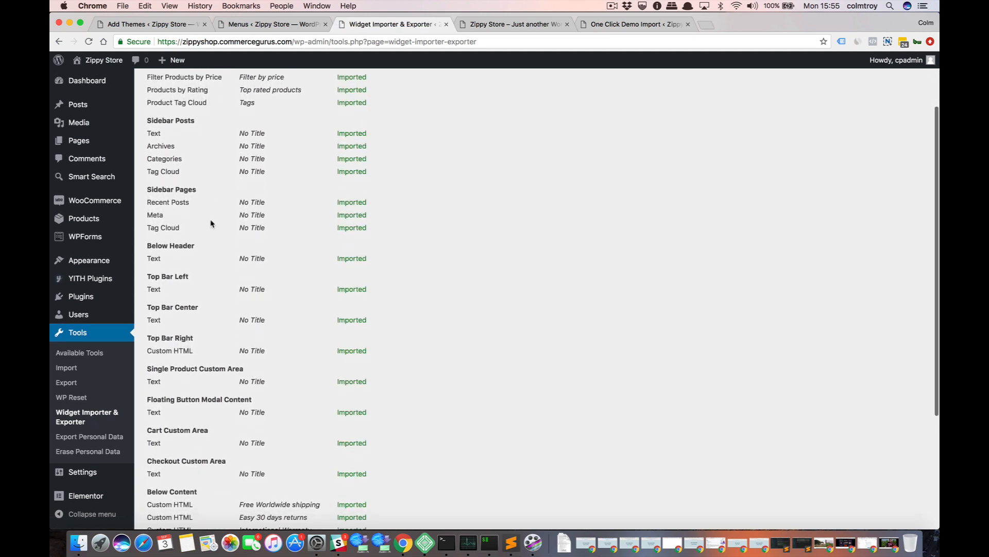
pyautogui.scroll(3, 211, 223)
pyautogui.scroll(-6, 193, 197)
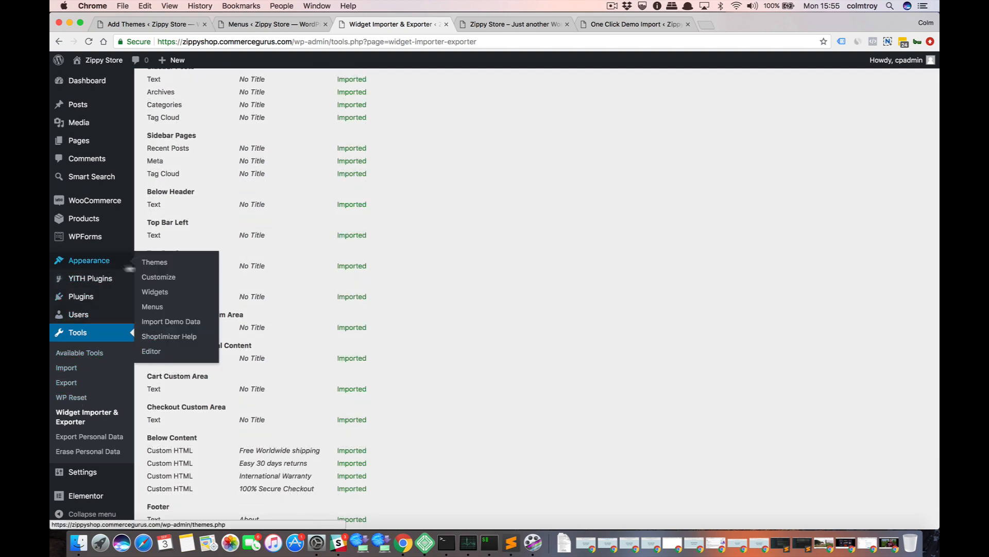
pyautogui.click(160, 292)
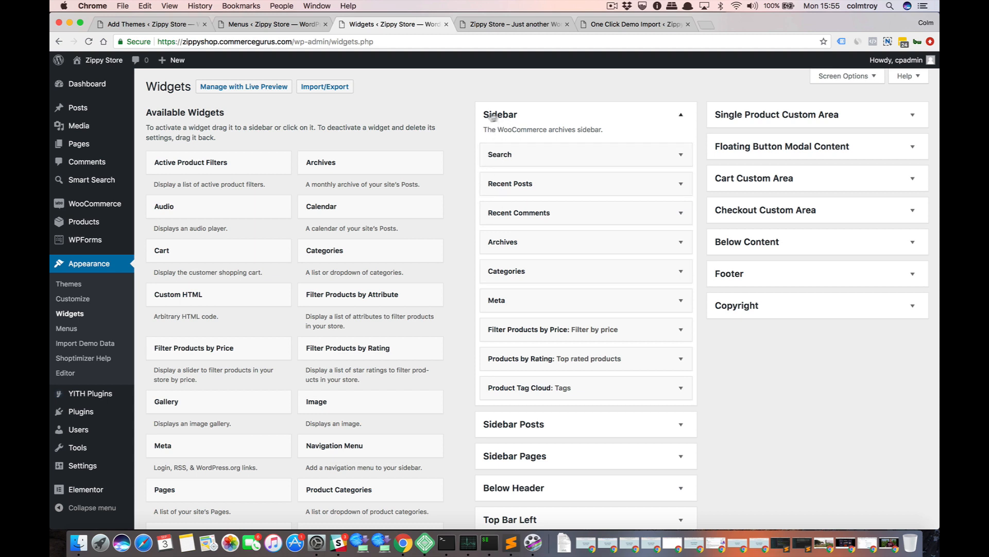
pyautogui.moveTo(521, 328); pyautogui.dragTo(518, 144)
pyautogui.moveTo(513, 355); pyautogui.dragTo(513, 183)
pyautogui.moveTo(503, 386); pyautogui.dragTo(503, 210)
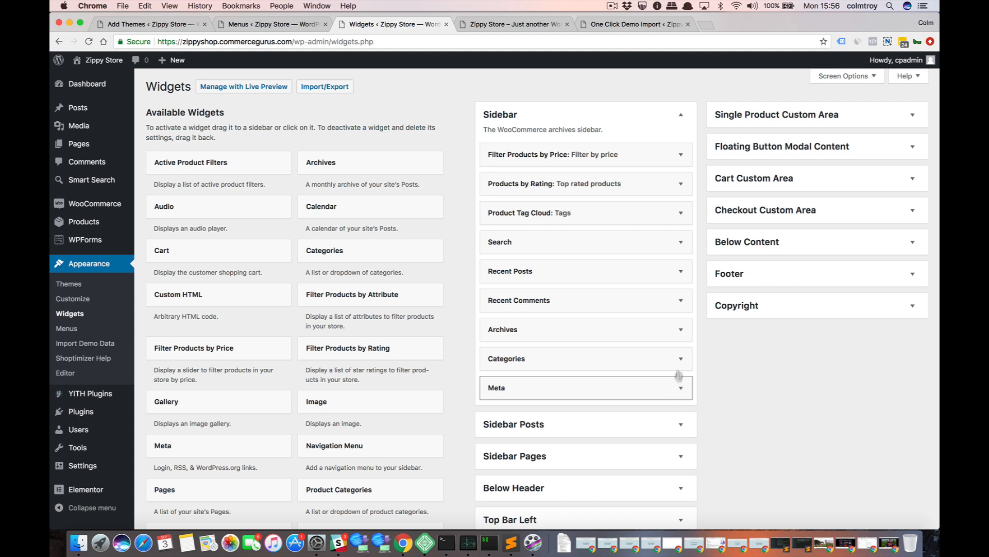
# Delete the Meta, Categories, Archives, Recent Comments and Search widgets from the Sidebar area.
pyautogui.click(680, 387)
pyautogui.scroll(-1, 515, 407)
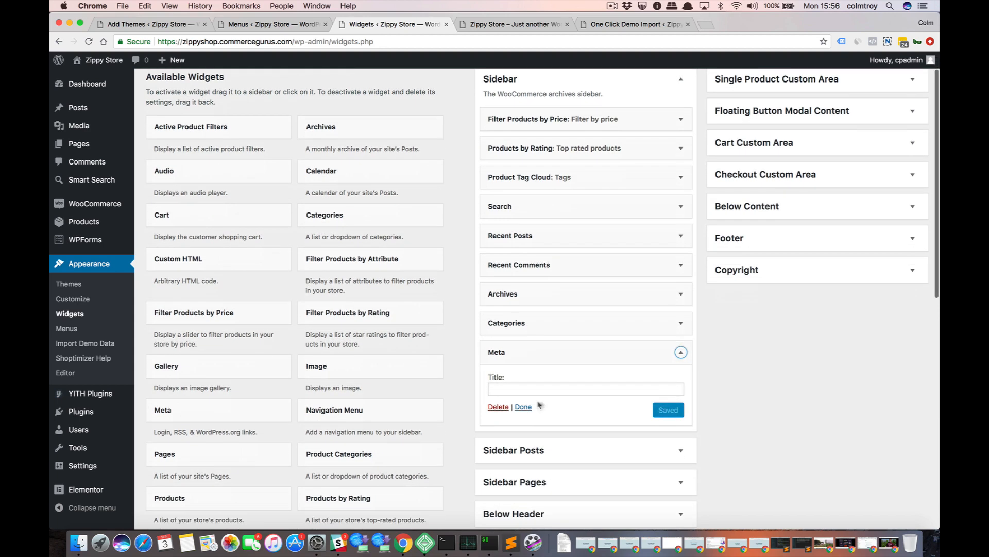
pyautogui.click(496, 408)
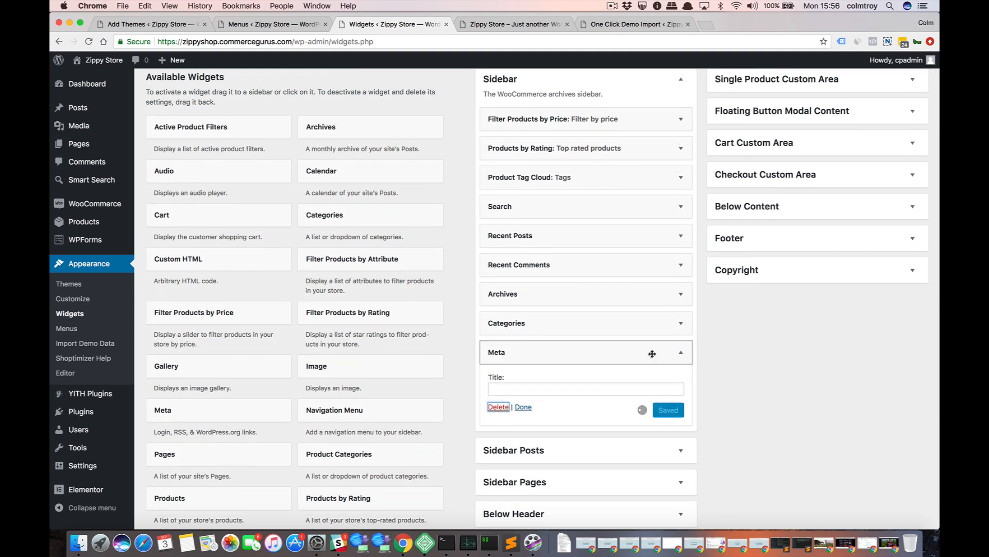
pyautogui.click(680, 324)
pyautogui.click(498, 417)
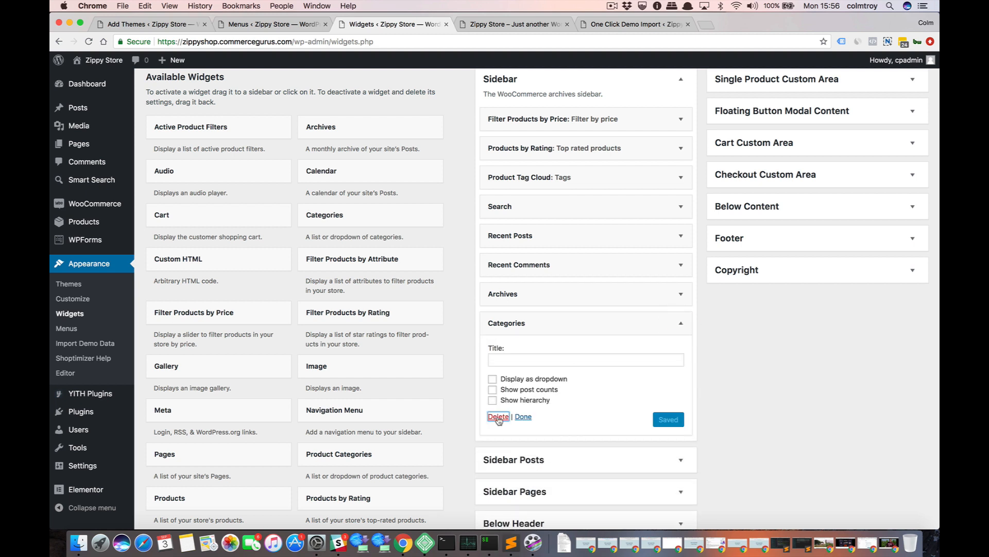
pyautogui.click(681, 294)
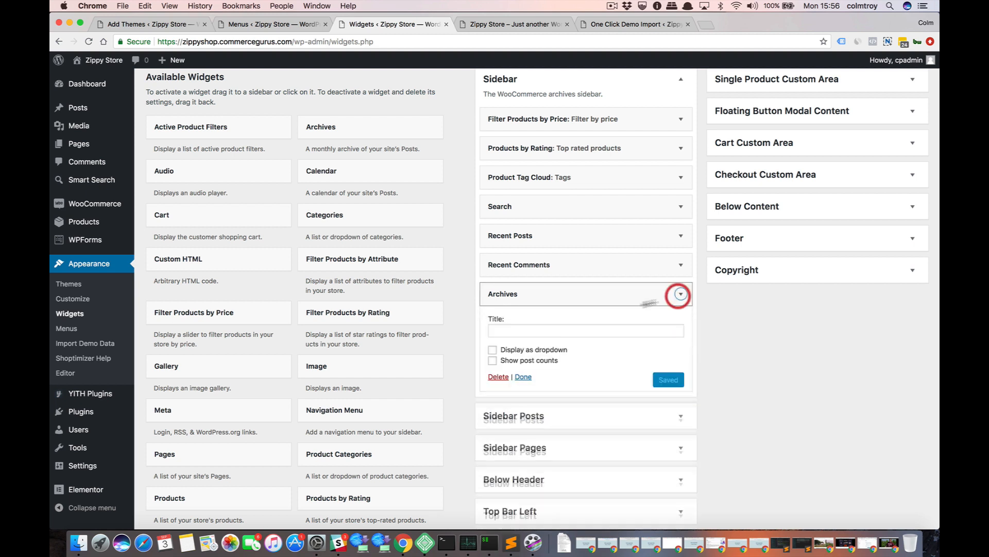
pyautogui.click(494, 376)
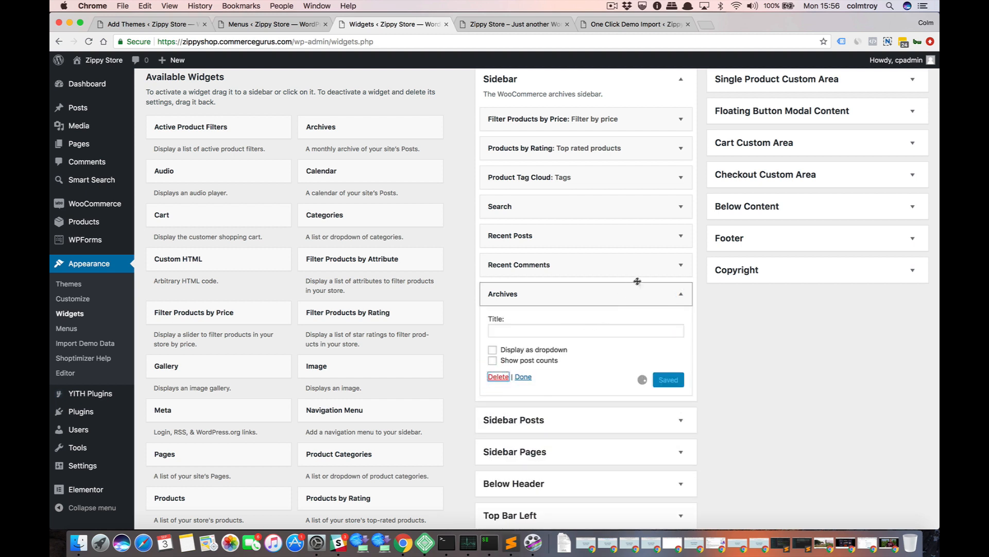
pyautogui.click(680, 265)
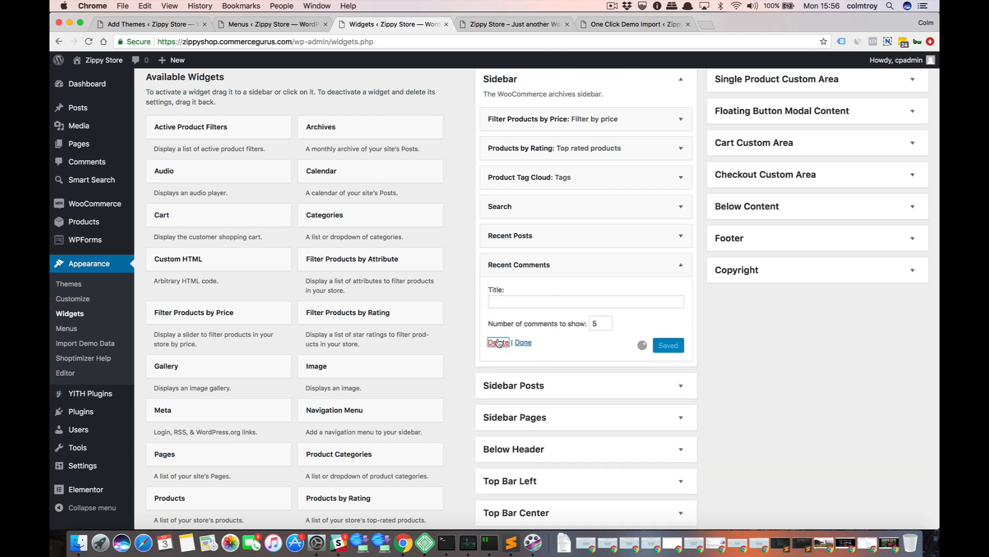
pyautogui.click(681, 206)
pyautogui.click(508, 261)
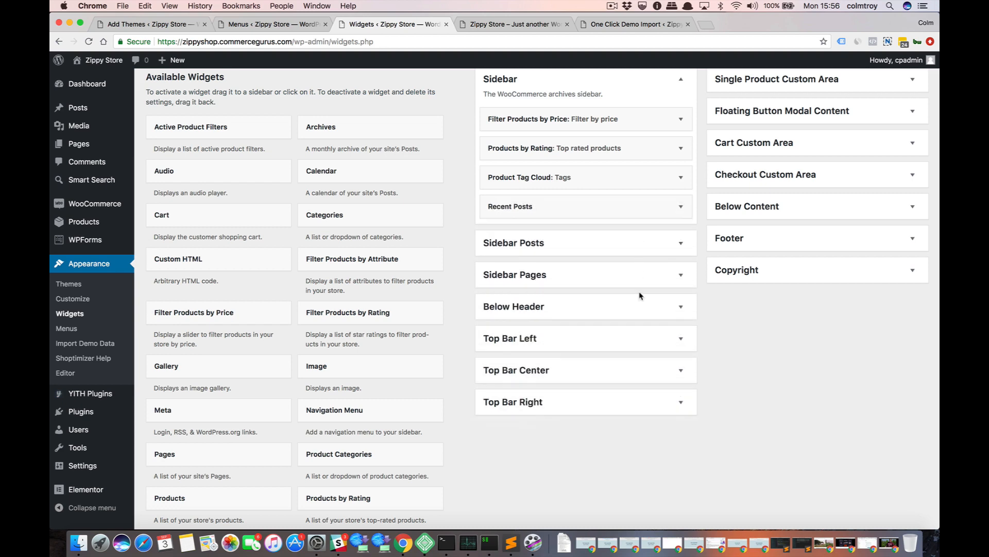
# Expand the Sidebar Posts widget area to check its imported widgets, and collapse it again.
pyautogui.scroll(2, 640, 295)
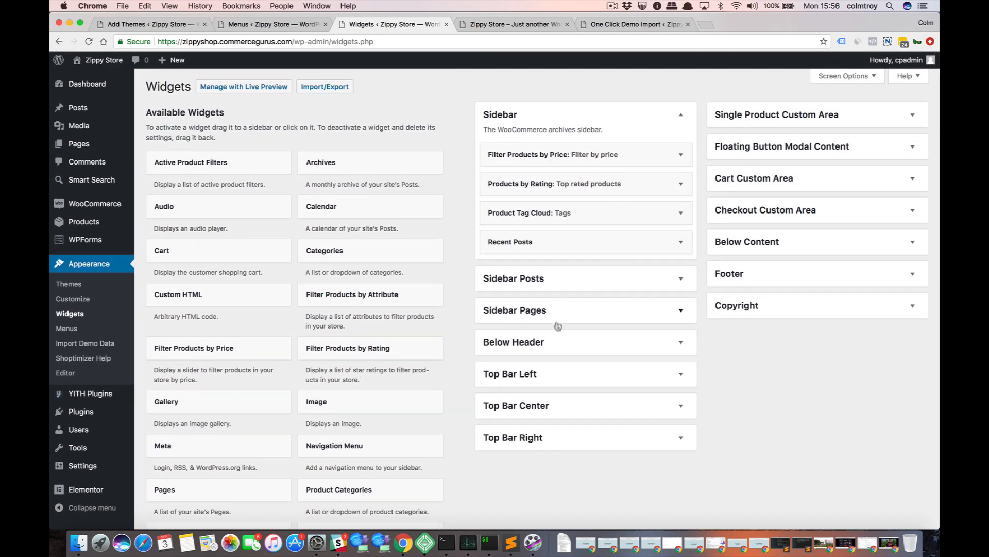
pyautogui.click(683, 281)
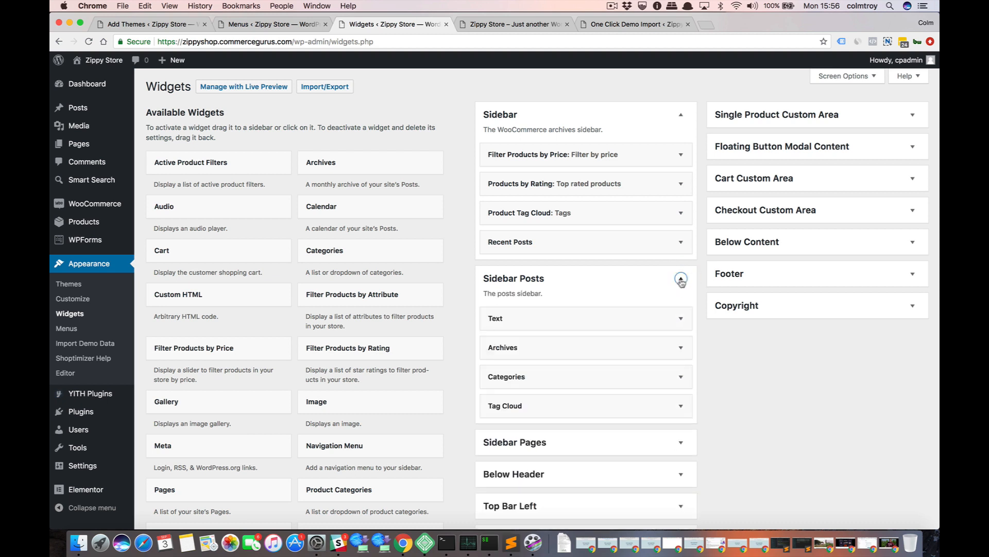
pyautogui.click(681, 278)
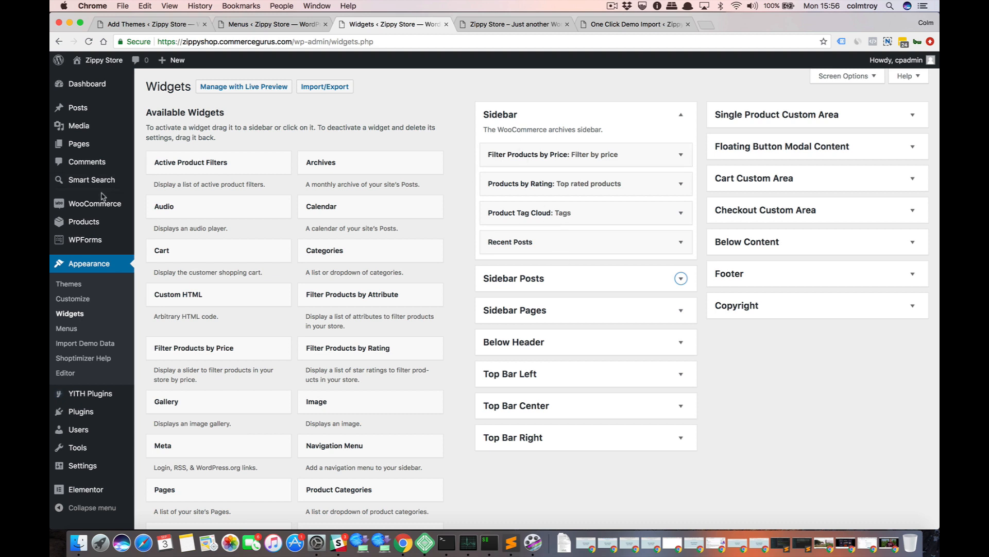
# Review the cart, checkout and account page assignments and the endpoints in the advanced WooCommerce settings.
pyautogui.moveTo(97, 206)
pyautogui.click(152, 251)
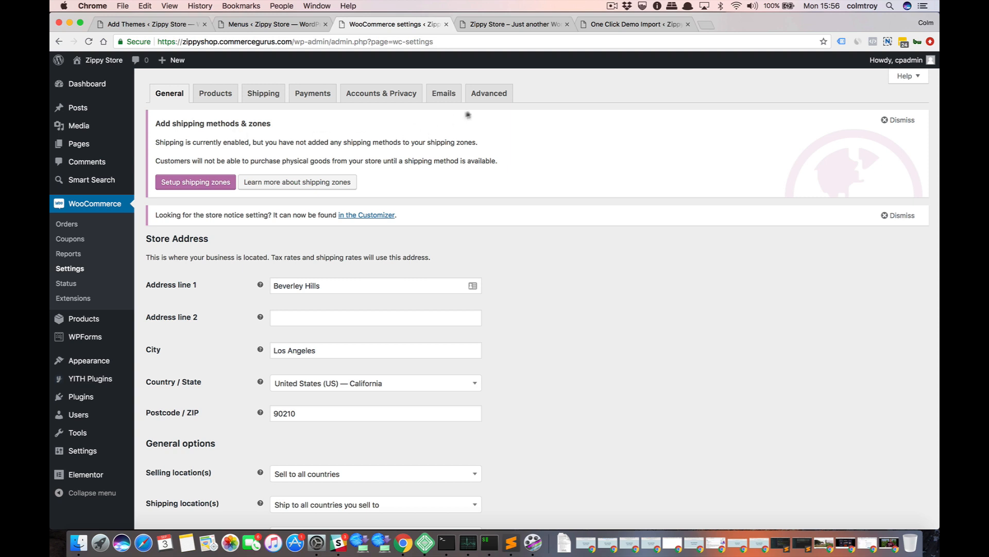
pyautogui.click(487, 95)
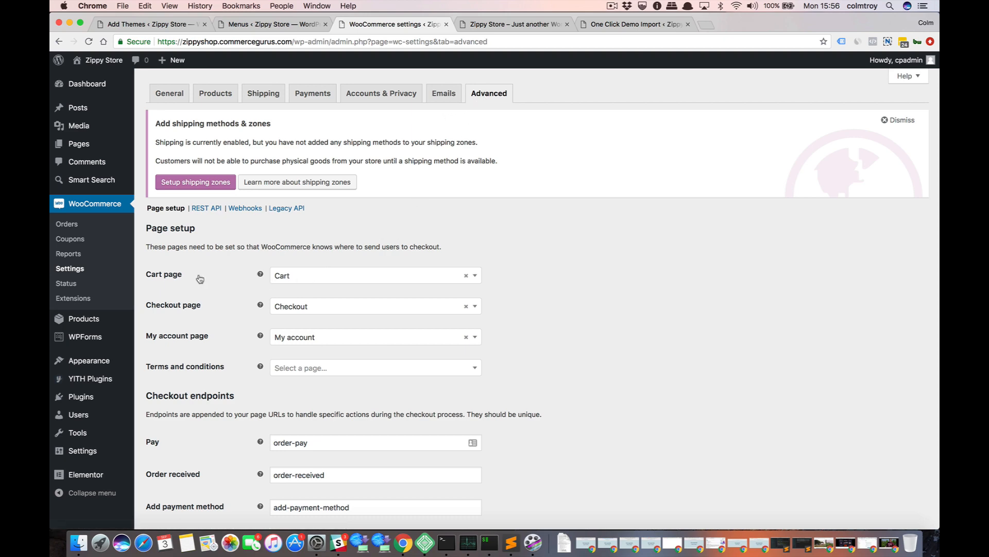
pyautogui.scroll(-1, 179, 285)
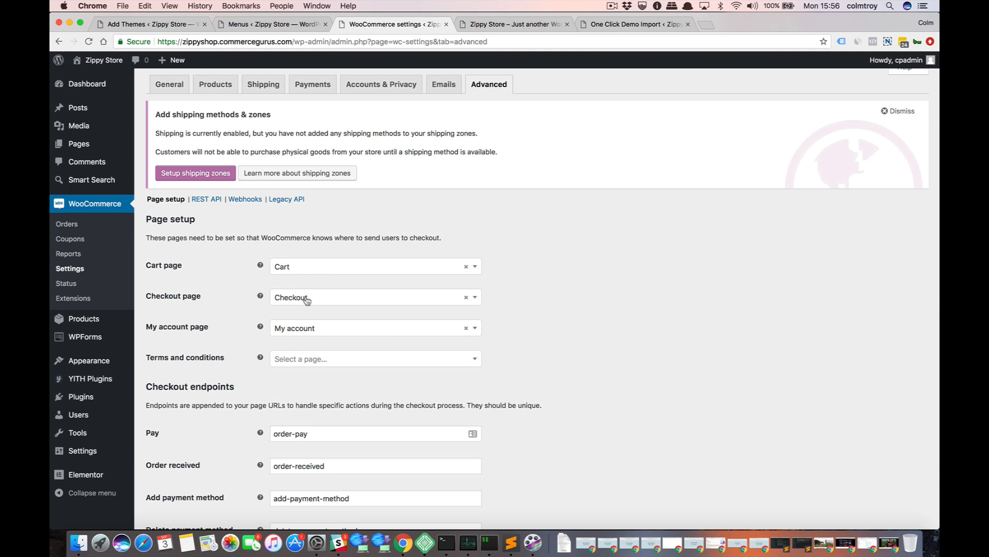
pyautogui.scroll(-10, 228, 343)
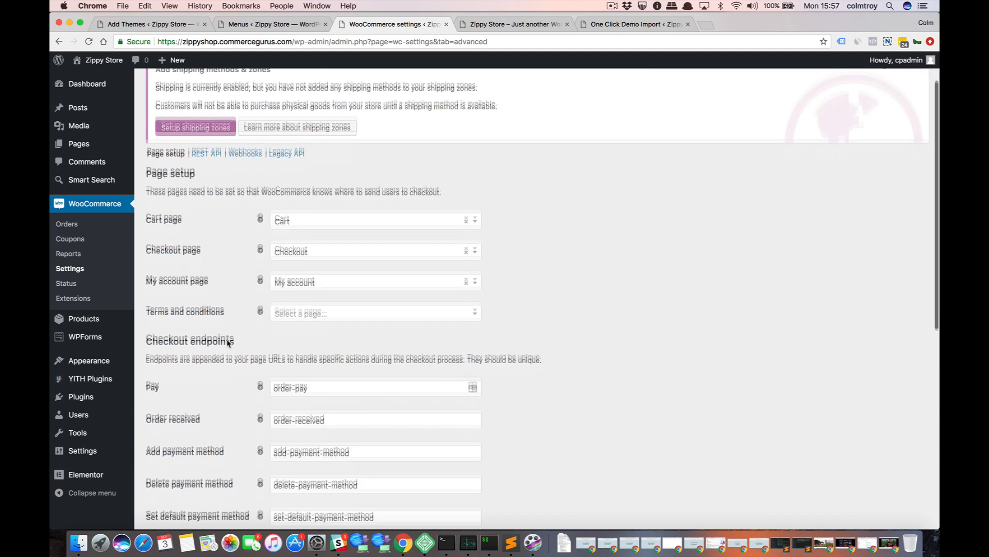
pyautogui.scroll(-5, 229, 344)
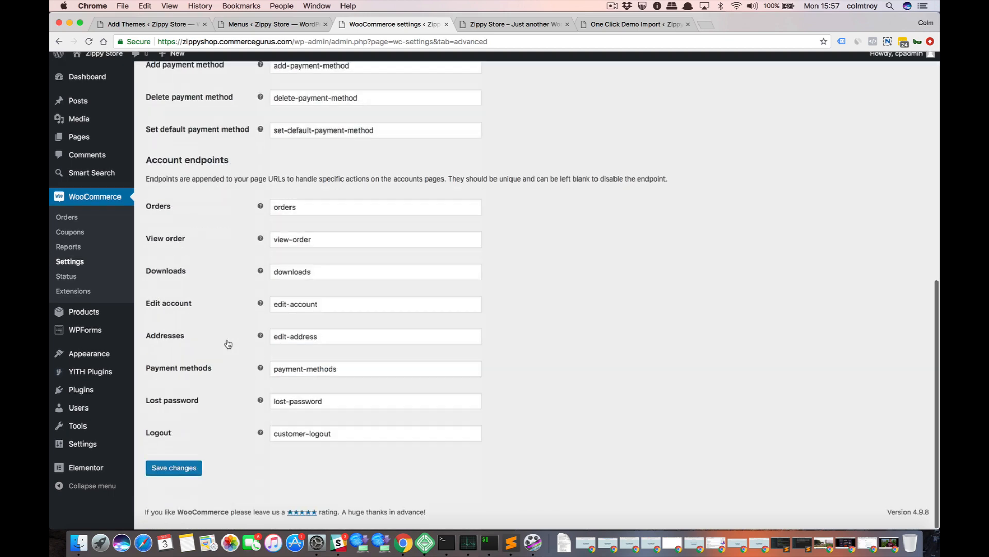
pyautogui.scroll(10, 227, 344)
pyautogui.scroll(2, 237, 206)
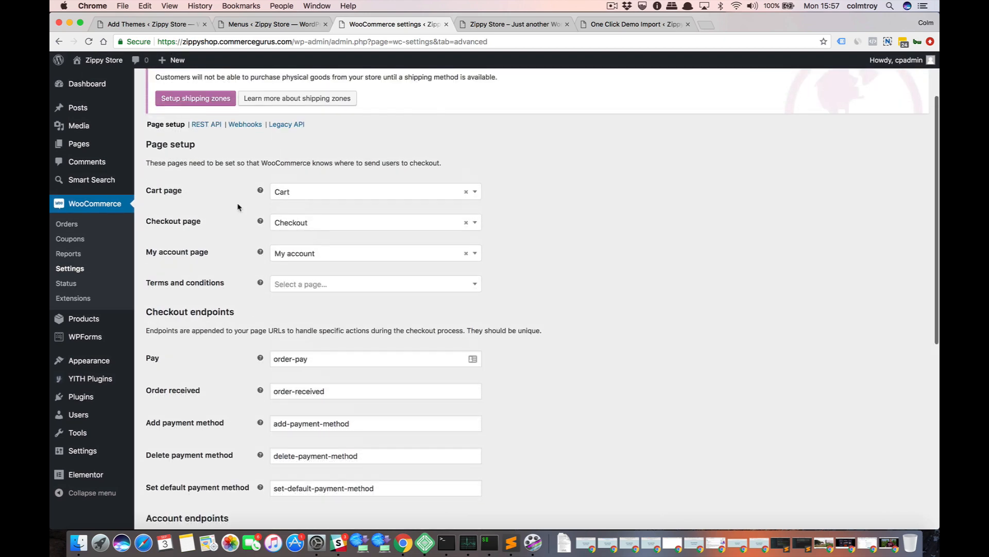
pyautogui.scroll(2, 199, 198)
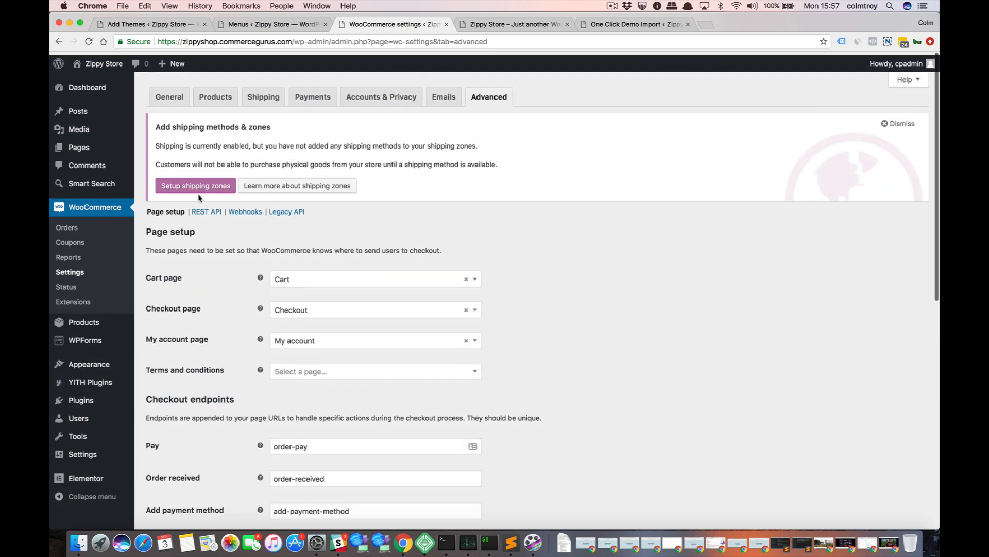
# Check the Shop page assignment and the other general options in the WooCommerce product settings.
pyautogui.click(212, 101)
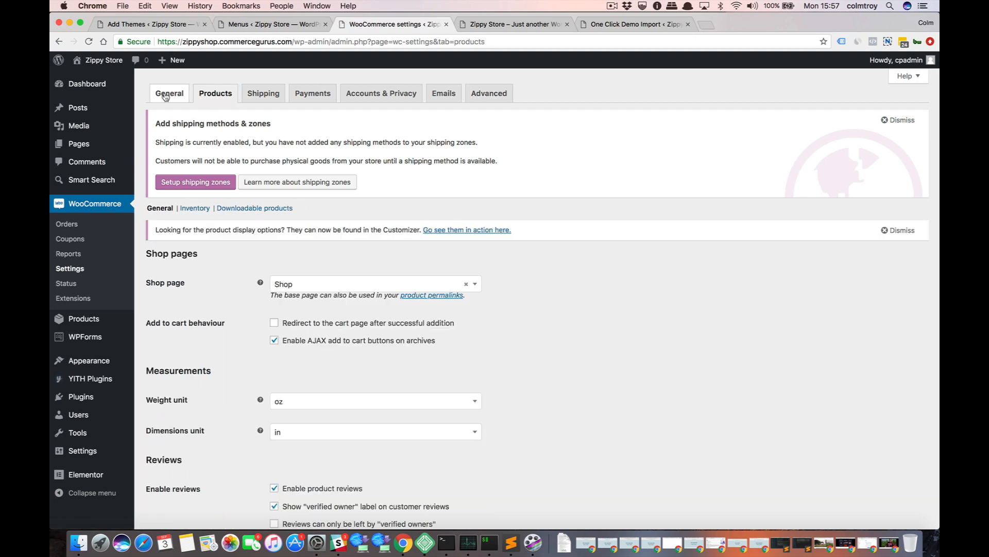
pyautogui.click(215, 97)
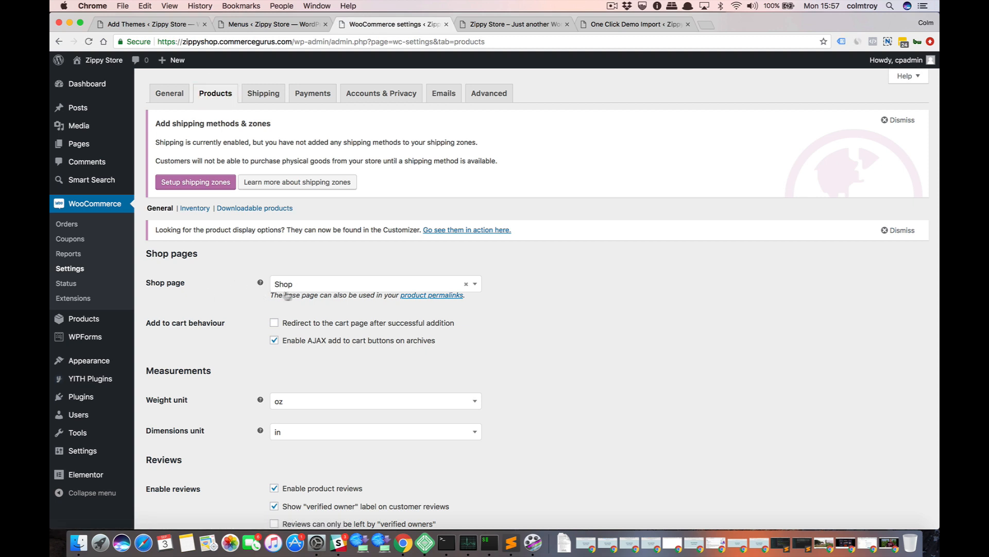
pyautogui.click(310, 285)
pyautogui.click(511, 284)
pyautogui.scroll(-5, 638, 362)
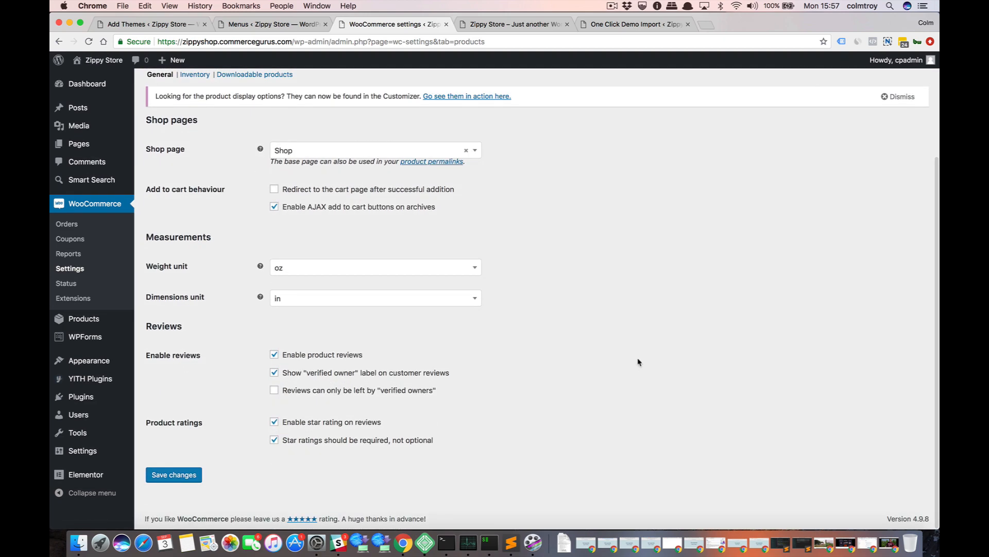
pyautogui.scroll(3, 638, 363)
pyautogui.scroll(2, 638, 362)
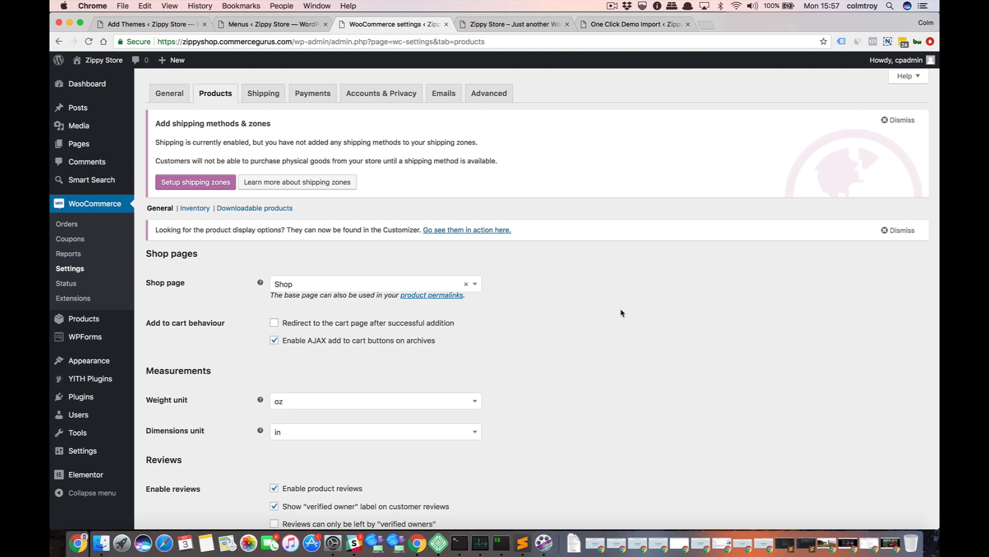
# Reload the storefront homepage and examine its header, banner, product sections and footer content.
pyautogui.click(508, 24)
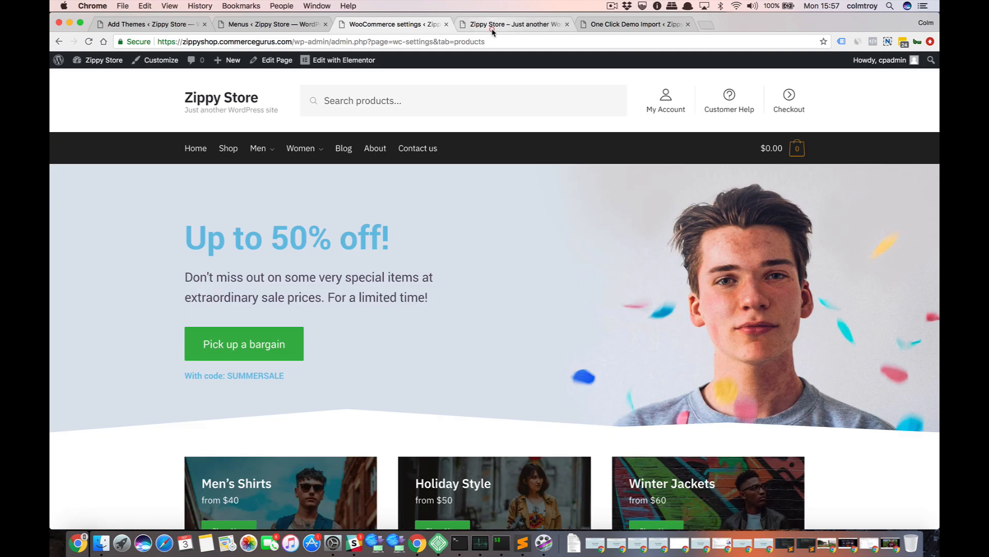
pyautogui.press('super+r')
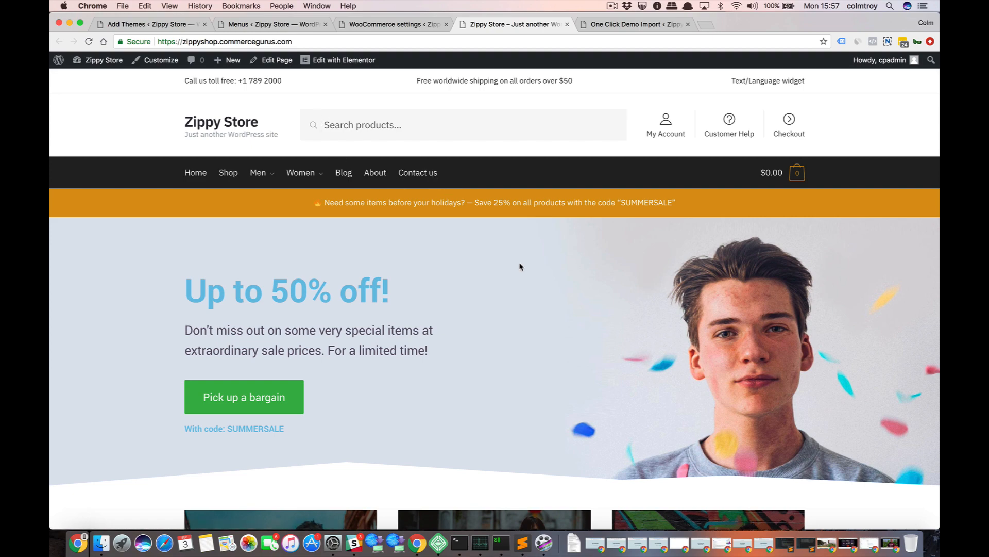
pyautogui.scroll(-15, 520, 266)
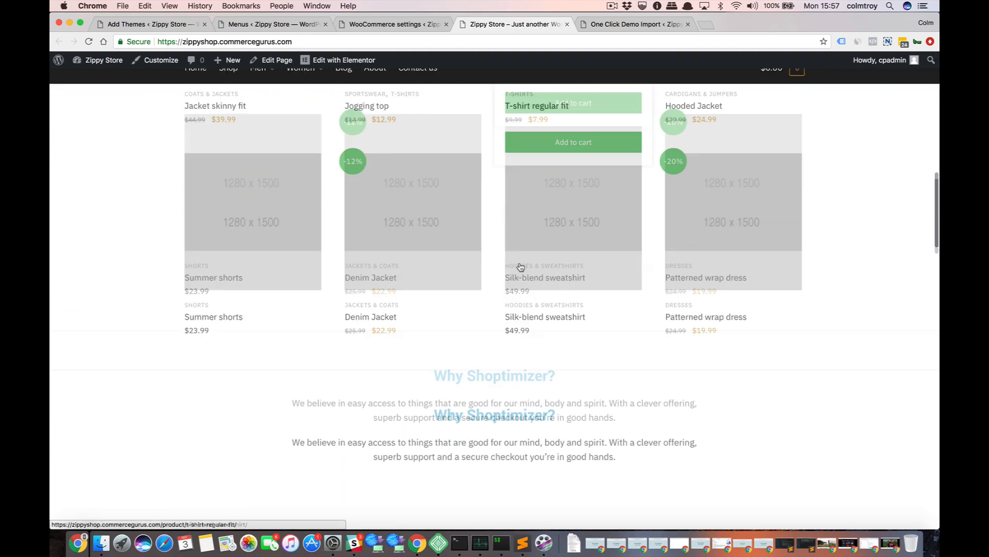
pyautogui.scroll(-10, 520, 267)
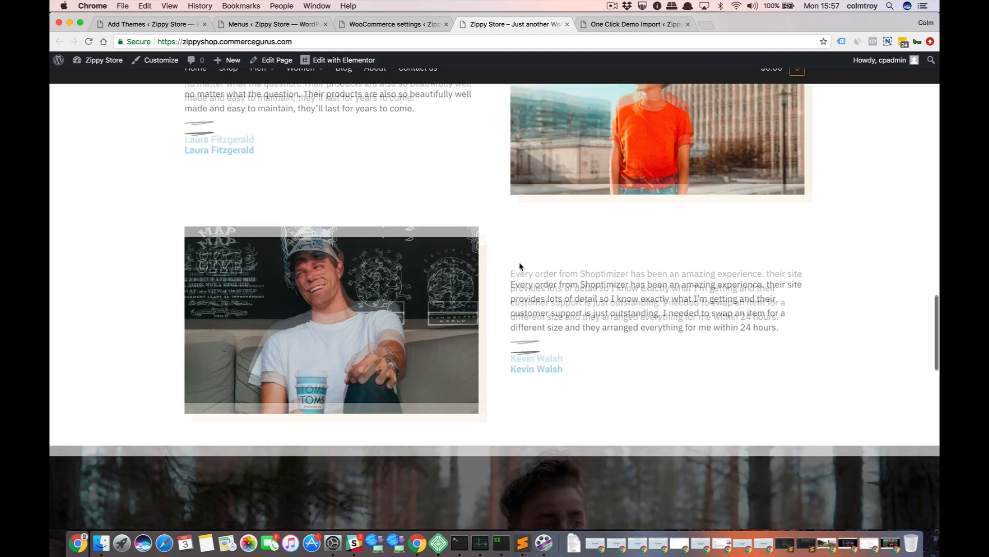
pyautogui.scroll(-7, 520, 266)
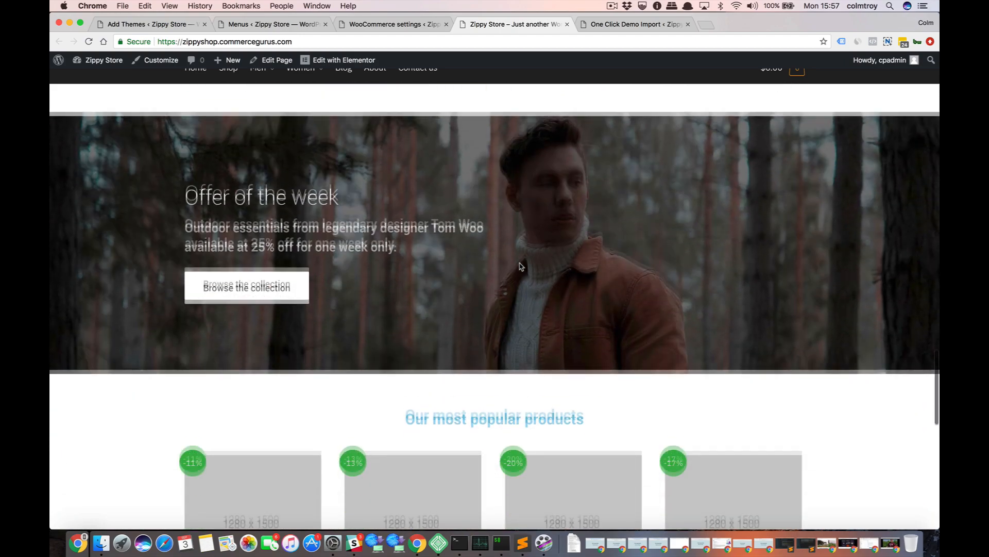
pyautogui.scroll(3, 520, 267)
pyautogui.scroll(-10, 520, 267)
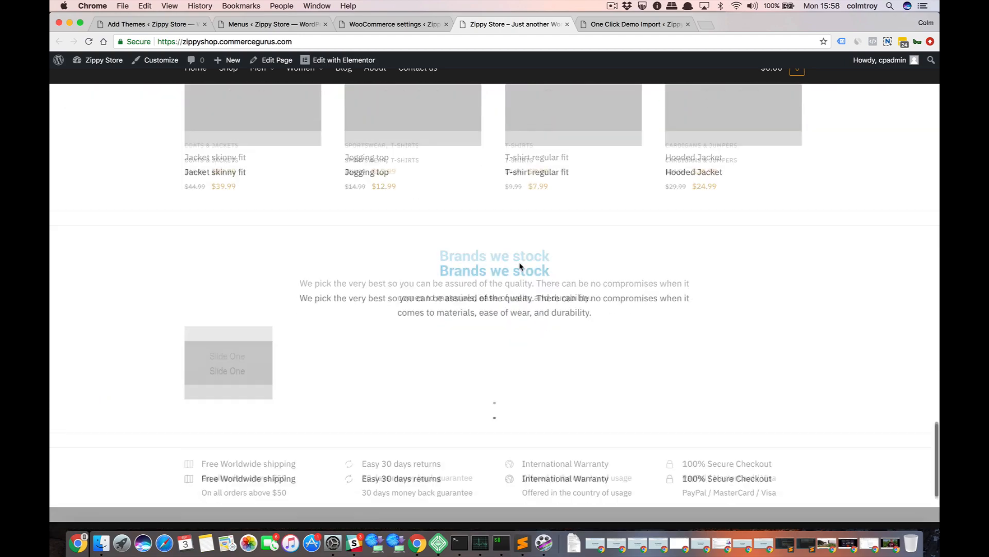
pyautogui.scroll(10, 612, 371)
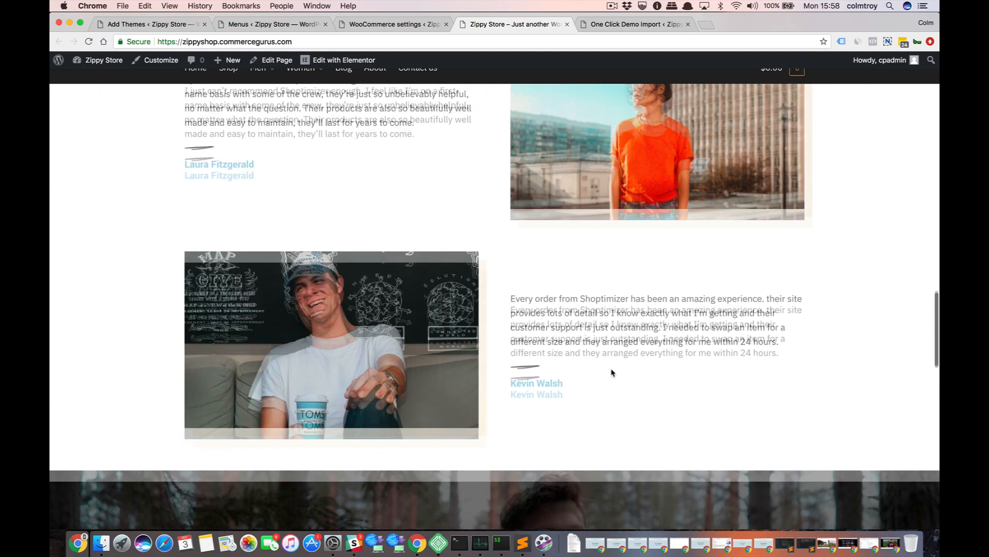
pyautogui.scroll(15, 612, 372)
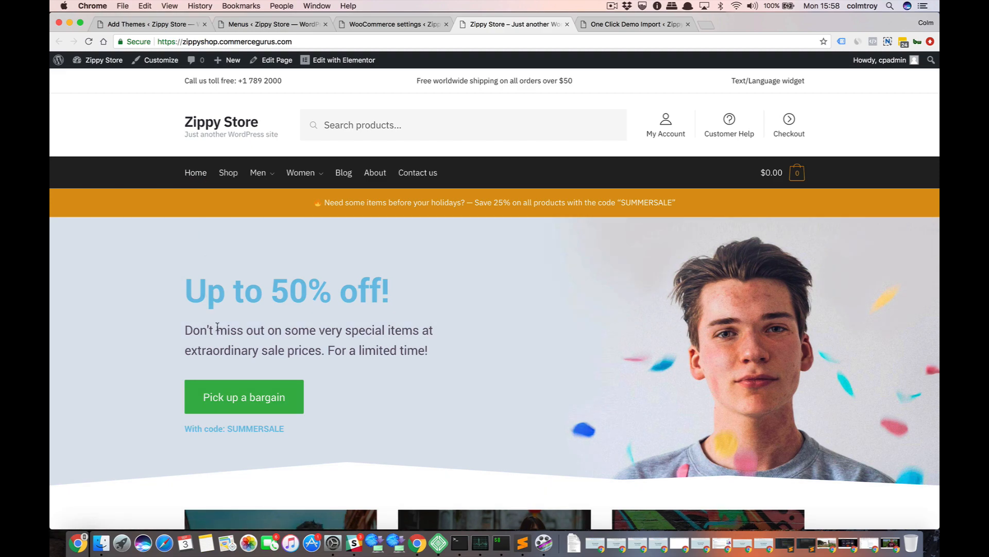
pyautogui.scroll(-8, 216, 324)
pyautogui.scroll(10, 219, 309)
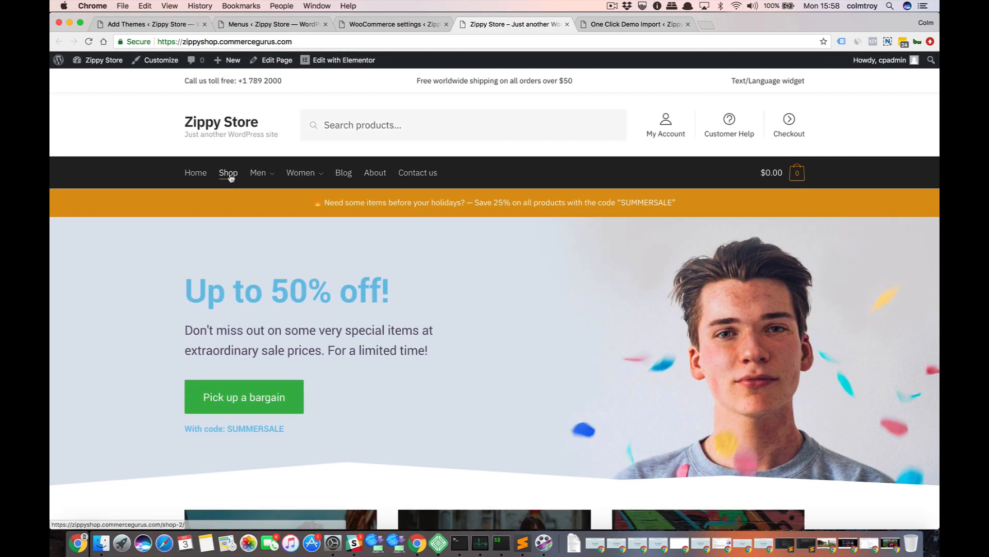
# Open the storefront's Shop page from its main navigation and compare it with the Shop page assigned in the WooCommerce product settings.
pyautogui.click(230, 177)
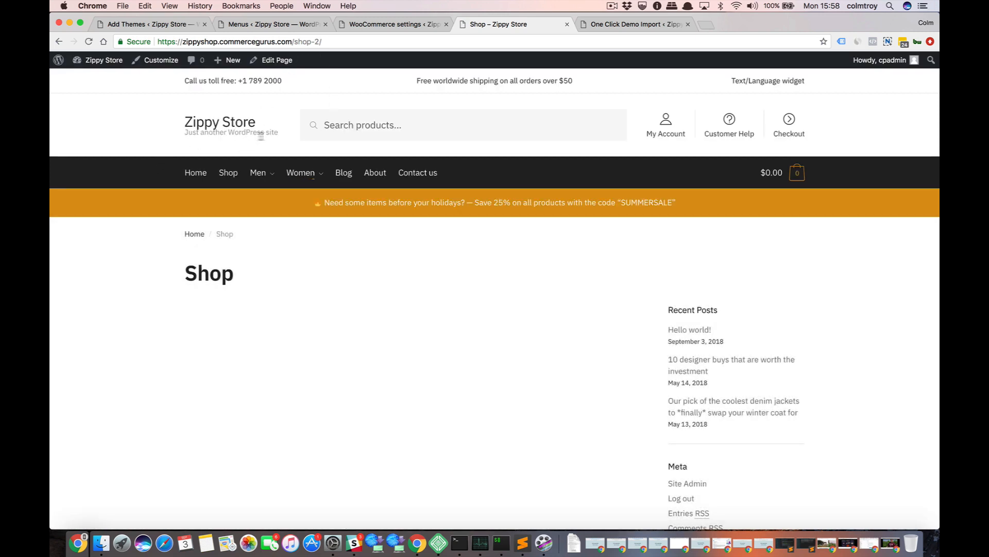
pyautogui.moveTo(328, 190)
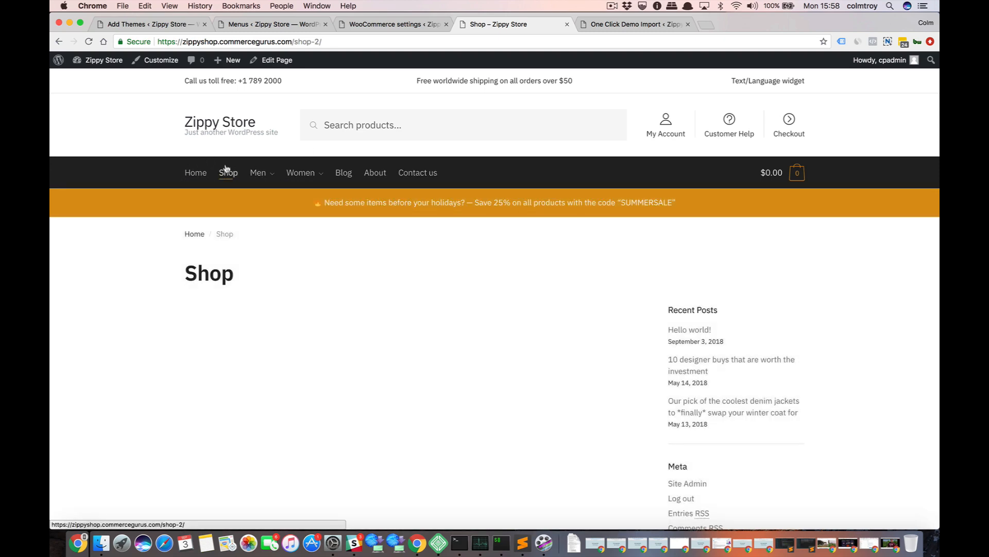
pyautogui.click(402, 24)
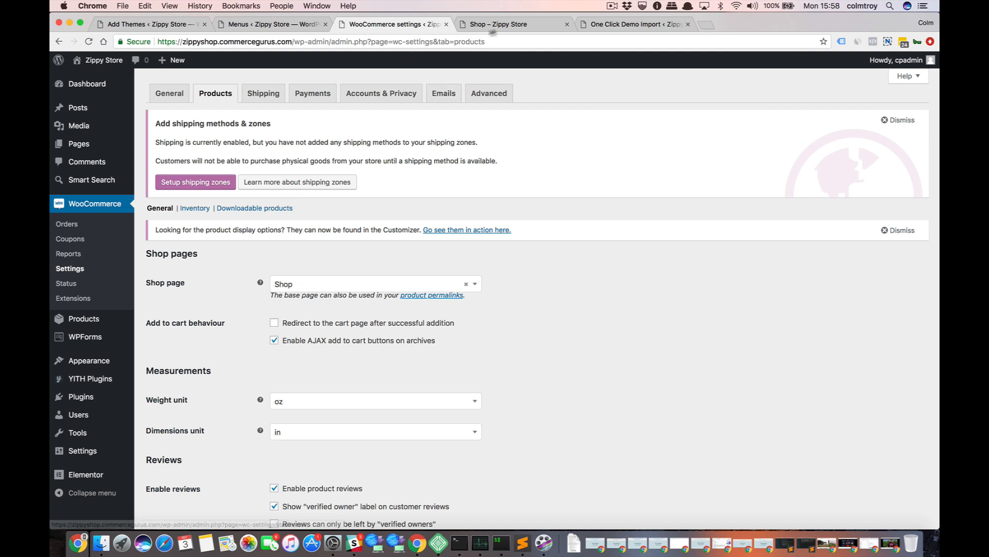
pyautogui.click(514, 27)
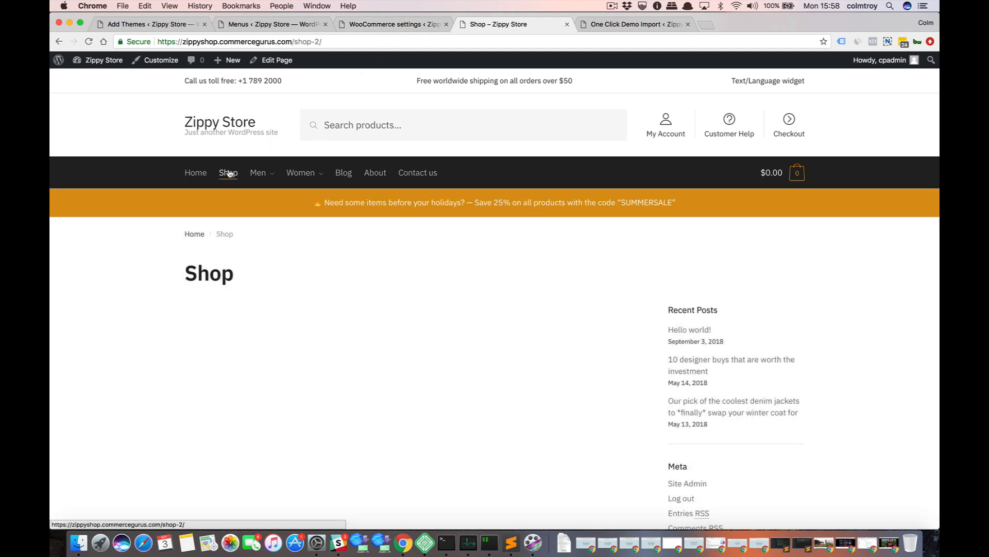
pyautogui.click(393, 24)
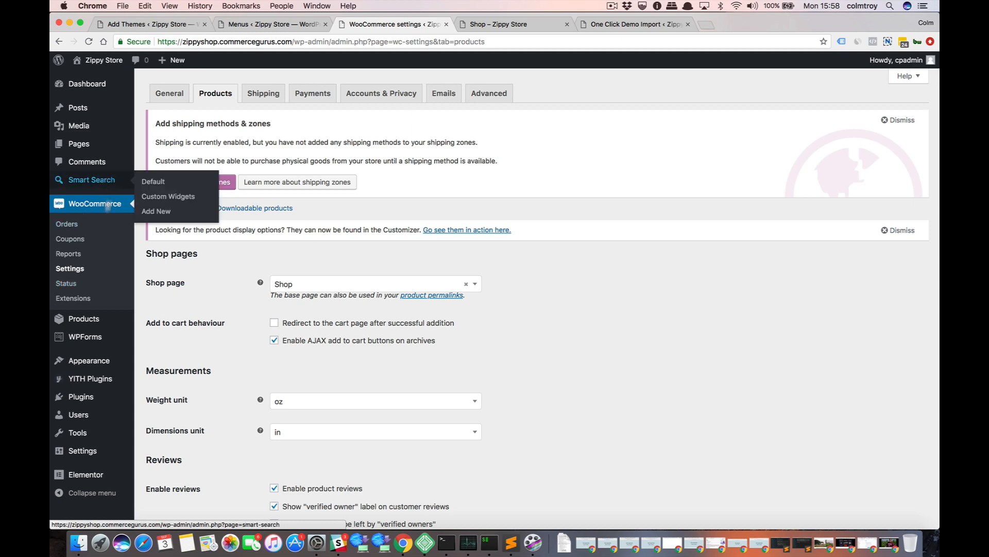
# Load the Primary Menu for editing in the WordPress menu editor and expand the settings of its Shop item.
pyautogui.moveTo(140, 375)
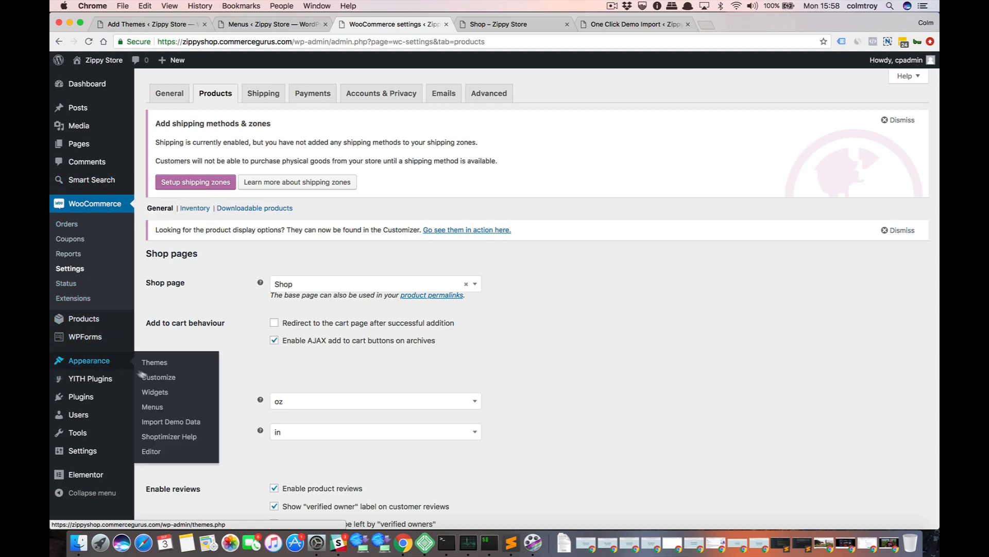
pyautogui.click(152, 407)
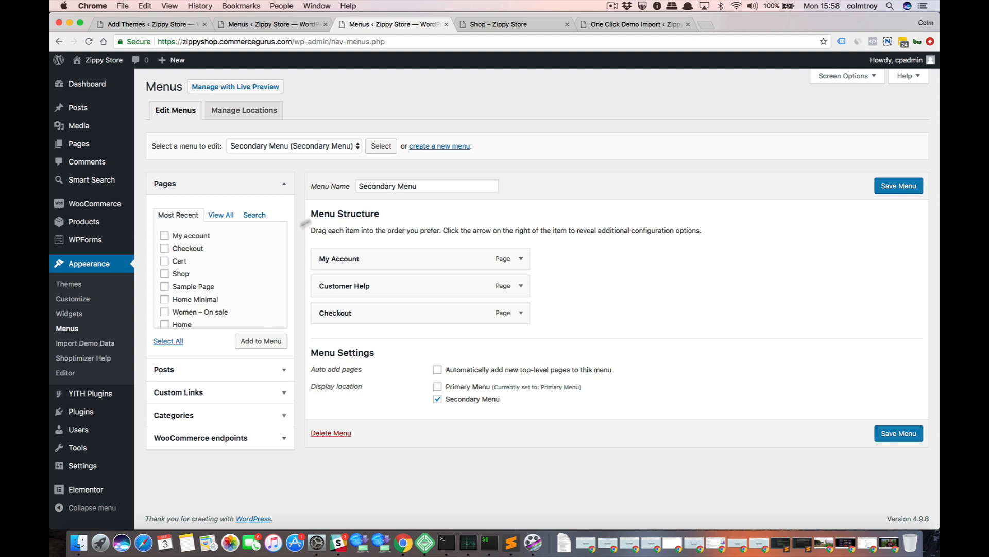
pyautogui.click(306, 146)
pyautogui.click(305, 135)
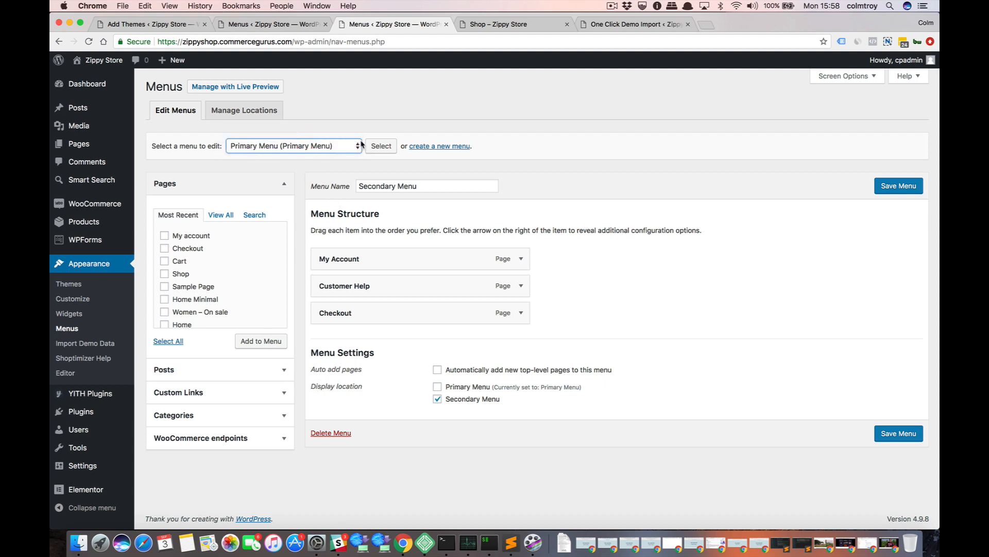
pyautogui.click(373, 146)
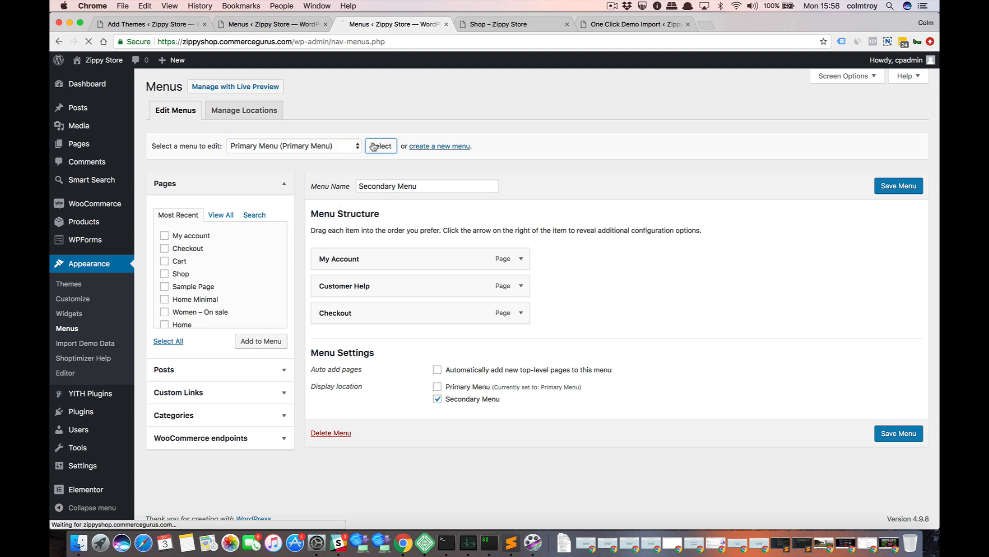
pyautogui.click(521, 286)
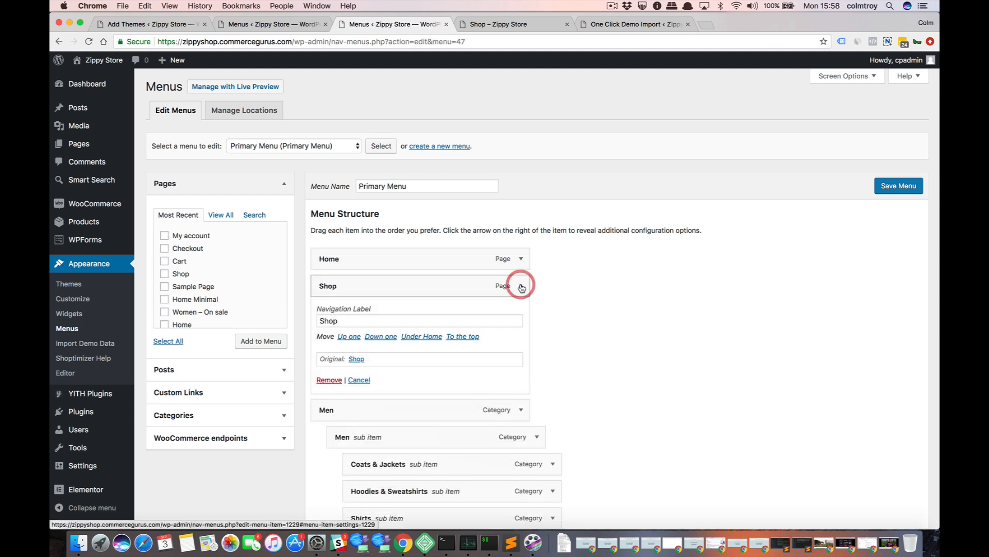
pyautogui.click(521, 286)
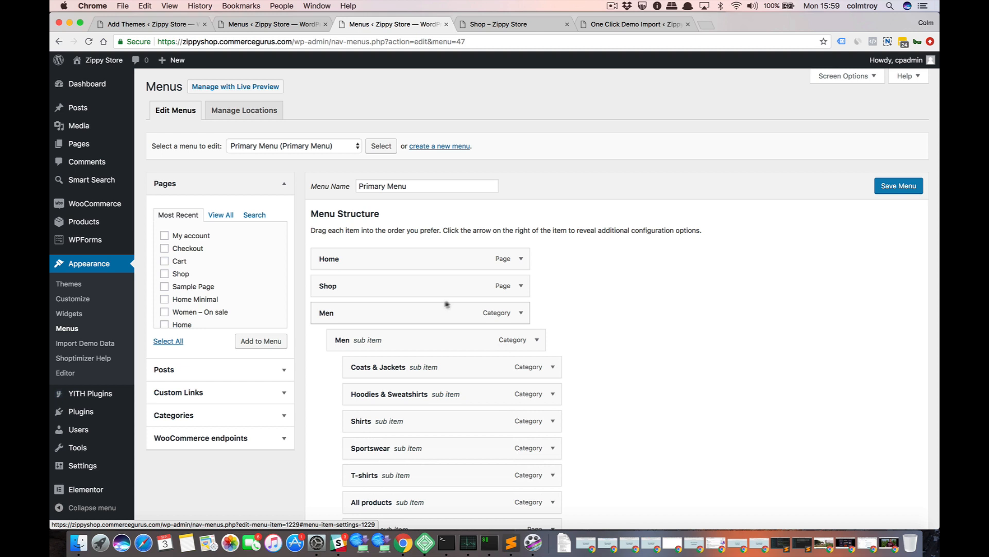
pyautogui.click(521, 286)
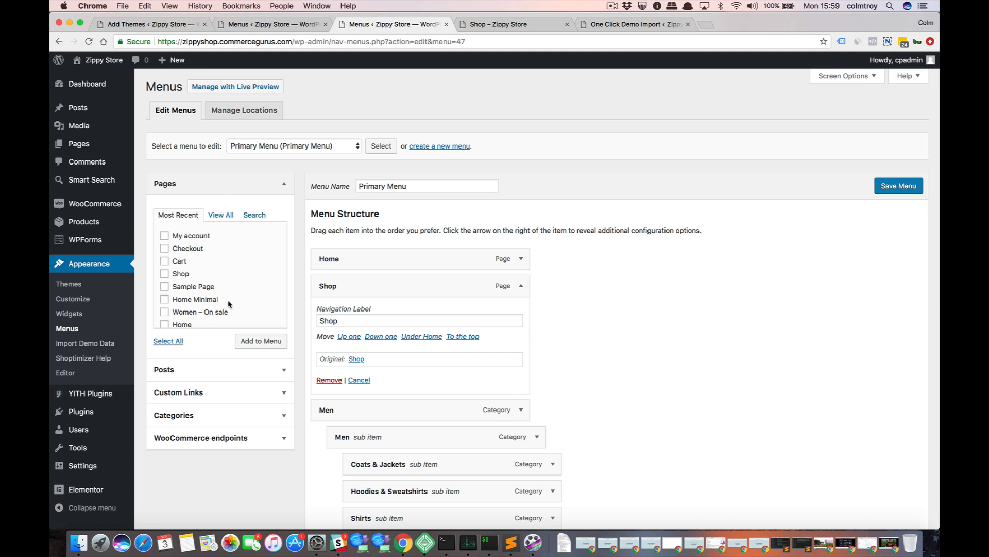
# Search the available pages for "shop" and add both Shop pages to the Primary Menu.
pyautogui.scroll(-3, 227, 299)
pyautogui.click(253, 216)
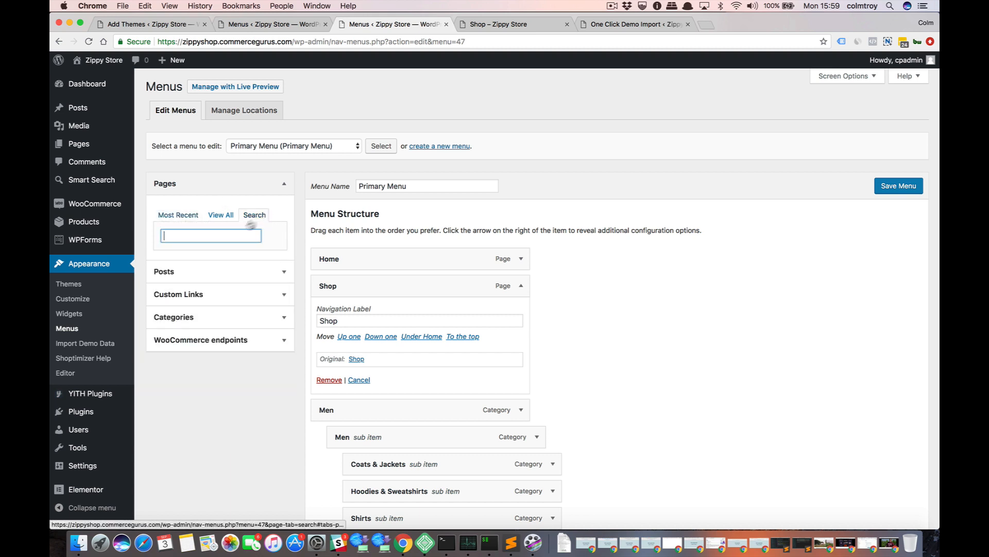
pyautogui.write('shop')
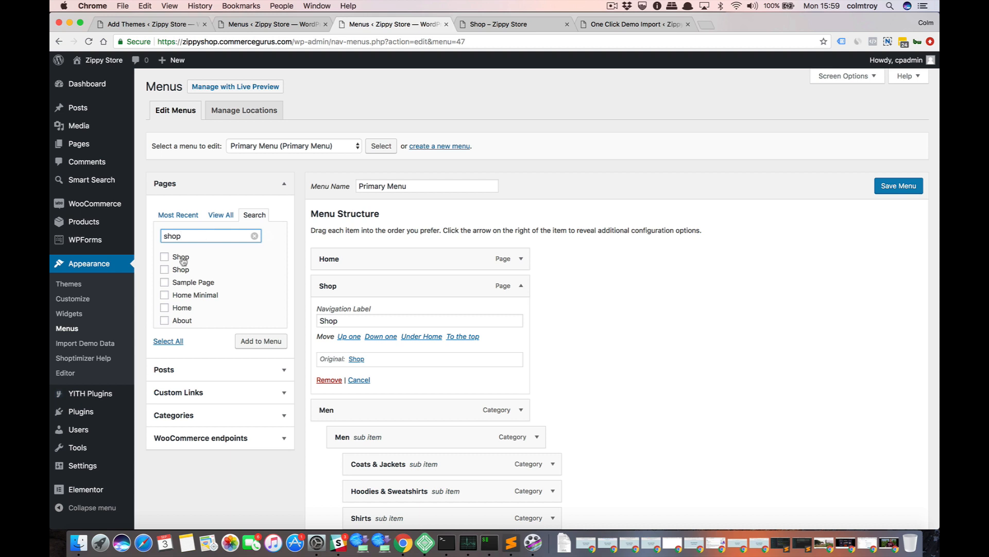
pyautogui.click(180, 258)
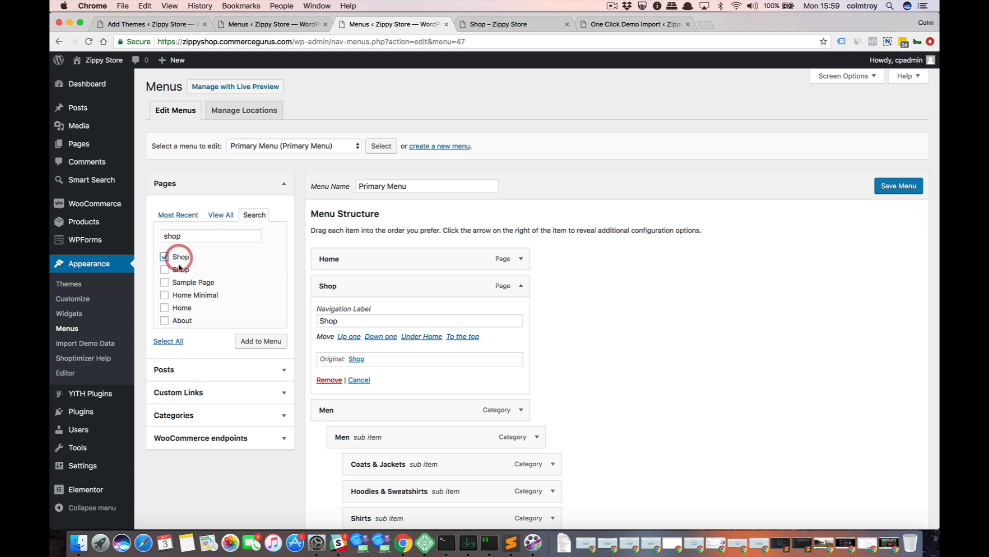
pyautogui.click(181, 270)
pyautogui.click(249, 343)
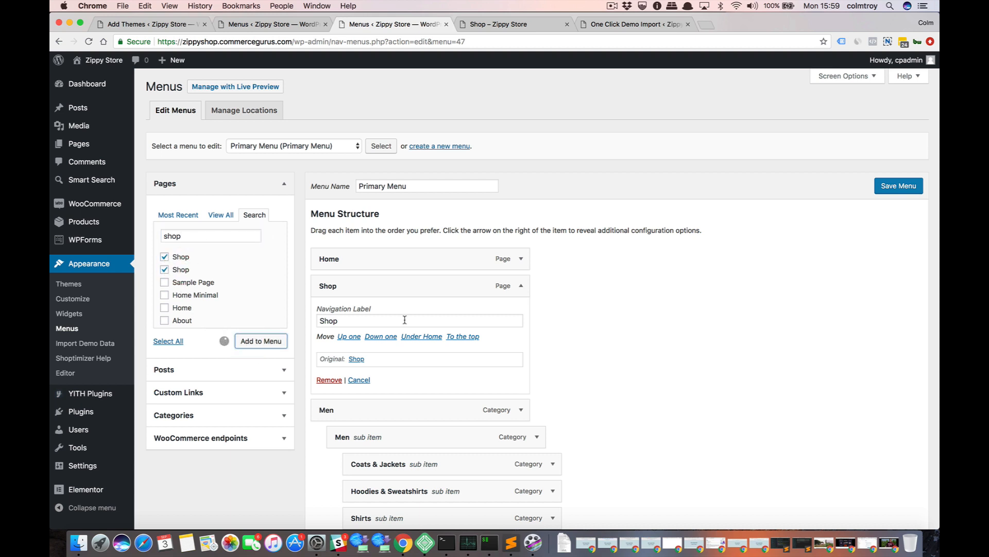
# Compare the original page links of the two newly added Shop items and remove the one linked to /shop-2/.
pyautogui.click(525, 415)
pyautogui.scroll(-20, 526, 417)
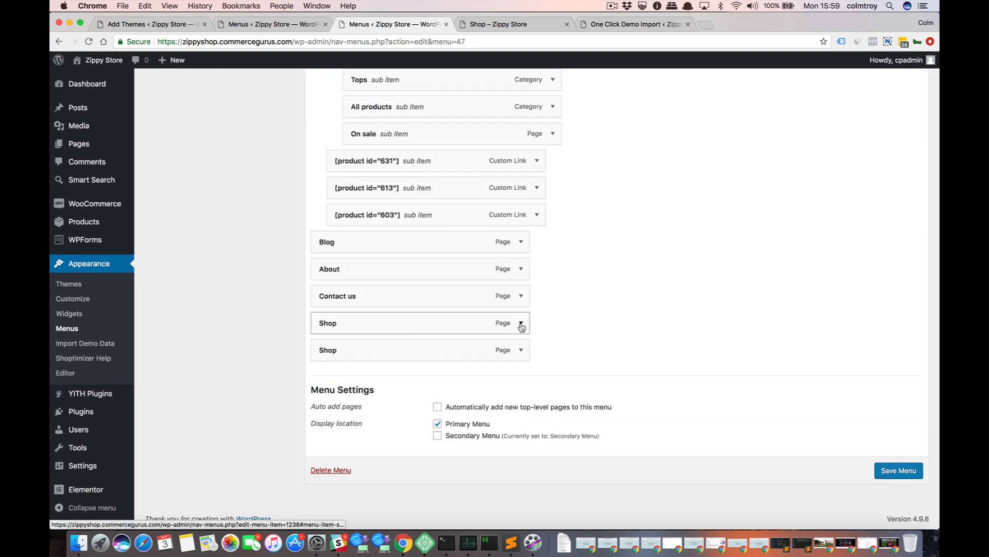
pyautogui.click(521, 323)
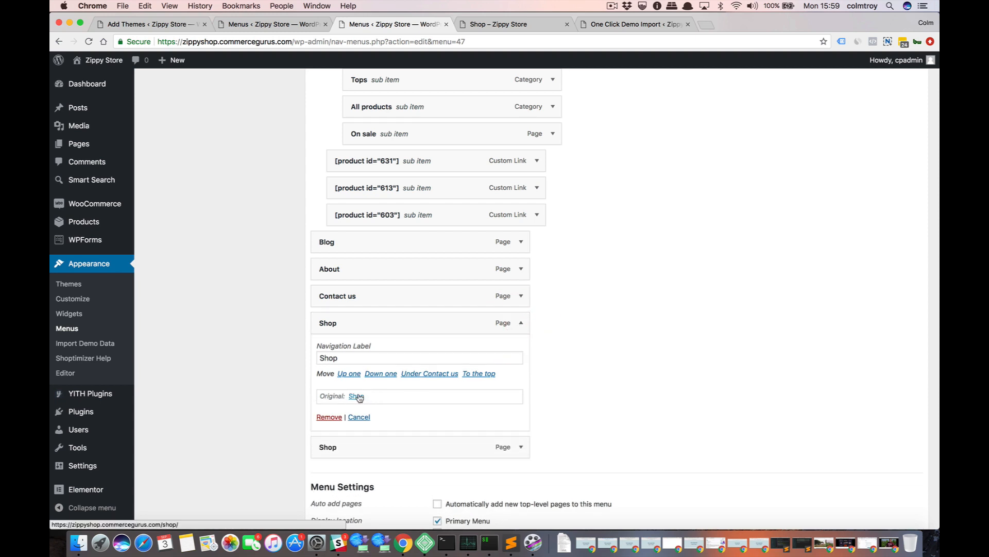
pyautogui.click(521, 447)
pyautogui.scroll(-3, 502, 442)
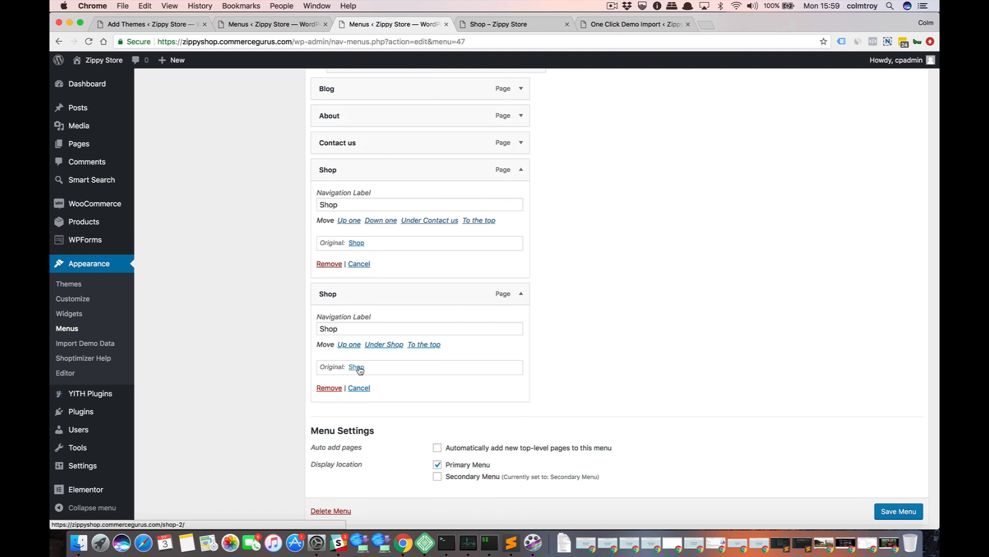
pyautogui.click(329, 388)
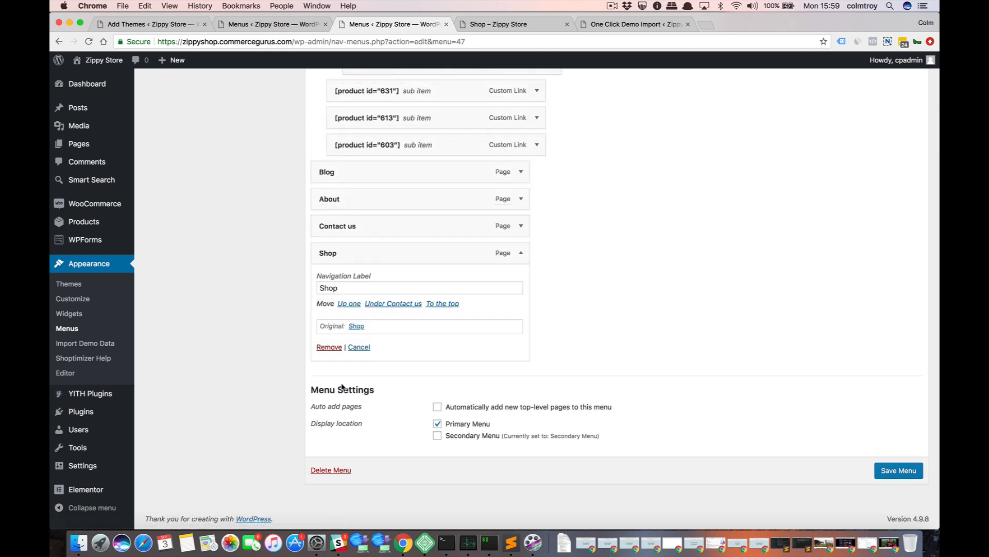
# Replace the old Shop item with the remaining new Shop item directly below Home and save the Primary Menu.
pyautogui.click(522, 253)
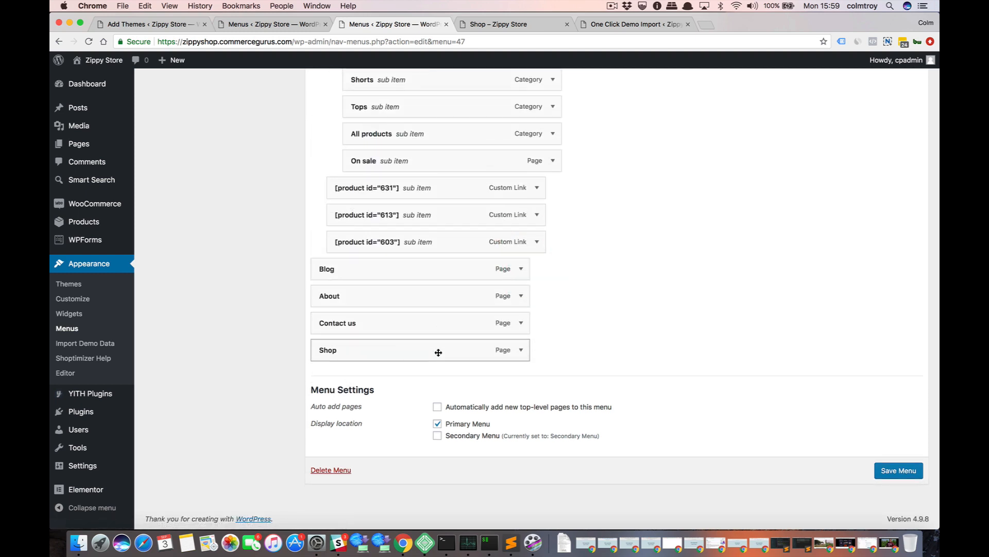
pyautogui.moveTo(440, 351); pyautogui.dragTo(432, 195)
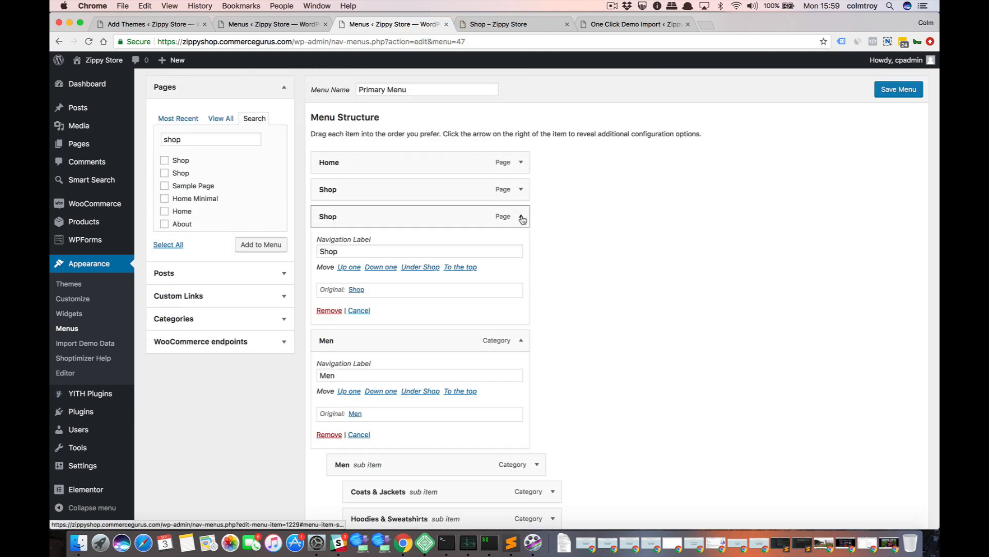
pyautogui.click(329, 311)
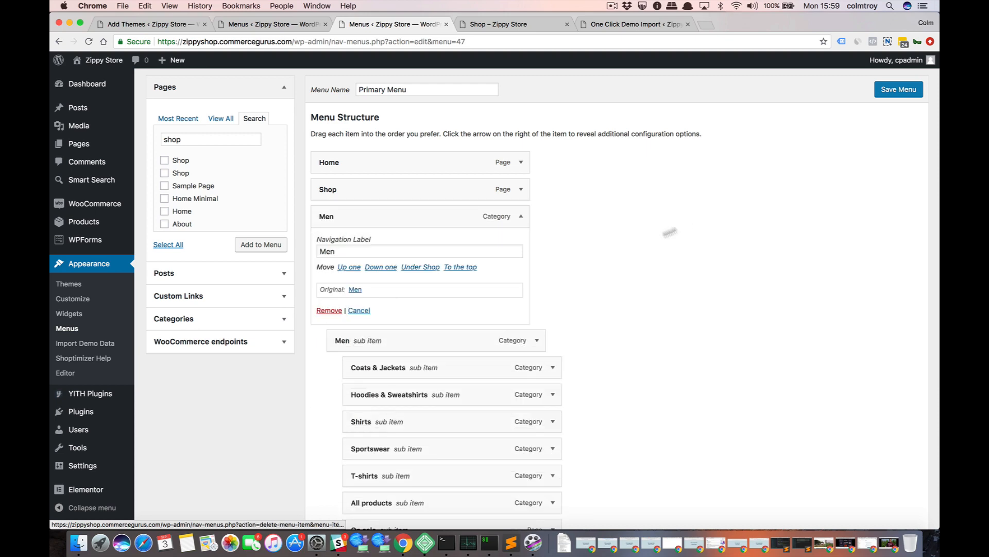
pyautogui.click(899, 89)
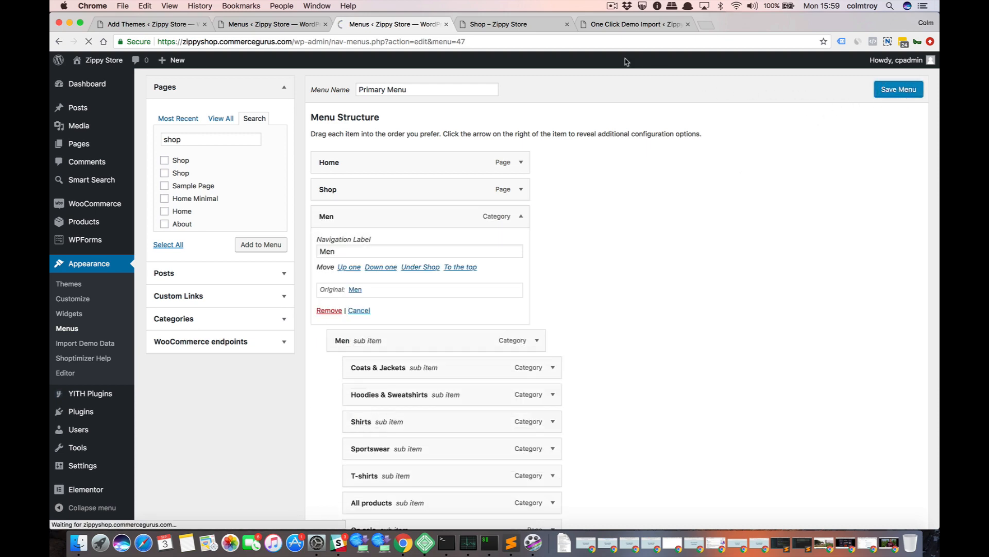
# Reload the storefront from its homepage and open the Shop page from the main navigation to check its product listing.
pyautogui.click(515, 24)
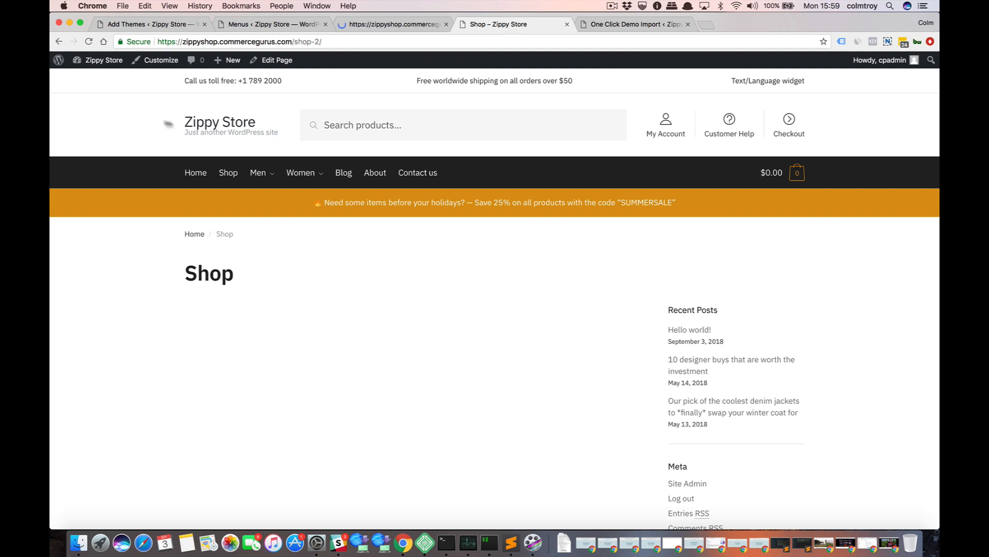
pyautogui.click(218, 127)
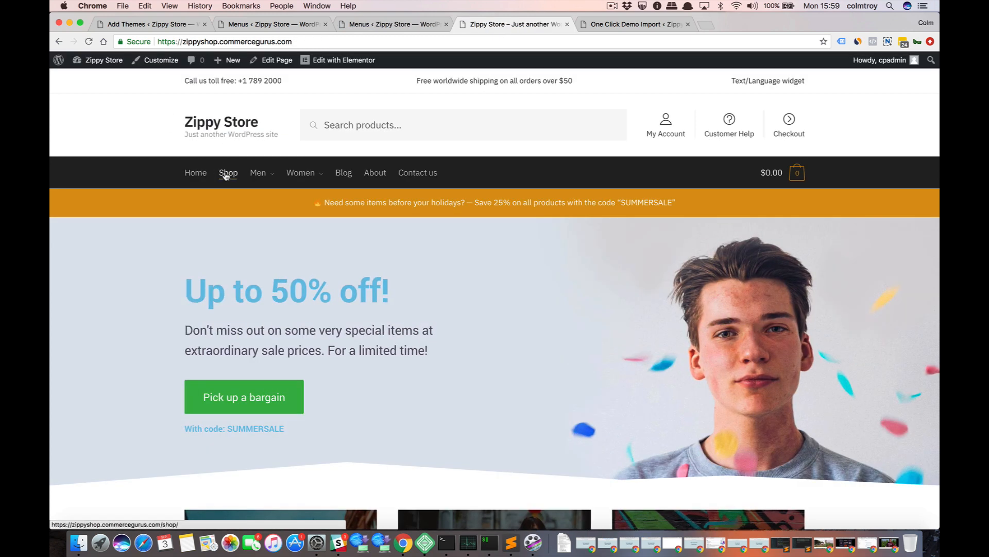
pyautogui.click(225, 176)
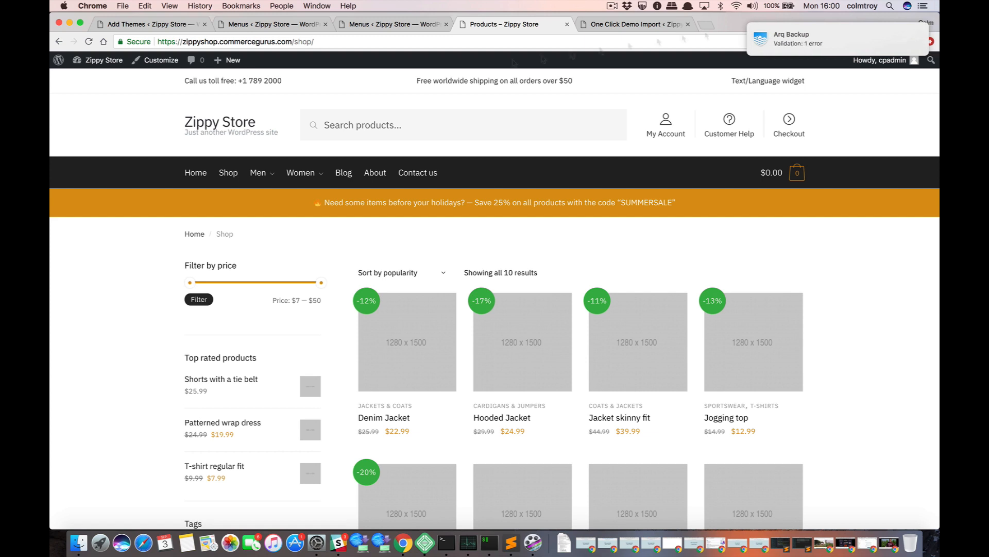
pyautogui.click(827, 41)
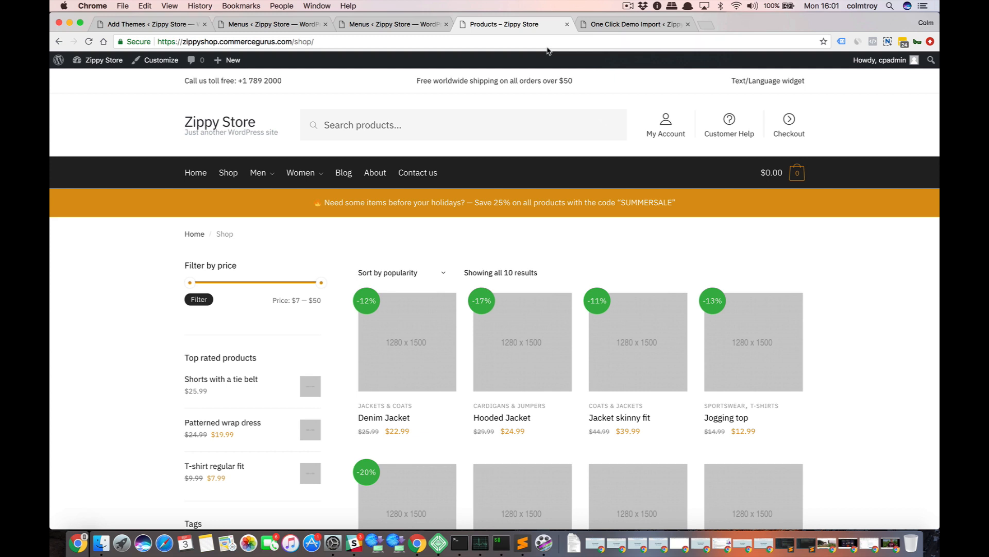
# Open the performance testing sites webpagetest.org and gtmetrix.com in separate new browser tabs.
pyautogui.press('super+t')
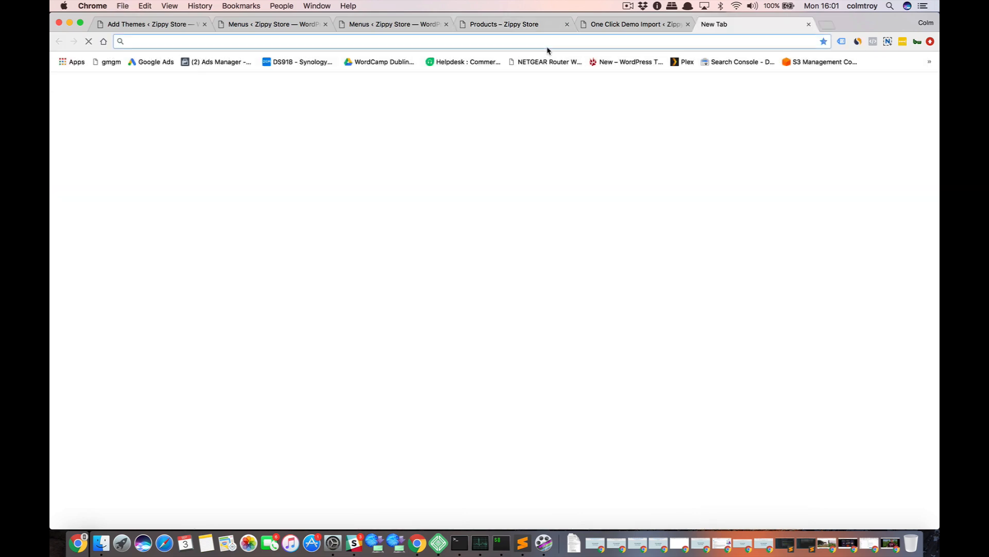
pyautogui.write('webpagetest.org')
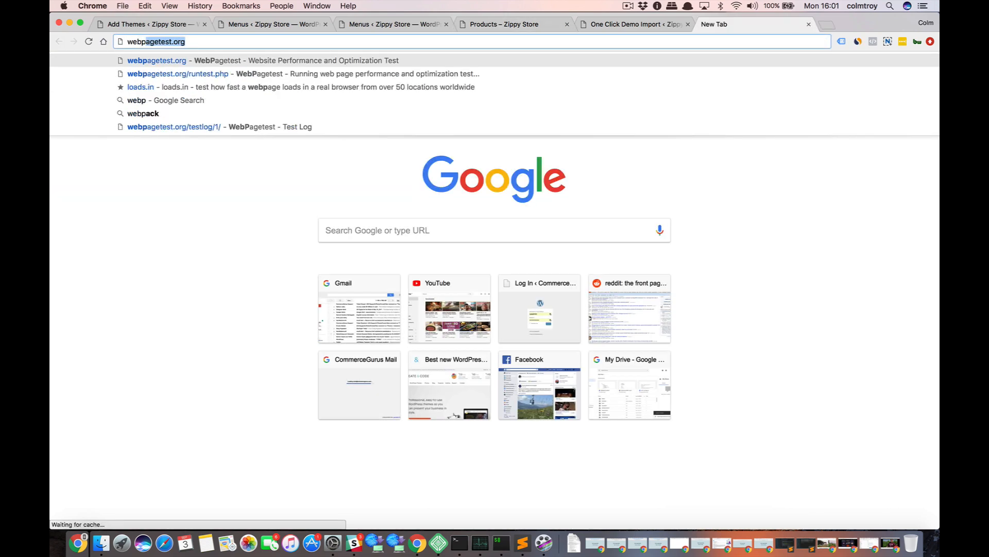
pyautogui.press('Return')
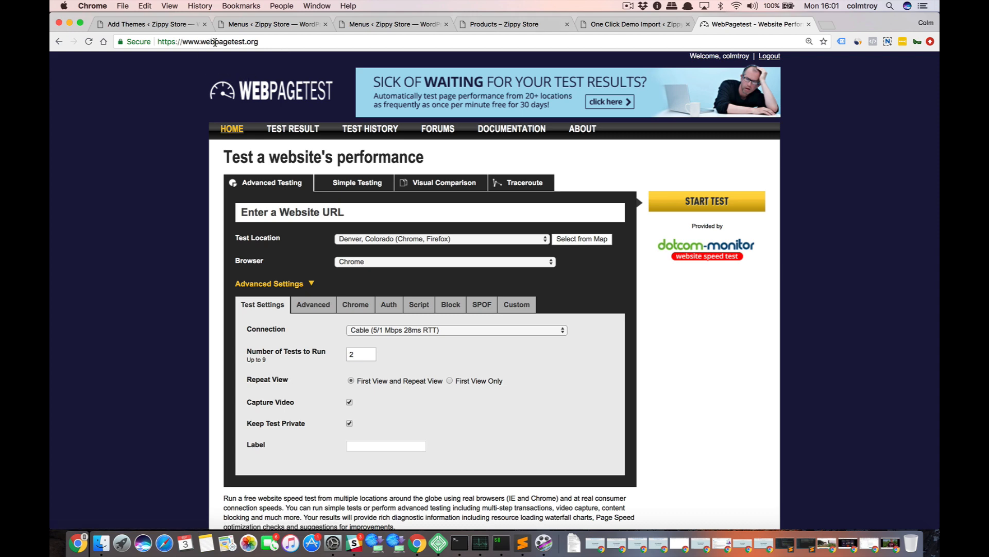
pyautogui.click(826, 25)
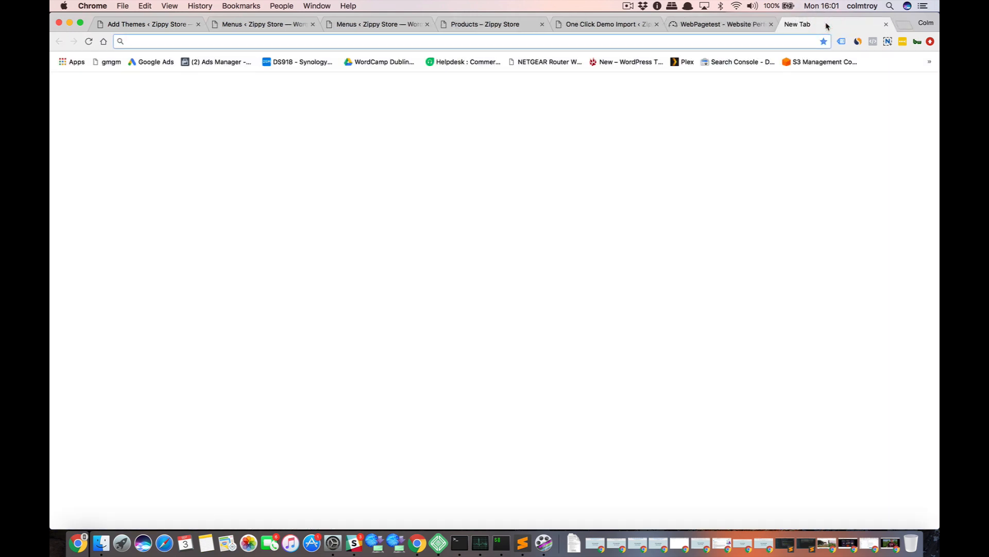
pyautogui.write('gtme')
pyautogui.press('Return')
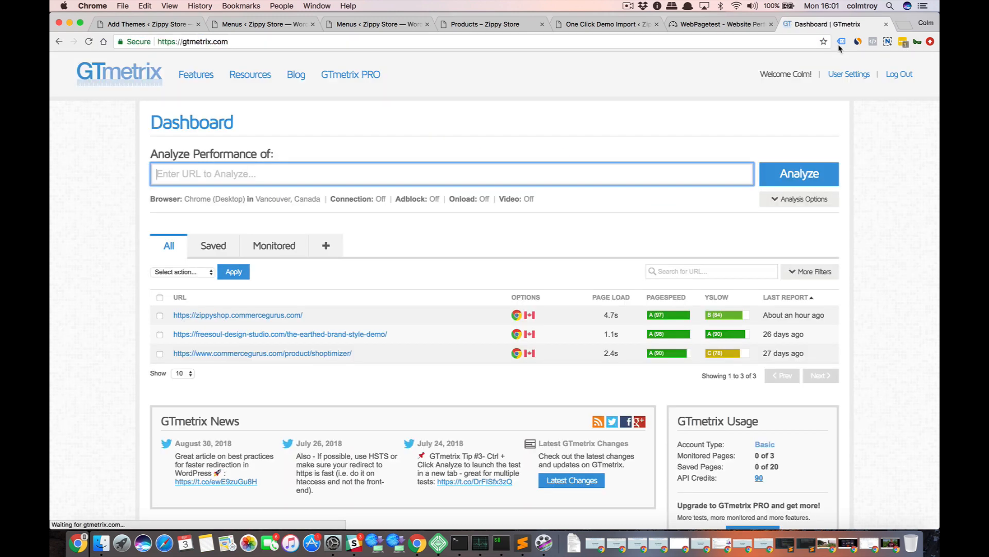
pyautogui.click(707, 31)
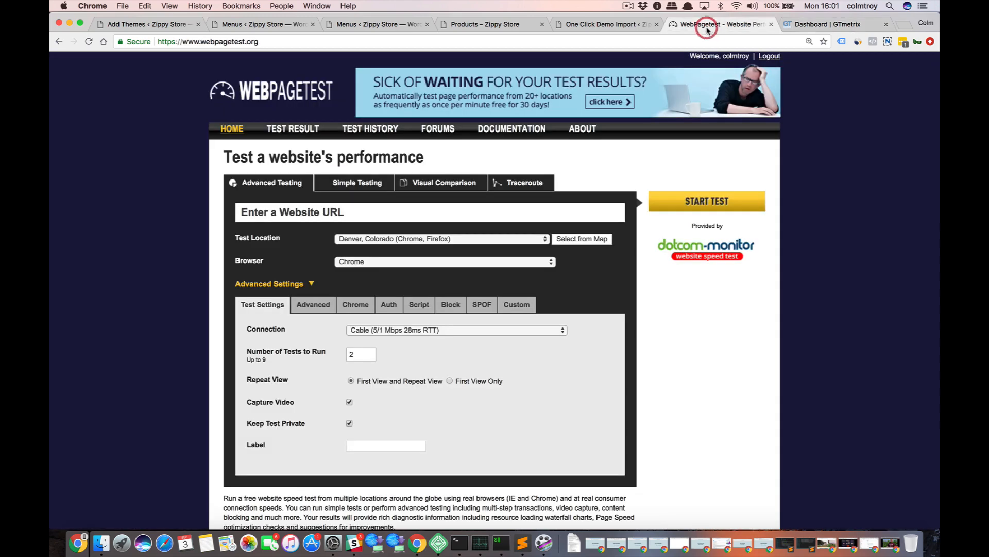
pyautogui.click(820, 31)
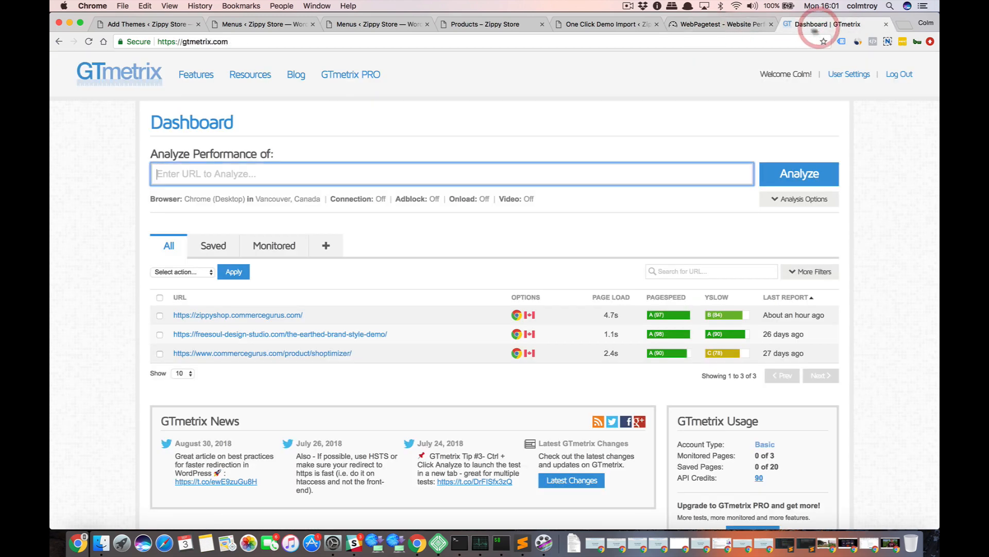
# Open Google's PageSpeed Insights at developers.google.com/speed/pagespeed/insights/ in another new browser tab.
pyautogui.click(907, 24)
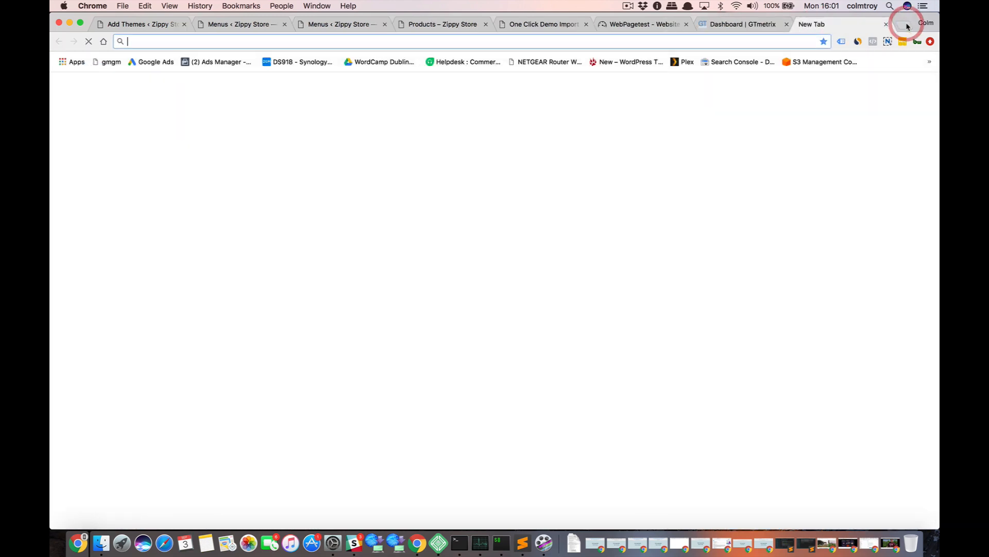
pyautogui.write('pagespeed')
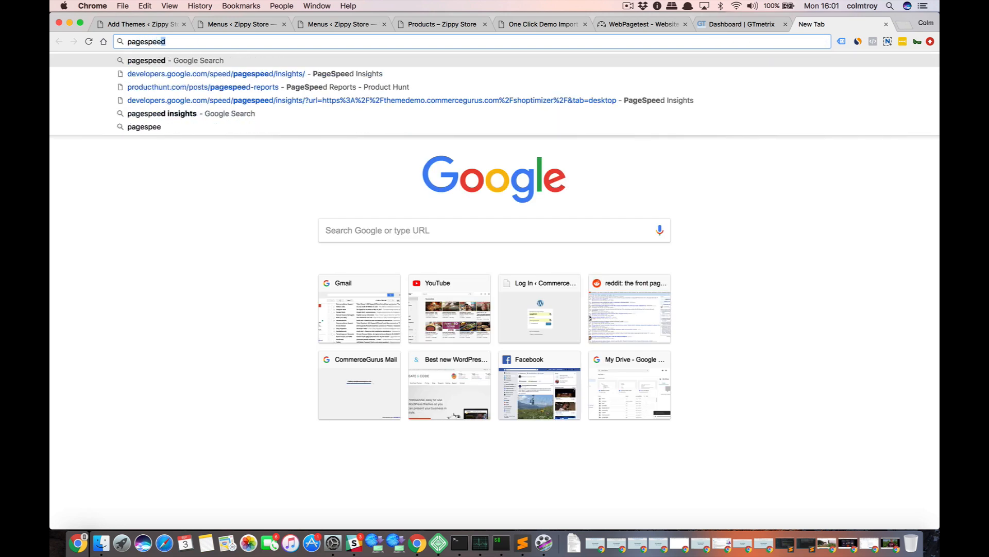
pyautogui.press('Down')
pyautogui.press('Return')
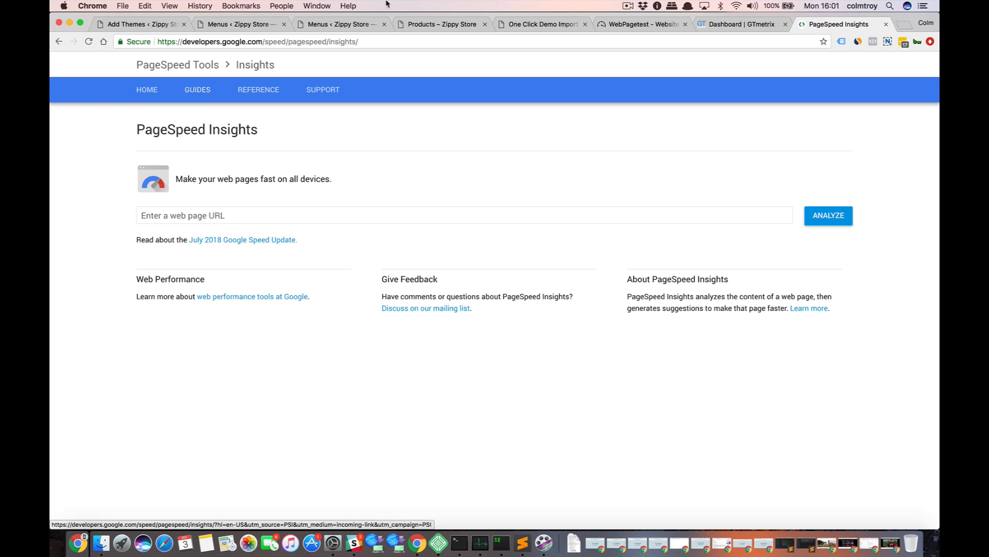
# Review the start pages of WebPageTest, GTmetrix and PageSpeed Insights, ending on the WebPageTest form.
pyautogui.click(657, 25)
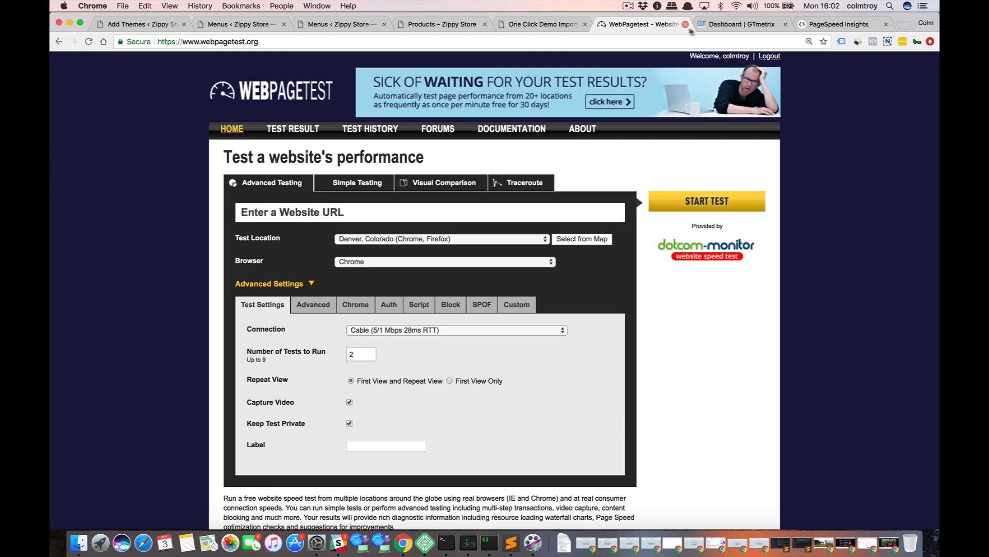
pyautogui.click(726, 27)
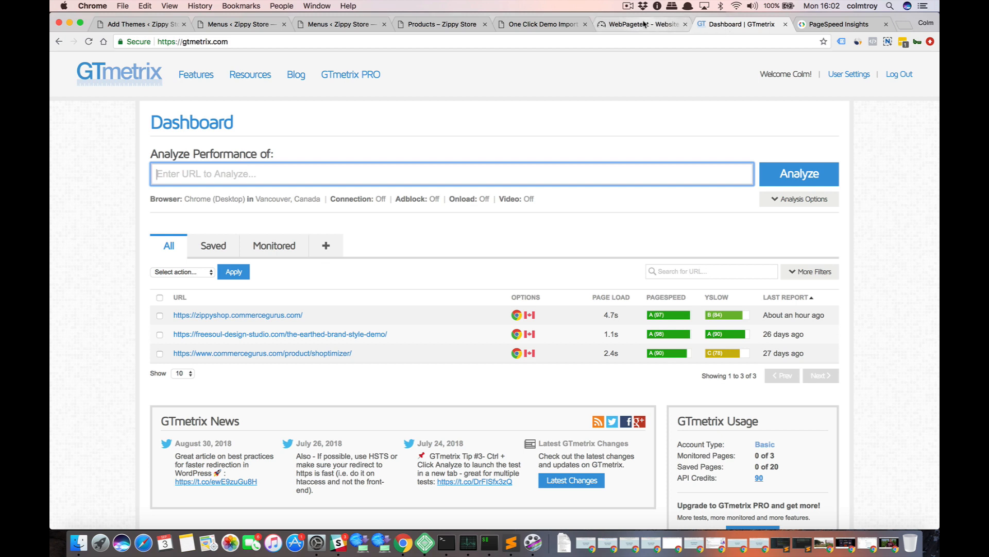
pyautogui.click(830, 30)
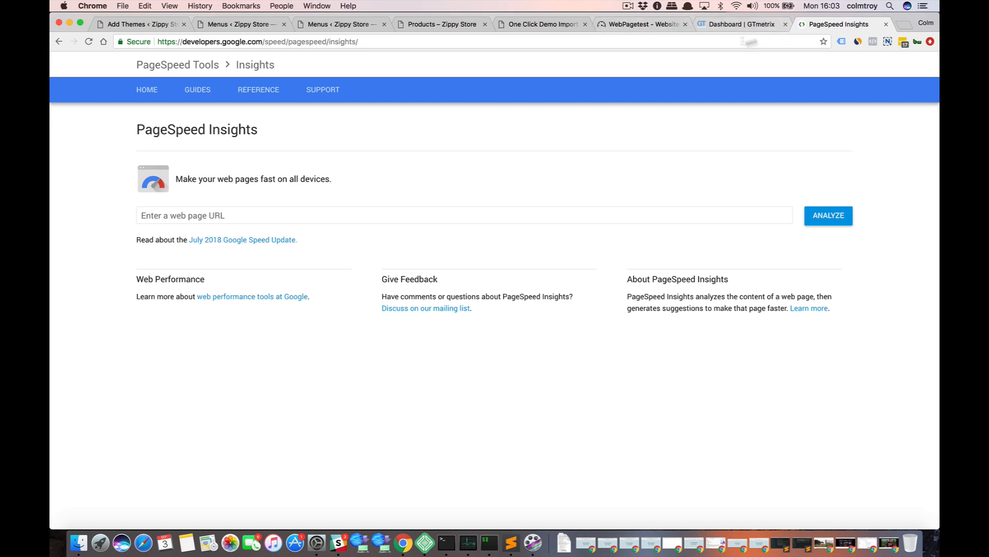
pyautogui.click(649, 28)
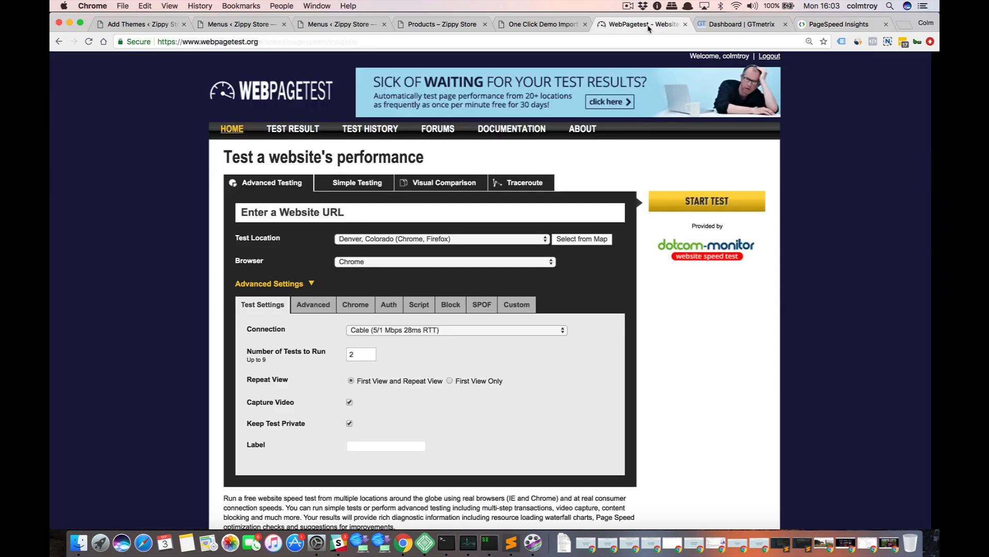
pyautogui.click(725, 29)
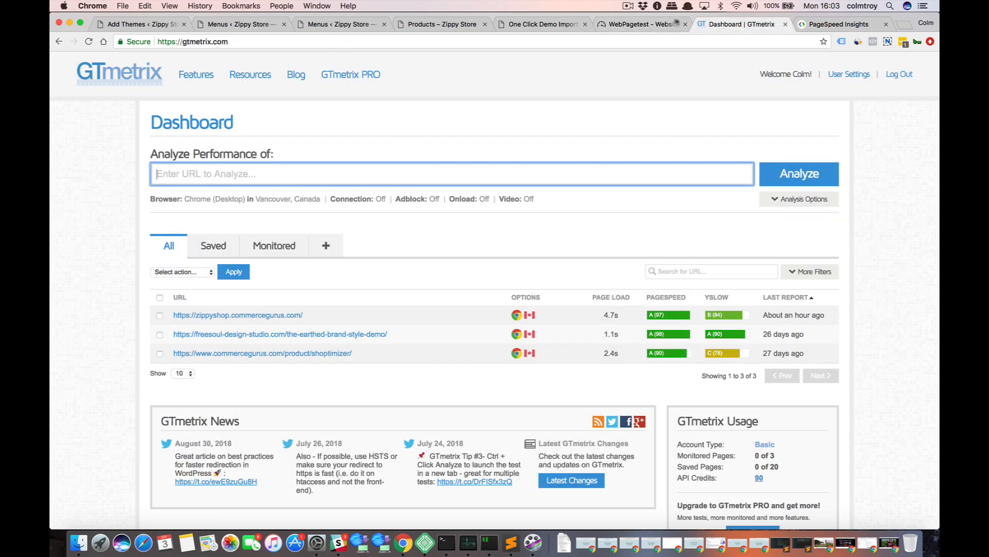
pyautogui.click(647, 25)
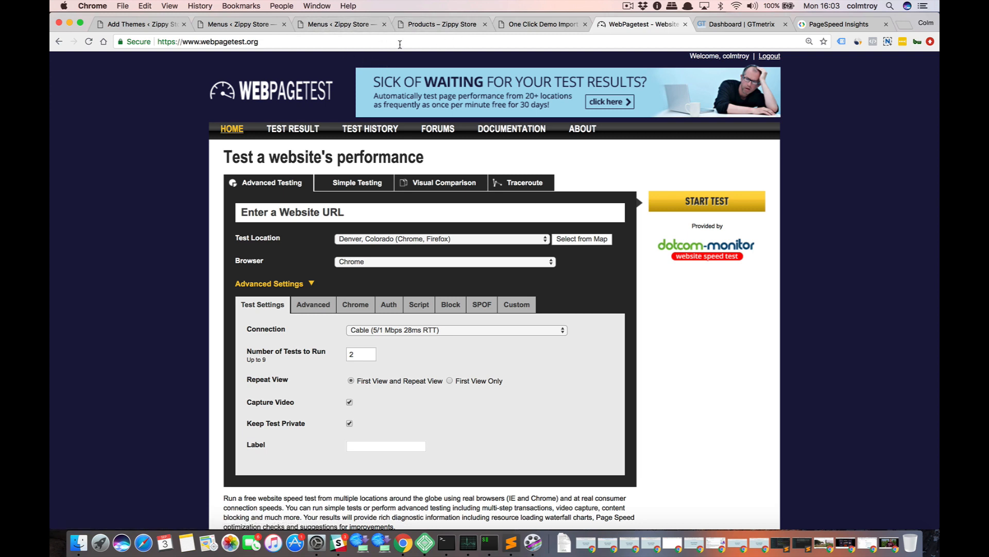
pyautogui.press('super+t')
pyautogui.write('zippyshop.commercegurus.com')
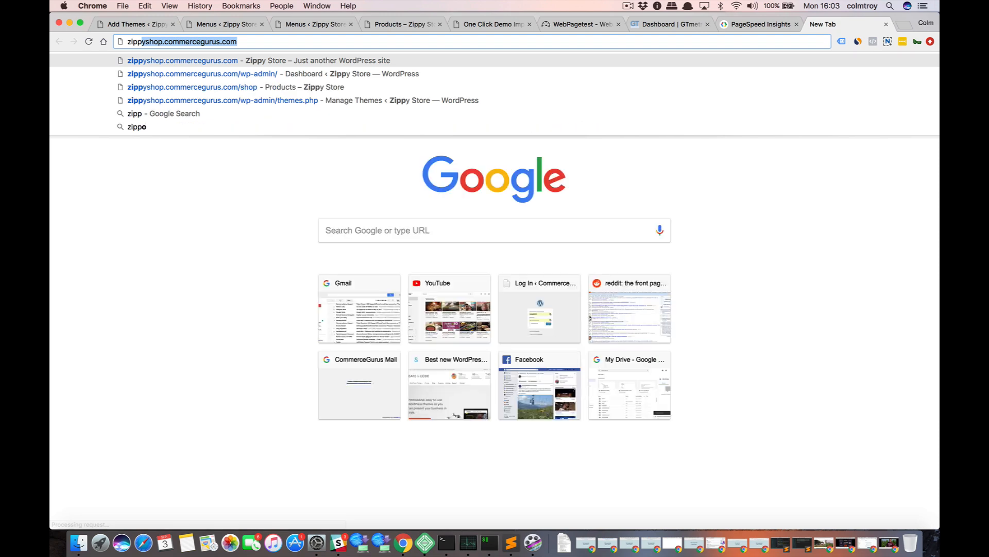
pyautogui.press('Return')
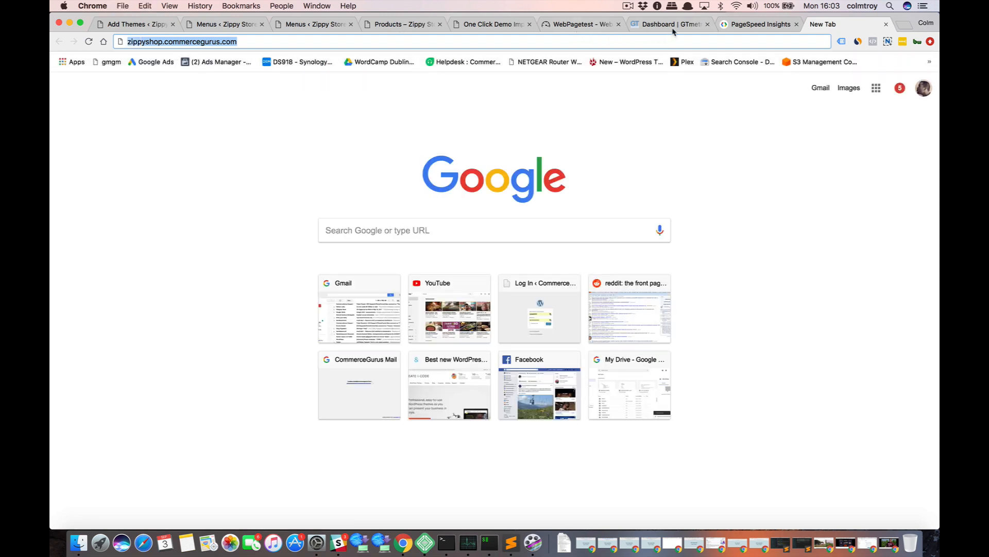
pyautogui.click(580, 24)
pyautogui.click(381, 206)
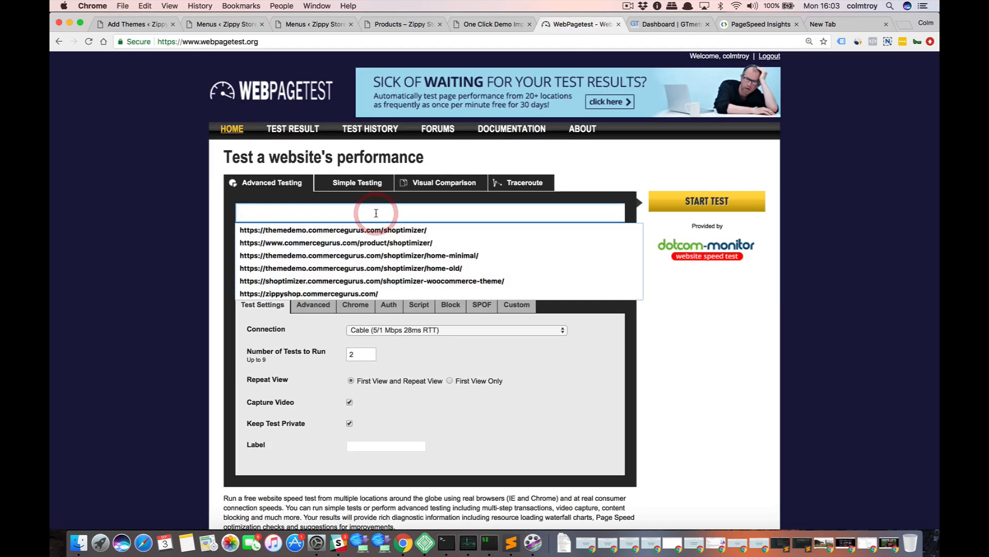
pyautogui.write('zippyshop.commercegurus.com')
pyautogui.click(243, 212)
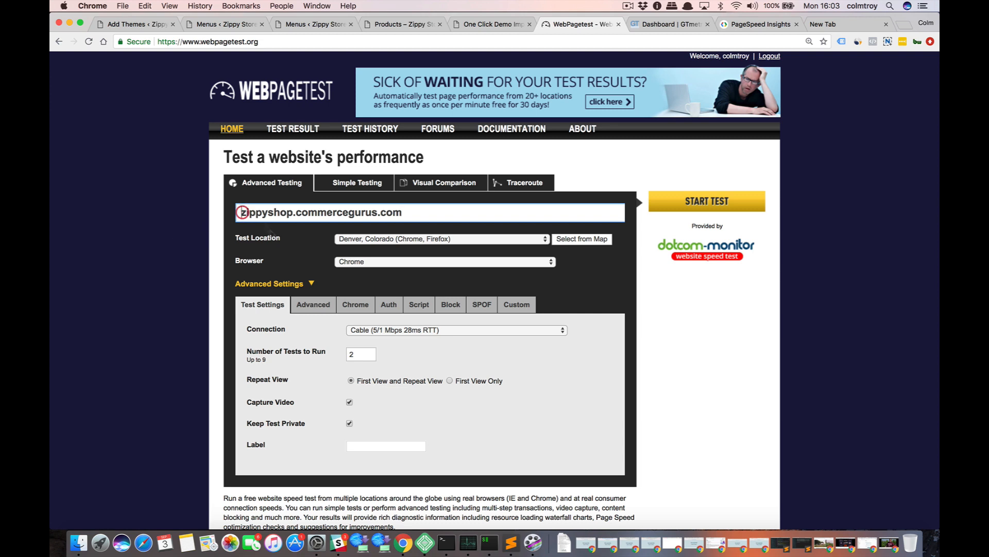
pyautogui.write('ht')
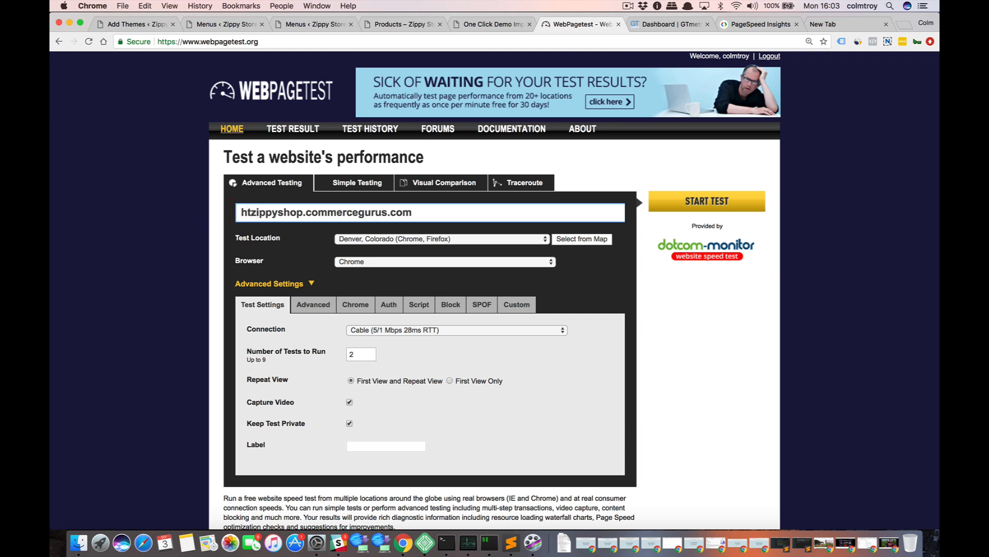
pyautogui.write('tps://')
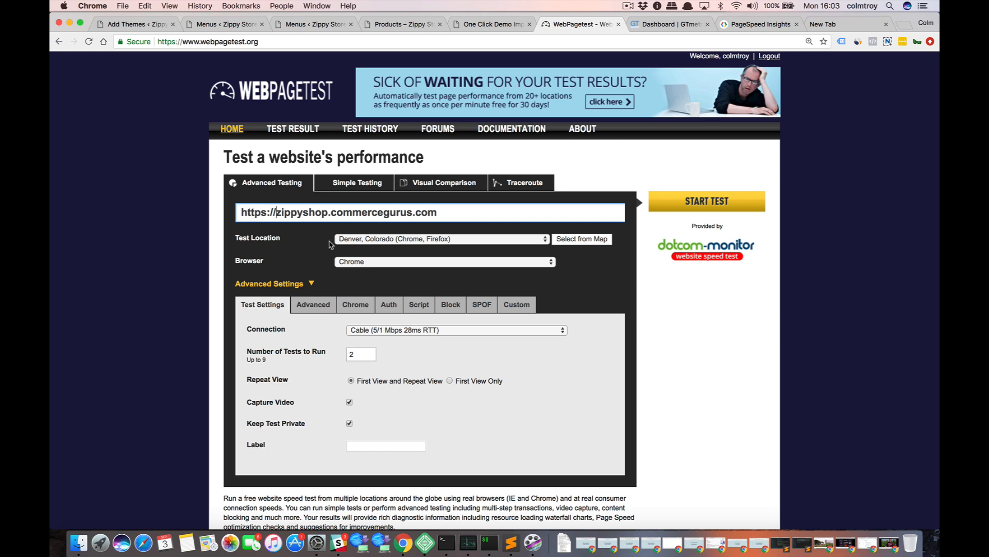
# Look through the available test locations worldwide and choose Denver, Colorado (Chrome, Firefox) for the test.
pyautogui.click(375, 240)
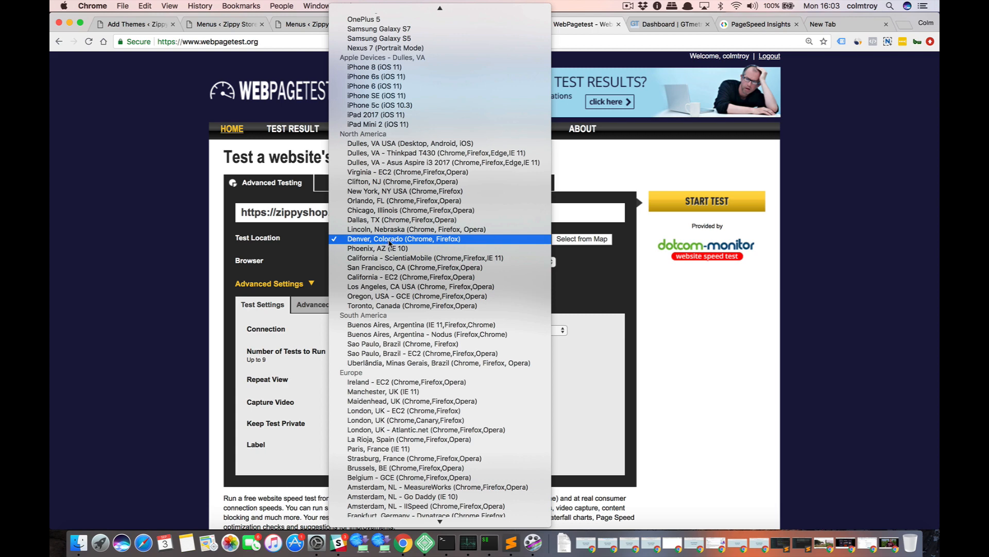
pyautogui.scroll(2, 397, 172)
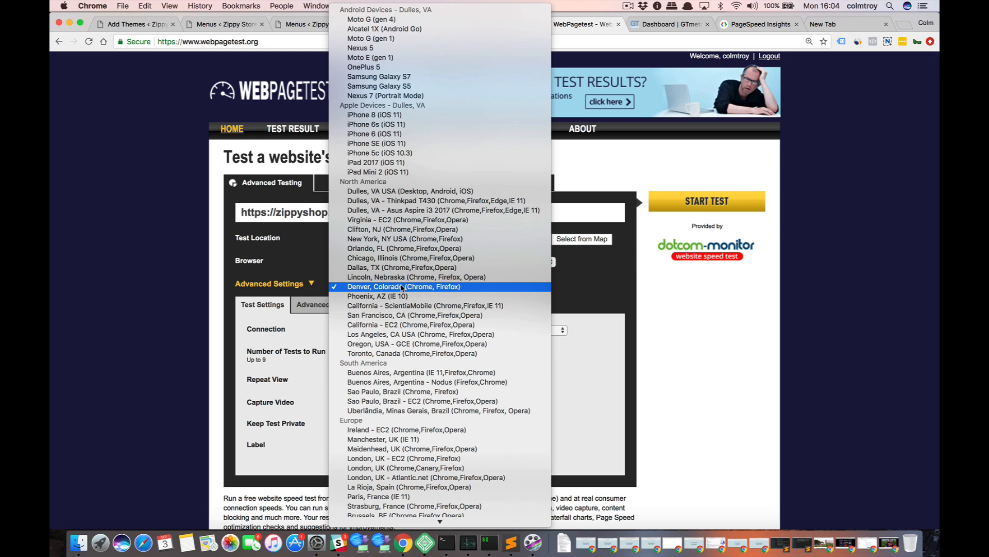
pyautogui.scroll(-5, 402, 288)
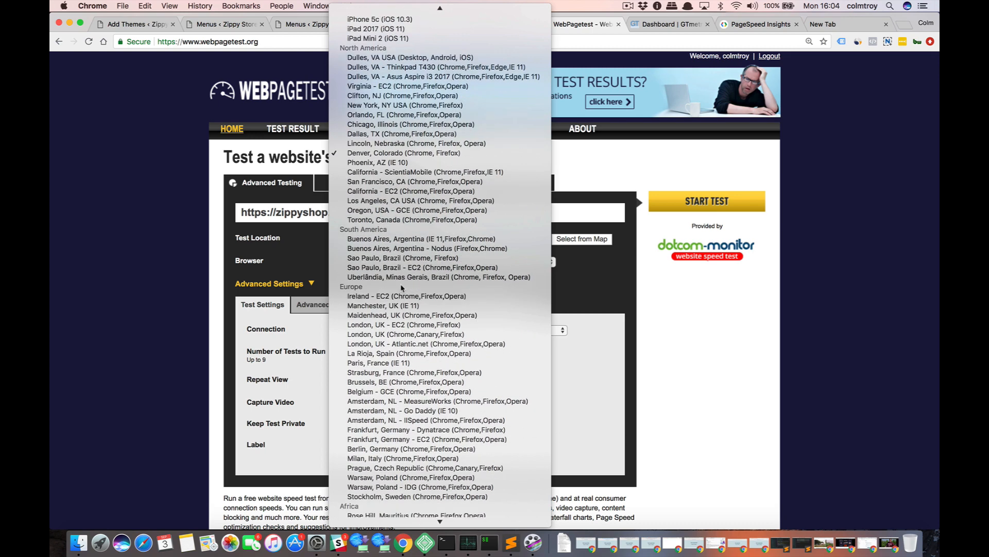
pyautogui.scroll(-3, 403, 288)
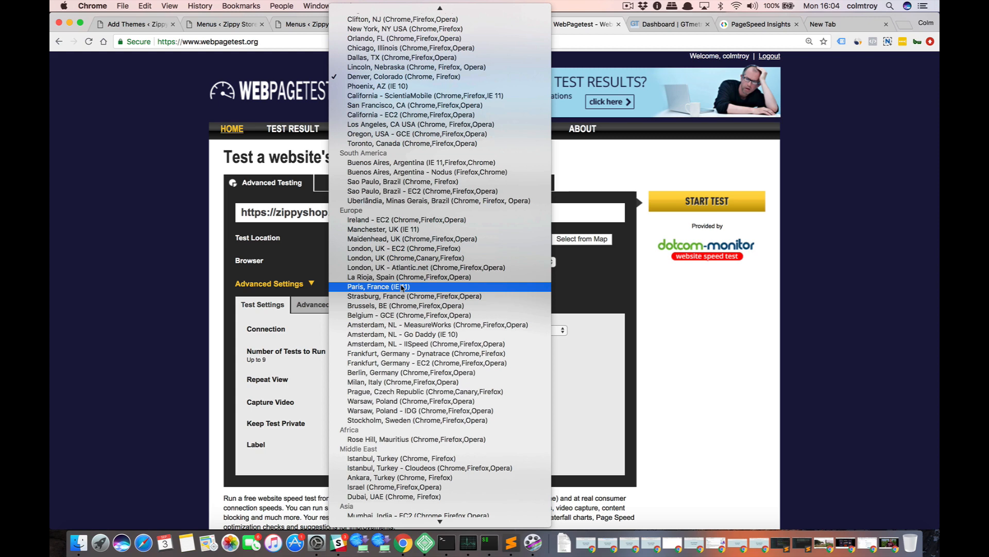
pyautogui.scroll(-5, 403, 288)
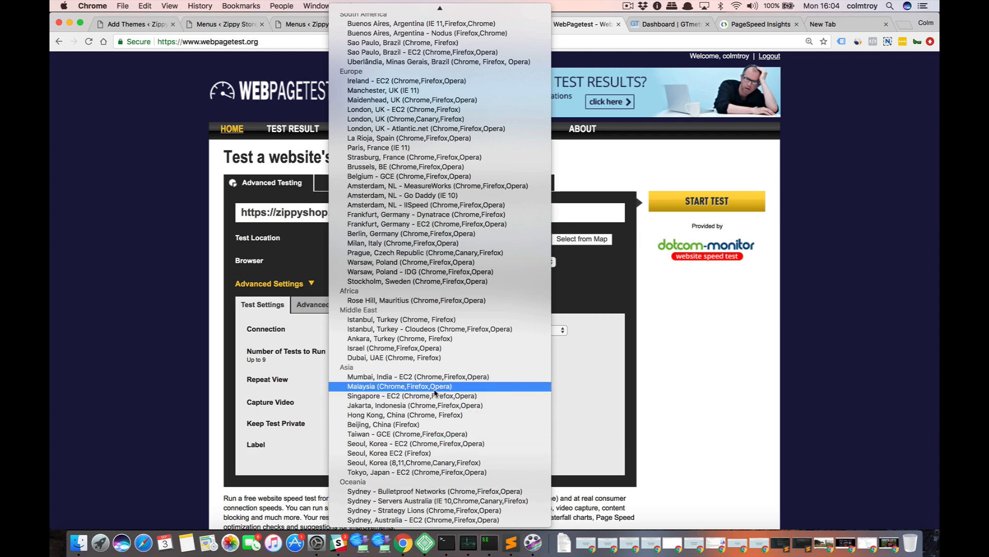
pyautogui.scroll(5, 434, 393)
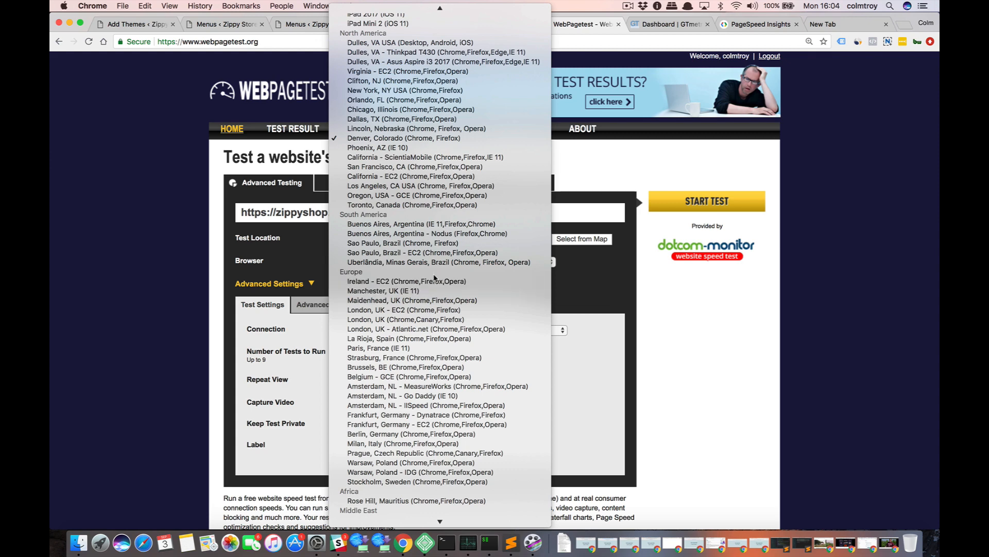
pyautogui.scroll(3, 434, 278)
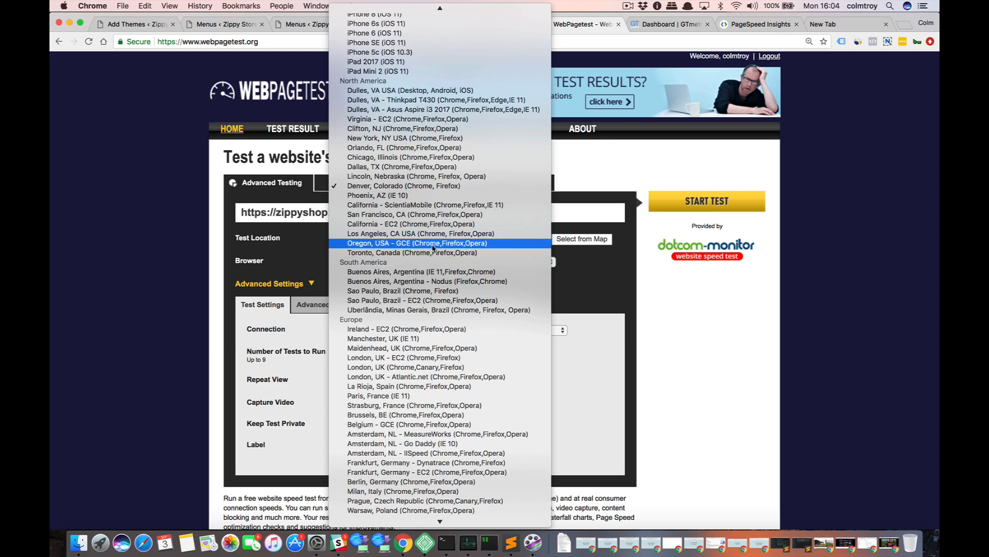
pyautogui.click(414, 187)
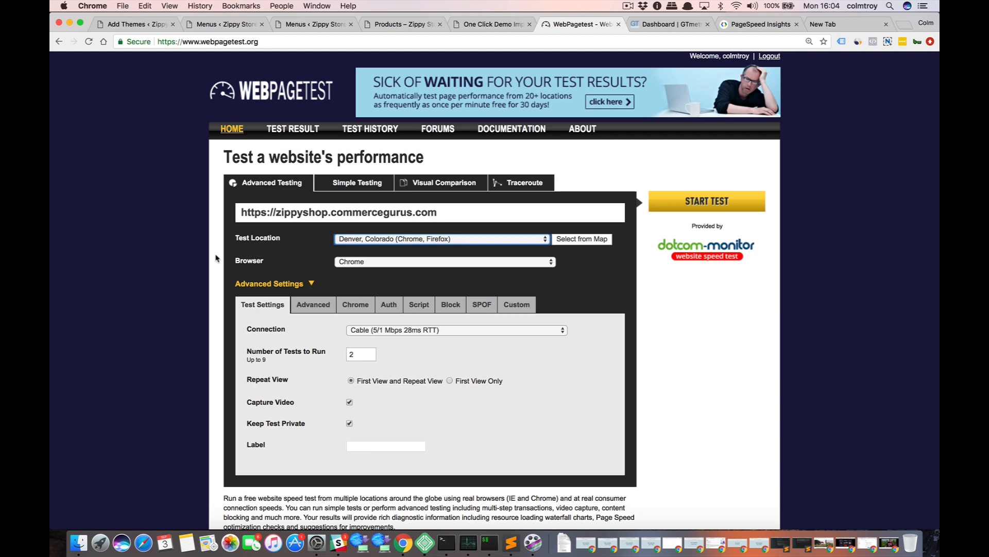
# Choose Cable (5/1 Mbps 28ms RTT) as the connection type for the test.
pyautogui.scroll(-1, 202, 301)
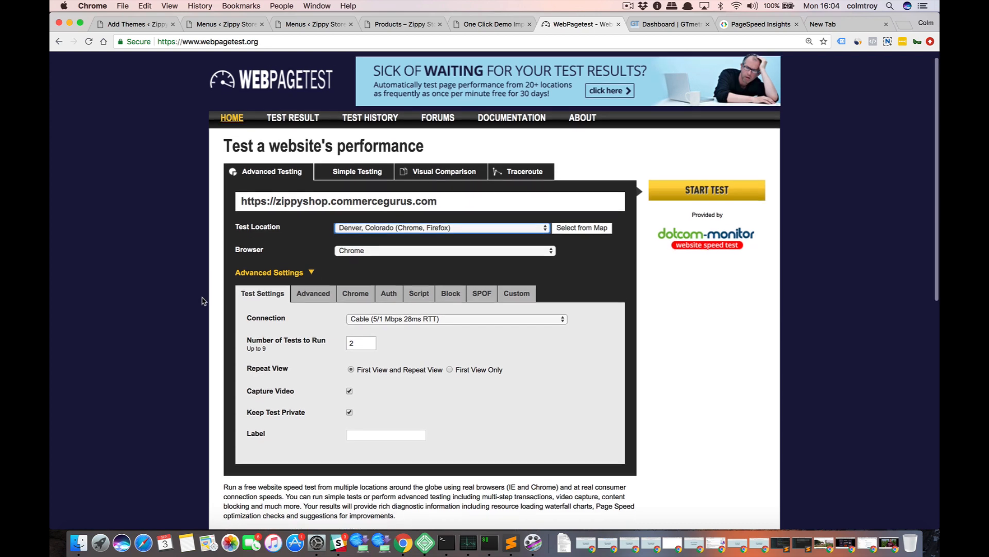
pyautogui.scroll(-1, 202, 301)
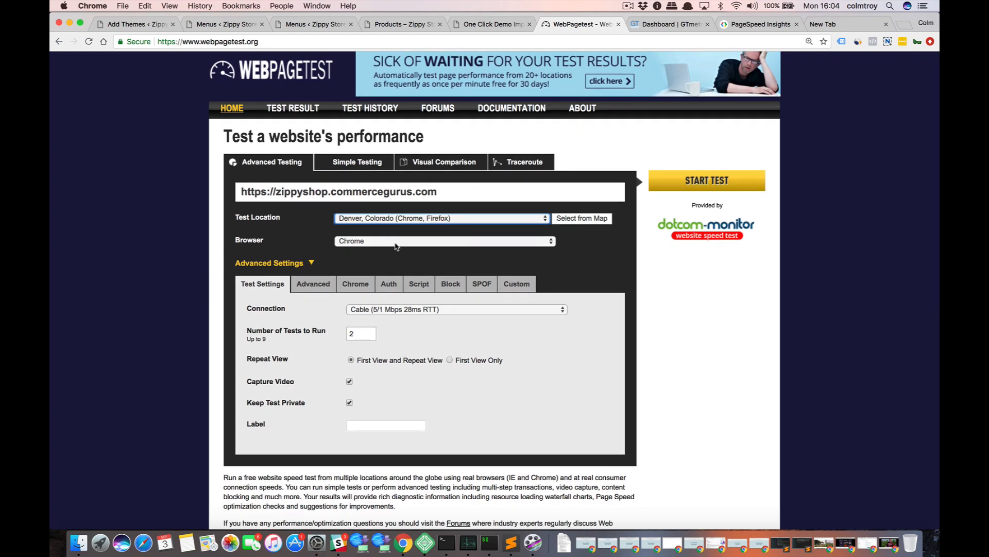
pyautogui.scroll(-1, 188, 271)
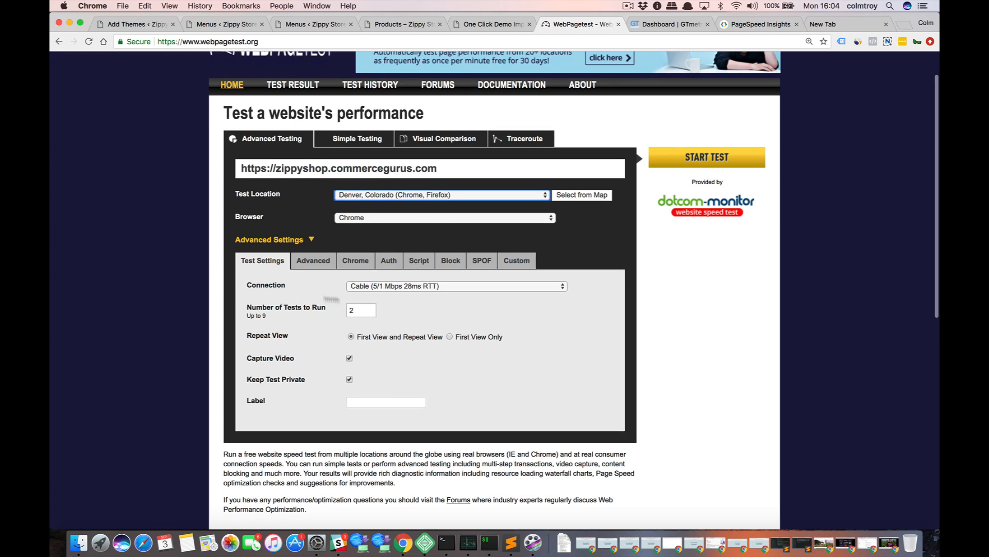
pyautogui.click(385, 290)
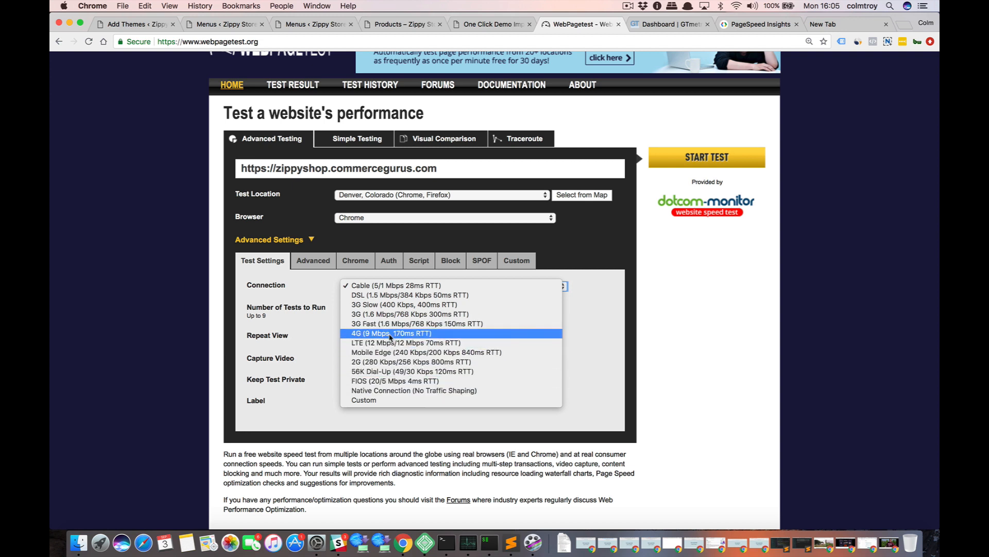
pyautogui.click(370, 288)
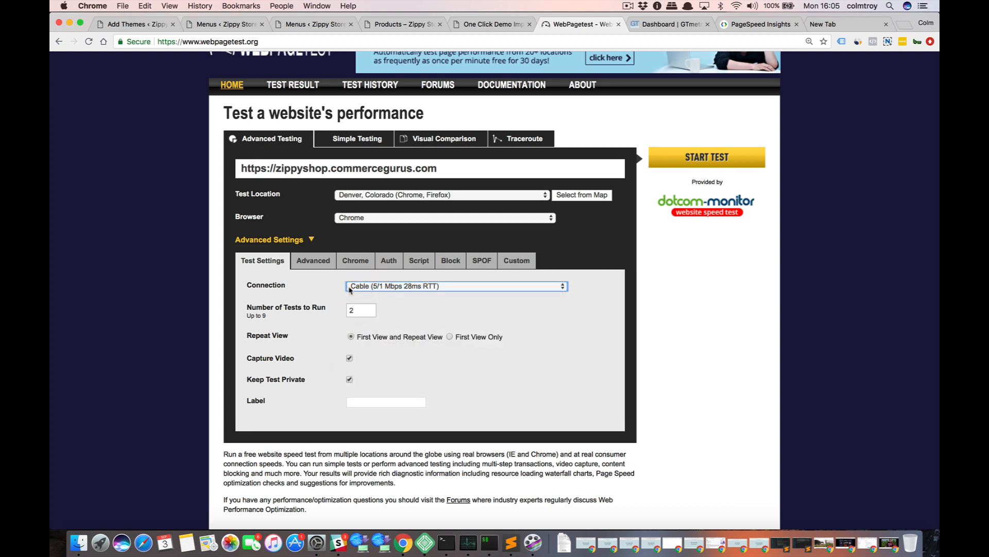
# Enable capturing a Lighthouse report in the Chrome-specific settings, check the general test settings, and start the performance test.
pyautogui.click(356, 264)
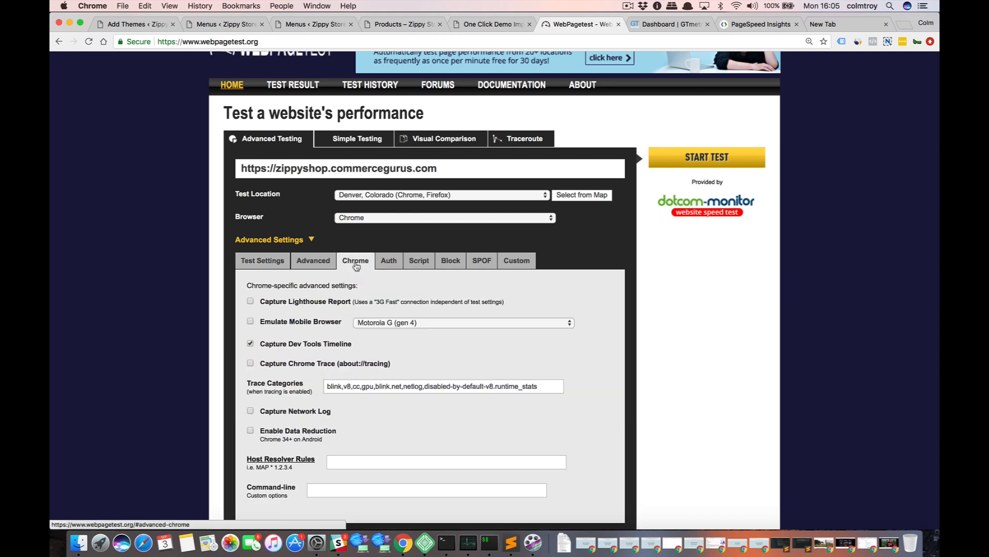
pyautogui.click(250, 302)
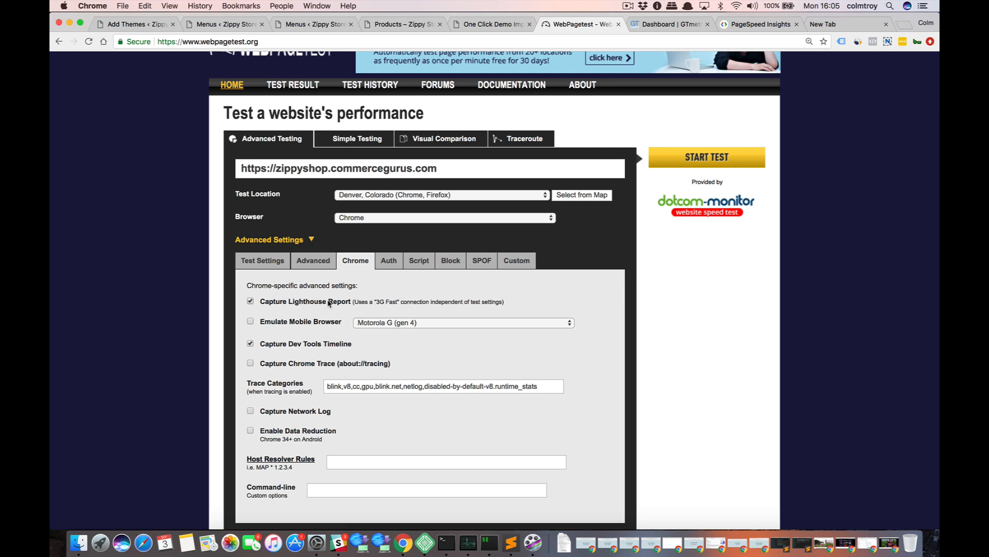
pyautogui.click(315, 263)
pyautogui.click(266, 263)
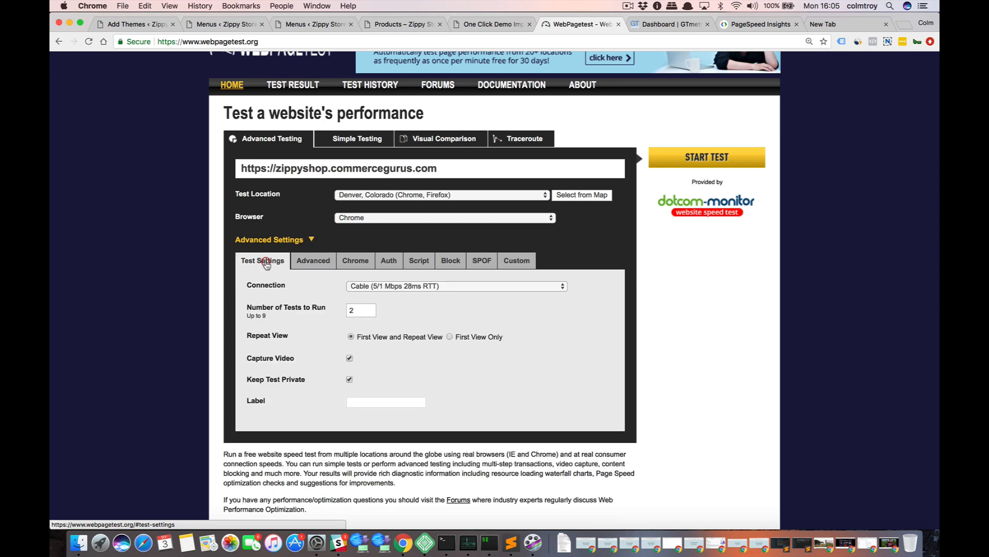
pyautogui.click(696, 166)
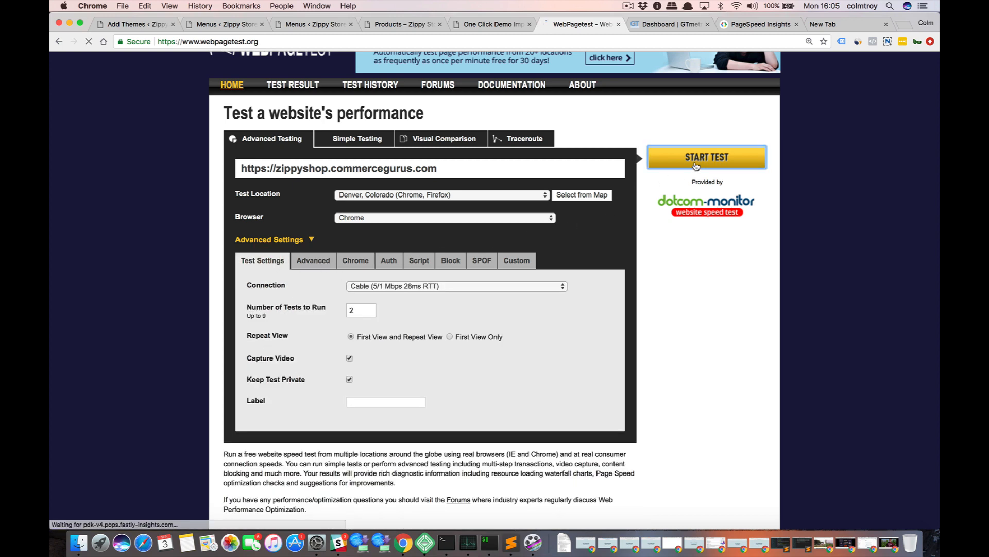
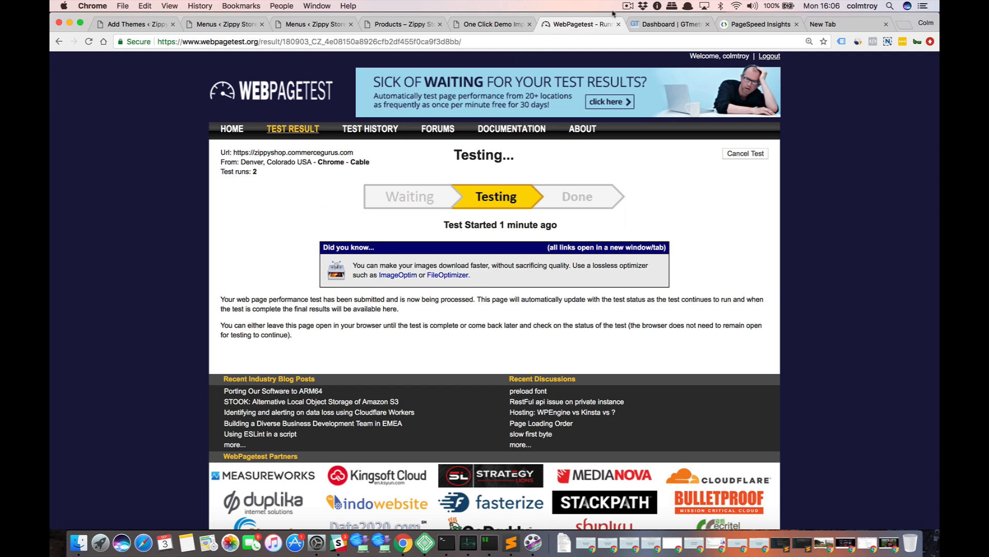
pyautogui.click(629, 7)
pyautogui.click(639, 40)
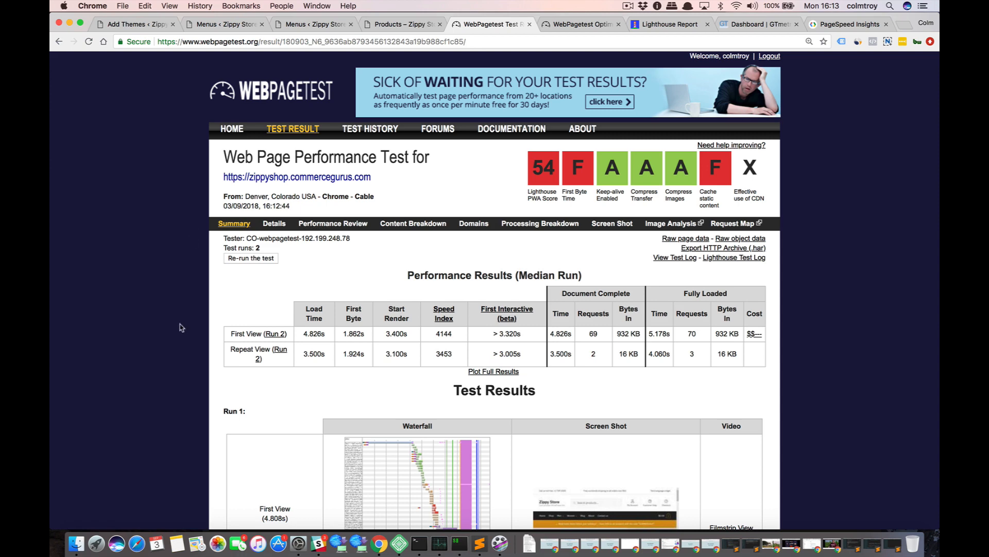
# Examine the WebPageTest performance summary for the store, plus the detailed Run 1 results and their request waterfall.
pyautogui.scroll(-1, 182, 328)
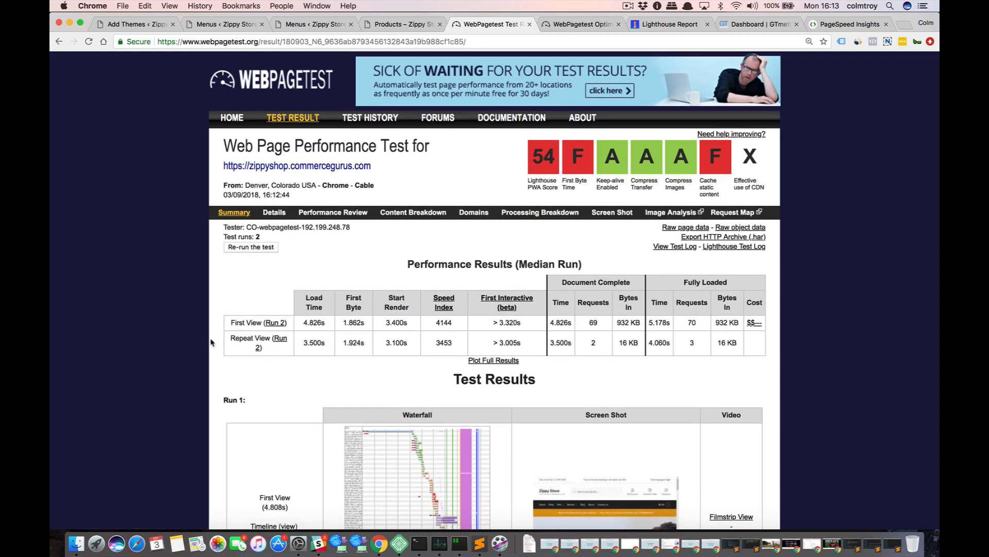
pyautogui.scroll(-2, 254, 323)
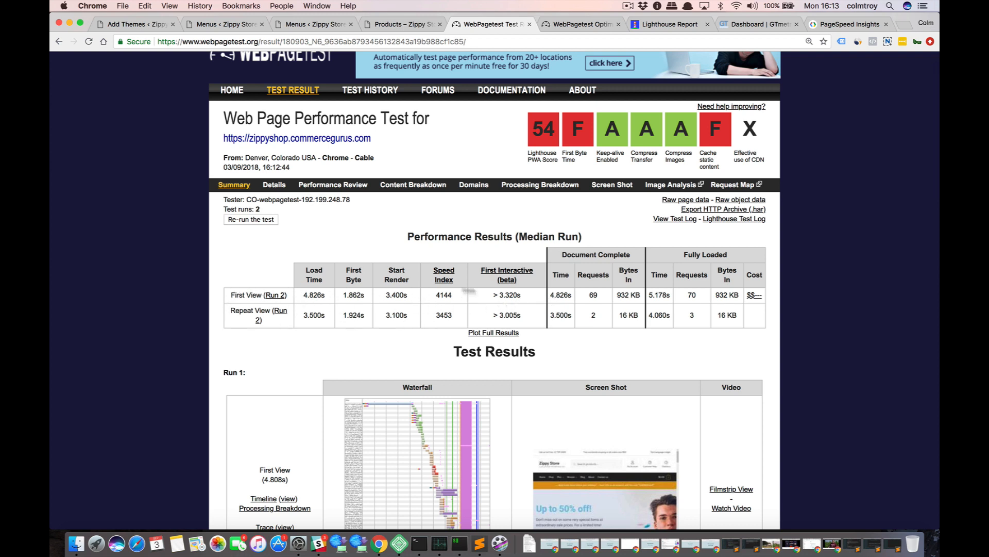
pyautogui.click(276, 186)
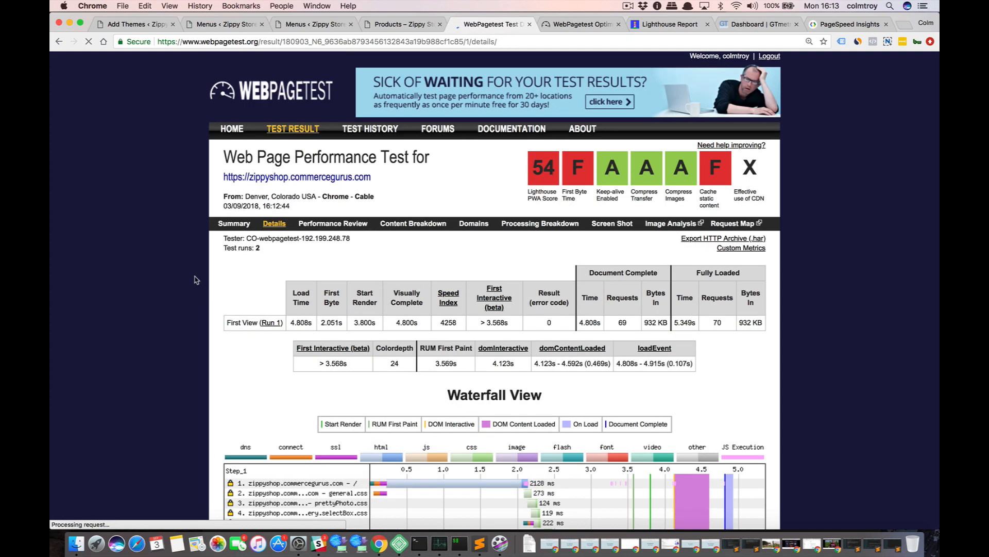
pyautogui.scroll(-3, 197, 279)
pyautogui.scroll(-1, 196, 279)
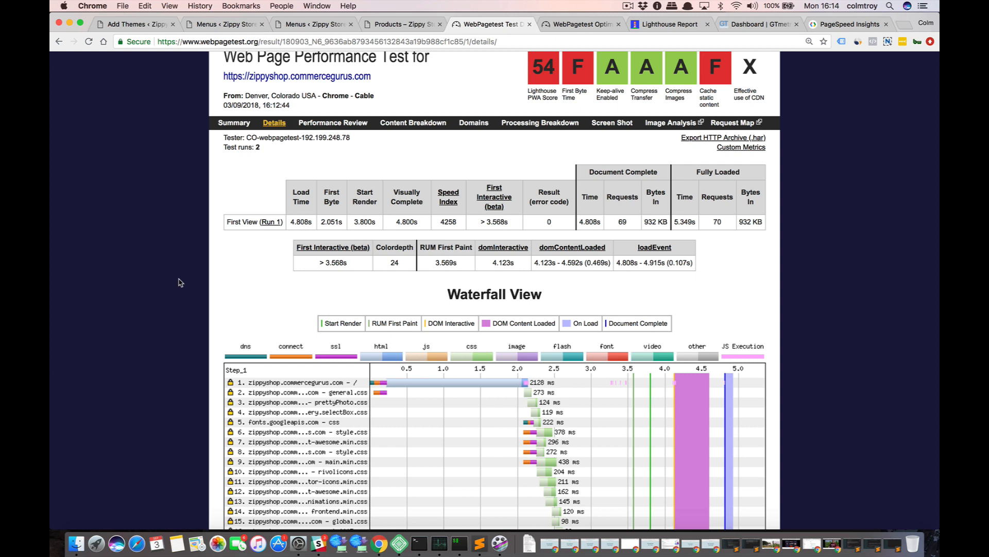
pyautogui.scroll(-1, 180, 282)
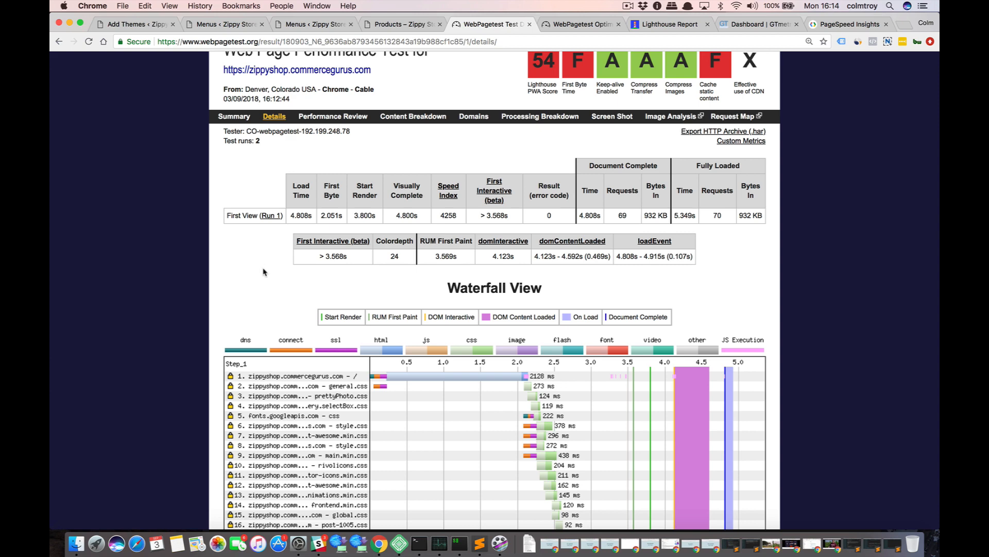
pyautogui.scroll(-2, 263, 269)
pyautogui.scroll(-10, 263, 269)
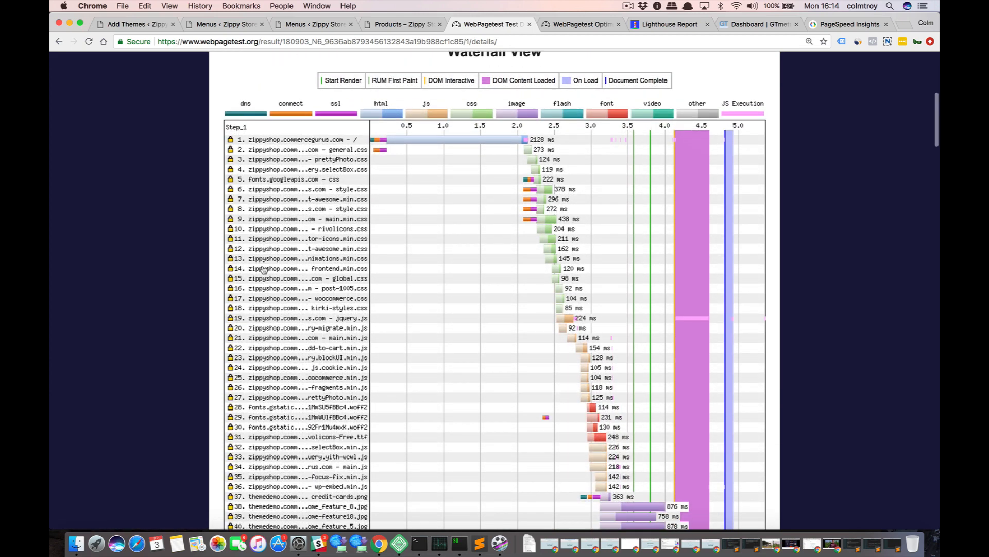
pyautogui.scroll(5, 263, 269)
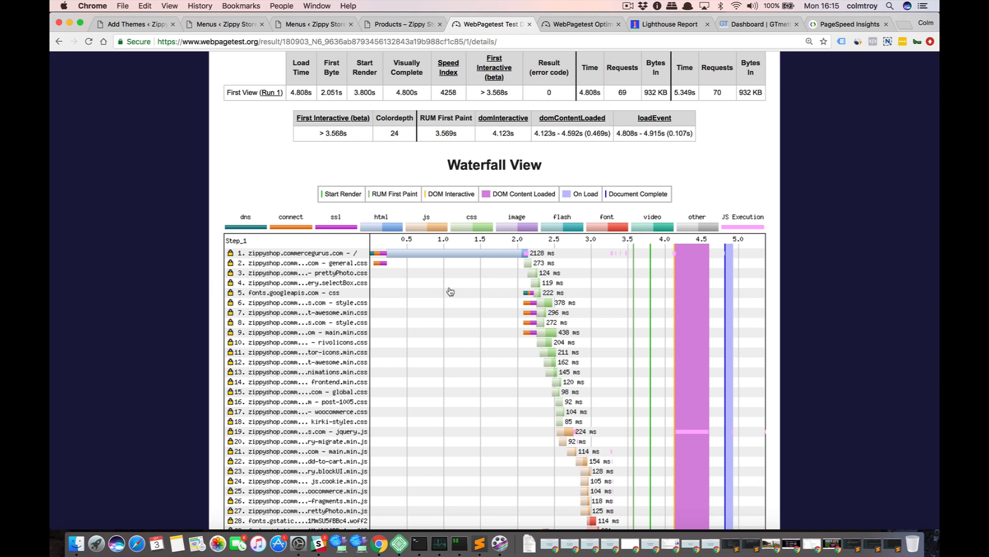
pyautogui.scroll(-4, 442, 352)
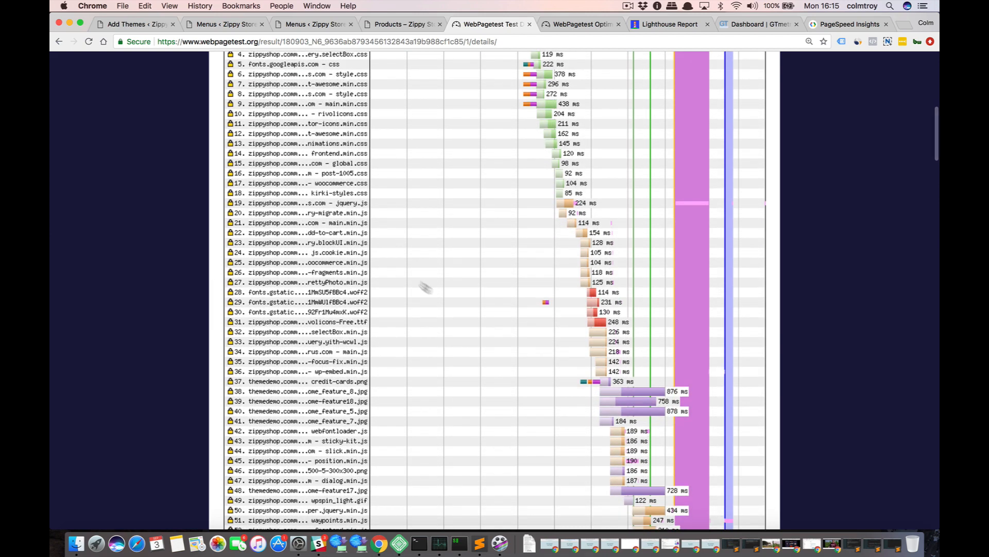
pyautogui.scroll(5, 424, 285)
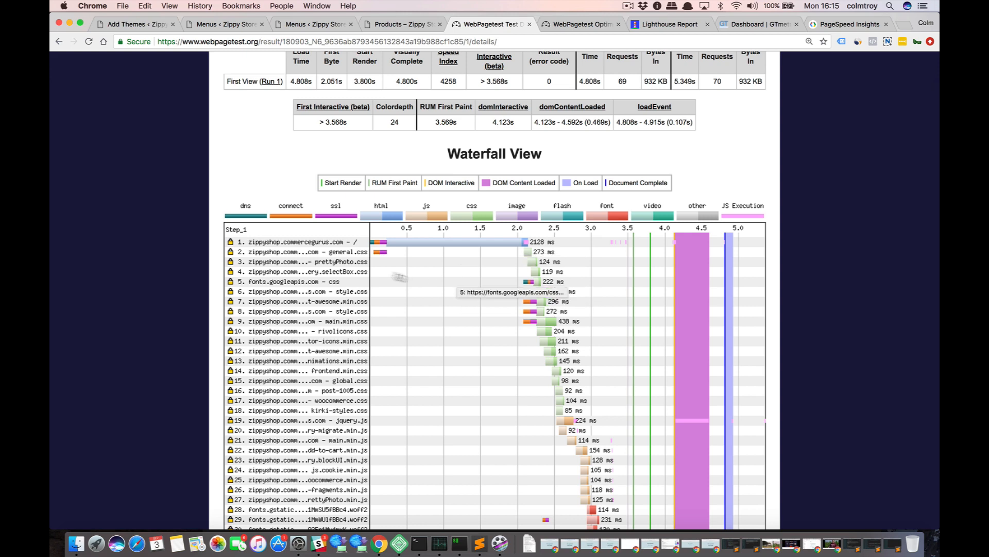
pyautogui.scroll(5, 394, 248)
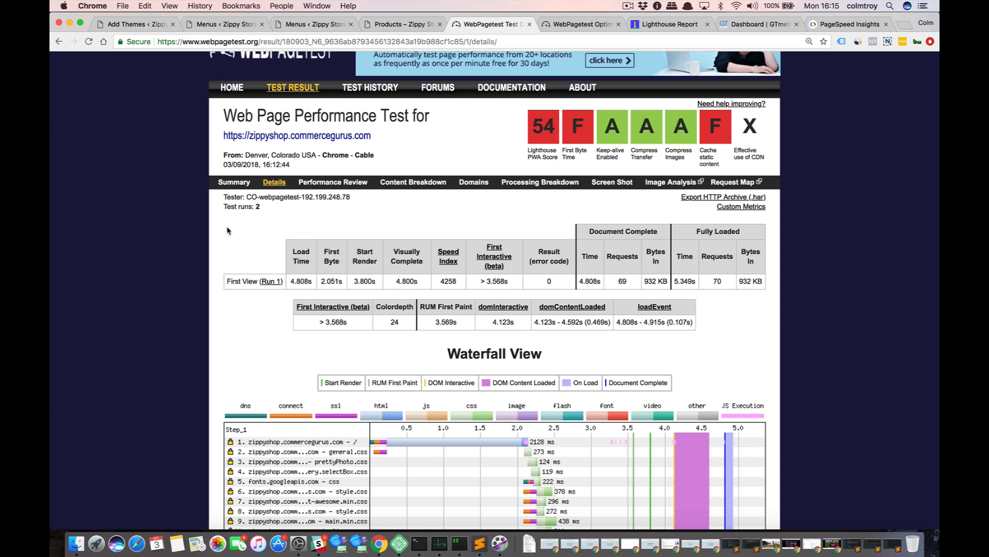
# Return to the Zippy Store WordPress admin and open the page for adding new plugins.
pyautogui.click(309, 24)
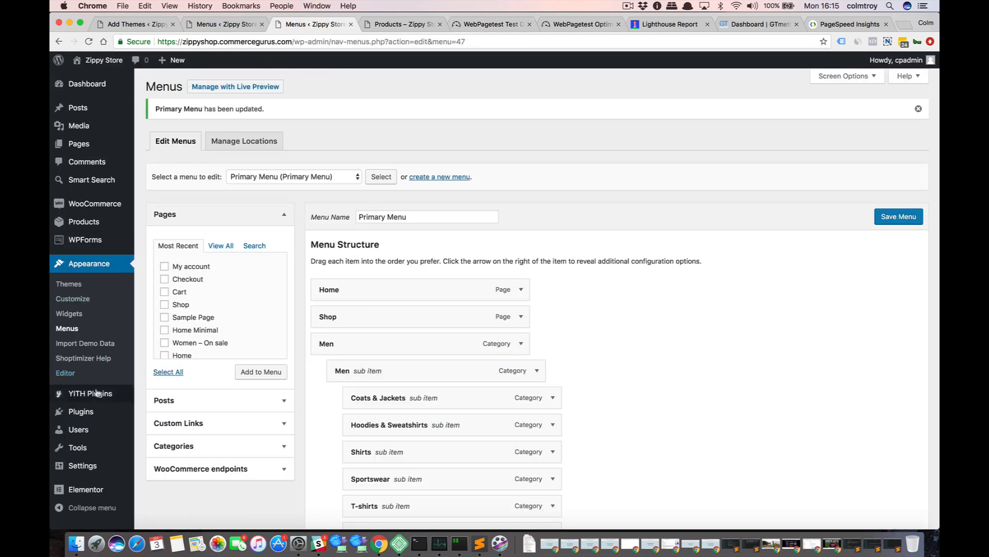
pyautogui.moveTo(93, 411)
pyautogui.click(148, 415)
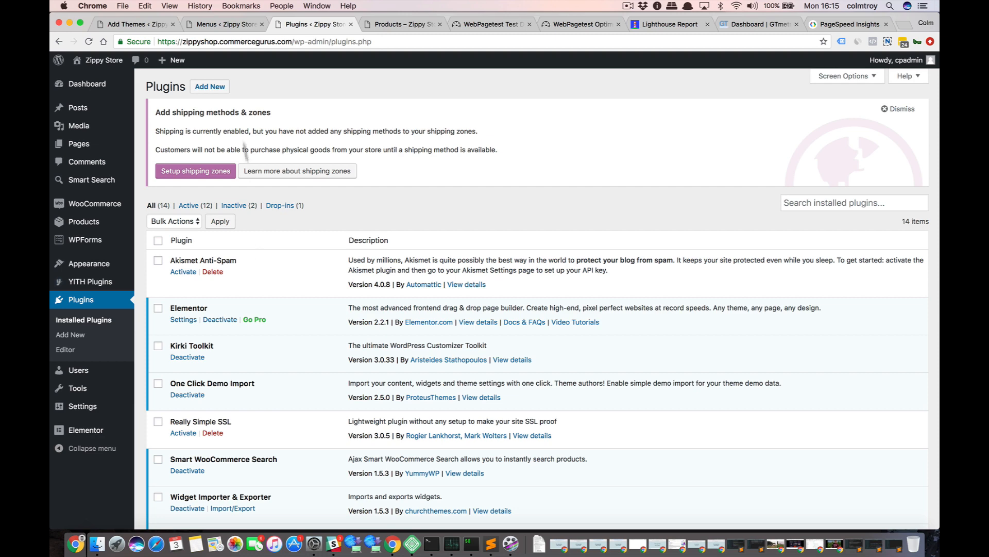
pyautogui.click(209, 87)
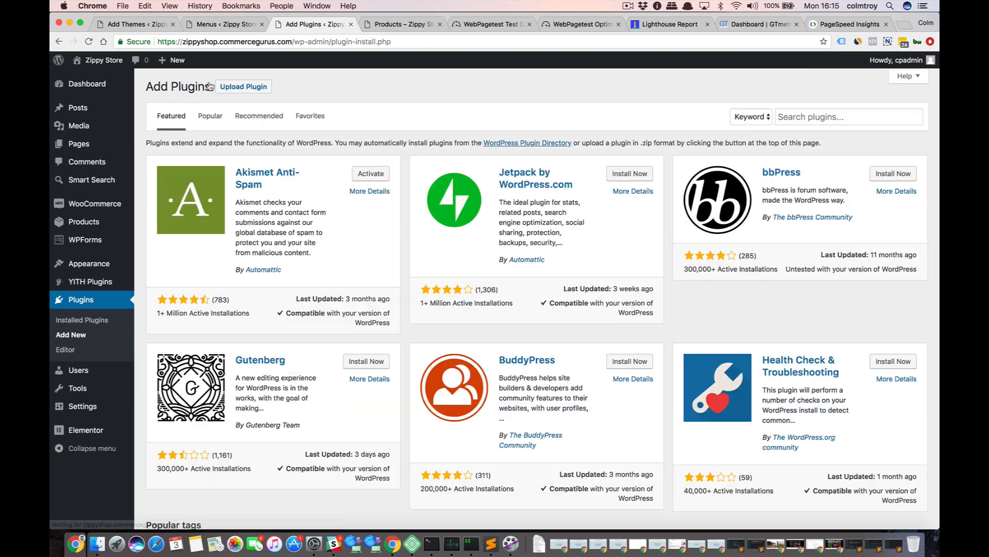
# Search the plugin directory for comet cache, and install and activate the Comet Cache plugin.
pyautogui.click(790, 116)
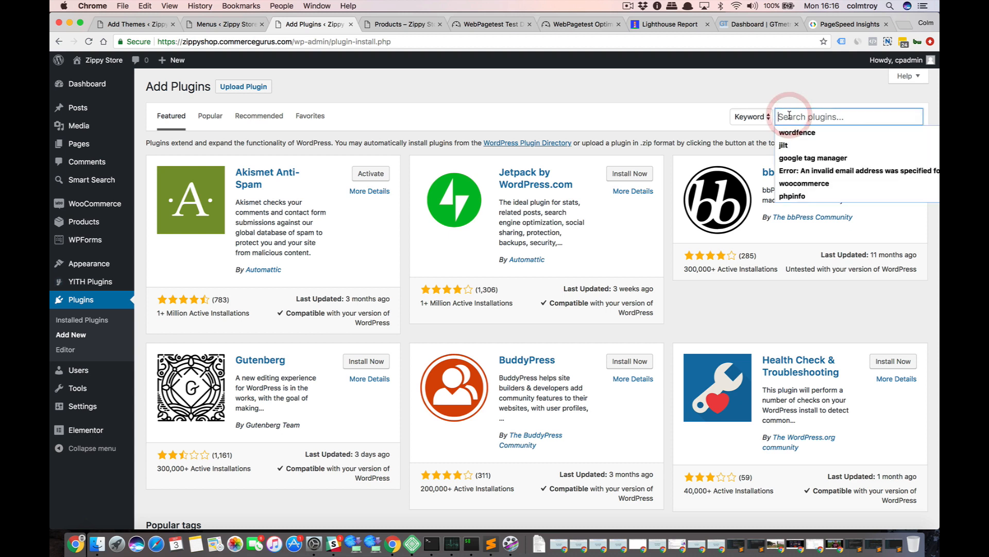
pyautogui.write('come')
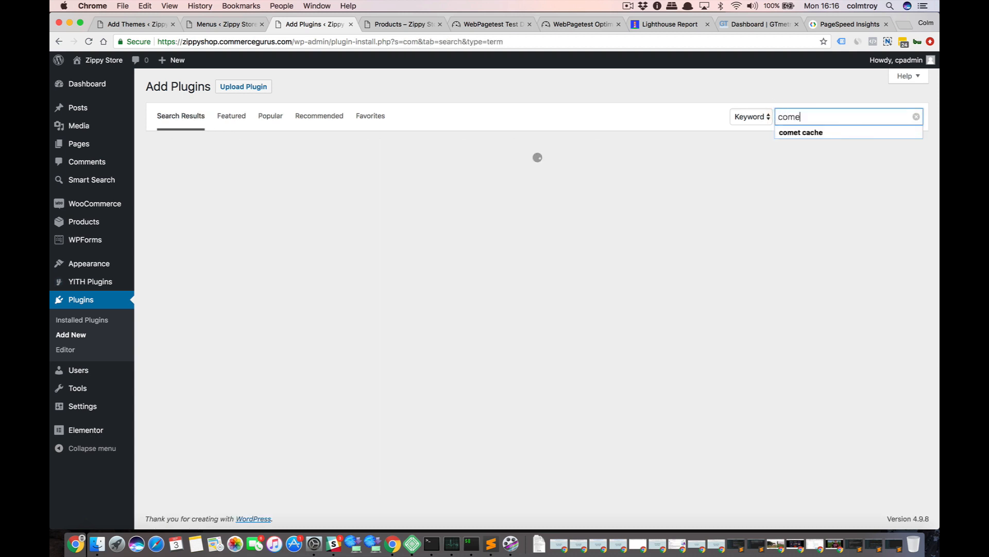
pyautogui.write('t cache')
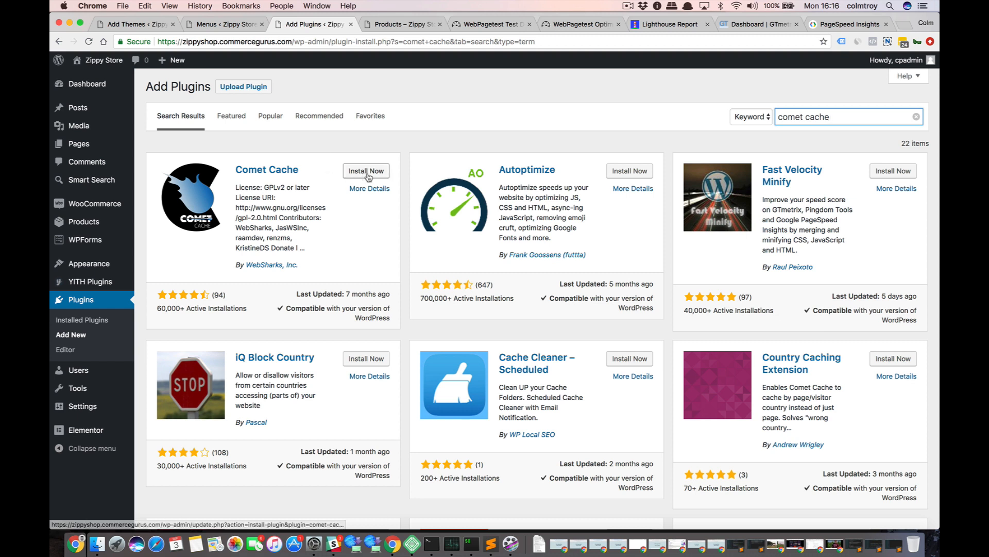
pyautogui.click(367, 172)
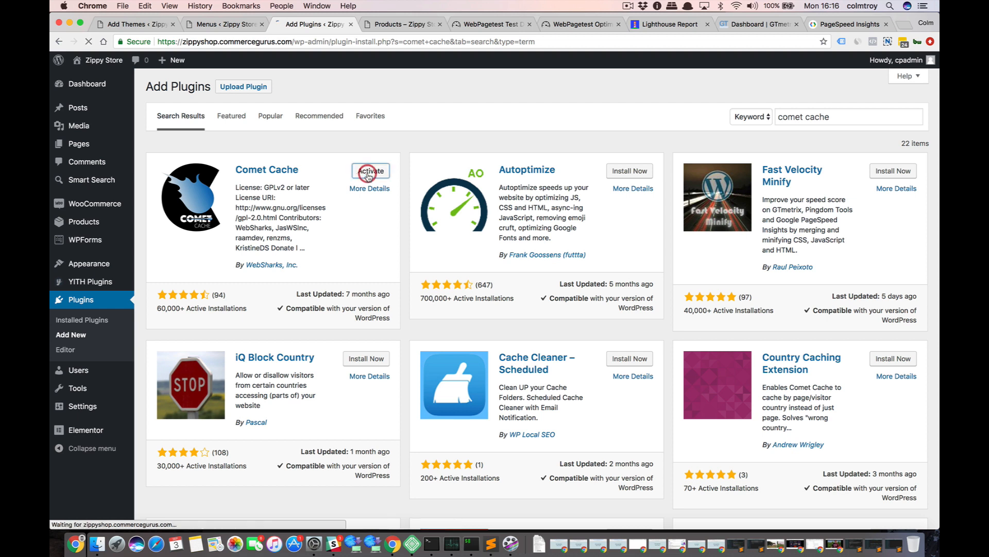
pyautogui.click(369, 175)
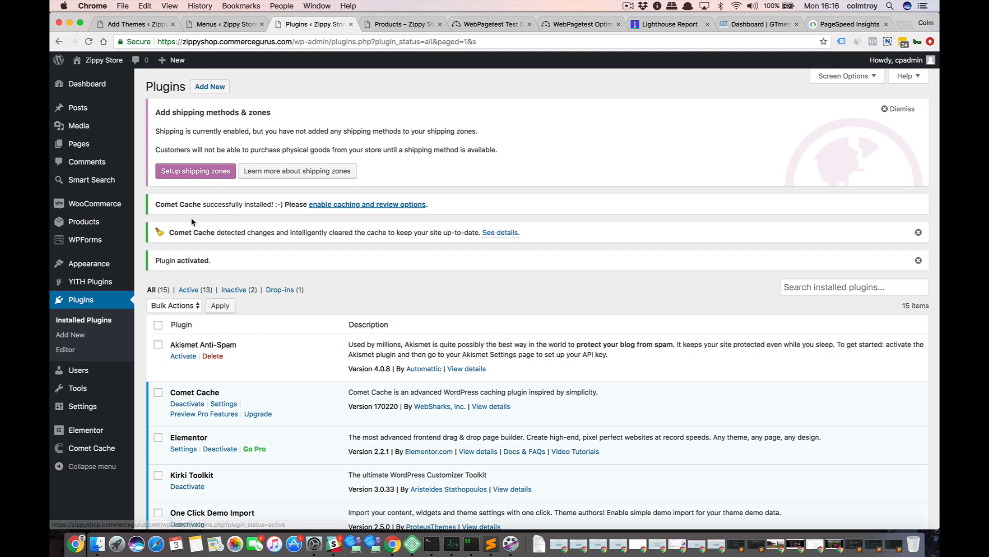
# Open the Comet Cache configuration options and examine the advanced sections, including the Automatic Cache Clearing settings.
pyautogui.click(88, 449)
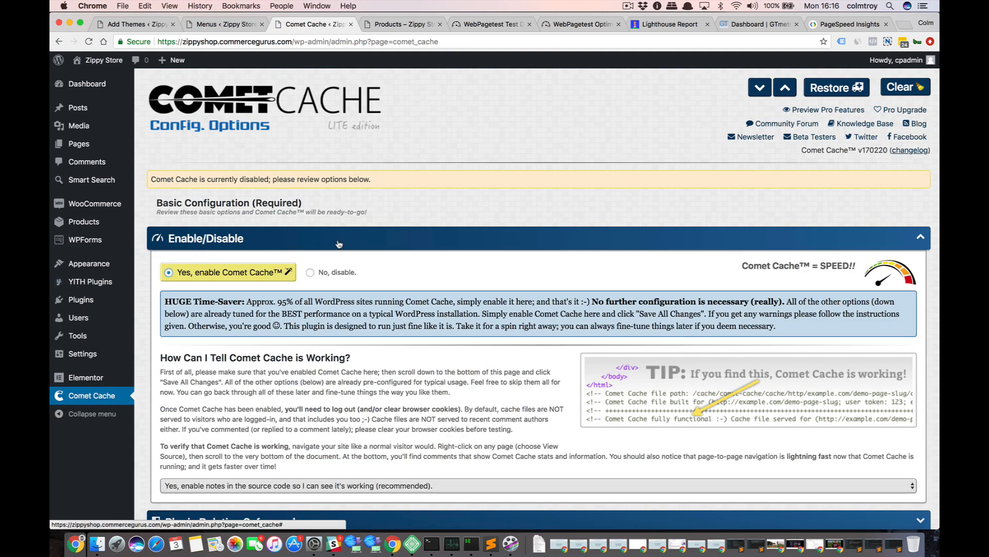
pyautogui.scroll(-5, 339, 244)
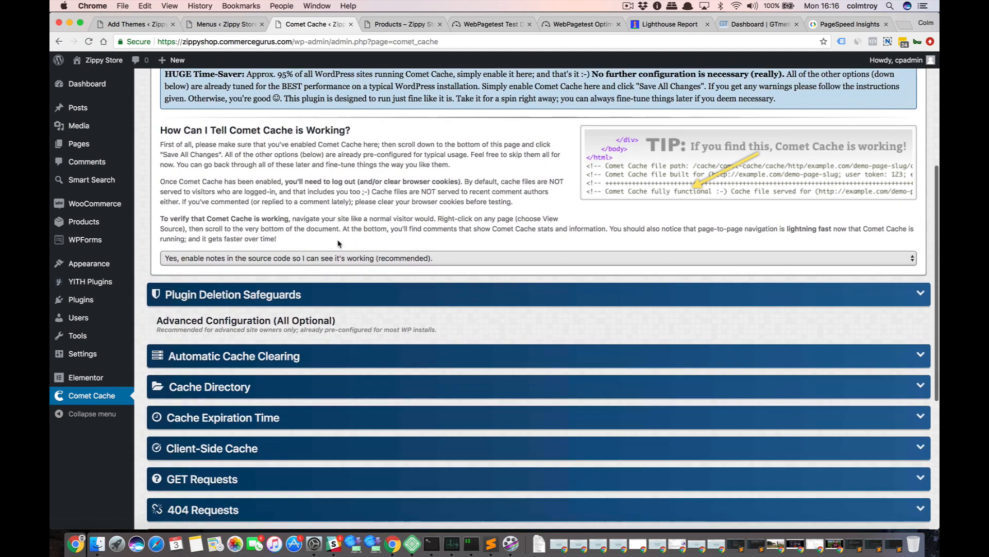
pyautogui.scroll(-2, 340, 237)
pyautogui.scroll(-3, 345, 221)
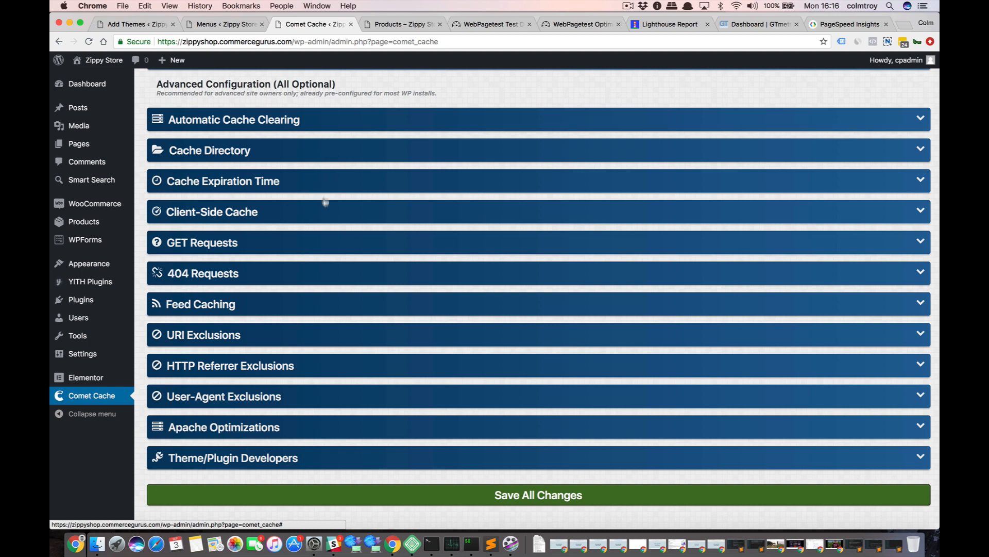
pyautogui.click(325, 119)
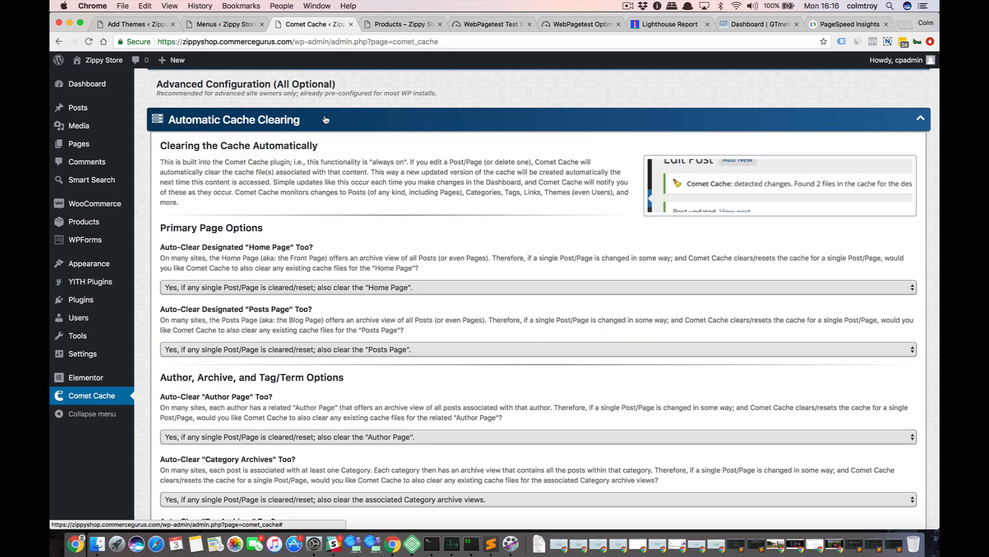
pyautogui.click(326, 119)
pyautogui.click(325, 120)
pyautogui.scroll(-2, 327, 234)
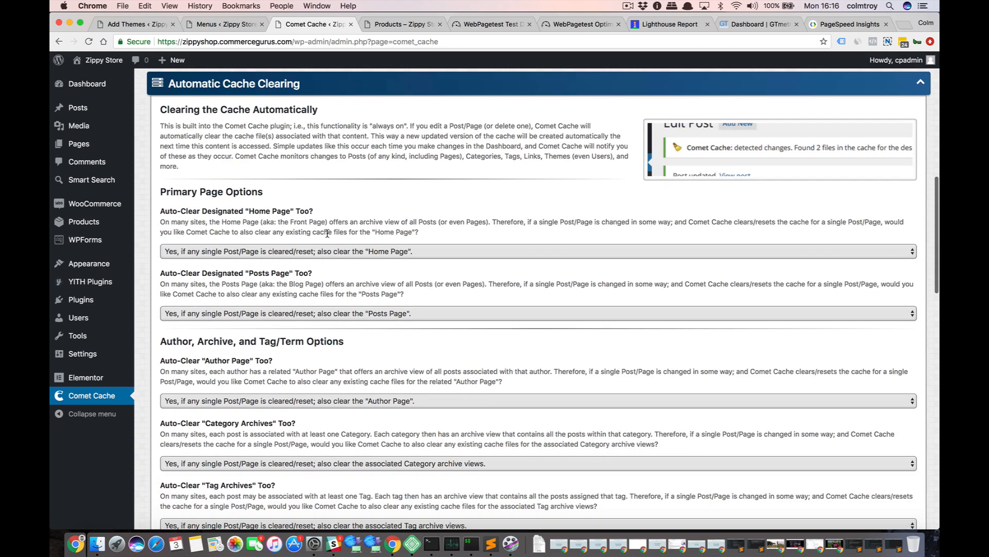
pyautogui.scroll(2, 328, 233)
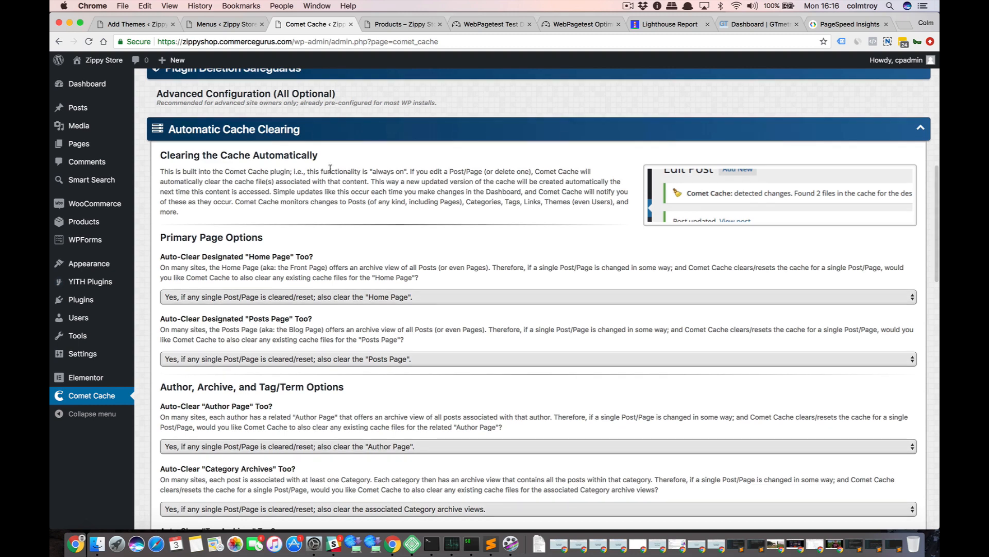
pyautogui.click(346, 133)
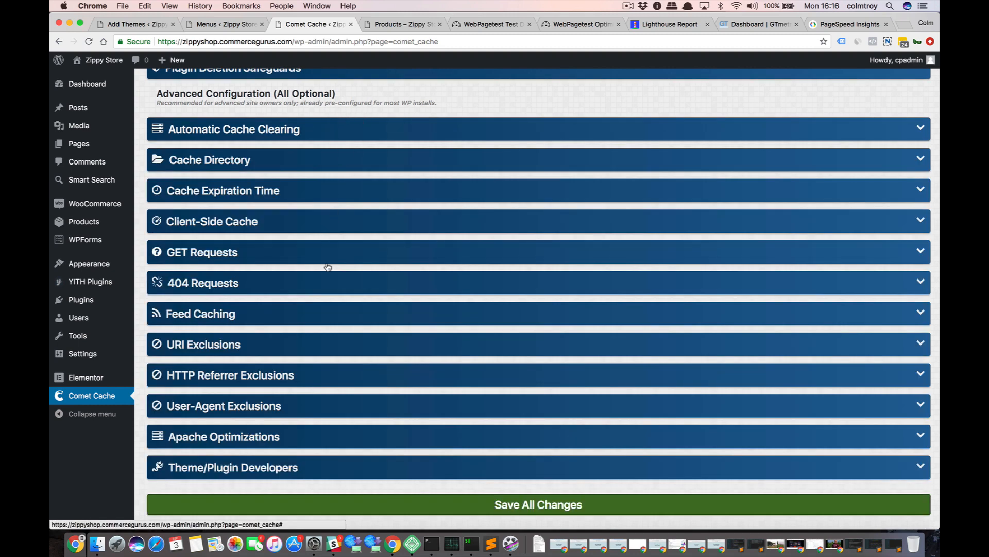
# Set the GZIP compression option in Comet Cache's Apache Optimizations to "Yes, enable GZIP Compression (recommended)".
pyautogui.scroll(-1, 328, 267)
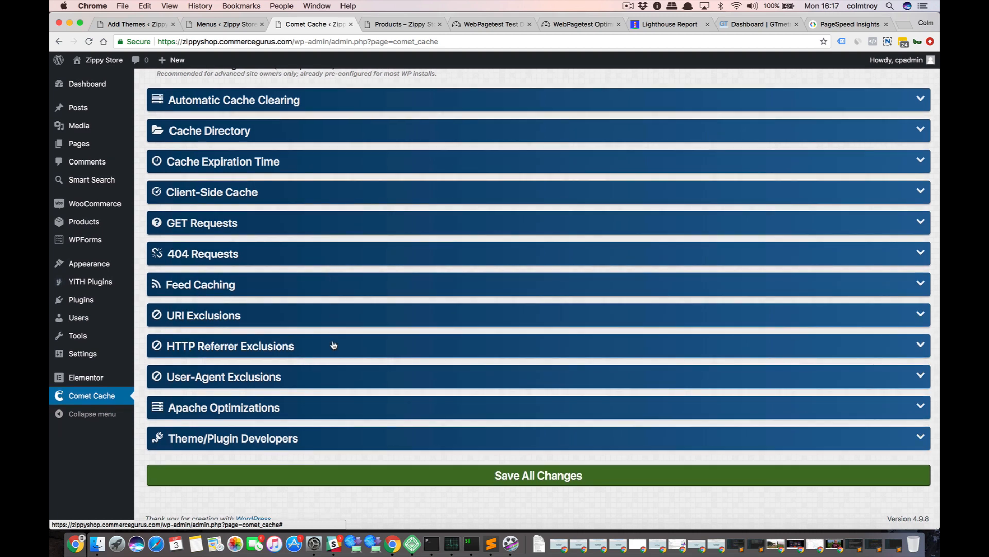
pyautogui.click(355, 402)
pyautogui.scroll(-10, 355, 402)
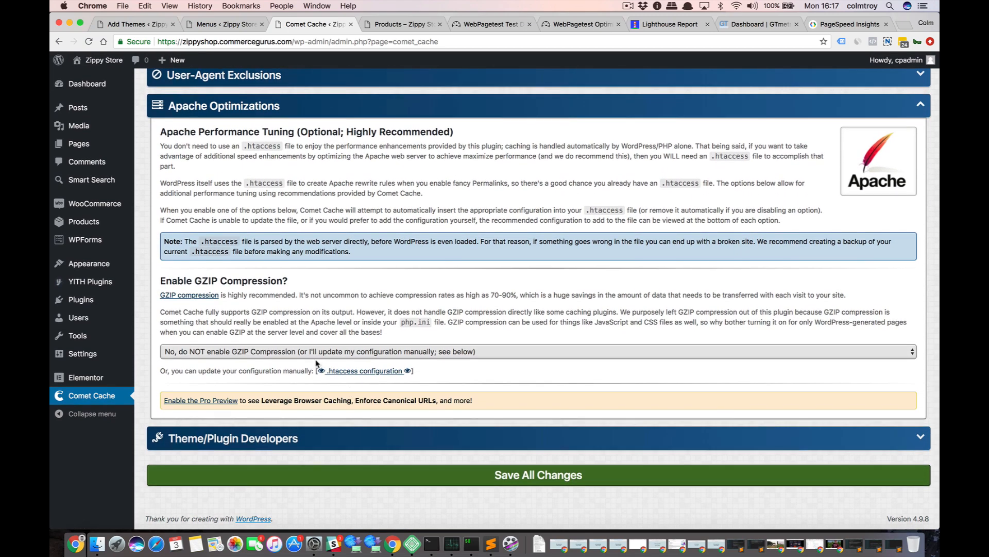
pyautogui.click(253, 351)
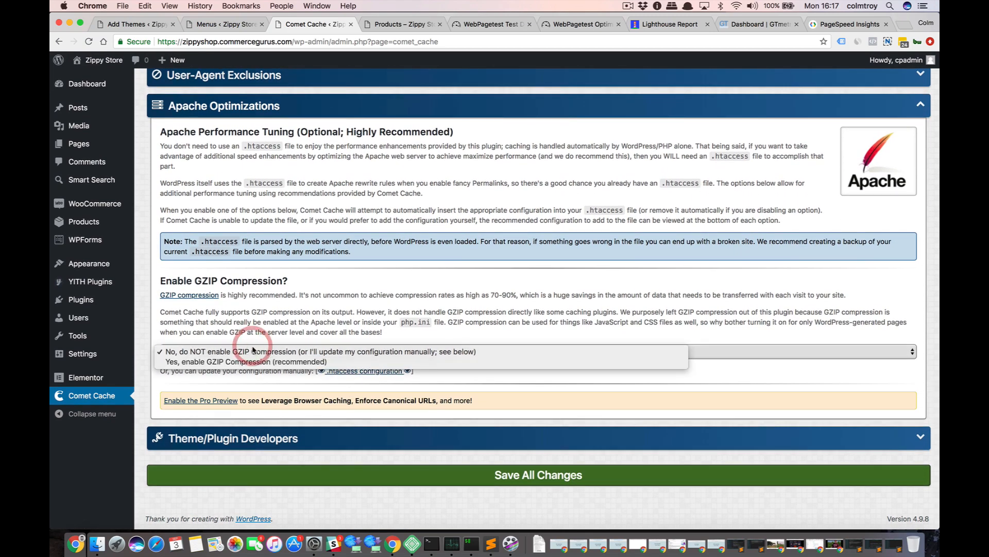
pyautogui.click(252, 361)
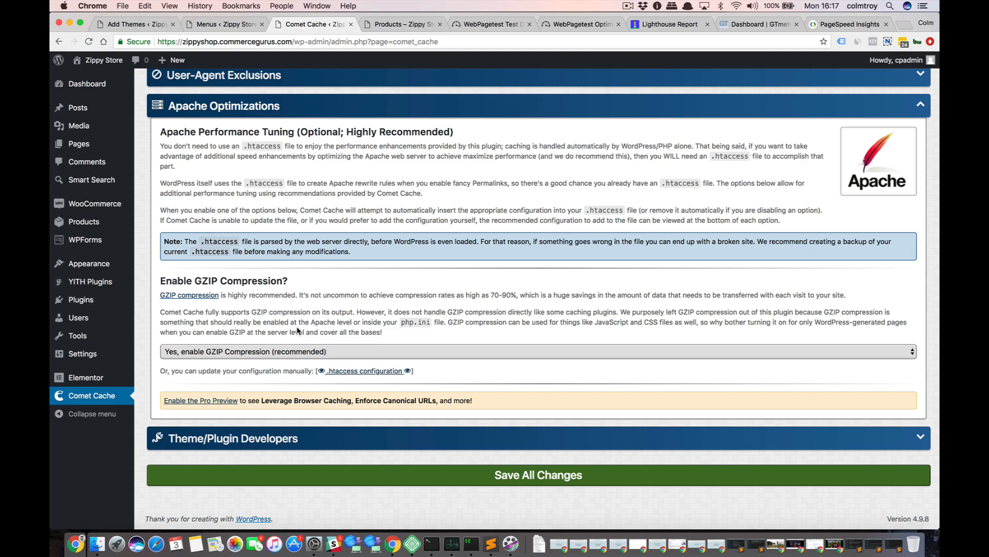
# Check that "Yes, enable Comet Cache" is selected in the basic configuration and save all plugin changes.
pyautogui.scroll(10, 384, 342)
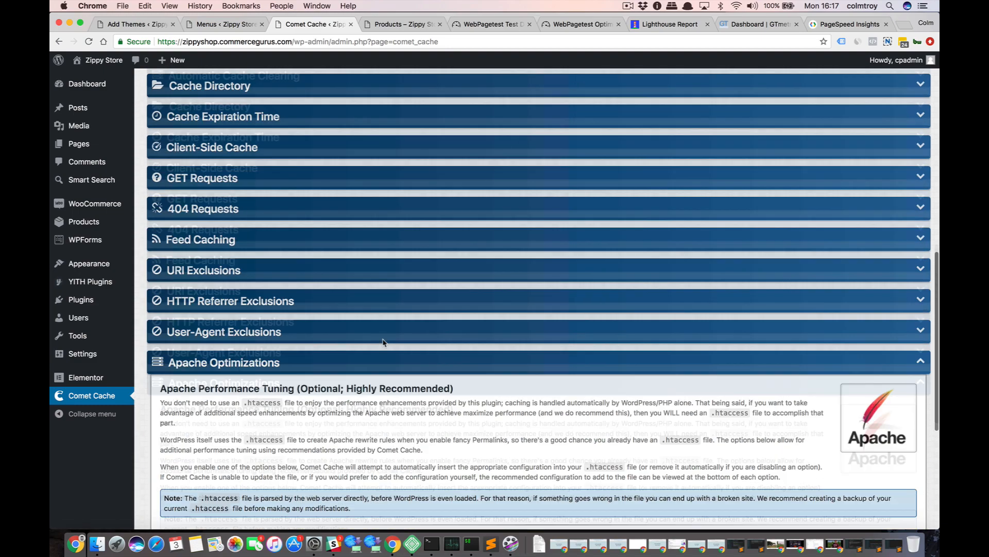
pyautogui.scroll(6, 384, 342)
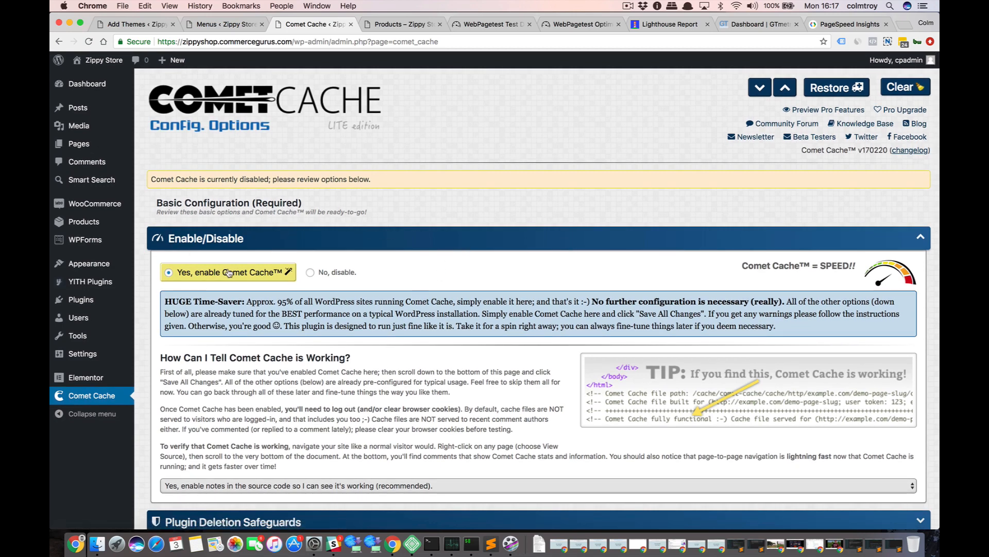
pyautogui.scroll(-15, 230, 273)
pyautogui.scroll(-5, 229, 273)
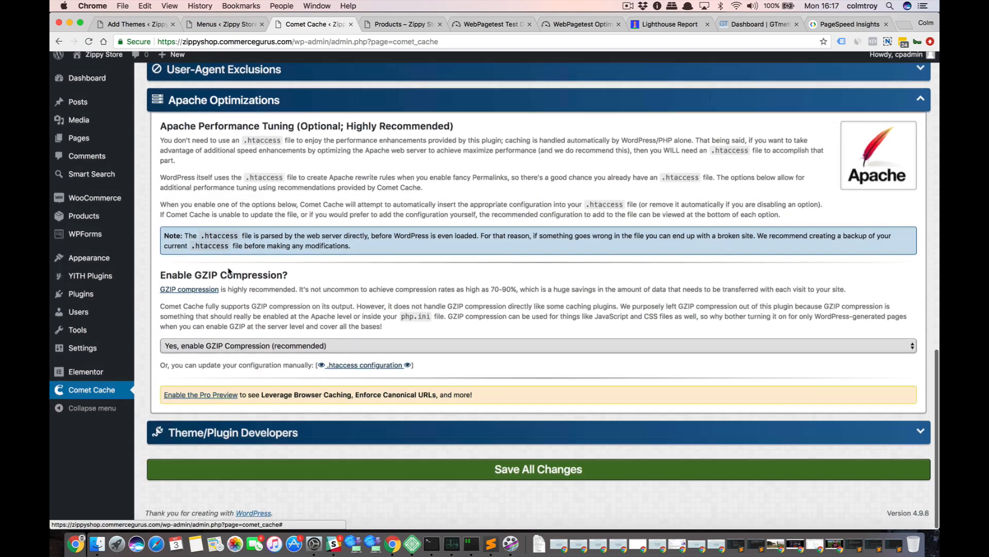
pyautogui.click(487, 483)
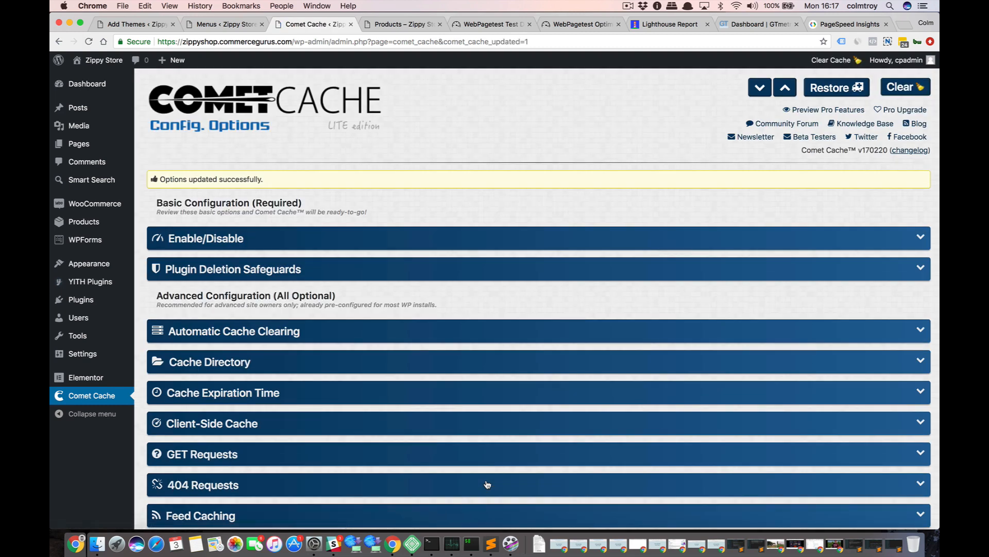
# Open the store's home page, zippyshop.commercegurus.com, in a new incognito window.
pyautogui.press('shift+super+n')
pyautogui.write('z')
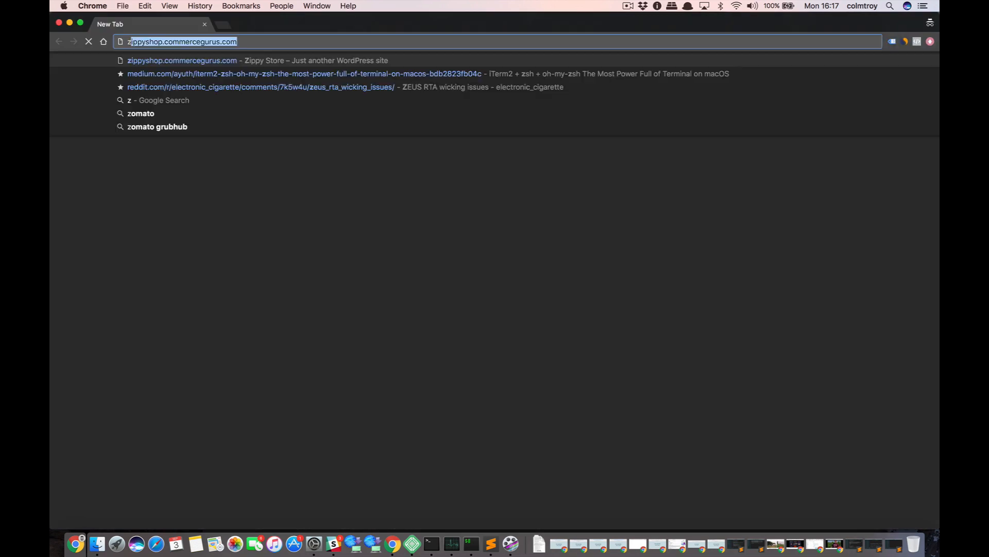
pyautogui.write('ip')
pyautogui.press('Return')
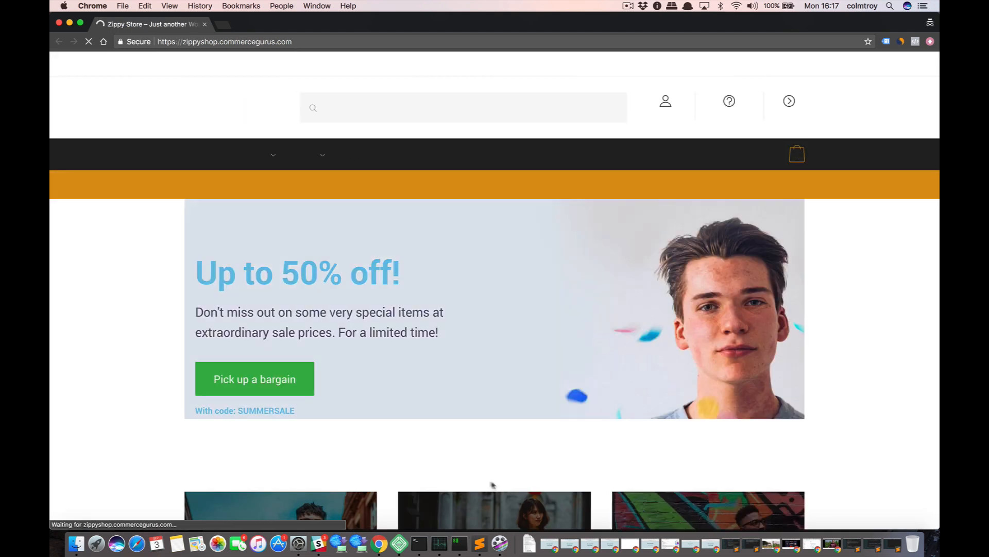
# View the home page's source and check the Comet Cache comments at its end, including the cache file path, and close the source view.
pyautogui.rightClick(133, 259)
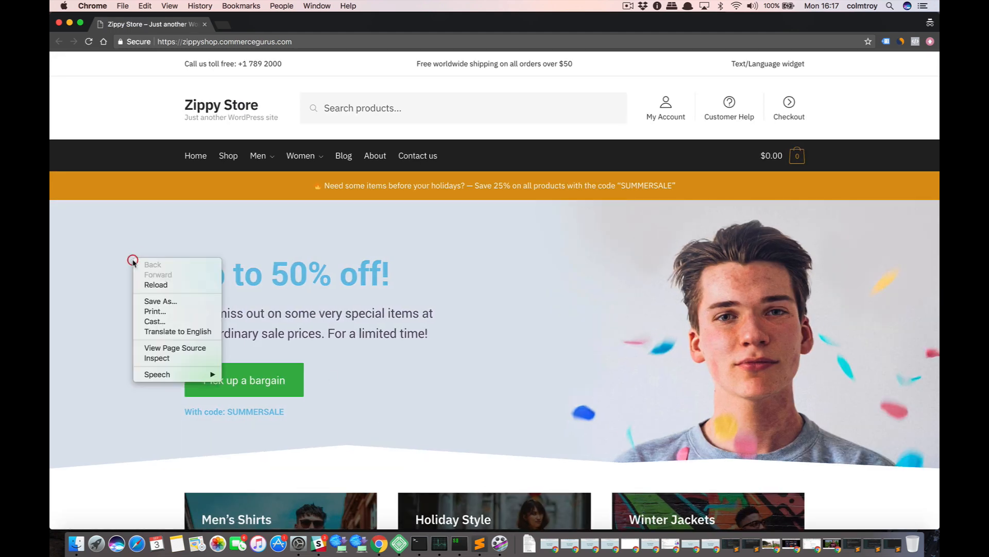
pyautogui.click(157, 347)
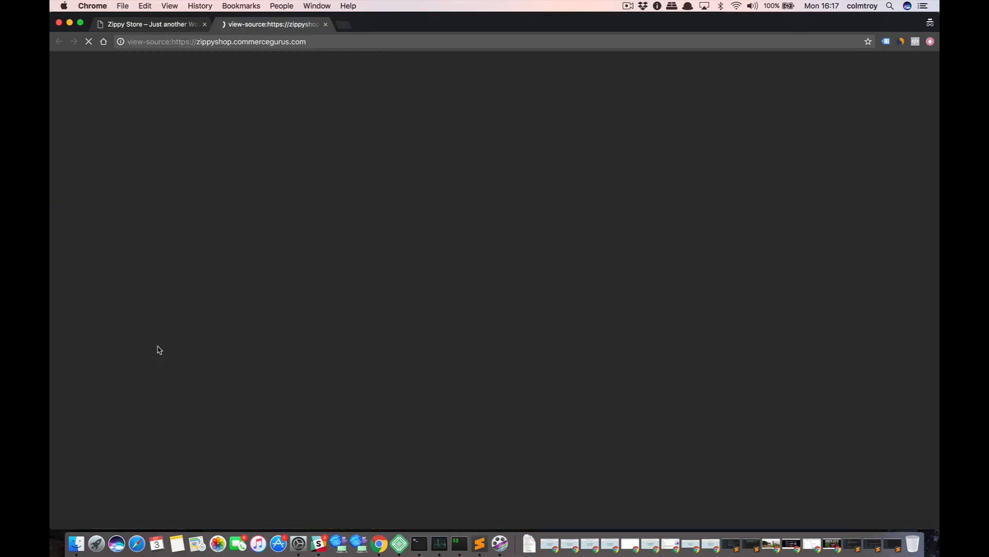
pyautogui.scroll(-20, 612, 219)
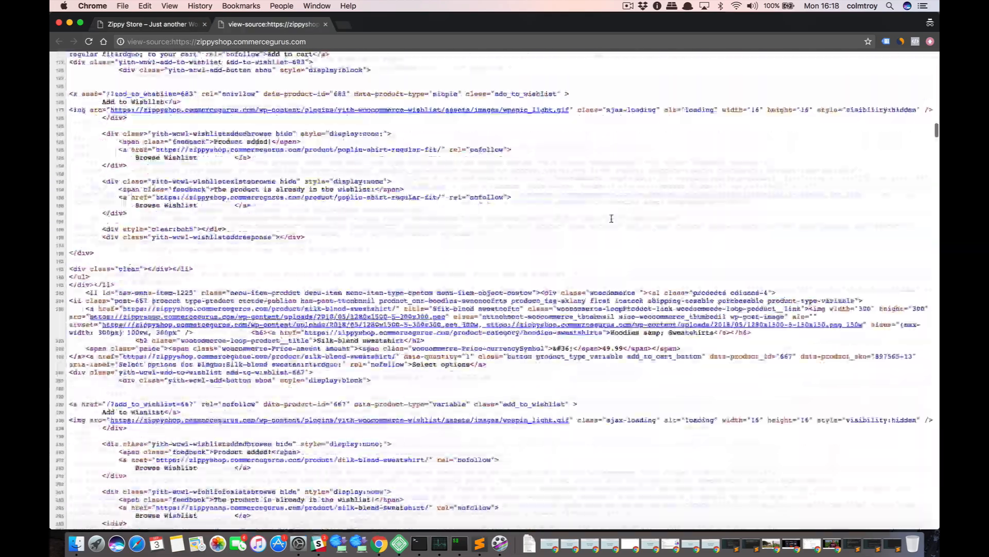
pyautogui.scroll(-20, 611, 218)
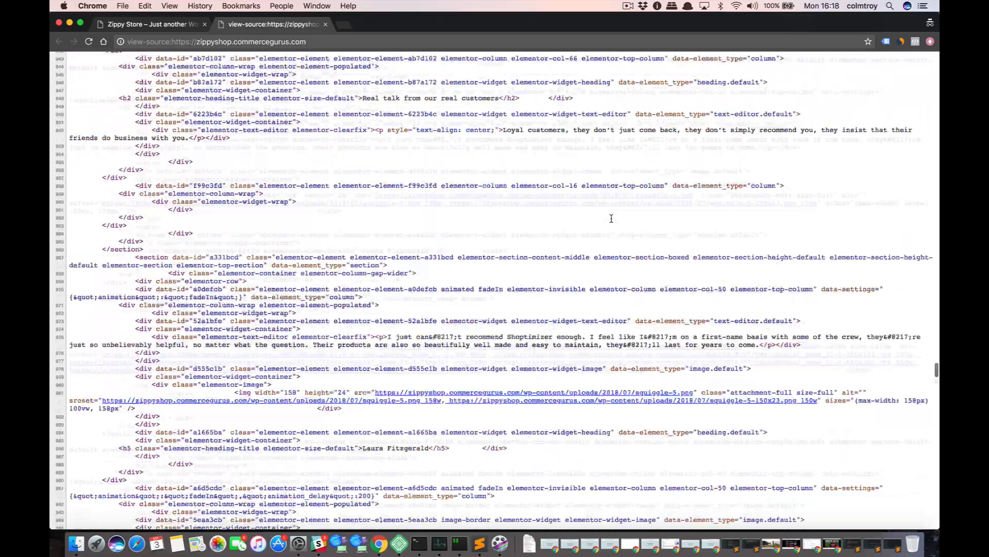
pyautogui.scroll(-20, 612, 219)
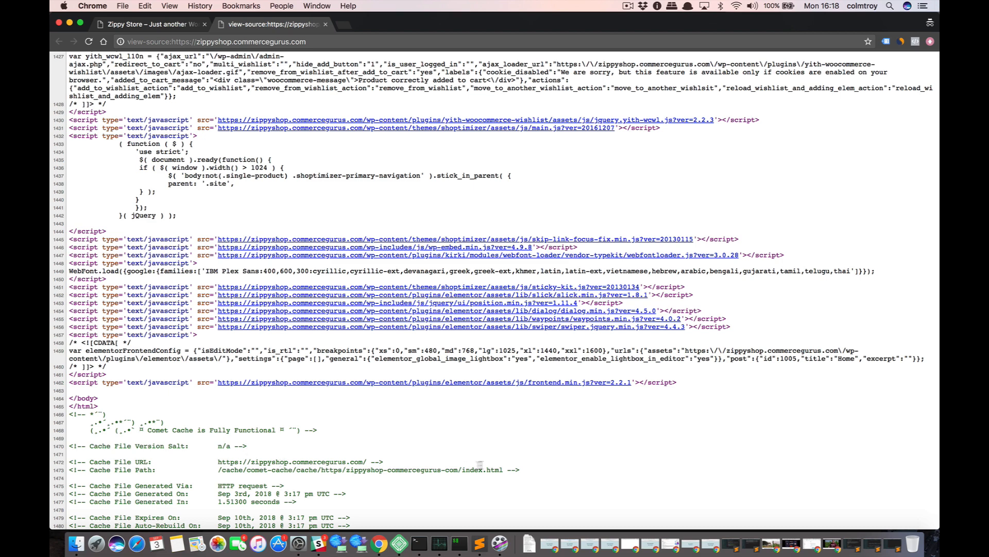
pyautogui.moveTo(503, 470); pyautogui.dragTo(197, 470)
pyautogui.click(266, 489)
pyautogui.press('super+w')
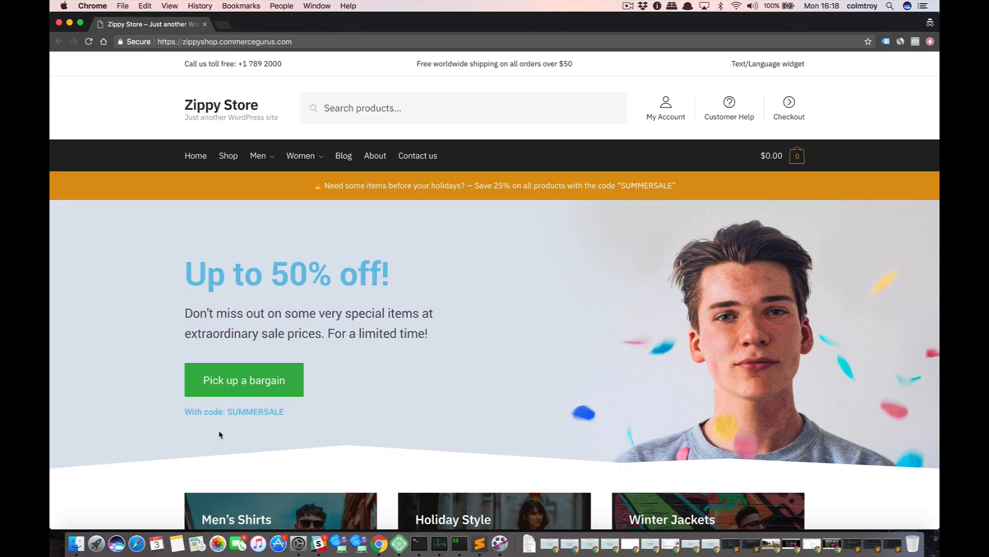
pyautogui.press('super+w')
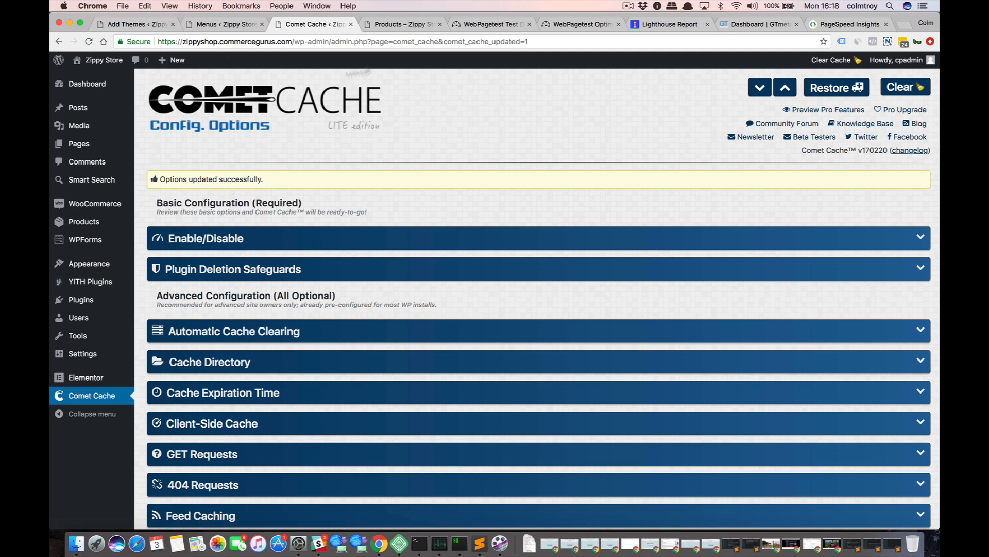
# Re-run the WebPageTest performance test for the store from the existing result's summary.
pyautogui.click(489, 24)
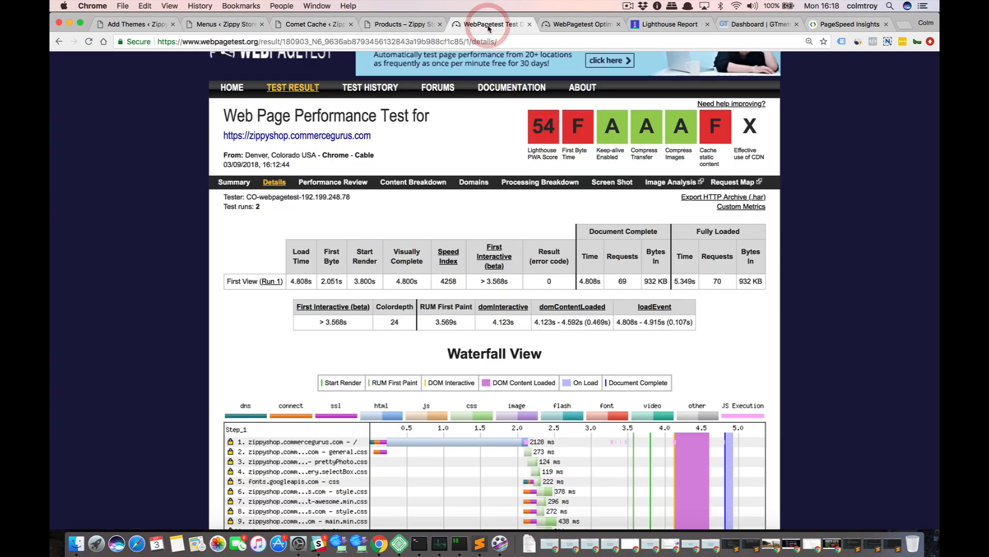
pyautogui.click(230, 183)
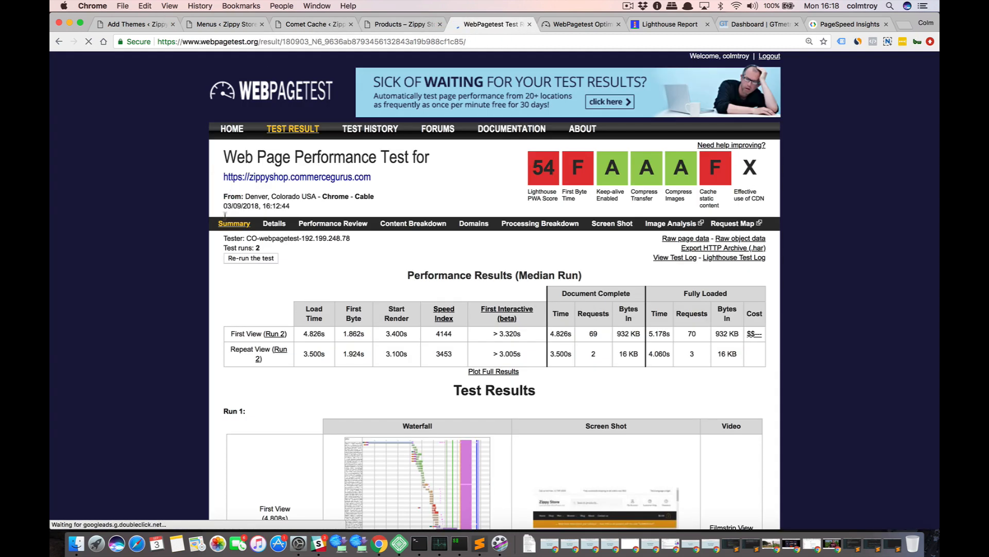
pyautogui.click(252, 259)
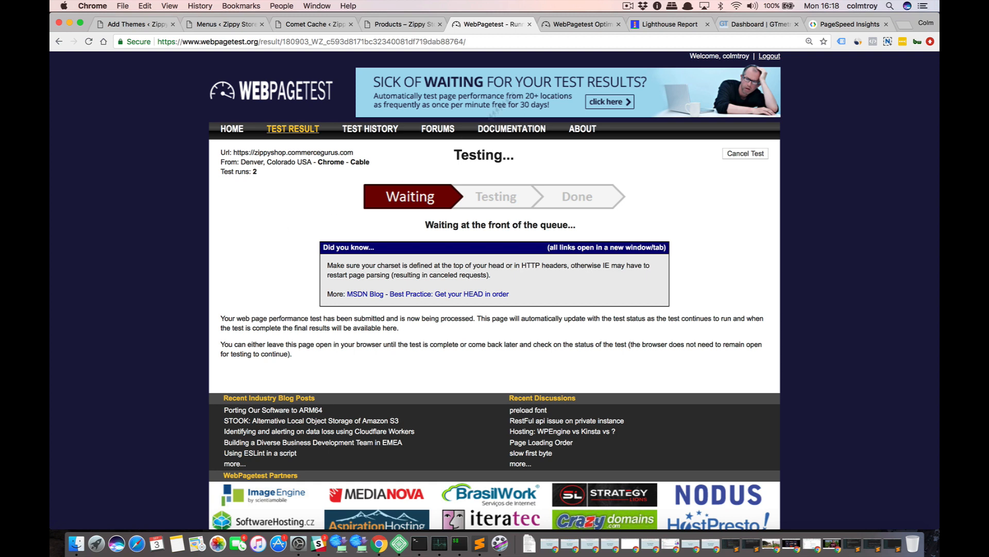
pyautogui.click(628, 6)
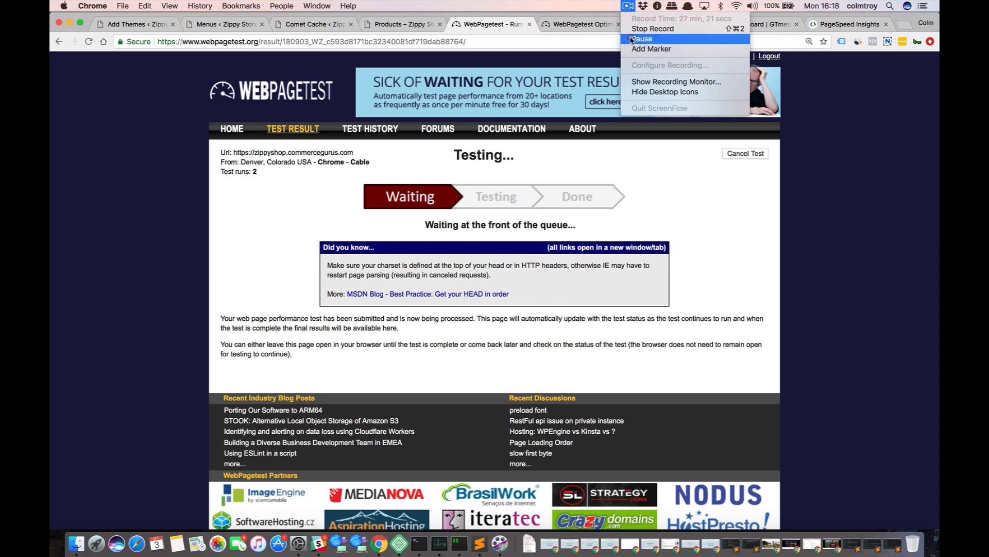
pyautogui.click(631, 38)
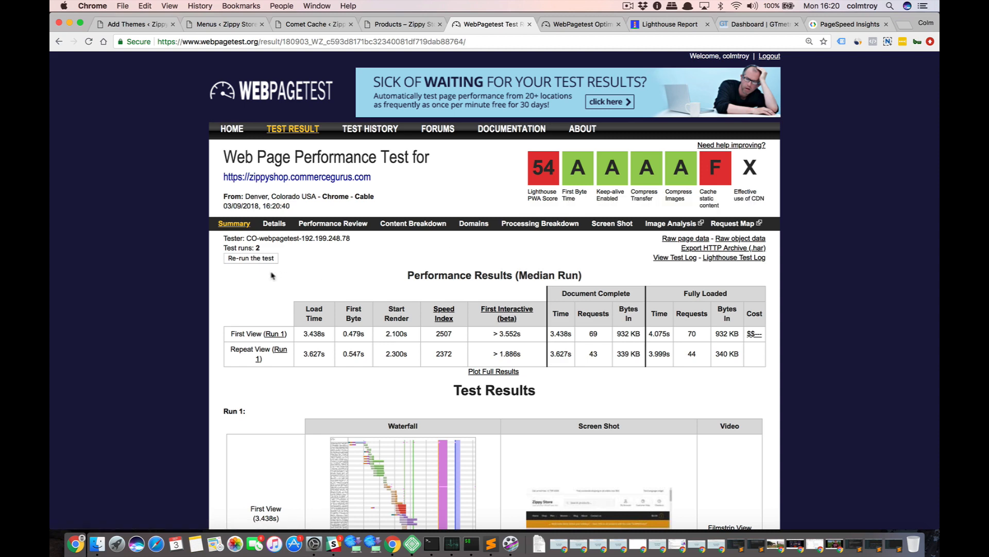
# Examine the details of the new WebPageTest result, including the timing tables, grades and the full waterfall view.
pyautogui.click(274, 225)
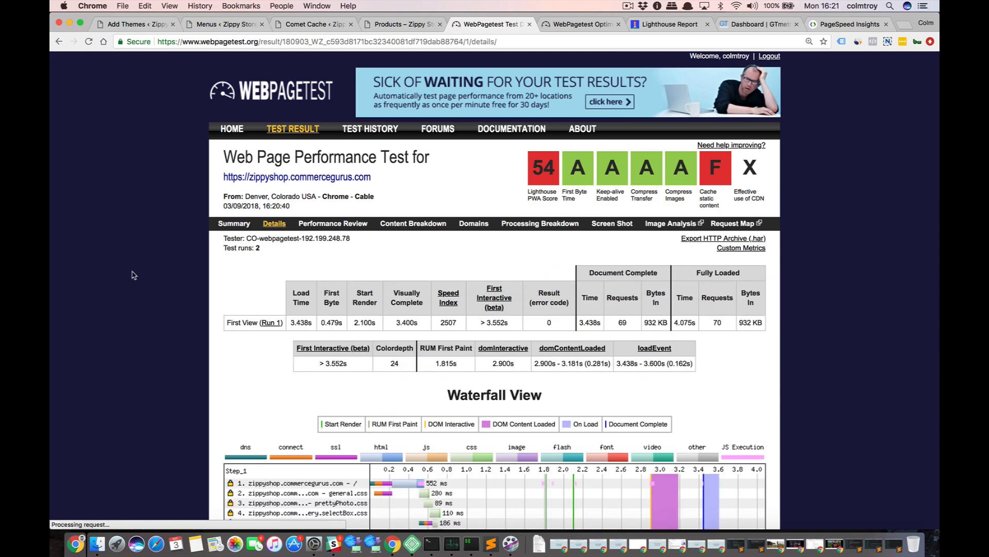
pyautogui.scroll(-1, 133, 276)
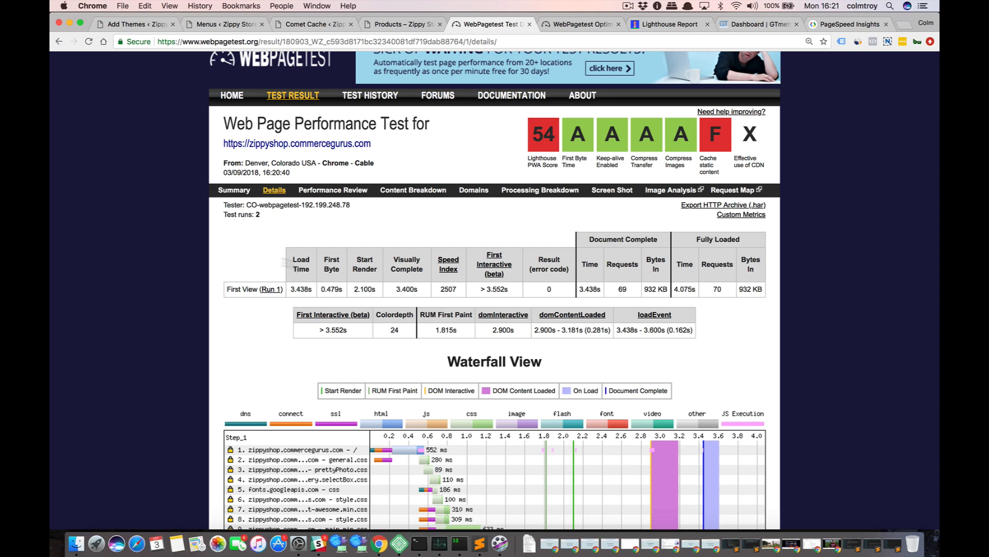
pyautogui.scroll(-2, 202, 253)
pyautogui.scroll(-5, 202, 253)
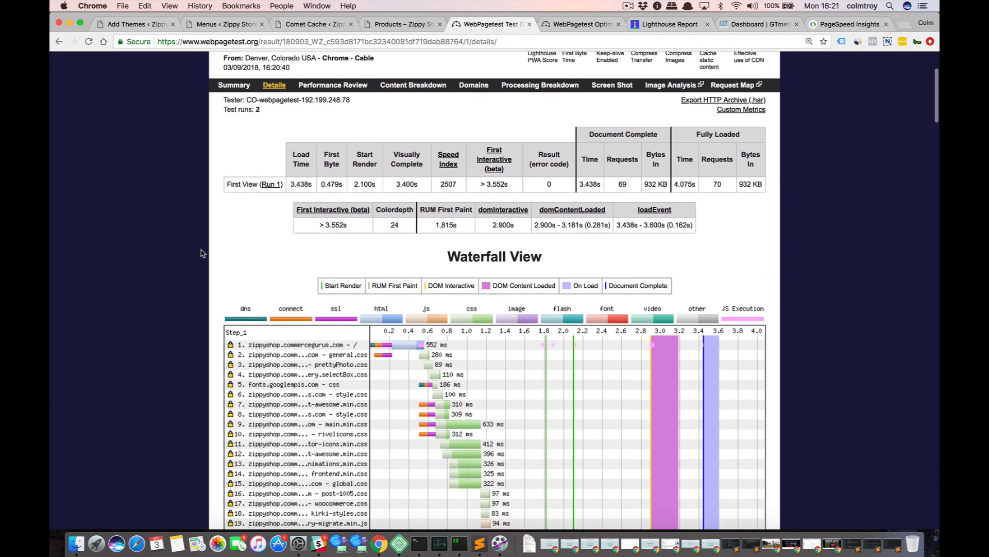
pyautogui.scroll(4, 202, 253)
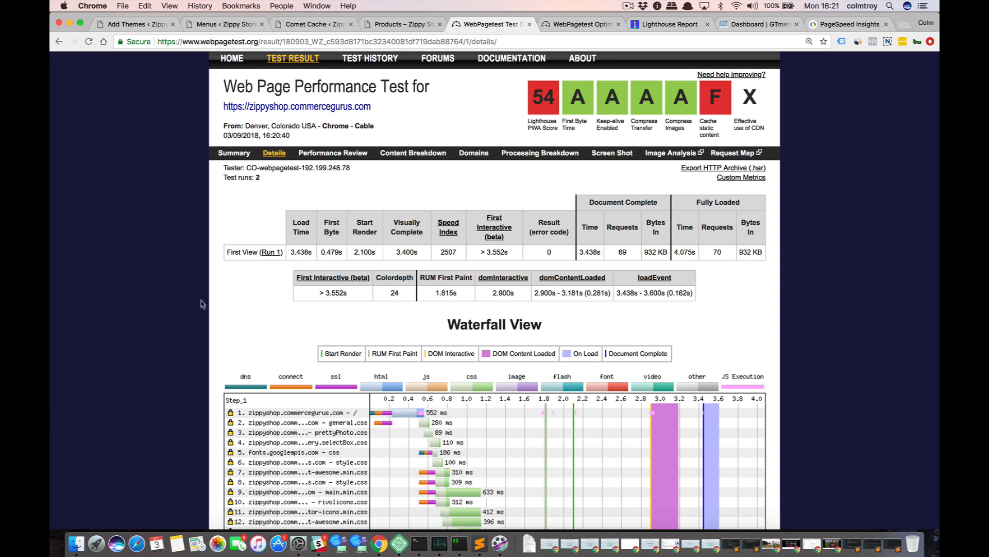
pyautogui.scroll(-5, 203, 316)
pyautogui.scroll(-12, 203, 317)
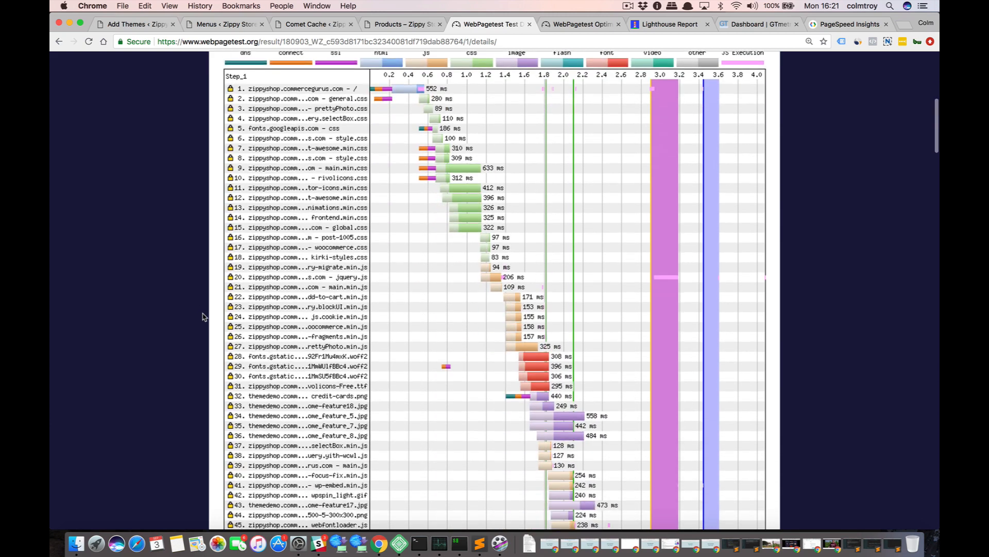
pyautogui.scroll(-5, 203, 317)
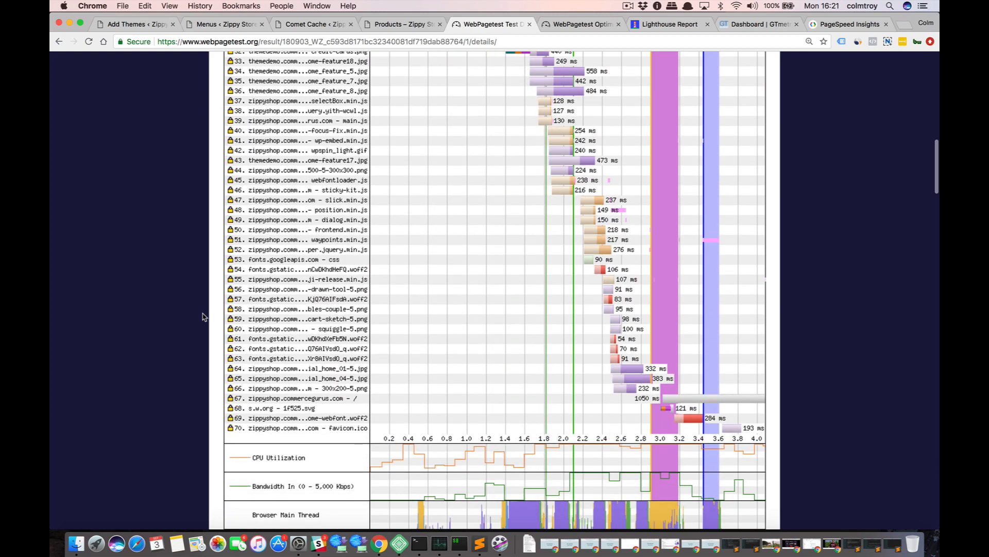
pyautogui.scroll(20, 202, 317)
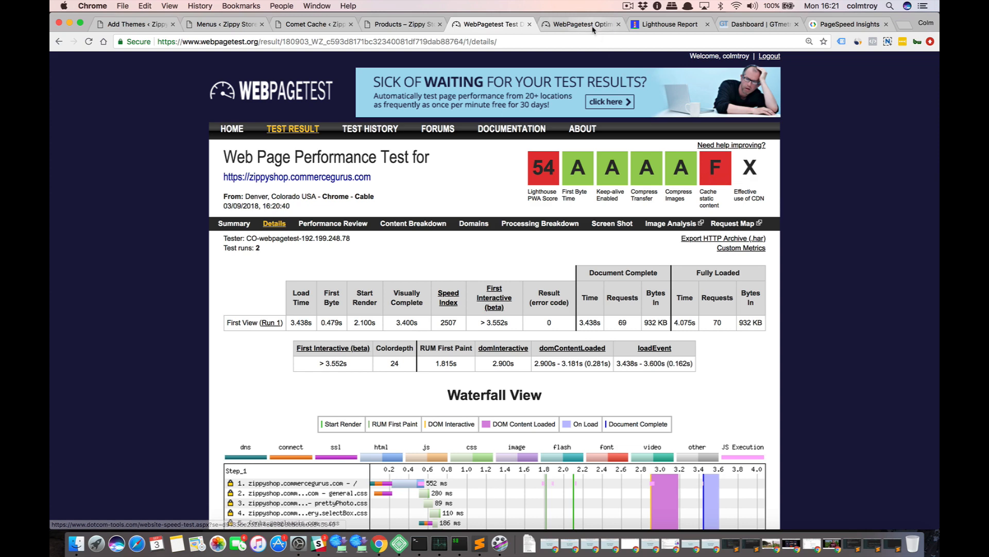
# Expand Comet Cache's Apache Optimizations section and review the GZIP compression and .htaccess tuning options.
pyautogui.click(328, 24)
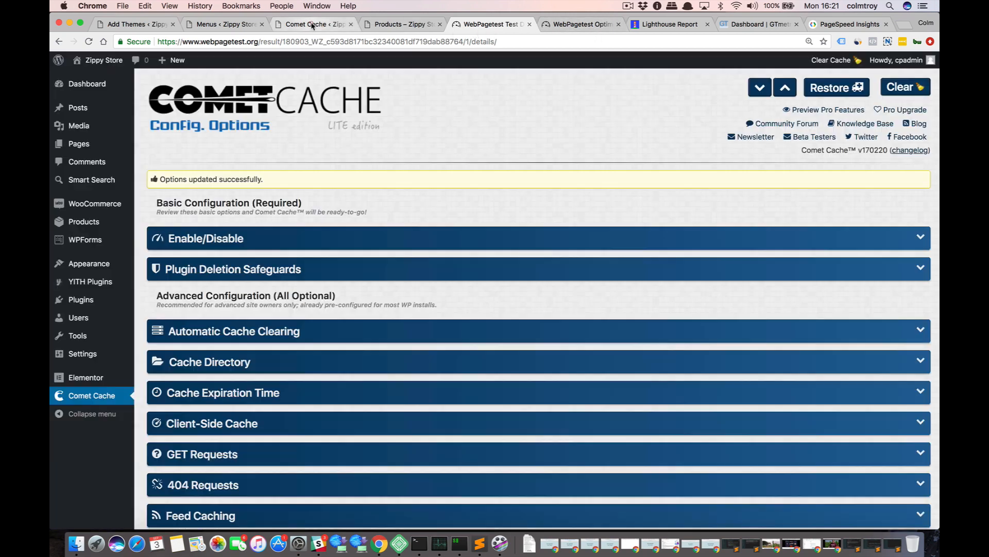
pyautogui.scroll(-5, 297, 348)
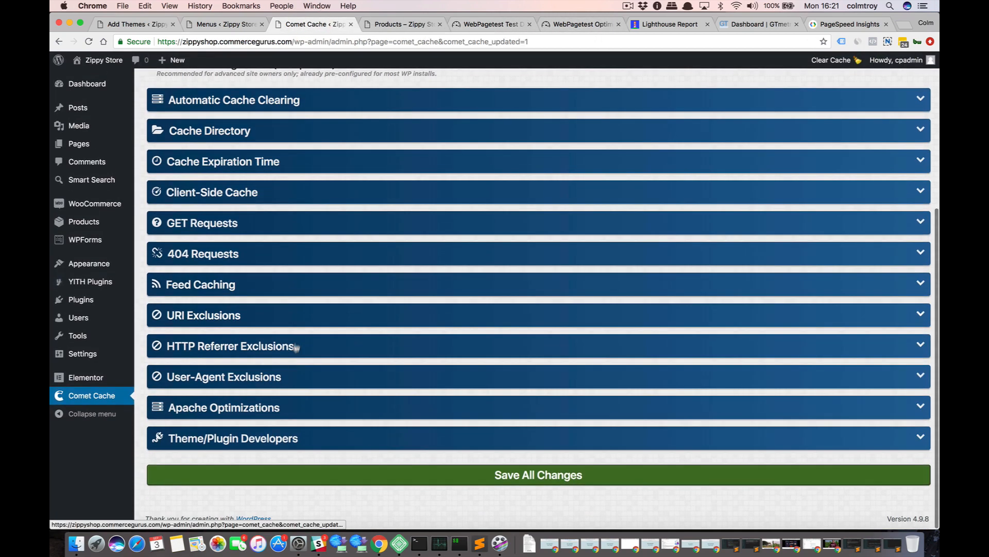
pyautogui.click(283, 405)
pyautogui.scroll(-5, 283, 399)
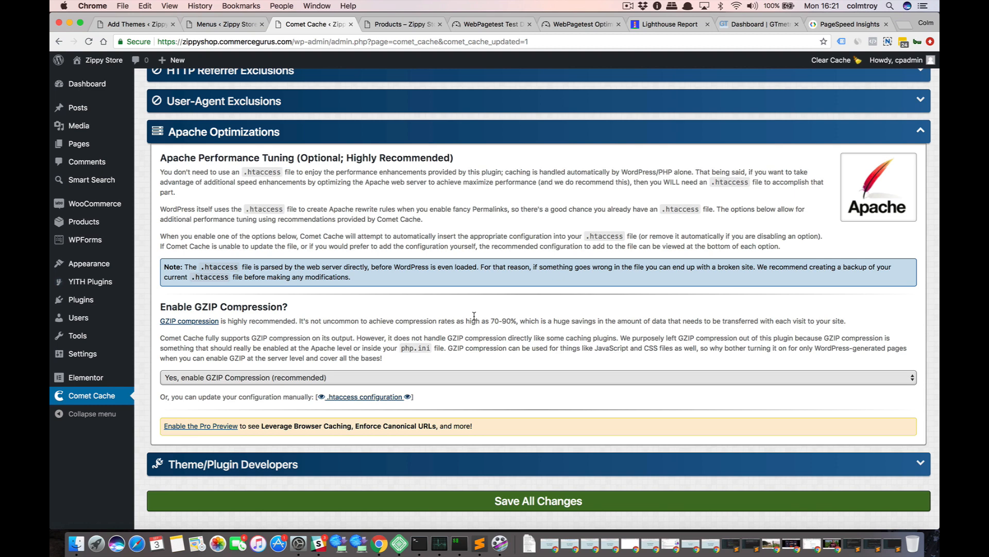
# Switch to Sublime Text and copy the block from "# START EXPIRES CACHING #" to "# END EXPIRES CACHING #".
pyautogui.press('super+Tab')
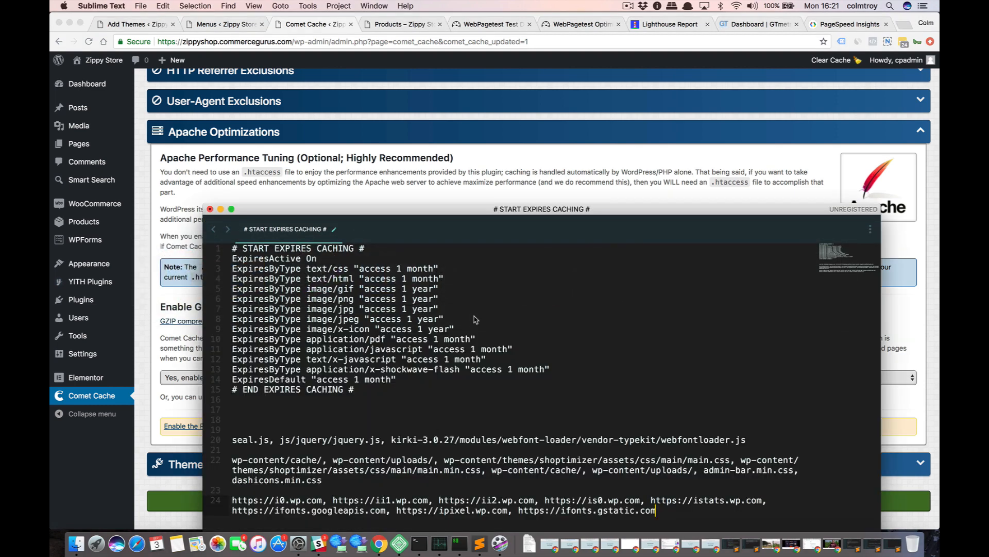
pyautogui.moveTo(354, 389); pyautogui.dragTo(226, 251)
pyautogui.press('super+c')
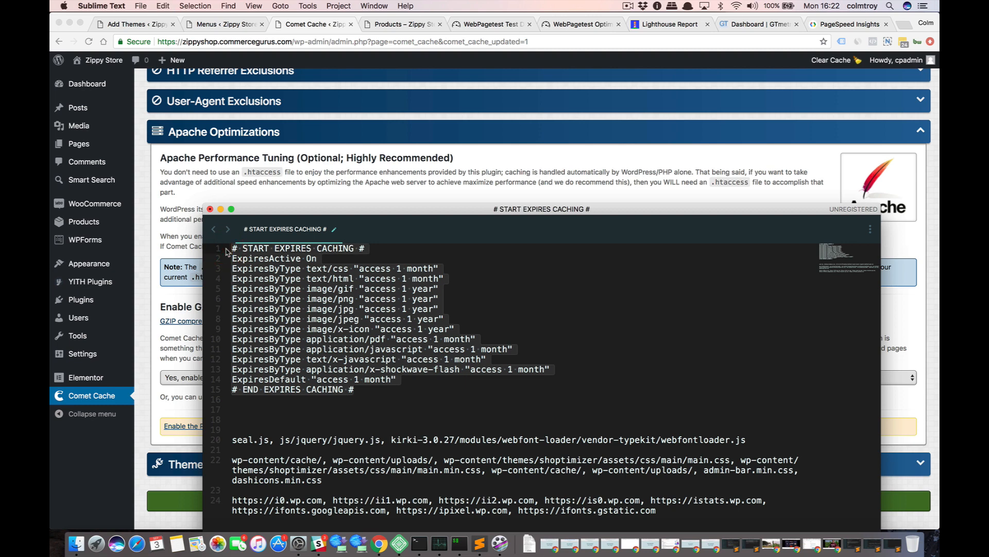
# Switch back to Chrome, close the incognito store window, and bring up the site's .htaccess file in the cPanel File Manager editor.
pyautogui.press('super+Tab')
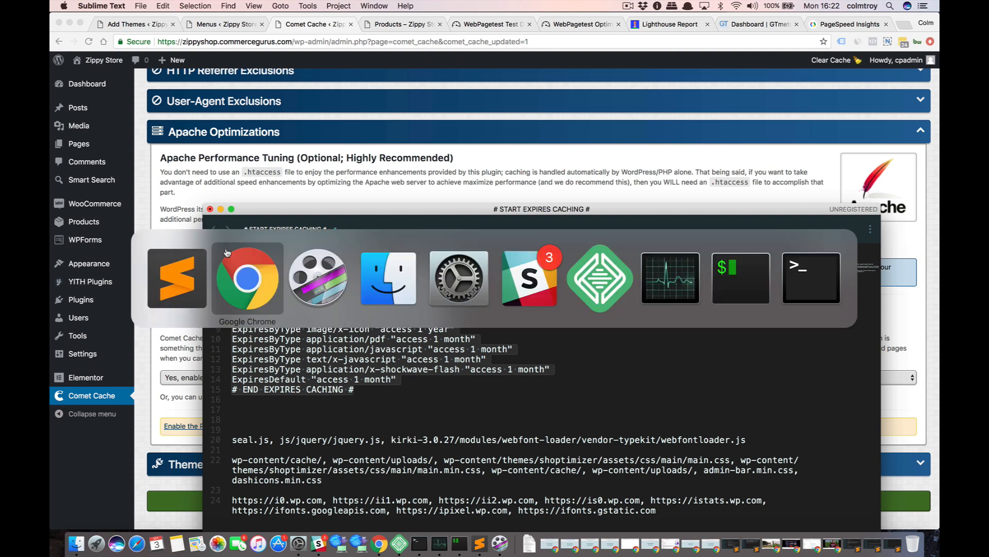
pyautogui.press('super+grave')
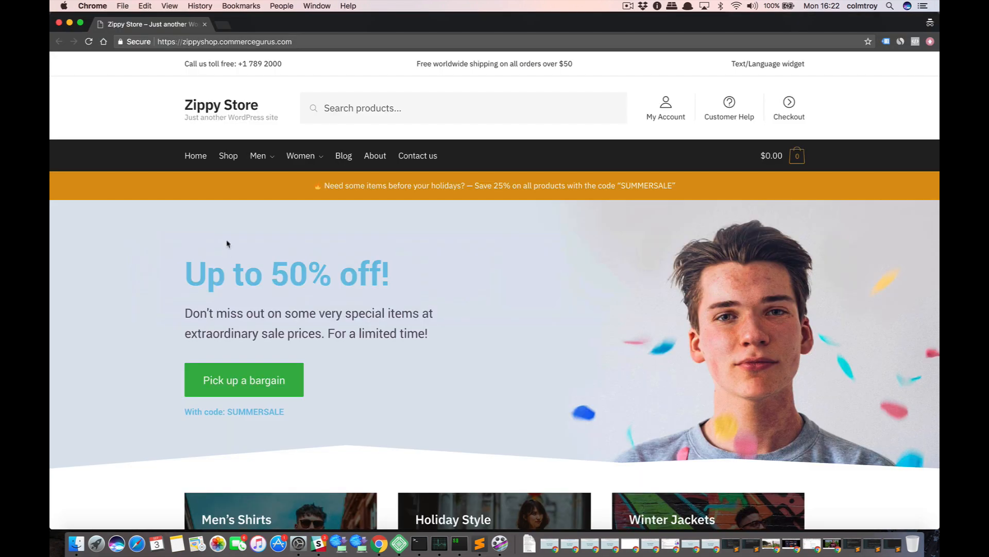
pyautogui.press('super+w')
pyautogui.press('super+grave')
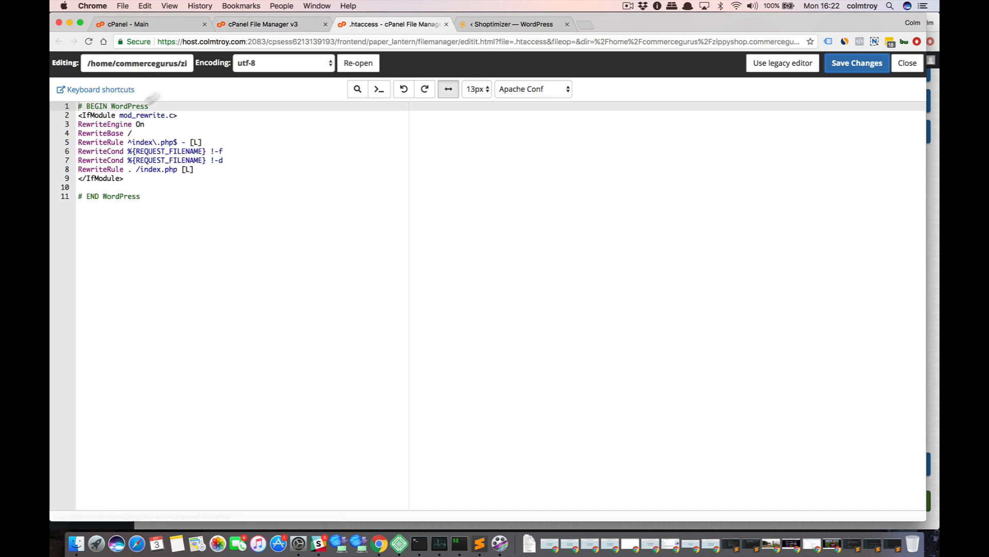
pyautogui.click(262, 27)
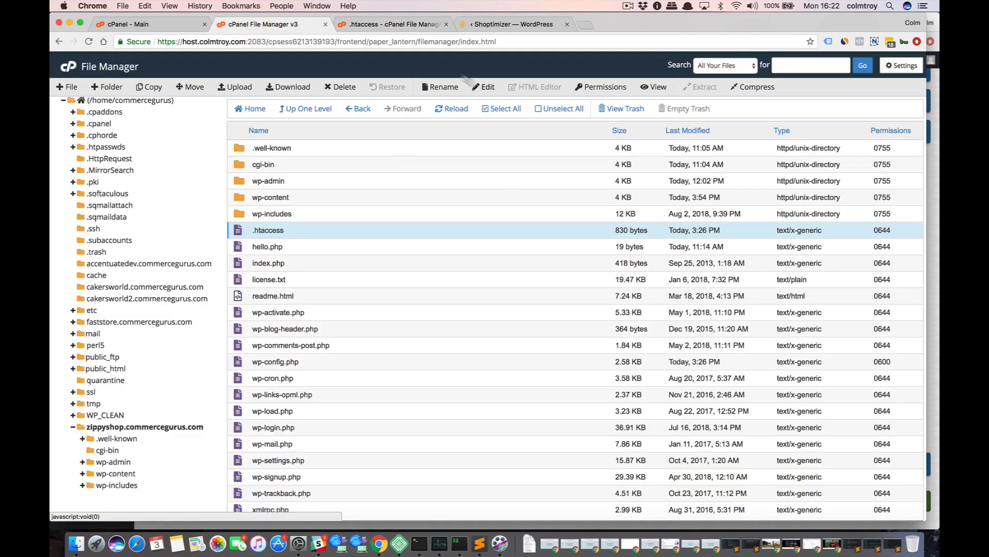
pyautogui.click(402, 30)
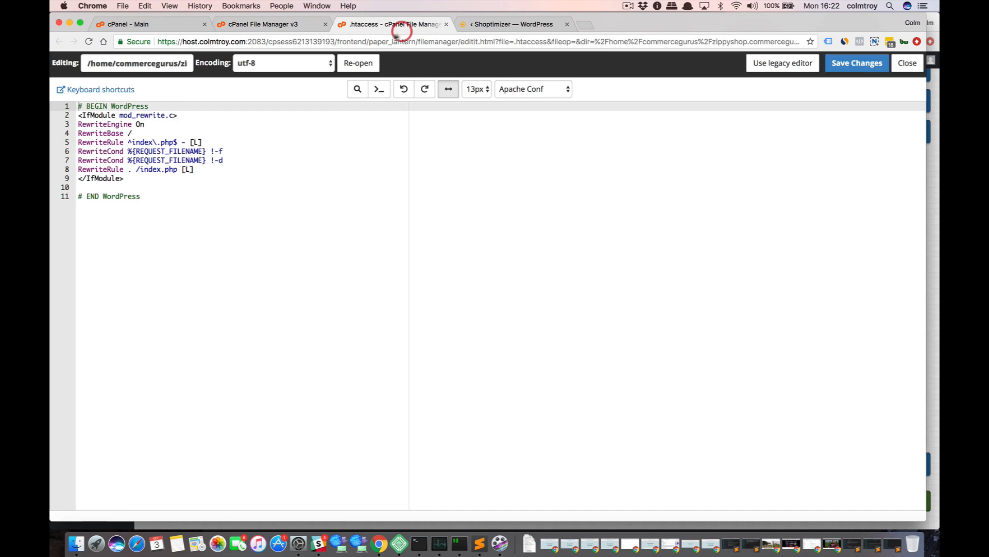
# Paste the expires caching block above "# BEGIN WordPress" in .htaccess, followed by blank lines, and review its text/css and text/html rules.
pyautogui.click(81, 107)
pyautogui.press('Return')
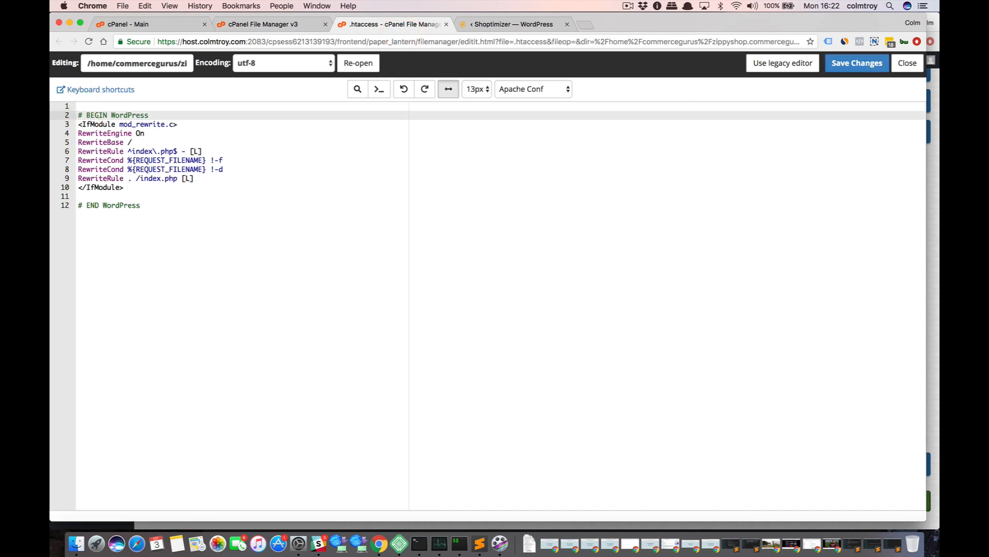
pyautogui.press('Up')
pyautogui.press('super+v')
pyautogui.press('Return')
pyautogui.press('Return')
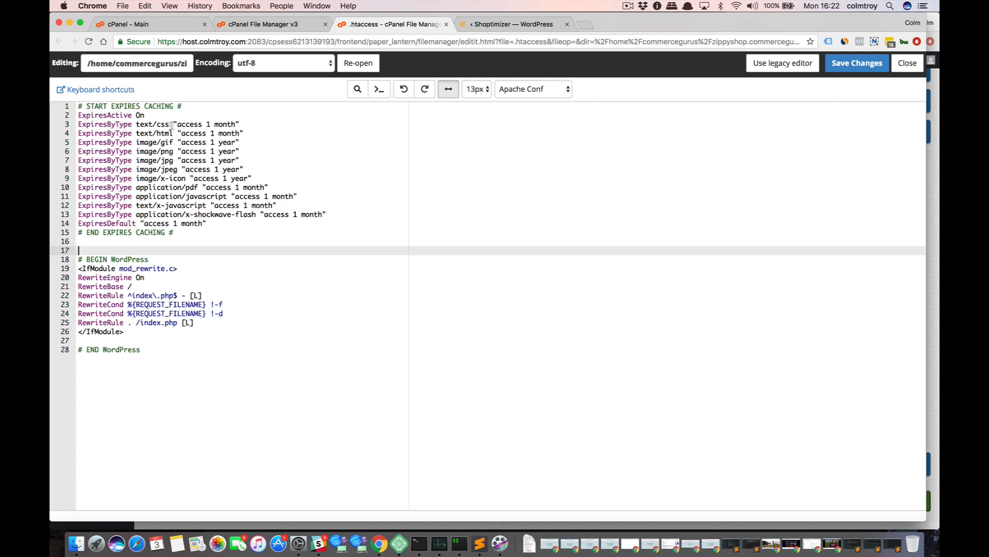
pyautogui.moveTo(186, 124); pyautogui.dragTo(207, 124)
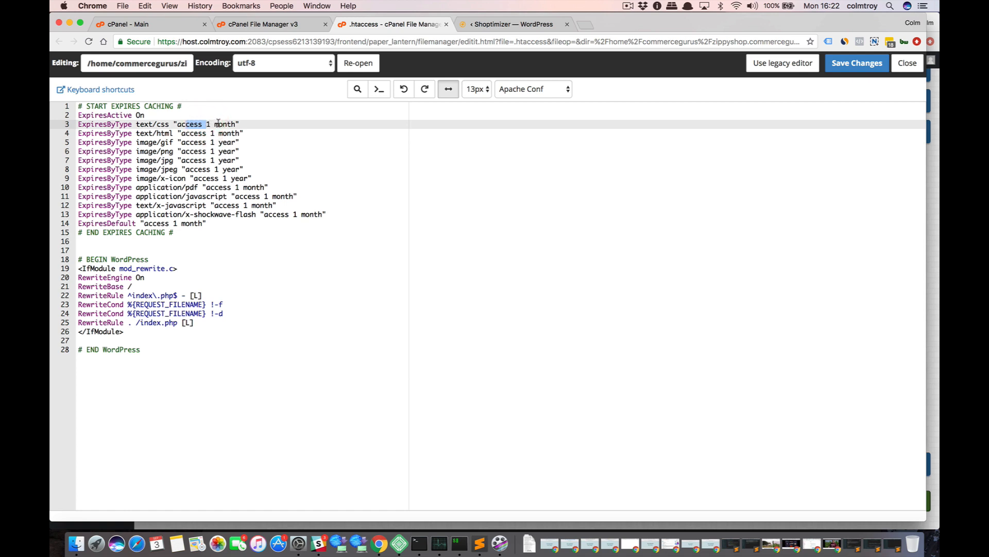
pyautogui.click(216, 124)
pyautogui.click(162, 133)
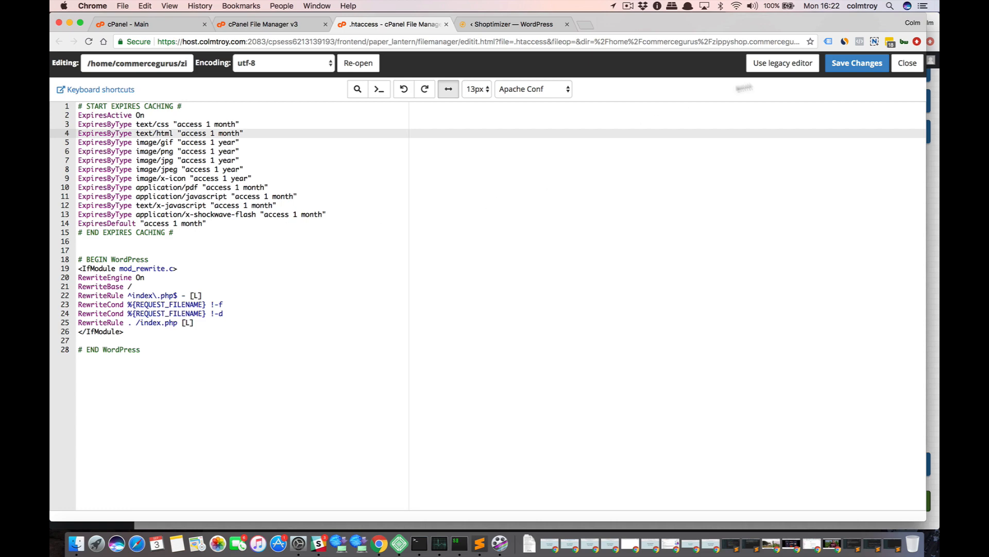
# Save the edited .htaccess file, and re-run the store's WebPageTest test from its results summary.
pyautogui.click(840, 64)
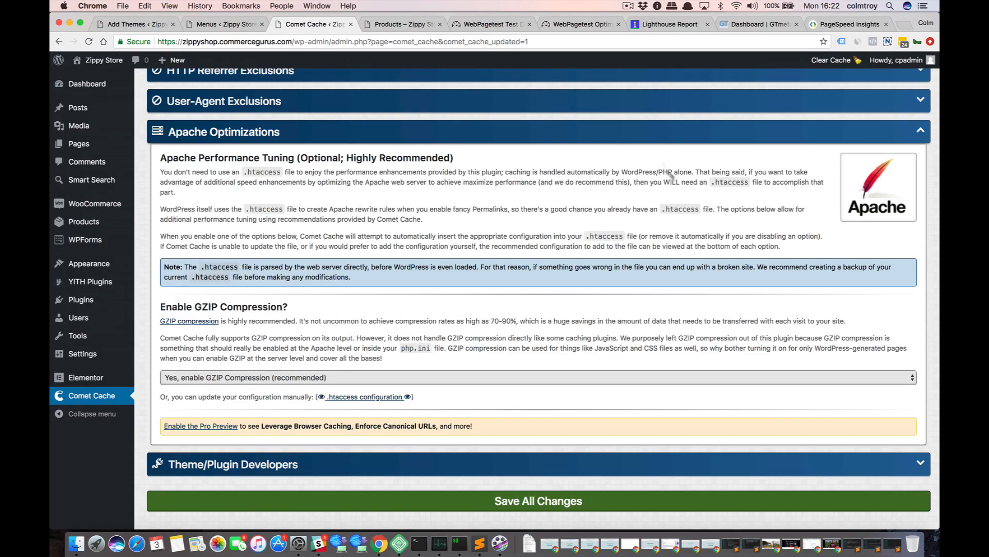
pyautogui.click(473, 29)
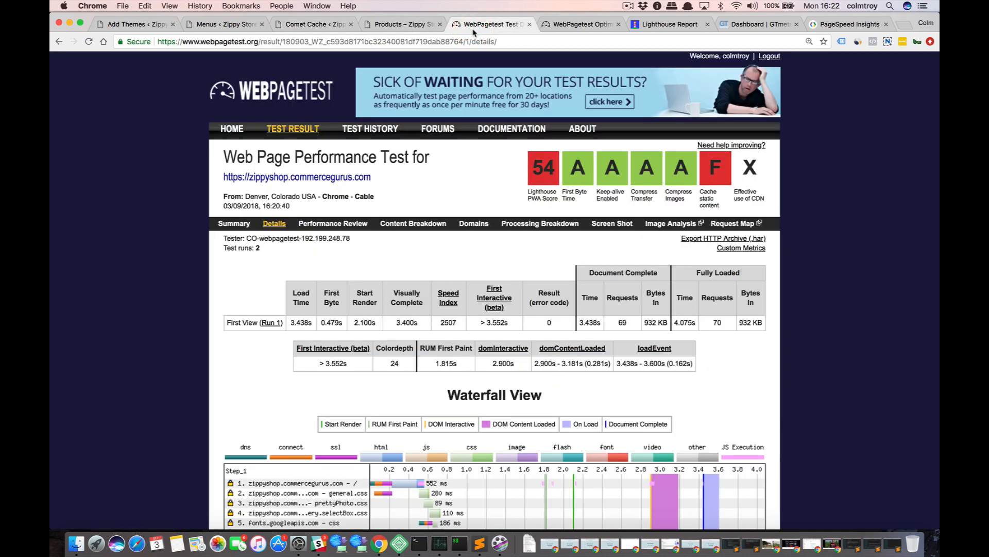
pyautogui.click(235, 224)
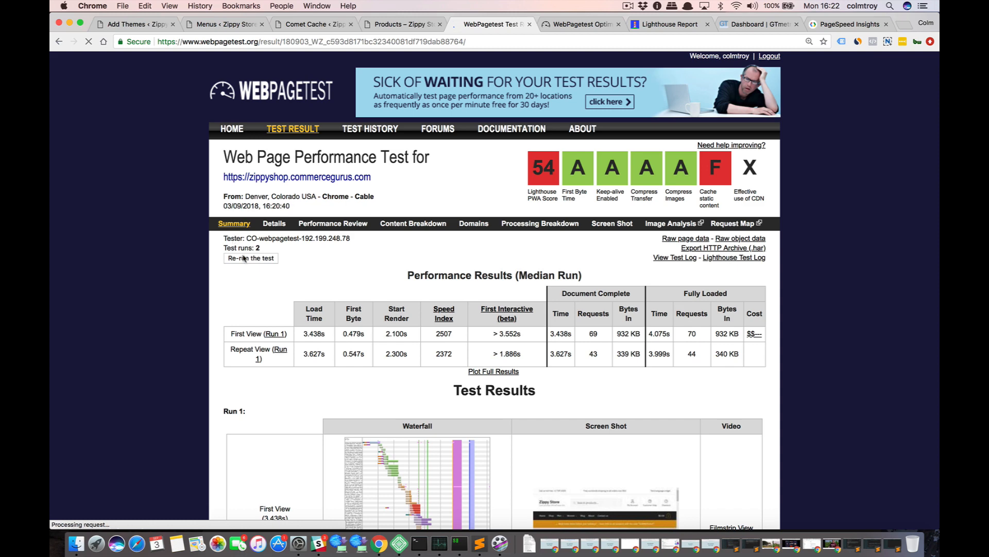
pyautogui.click(245, 259)
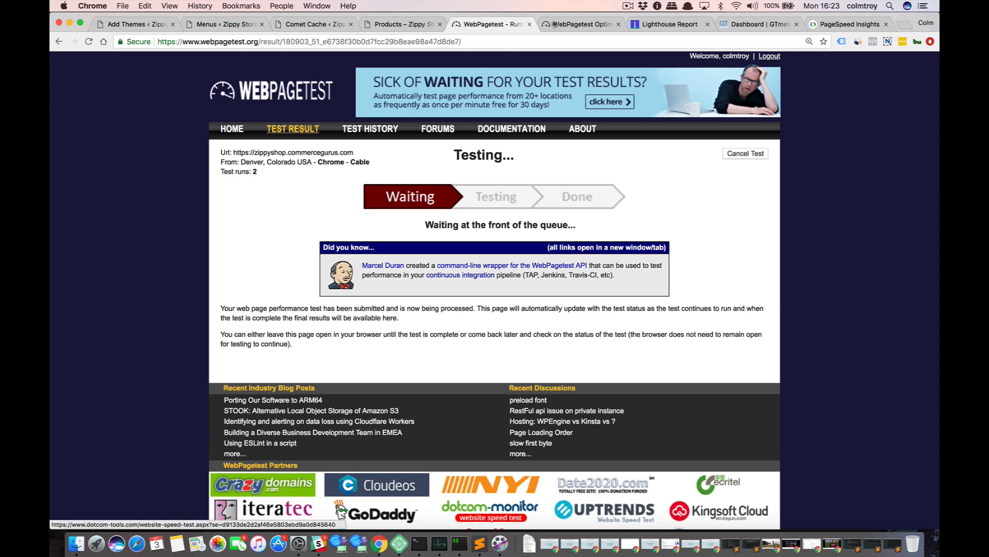
# Close the WebPageTest optimization and Lighthouse Report pages and bring up the GTmetrix dashboard.
pyautogui.click(619, 25)
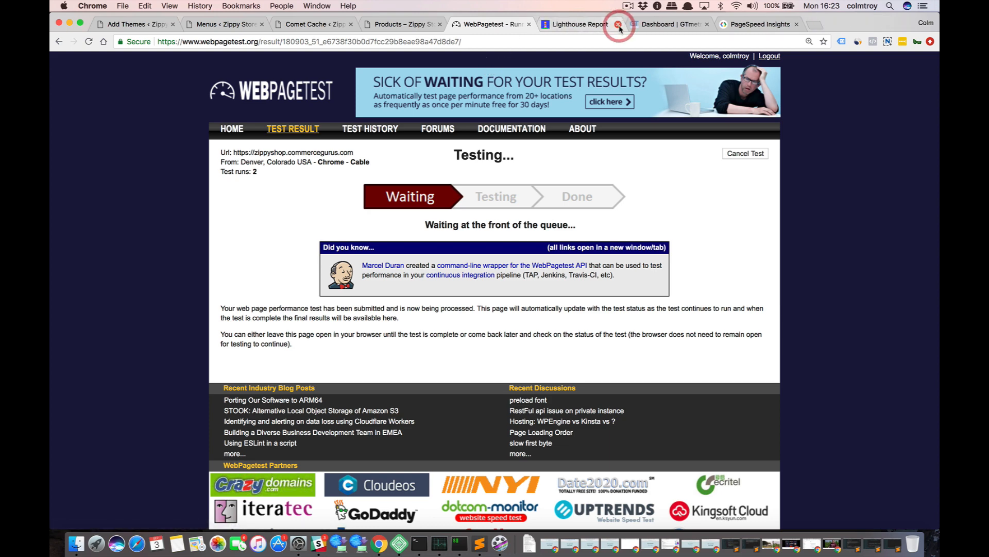
pyautogui.click(619, 24)
pyautogui.click(568, 26)
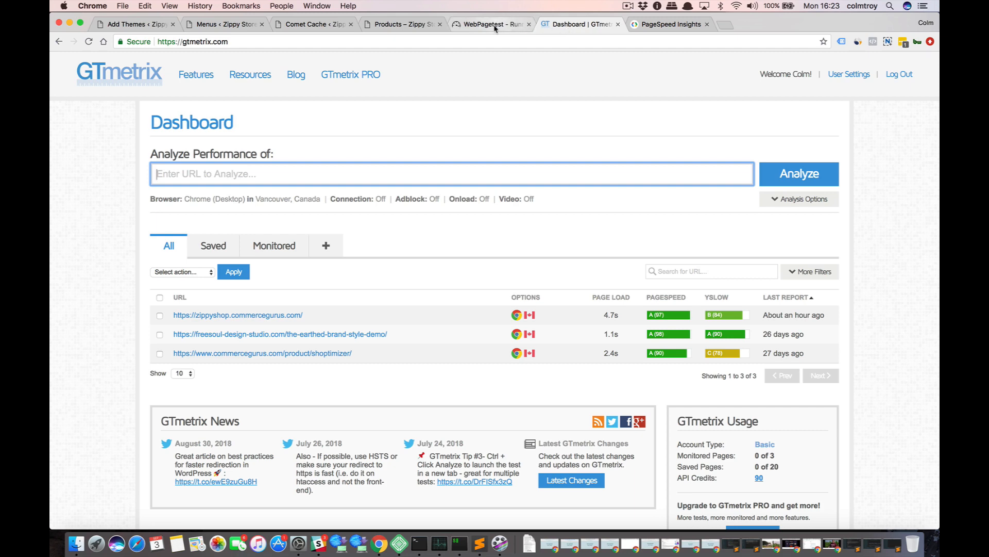
pyautogui.click(391, 25)
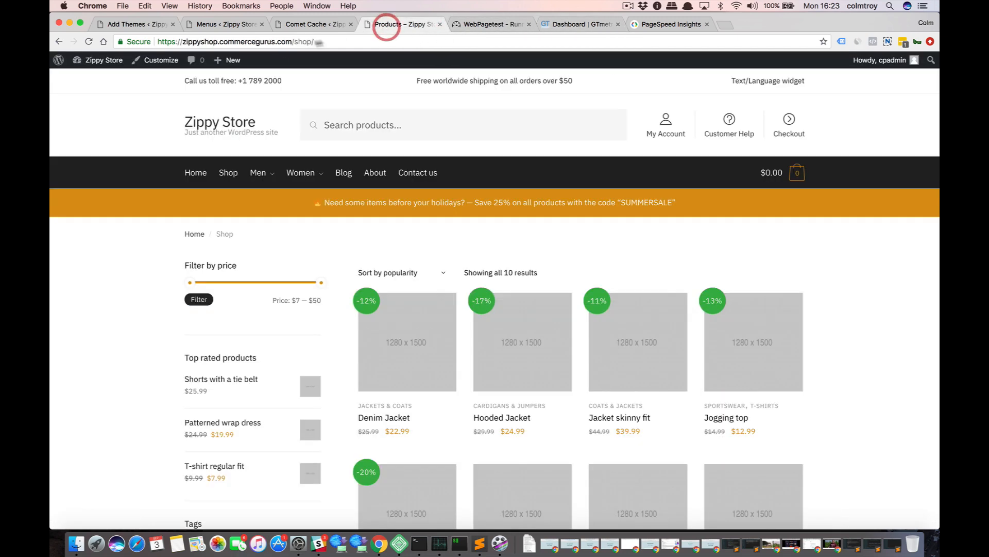
pyautogui.click(305, 42)
pyautogui.press('super+c')
pyautogui.click(317, 42)
pyautogui.hotkey('alt', 'shift', 'Left')
pyautogui.press('BackSpace')
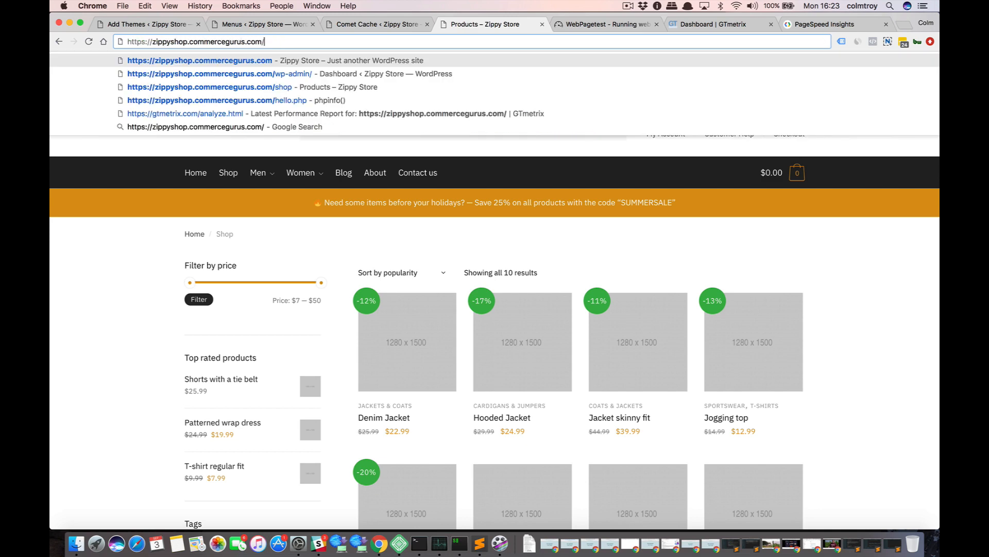
pyautogui.press('Escape')
pyautogui.click(711, 29)
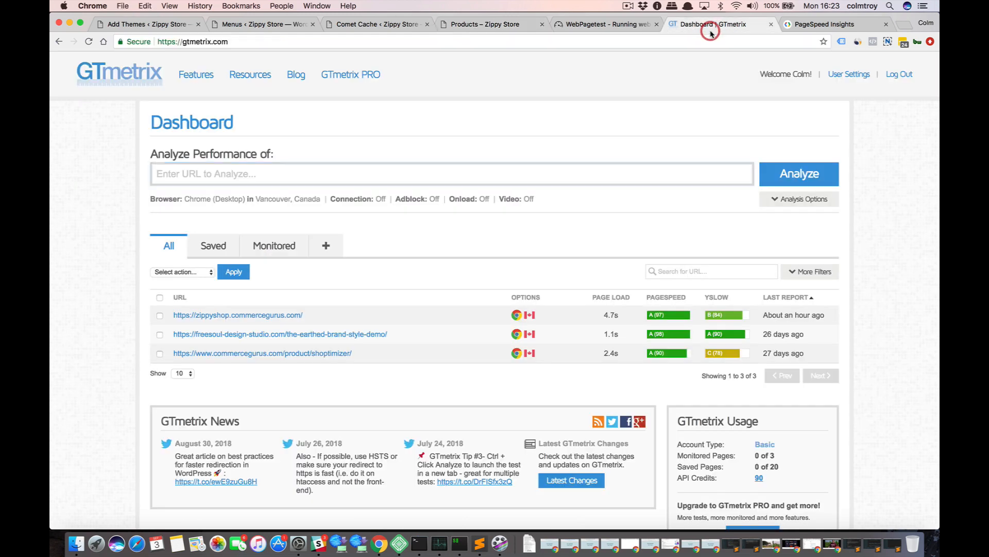
pyautogui.click(437, 163)
pyautogui.press('super+v')
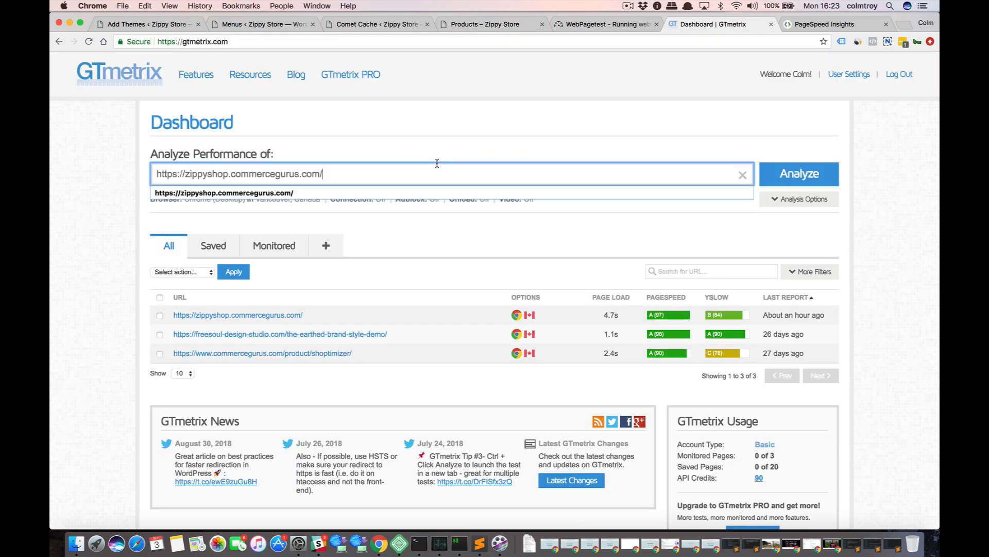
pyautogui.press('Return')
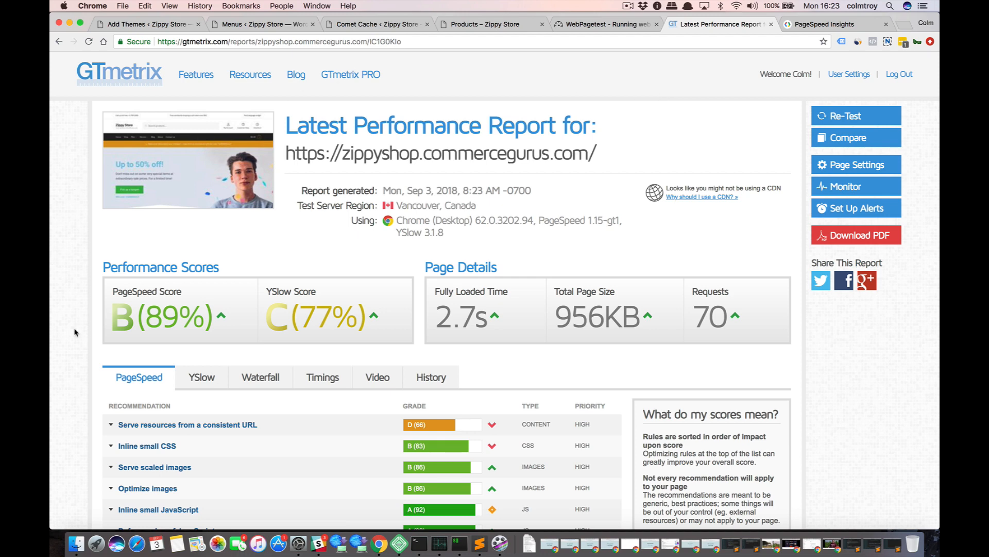
# Review the GTmetrix report's performance scores and page details, and check the progress of the WebPageTest run.
pyautogui.scroll(-2, 194, 260)
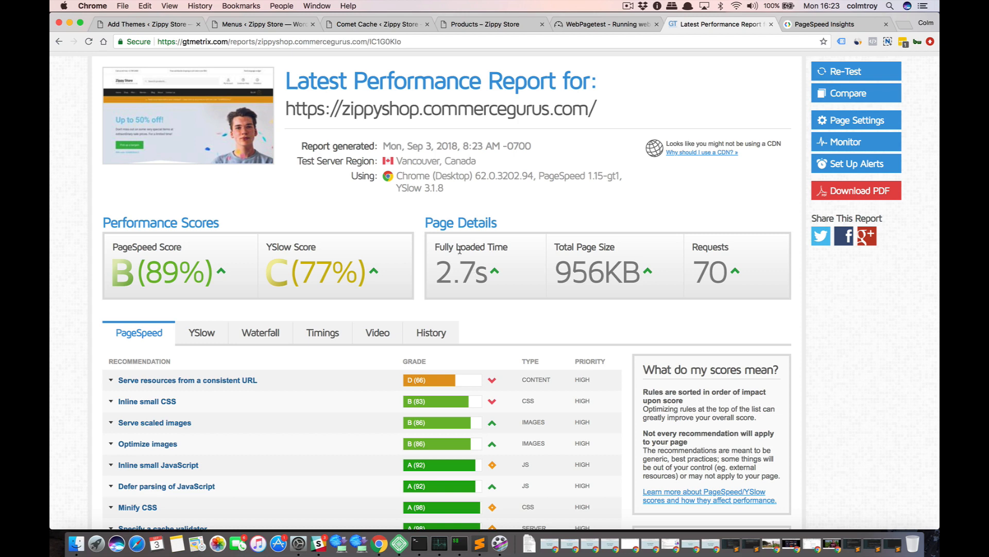
pyautogui.click(605, 24)
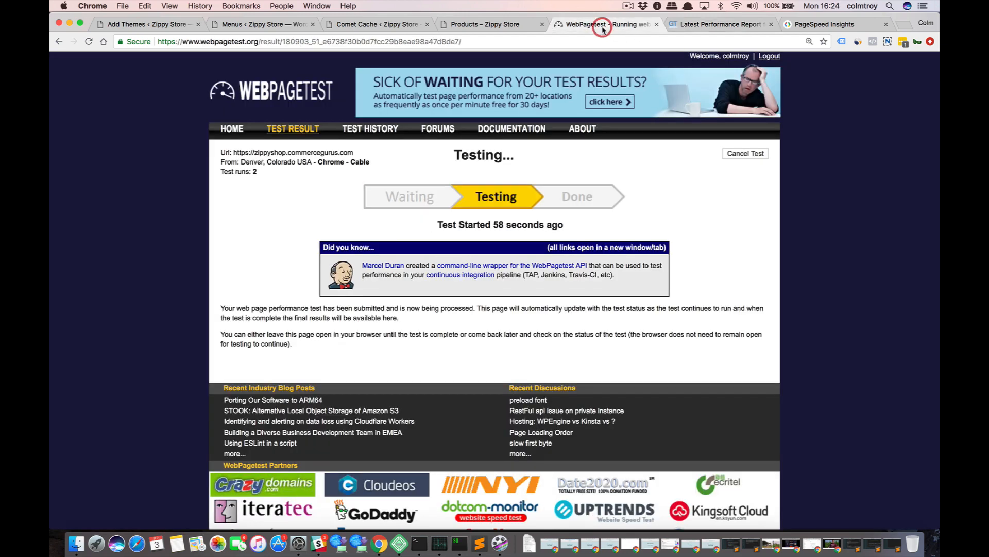
pyautogui.click(702, 23)
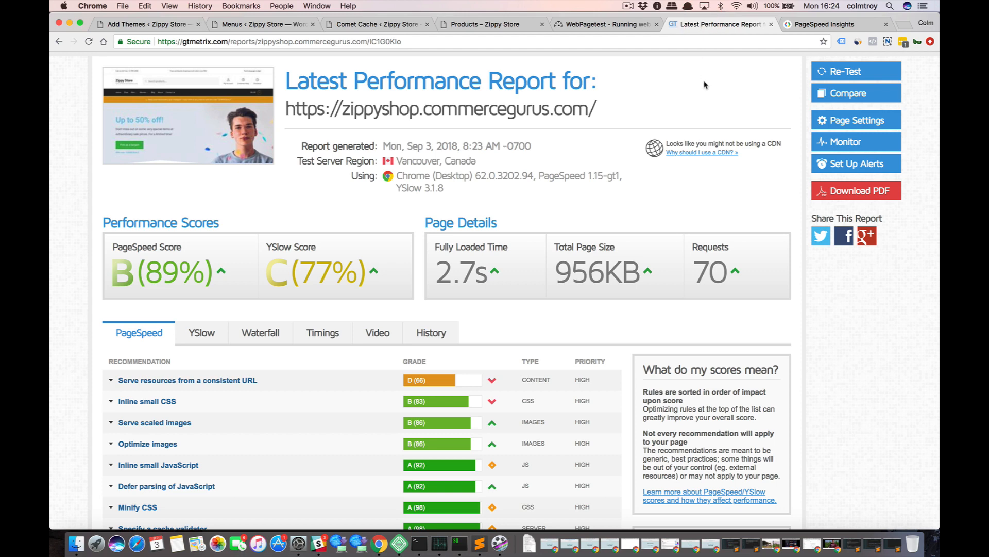
pyautogui.scroll(1, 697, 90)
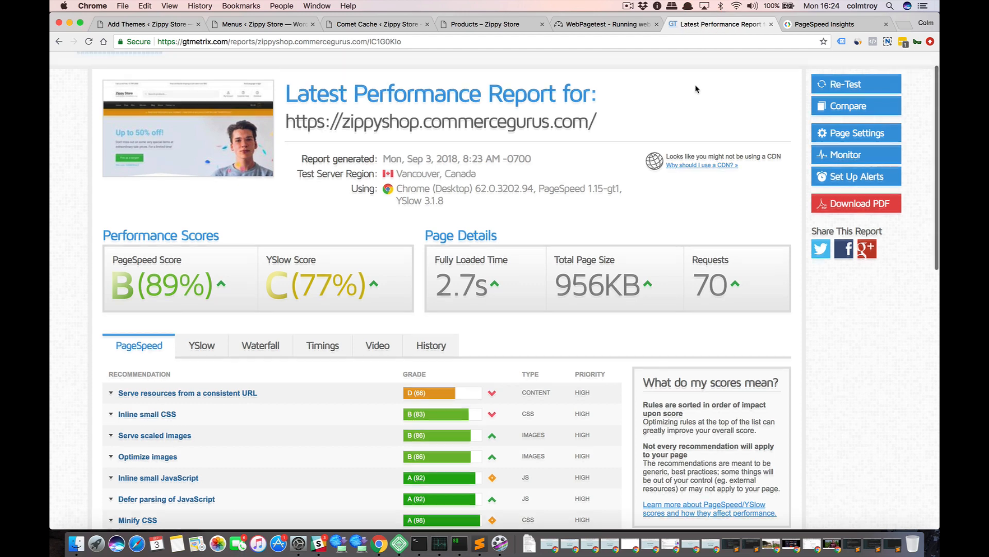
pyautogui.scroll(1, 692, 99)
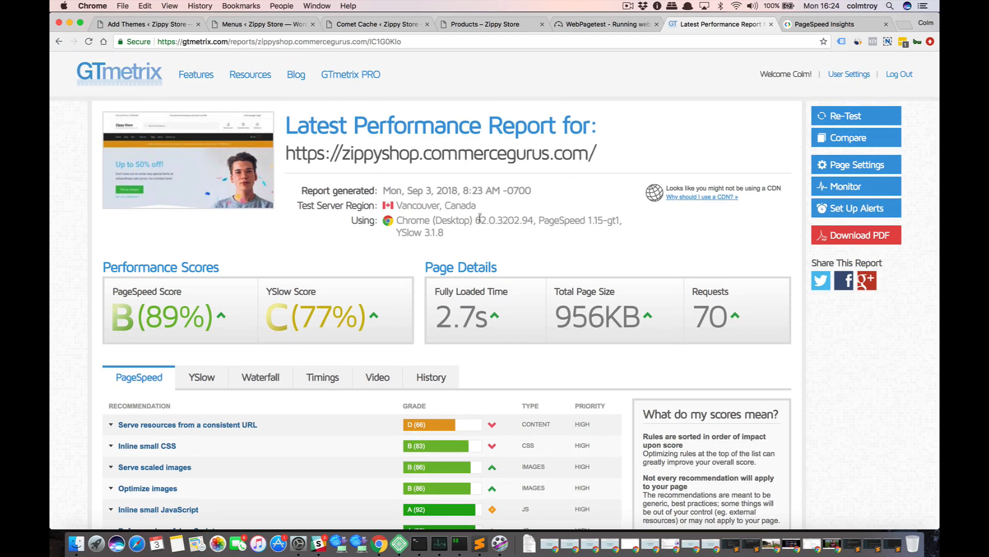
pyautogui.click(588, 27)
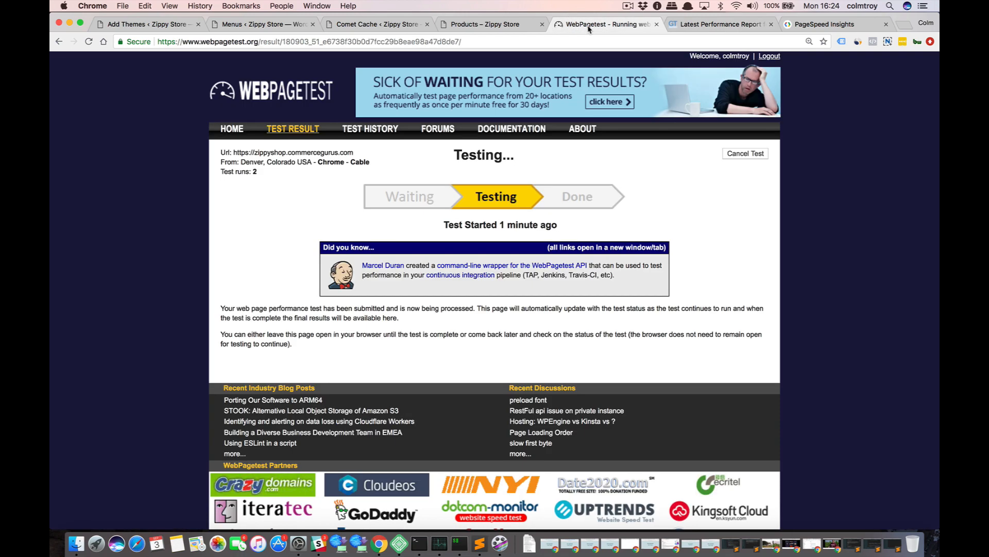
# Re-test the store in GTmetrix and review the new report's performance scores and page details.
pyautogui.click(694, 24)
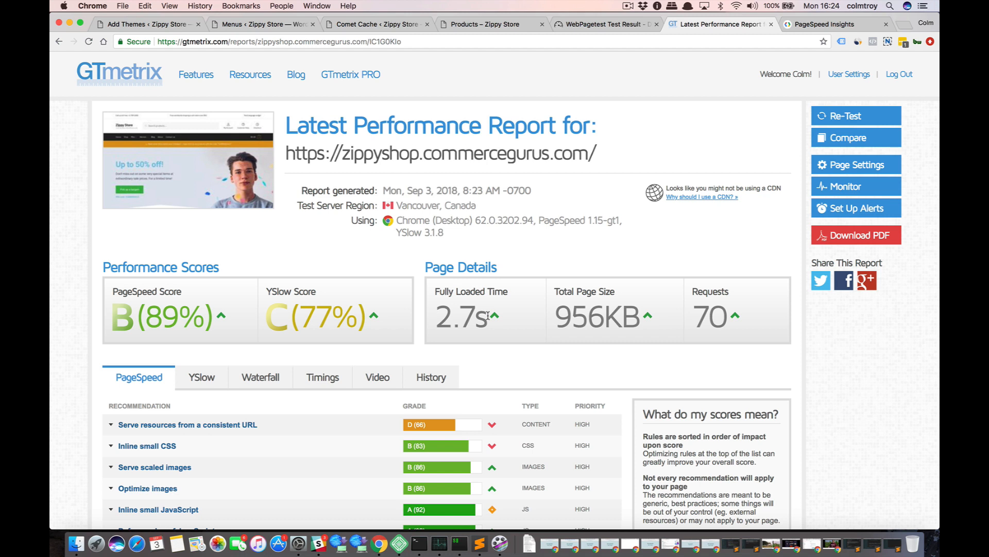
pyautogui.click(849, 118)
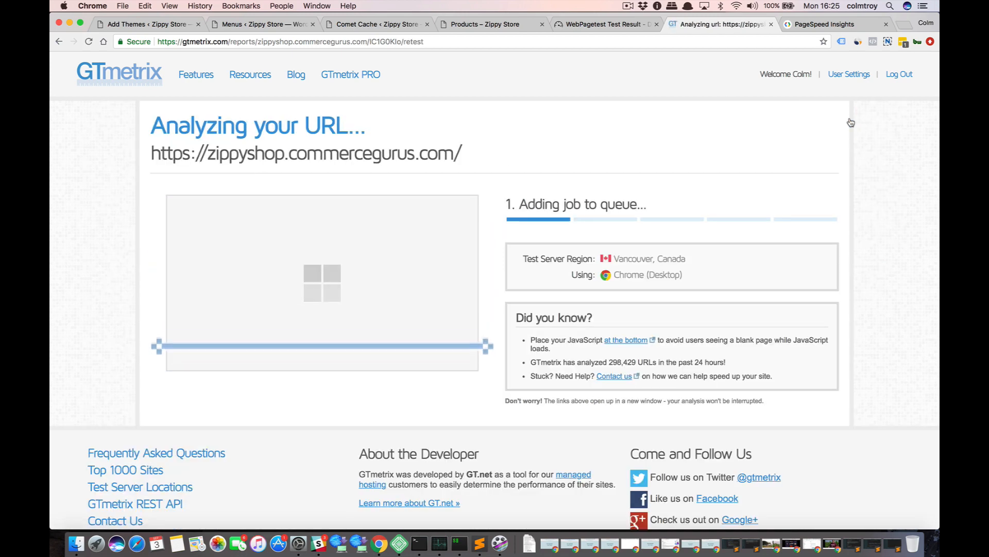
pyautogui.click(586, 26)
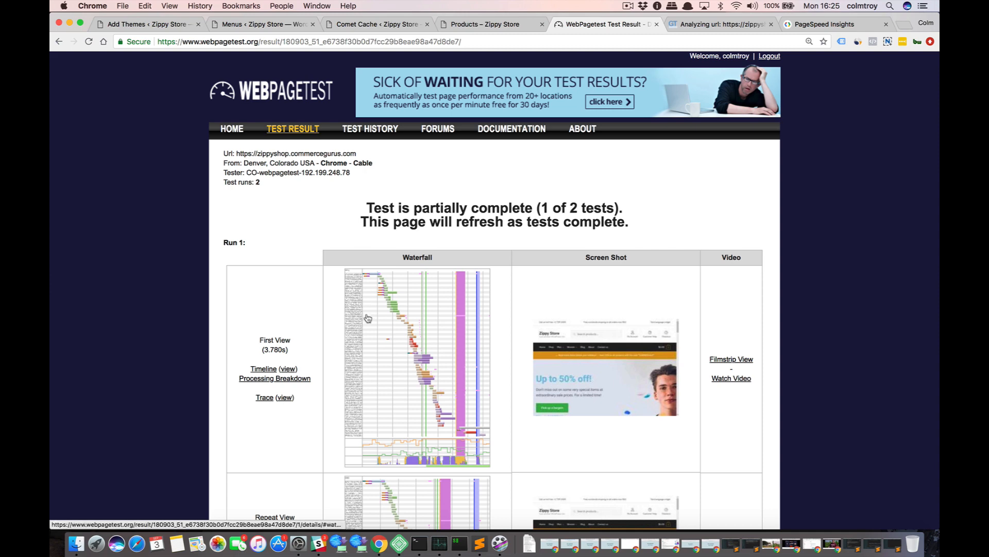
pyautogui.click(705, 28)
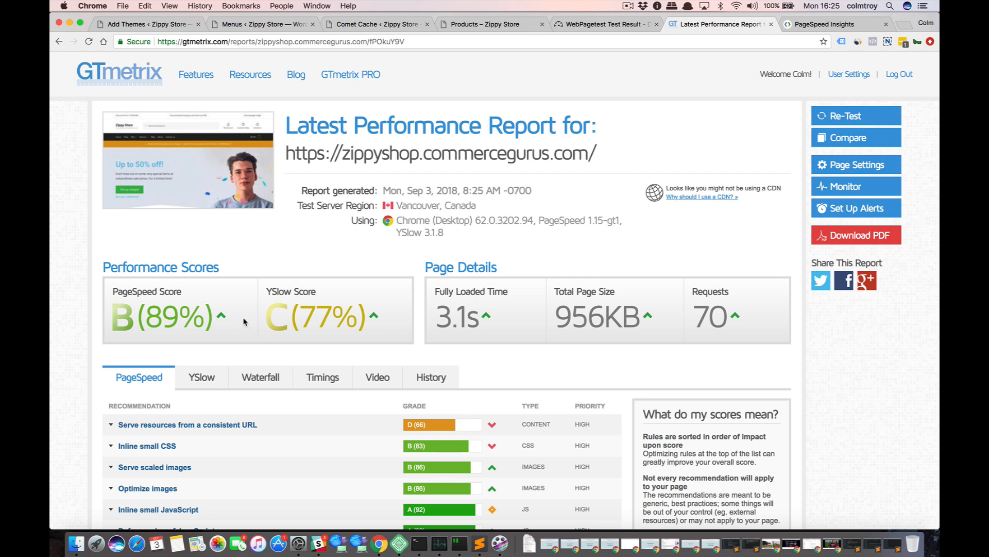
pyautogui.scroll(-2, 245, 321)
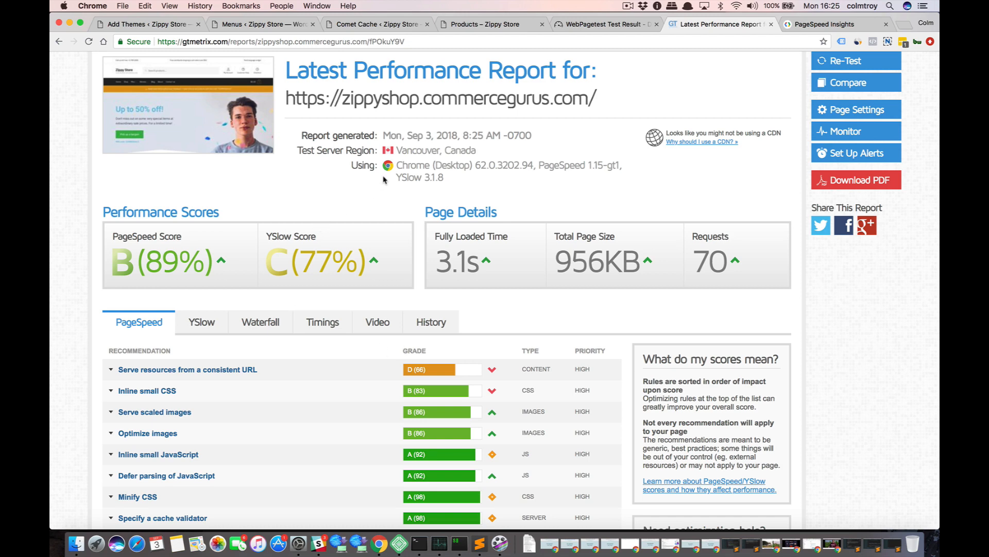
pyautogui.scroll(1, 384, 176)
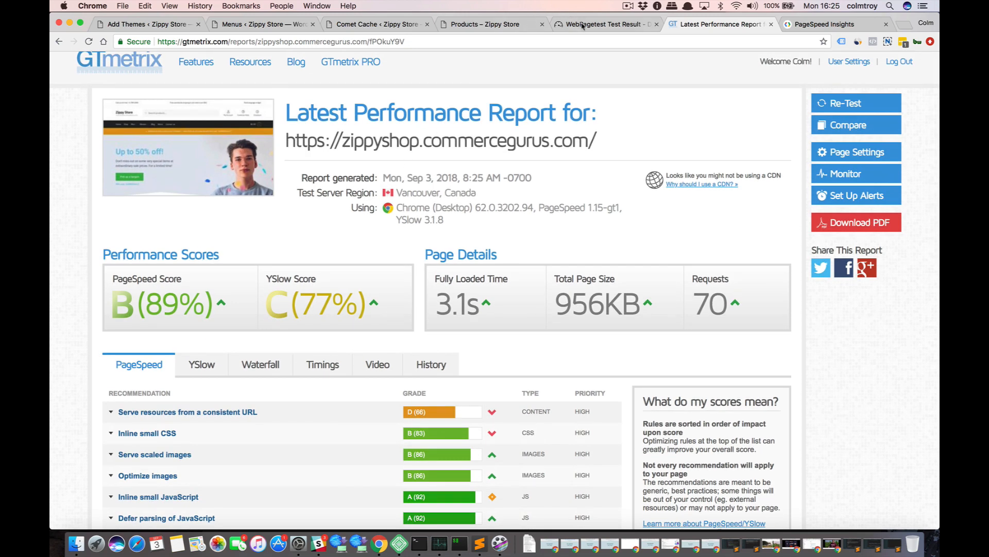
# Review the new WebPageTest results, open their details, and examine the grades, highlighting the Lighthouse PWA Score label.
pyautogui.click(582, 24)
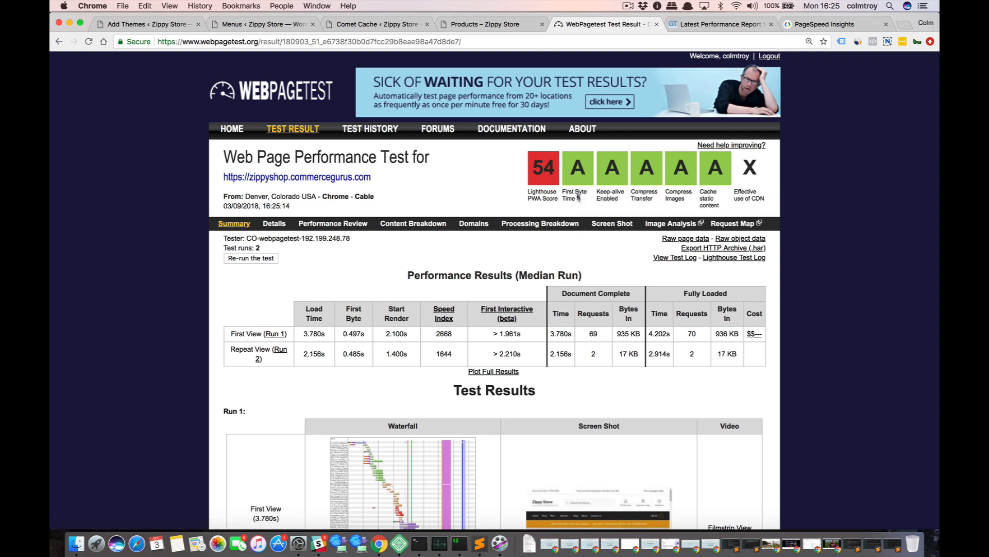
pyautogui.click(687, 26)
pyautogui.click(603, 24)
pyautogui.click(274, 223)
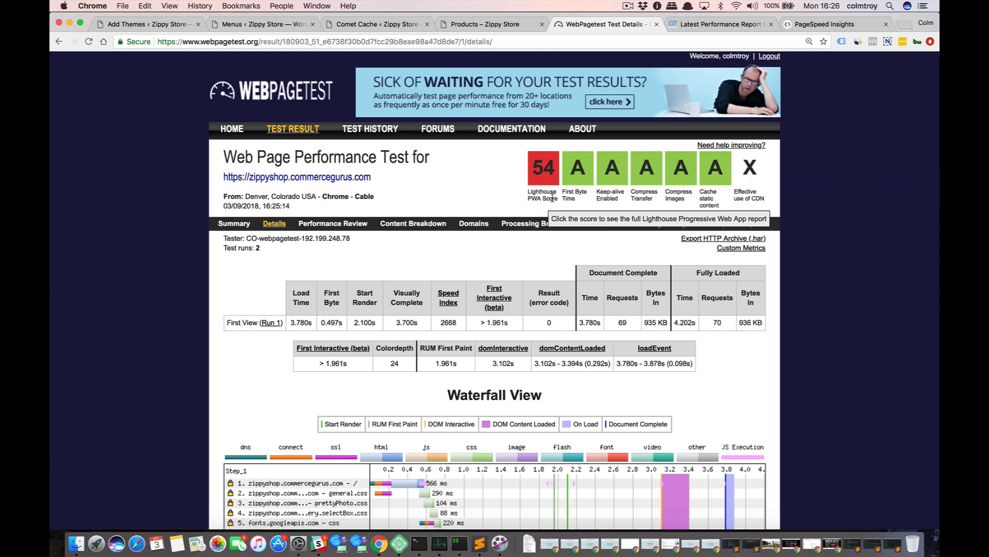
pyautogui.moveTo(557, 199); pyautogui.dragTo(526, 190)
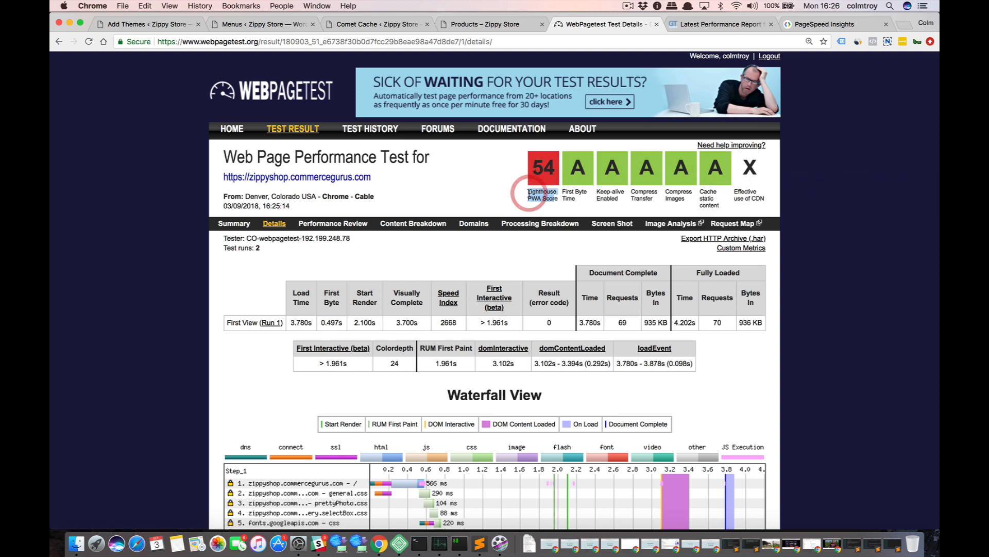
pyautogui.click(510, 192)
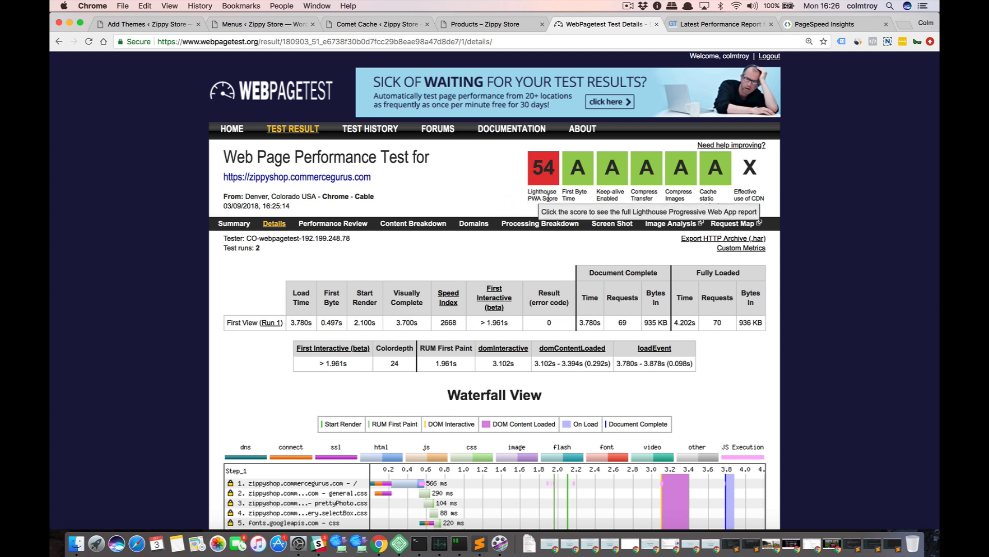
pyautogui.moveTo(556, 198); pyautogui.dragTo(542, 173)
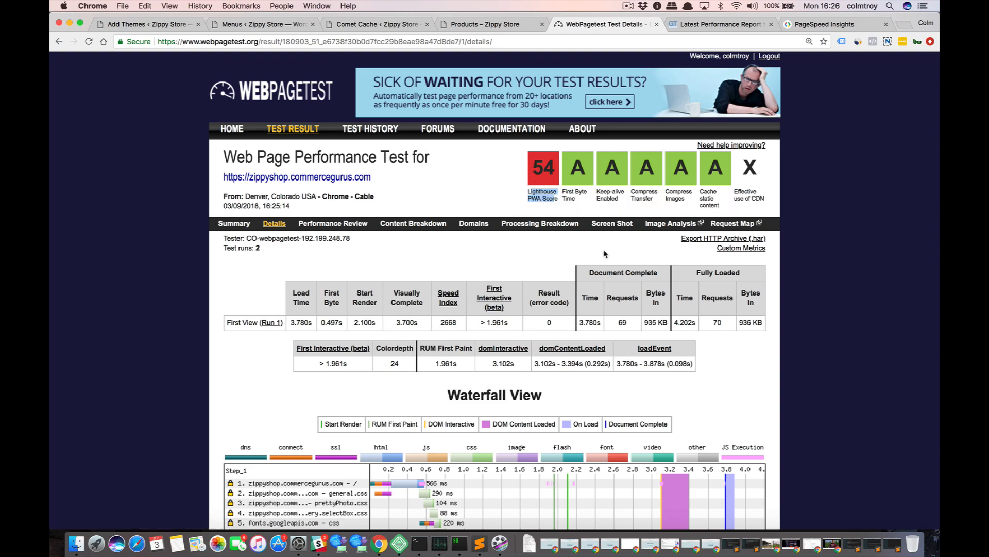
# Examine the first view's waterfall in the WebPageTest details for the CSS, JavaScript, font and image requests.
pyautogui.scroll(-3, 231, 364)
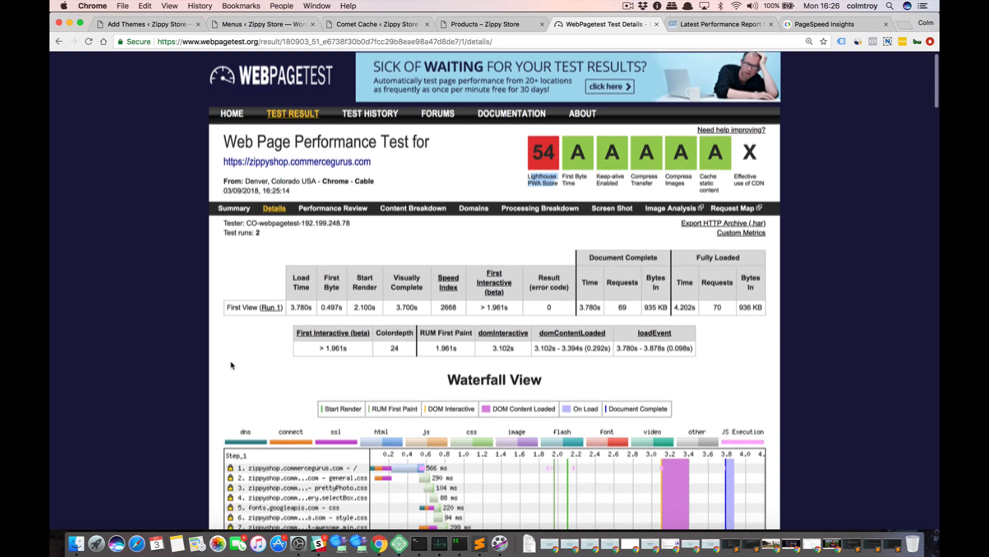
pyautogui.scroll(-3, 232, 365)
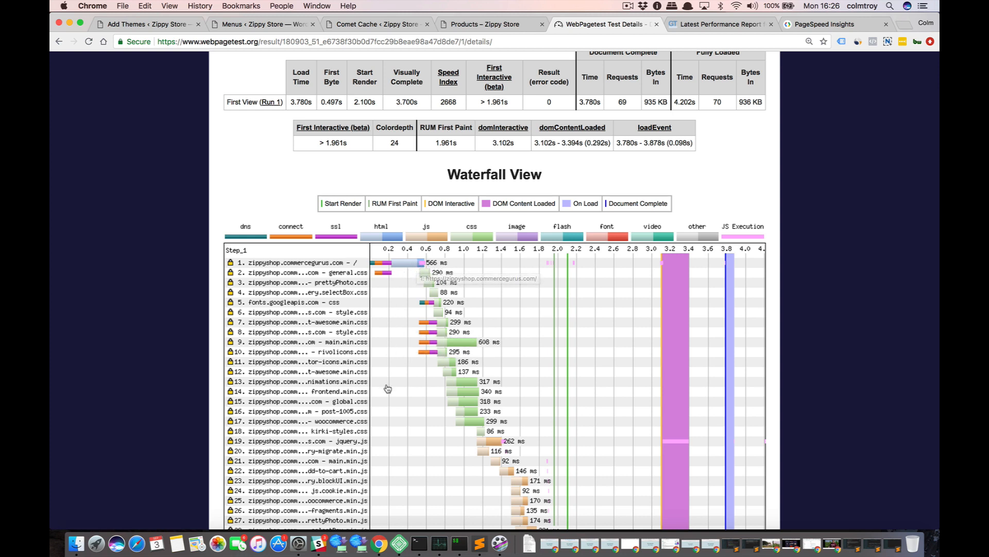
pyautogui.scroll(-2, 388, 388)
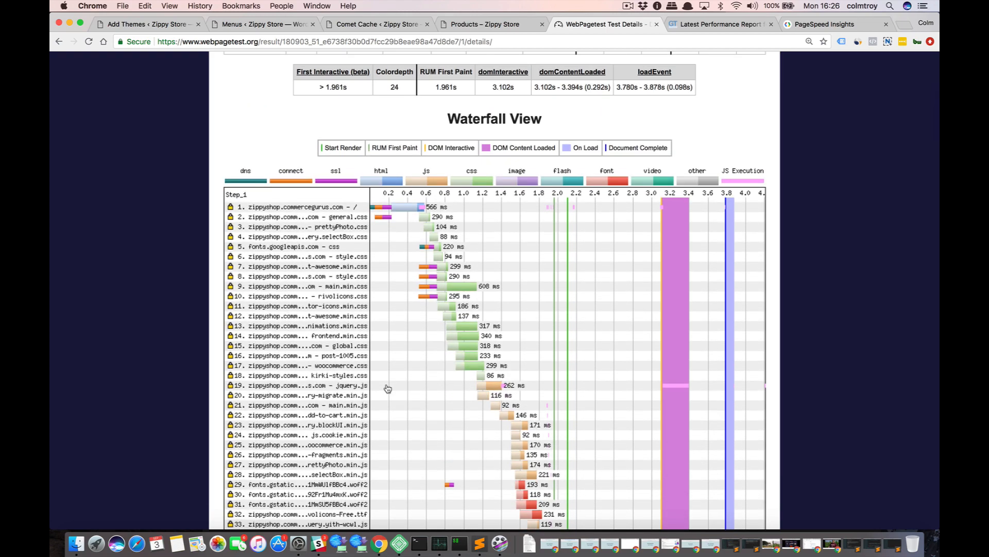
pyautogui.scroll(-2, 387, 388)
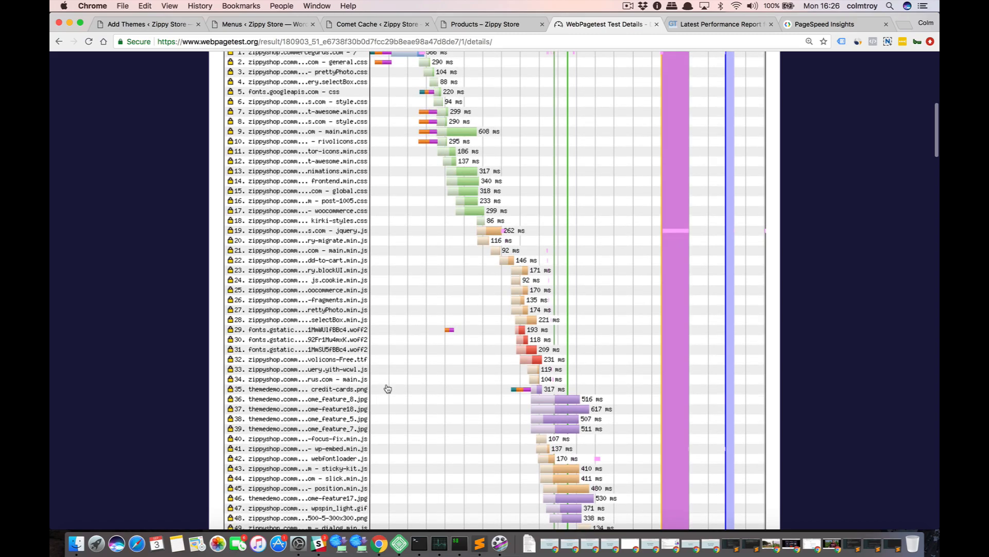
pyautogui.scroll(-1, 387, 389)
pyautogui.scroll(-5, 388, 389)
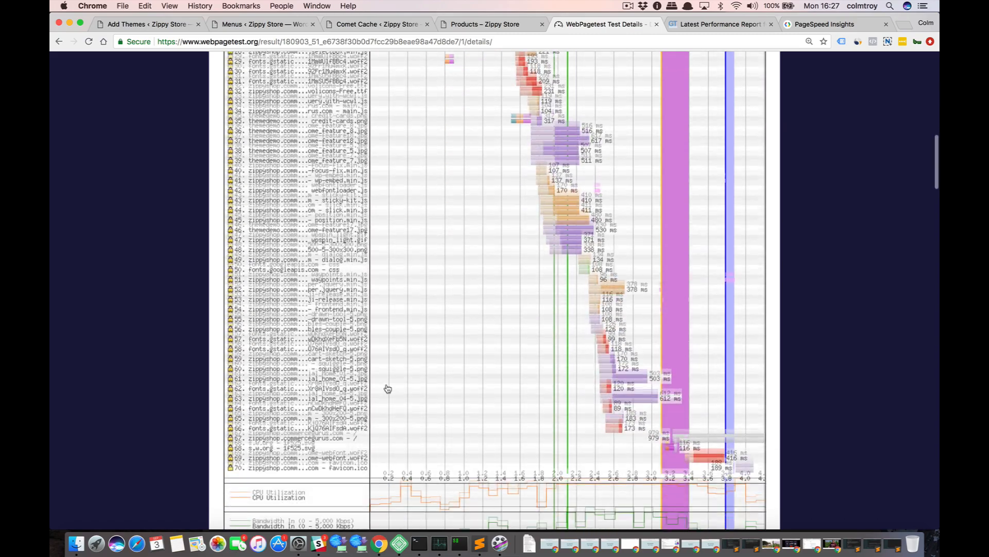
pyautogui.scroll(4, 388, 388)
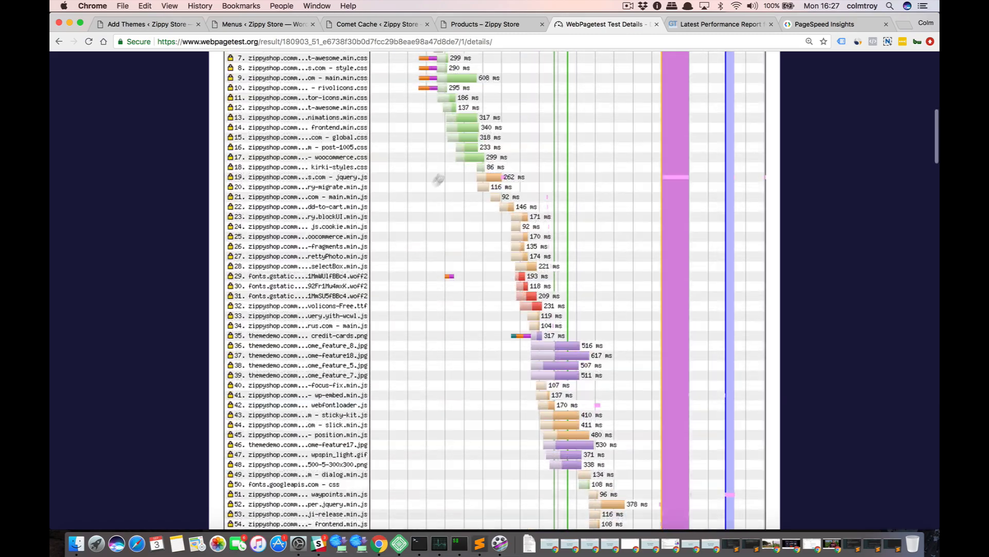
# Examine the rest of the WebPageTest waterfall down to its last requests, and review the first view's timing table above it.
pyautogui.scroll(4, 438, 179)
pyautogui.scroll(-3, 351, 289)
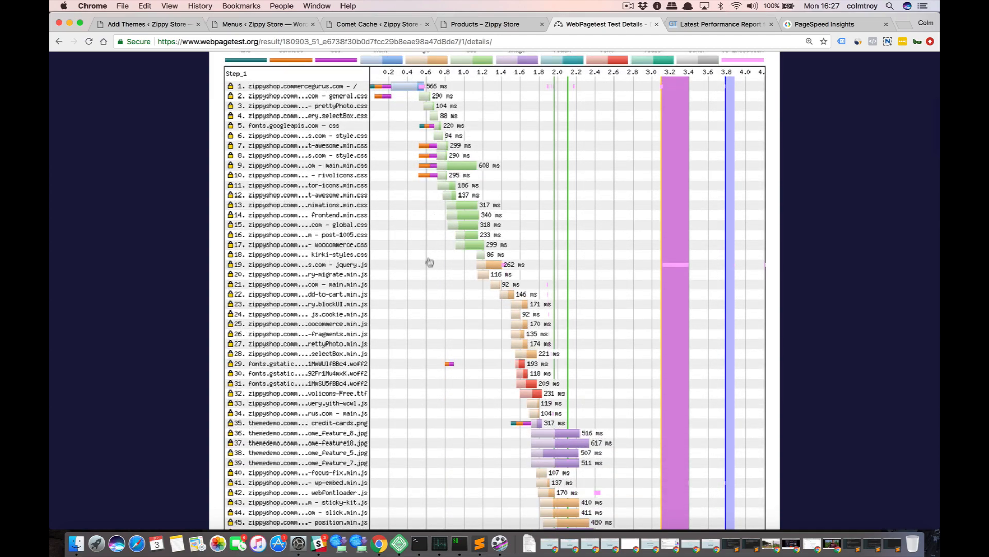
pyautogui.scroll(-5, 428, 265)
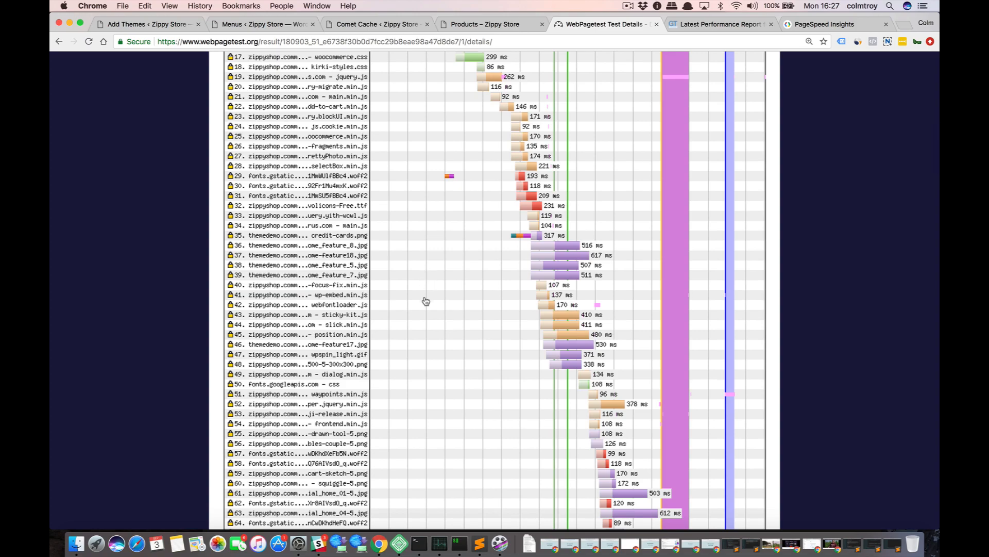
pyautogui.scroll(-3, 426, 301)
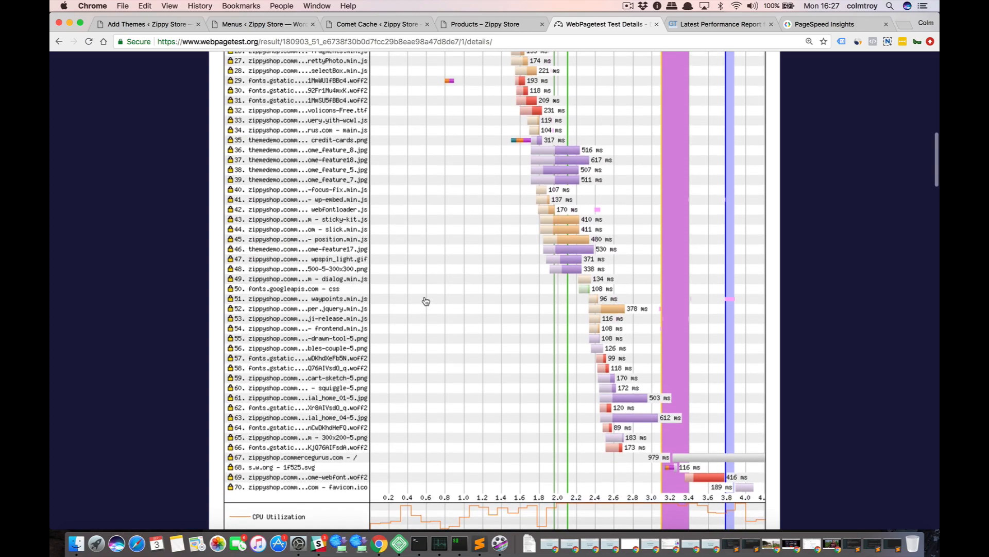
pyautogui.scroll(8, 425, 301)
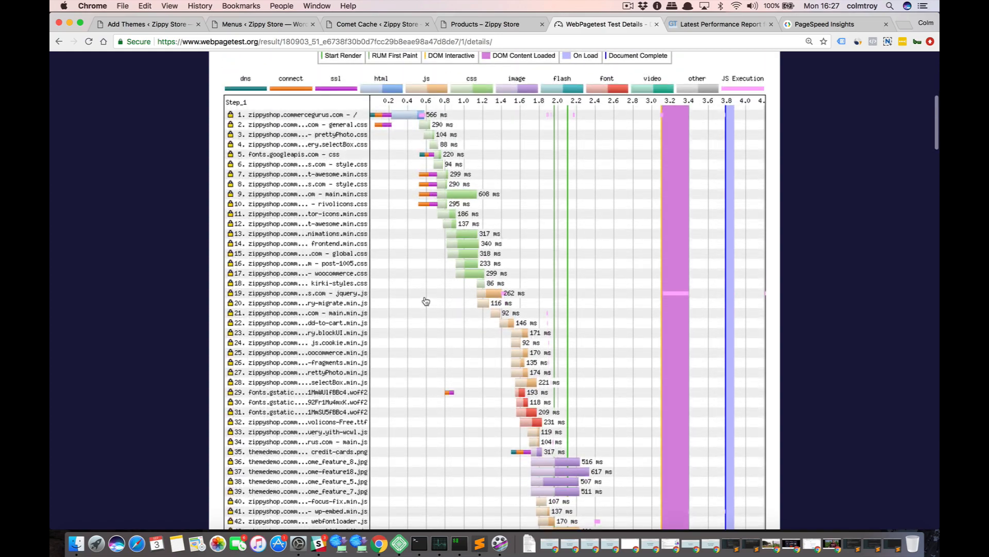
pyautogui.scroll(6, 425, 301)
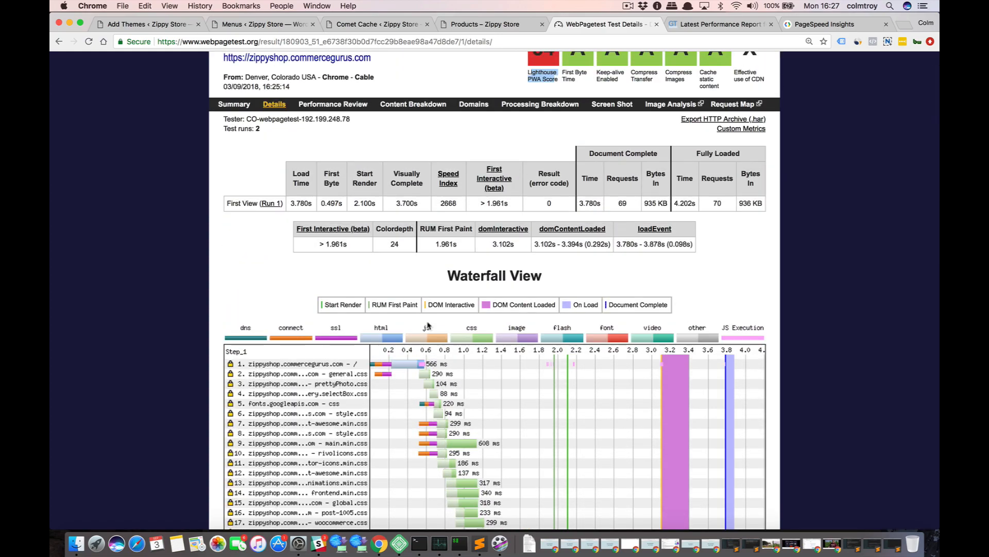
pyautogui.scroll(2, 357, 377)
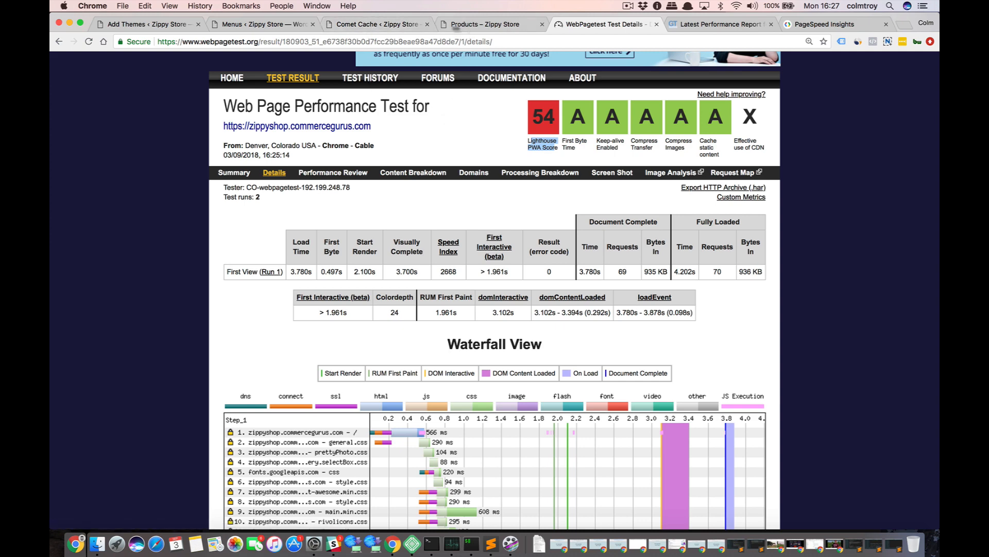
# Find the Autoptimize plugin in the store's WordPress plugin directory, then install and activate it.
pyautogui.click(386, 23)
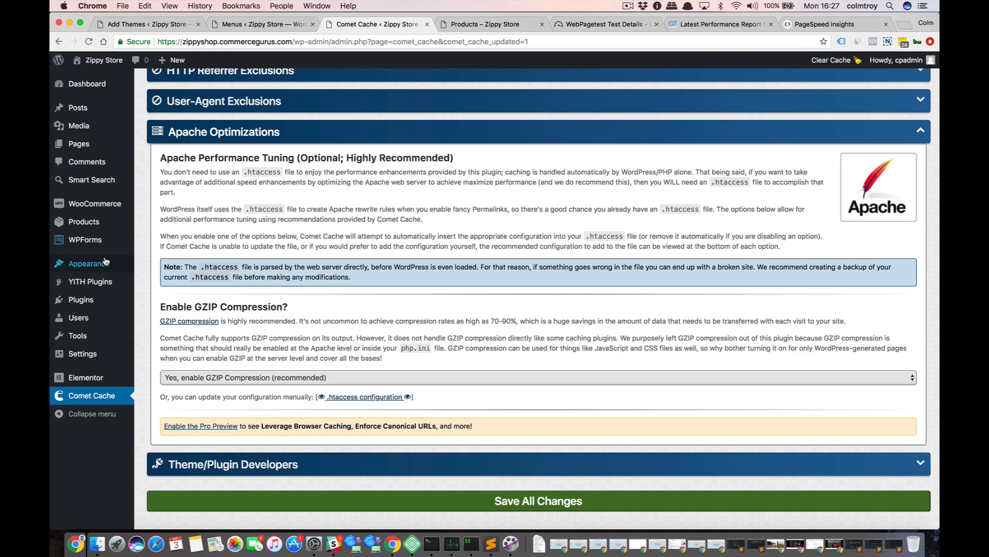
pyautogui.moveTo(98, 297)
pyautogui.click(167, 315)
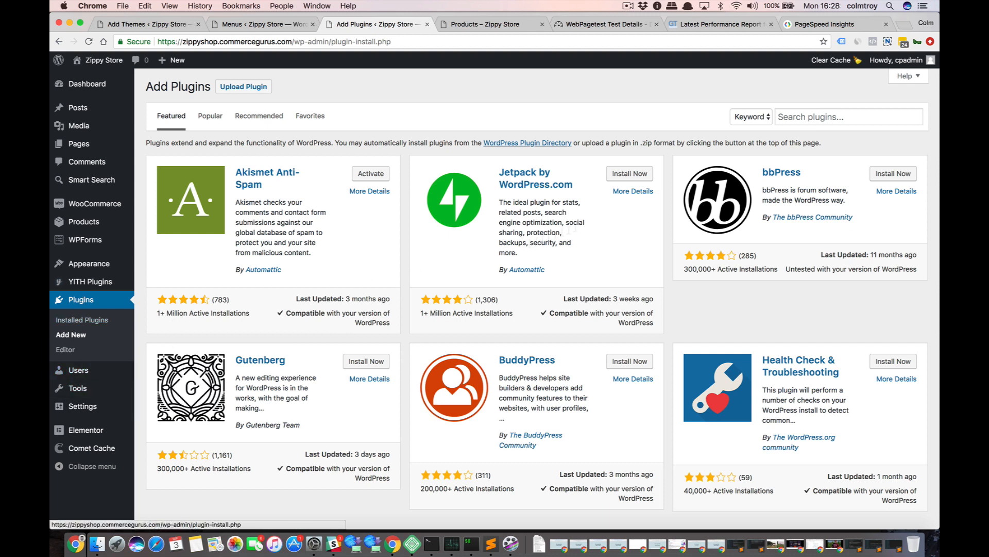
pyautogui.click(802, 122)
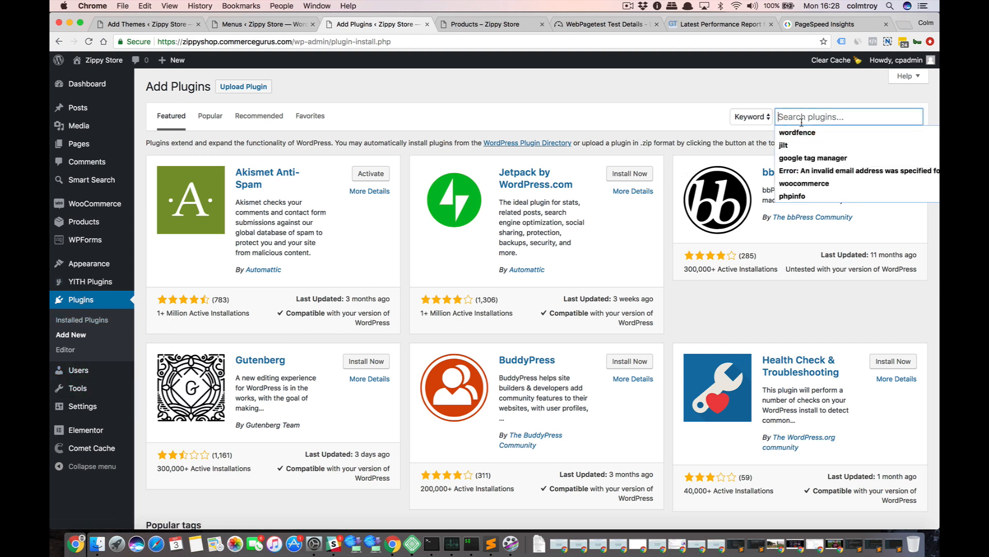
pyautogui.write('auto')
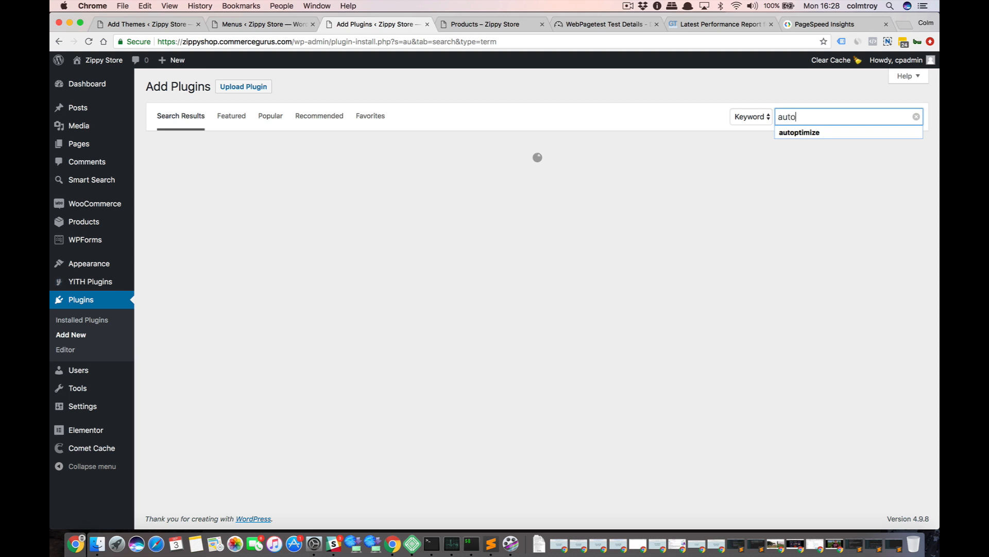
pyautogui.write('ptimize')
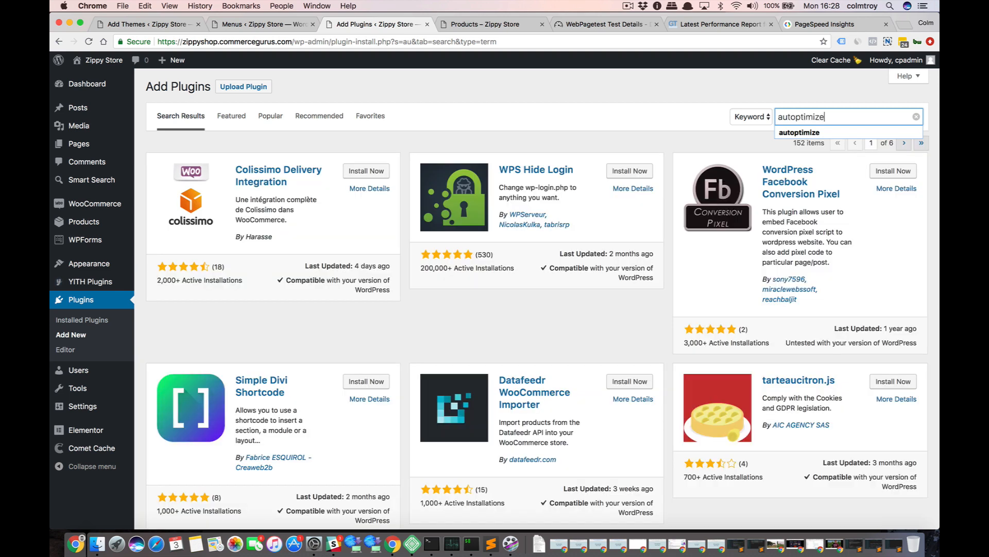
pyautogui.press('Return')
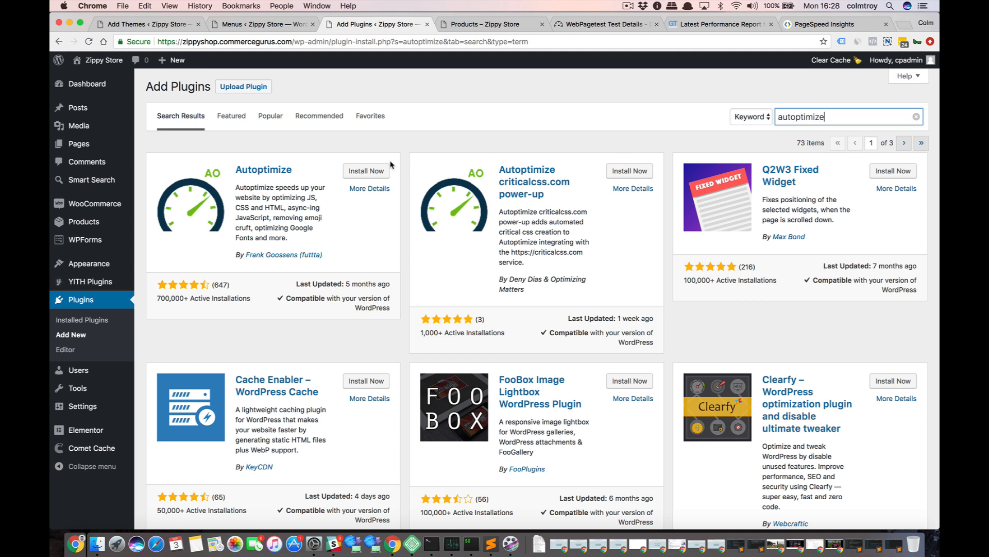
pyautogui.click(381, 171)
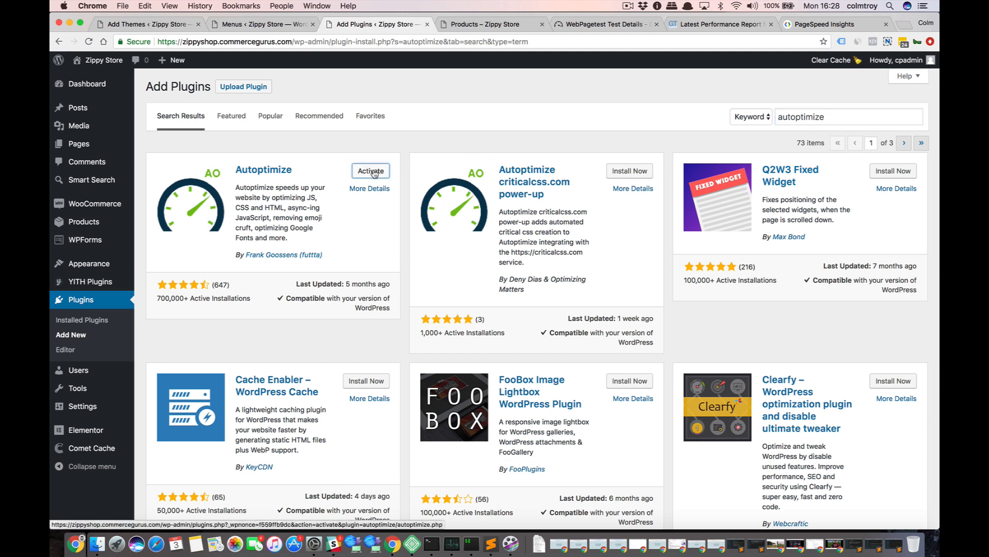
pyautogui.click(373, 173)
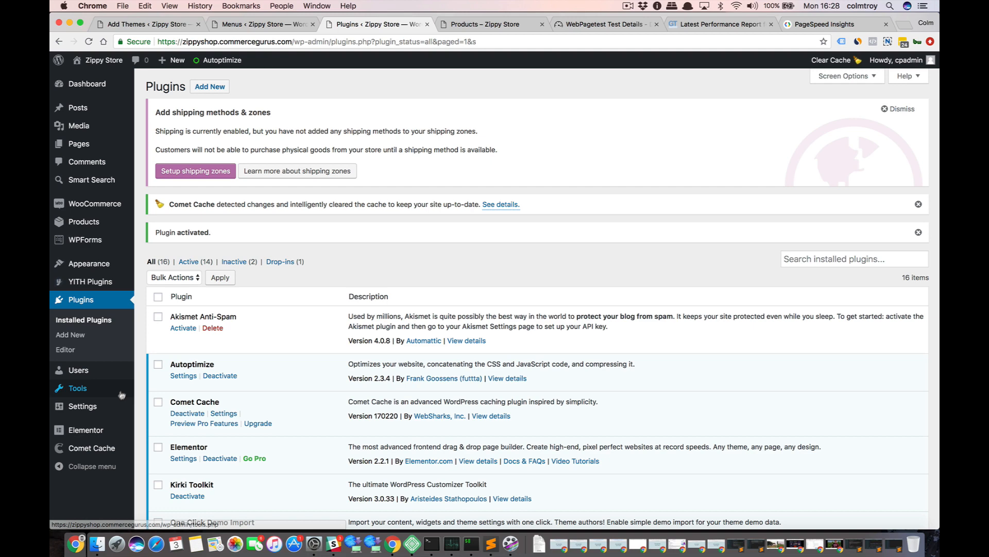
# Open the Autoptimize settings page and show its advanced settings.
pyautogui.moveTo(105, 410)
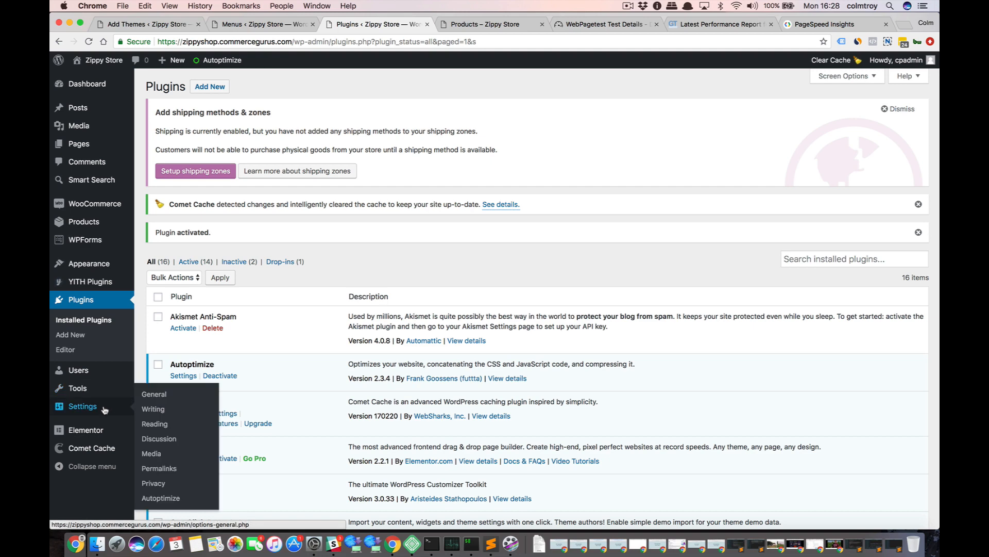
pyautogui.click(174, 498)
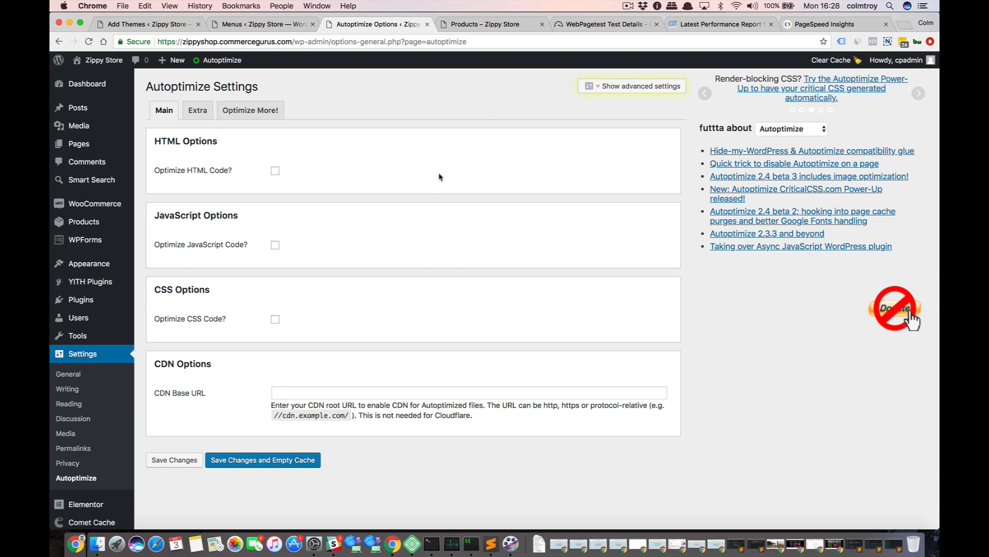
pyautogui.click(644, 90)
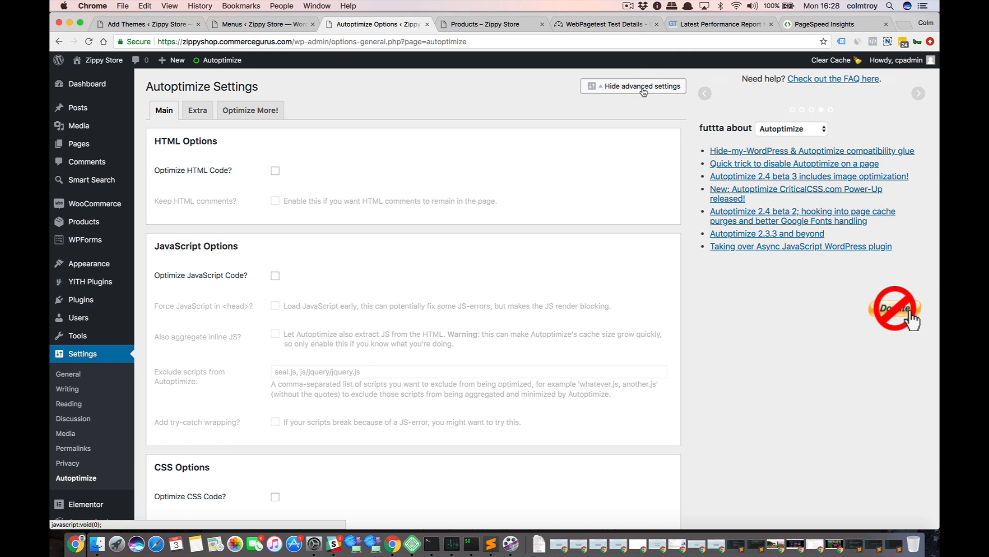
# Enable Optimize HTML Code and Optimize JavaScript Code in the Autoptimize settings.
pyautogui.click(279, 173)
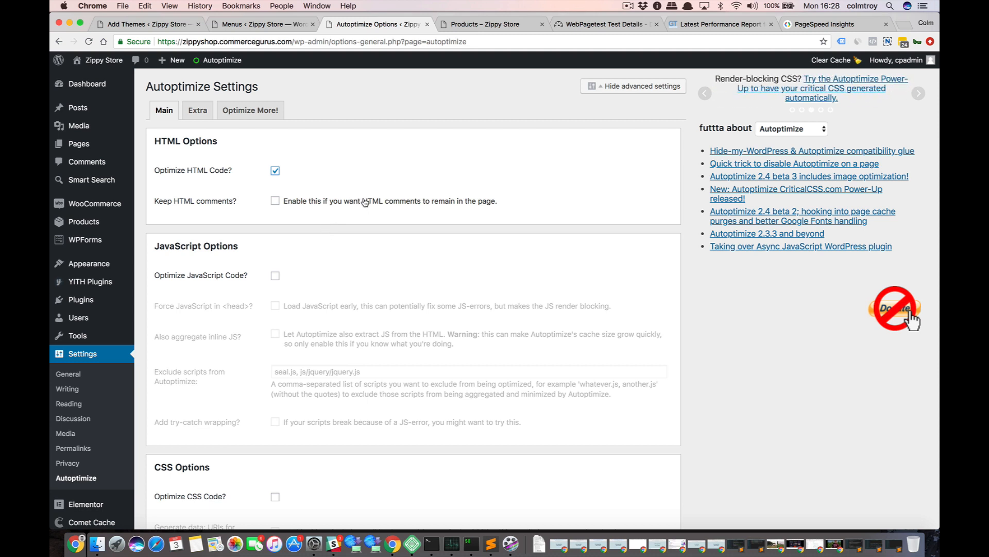
pyautogui.click(275, 275)
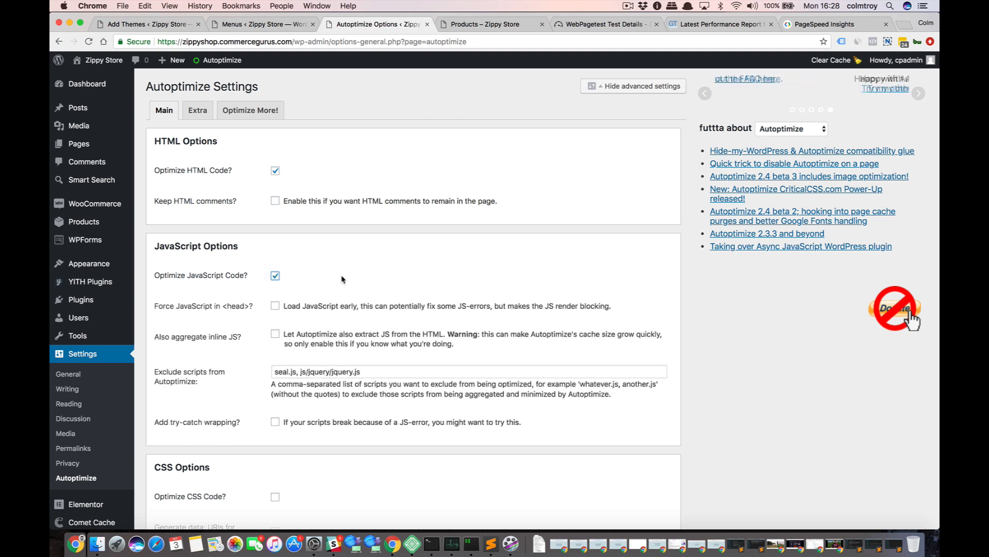
pyautogui.scroll(-2, 341, 279)
pyautogui.scroll(-1, 341, 279)
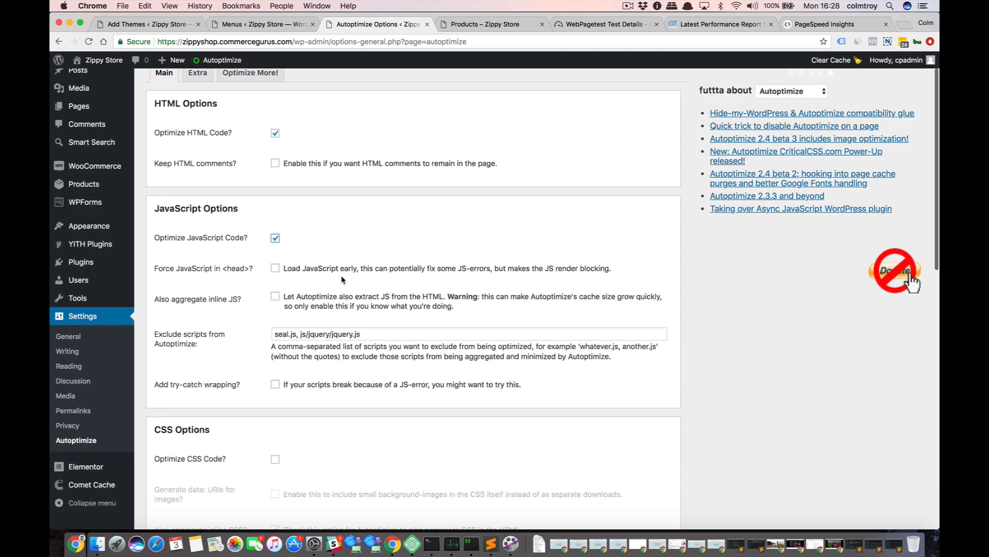
pyautogui.scroll(-3, 341, 279)
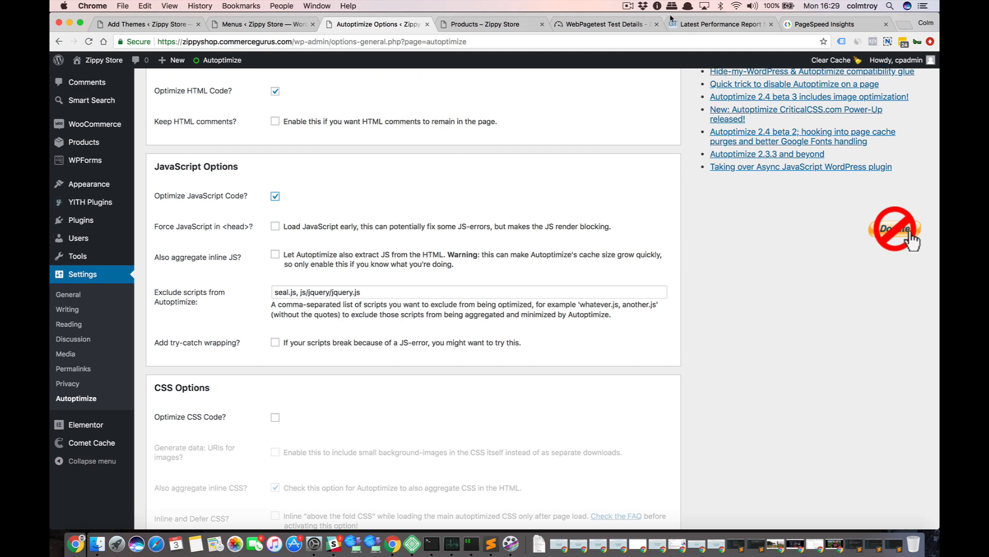
pyautogui.click(796, 25)
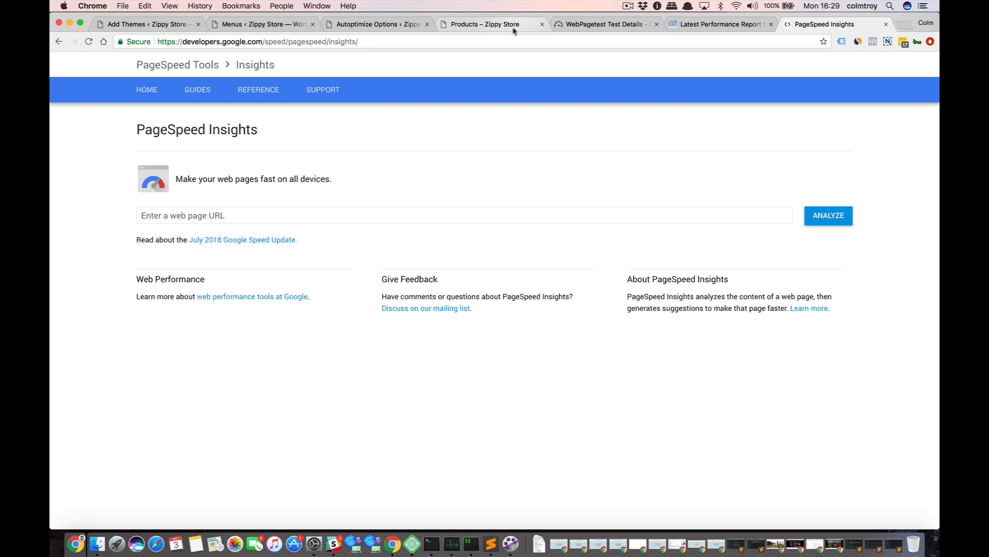
pyautogui.click(332, 216)
pyautogui.write('https')
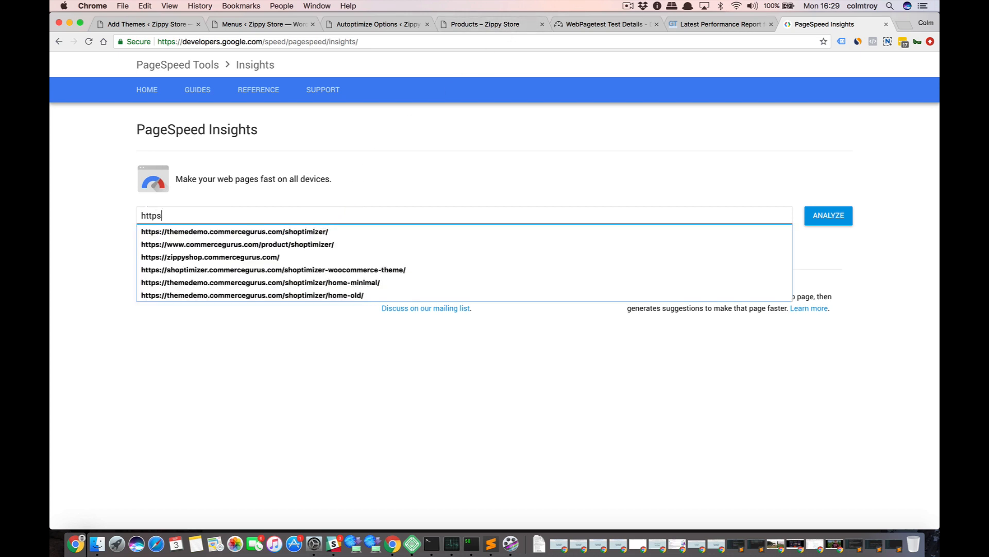
pyautogui.write('://zippyshop.commercegurus.com/')
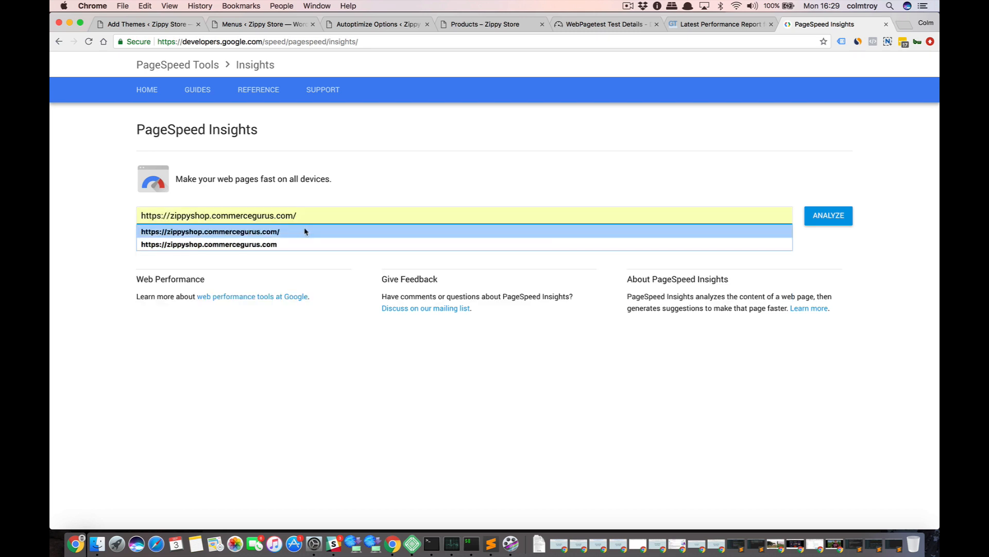
pyautogui.click(305, 231)
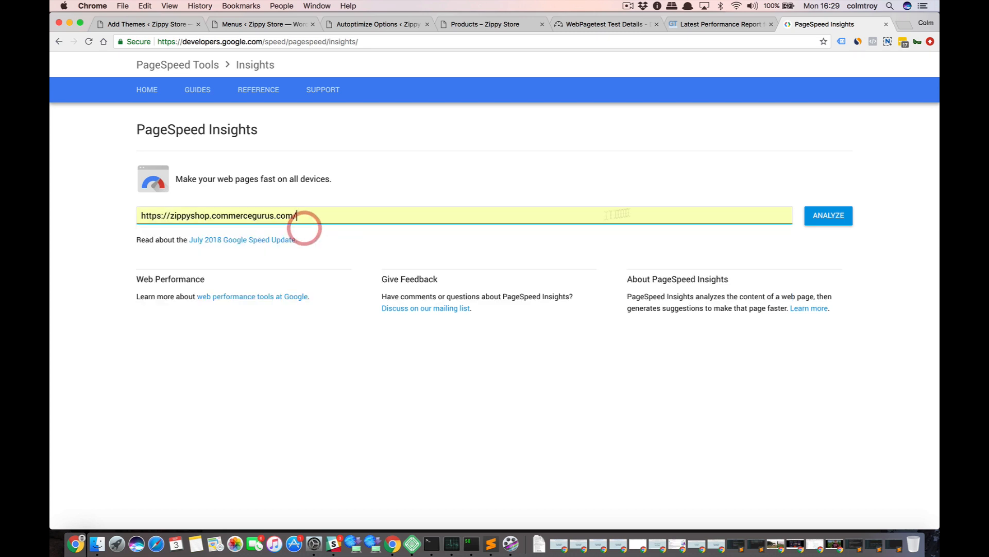
pyautogui.click(813, 216)
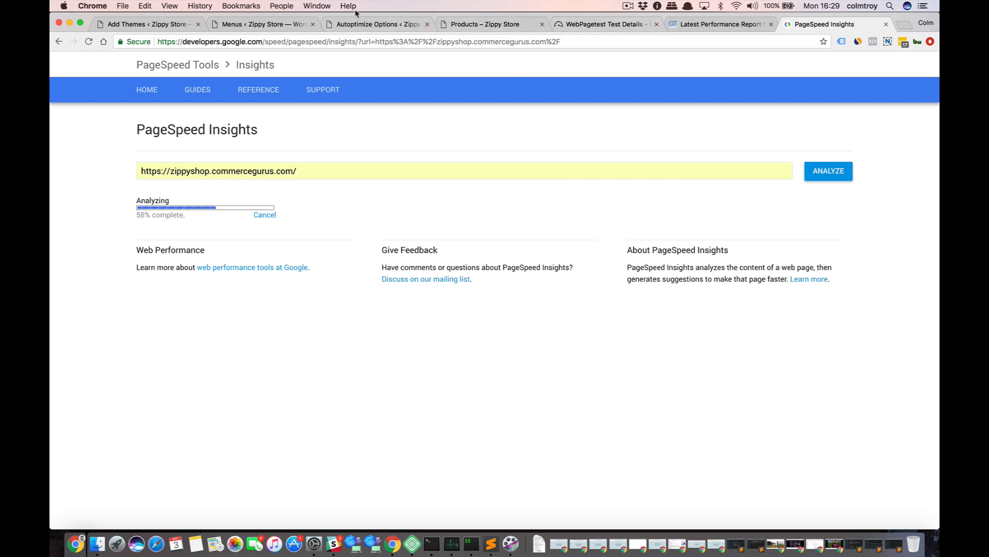
# Examine the list of scripts excluded from Autoptimize in the JavaScript options, highlighting the file names.
pyautogui.click(373, 23)
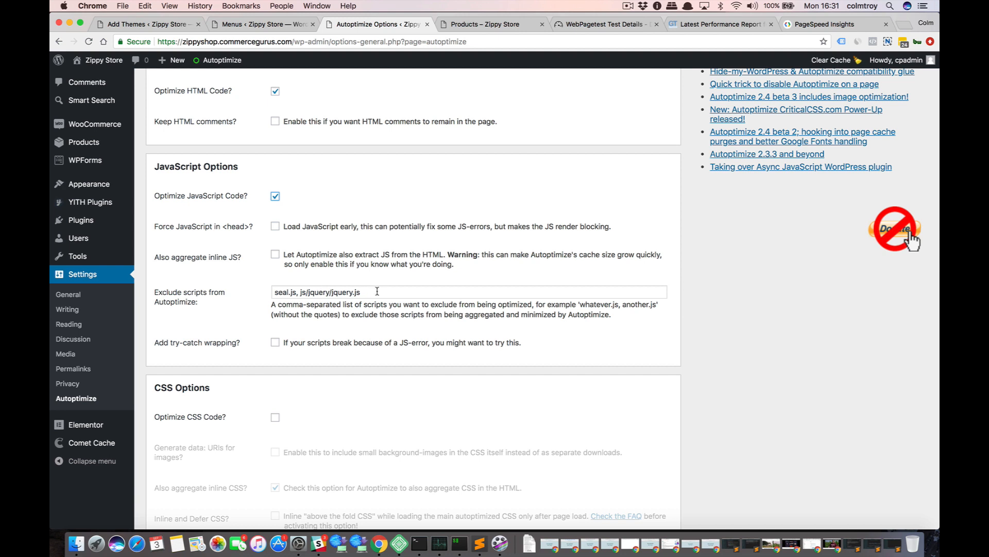
pyautogui.moveTo(377, 292); pyautogui.dragTo(271, 291)
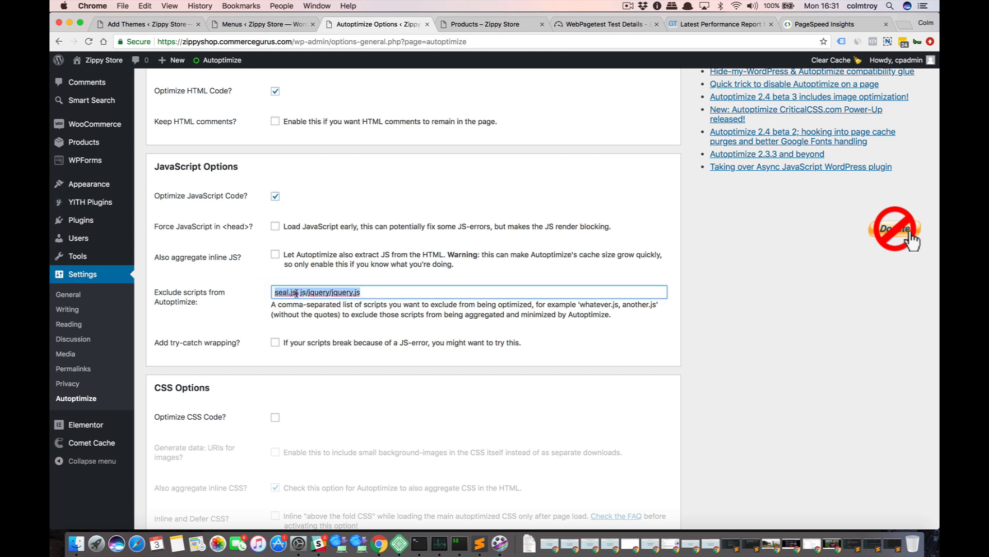
pyautogui.click(273, 292)
pyautogui.moveTo(379, 292); pyautogui.dragTo(269, 292)
pyautogui.click(361, 291)
pyautogui.moveTo(364, 292); pyautogui.dragTo(270, 292)
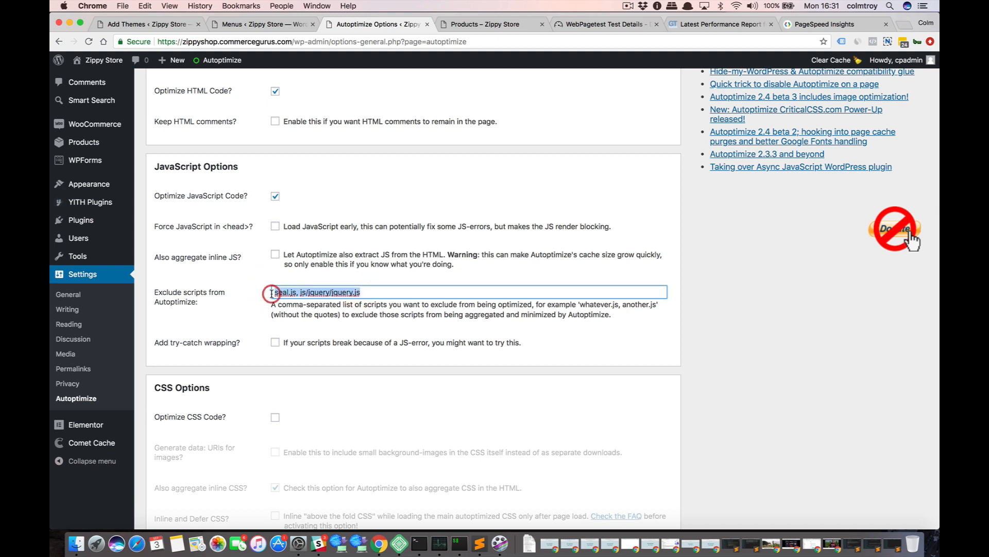
pyautogui.click(354, 190)
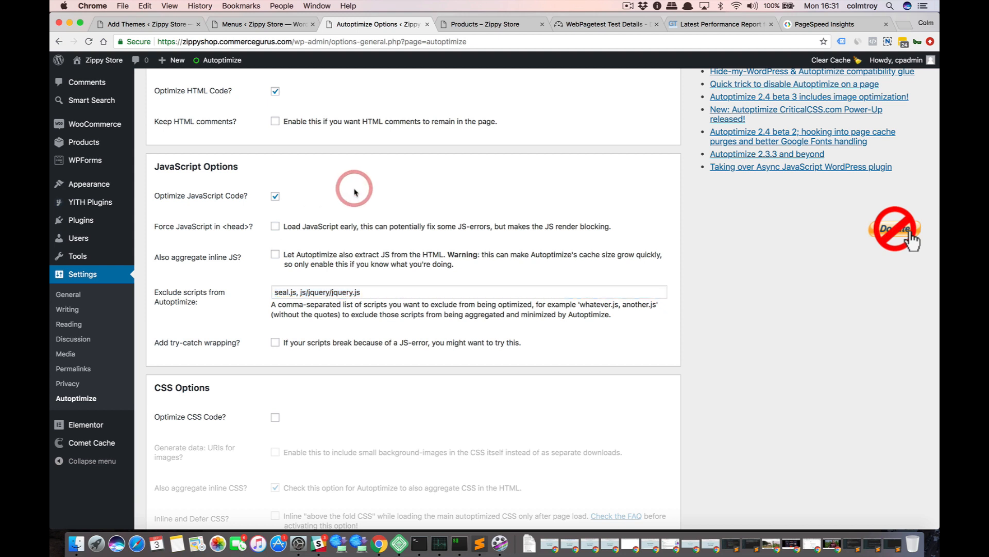
# Review the PageSpeed Insights mobile report, including the fix details for render-blocking JavaScript and CSS, and switch to the desktop report.
pyautogui.click(798, 26)
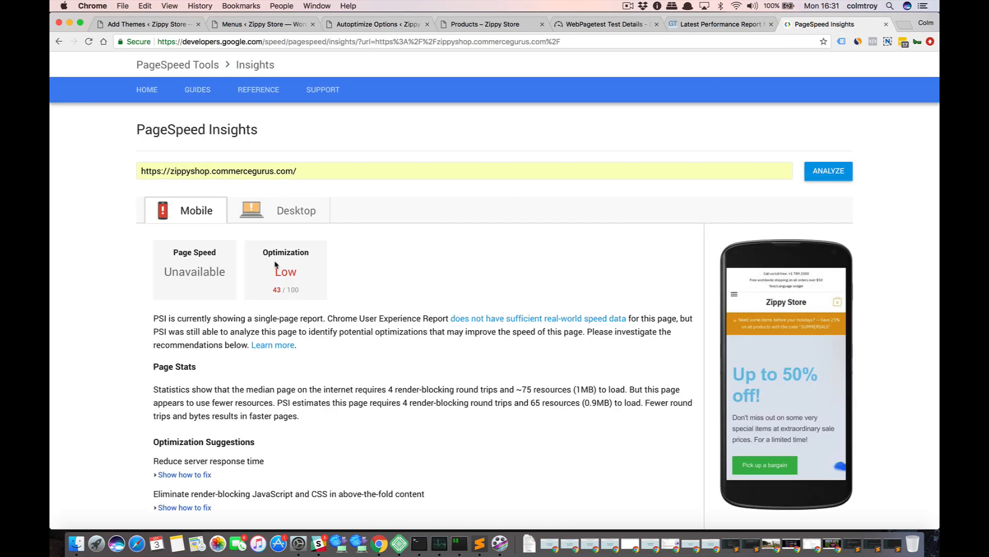
pyautogui.scroll(-2, 123, 274)
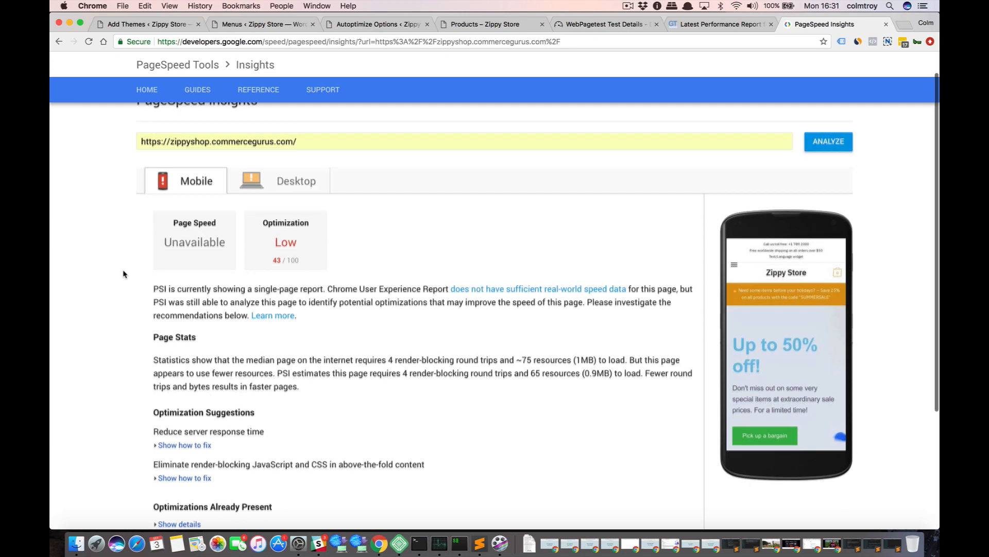
pyautogui.scroll(1, 123, 273)
pyautogui.scroll(-3, 123, 274)
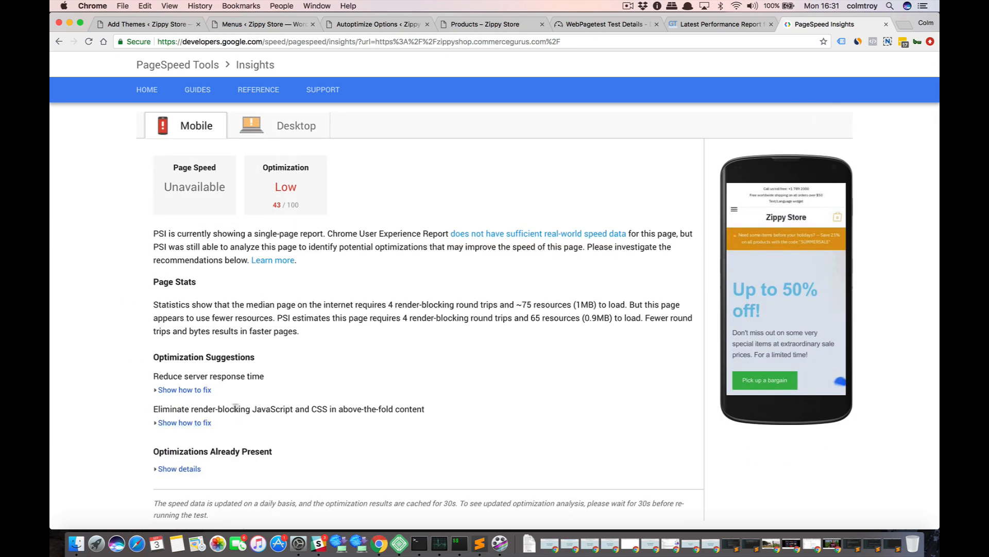
pyautogui.click(195, 423)
pyautogui.scroll(-3, 126, 410)
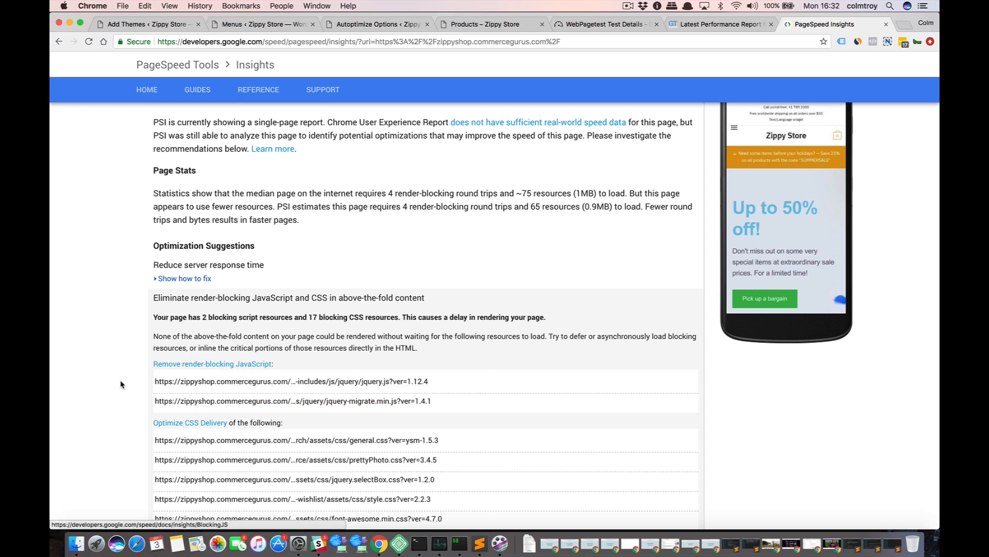
pyautogui.scroll(4, 273, 389)
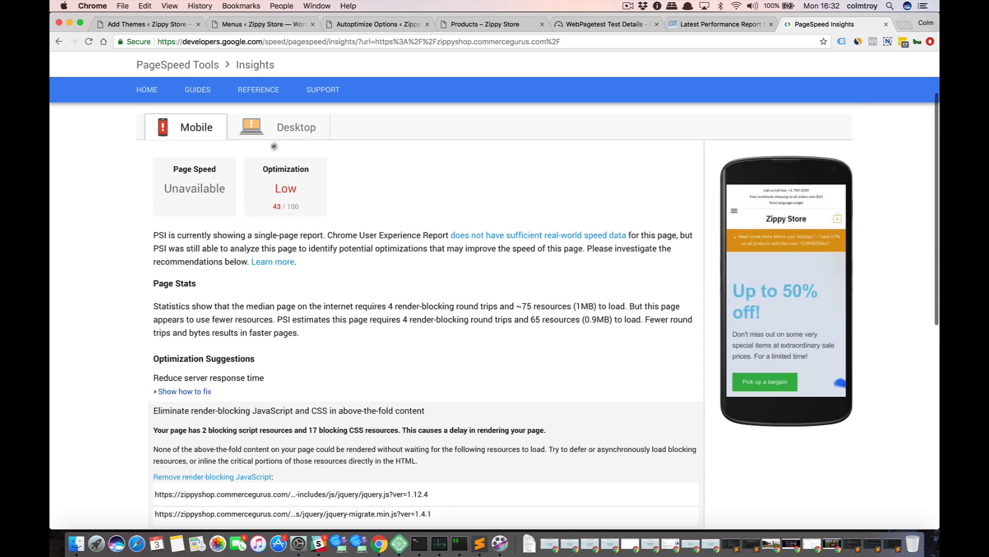
pyautogui.click(288, 119)
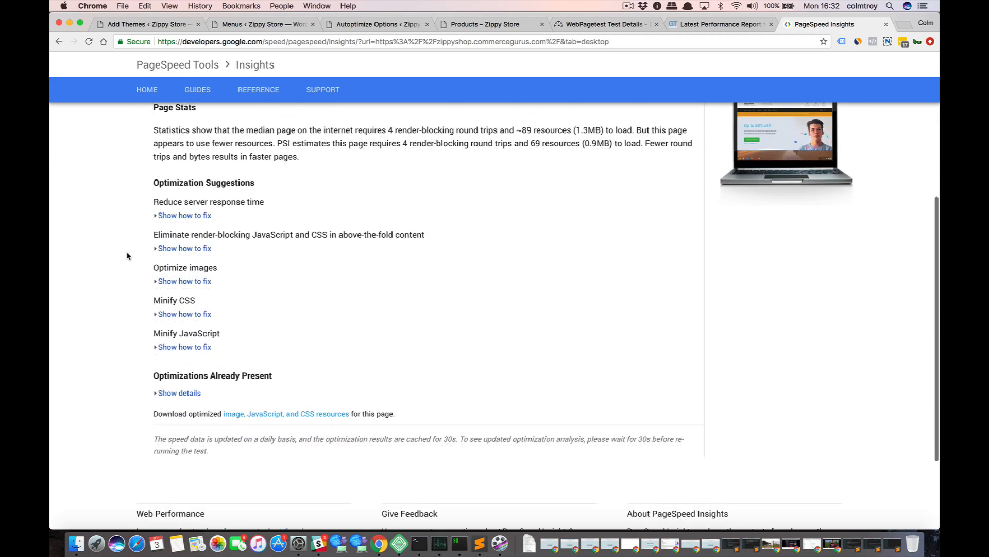
# Examine the desktop report's fix details for render-blocking JavaScript and CSS, reading through the full list of blocking stylesheets.
pyautogui.scroll(-5, 135, 284)
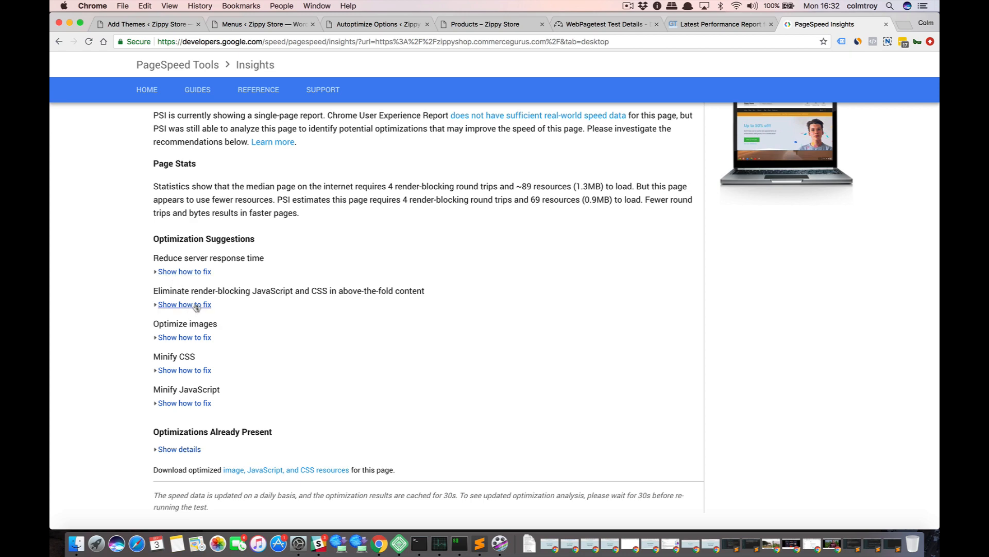
pyautogui.click(184, 305)
pyautogui.scroll(-3, 128, 371)
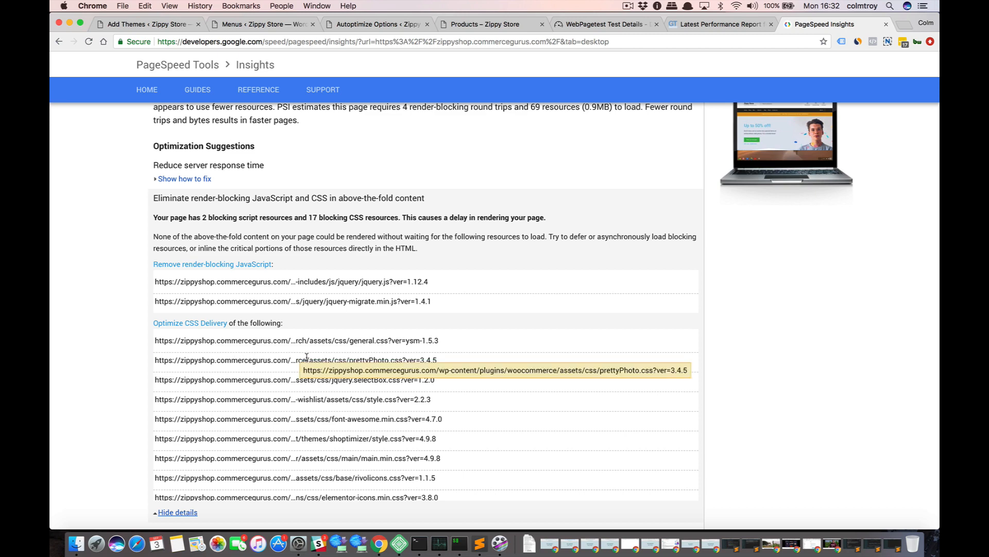
pyautogui.scroll(-5, 317, 438)
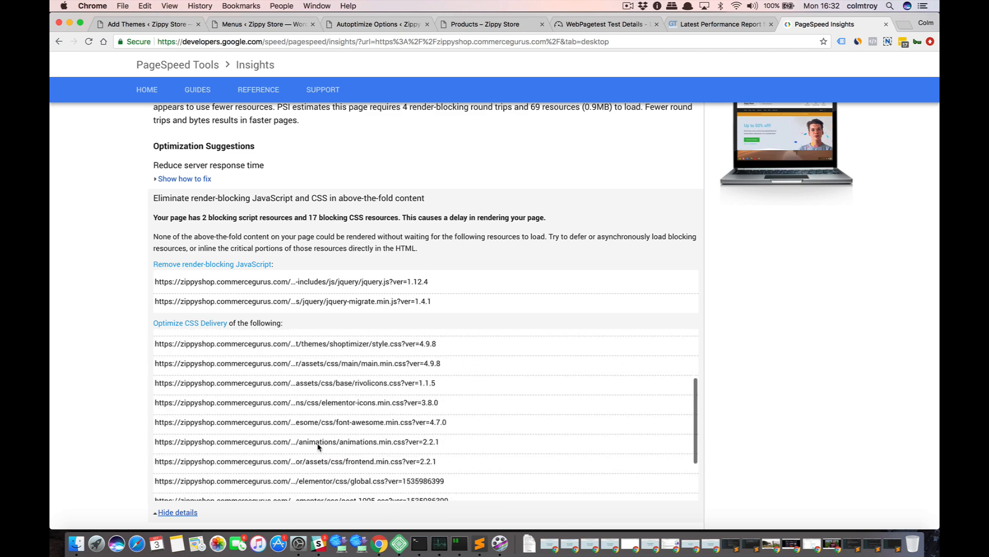
pyautogui.scroll(-4, 318, 446)
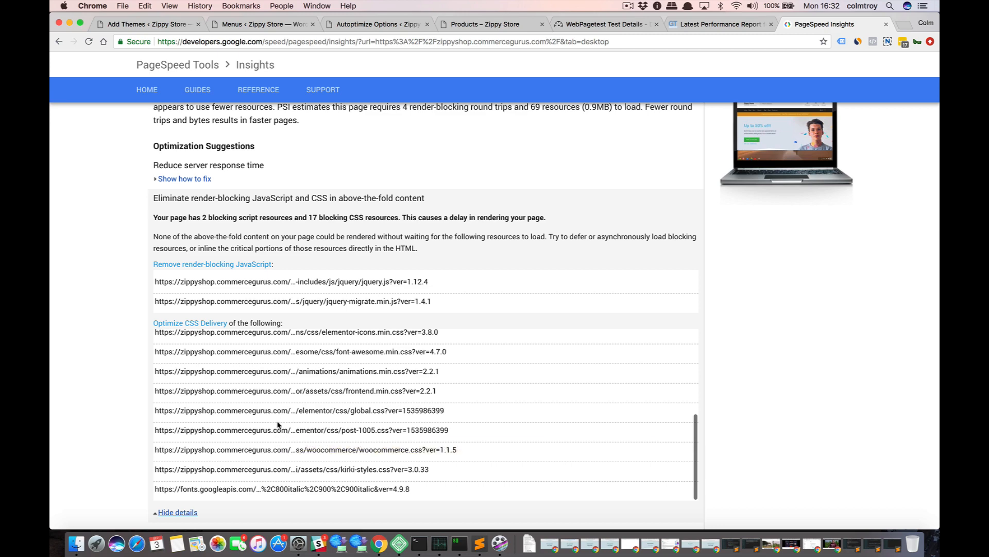
pyautogui.scroll(3, 278, 424)
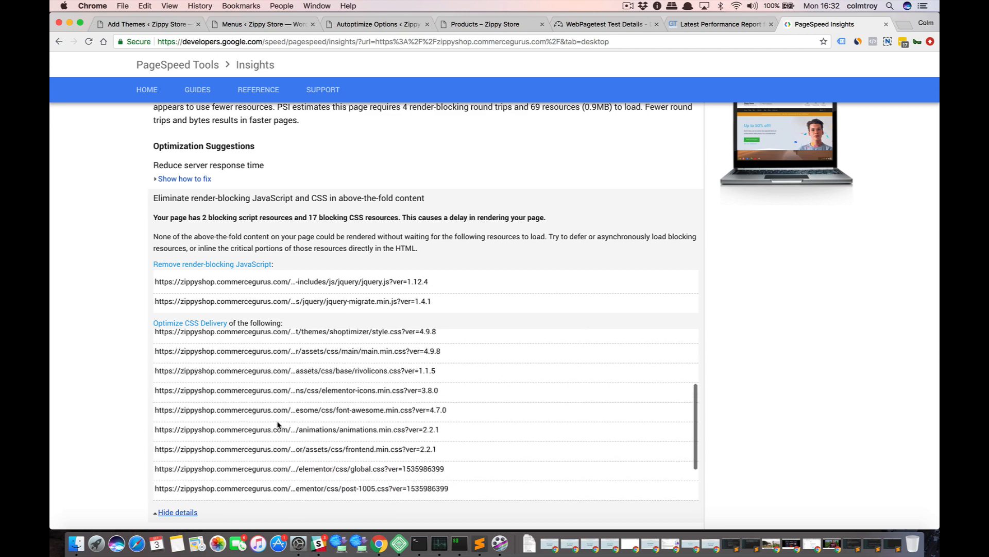
pyautogui.scroll(1, 278, 424)
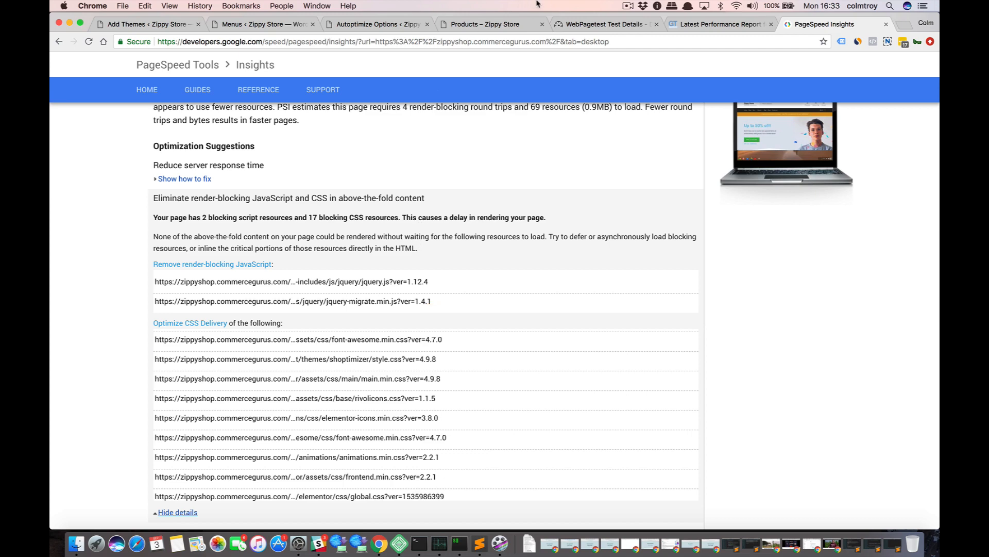
# Enable Optimize CSS Code in the CSS options of the Autoptimize settings.
pyautogui.click(399, 26)
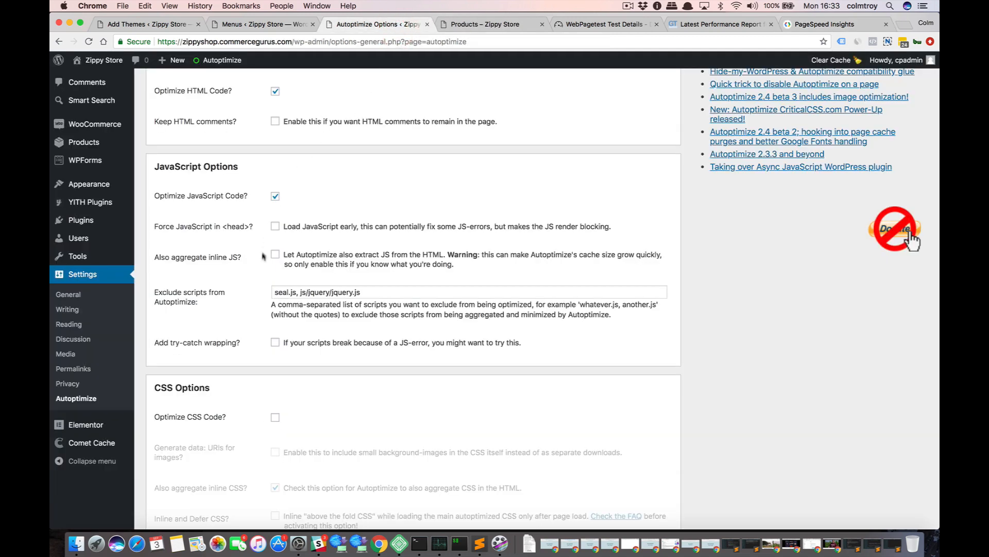
pyautogui.scroll(-3, 255, 287)
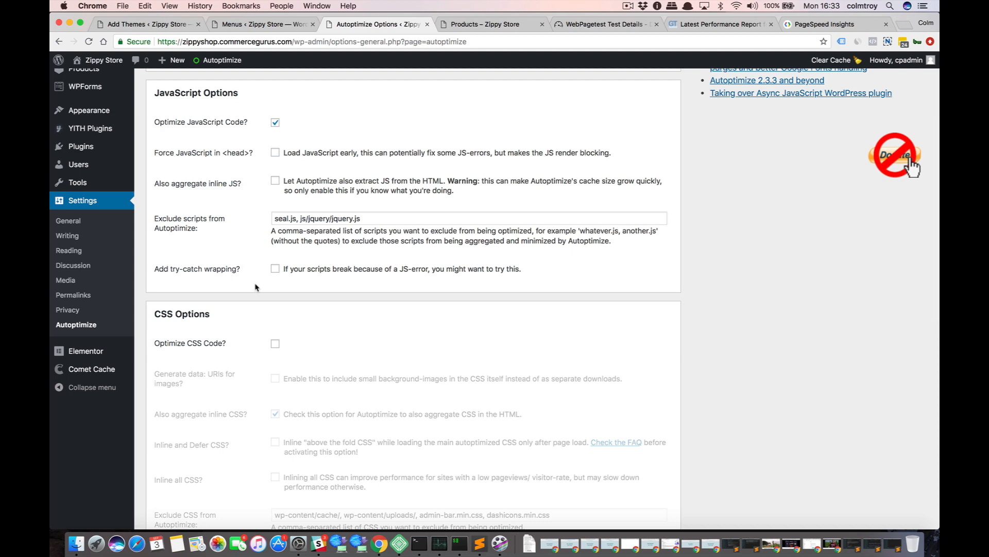
pyautogui.scroll(-1, 255, 287)
pyautogui.click(274, 316)
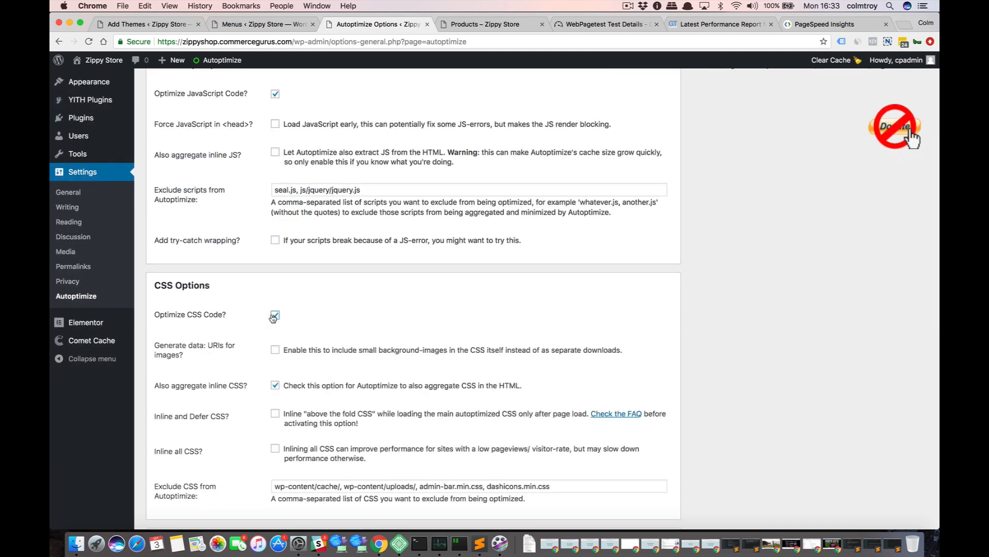
pyautogui.scroll(-3, 273, 318)
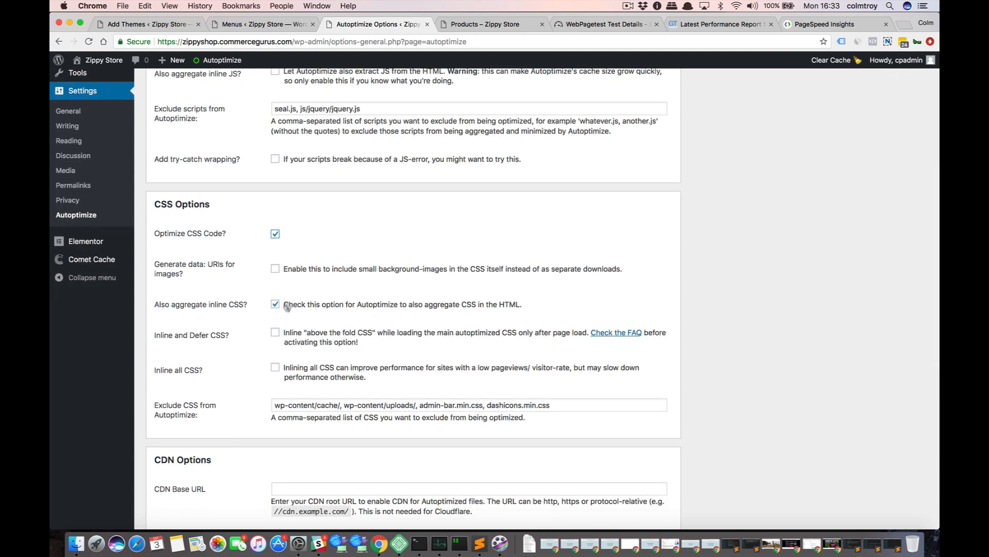
pyautogui.scroll(5, 287, 306)
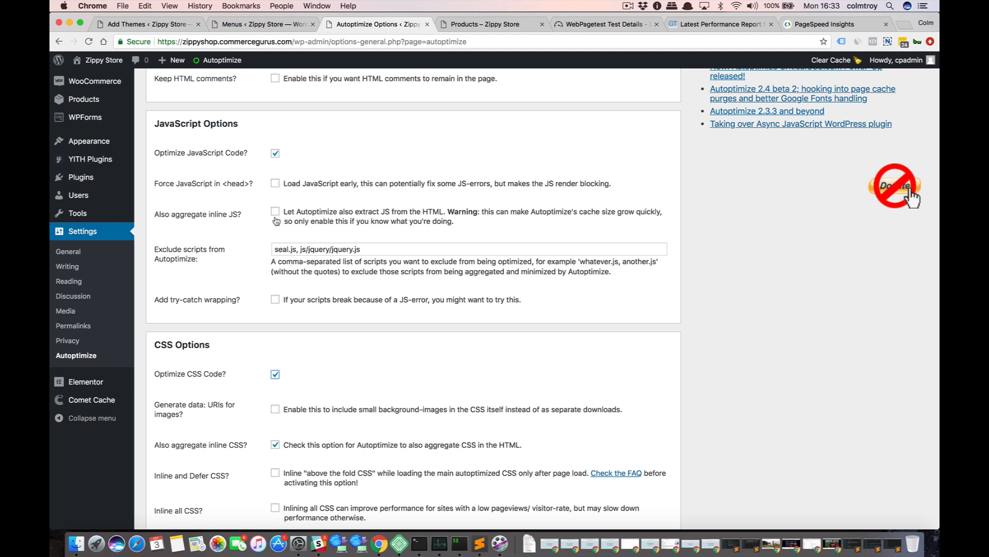
# Append ", kirki-3.0.27/modules/webfont-loader/vendor-typekit/webfontloader.js" from the Sublime Text notes to the scripts excluded from Autoptimize.
pyautogui.click(335, 249)
pyautogui.moveTo(371, 250); pyautogui.dragTo(300, 252)
pyautogui.click(285, 252)
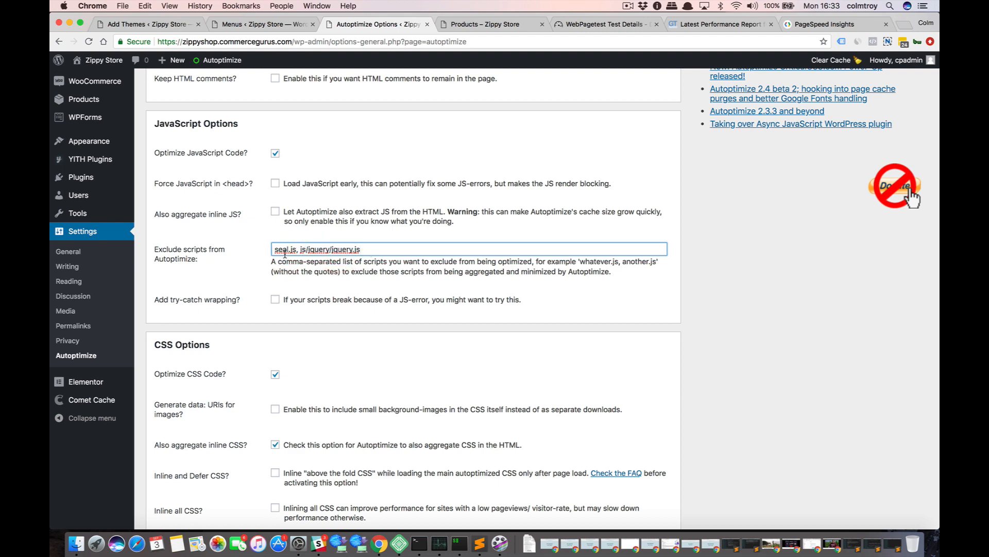
pyautogui.press('super+Tab')
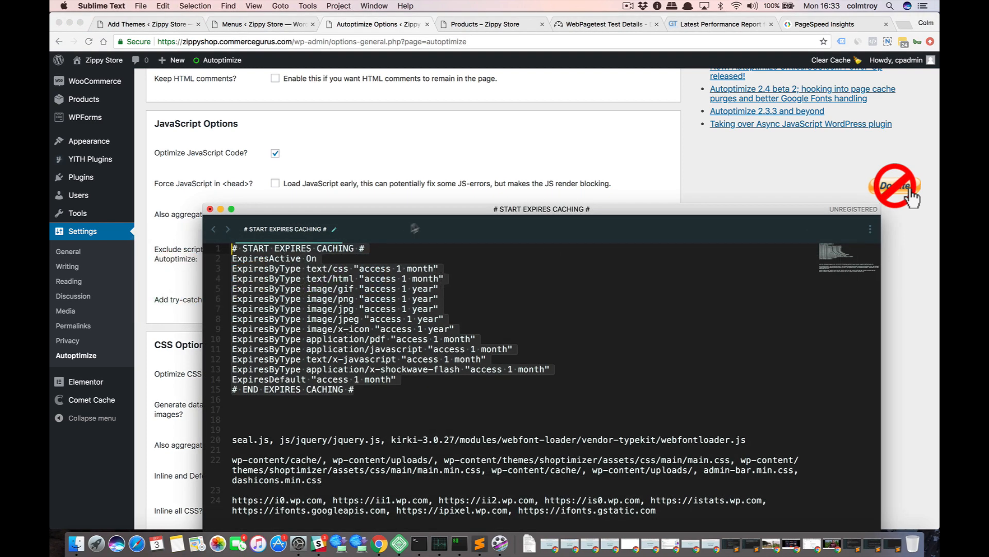
pyautogui.doubleClick(437, 212)
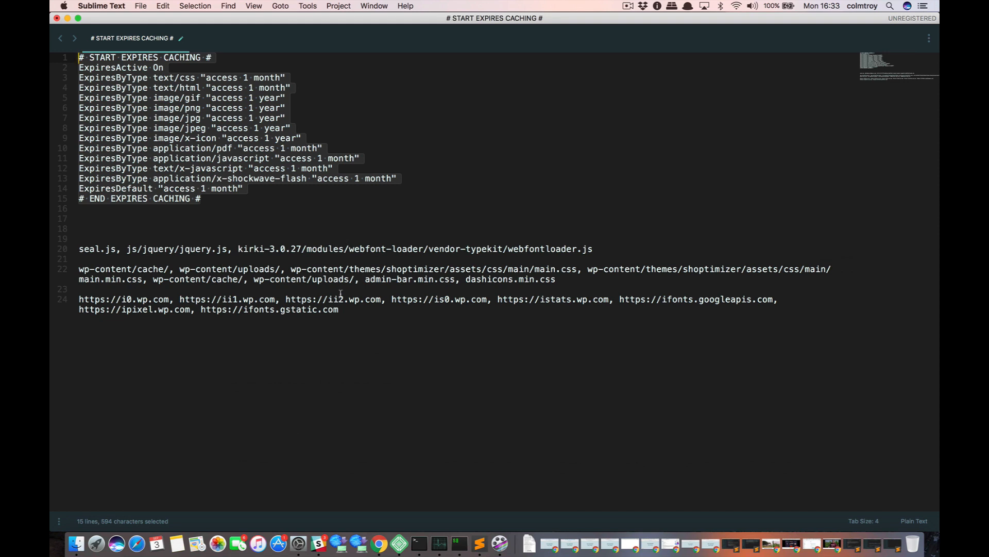
pyautogui.click(594, 249)
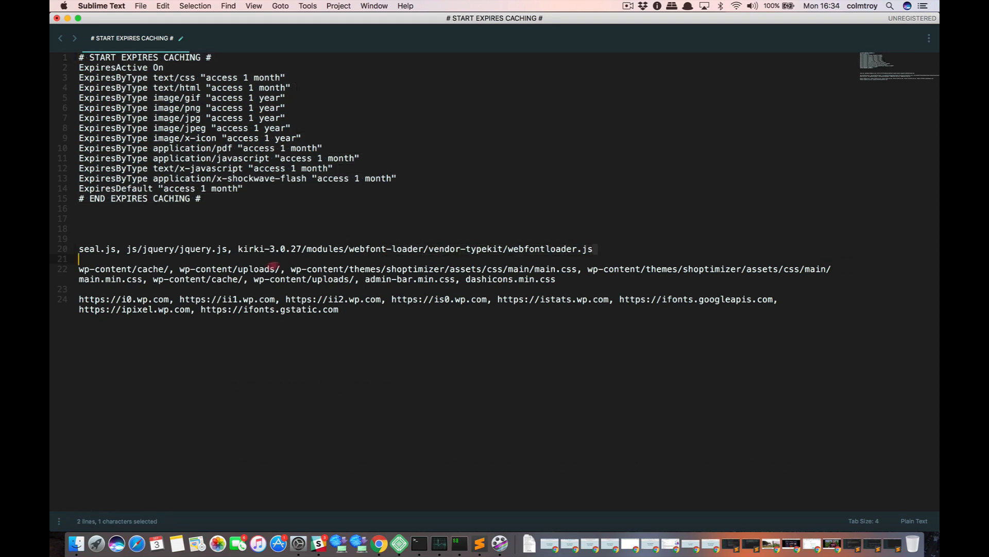
pyautogui.keyDown('shift'); pyautogui.click(239, 249); pyautogui.keyUp('shift')
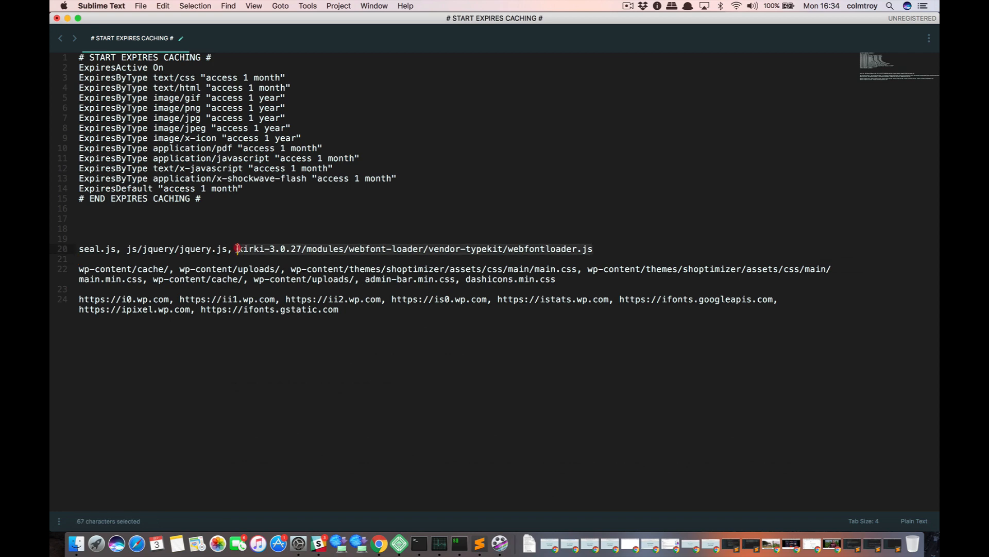
pyautogui.press('super+c')
pyautogui.press('super+Tab')
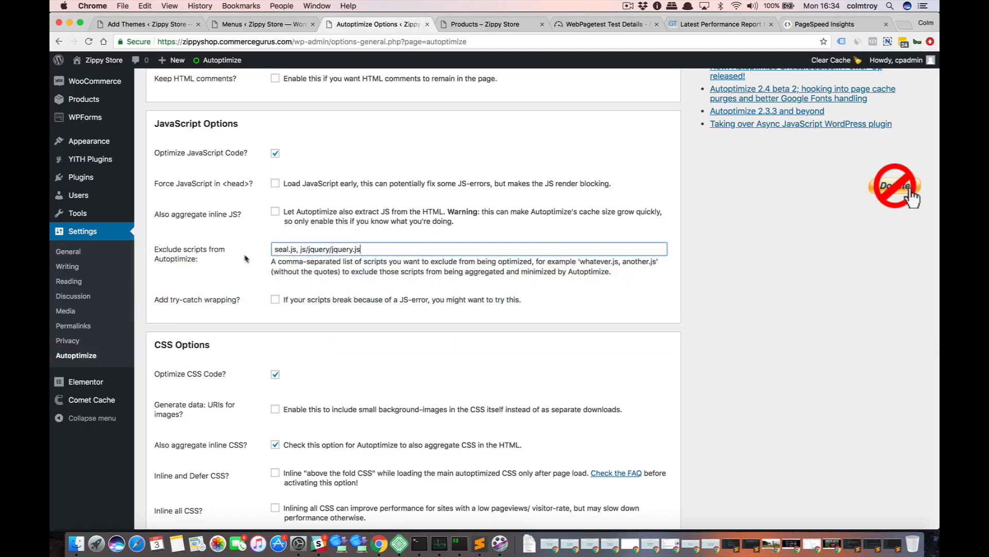
pyautogui.press('super+v')
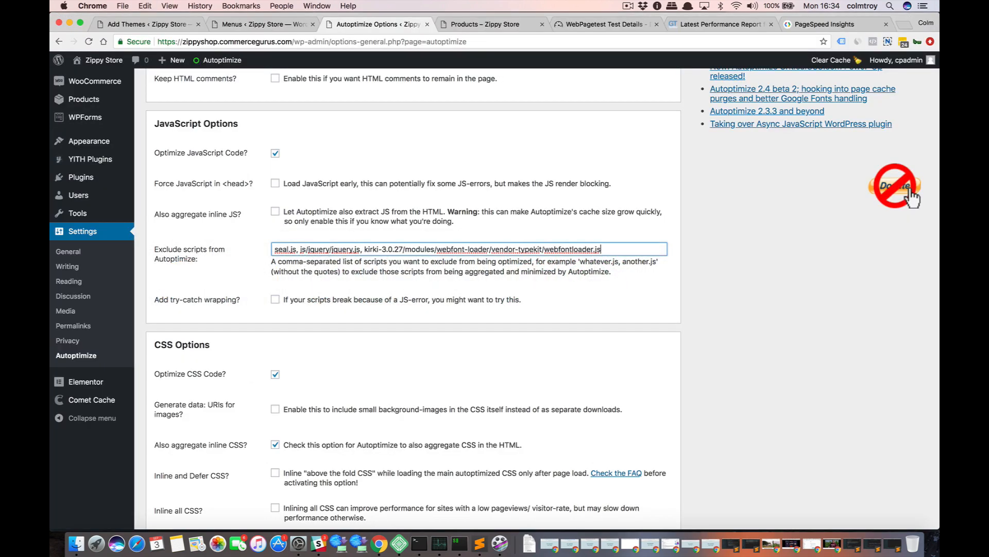
# Replace Autoptimize's CSS exclusion list with the one from the Sublime Text notes, including Shoptimizer's assets/css/main/main.css and main.min.css.
pyautogui.scroll(-5, 473, 299)
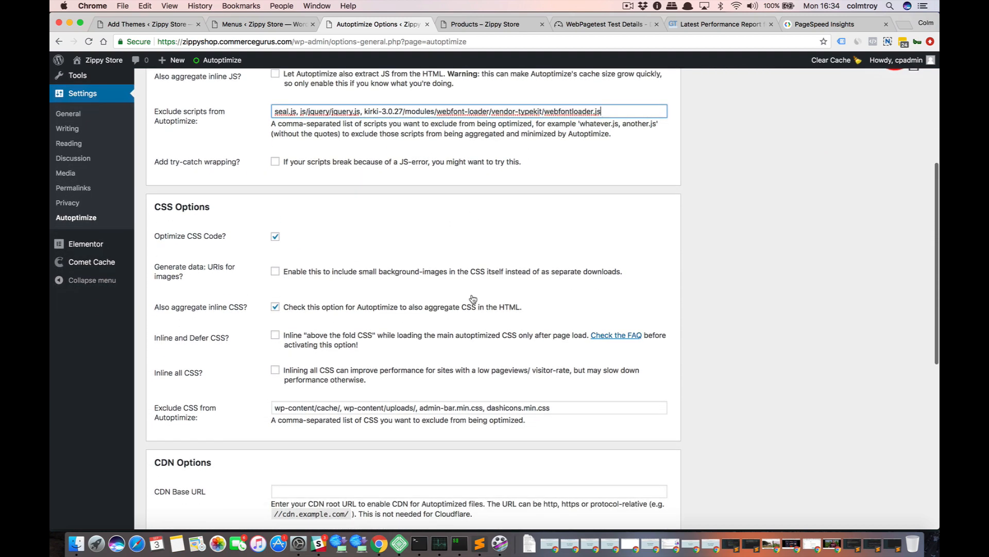
pyautogui.press('super+Tab')
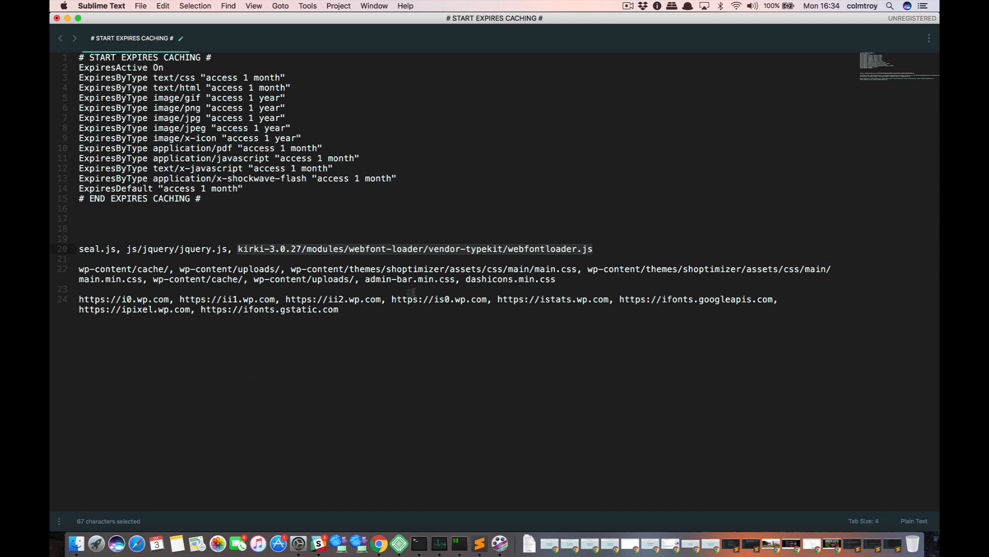
pyautogui.moveTo(557, 279); pyautogui.dragTo(78, 273)
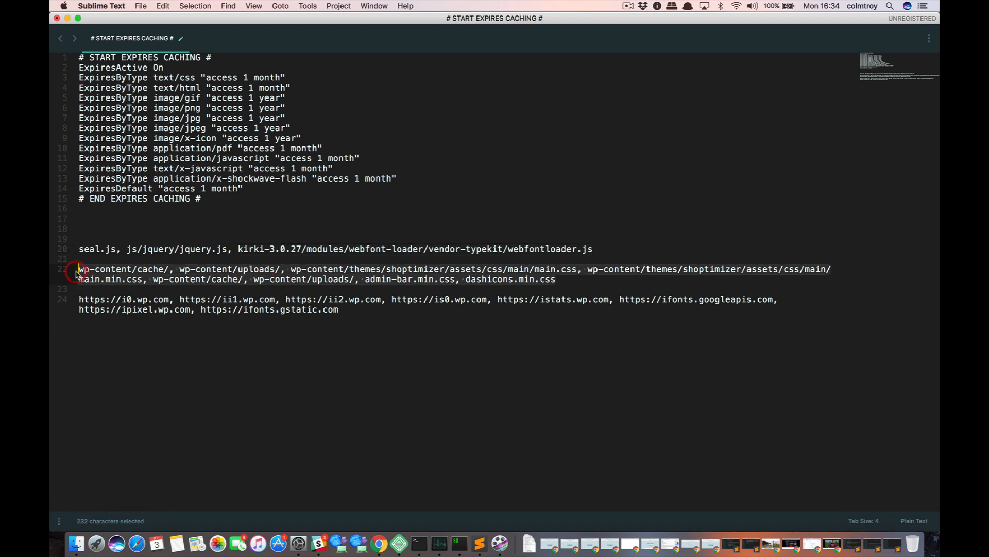
pyautogui.press('super+Tab')
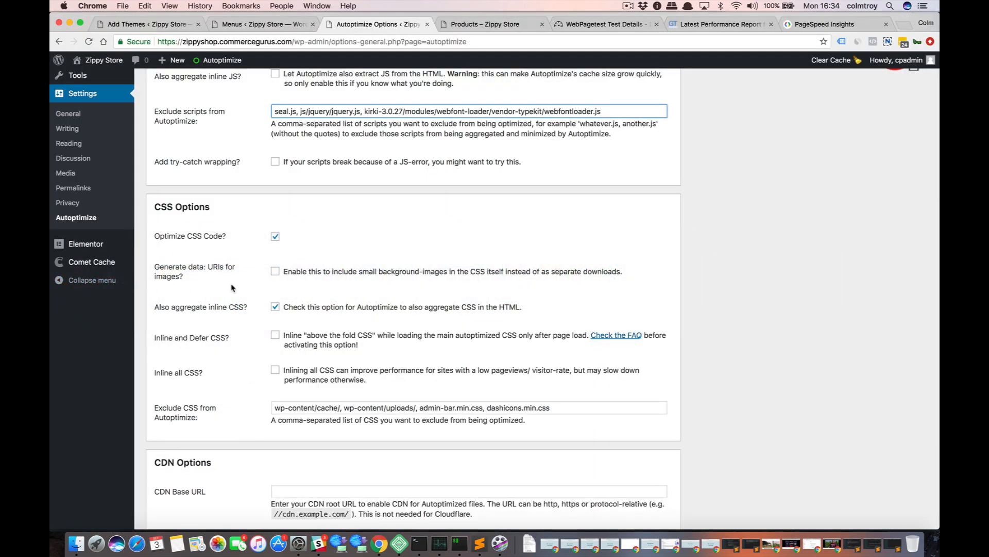
pyautogui.scroll(-1, 231, 287)
pyautogui.click(337, 391)
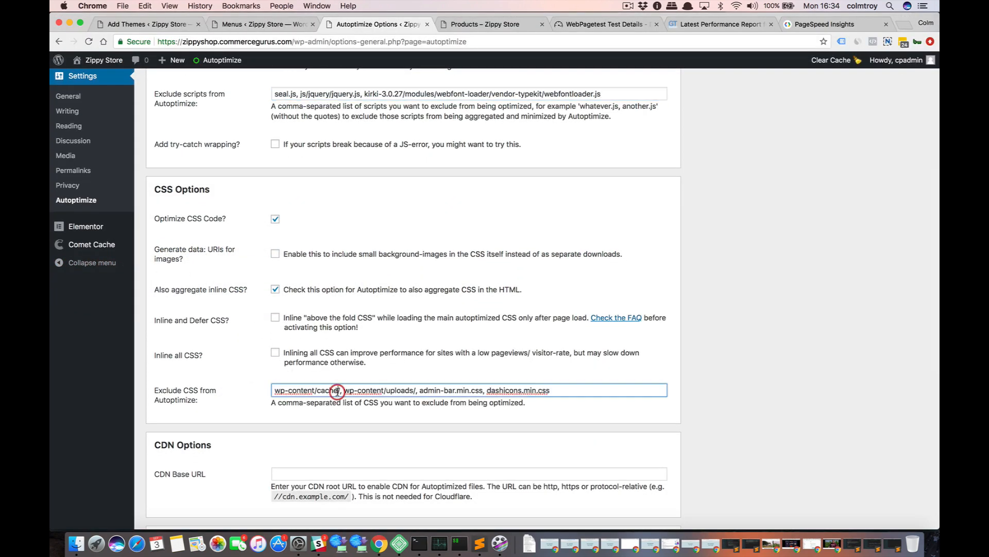
pyautogui.press('super+a')
pyautogui.press('super+v')
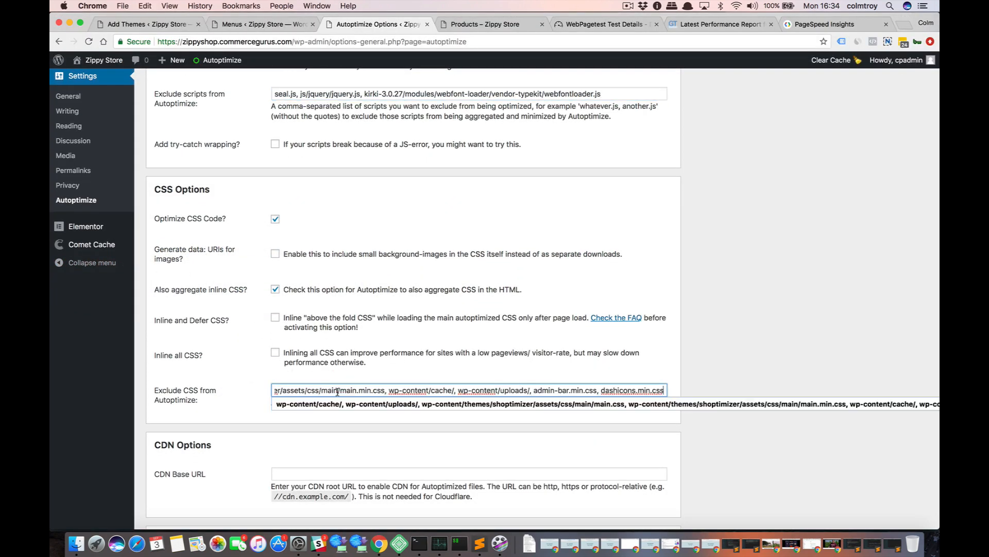
# Examine the CSS exclusion list in the Sublime Text notes, highlighting the Shoptimizer main.css path, and return to the Autoptimize settings.
pyautogui.press('super+Tab')
pyautogui.click(460, 282)
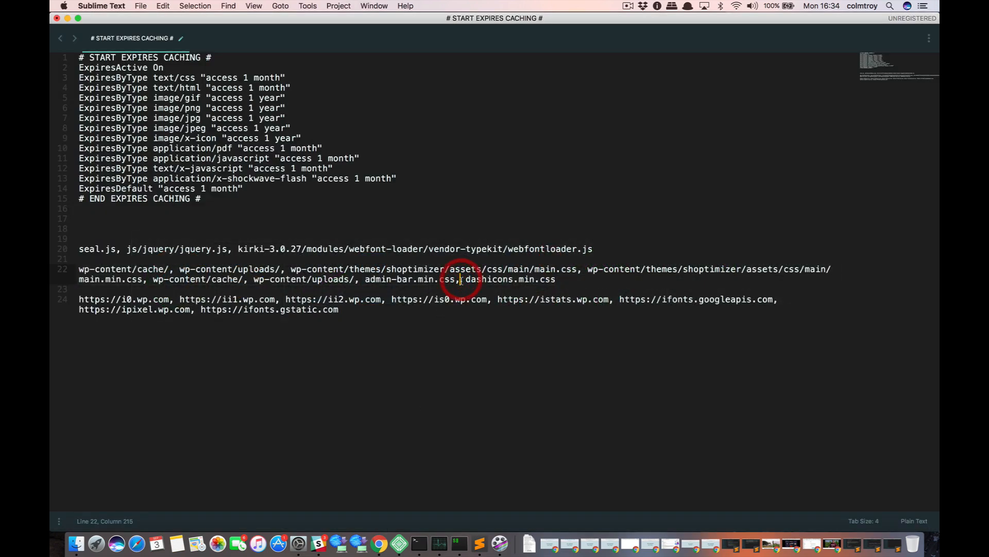
pyautogui.click(577, 269)
pyautogui.moveTo(577, 269); pyautogui.dragTo(295, 269)
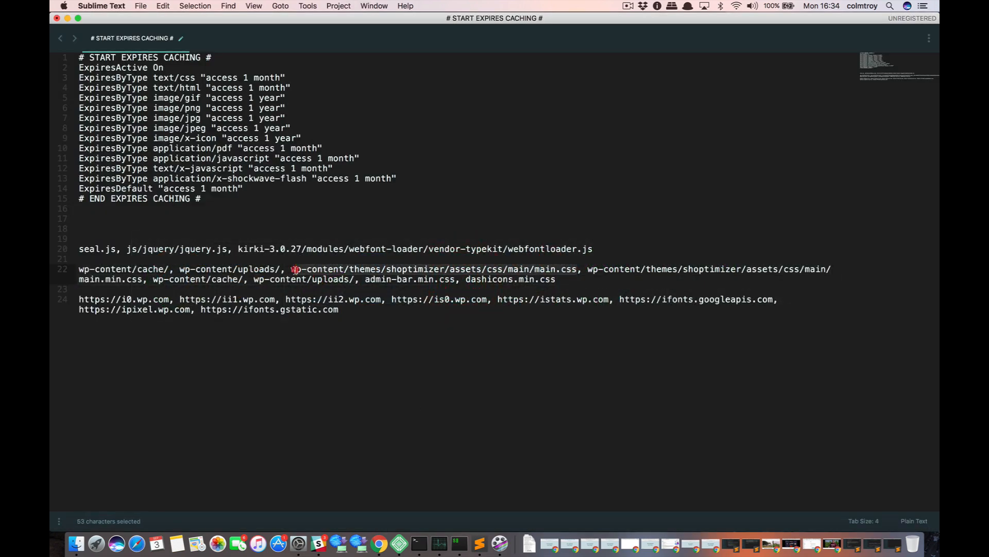
pyautogui.click(408, 270)
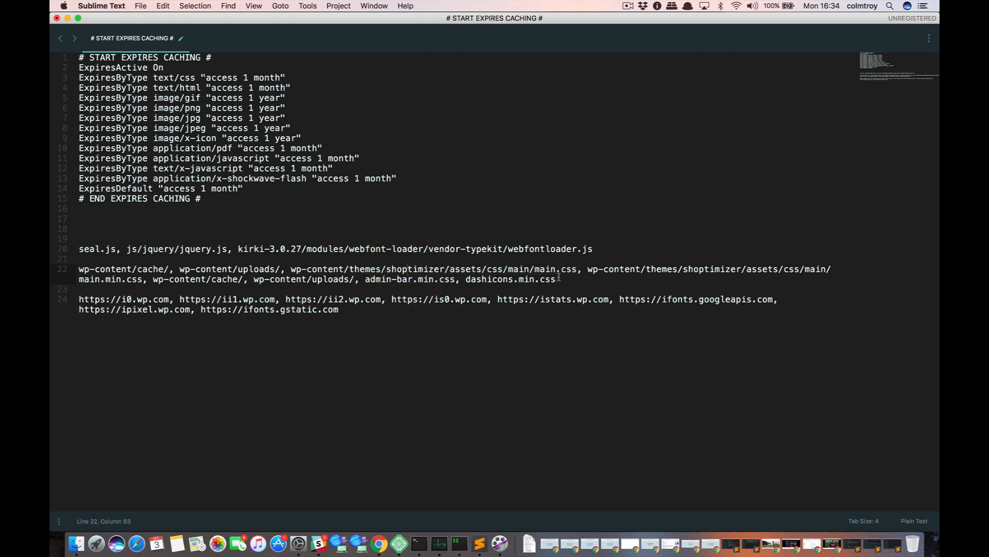
pyautogui.moveTo(577, 269); pyautogui.dragTo(309, 268)
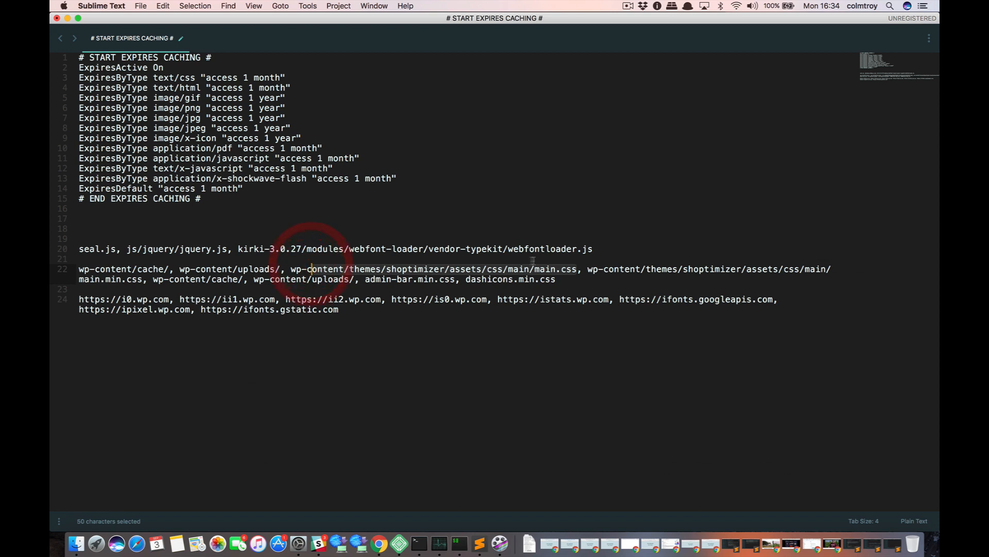
pyautogui.click(550, 269)
pyautogui.click(576, 268)
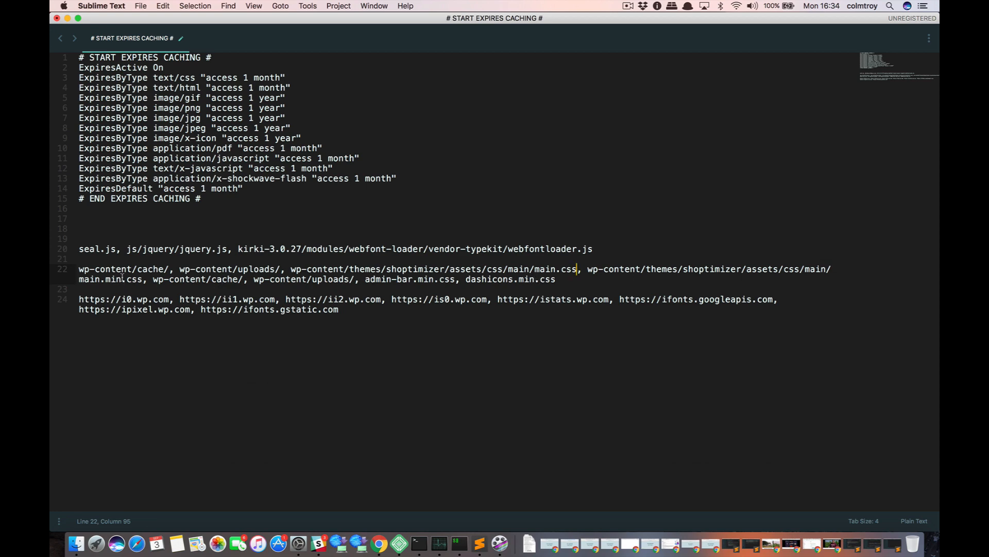
pyautogui.press('super+Tab')
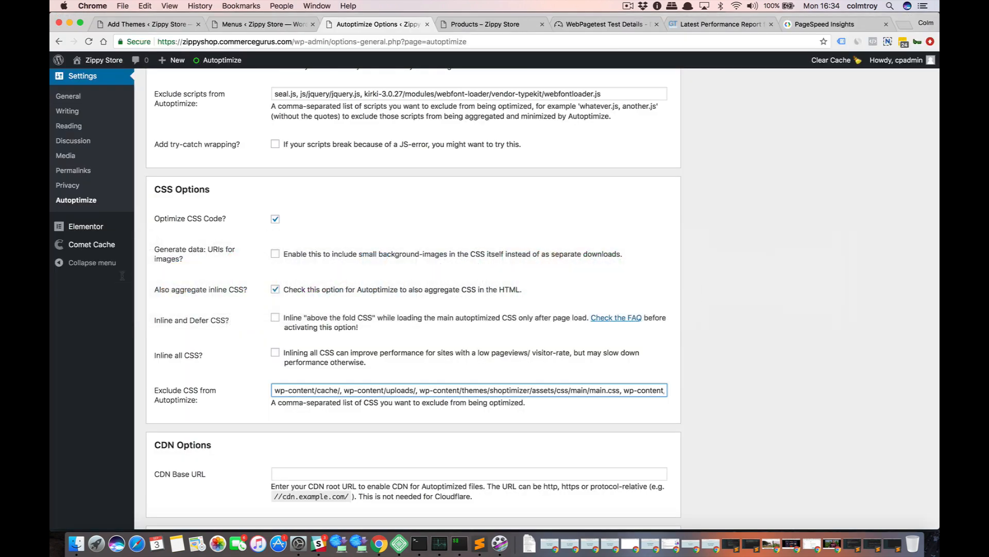
pyautogui.click(748, 309)
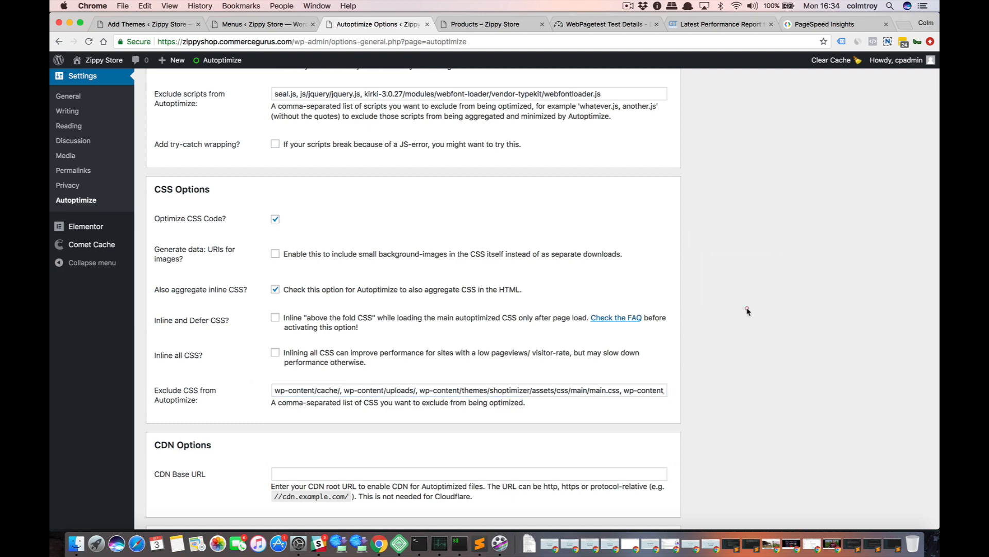
# Enable the Inline and Defer CSS option in the Autoptimize CSS options.
pyautogui.scroll(-1, 358, 319)
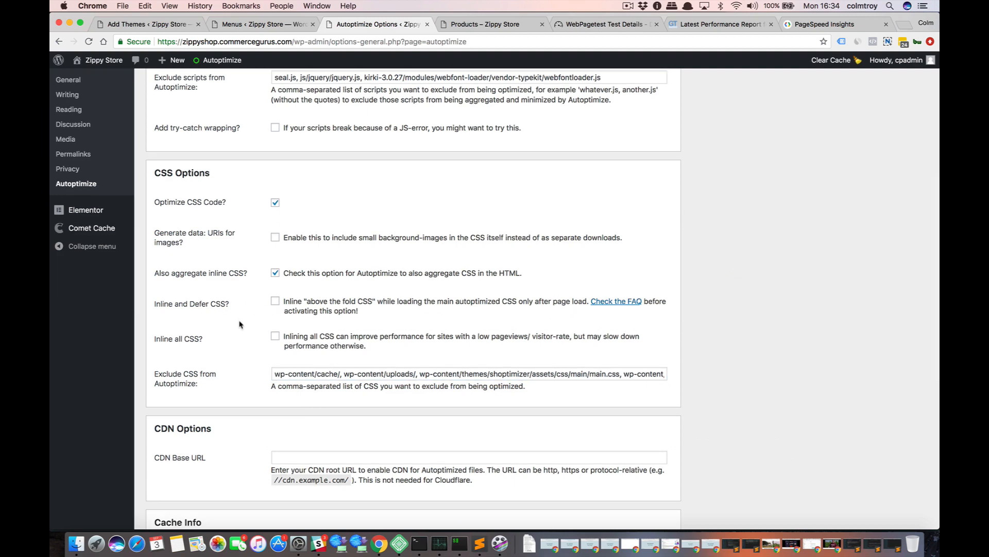
pyautogui.scroll(5, 241, 326)
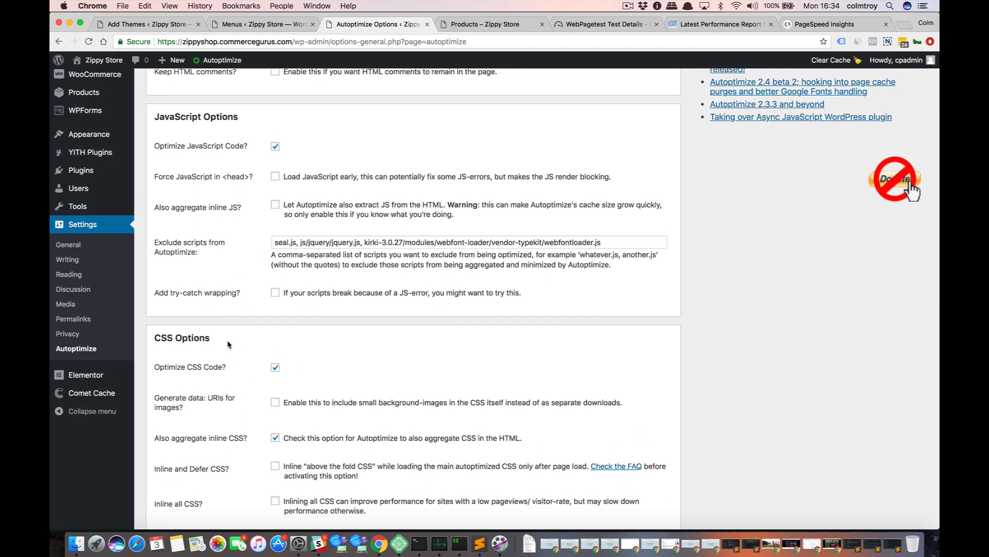
pyautogui.scroll(-2, 228, 343)
pyautogui.scroll(-3, 228, 344)
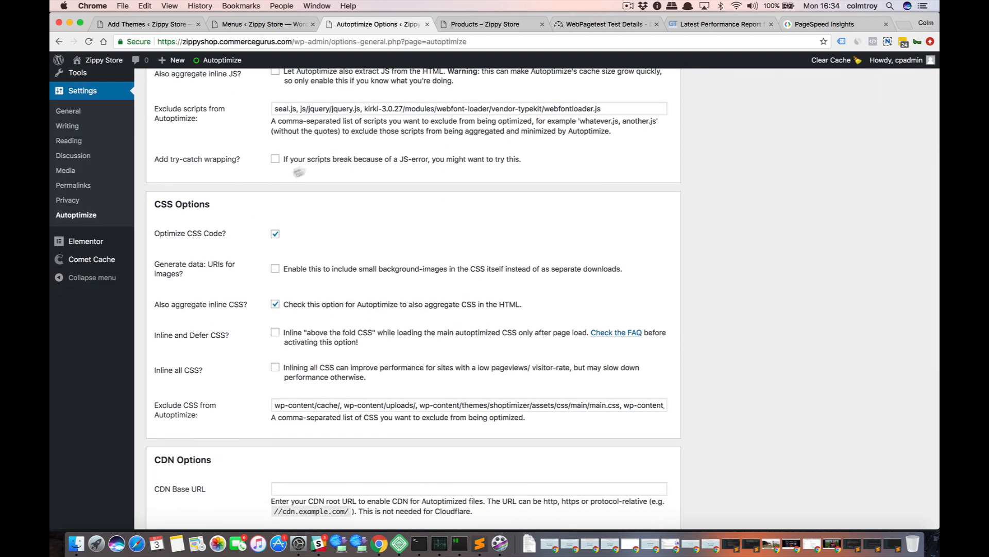
pyautogui.click(276, 333)
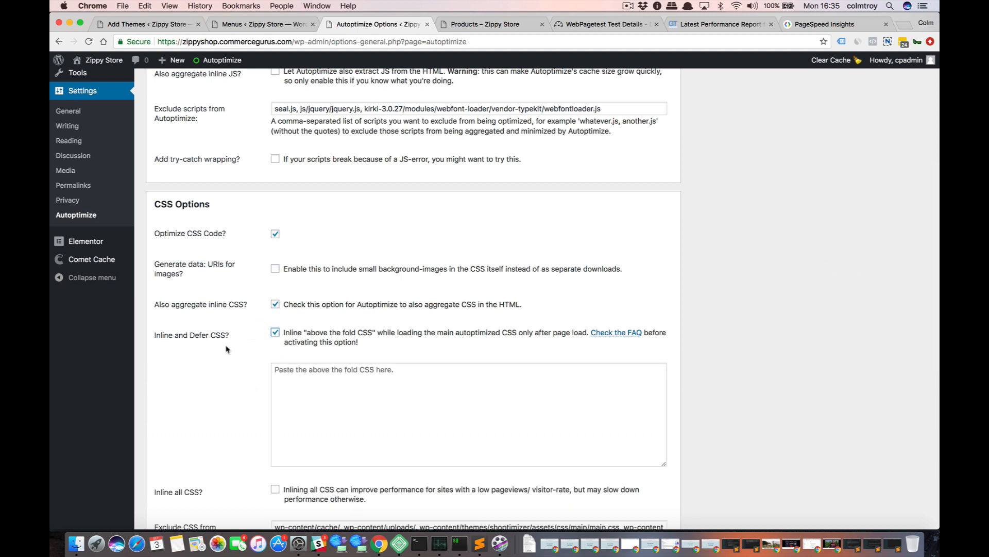
pyautogui.scroll(-2, 247, 361)
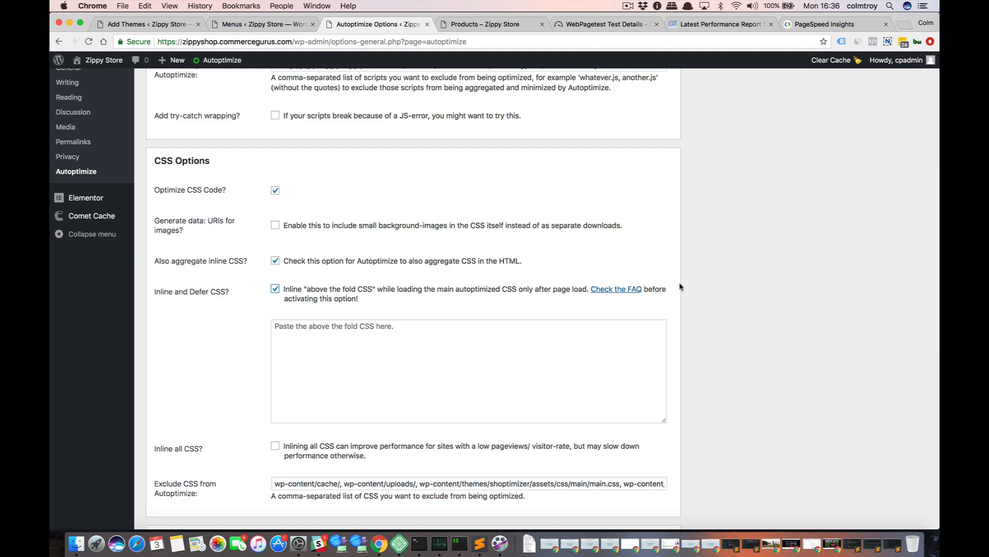
pyautogui.press('super+Tab')
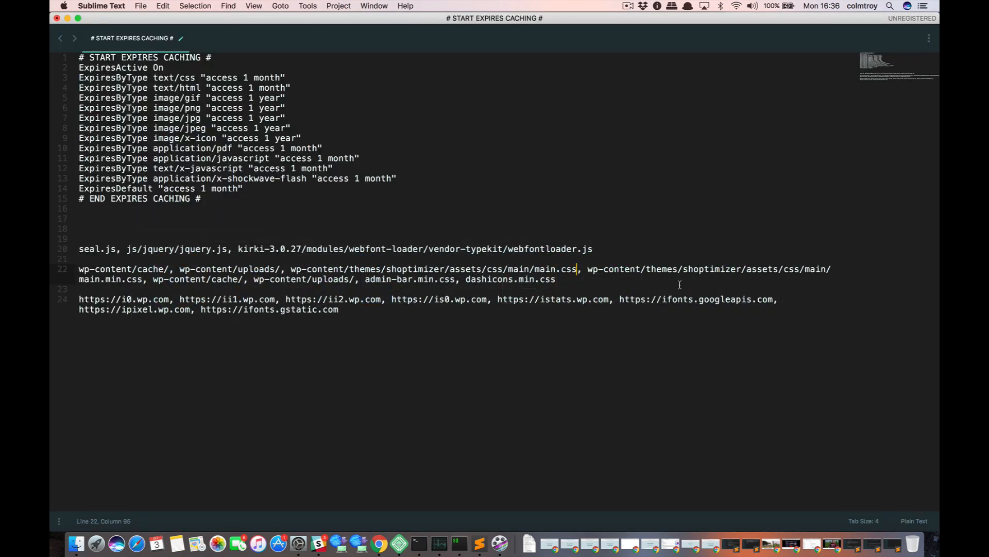
pyautogui.press('super+Tab')
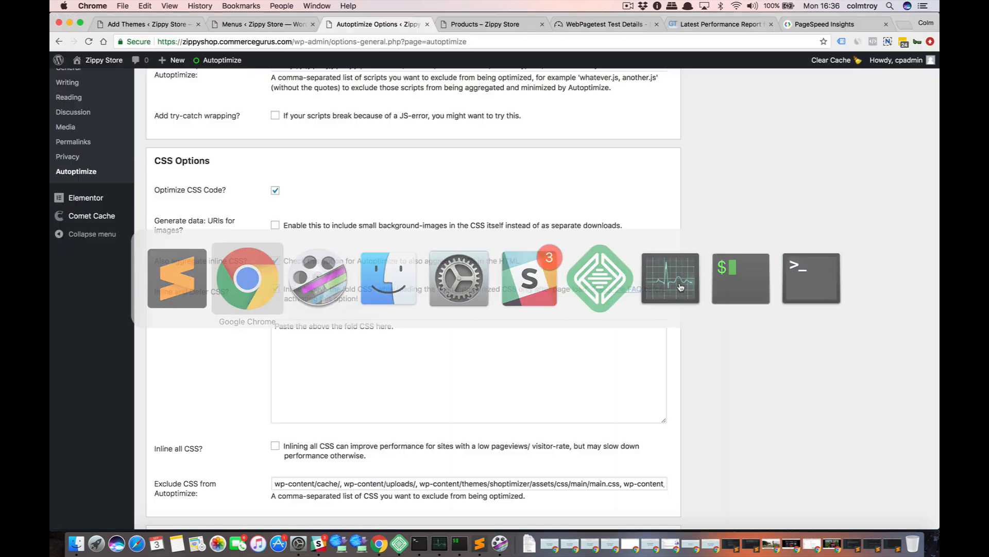
pyautogui.click(534, 361)
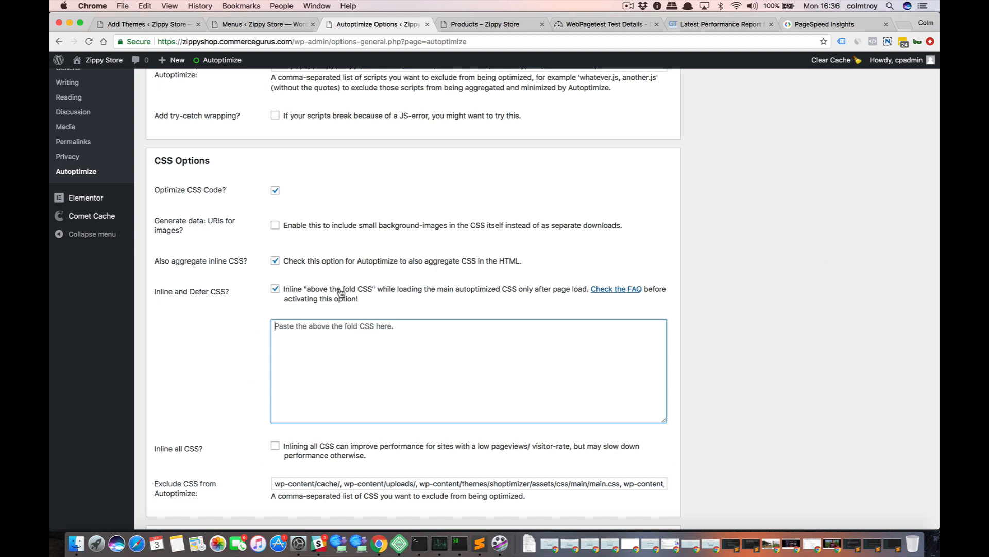
pyautogui.scroll(-1, 341, 293)
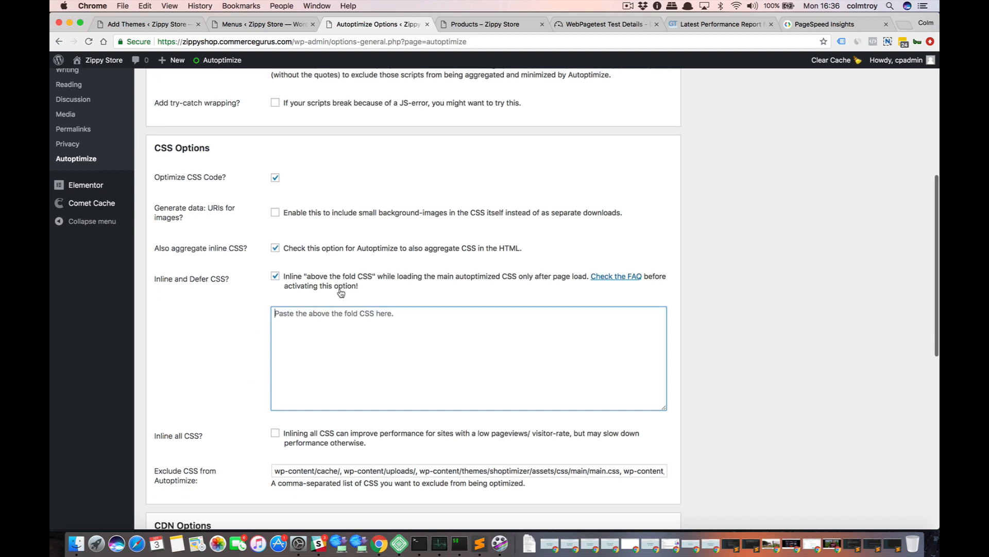
pyautogui.click(275, 275)
pyautogui.click(275, 276)
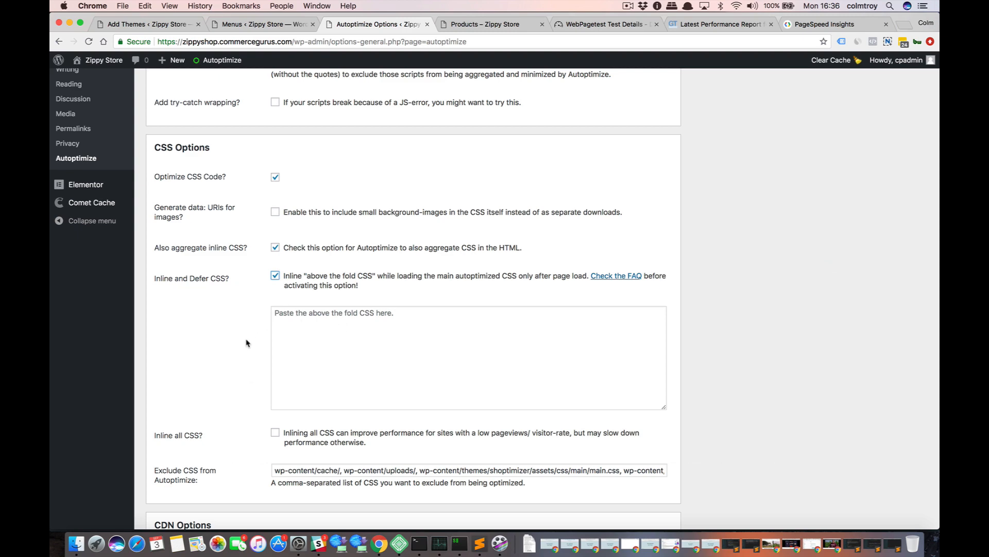
# Save the main Autoptimize settings and empty the Autoptimize cache.
pyautogui.scroll(-3, 247, 342)
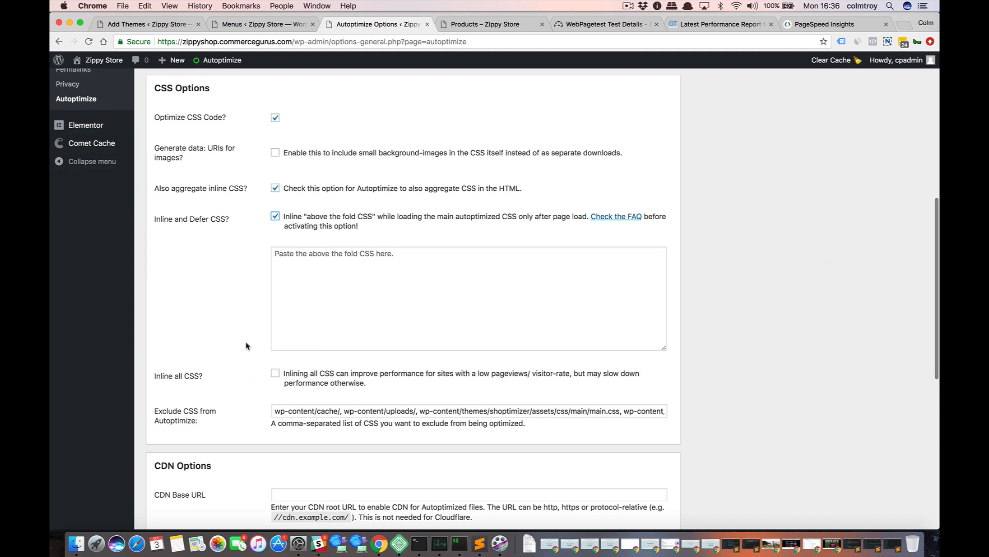
pyautogui.scroll(-1, 246, 345)
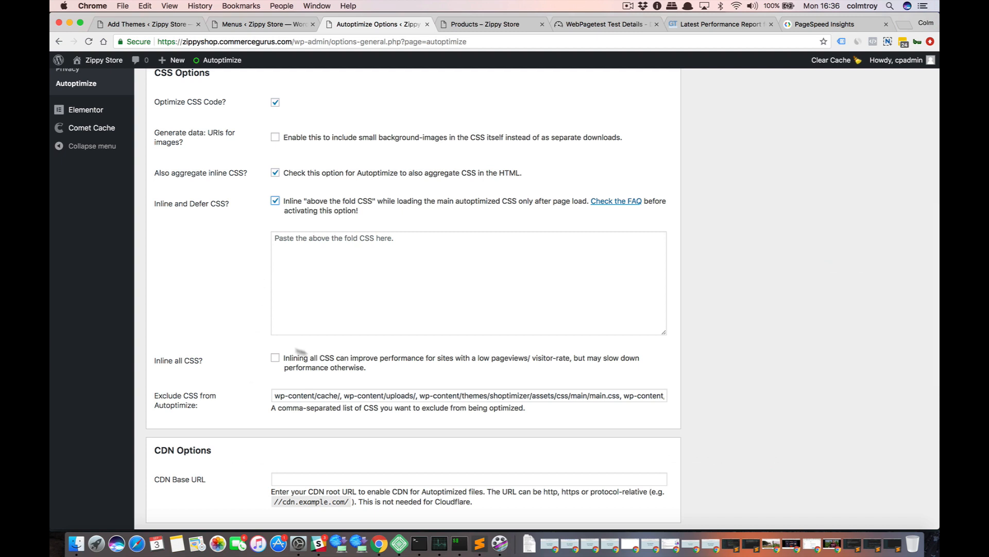
pyautogui.scroll(-1, 217, 323)
pyautogui.scroll(-8, 217, 323)
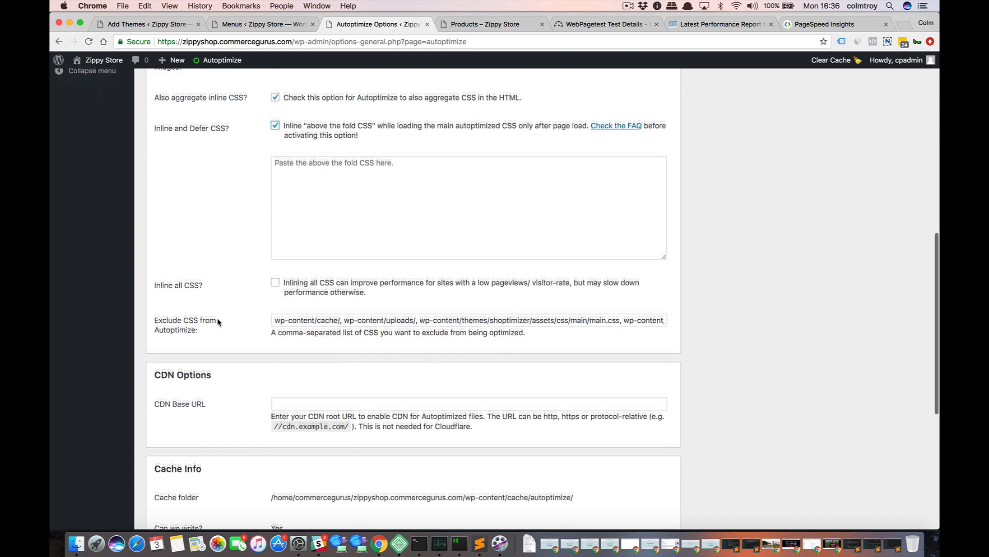
pyautogui.scroll(-4, 217, 322)
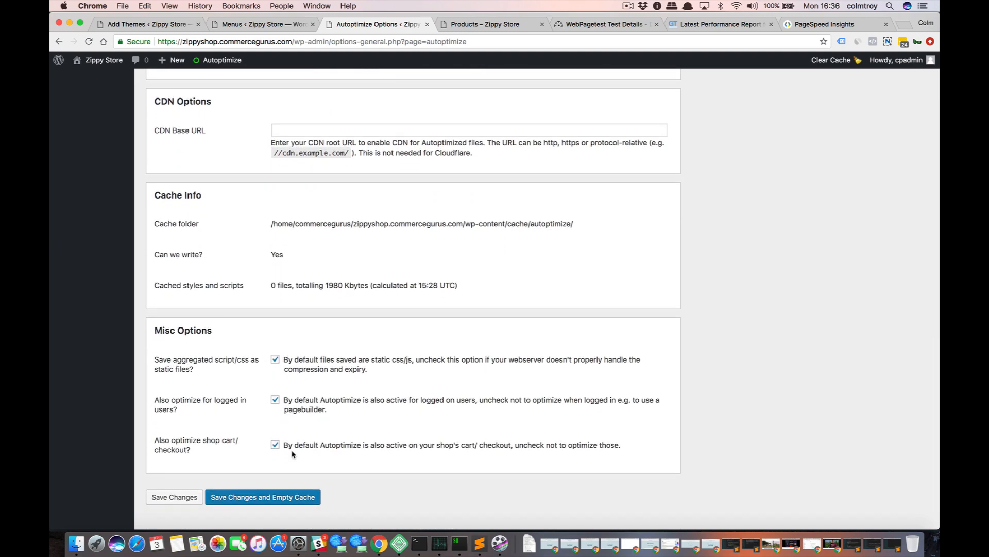
pyautogui.click(250, 496)
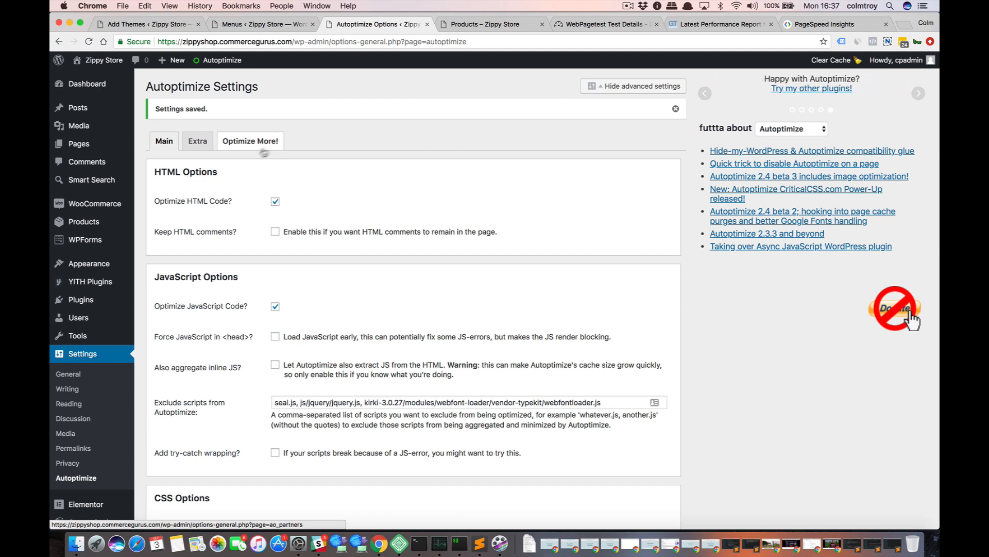
# In Autoptimize's extra settings, enable Remove emojis and fill the third-party preconnect domains with the wp.com and fonts URL list from the Sublime Text notes.
pyautogui.click(198, 143)
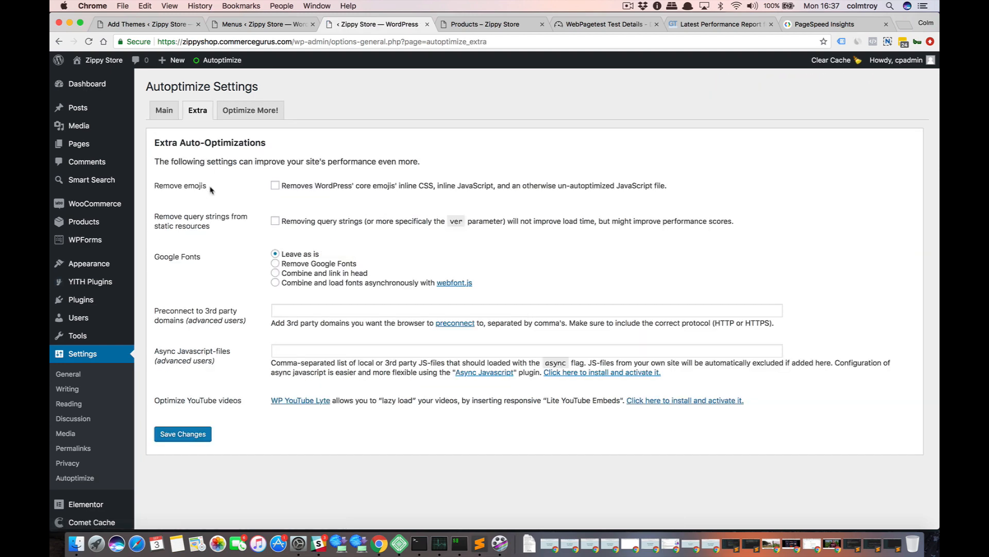
pyautogui.click(274, 186)
pyautogui.press('super+Tab')
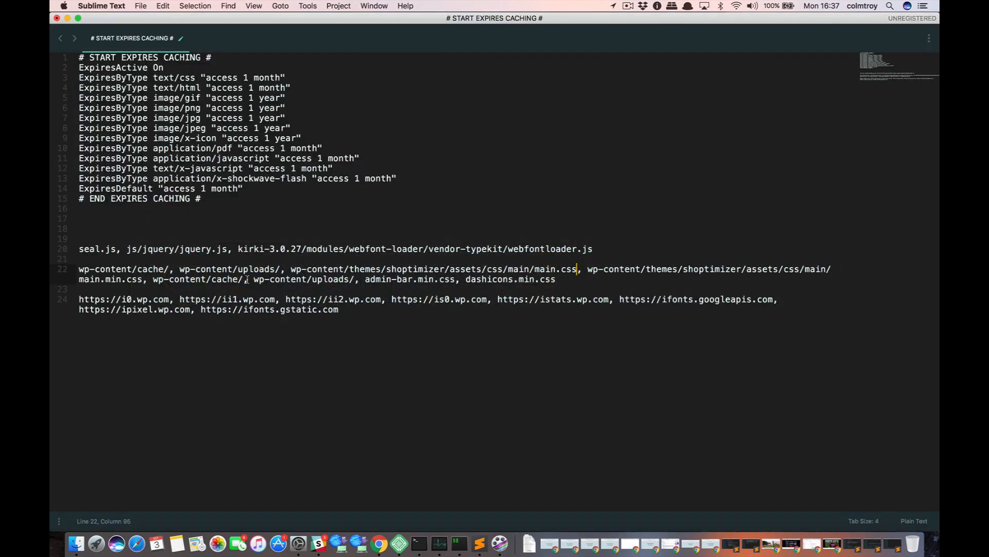
pyautogui.moveTo(341, 310); pyautogui.dragTo(75, 299)
pyautogui.press('super+c')
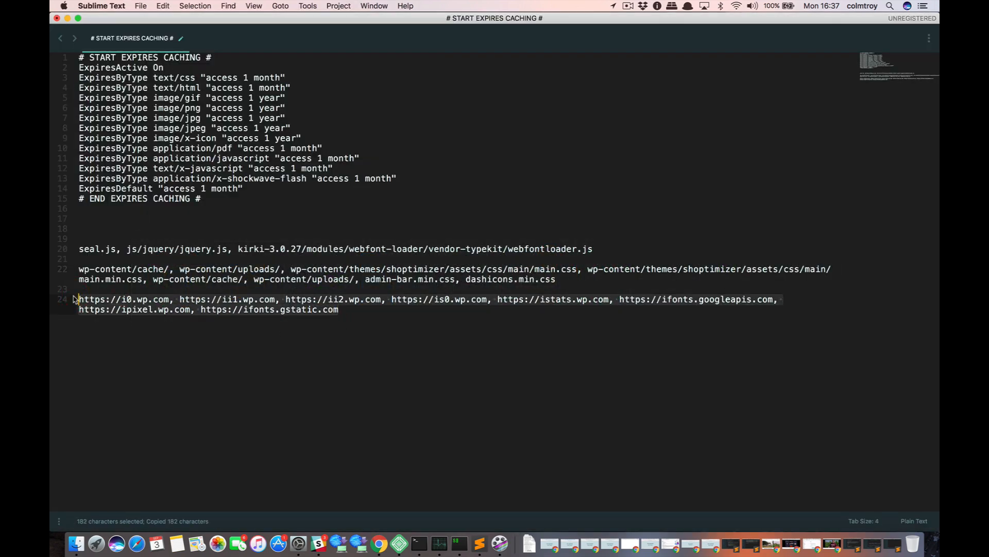
pyautogui.press('super+Tab')
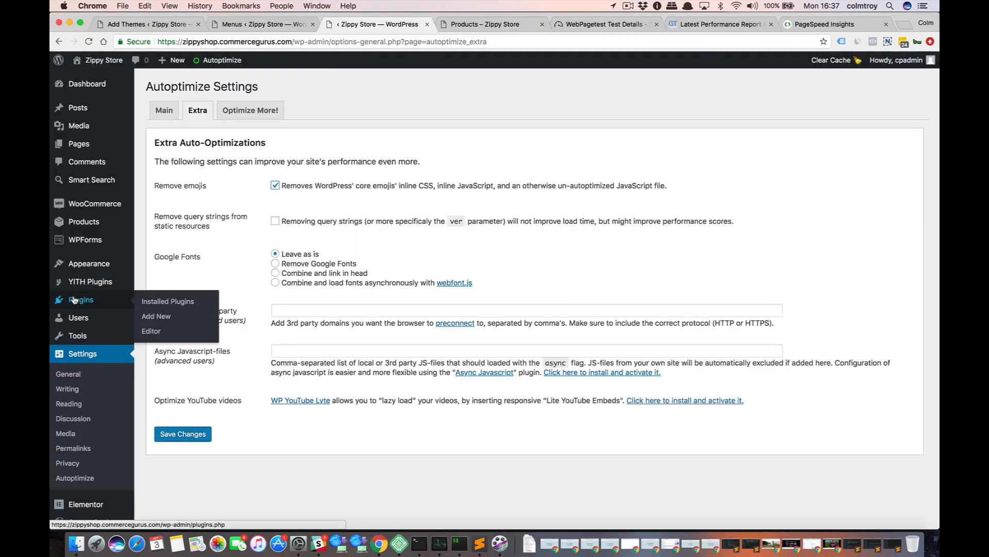
pyautogui.click(278, 309)
pyautogui.press('super+v')
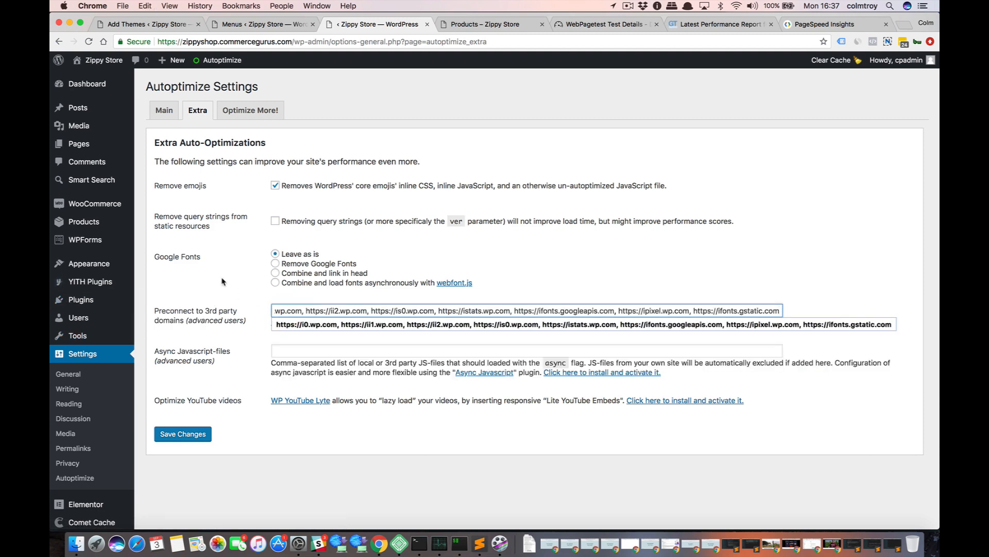
pyautogui.click(232, 287)
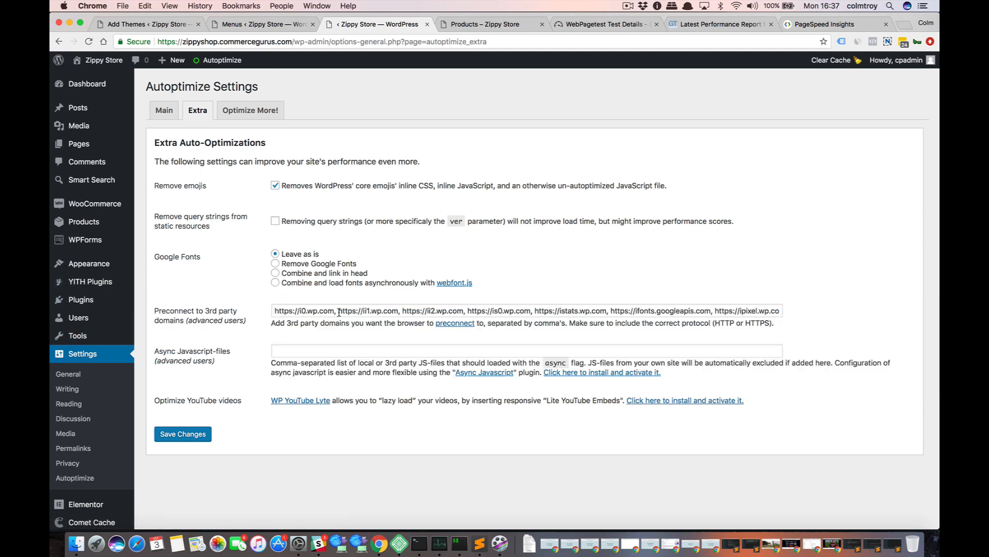
# Examine the preconnect domain list through to its end, highlighting the ii2.wp.com and is0.wp.com entries.
pyautogui.moveTo(377, 310); pyautogui.dragTo(444, 310)
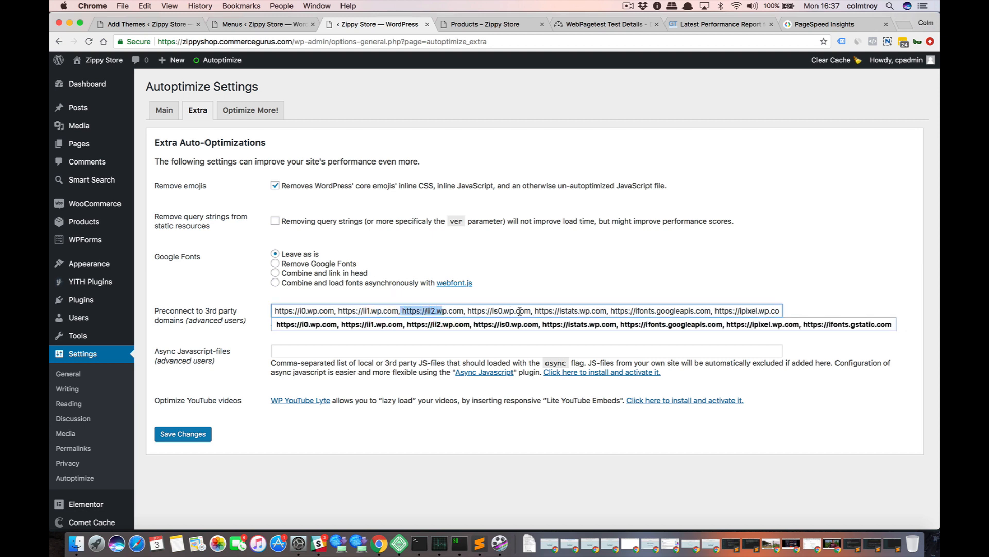
pyautogui.moveTo(529, 311); pyautogui.dragTo(465, 312)
pyautogui.click(477, 311)
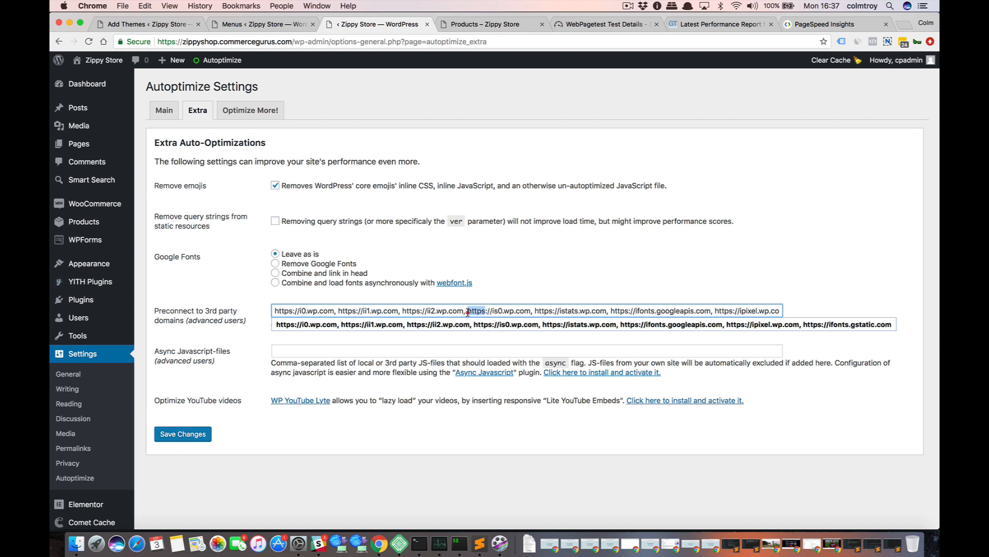
pyautogui.click(467, 310)
pyautogui.click(503, 311)
pyautogui.moveTo(442, 311); pyautogui.dragTo(506, 315)
pyautogui.click(494, 313)
pyautogui.moveTo(493, 311); pyautogui.dragTo(514, 311)
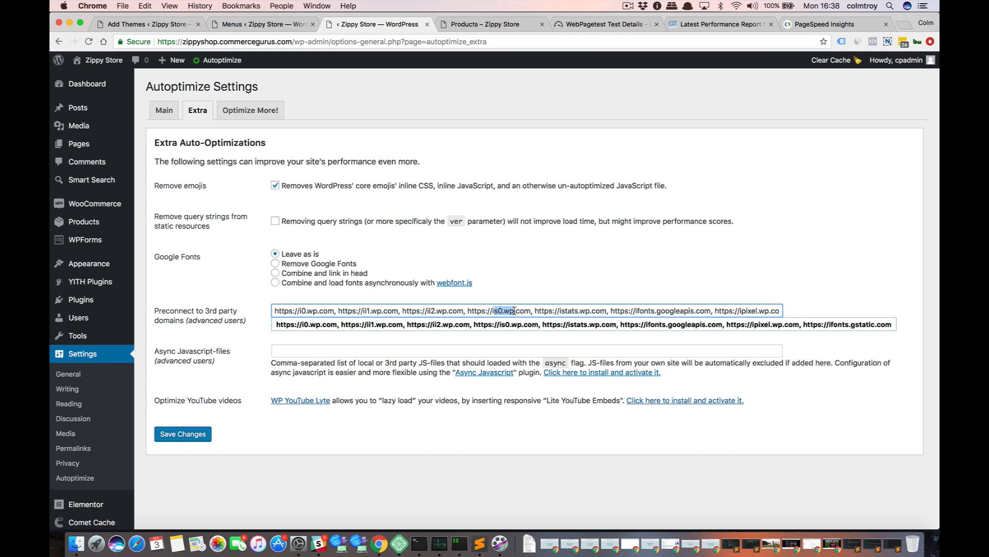
pyautogui.click(514, 310)
pyautogui.click(675, 311)
pyautogui.press('Right')
pyautogui.press('Right')
pyautogui.press('Right')
pyautogui.press('Right')
pyautogui.press('Right')
pyautogui.press('Right')
pyautogui.press('Right')
pyautogui.press('Right')
pyautogui.press('Right')
pyautogui.press('Right')
pyautogui.press('Right')
pyautogui.press('Right')
pyautogui.press('Right')
pyautogui.press('Right')
pyautogui.press('Right')
pyautogui.press('Right')
pyautogui.press('Right')
pyautogui.press('Right')
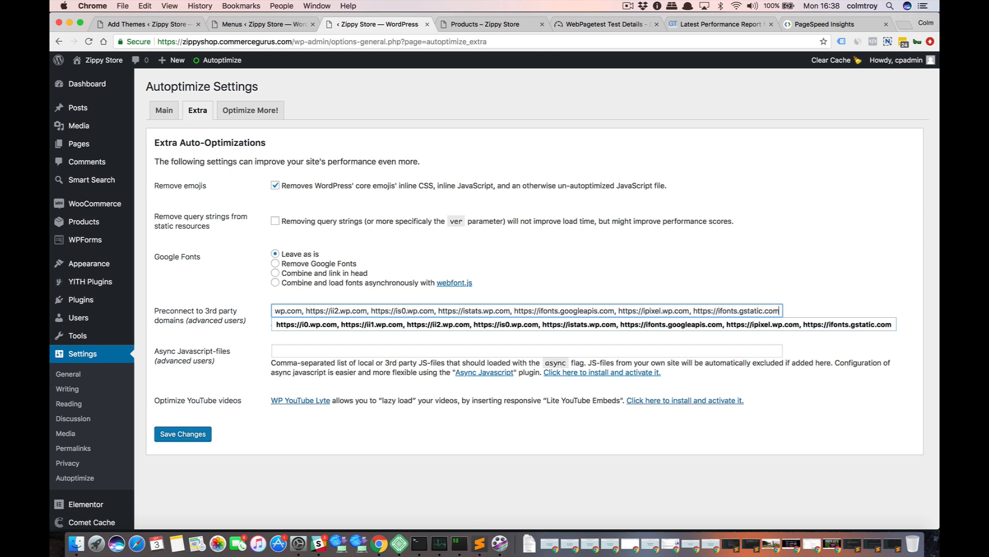
# Save the extra auto-optimization settings with emoji removal and the preconnect domains.
pyautogui.click(828, 279)
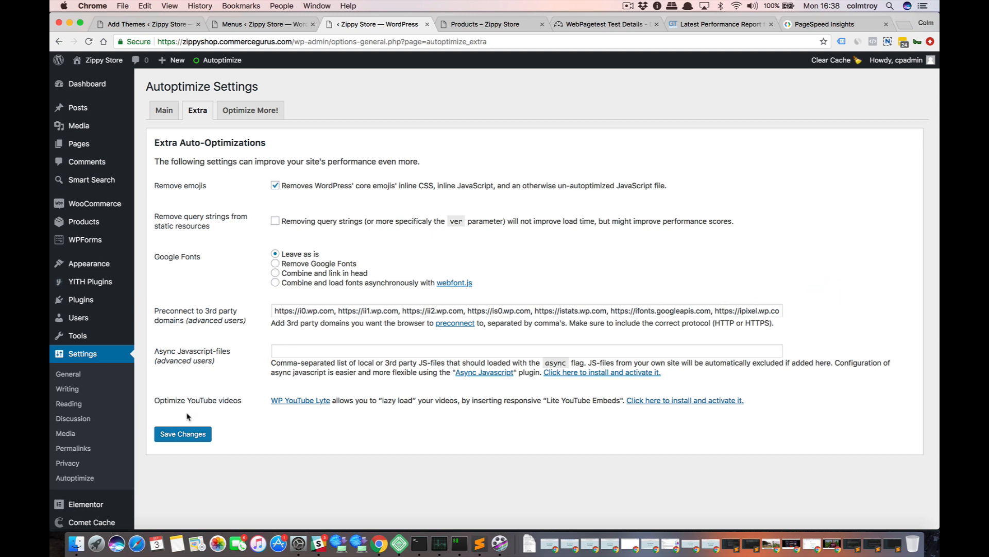
pyautogui.click(186, 433)
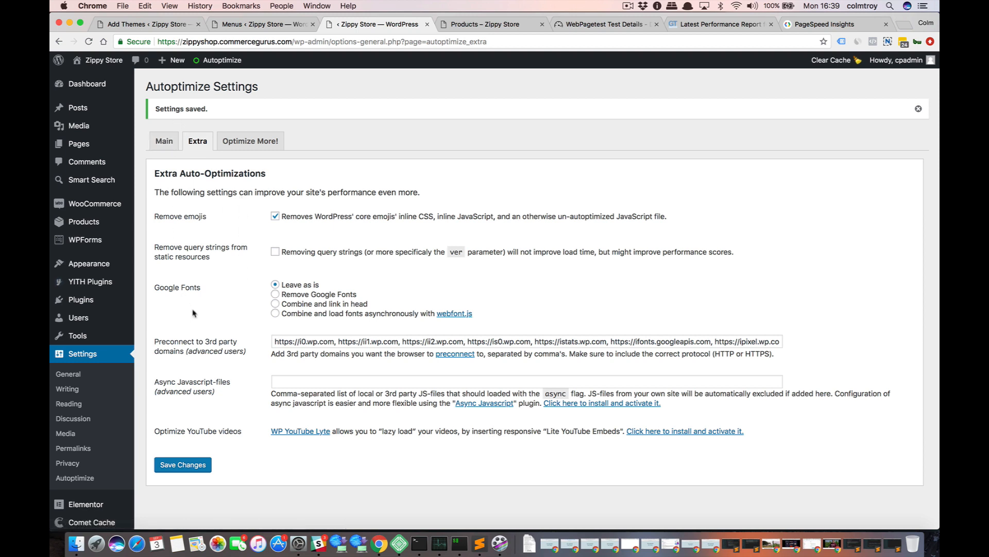
# Review Autoptimize's main JavaScript and CSS options, including Inline and Defer CSS and the Shoptimizer main.css exclusion.
pyautogui.click(160, 141)
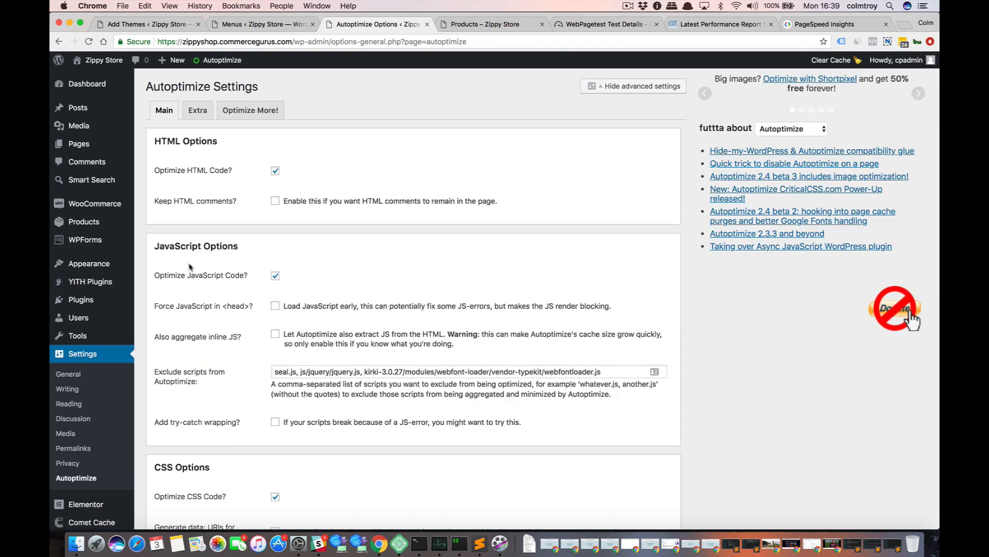
pyautogui.scroll(-2, 248, 230)
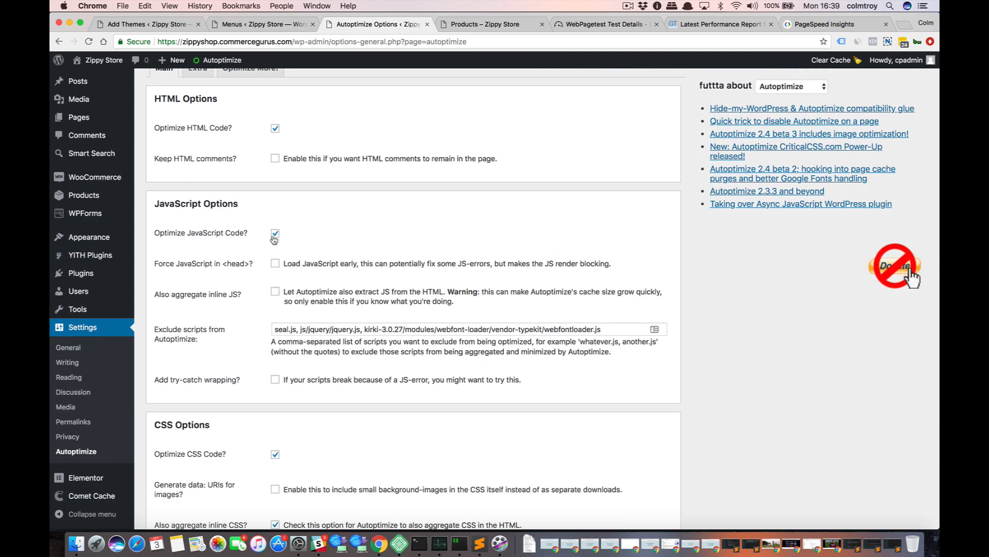
pyautogui.scroll(-1, 244, 330)
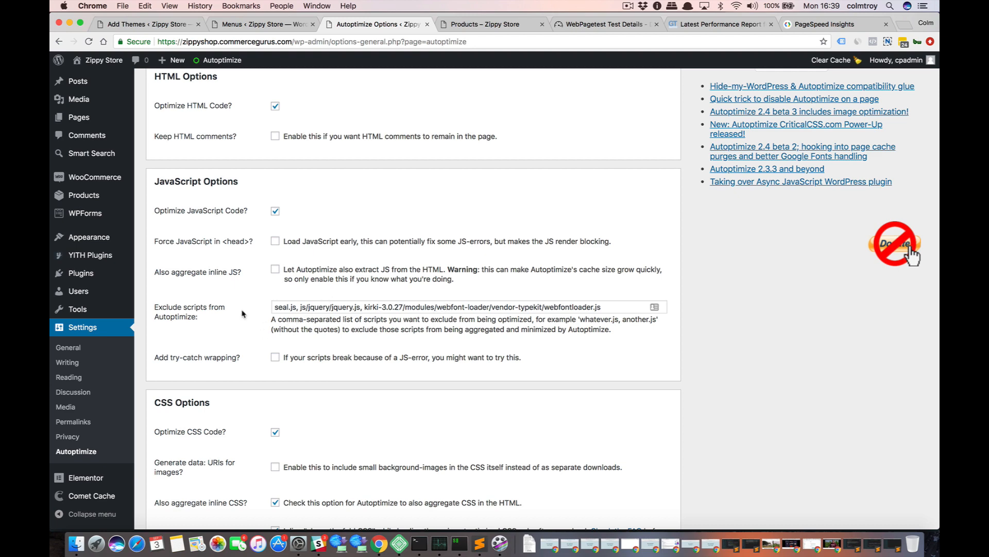
pyautogui.scroll(-10, 243, 313)
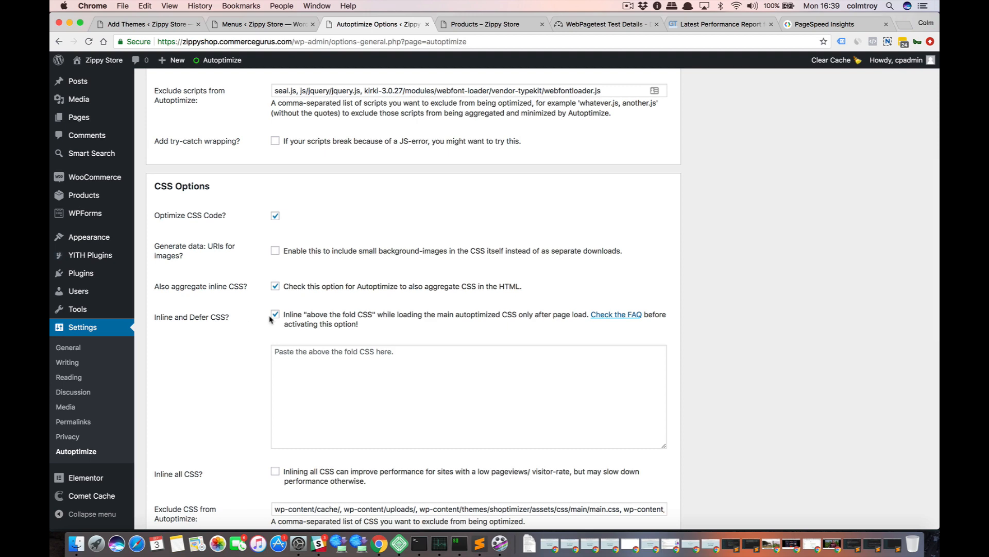
pyautogui.click(308, 377)
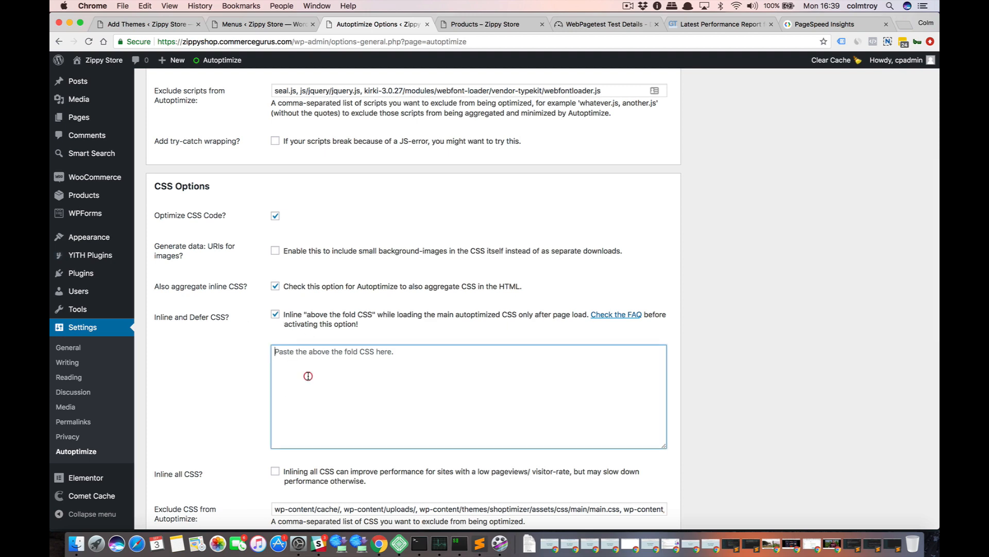
pyautogui.click(266, 385)
pyautogui.scroll(-4, 265, 384)
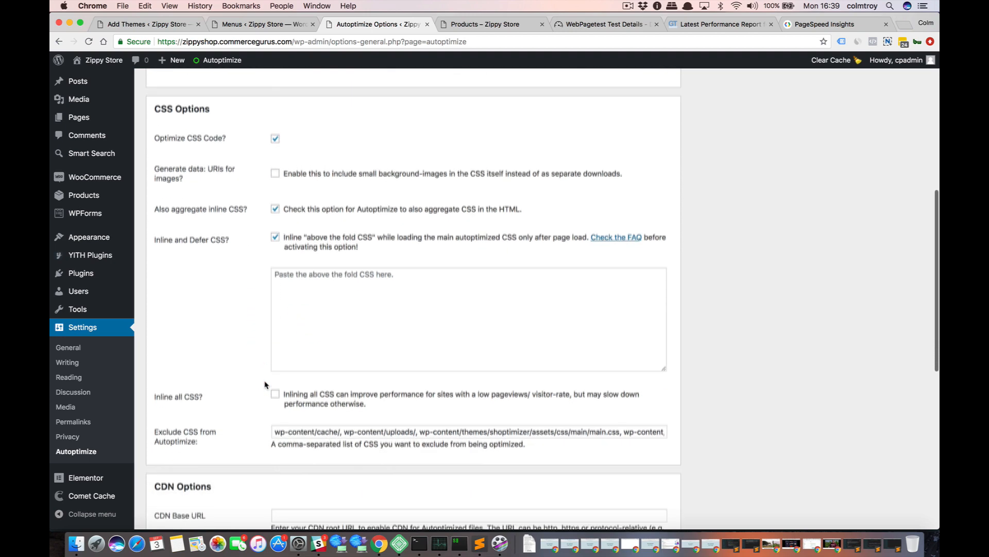
pyautogui.scroll(1, 308, 367)
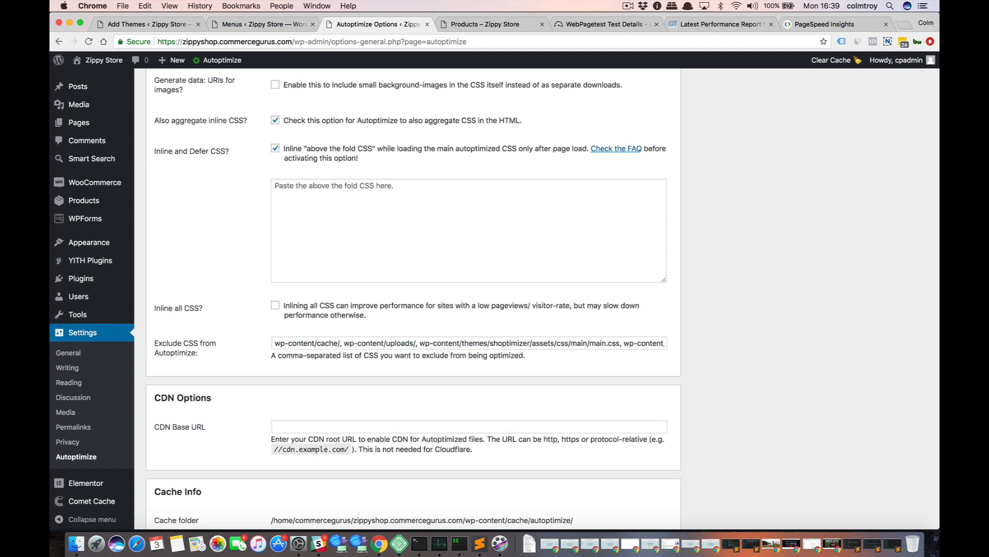
pyautogui.moveTo(547, 344); pyautogui.dragTo(605, 343)
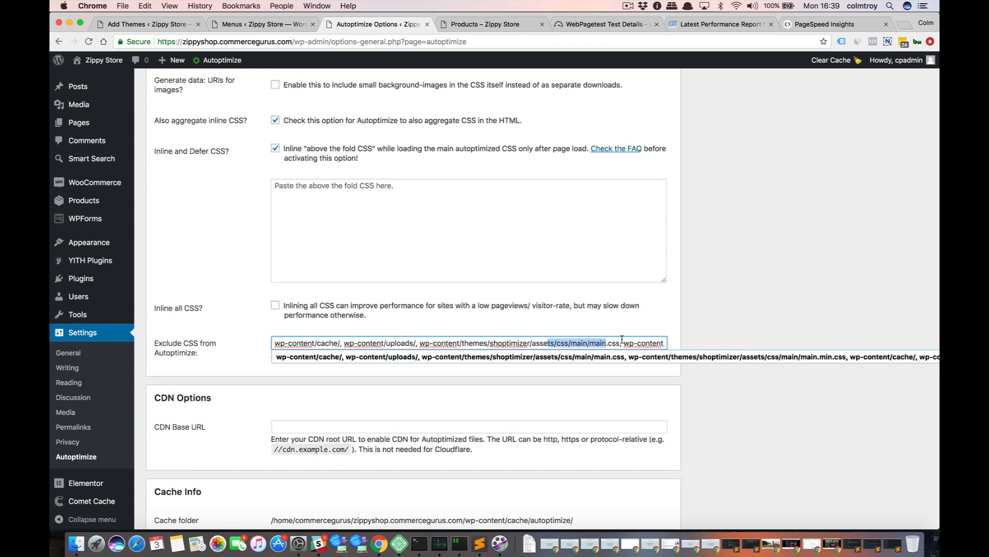
pyautogui.click(677, 312)
pyautogui.scroll(-3, 678, 314)
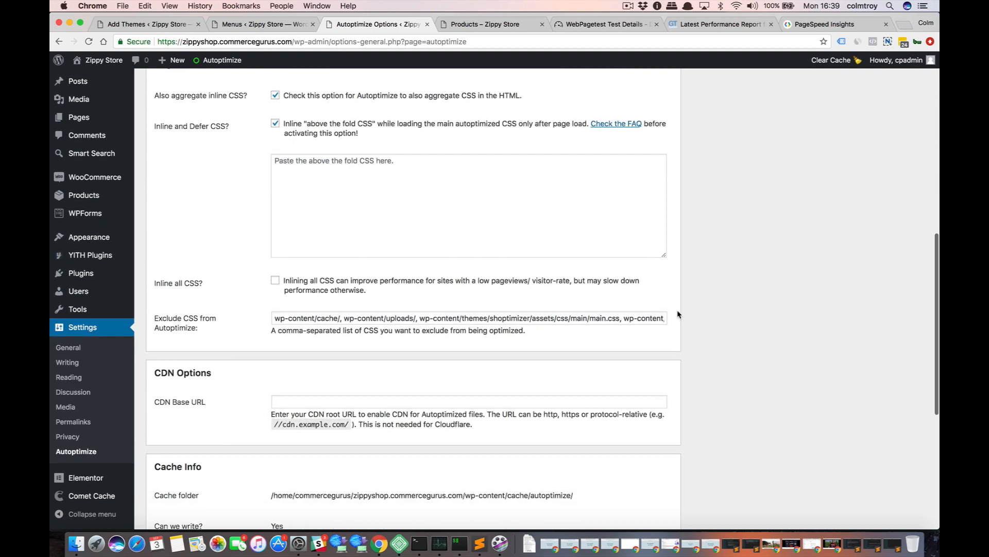
# Save the reviewed main Autoptimize settings again and empty the plugin's cache.
pyautogui.scroll(-5, 444, 352)
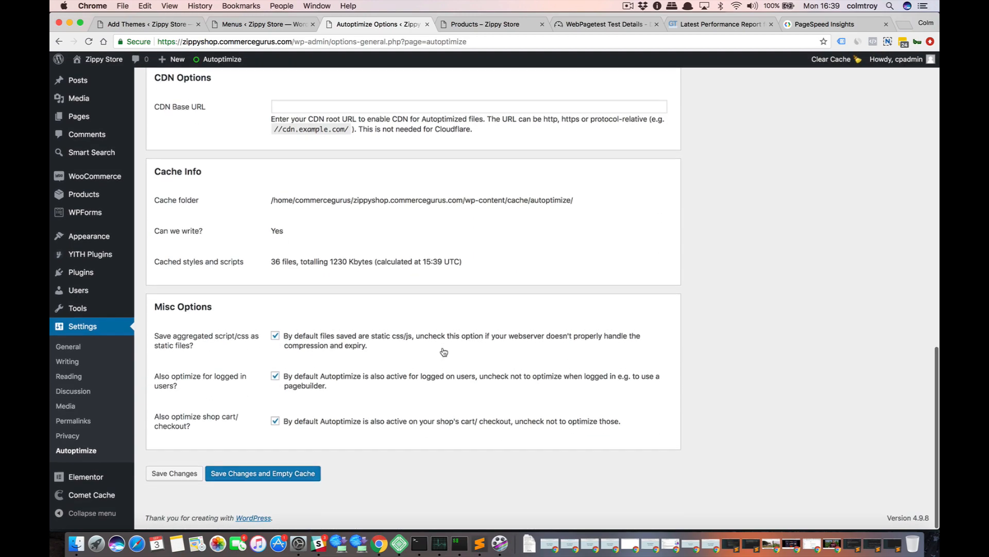
pyautogui.scroll(1, 443, 352)
pyautogui.scroll(-1, 444, 352)
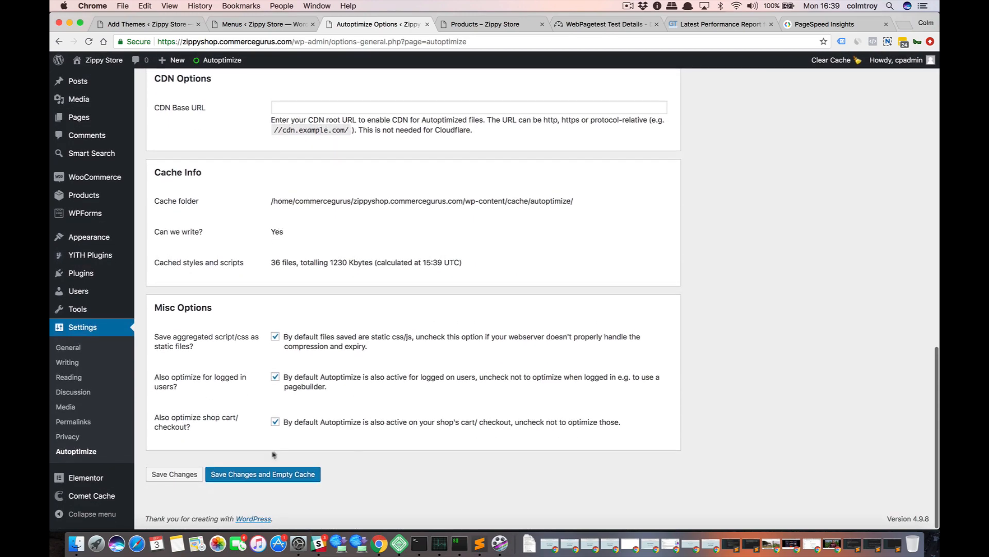
pyautogui.click(260, 481)
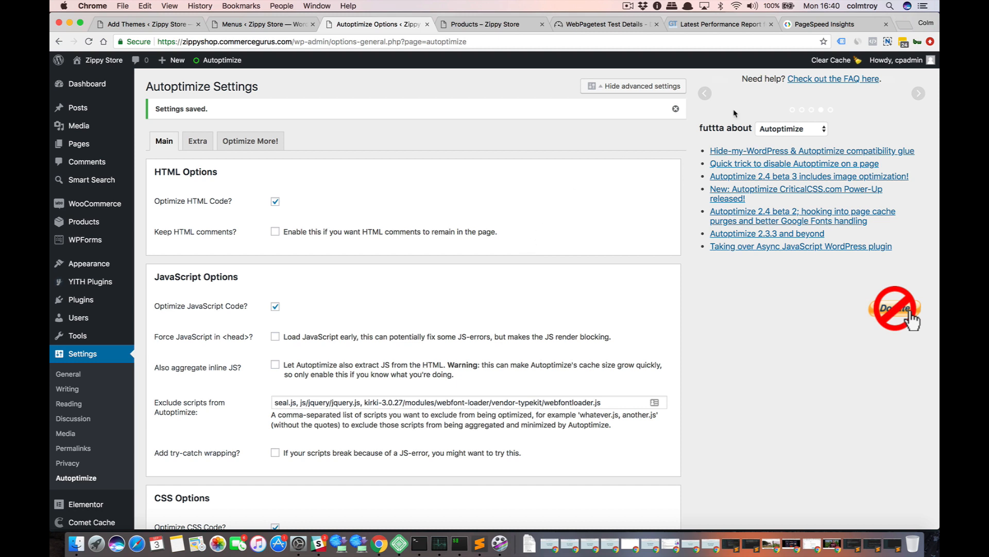
# Clear the Comet Cache and load the zippyshop.commercegurus.com storefront in a new incognito window.
pyautogui.click(830, 61)
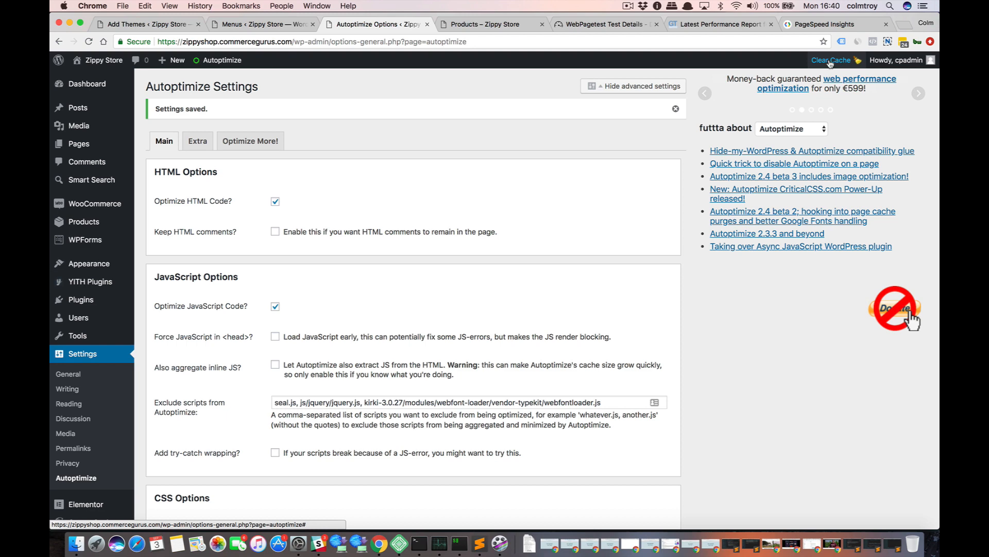
pyautogui.press('super+shift+n')
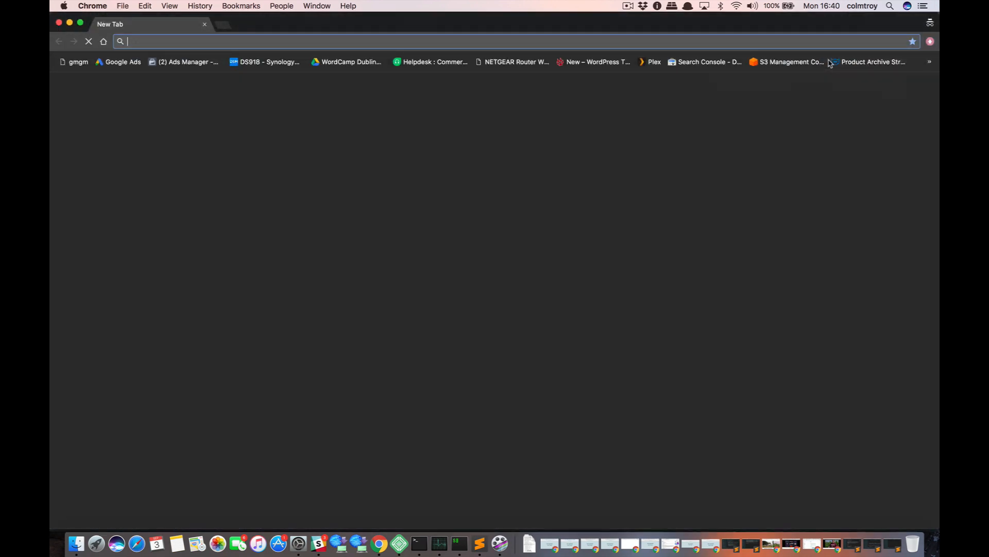
pyautogui.write('zippyshop.commercegurus.com')
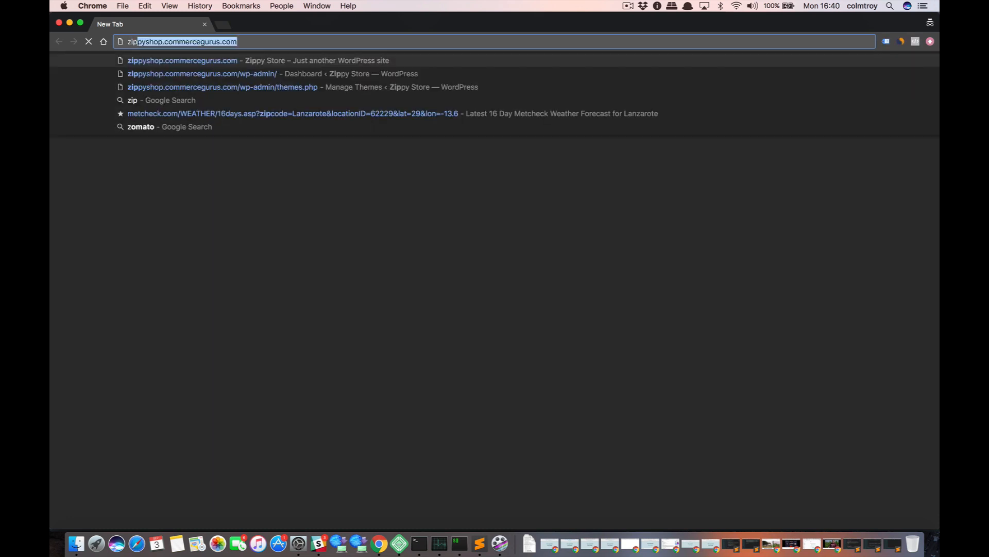
pyautogui.press('Return')
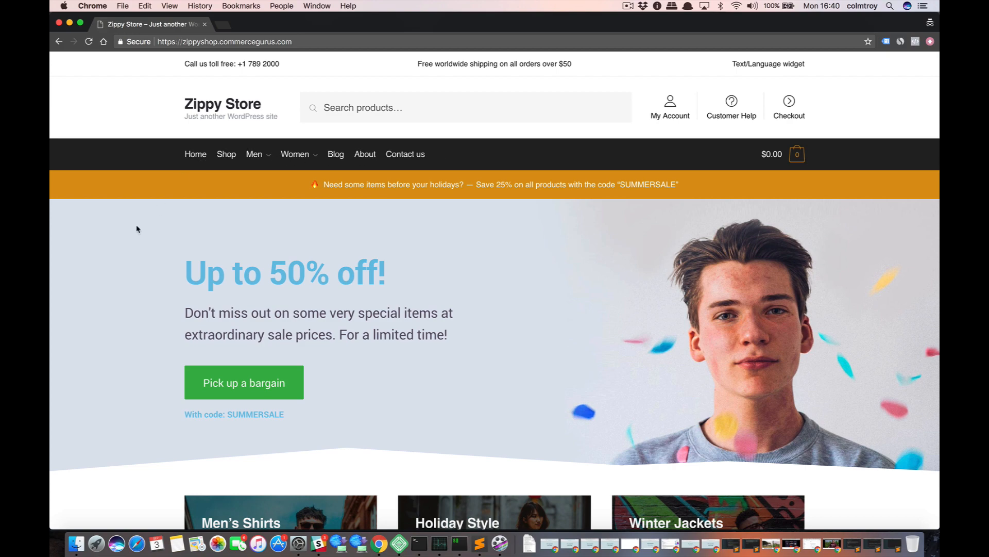
# Examine the storefront's page source for the minified HTML, Autoptimize CSS and preconnect links, then close the incognito window.
pyautogui.rightClick(136, 226)
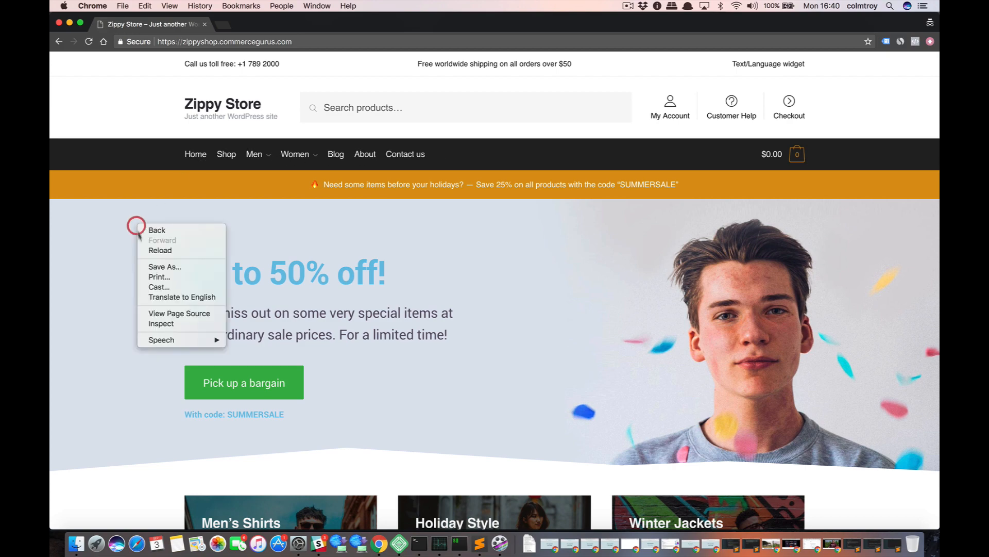
pyautogui.click(173, 313)
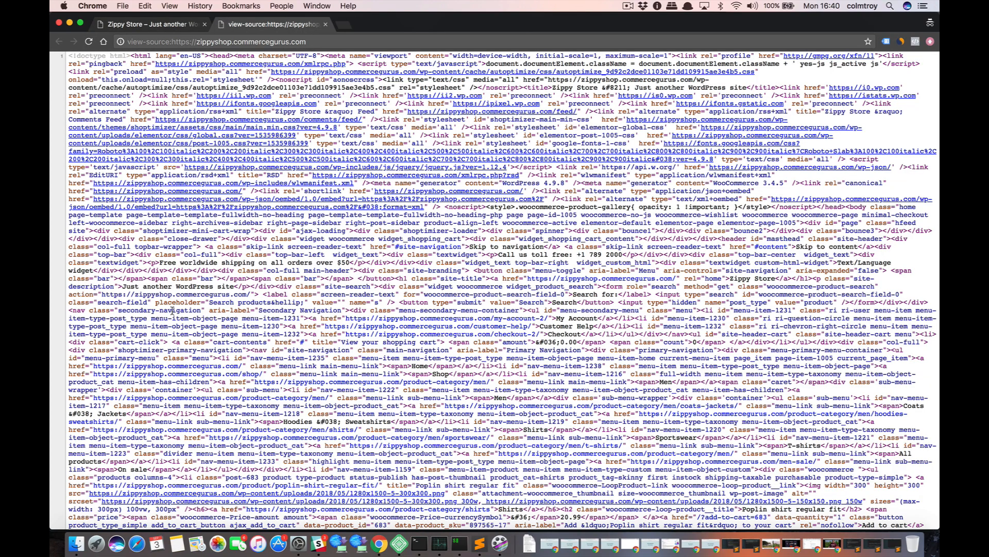
pyautogui.scroll(-18, 222, 293)
pyautogui.scroll(20, 221, 294)
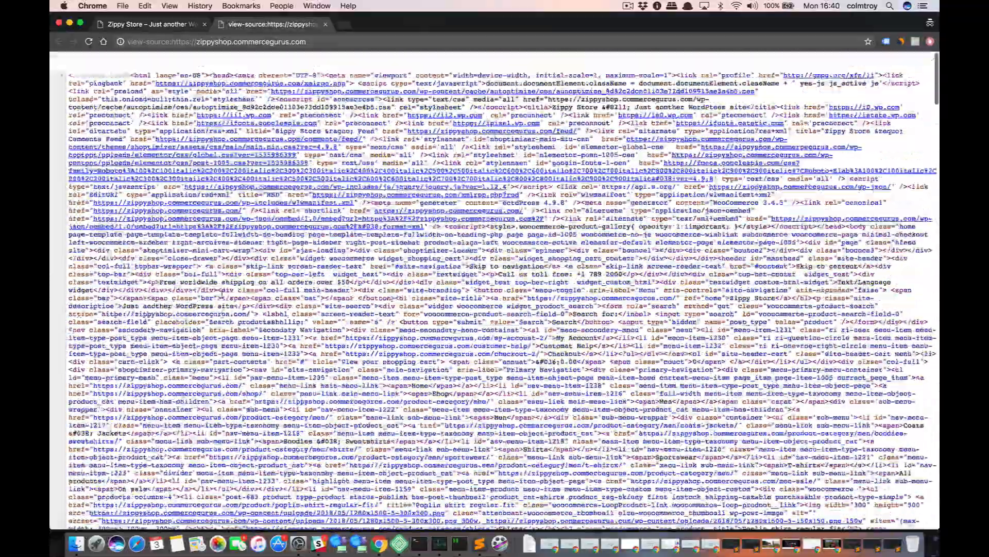
pyautogui.scroll(-3, 212, 250)
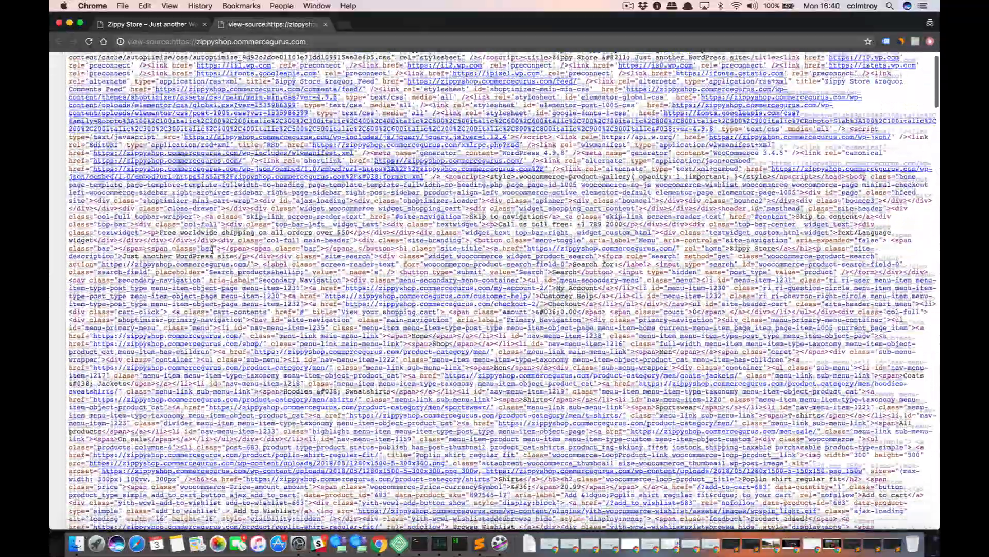
pyautogui.scroll(-15, 212, 250)
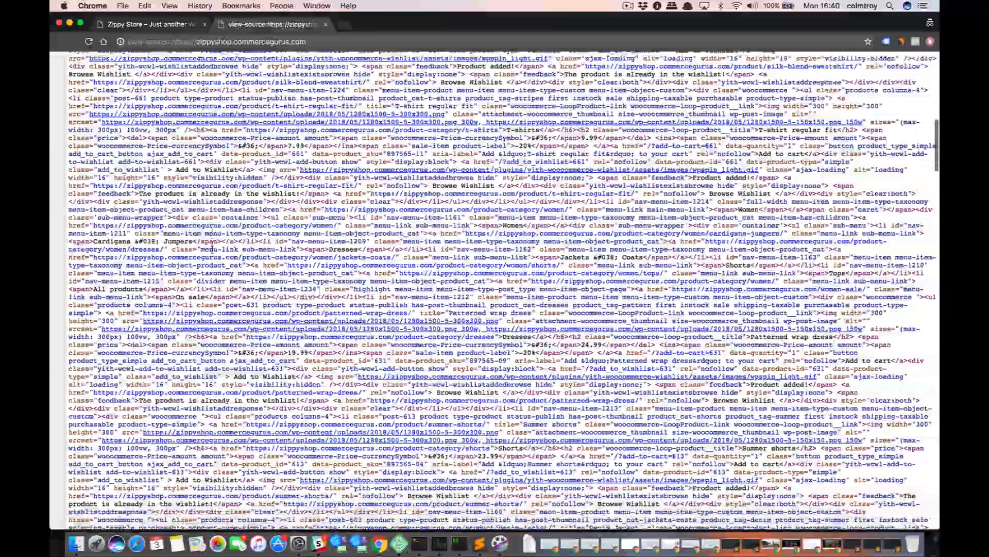
pyautogui.scroll(-20, 212, 249)
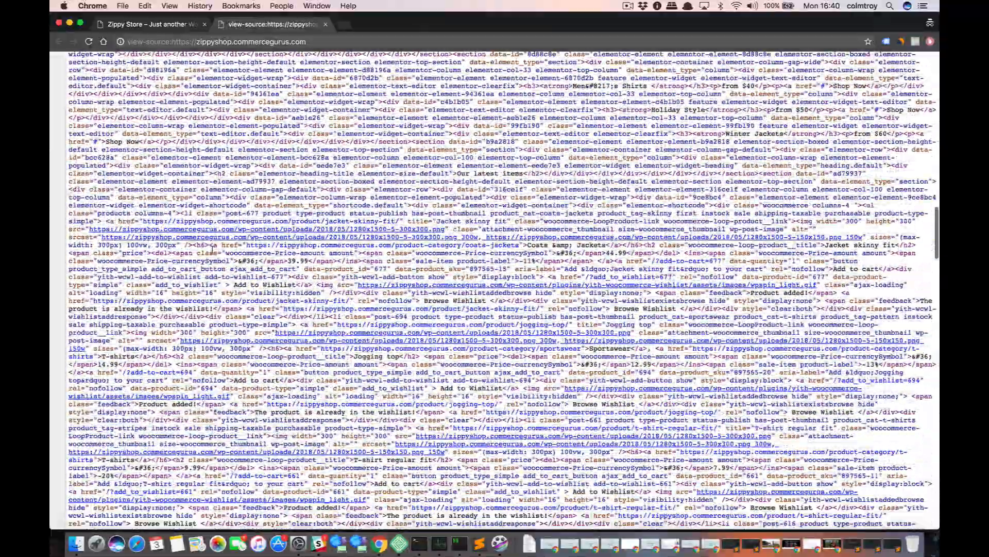
pyautogui.scroll(-20, 212, 249)
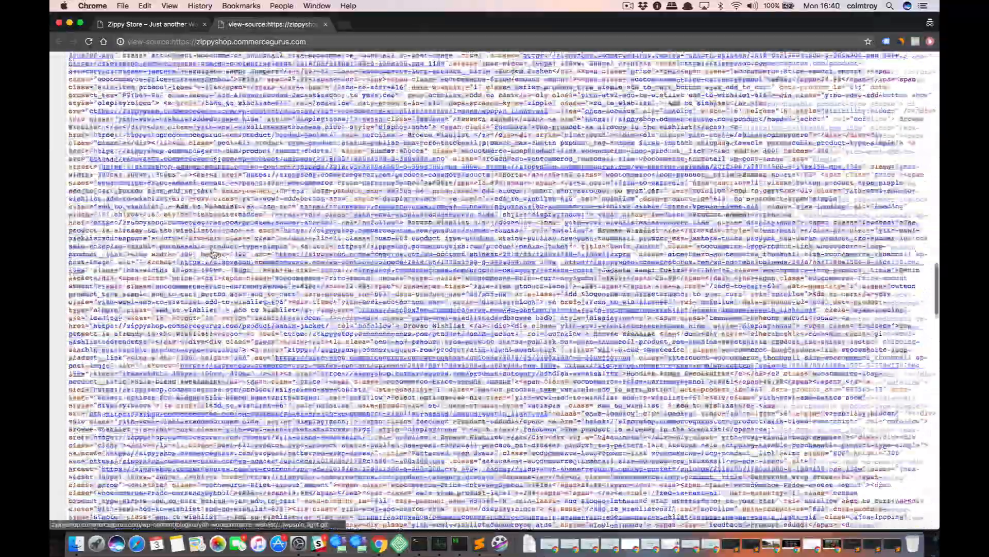
pyautogui.scroll(-20, 212, 252)
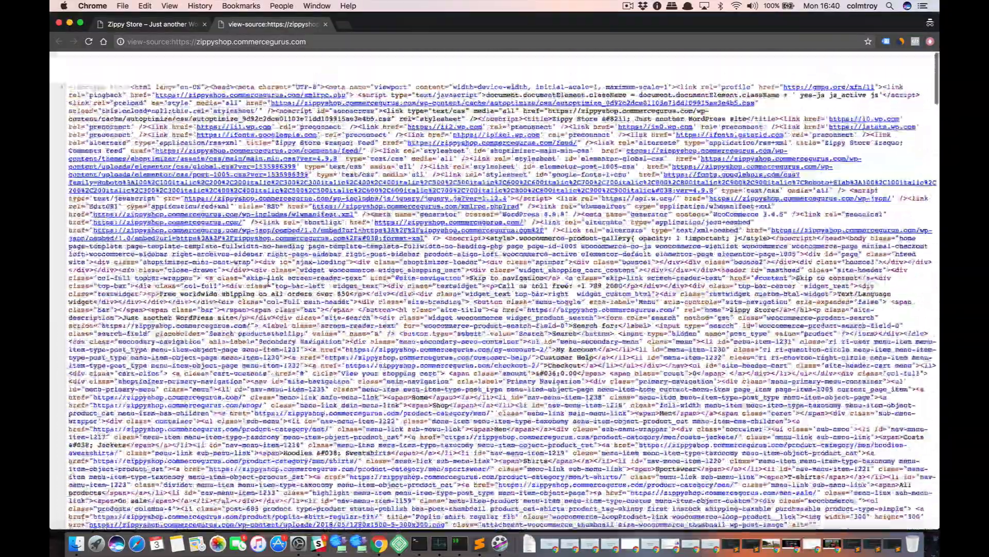
pyautogui.press('super+w')
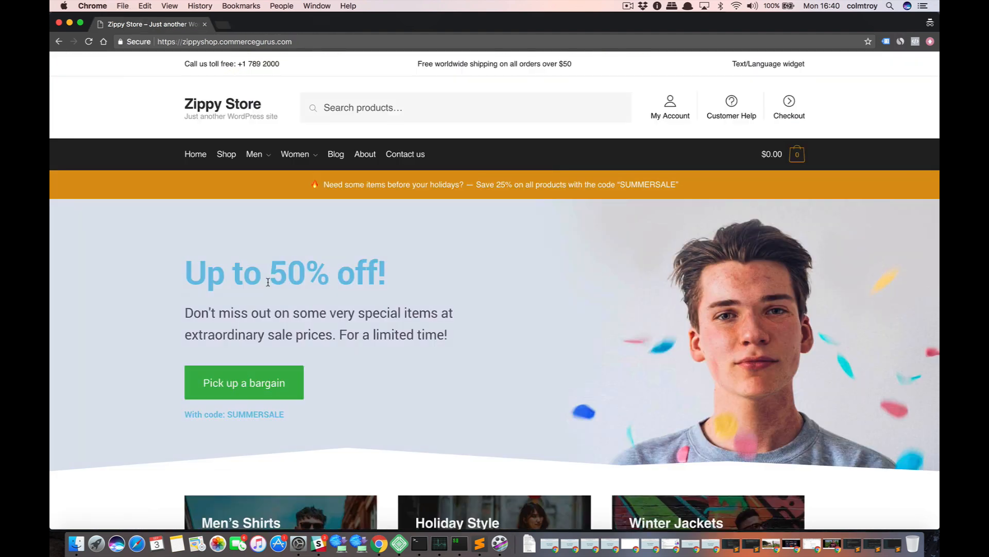
pyautogui.press('super+w')
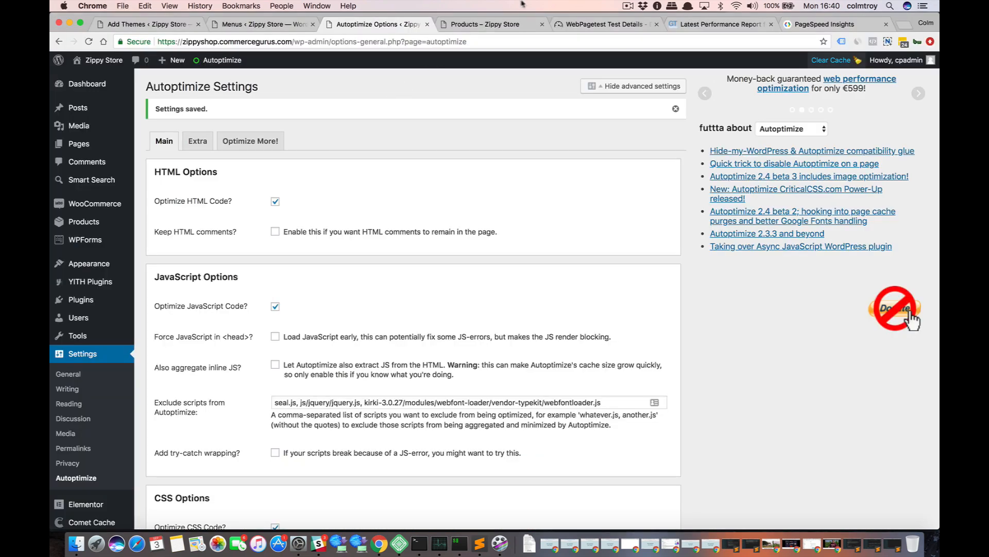
# Open the earlier WebPagetest result's summary in a new tab and re-run the test for the store.
pyautogui.click(569, 24)
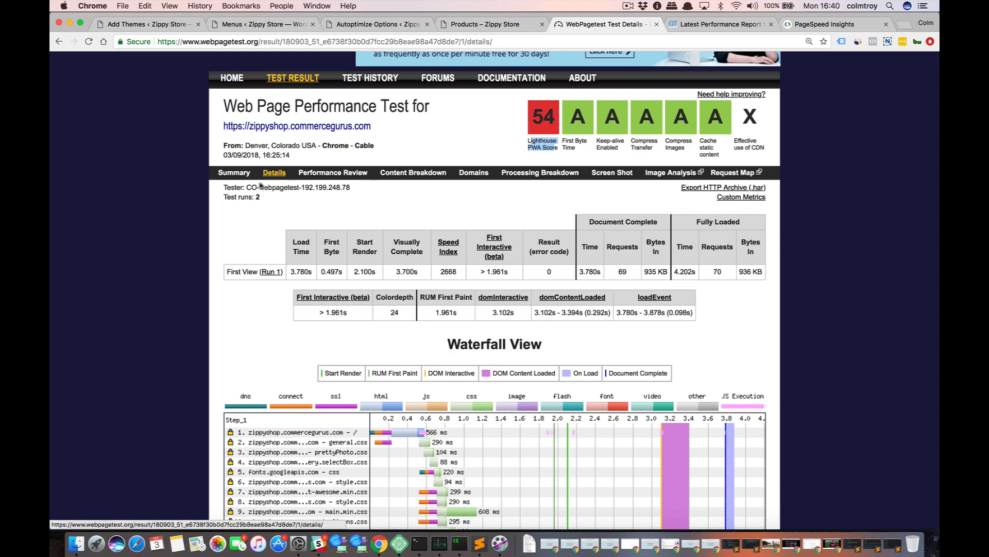
pyautogui.rightClick(228, 176)
pyautogui.click(245, 181)
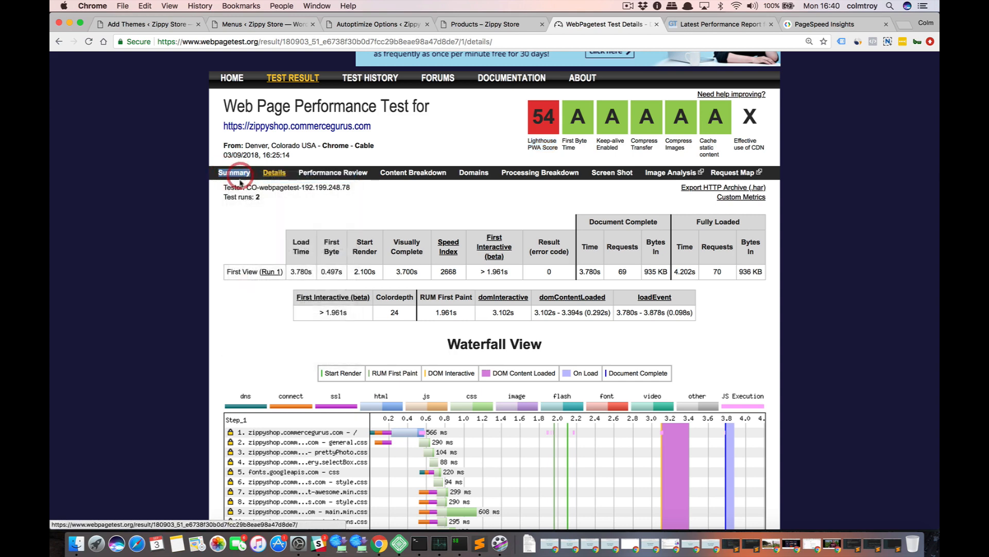
pyautogui.click(625, 24)
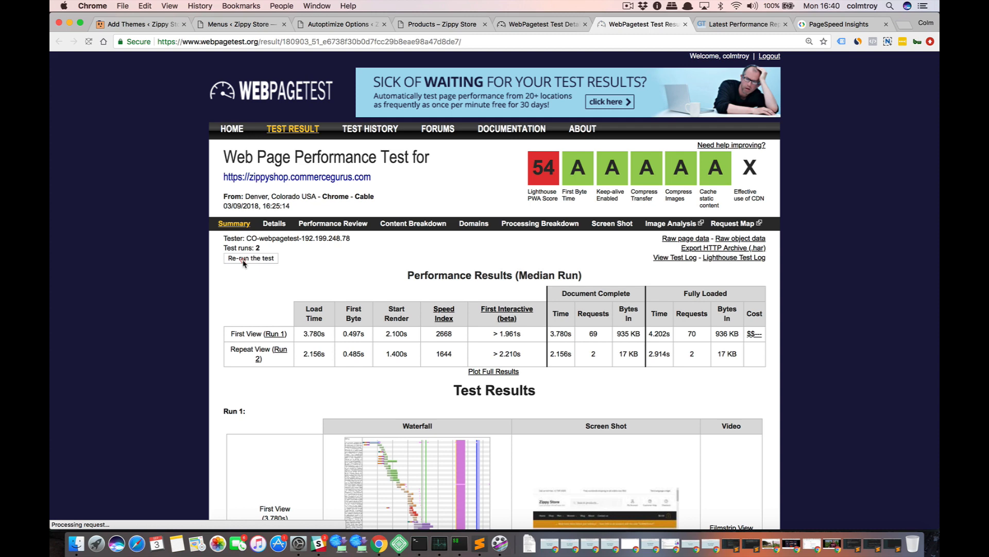
pyautogui.click(244, 263)
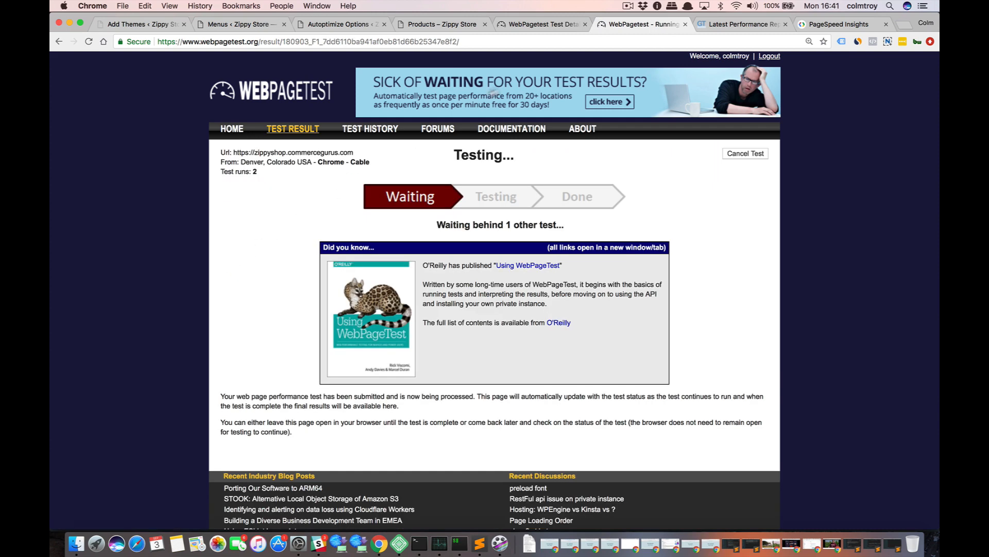
pyautogui.click(627, 6)
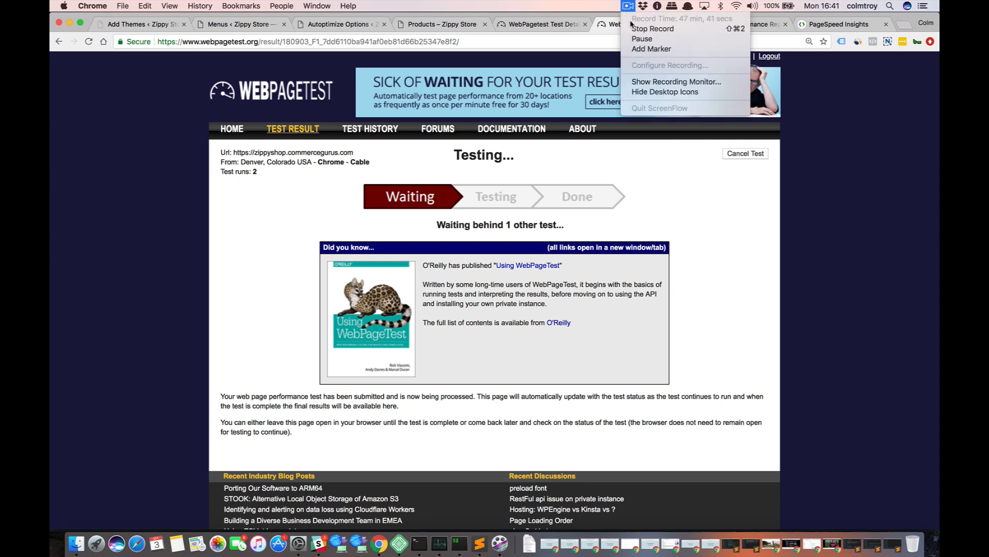
pyautogui.click(640, 39)
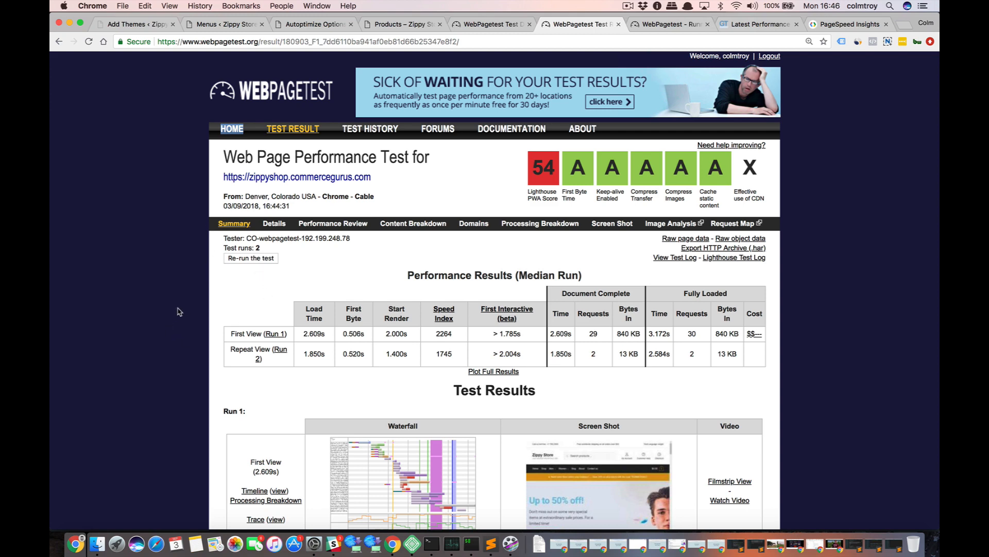
# Review the new WebPagetest result's summary, then its detailed first-view timings and waterfall.
pyautogui.scroll(-3, 179, 312)
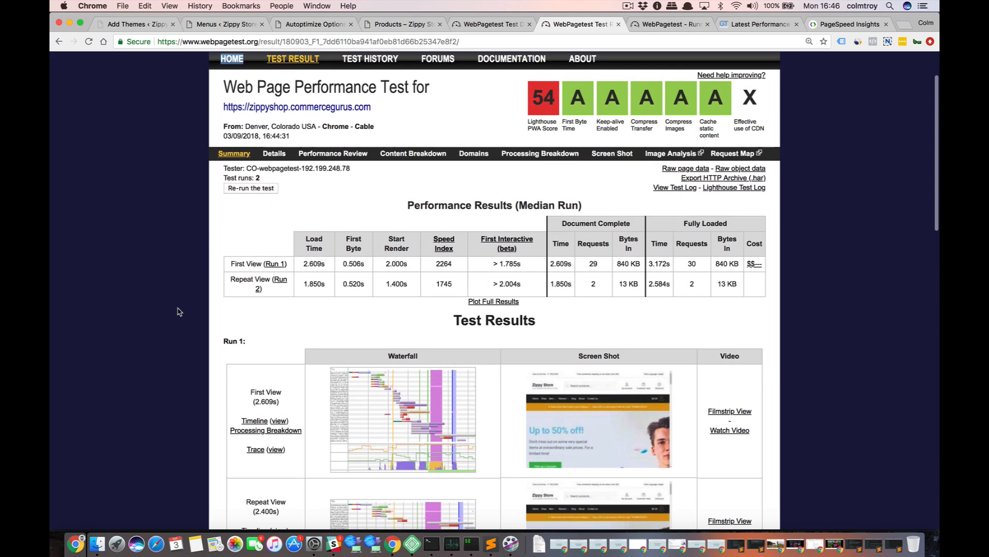
pyautogui.click(275, 154)
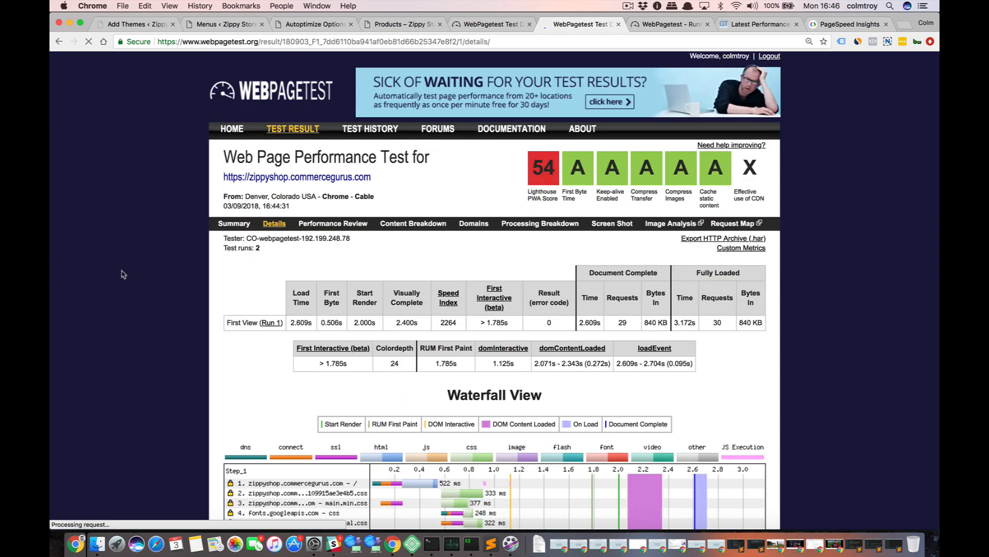
pyautogui.scroll(-2, 124, 281)
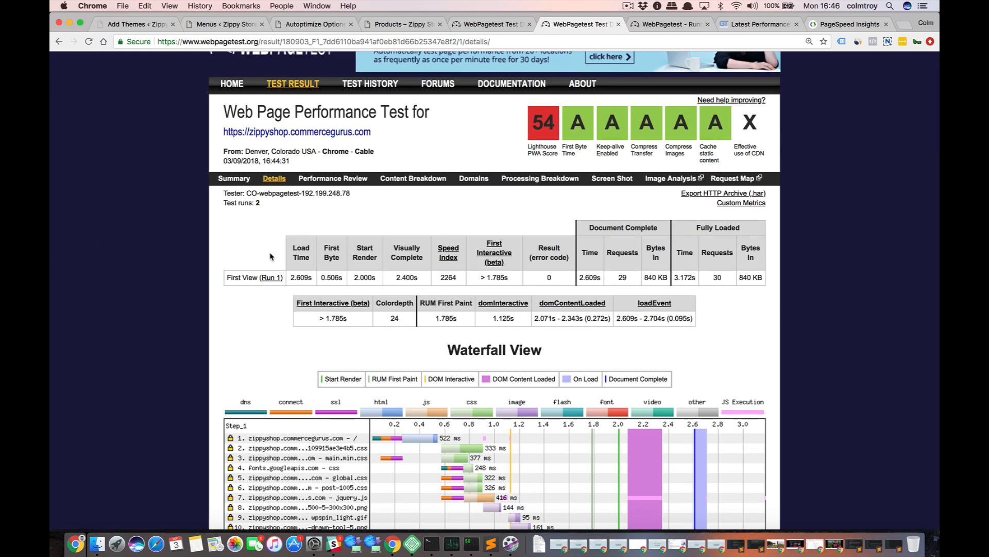
pyautogui.scroll(-12, 187, 308)
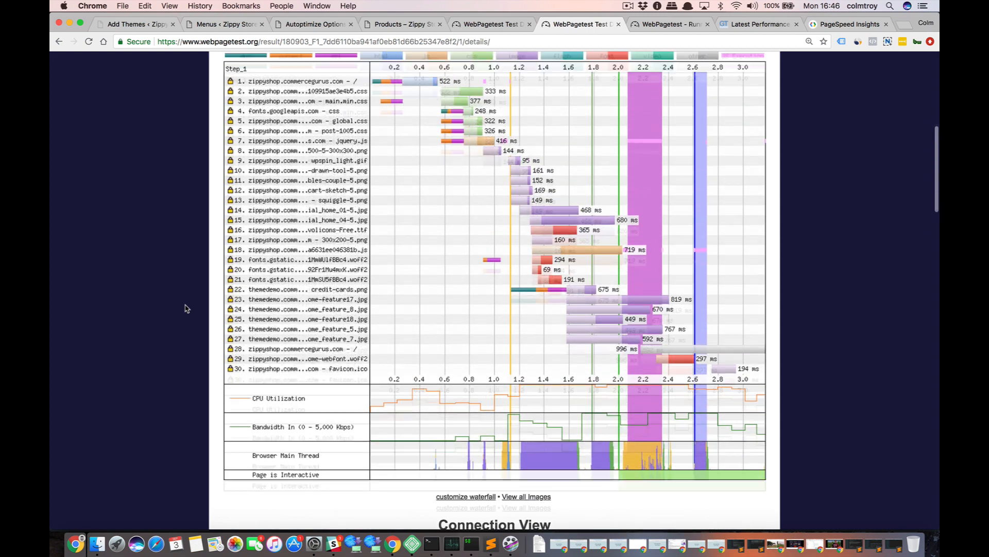
# Inspect the waterfall's request details for the Autoptimize CSS file and Shoptimizer's main.min.css.
pyautogui.scroll(2, 186, 308)
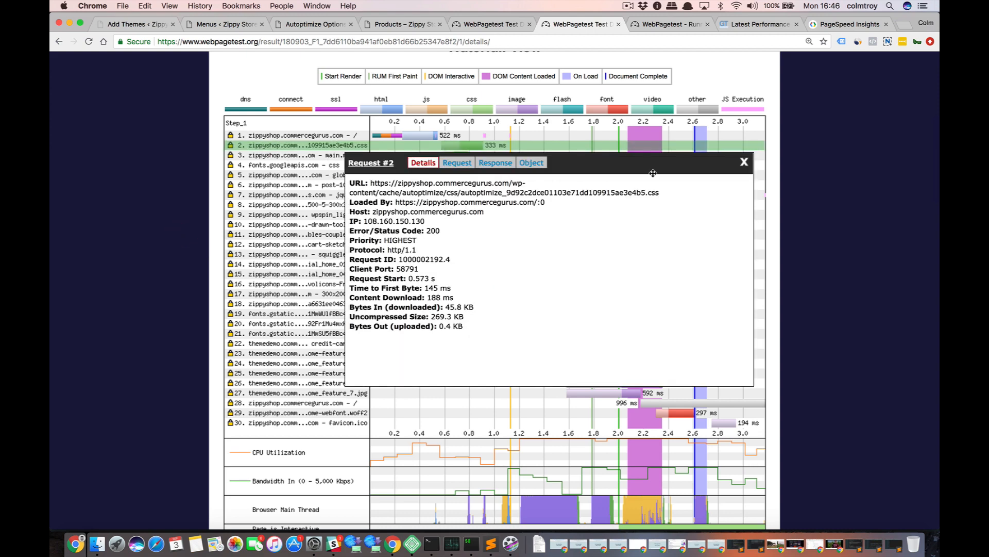
pyautogui.click(743, 163)
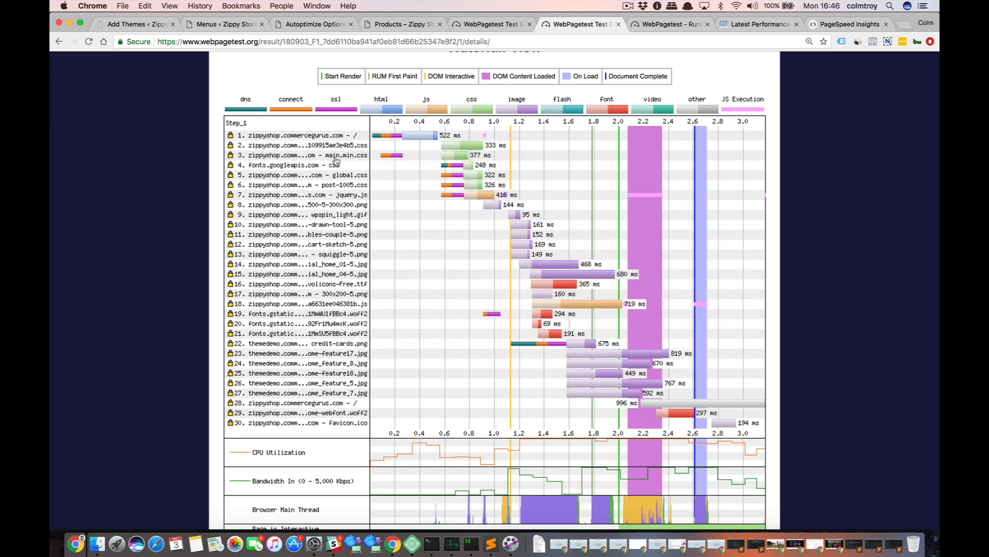
pyautogui.click(336, 156)
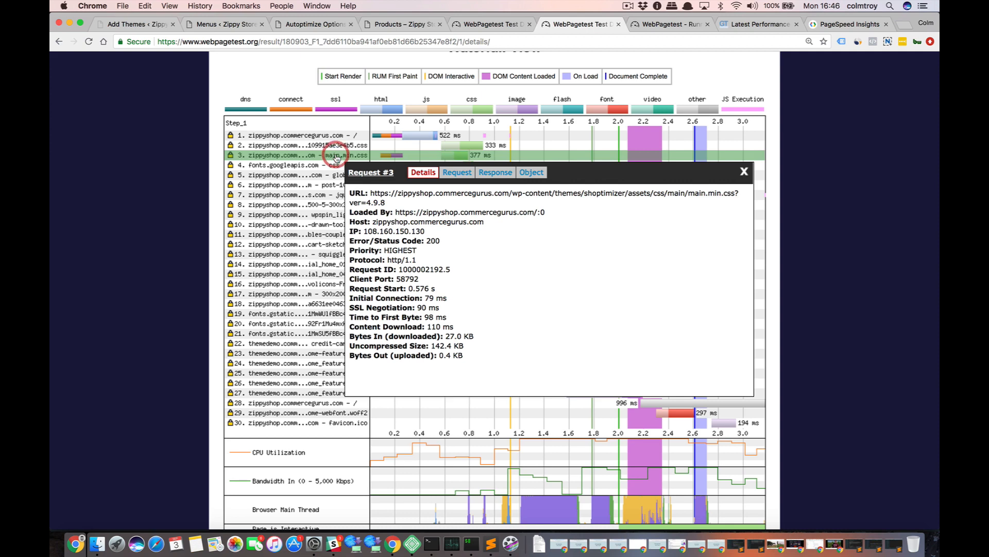
pyautogui.click(743, 173)
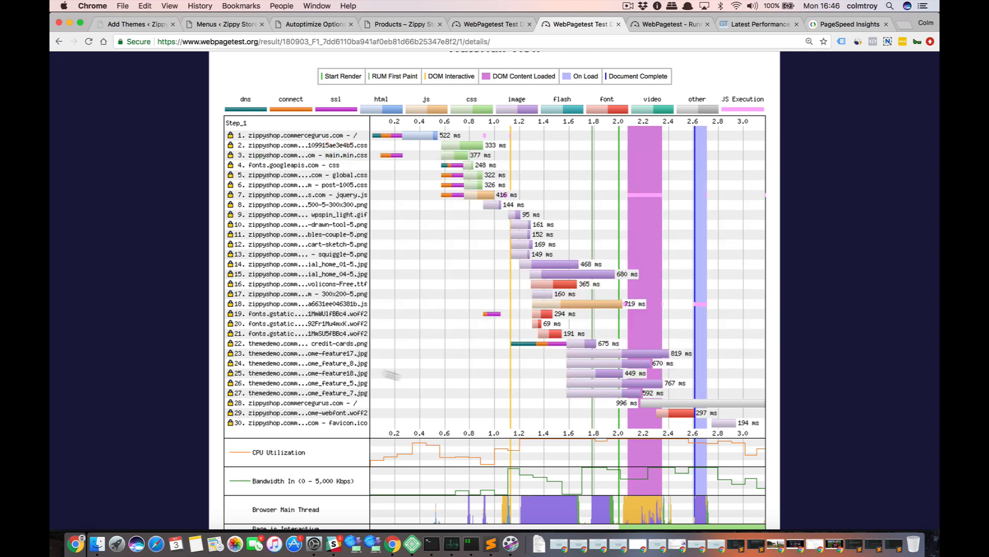
# Inspect the Autoptimize JavaScript request (number 18) in the waterfall and load its URL in a new tab.
pyautogui.click(328, 305)
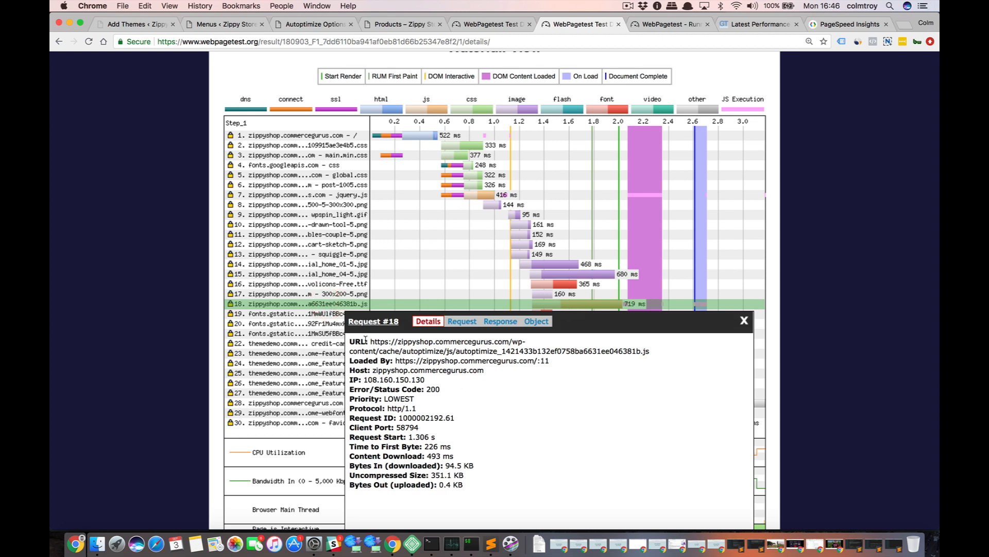
pyautogui.moveTo(371, 341); pyautogui.dragTo(649, 346)
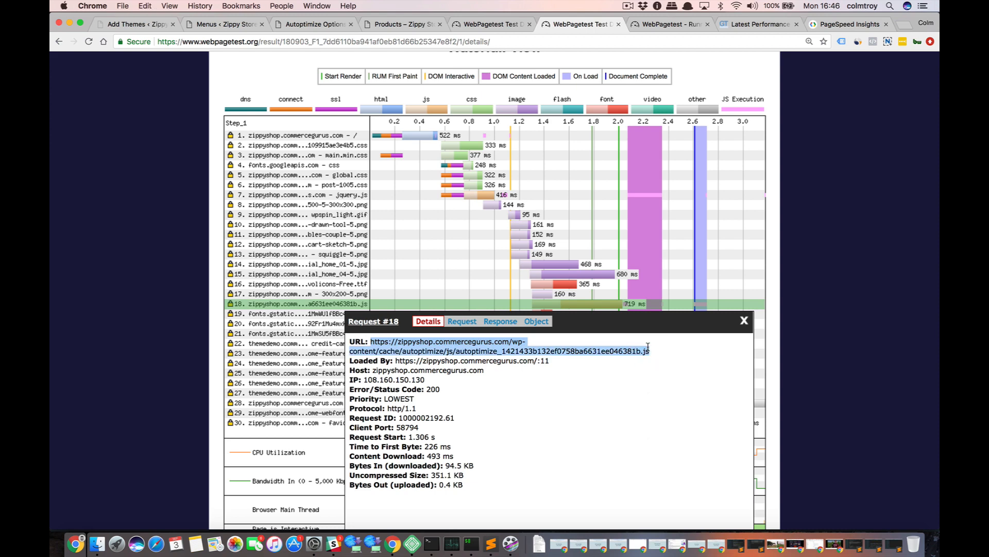
pyautogui.press('super+c')
pyautogui.press('super+t')
pyautogui.press('super+v')
pyautogui.press('Return')
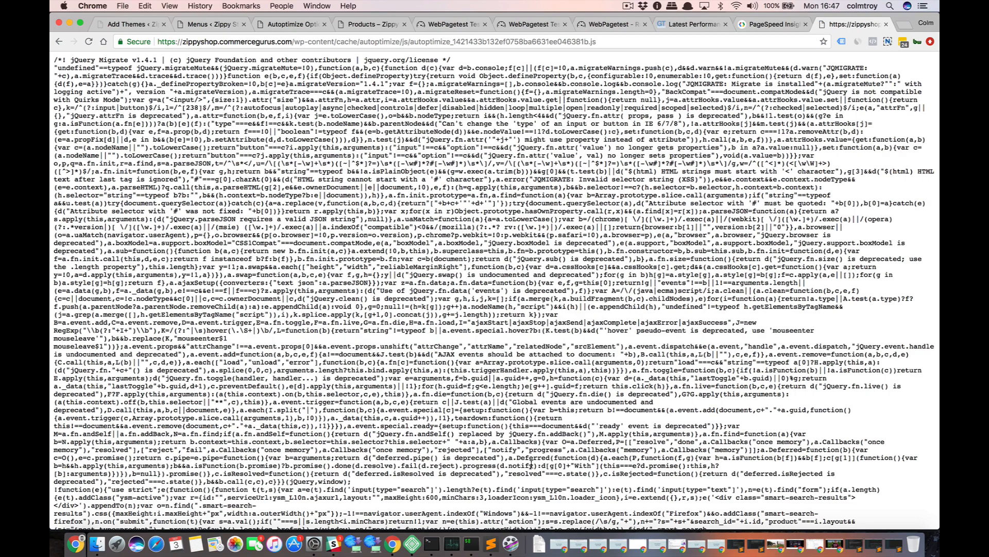
# Examine the aggregated Autoptimize JavaScript file through its length, then close it and the request 18 details.
pyautogui.scroll(-20, 532, 465)
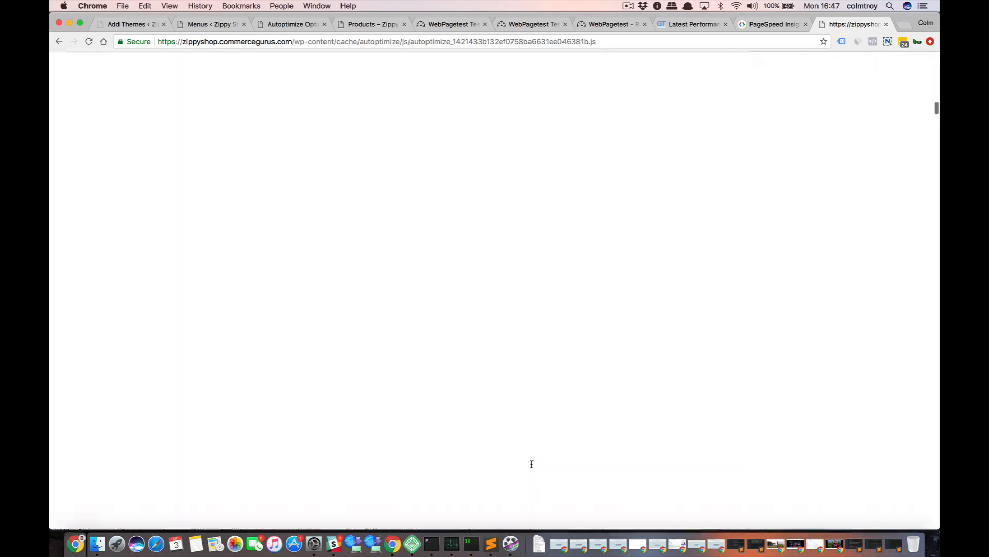
pyautogui.scroll(-15, 531, 464)
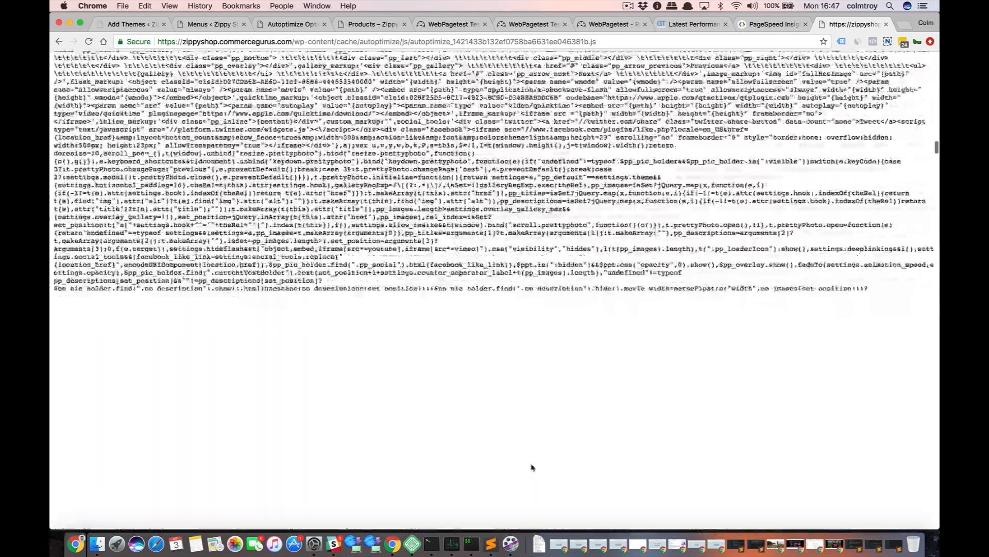
pyautogui.scroll(-15, 532, 467)
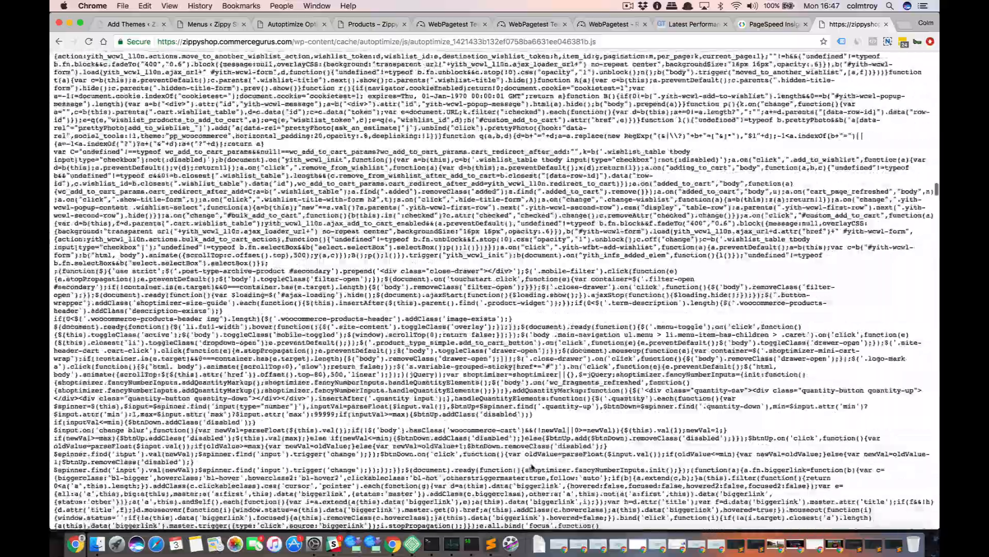
pyautogui.scroll(-20, 533, 467)
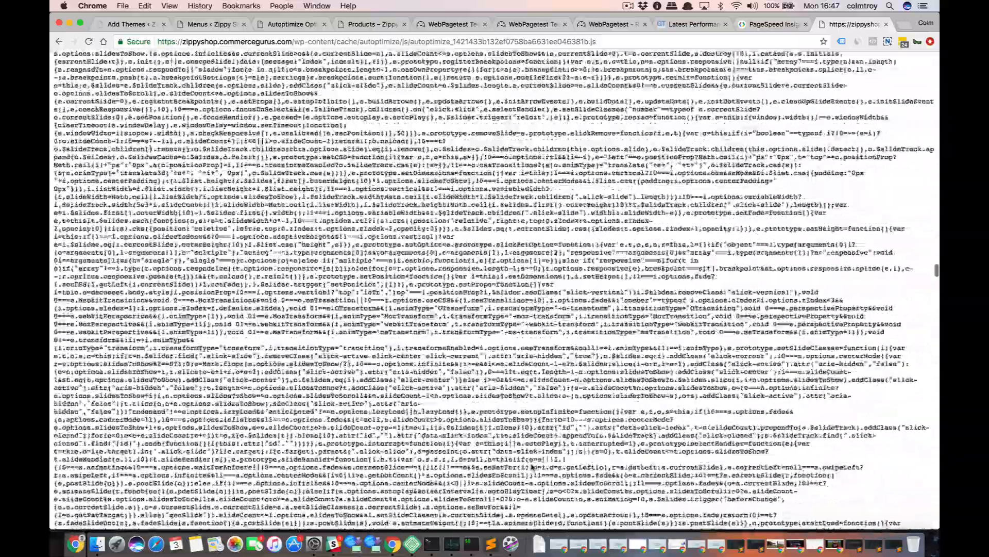
pyautogui.scroll(-20, 533, 467)
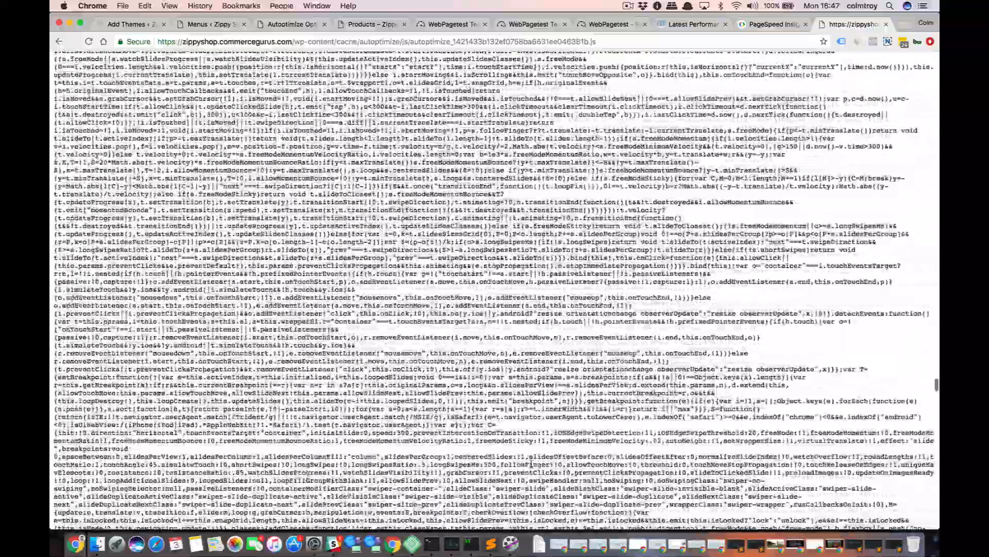
pyautogui.scroll(-20, 531, 464)
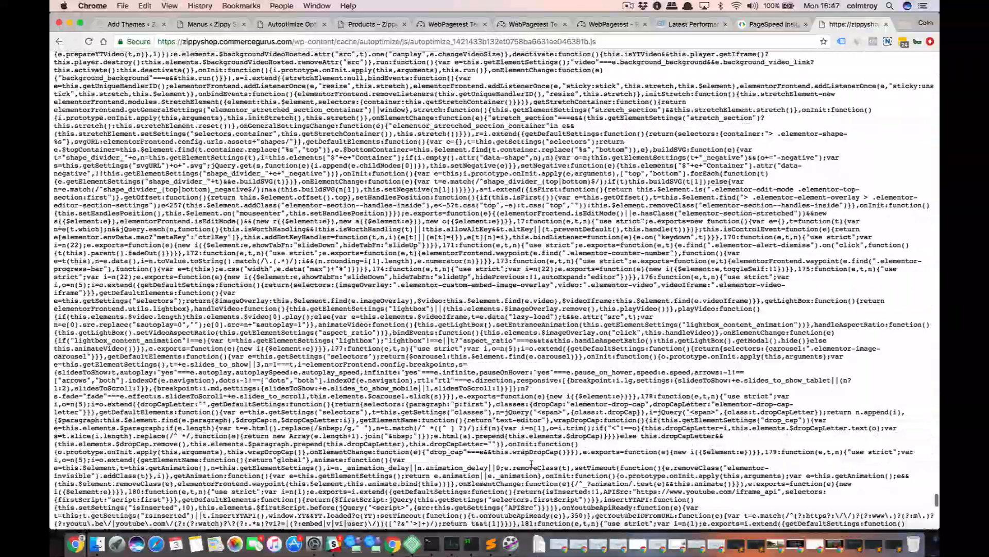
pyautogui.scroll(-10, 531, 465)
pyautogui.press('super+w')
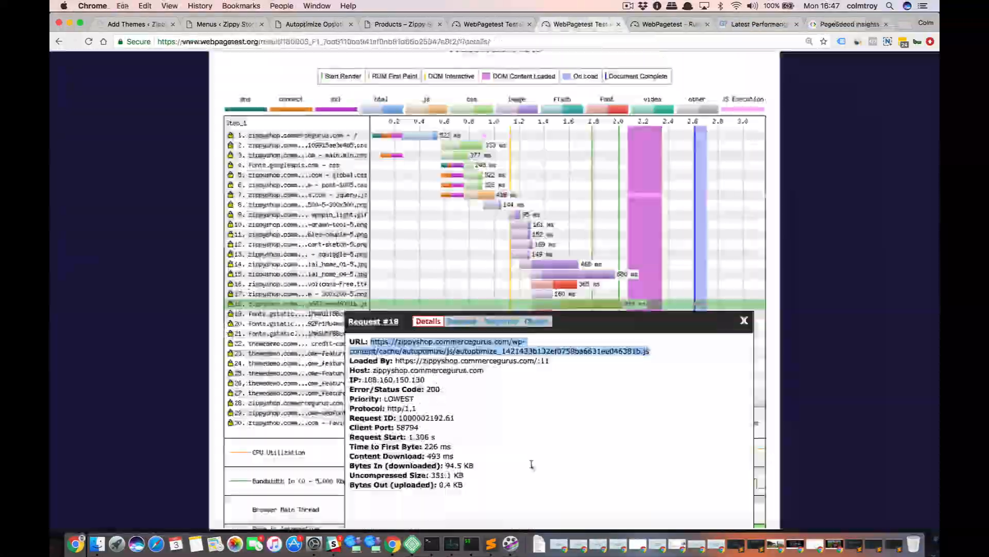
pyautogui.click(839, 125)
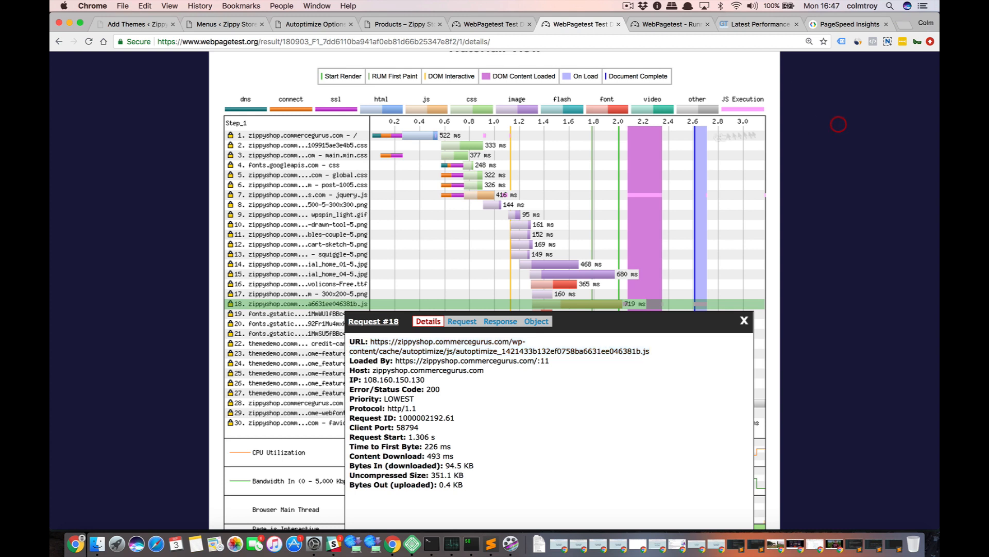
pyautogui.click(743, 320)
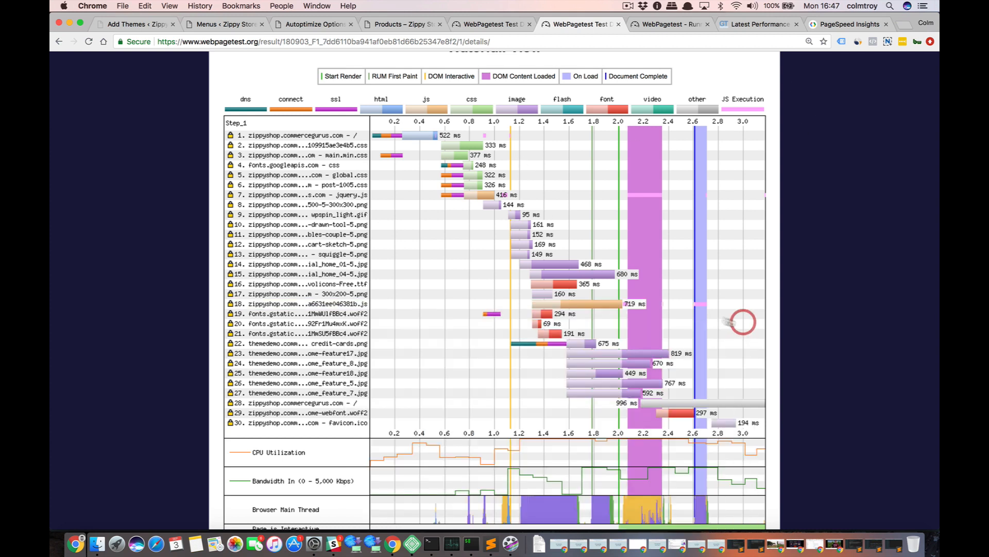
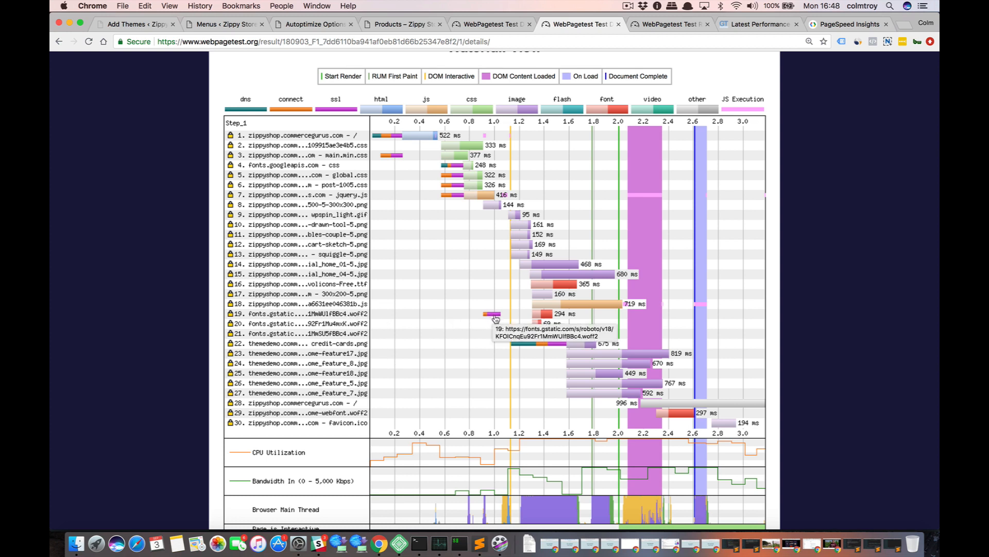
# Inspect request 19, the Roboto font file, in the WebPagetest waterfall, then close its details and review the first-view timings.
pyautogui.click(310, 315)
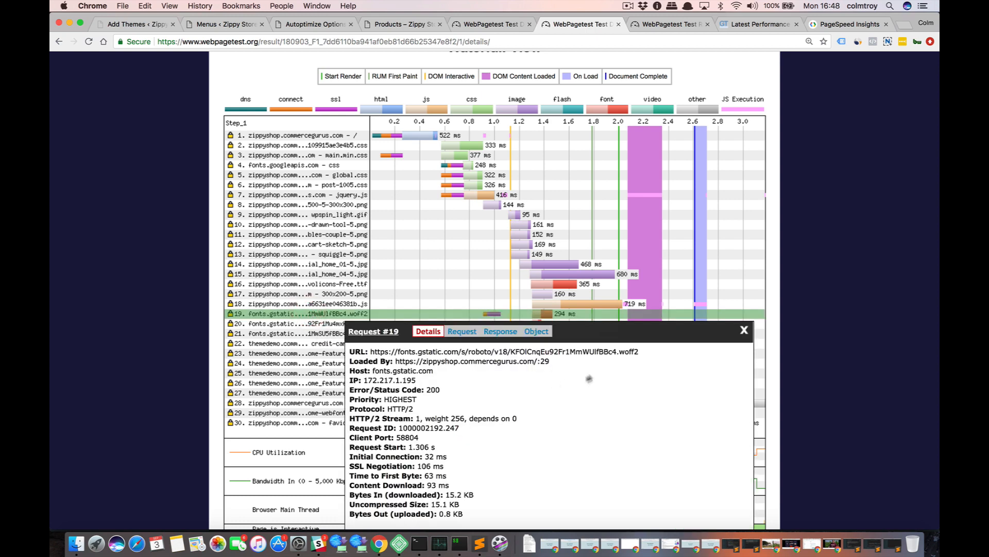
pyautogui.click(744, 329)
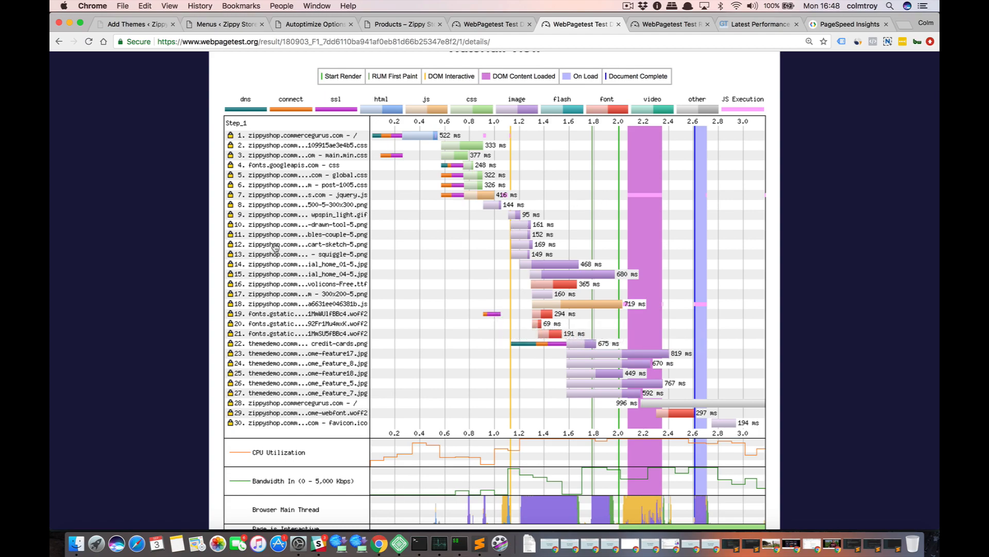
pyautogui.scroll(5, 270, 250)
pyautogui.scroll(5, 269, 253)
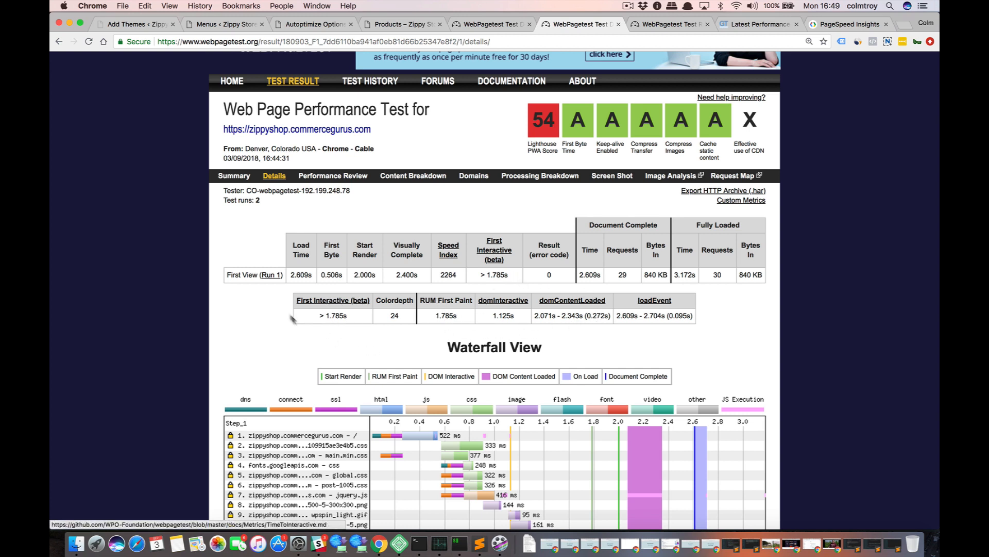
# Open the shop's GTmetrix report in a separate tab and start a re-test there, keeping the earlier report open.
pyautogui.click(731, 28)
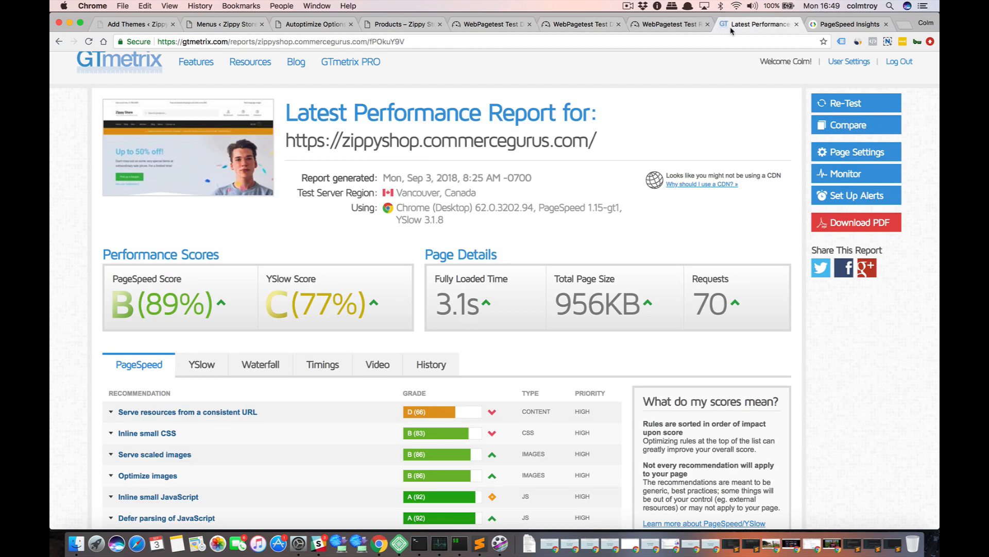
pyautogui.click(527, 42)
pyautogui.press('super+c')
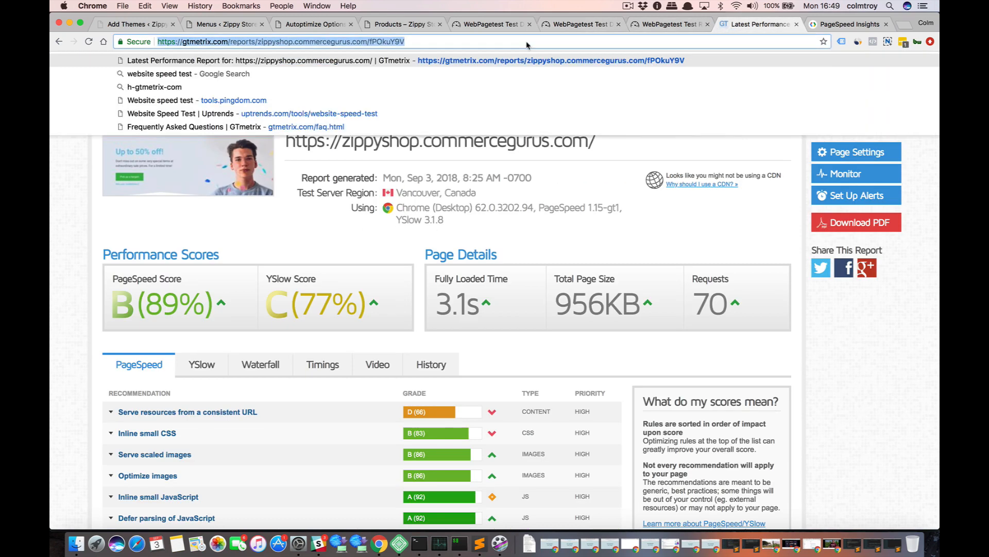
pyautogui.press('super+t')
pyautogui.press('super+v')
pyautogui.press('Return')
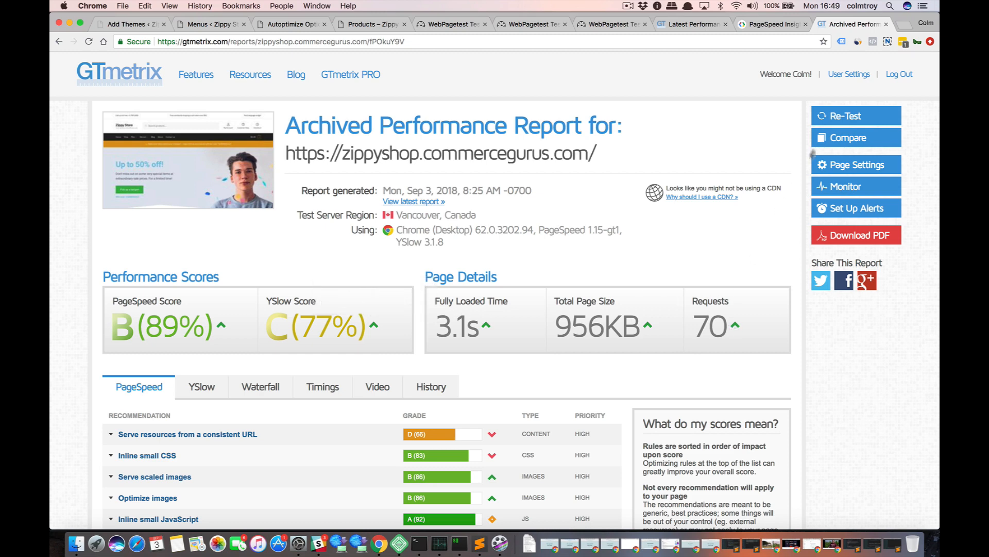
pyautogui.click(841, 117)
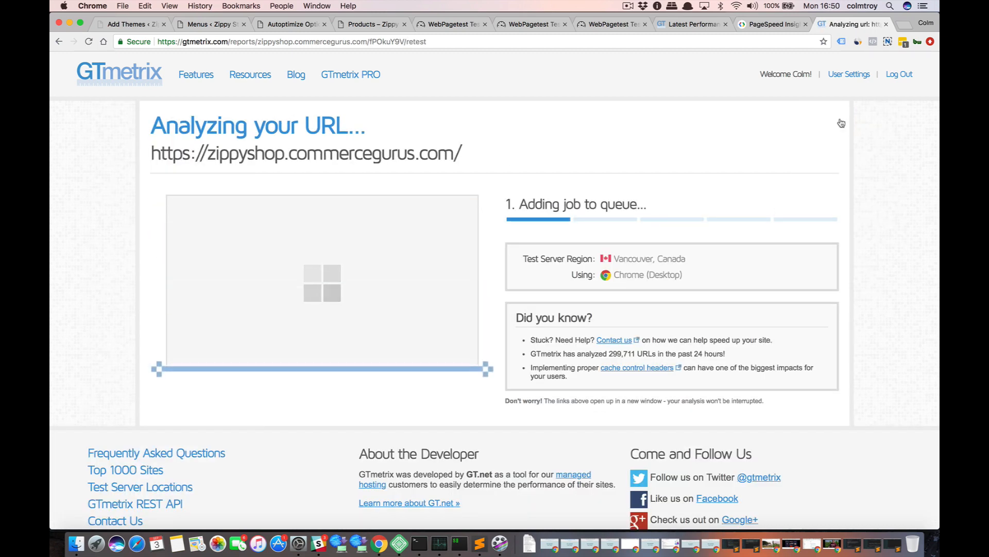
# Run the shop's PageSpeed Insights analysis again in a new tab, keeping the earlier results open.
pyautogui.click(773, 24)
pyautogui.click(699, 43)
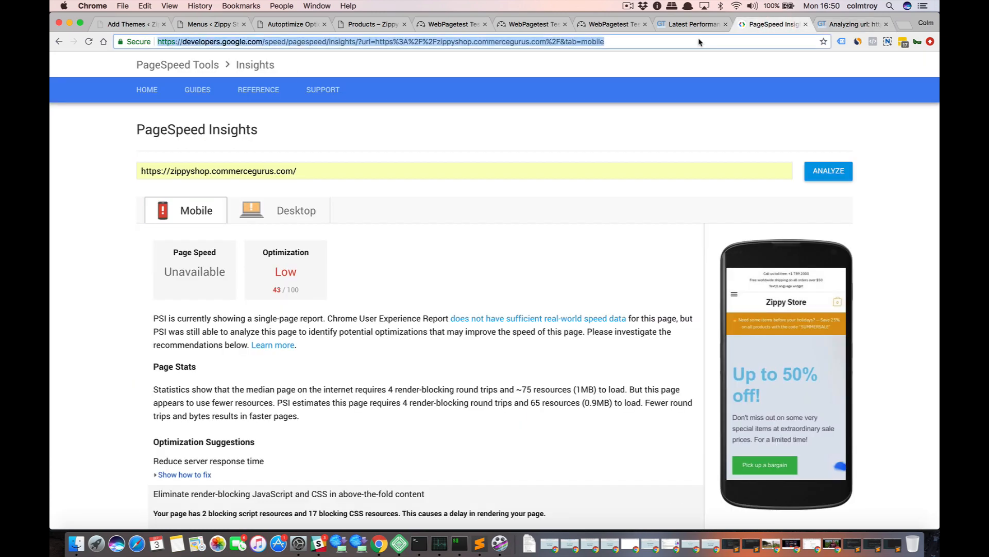
pyautogui.hotkey('ctrl', 'c')
pyautogui.hotkey('ctrl', 't')
pyautogui.hotkey('ctrl', 'v')
pyautogui.press('Return')
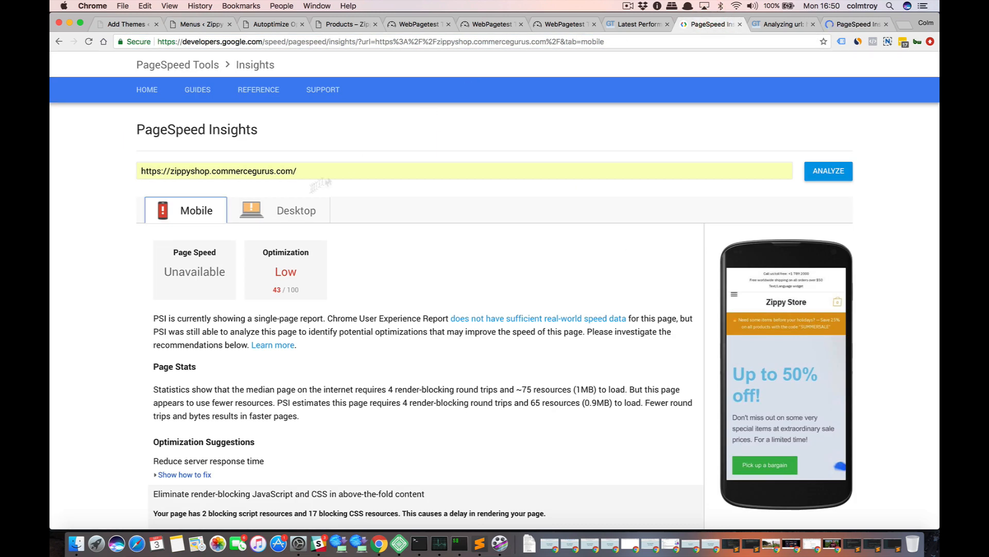
# Compare the mobile and desktop optimization scores between the earlier and new PageSpeed Insights reports.
pyautogui.click(301, 215)
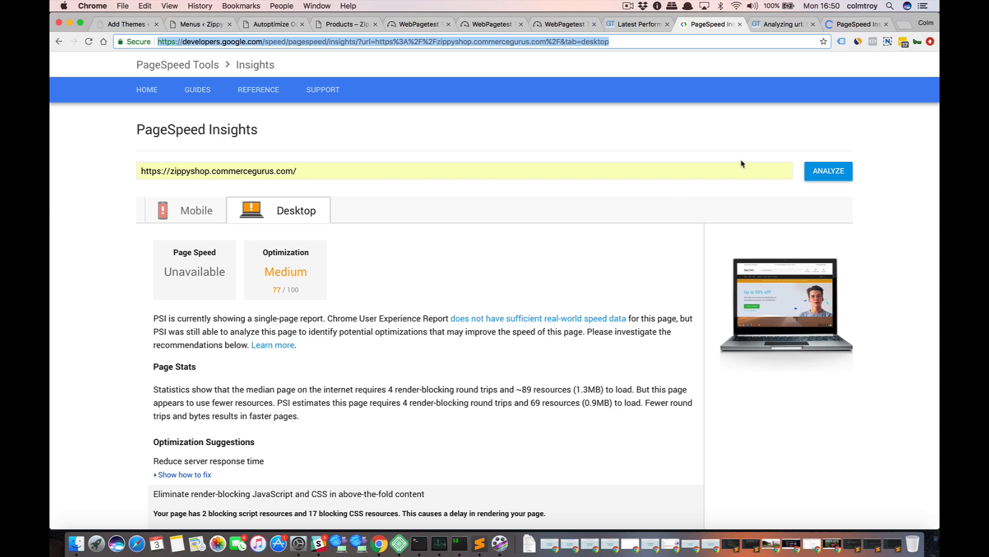
pyautogui.click(824, 27)
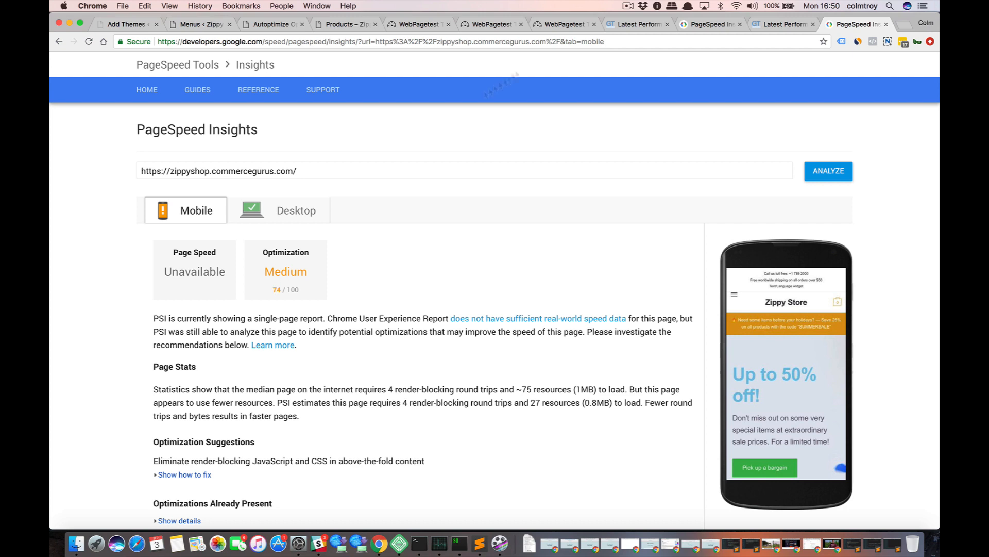
pyautogui.click(710, 25)
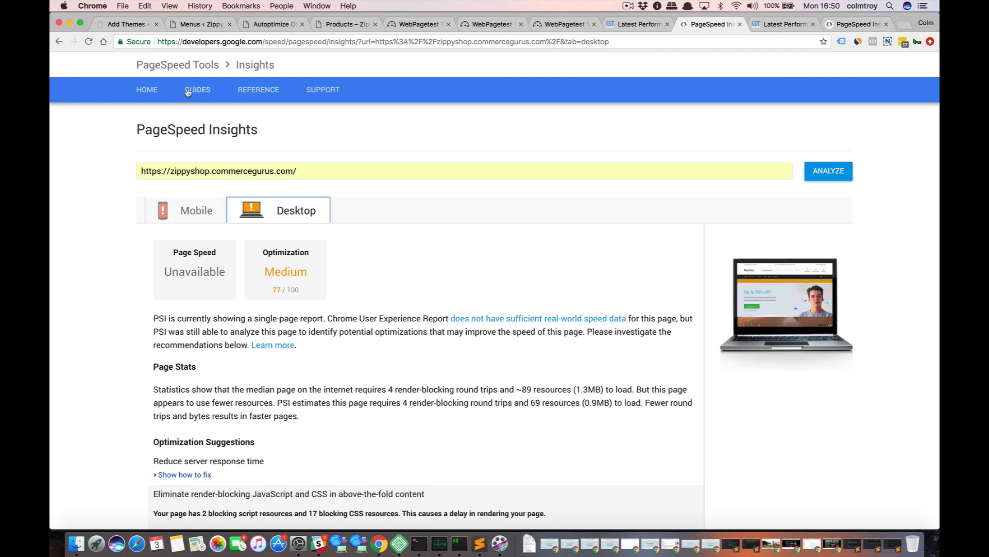
pyautogui.click(192, 207)
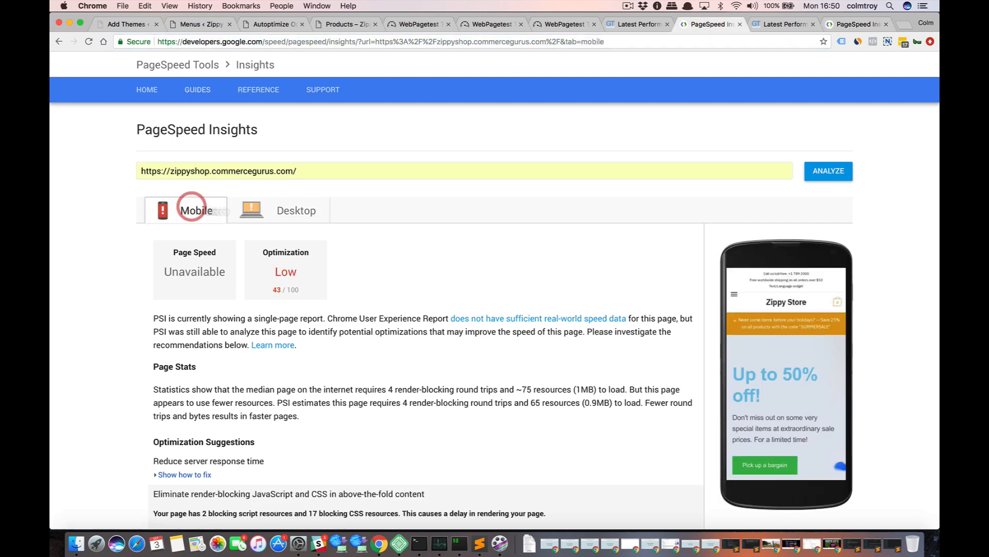
pyautogui.click(856, 24)
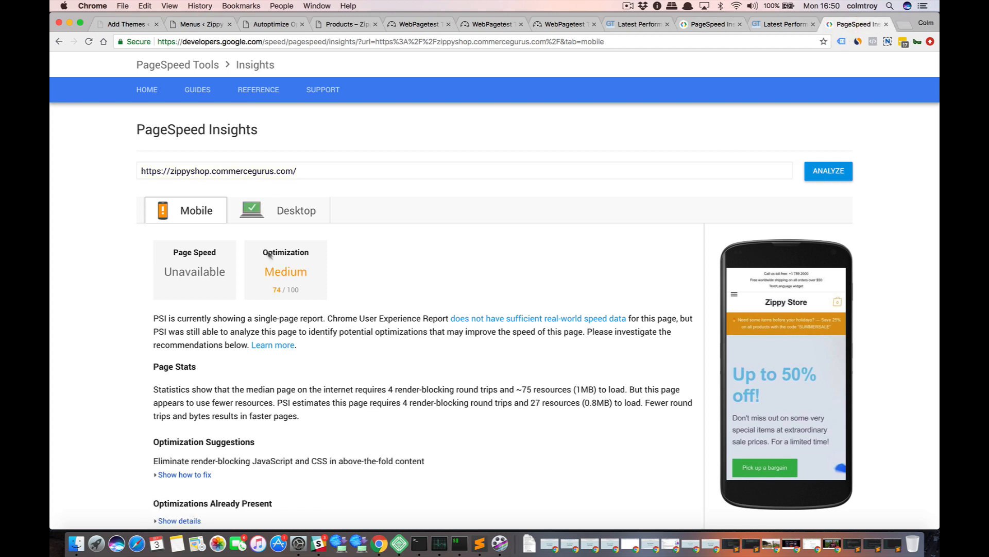
pyautogui.click(297, 219)
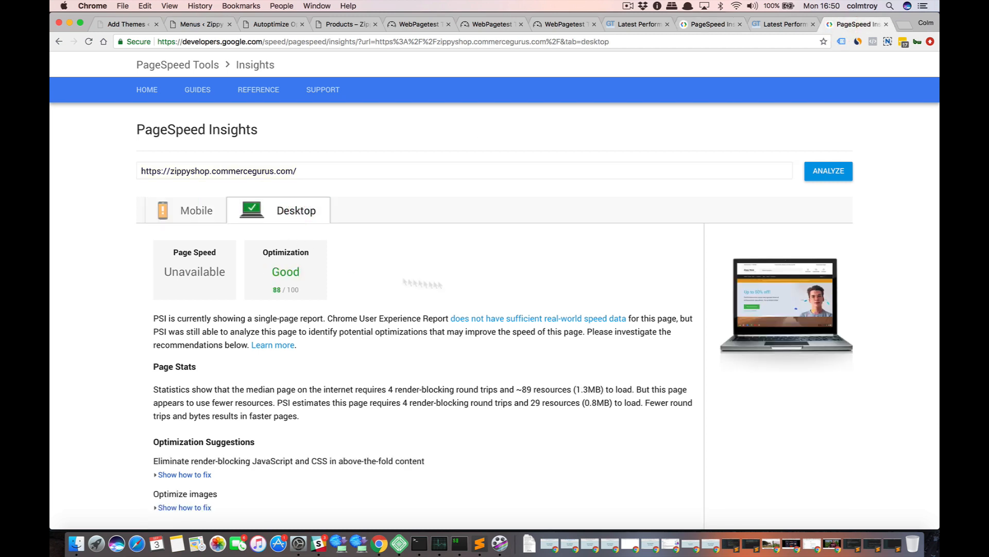
pyautogui.click(701, 25)
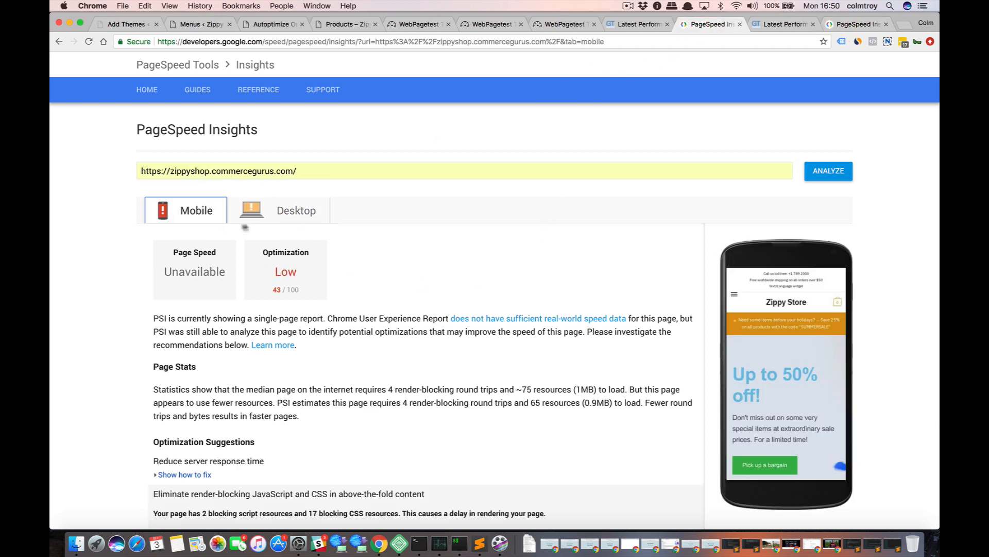
pyautogui.click(258, 216)
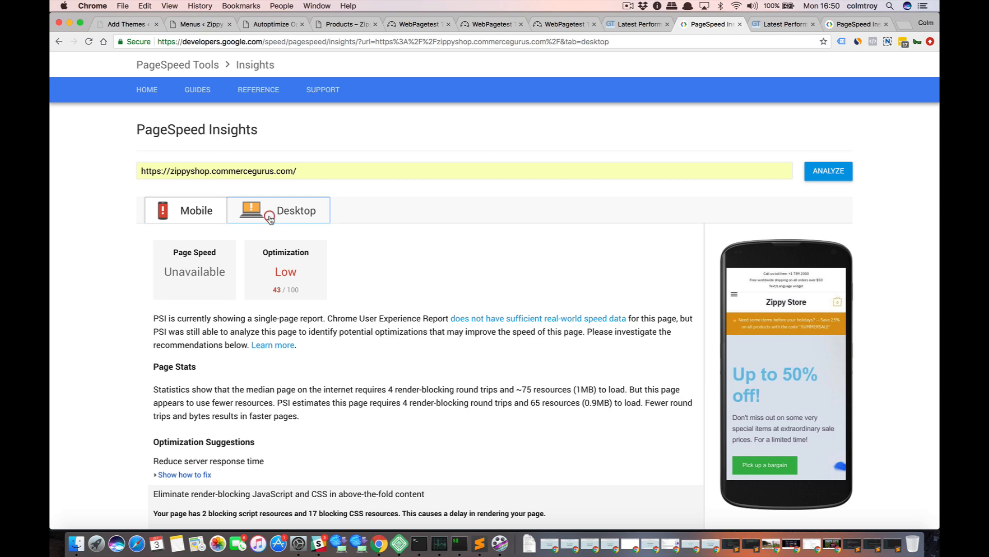
# Expand the render-blocking JavaScript and CSS suggestion in the new desktop PageSpeed report and examine the listed resources, including jquery.js.
pyautogui.click(866, 24)
pyautogui.scroll(-3, 544, 240)
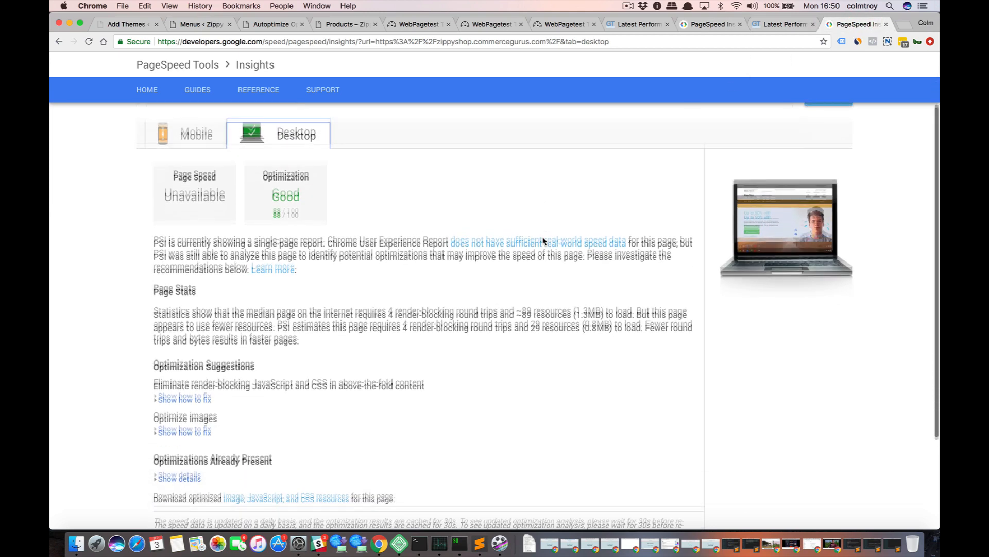
pyautogui.click(181, 361)
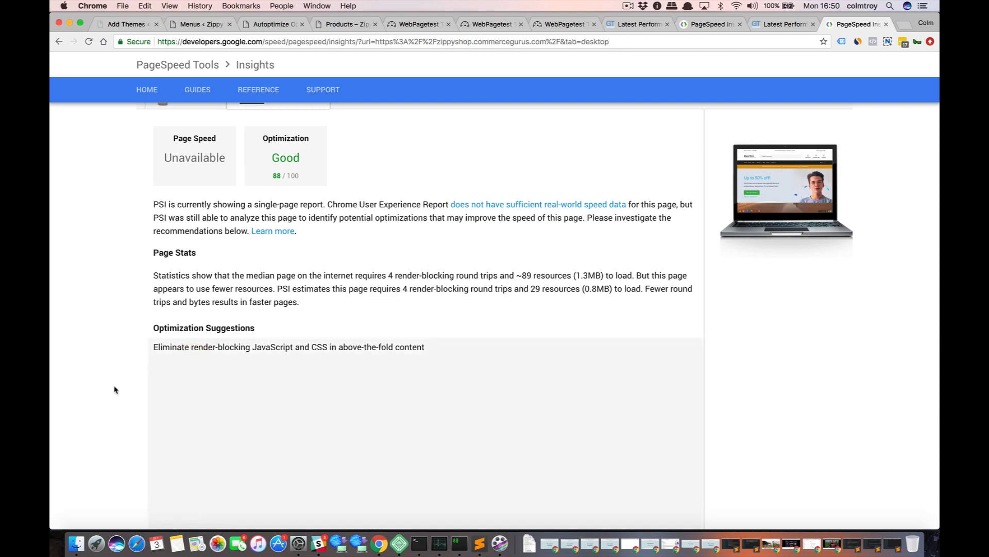
pyautogui.scroll(-3, 114, 389)
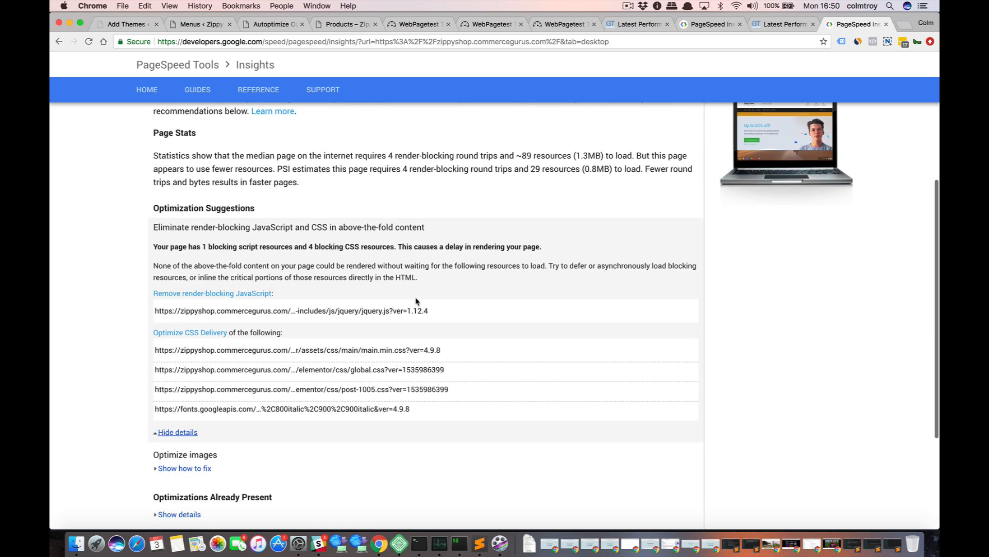
pyautogui.moveTo(427, 311); pyautogui.dragTo(277, 309)
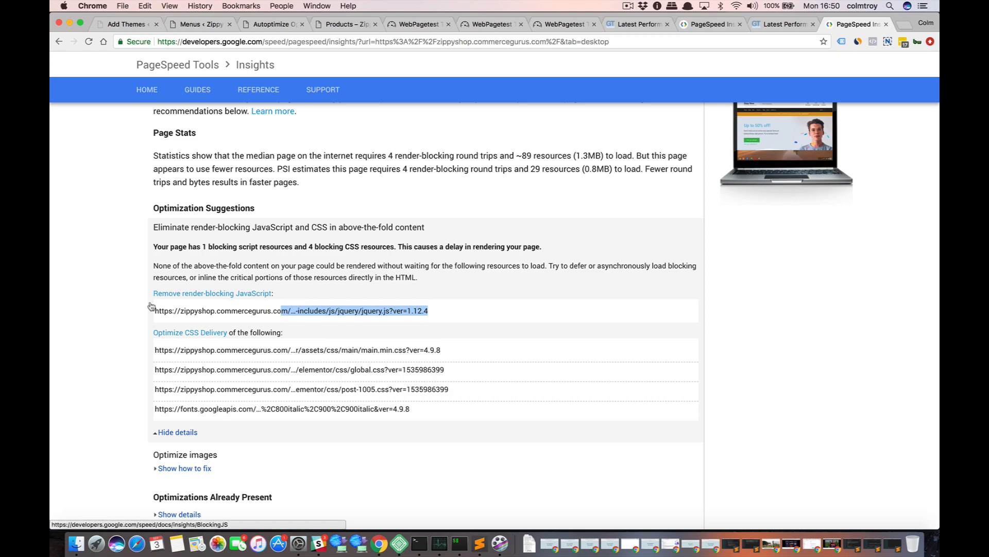
pyautogui.scroll(-2, 150, 305)
pyautogui.scroll(5, 151, 305)
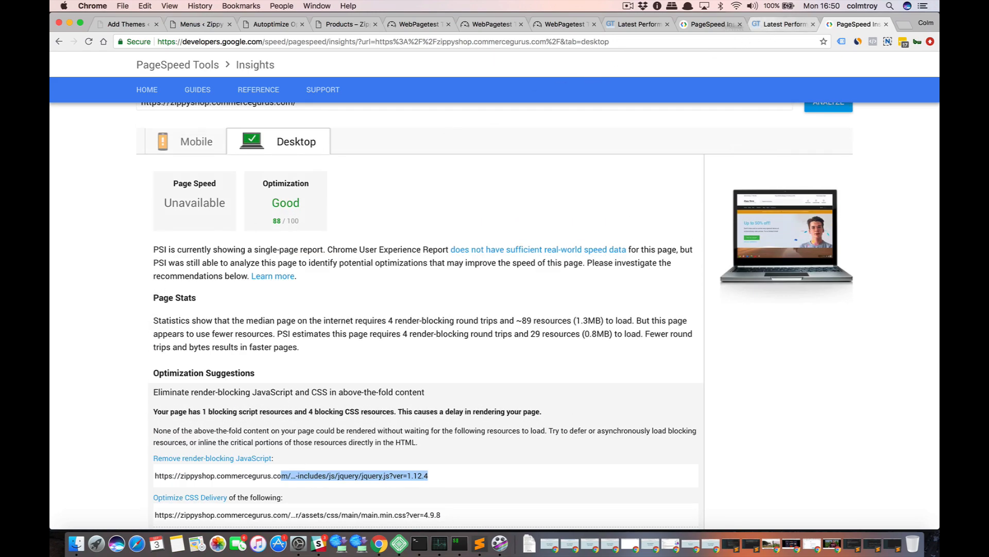
# Compare the scores, page size and request count of the old and new GTmetrix reports, placing their tabs side by side.
pyautogui.click(631, 24)
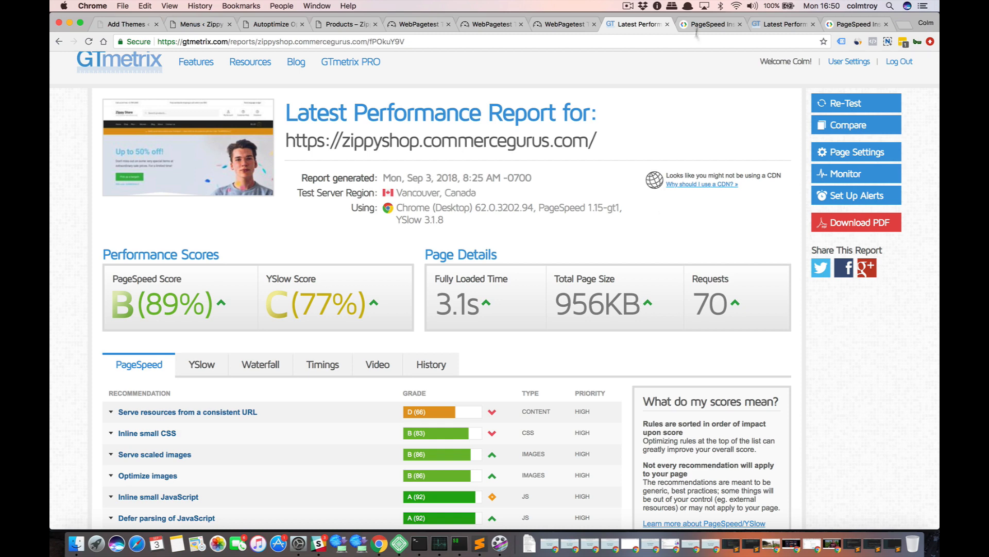
pyautogui.click(761, 24)
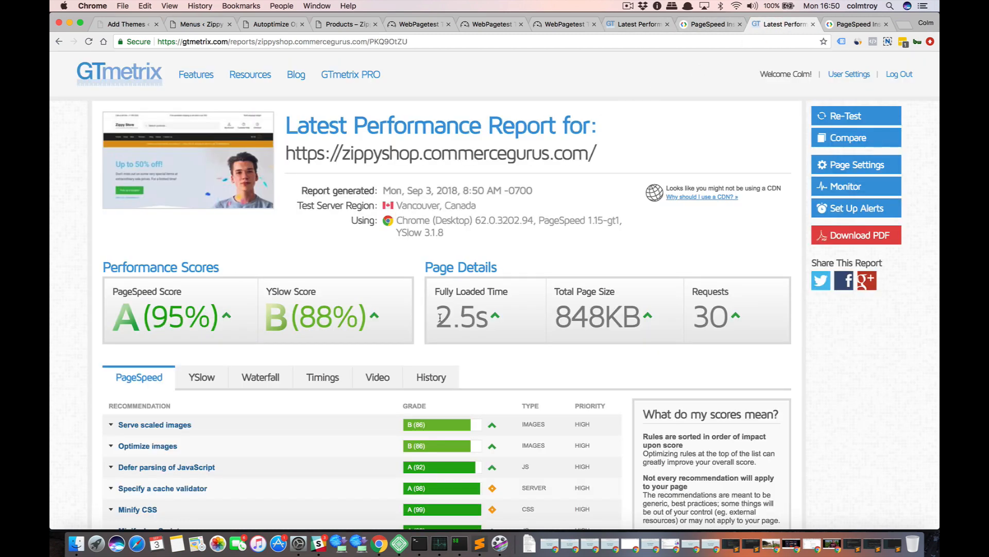
pyautogui.doubleClick(559, 316)
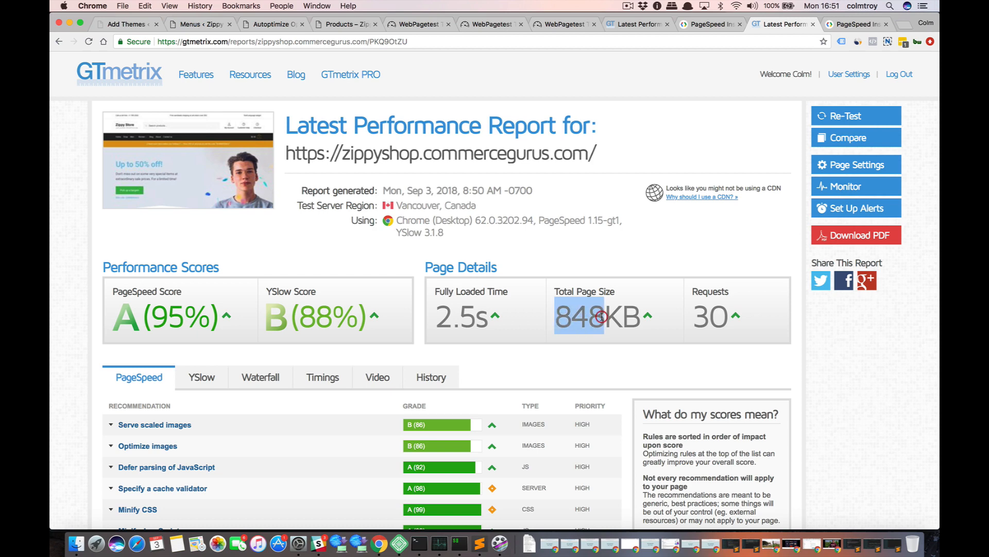
pyautogui.moveTo(694, 315); pyautogui.dragTo(718, 316)
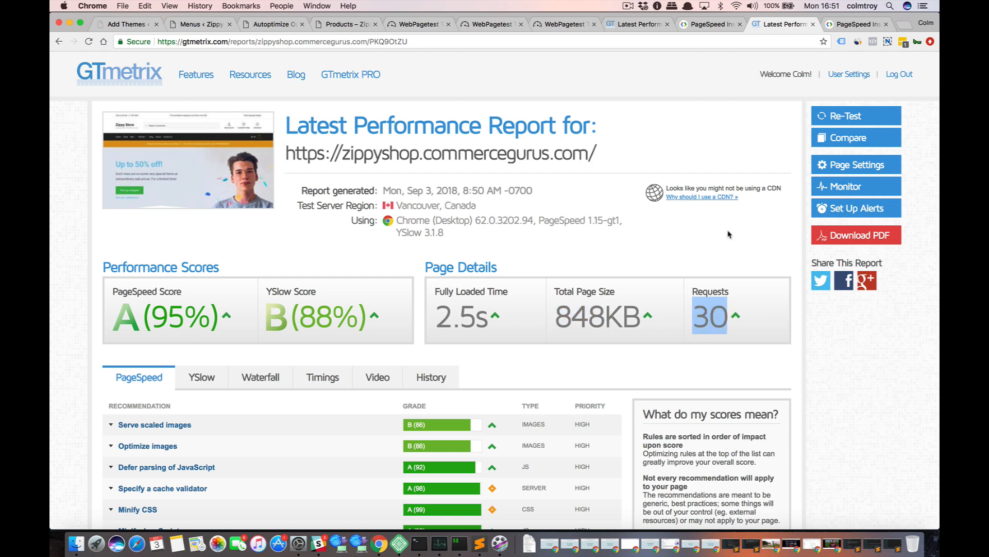
pyautogui.moveTo(638, 29); pyautogui.dragTo(700, 29)
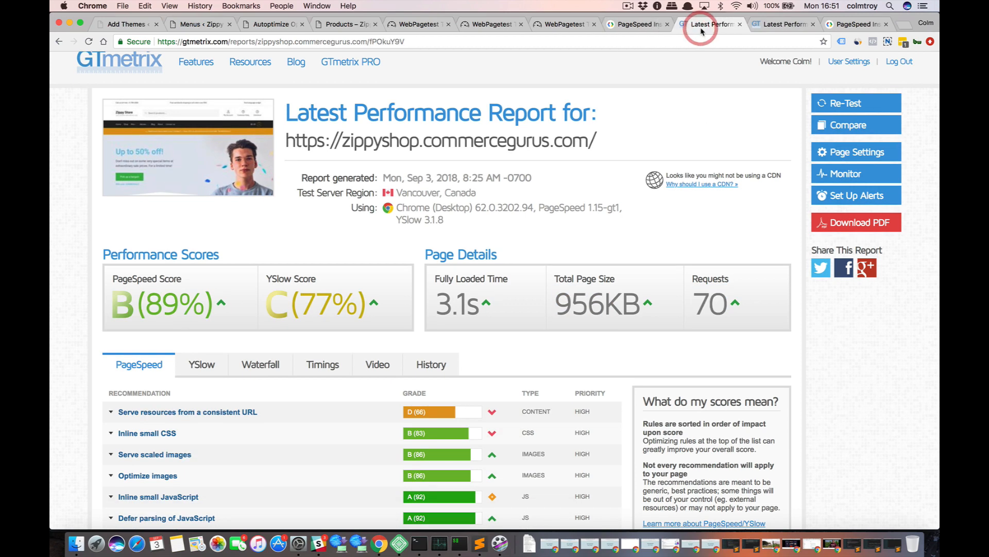
pyautogui.click(768, 30)
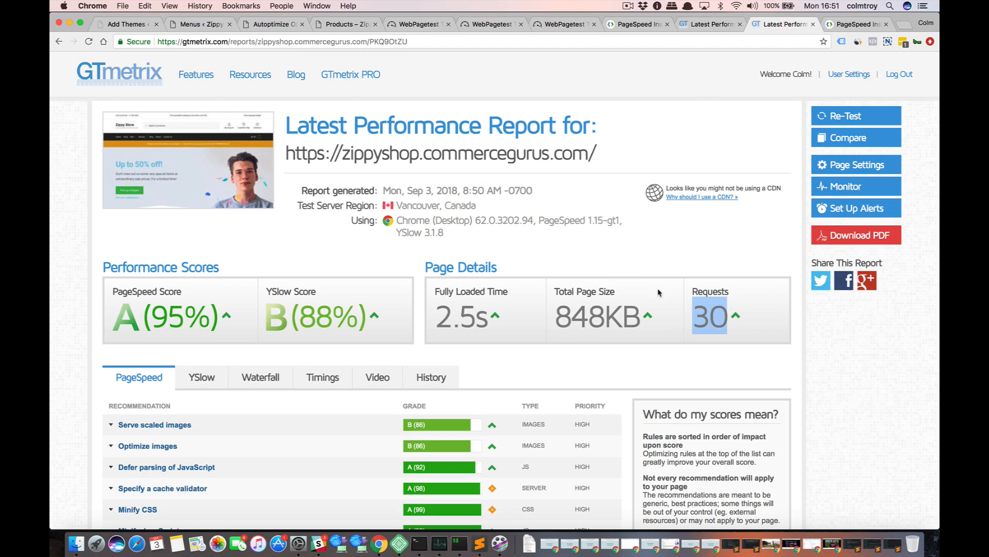
# Review the PageSpeed recommendations in the new GTmetrix report, then view its waterfall chart.
pyautogui.scroll(-3, 658, 293)
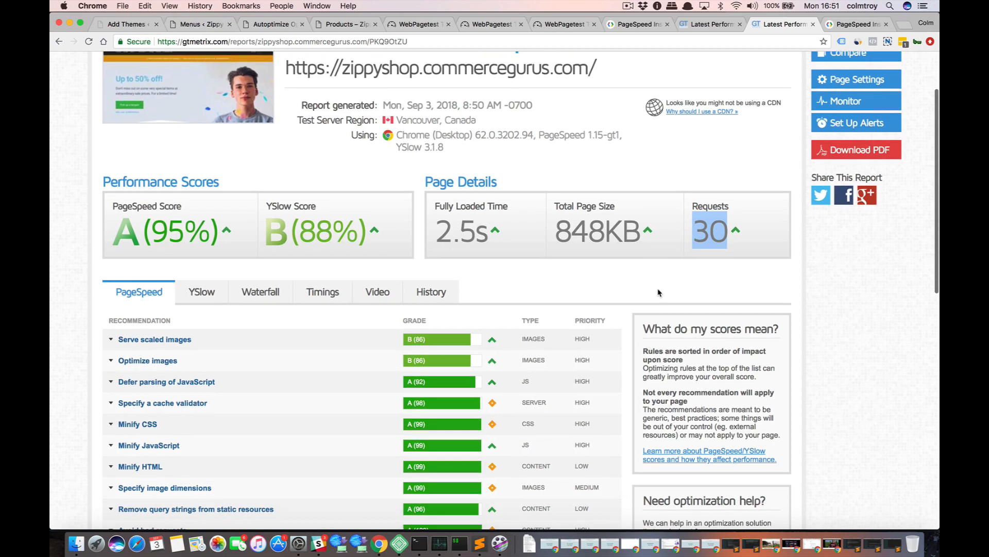
pyautogui.scroll(-5, 657, 288)
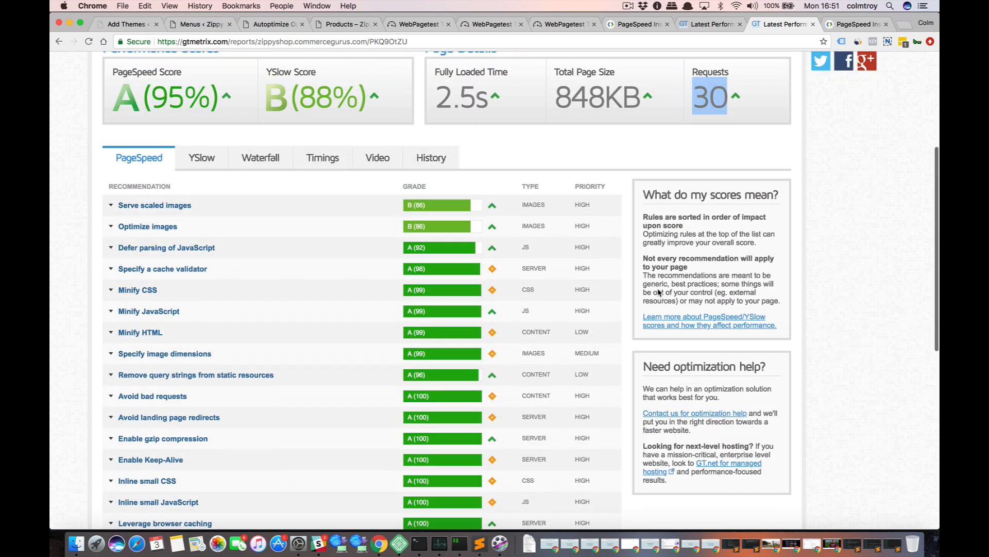
pyautogui.click(256, 166)
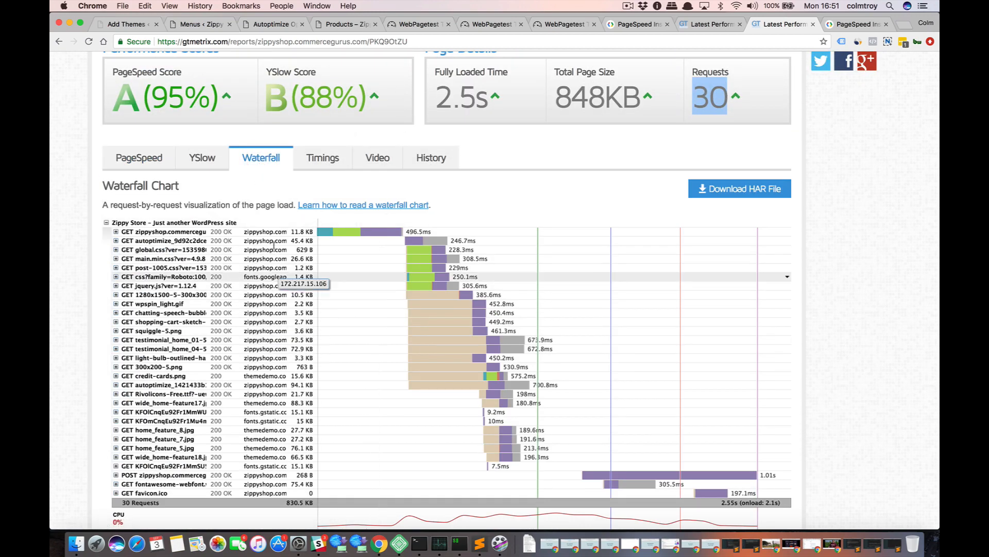
# Examine the detailed WebPagetest waterfall for the Shoptimizer theme demo and compare it with the shop's GTmetrix waterfall.
pyautogui.click(561, 26)
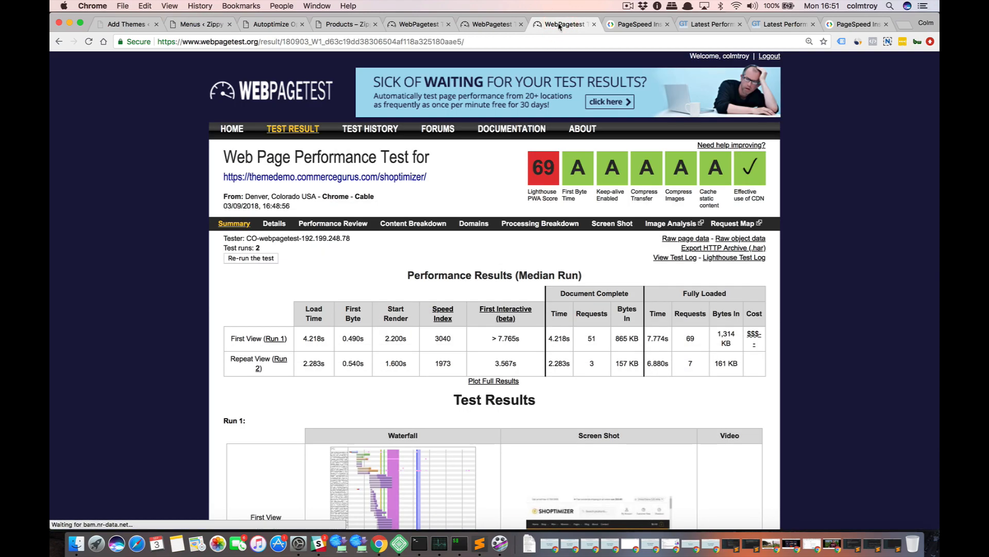
pyautogui.click(274, 224)
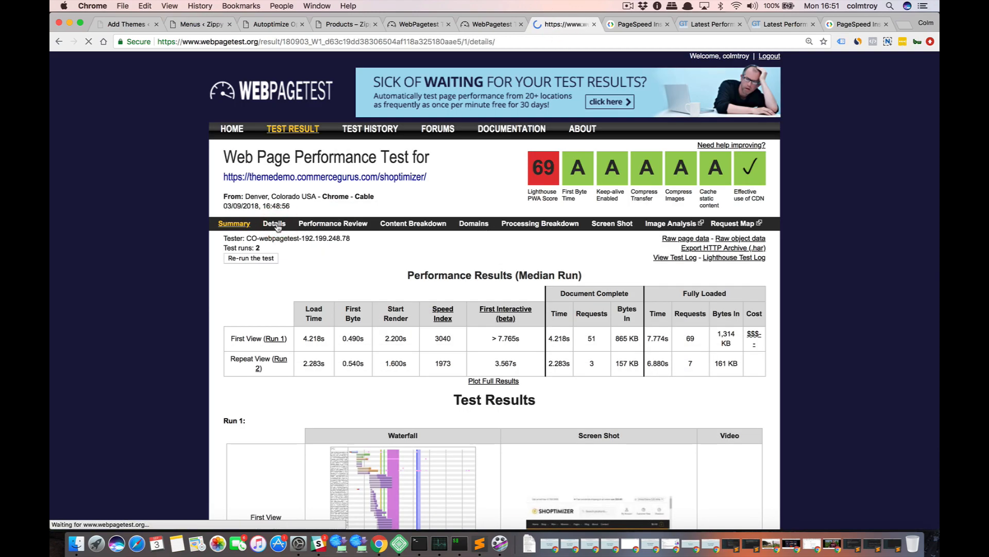
pyautogui.scroll(-8, 230, 279)
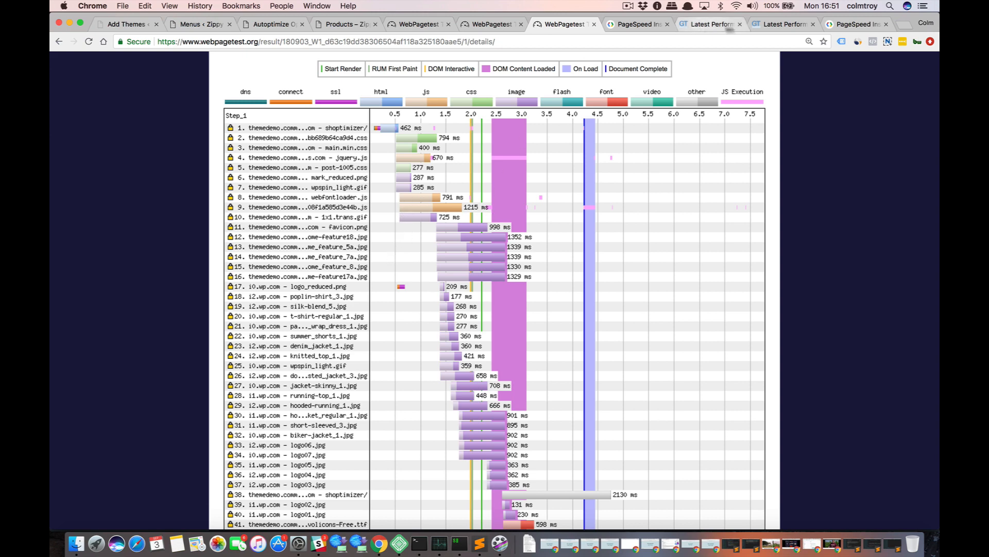
pyautogui.click(782, 24)
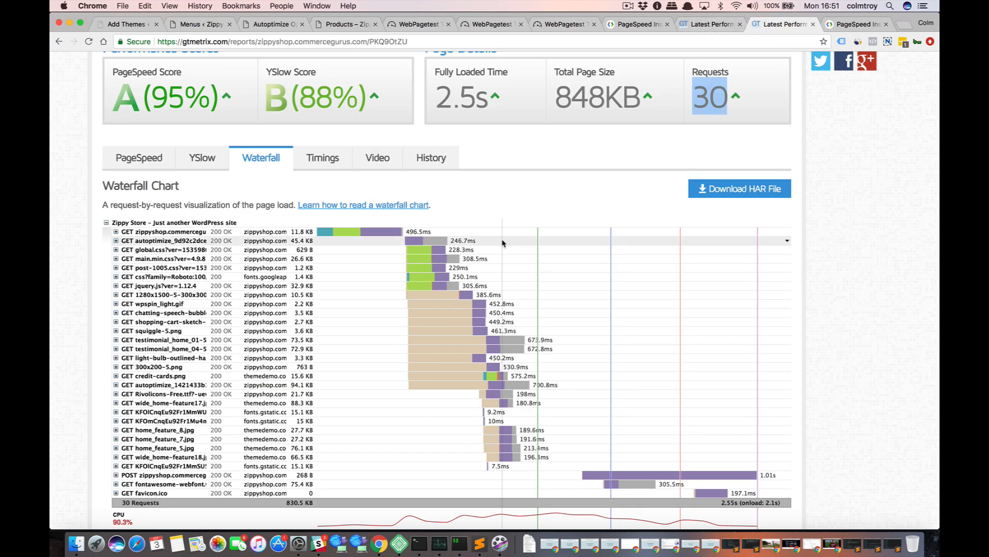
# Compare the shop's GTmetrix waterfall with the Shoptimizer demo's WebPagetest waterfall, then review the demo's grades and load figures.
pyautogui.scroll(-2, 85, 338)
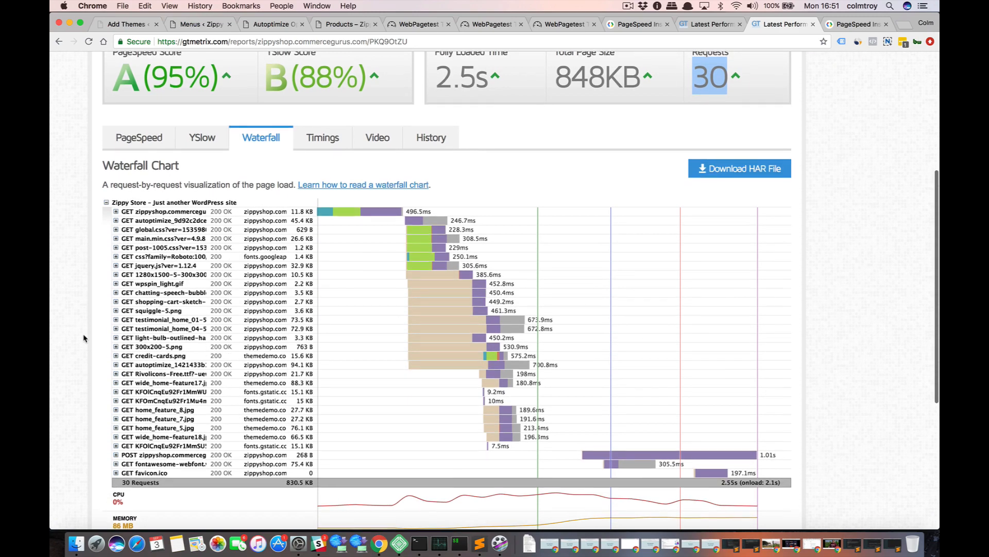
pyautogui.scroll(1, 84, 338)
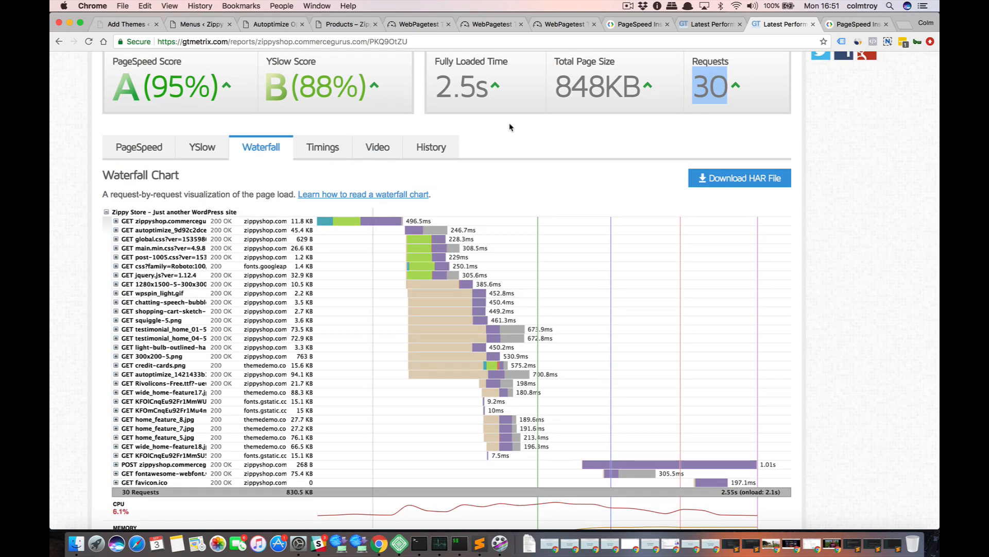
pyautogui.click(549, 30)
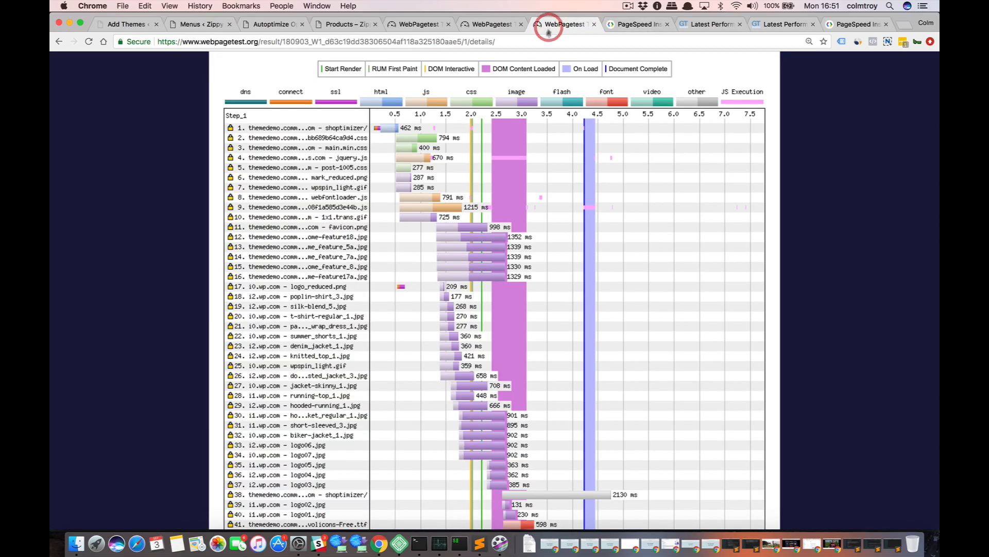
pyautogui.scroll(-10, 192, 266)
pyautogui.scroll(8, 192, 265)
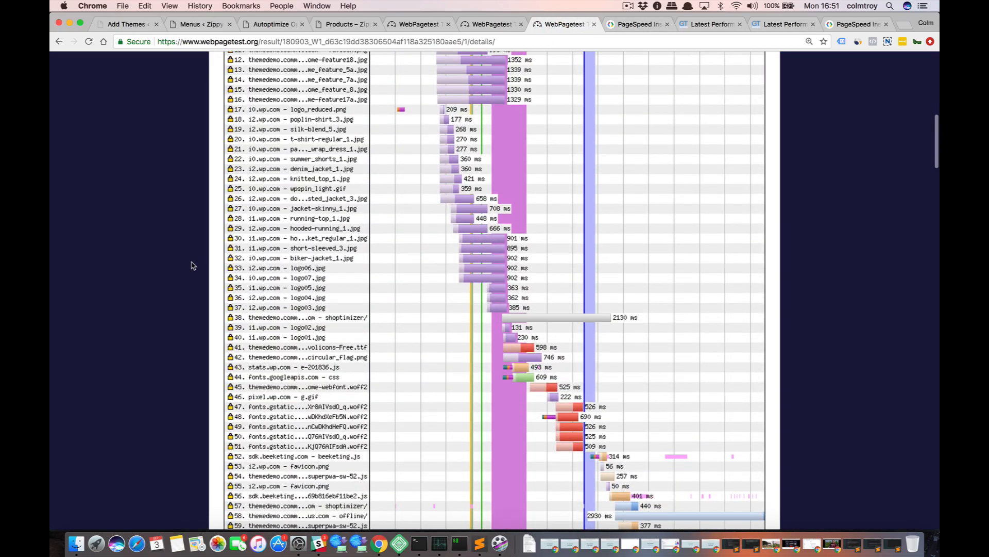
pyautogui.scroll(3, 335, 208)
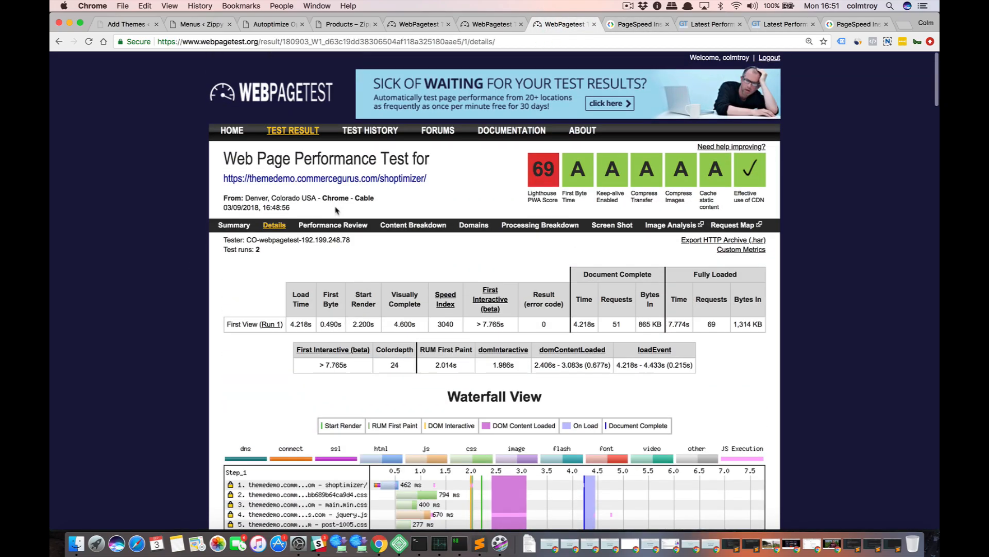
# Open the shop's WebPagetest summary in a new tab, then browse the available test locations in the site's new-test form.
pyautogui.click(492, 24)
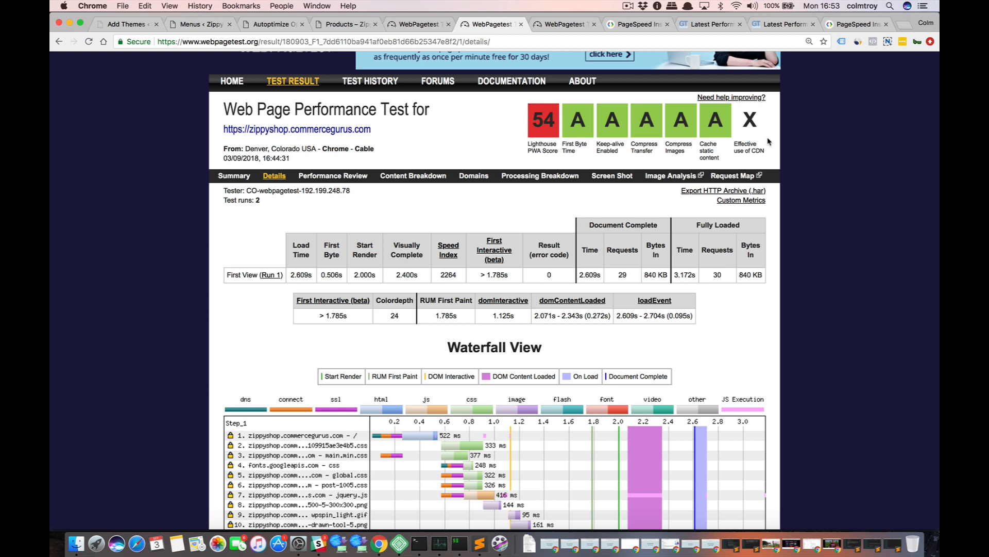
pyautogui.rightClick(238, 176)
pyautogui.click(286, 180)
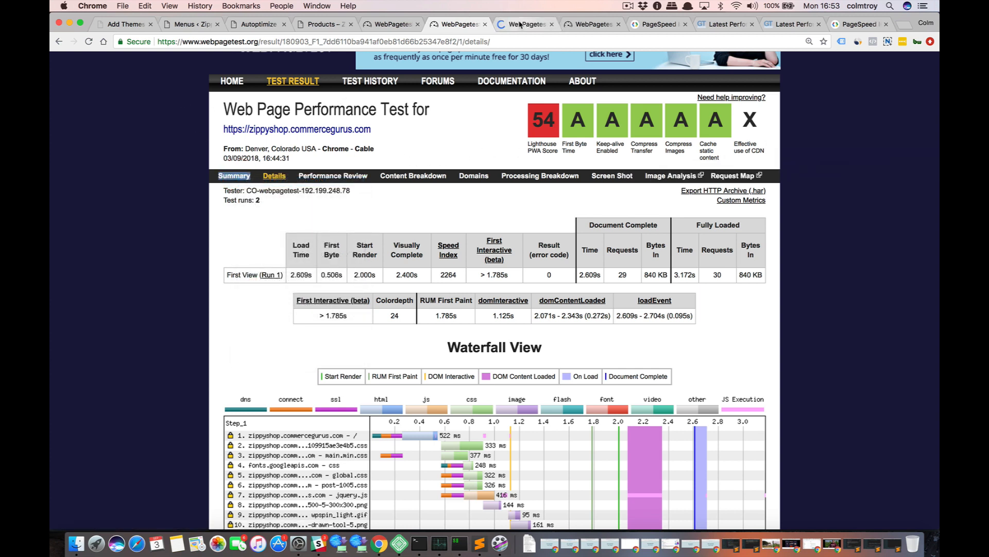
pyautogui.click(518, 24)
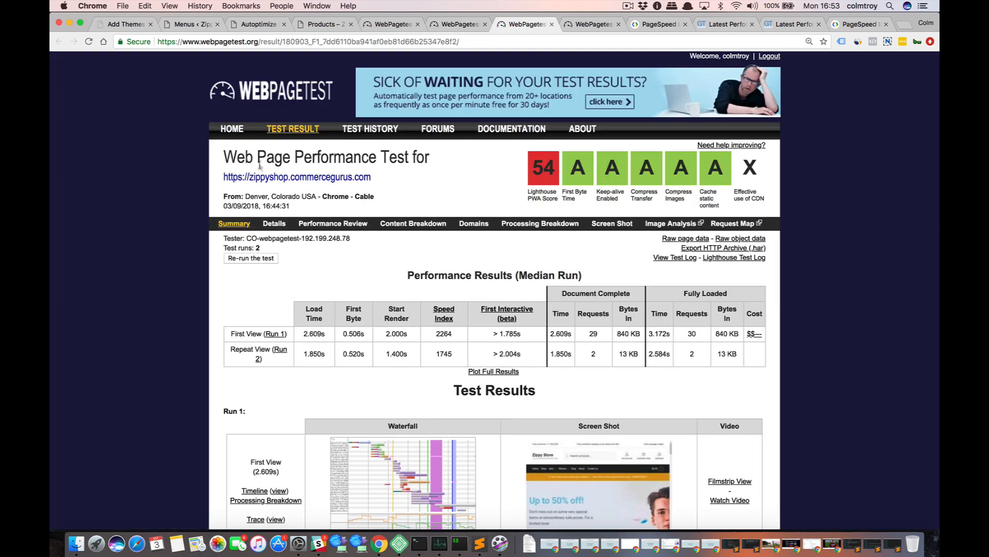
pyautogui.click(256, 131)
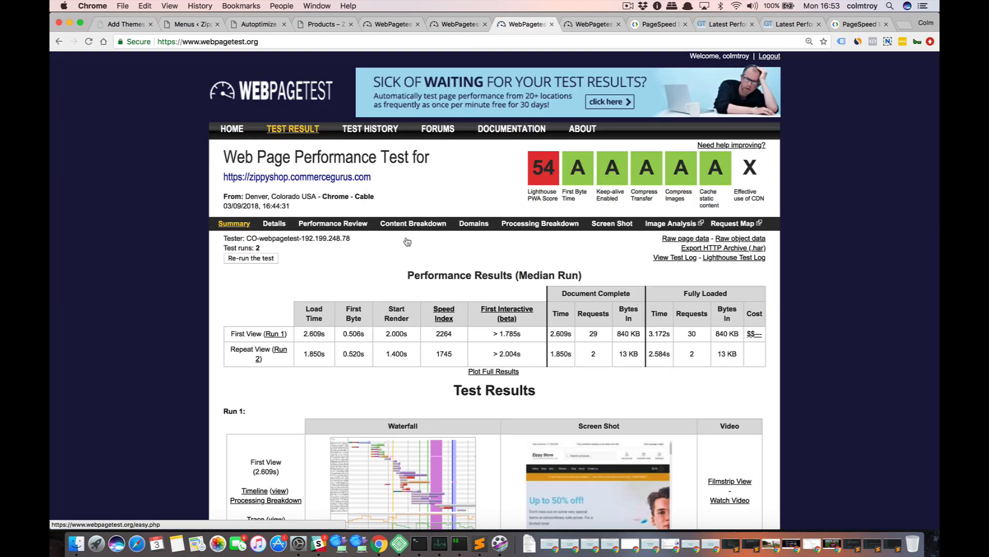
pyautogui.click(393, 240)
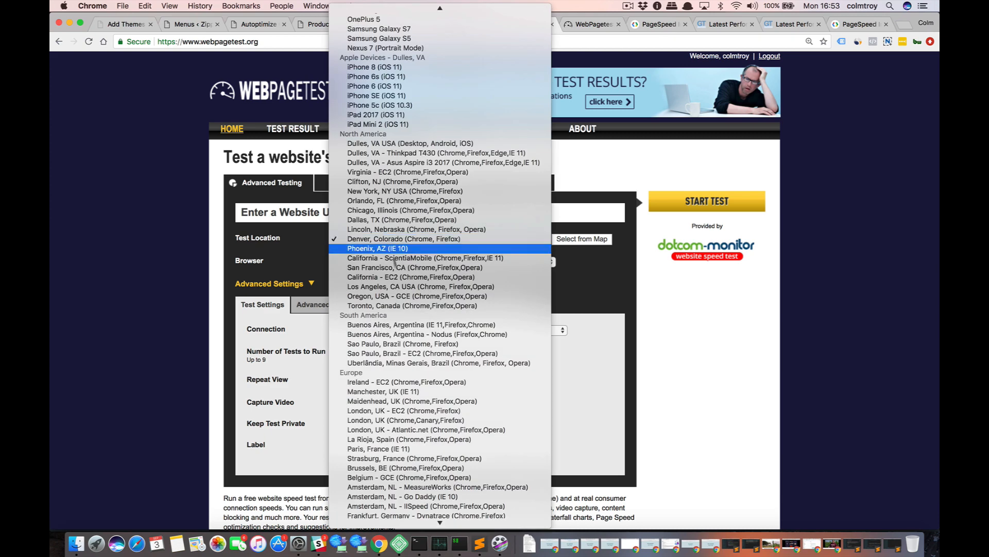
pyautogui.scroll(-3, 407, 338)
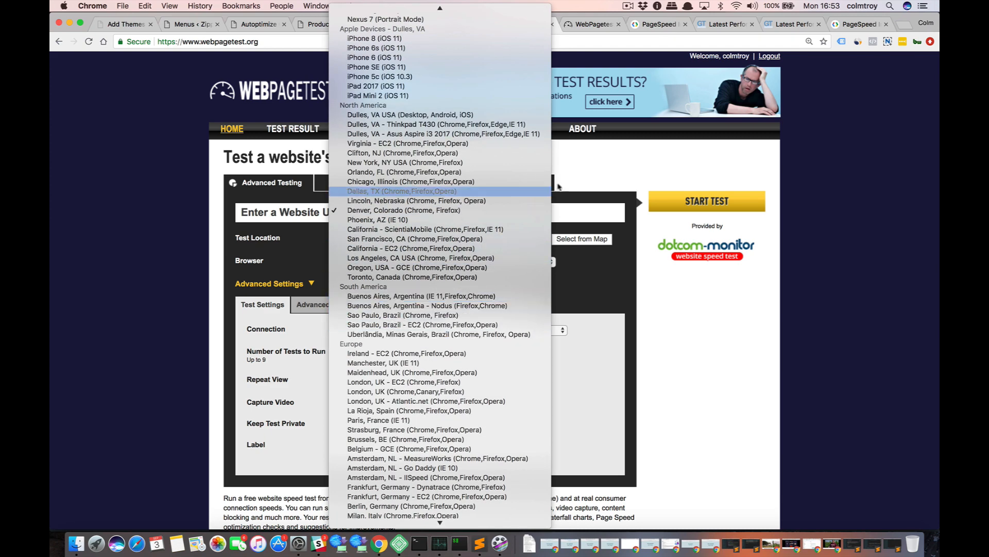
pyautogui.click(175, 175)
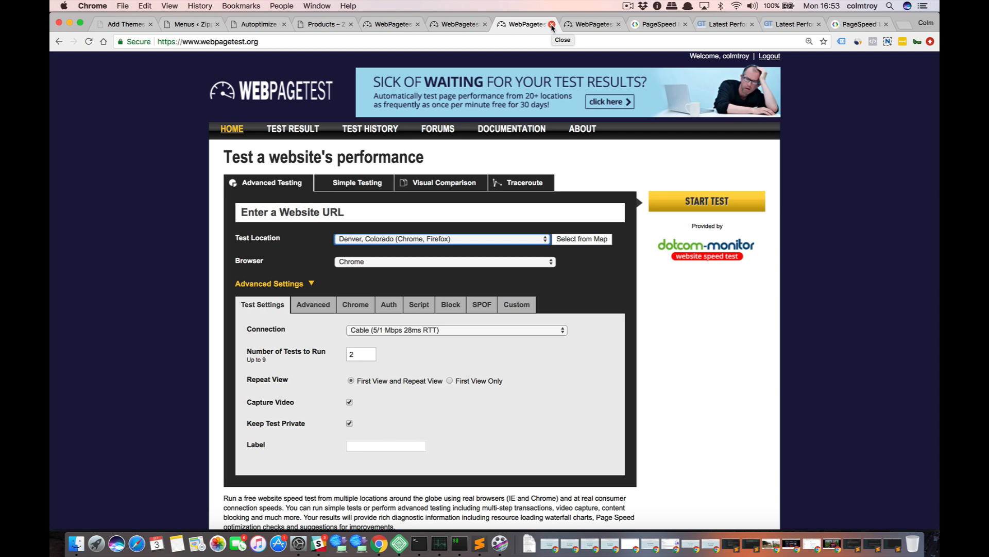
pyautogui.click(453, 24)
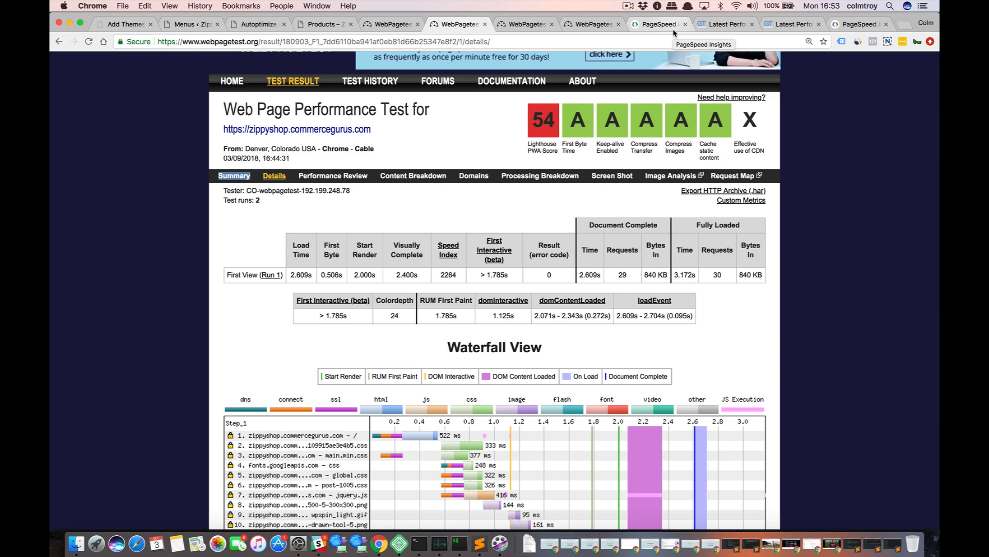
pyautogui.press('super+grave')
pyautogui.press('super+grave')
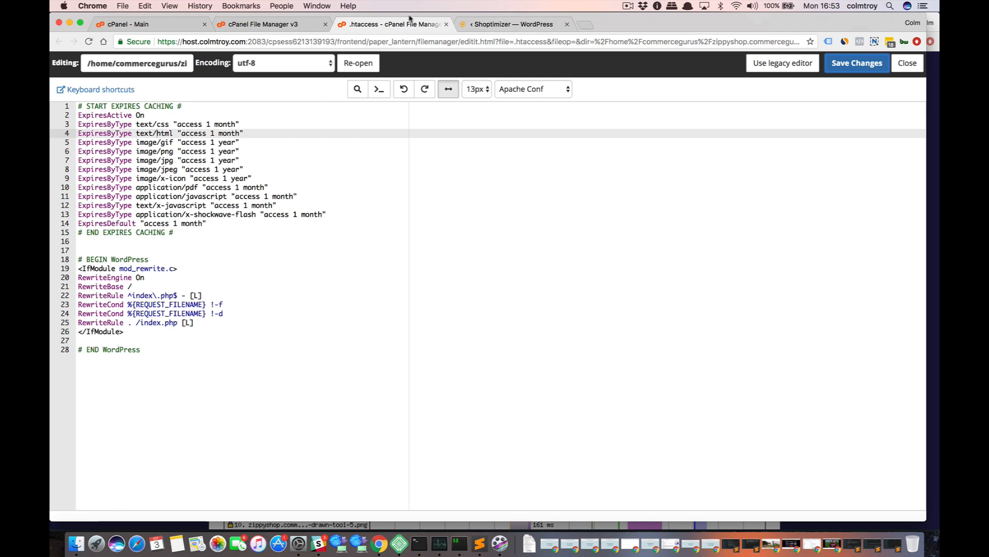
pyautogui.press('super+grave')
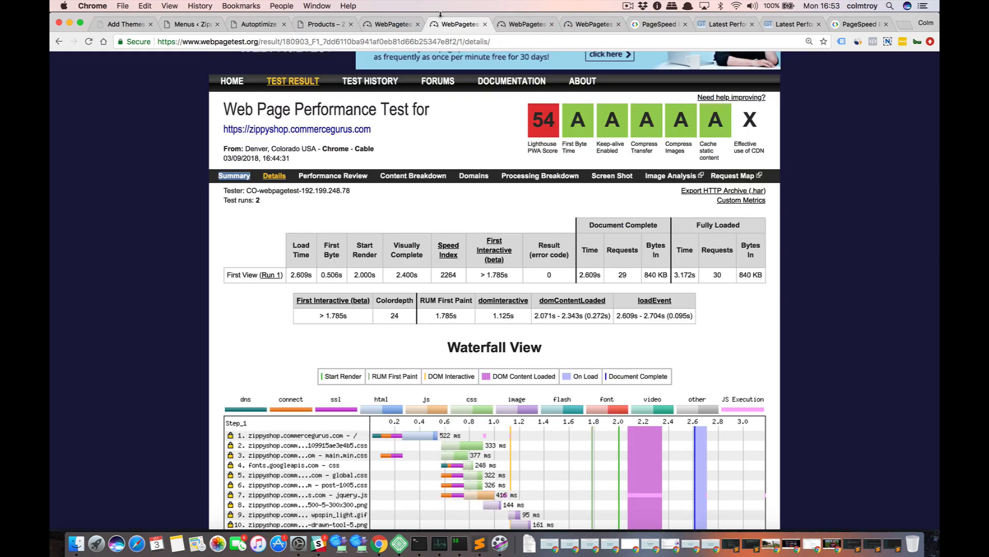
# Install and activate the Jetpack by WordPress.com plugin in the Zippy Store WordPress admin.
pyautogui.click(315, 26)
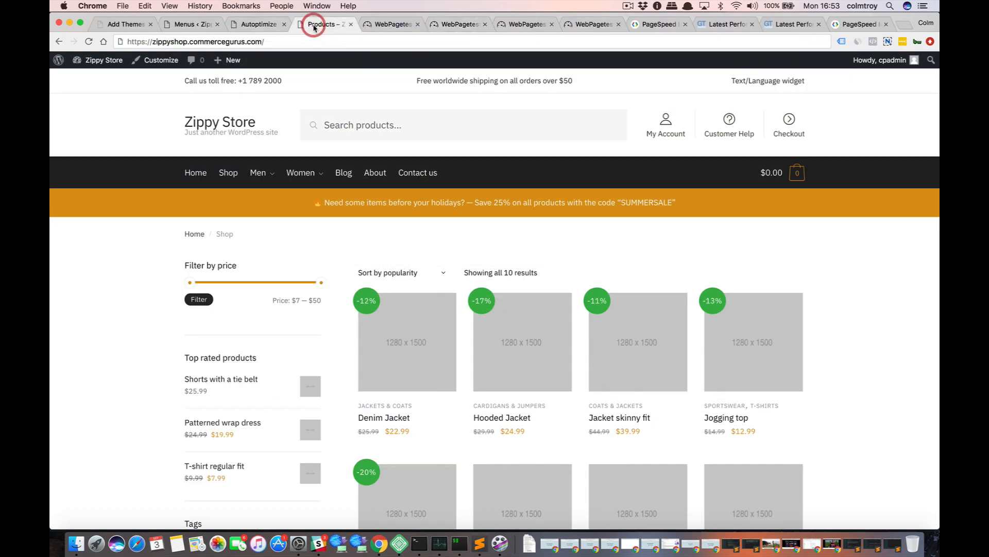
pyautogui.click(187, 22)
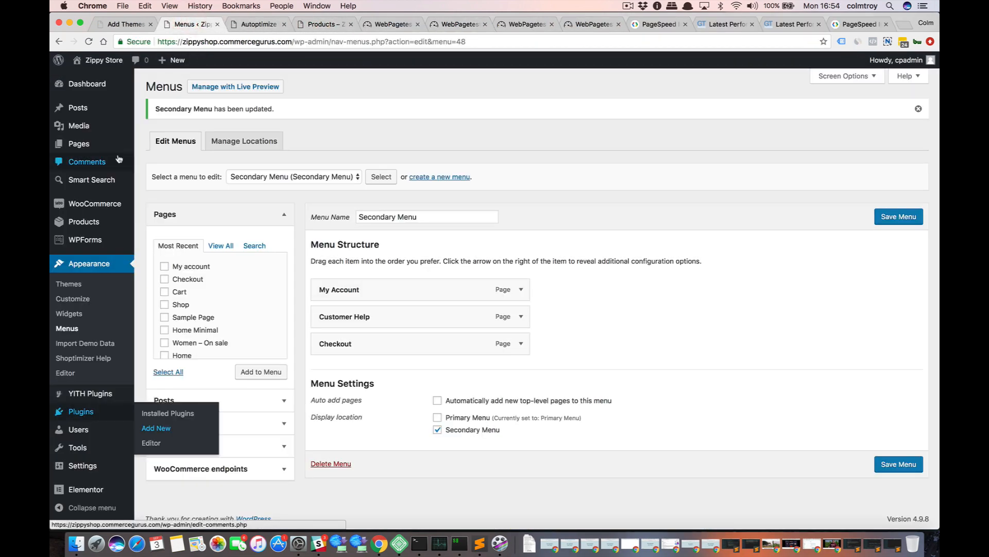
pyautogui.moveTo(101, 413)
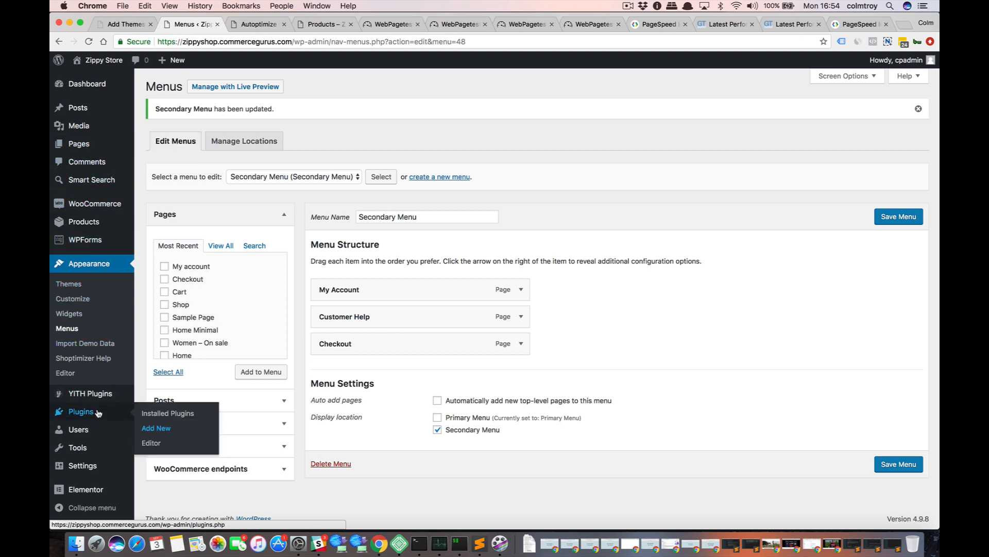
pyautogui.click(165, 429)
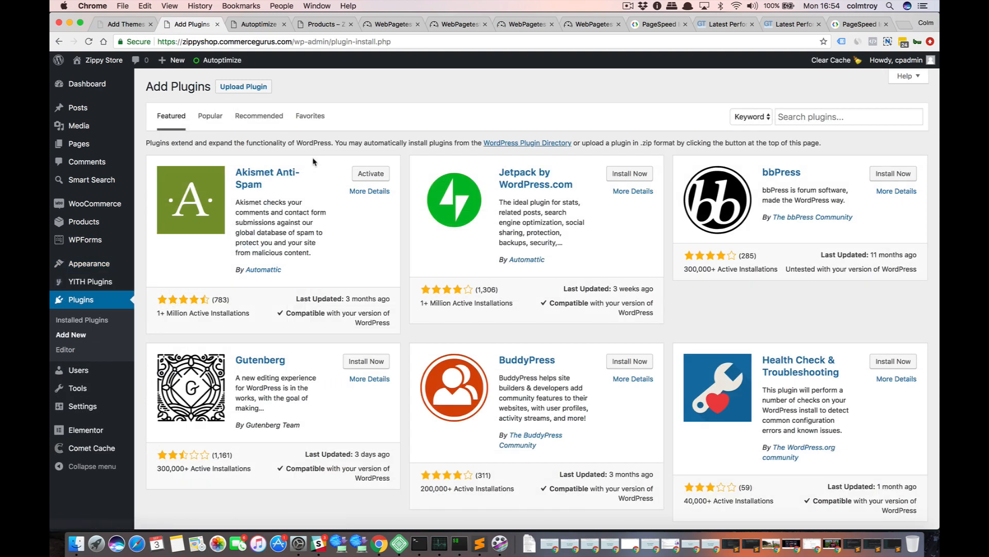
pyautogui.click(627, 176)
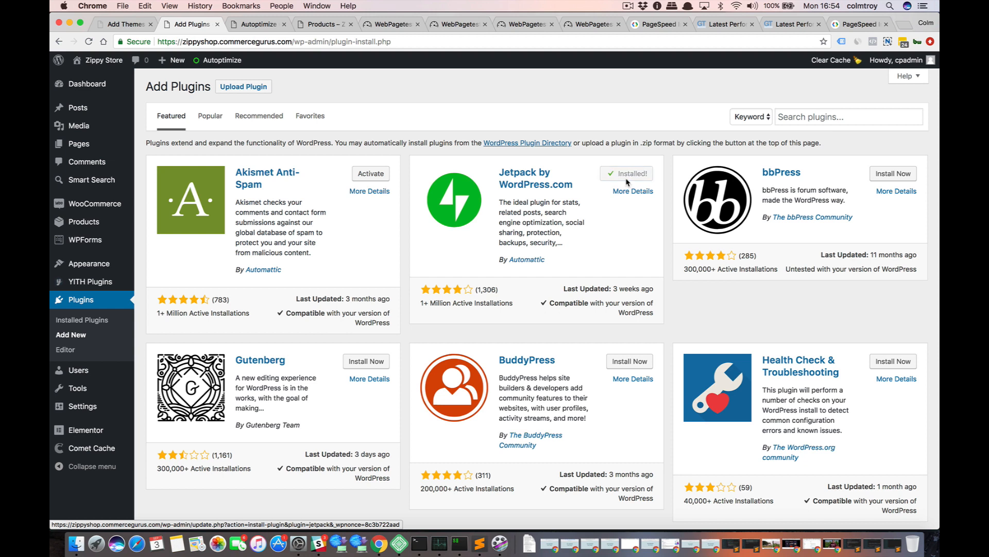
pyautogui.click(632, 176)
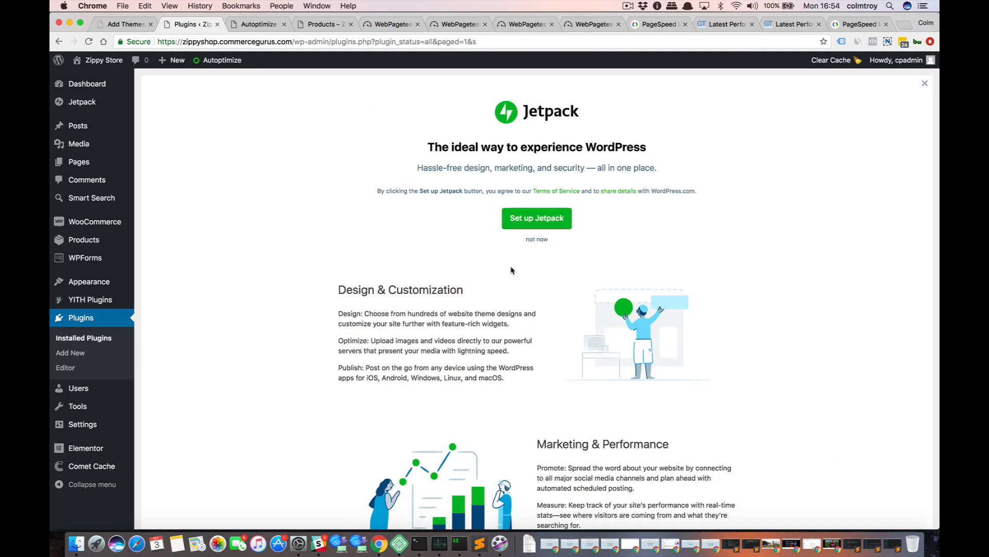
# Set up Jetpack by approving the Zippy Store's connection to WordPress.com and starting with the free plan.
pyautogui.click(537, 222)
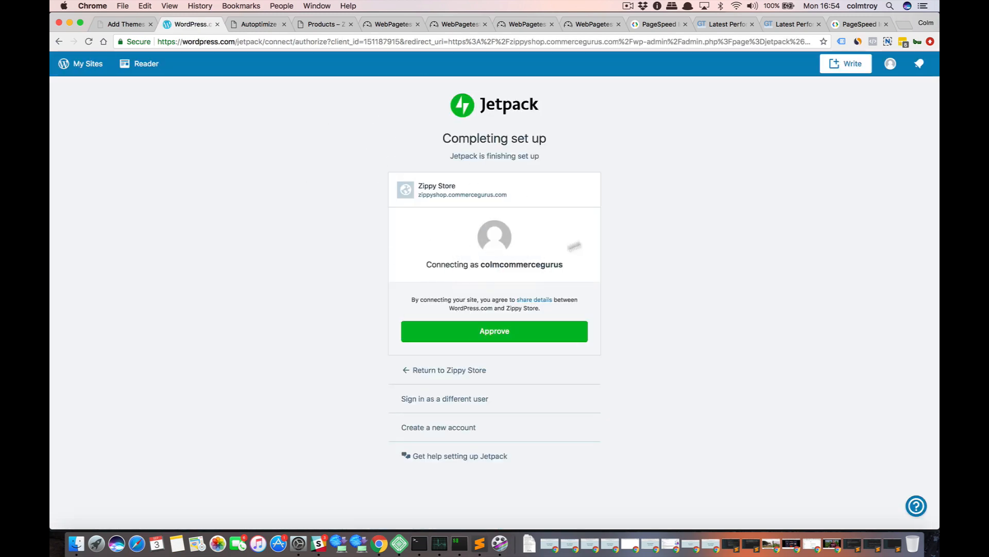
pyautogui.click(490, 331)
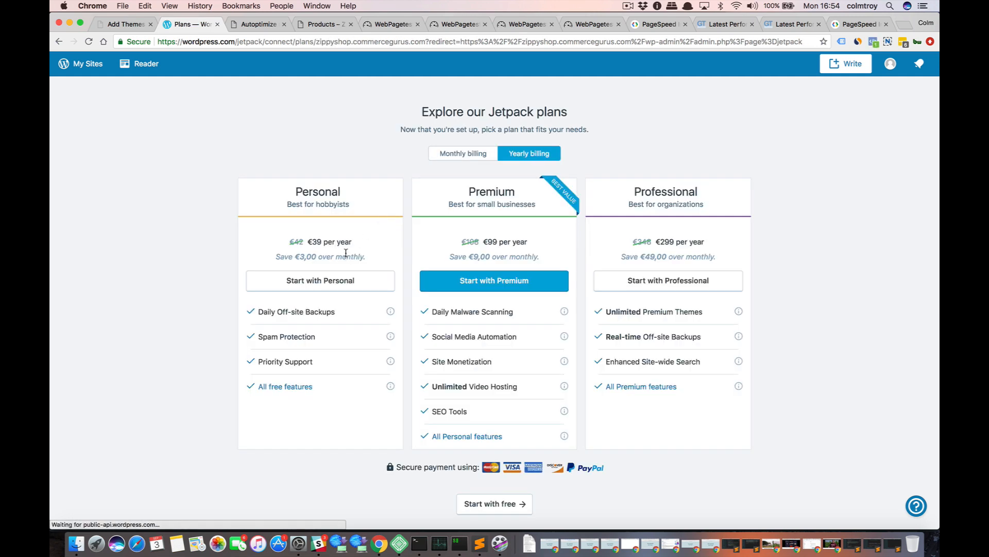
pyautogui.scroll(-4, 347, 252)
pyautogui.click(488, 406)
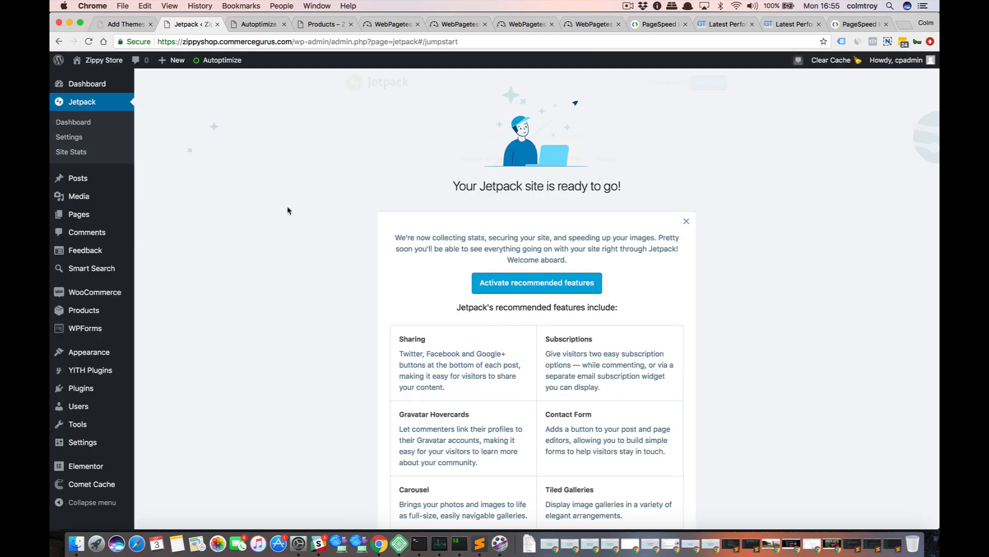
# Review the list of features Jetpack recommends activating, including Lazy Images and Photon.
pyautogui.scroll(-1, 287, 211)
pyautogui.scroll(-5, 287, 210)
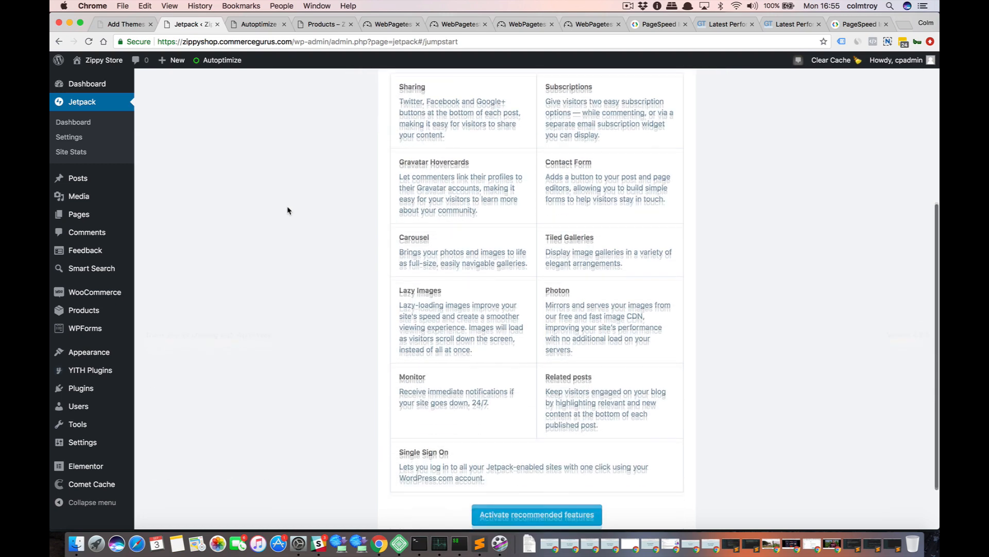
pyautogui.scroll(-2, 287, 210)
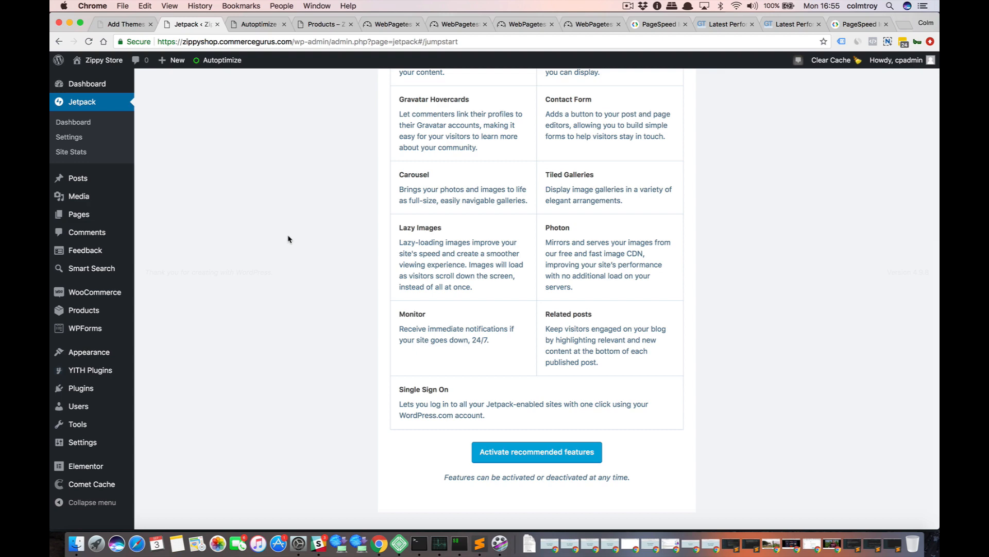
pyautogui.scroll(5, 288, 239)
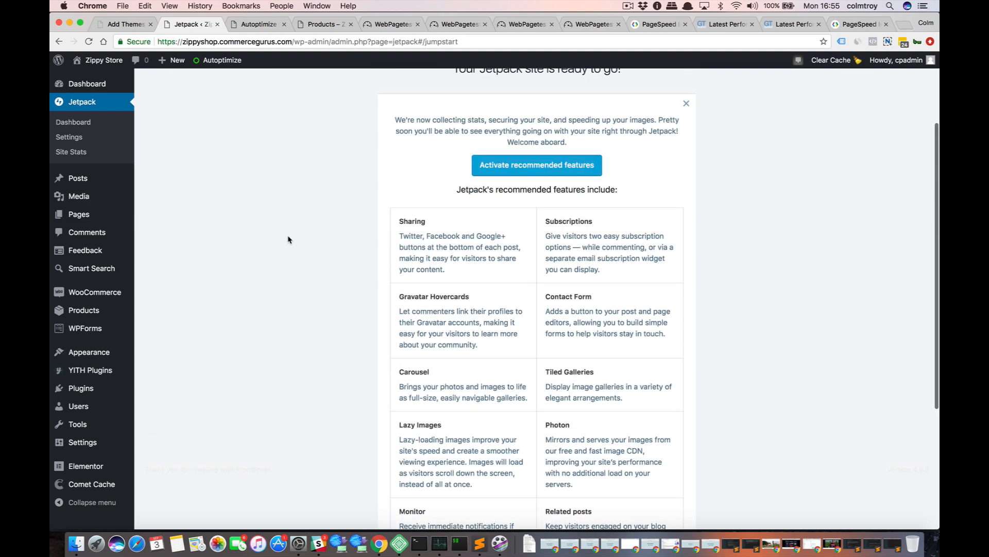
pyautogui.scroll(-1, 288, 239)
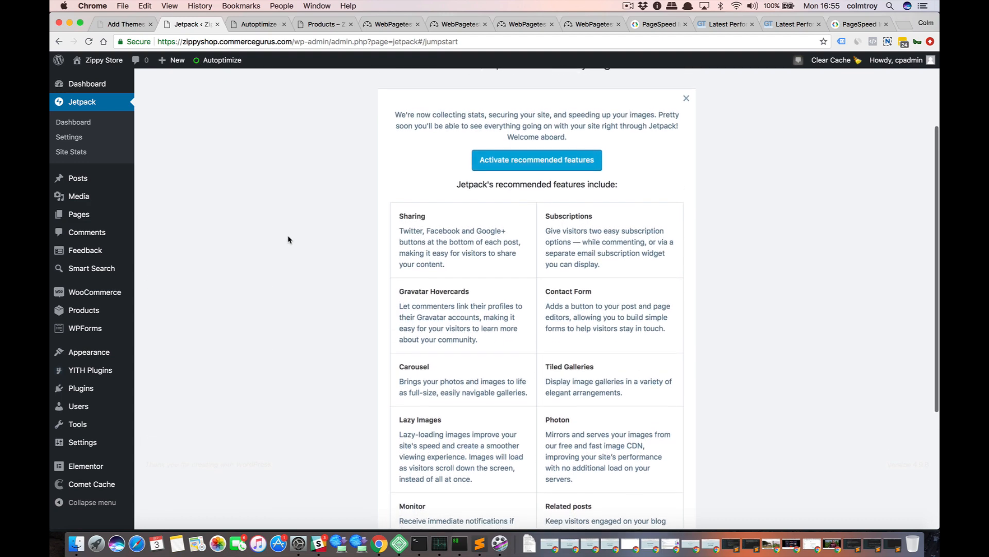
pyautogui.scroll(-1, 289, 240)
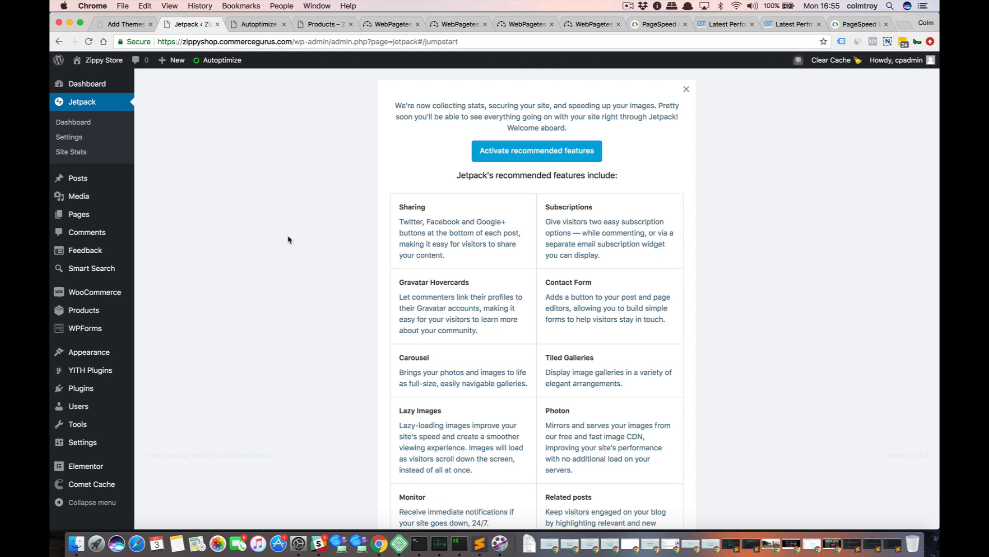
pyautogui.scroll(-5, 288, 239)
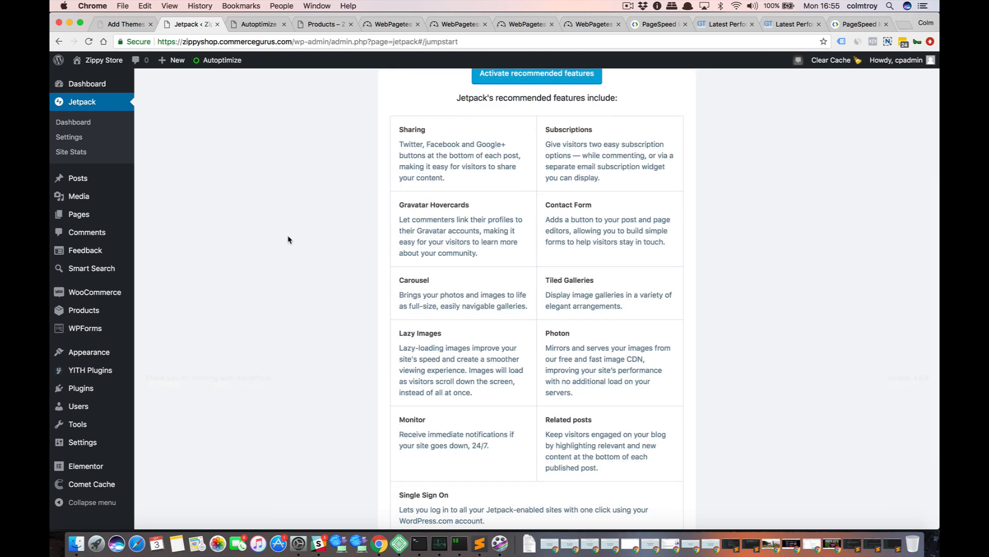
pyautogui.scroll(10, 288, 239)
pyautogui.scroll(-3, 281, 288)
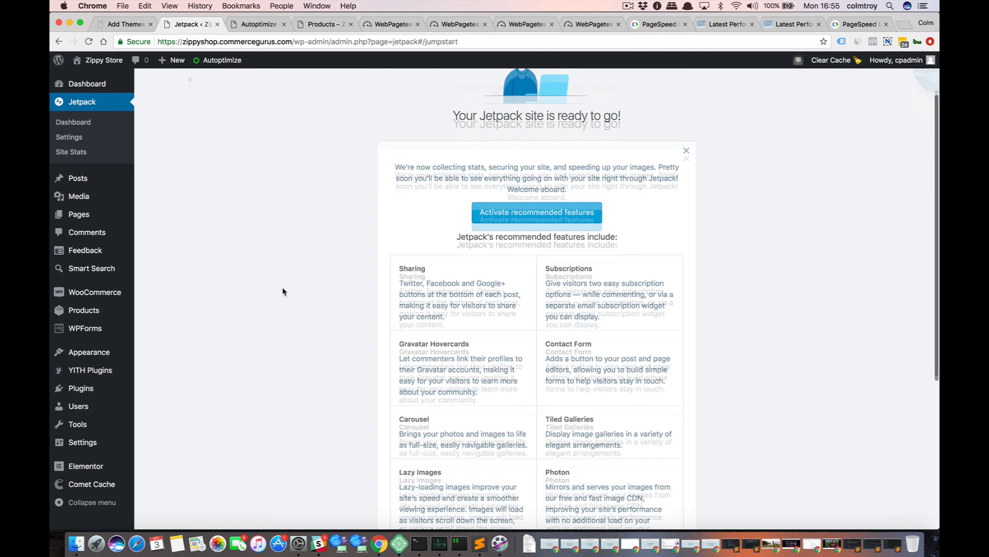
pyautogui.scroll(-5, 282, 292)
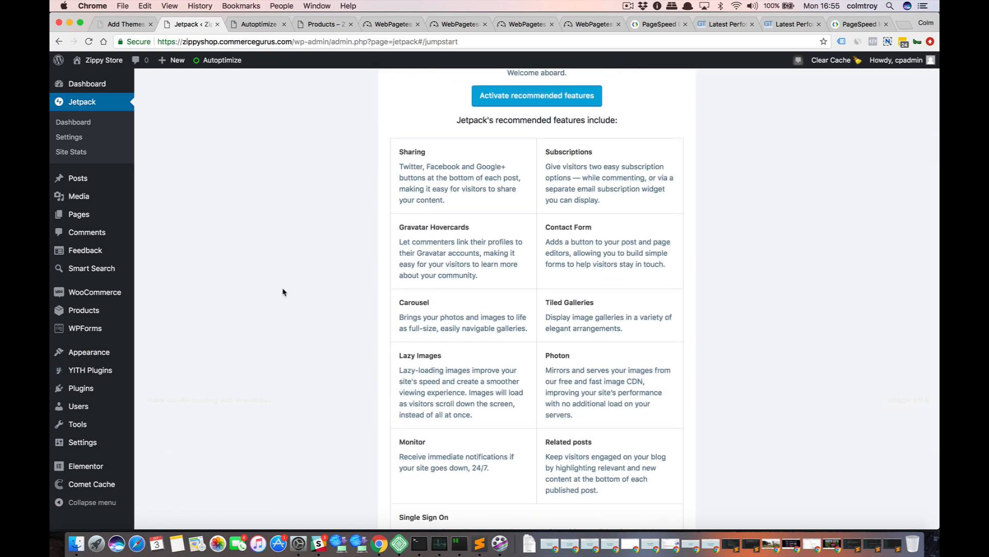
# In Jetpack's settings, enable serving images from the global CDN and enable lazy loading for images.
pyautogui.click(77, 141)
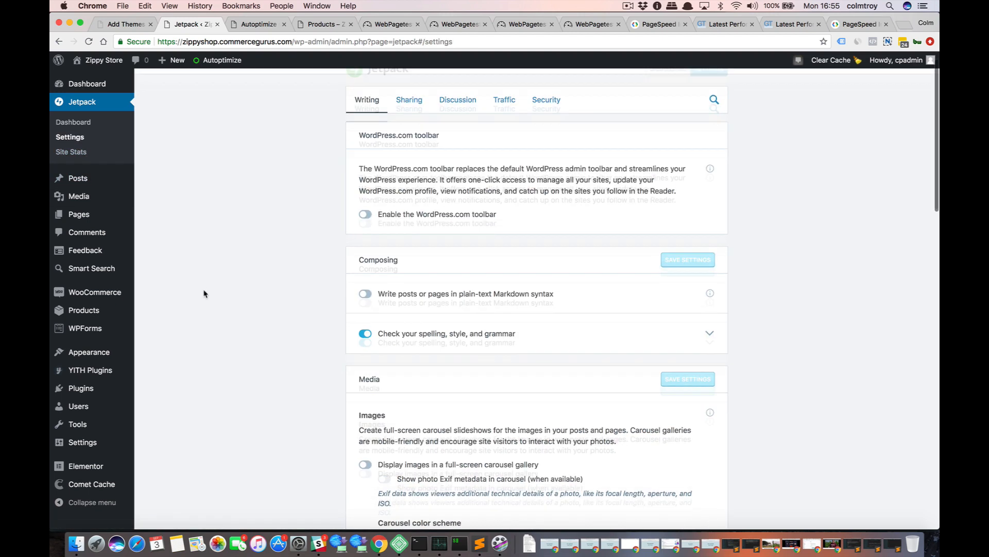
pyautogui.scroll(-13, 204, 294)
pyautogui.scroll(6, 204, 294)
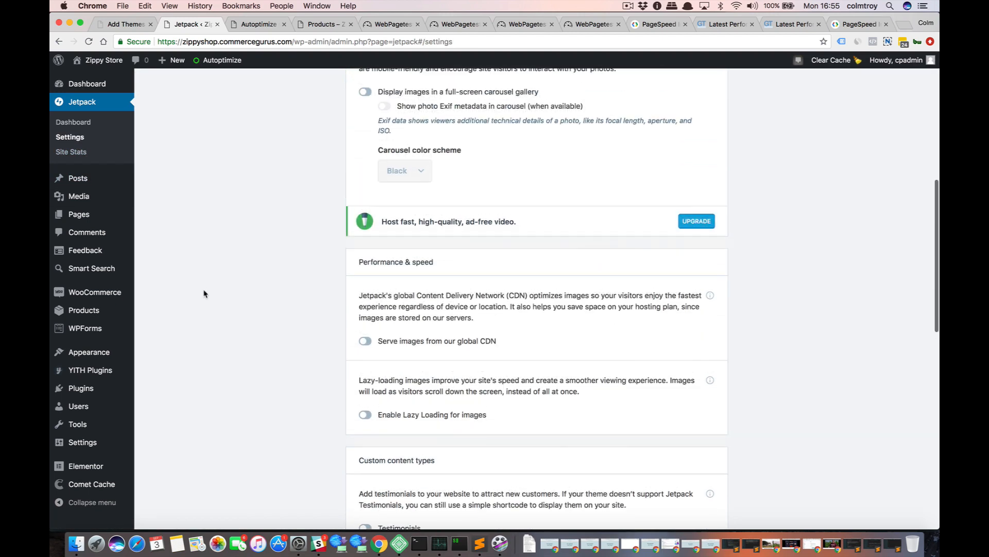
pyautogui.scroll(-1, 204, 293)
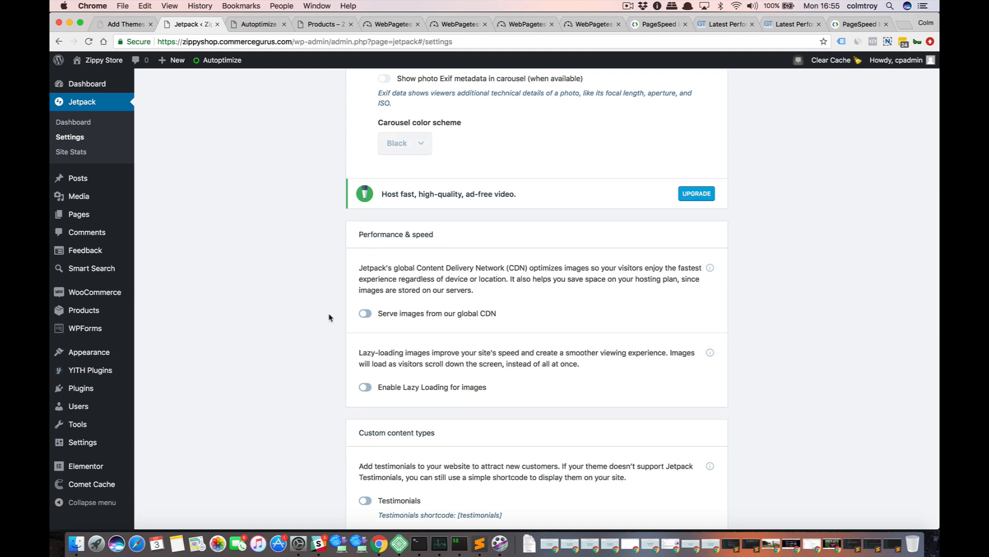
pyautogui.click(362, 315)
pyautogui.click(365, 387)
pyautogui.scroll(-12, 289, 323)
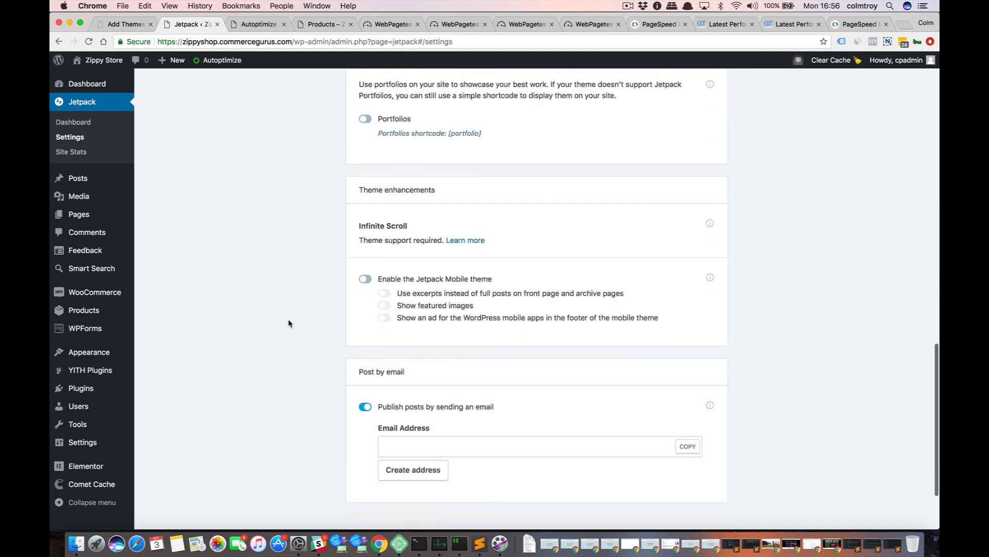
# Clear the site's page cache and delete the Autoptimize cache.
pyautogui.scroll(20, 289, 323)
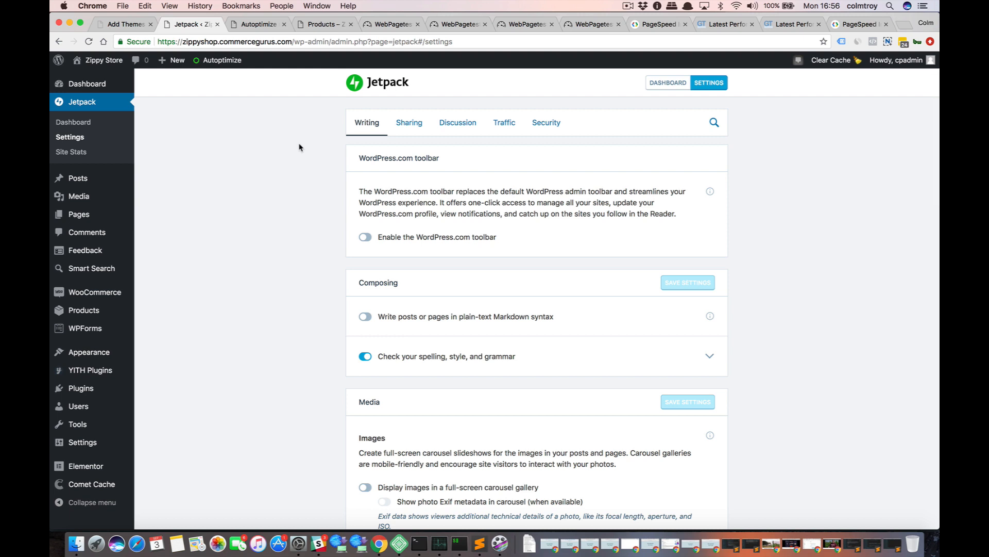
pyautogui.click(835, 61)
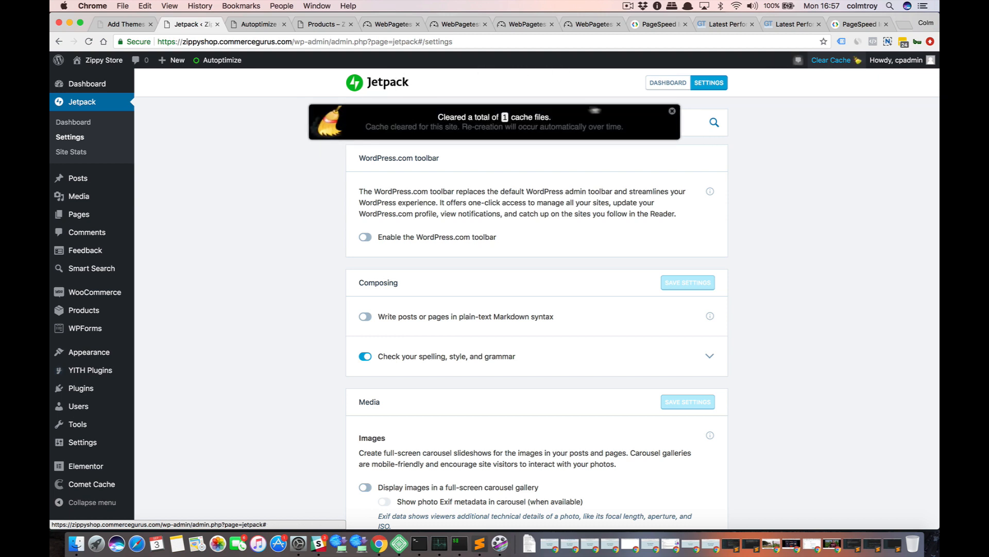
pyautogui.click(672, 110)
pyautogui.moveTo(226, 83)
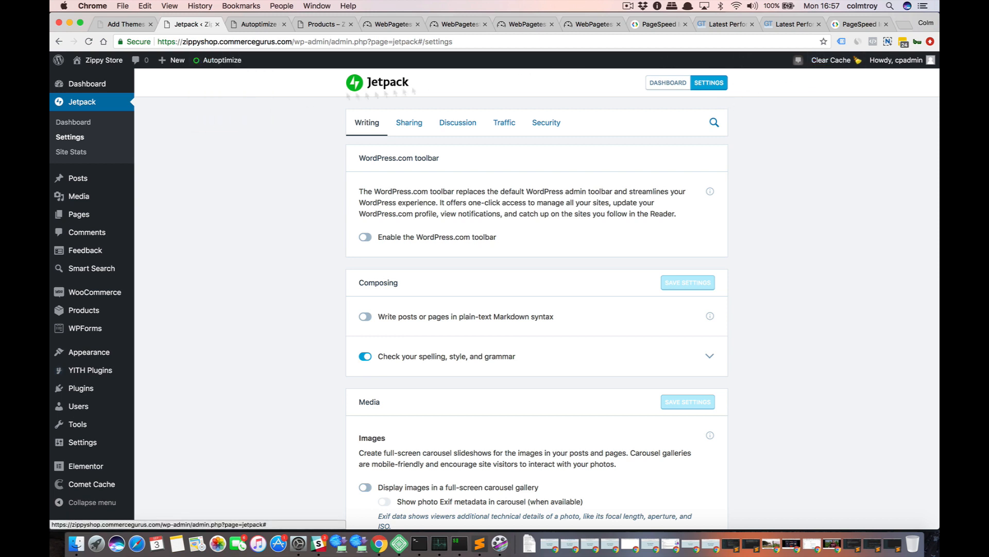
pyautogui.moveTo(219, 66)
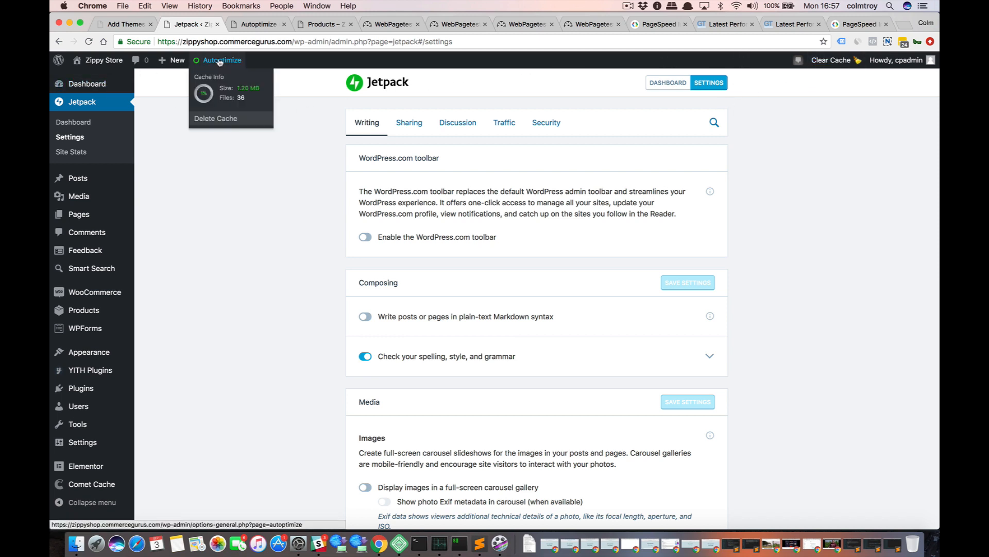
pyautogui.click(219, 120)
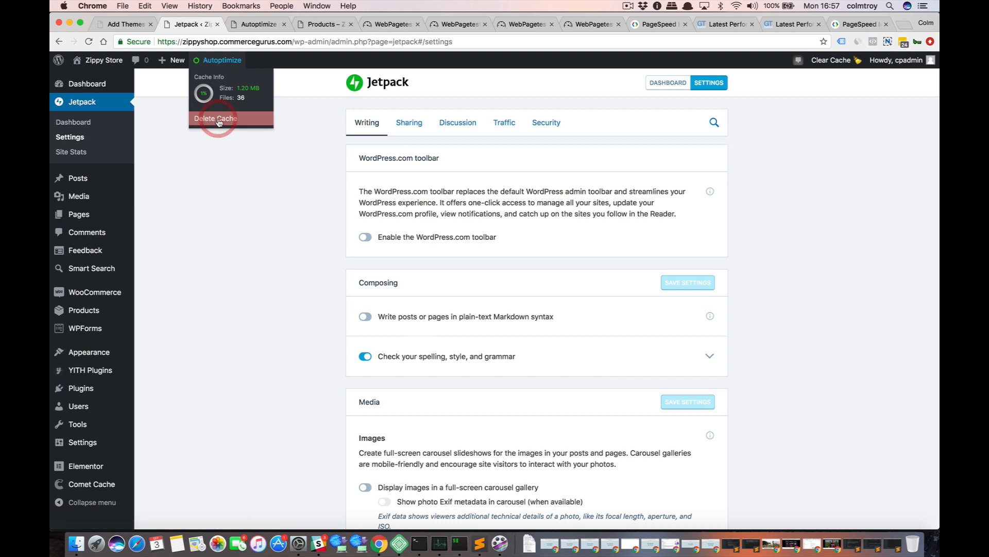
pyautogui.moveTo(225, 64)
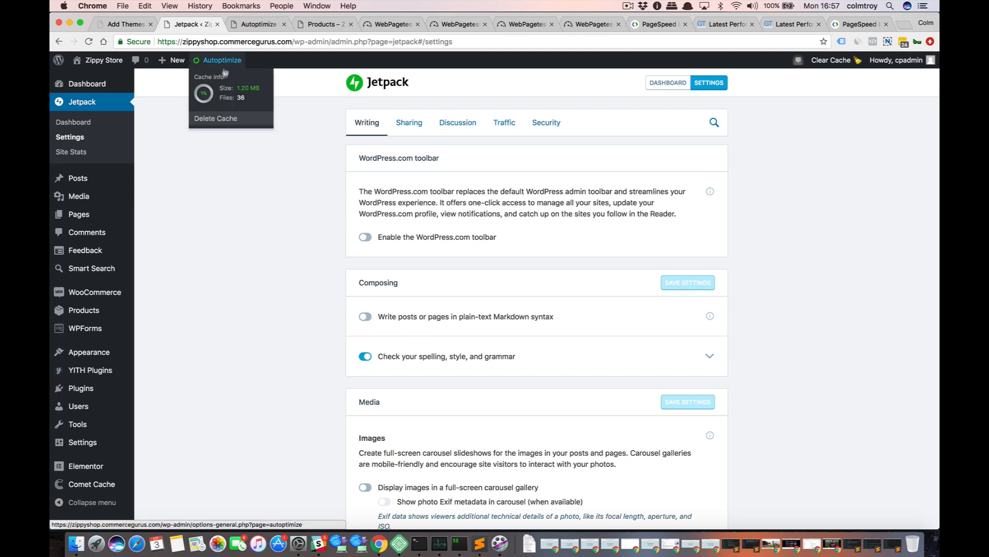
pyautogui.scroll(-4, 170, 296)
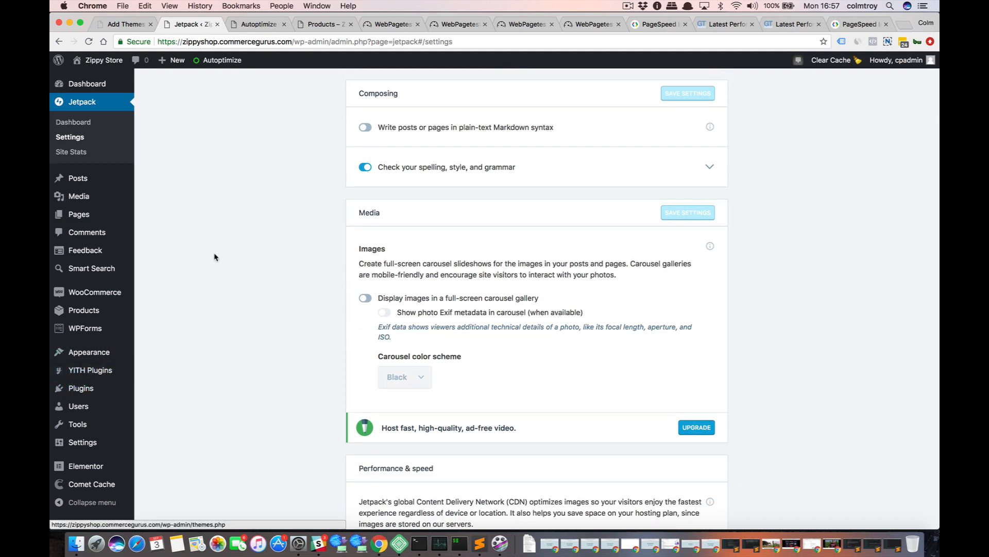
pyautogui.scroll(4, 214, 256)
# Load zippyshop.commercegurus.com in an incognito window and reload it with network recording on to inspect the image requests' domains.
pyautogui.press('super+shift+n')
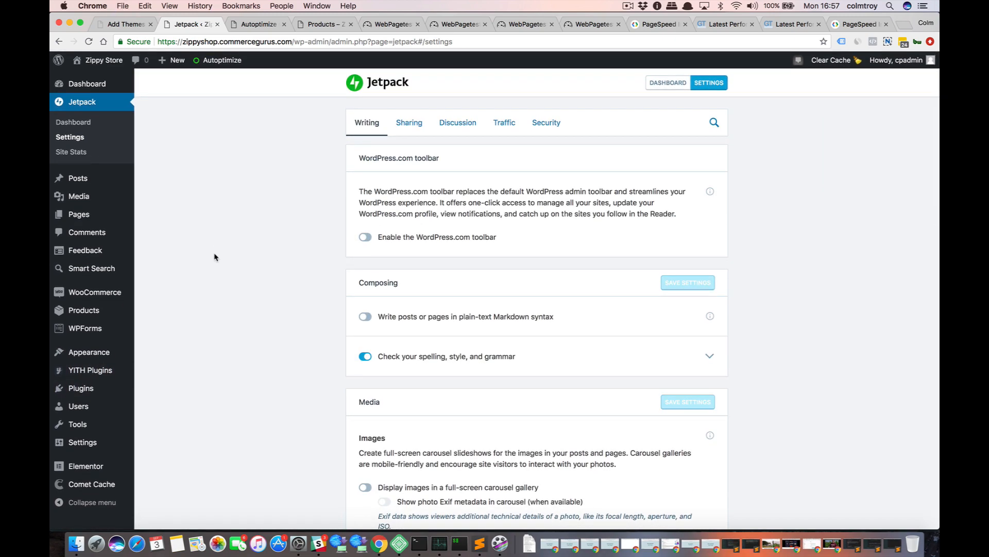
pyautogui.write('zippyshop.commercegurus.com')
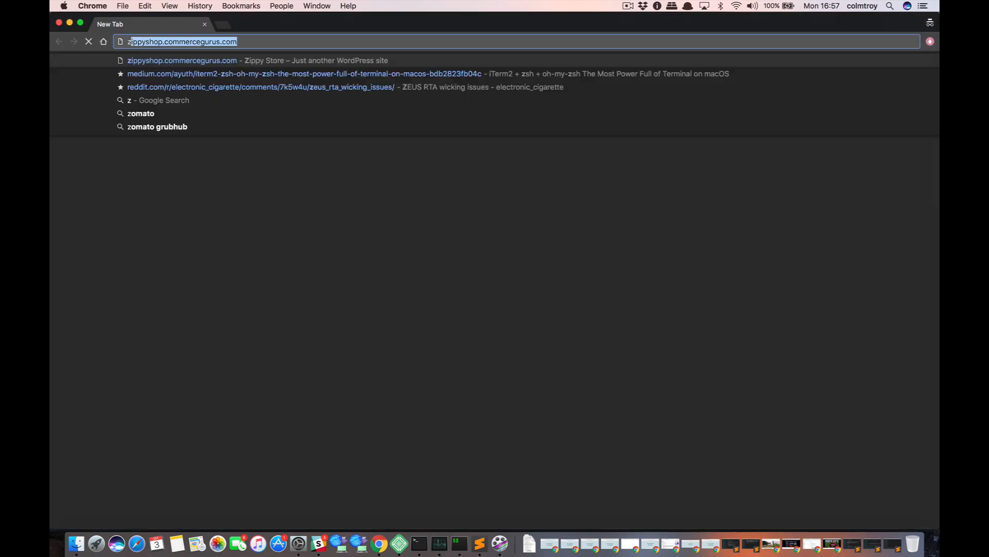
pyautogui.press('Return')
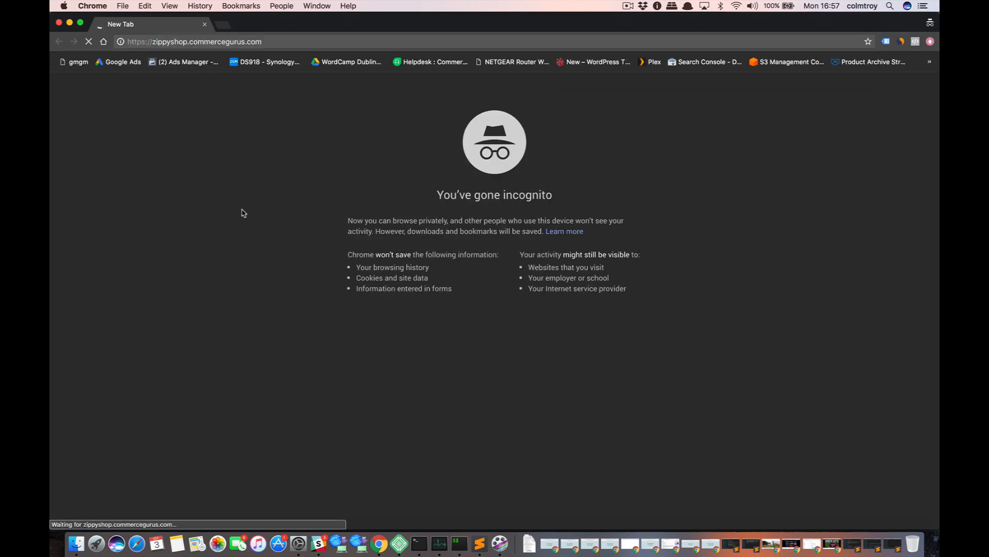
pyautogui.press('super+alt+i')
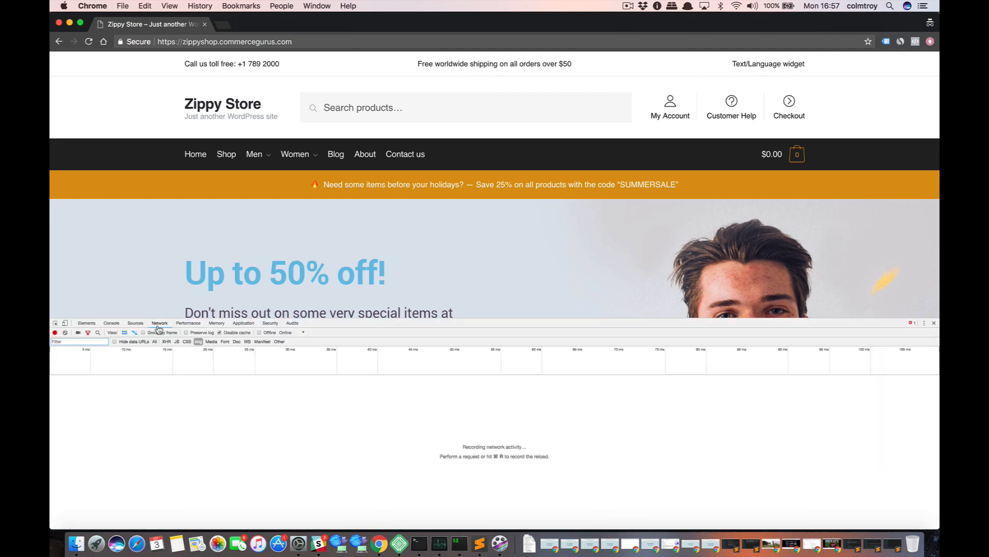
pyautogui.press('super+r')
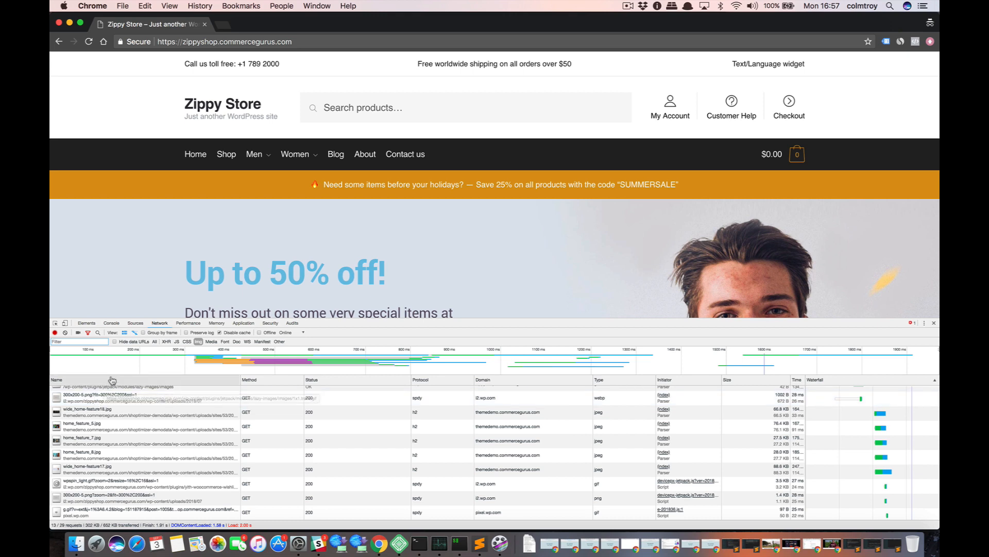
# Back in the main browser window, re-run the WebPagetest for zippyshop.commercegurus.com from the earlier result's summary.
pyautogui.press('super+grave')
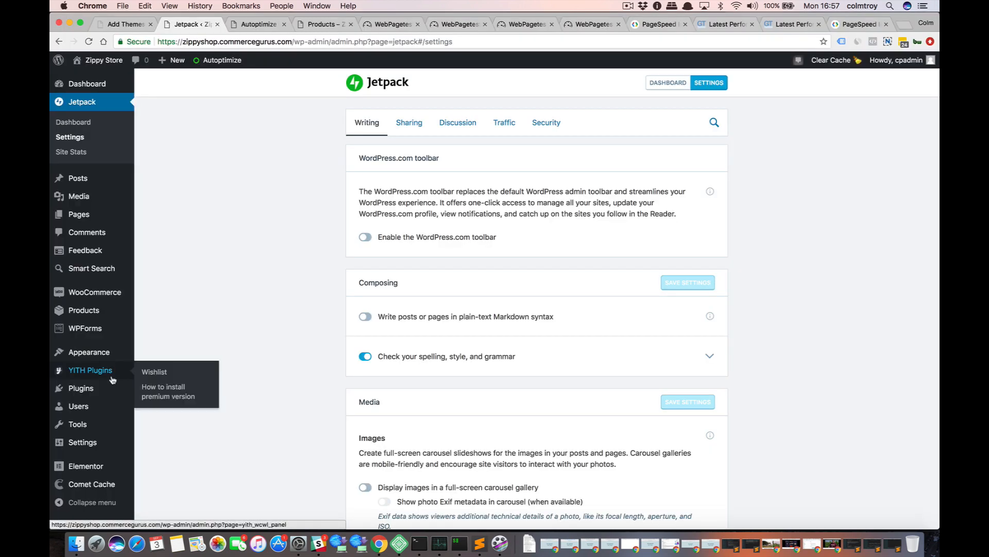
pyautogui.click(592, 24)
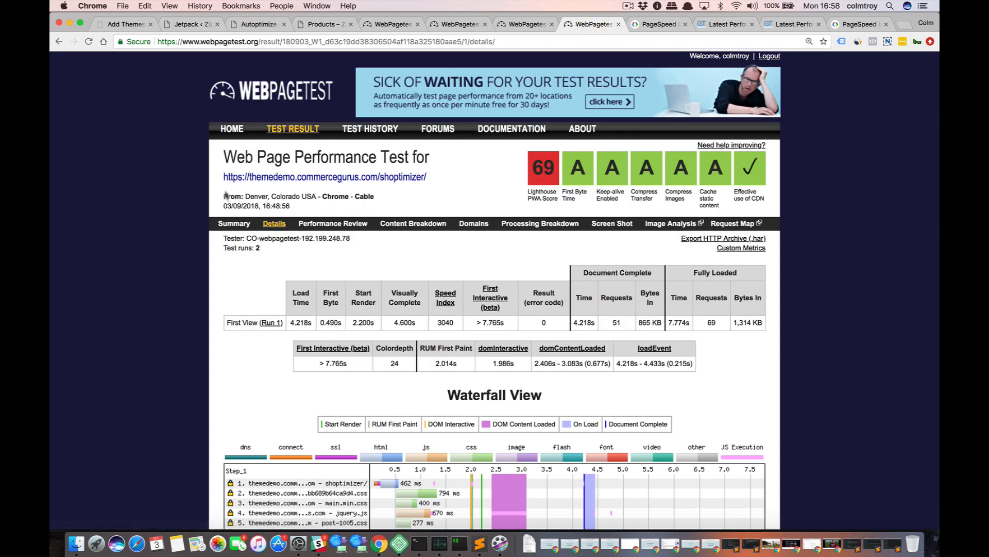
pyautogui.click(232, 224)
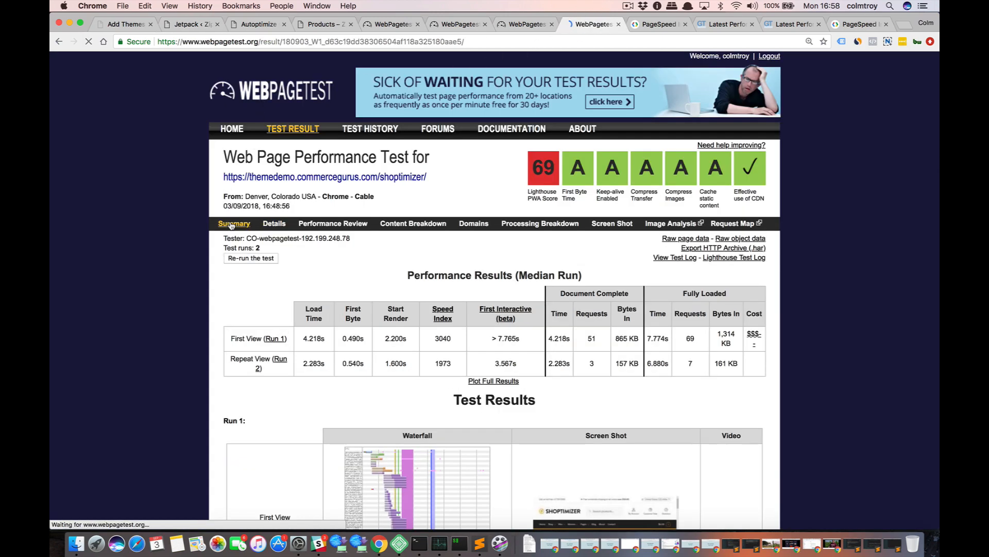
pyautogui.click(531, 21)
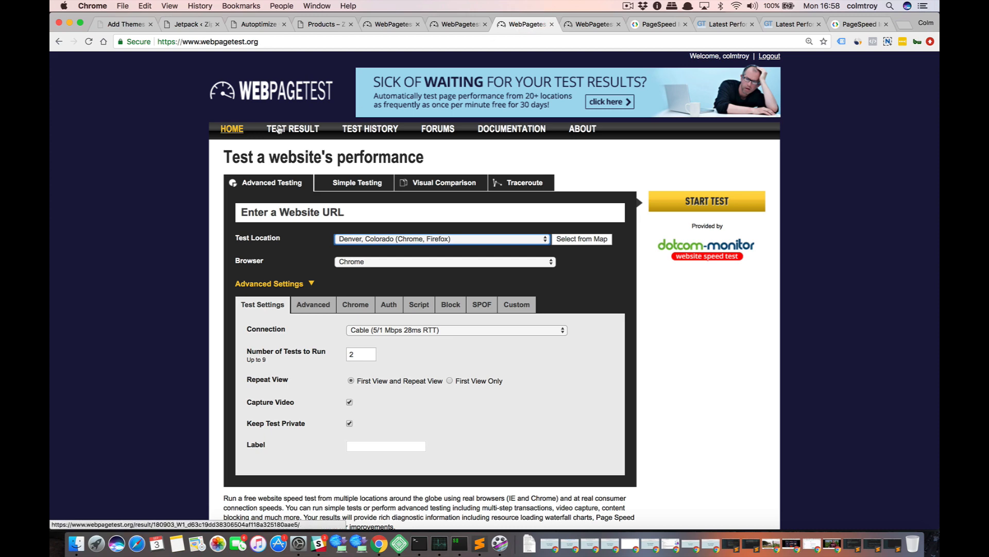
pyautogui.click(453, 23)
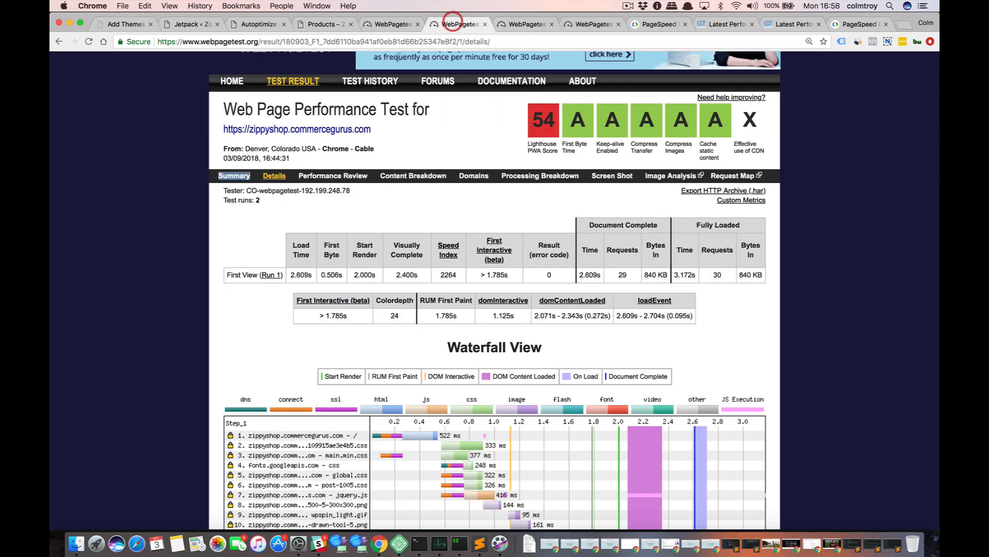
pyautogui.click(240, 178)
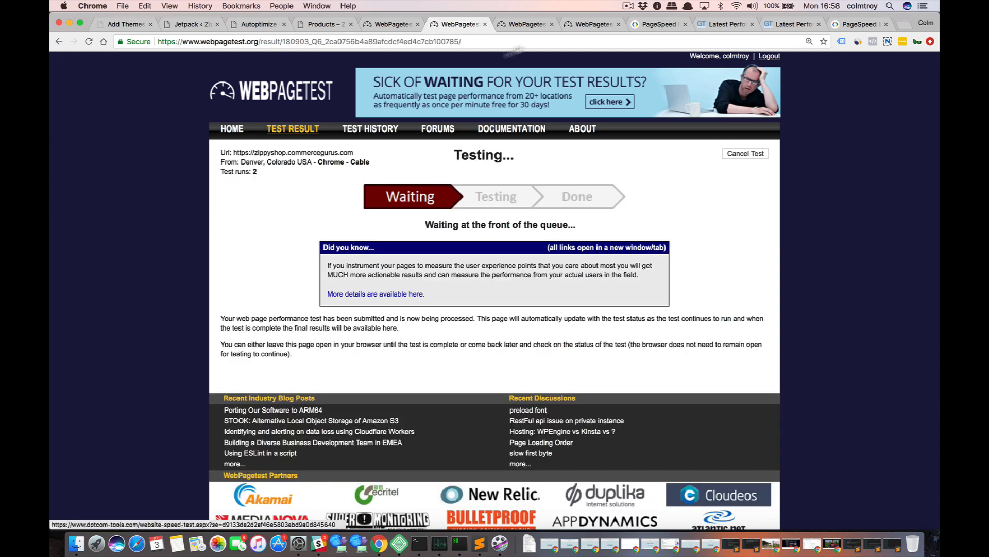
pyautogui.click(627, 5)
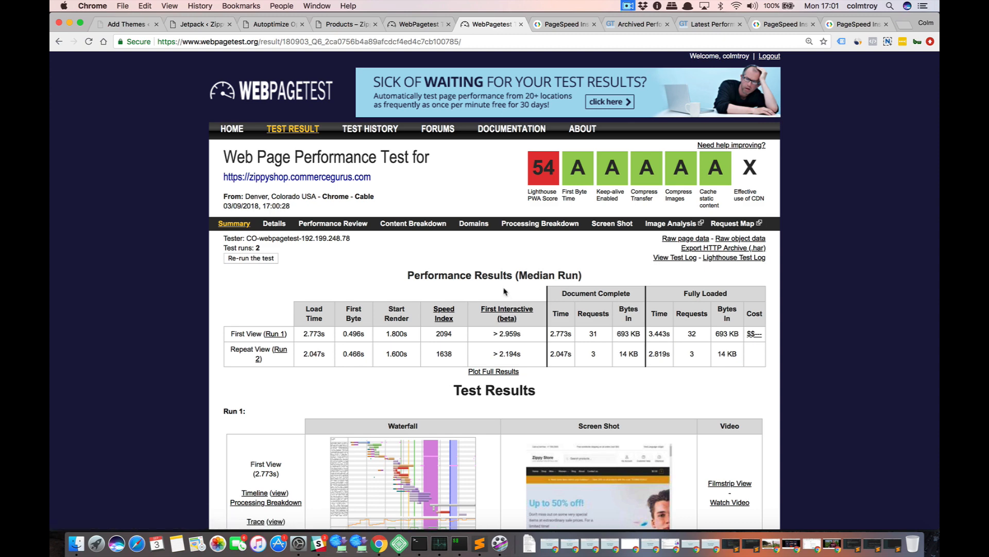
# Review the new WebPagetest summary, open its details, and compare the load metrics with those of the 16:44:31 run.
pyautogui.scroll(-1, 505, 291)
pyautogui.scroll(-3, 505, 291)
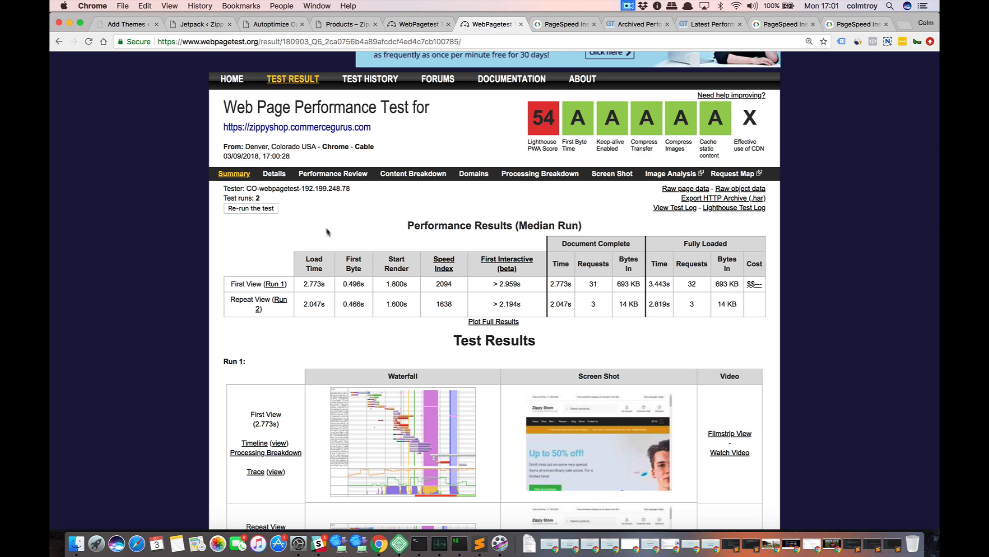
pyautogui.click(414, 25)
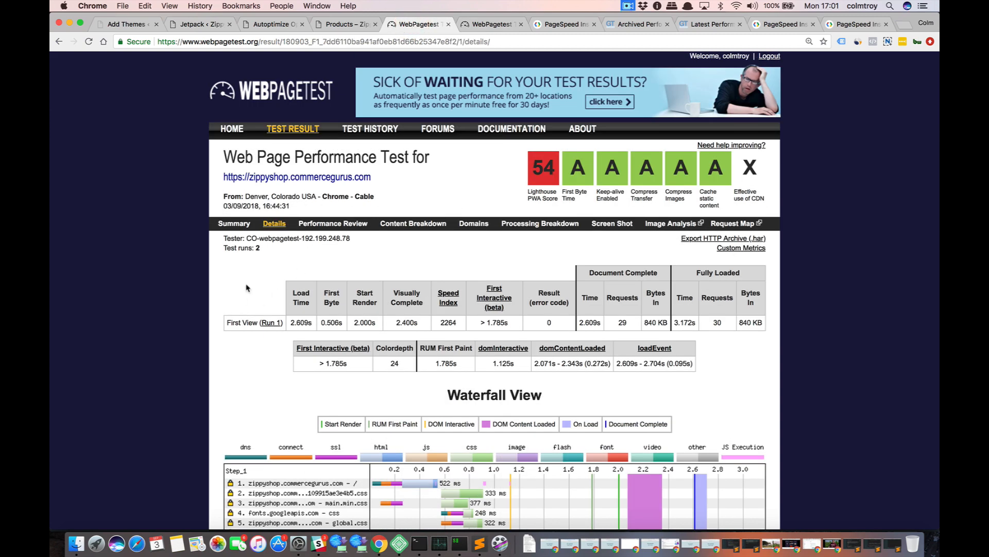
pyautogui.scroll(-2, 247, 288)
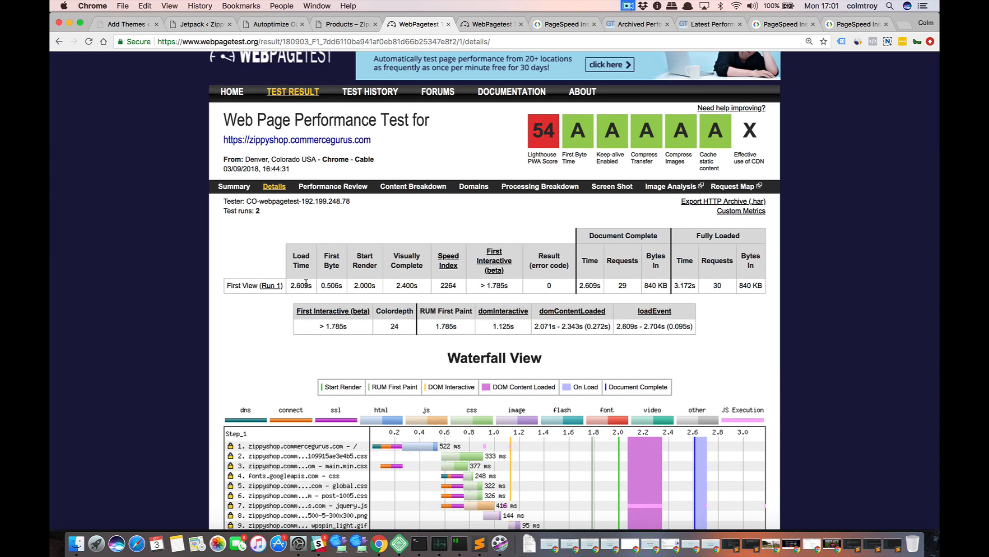
pyautogui.click(470, 28)
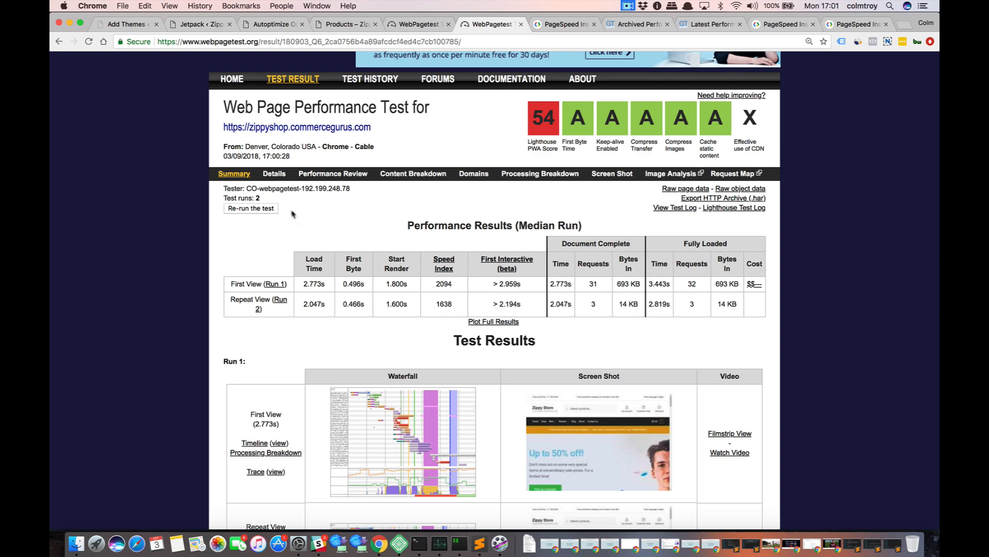
pyautogui.click(275, 174)
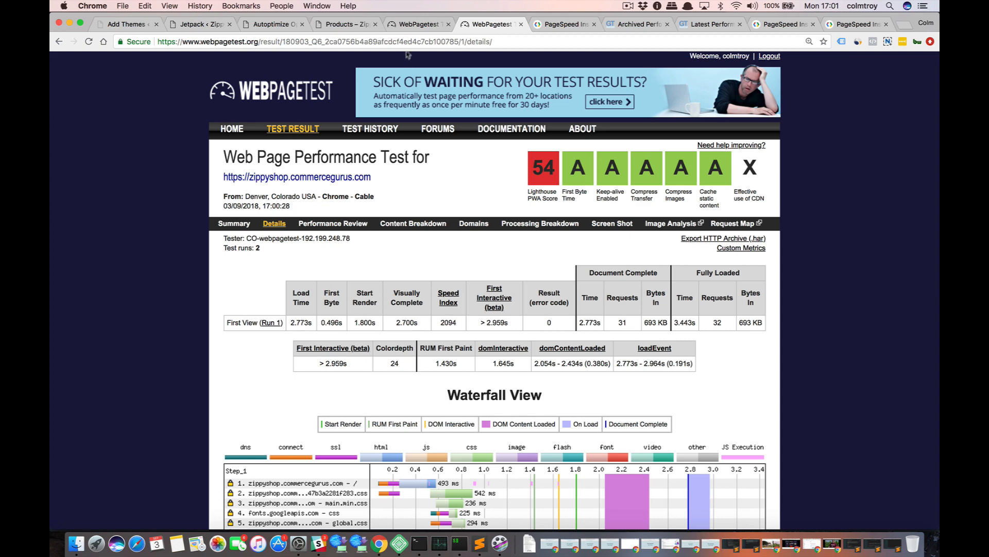
pyautogui.click(419, 24)
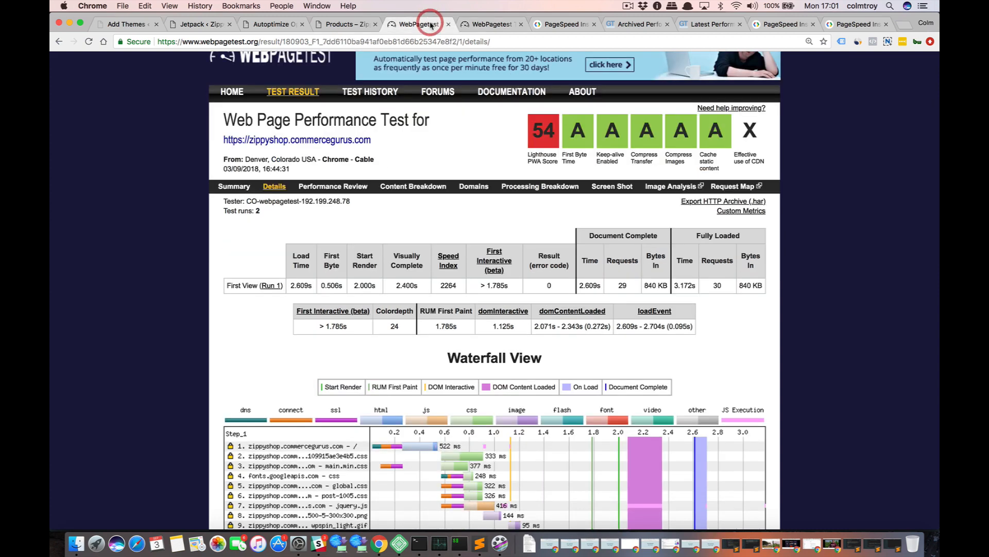
pyautogui.click(477, 28)
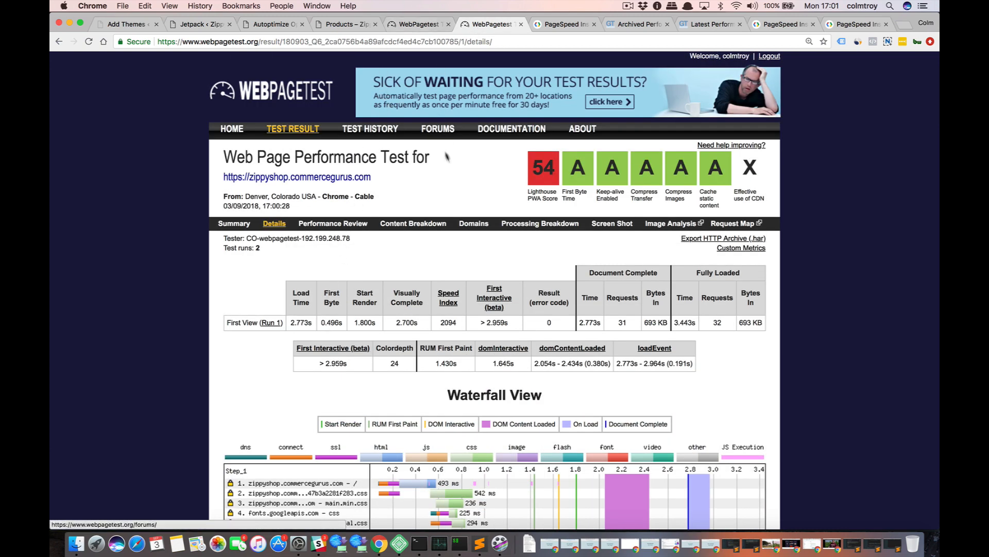
pyautogui.click(416, 25)
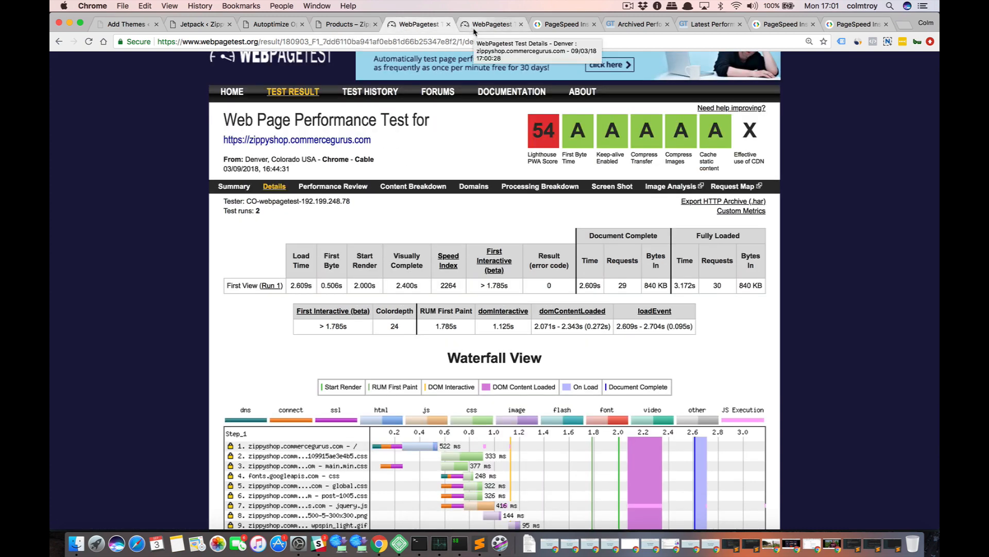
pyautogui.click(472, 27)
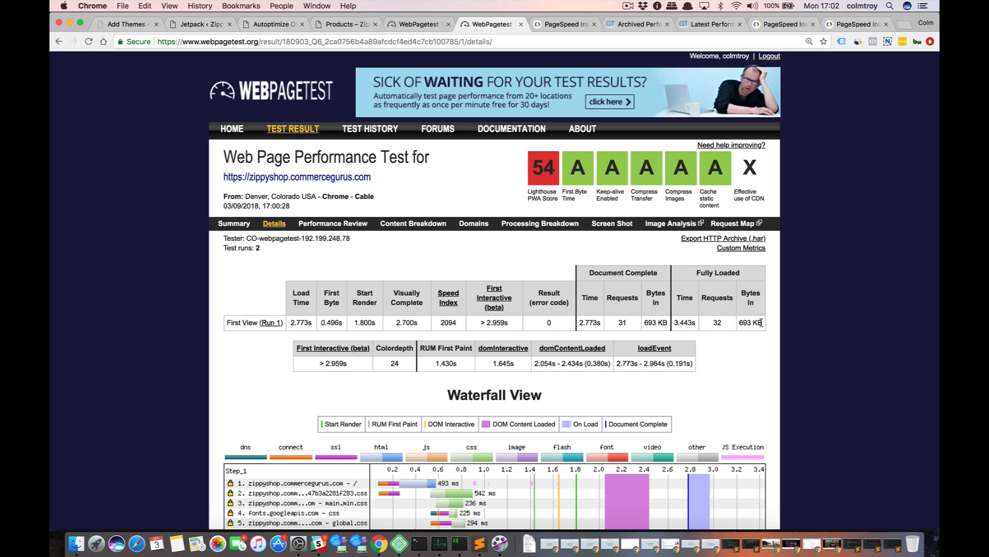
# Compare the fully loaded Bytes In values between the new and the earlier Zippy Store test details.
pyautogui.moveTo(762, 322); pyautogui.dragTo(738, 325)
pyautogui.click(746, 323)
pyautogui.click(423, 25)
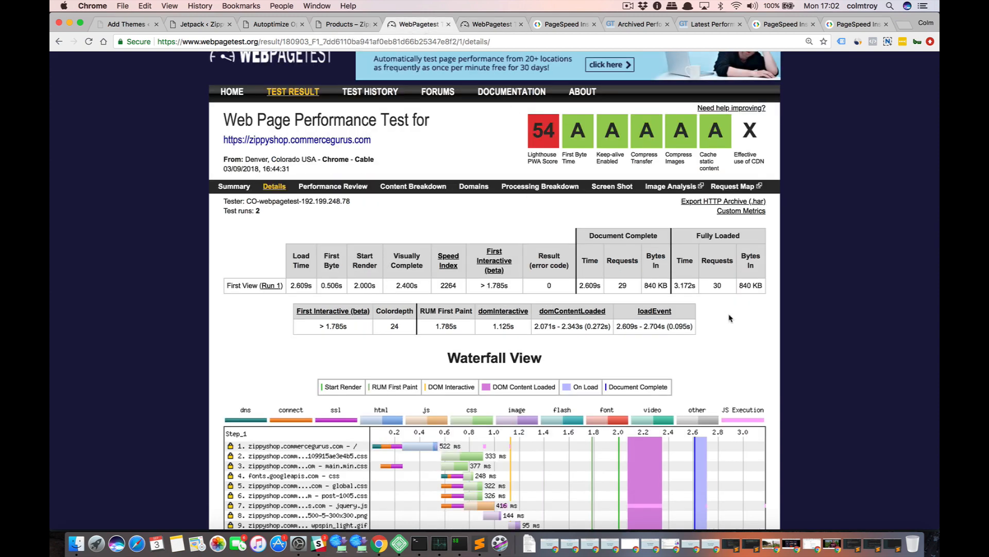
pyautogui.moveTo(741, 285); pyautogui.dragTo(761, 287)
pyautogui.click(466, 24)
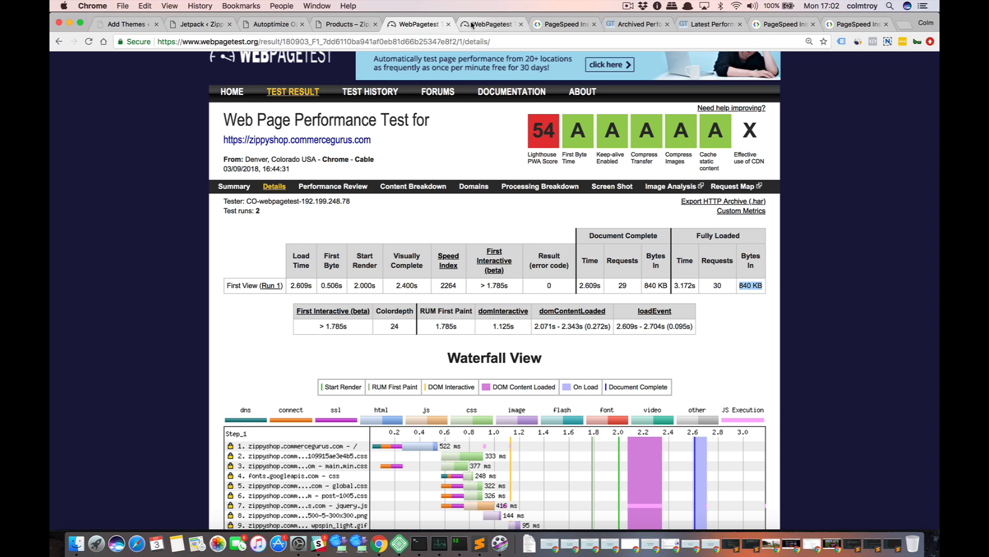
pyautogui.click(393, 25)
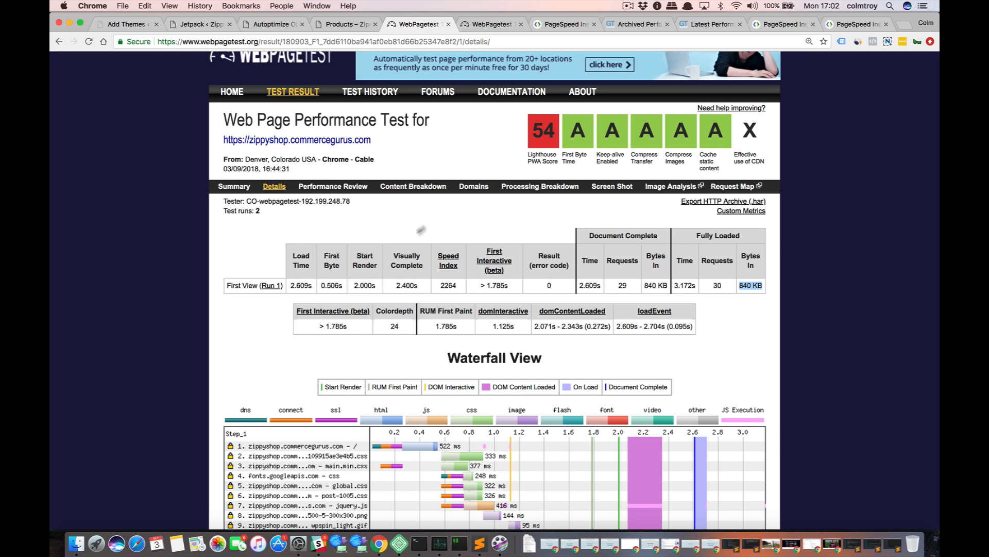
pyautogui.click(493, 26)
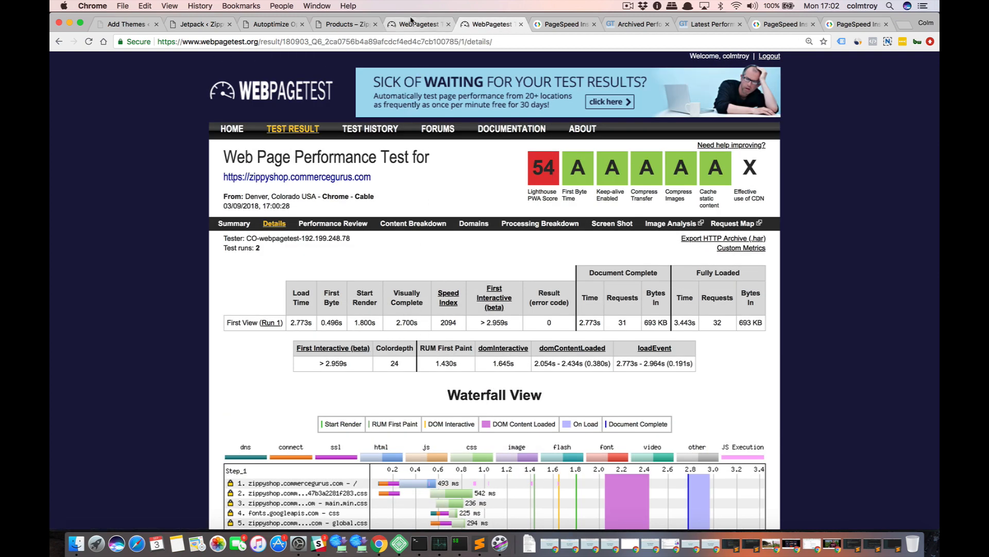
# Compare the render and first paint timings between the 17:00:28 and 16:44:31 WebPagetest details.
pyautogui.click(416, 25)
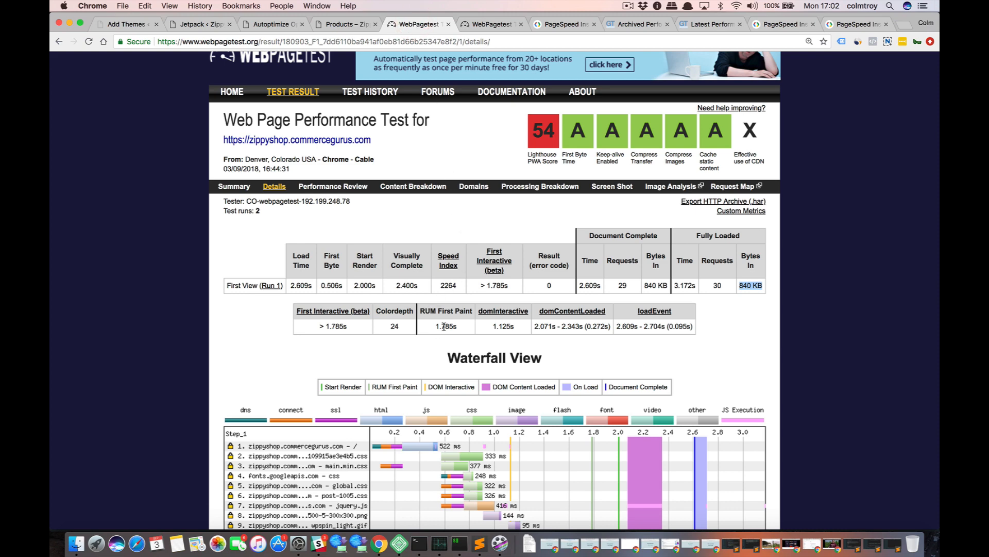
pyautogui.click(494, 26)
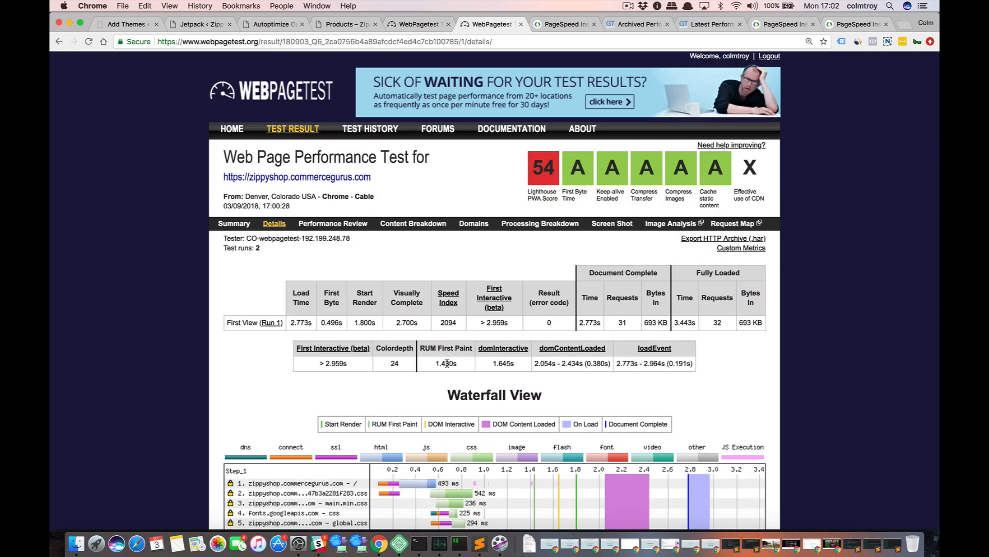
pyautogui.click(409, 25)
pyautogui.click(477, 26)
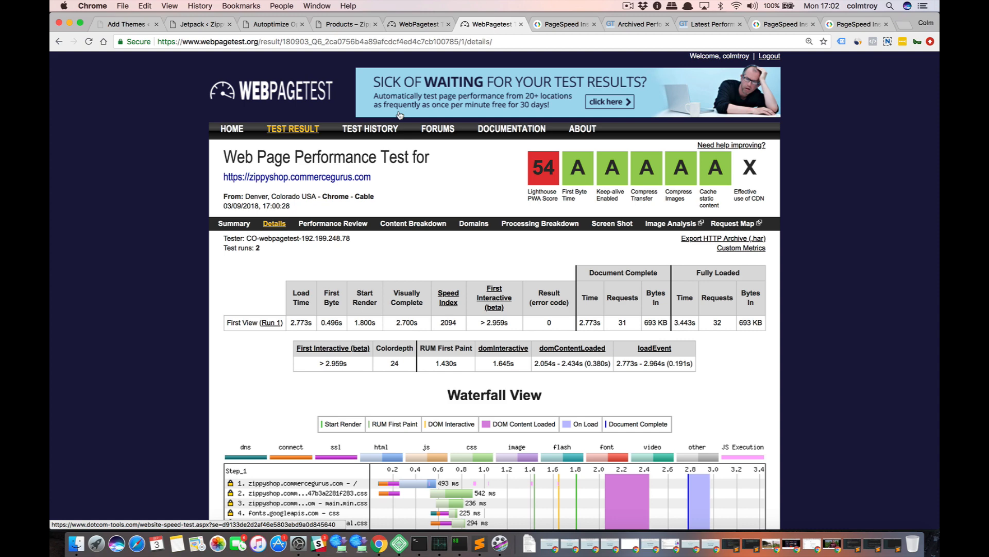
pyautogui.click(416, 30)
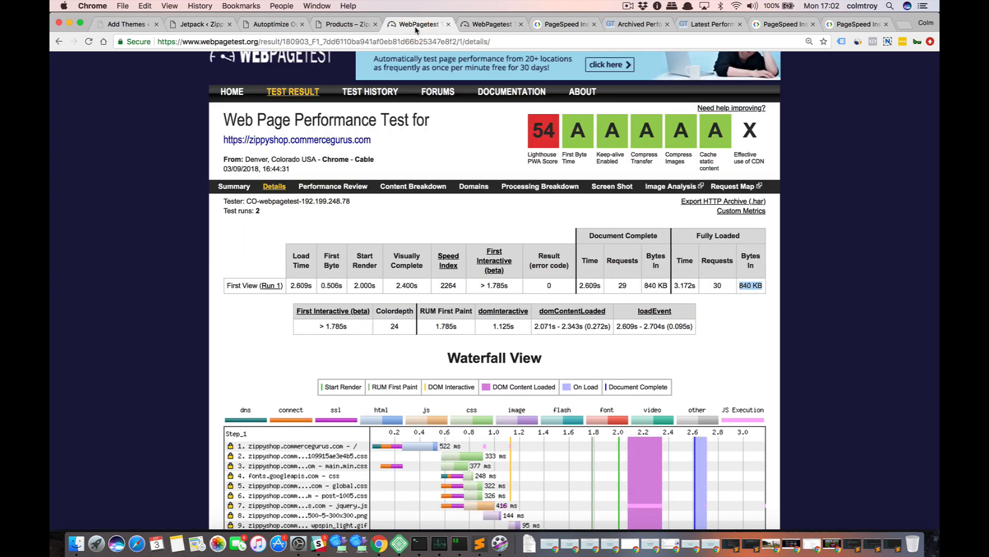
pyautogui.click(483, 28)
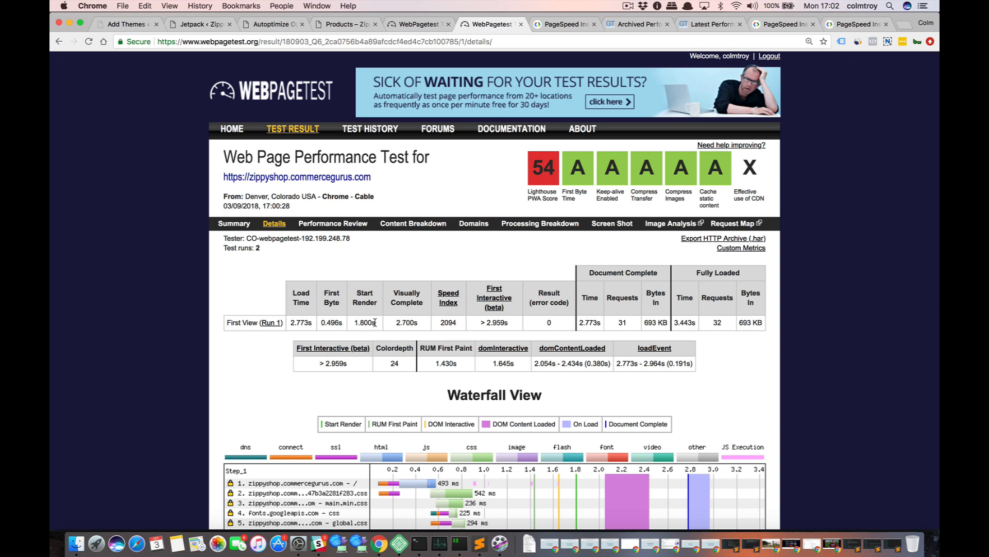
pyautogui.click(428, 31)
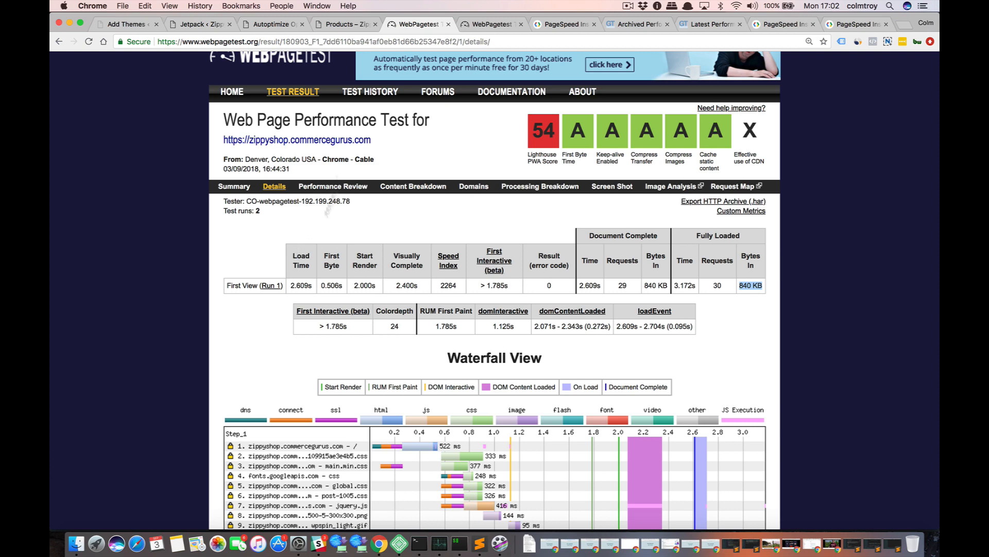
pyautogui.click(475, 26)
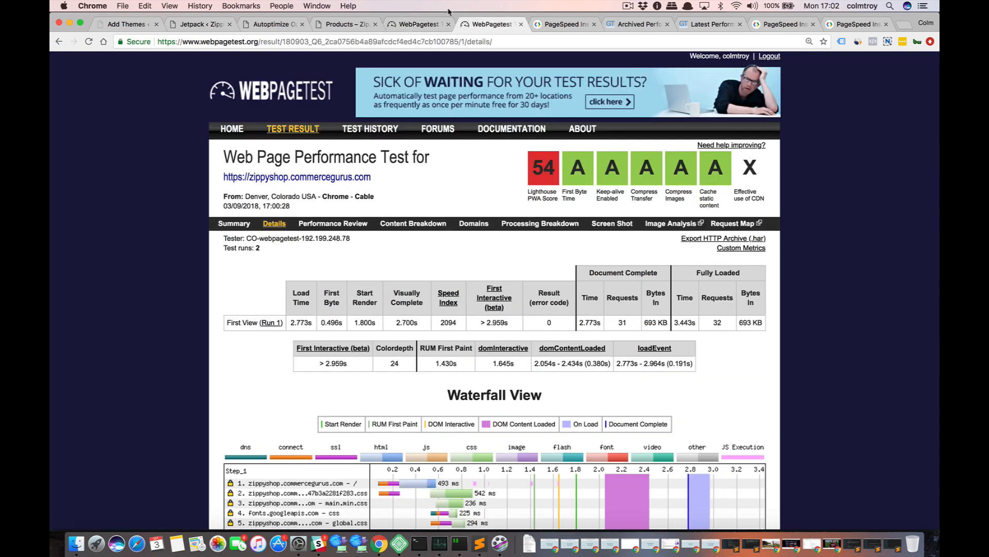
pyautogui.click(421, 26)
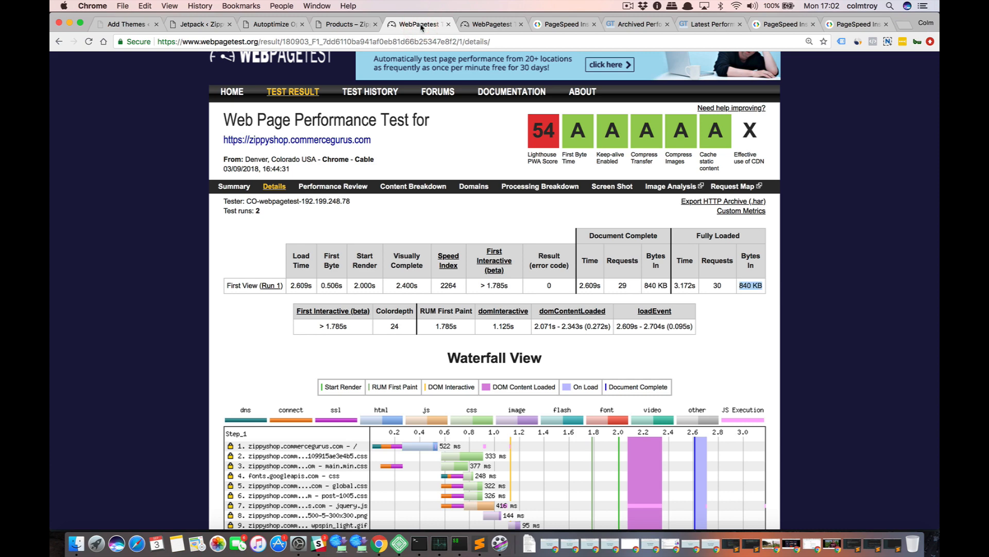
pyautogui.click(470, 25)
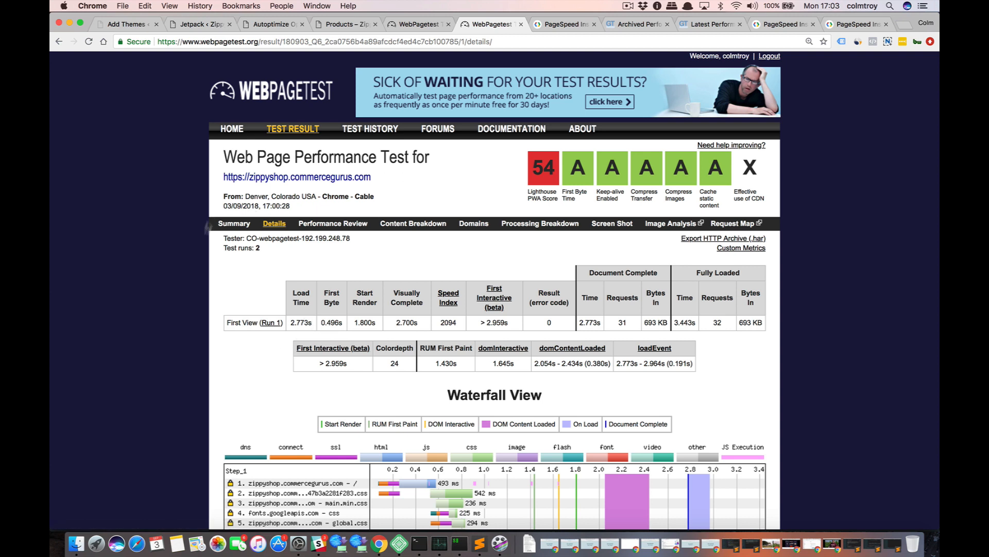
# Examine the 17:00:28 run's waterfall, including its image and Jetpack-related requests and the bandwidth graph.
pyautogui.scroll(-8, 242, 359)
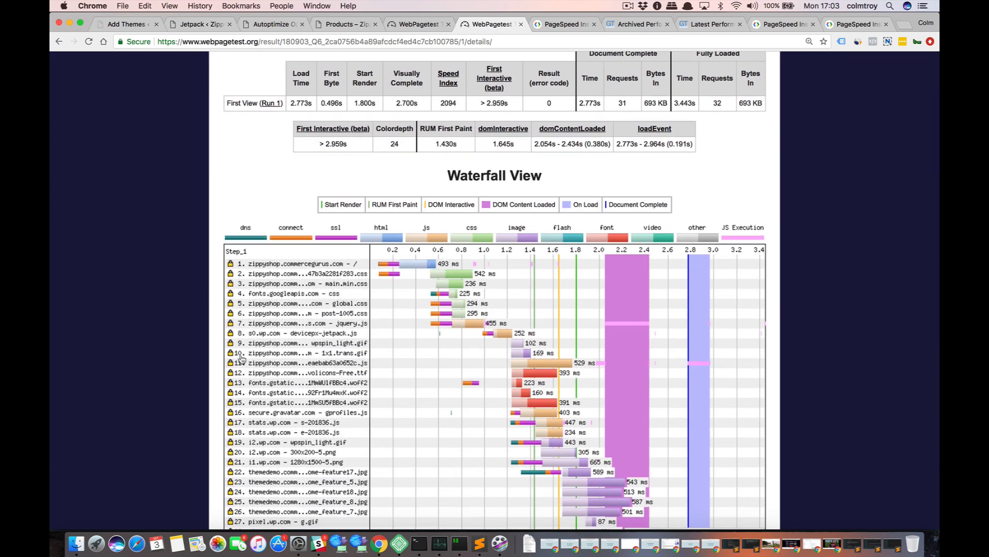
pyautogui.scroll(-1, 241, 359)
pyautogui.scroll(-2, 241, 359)
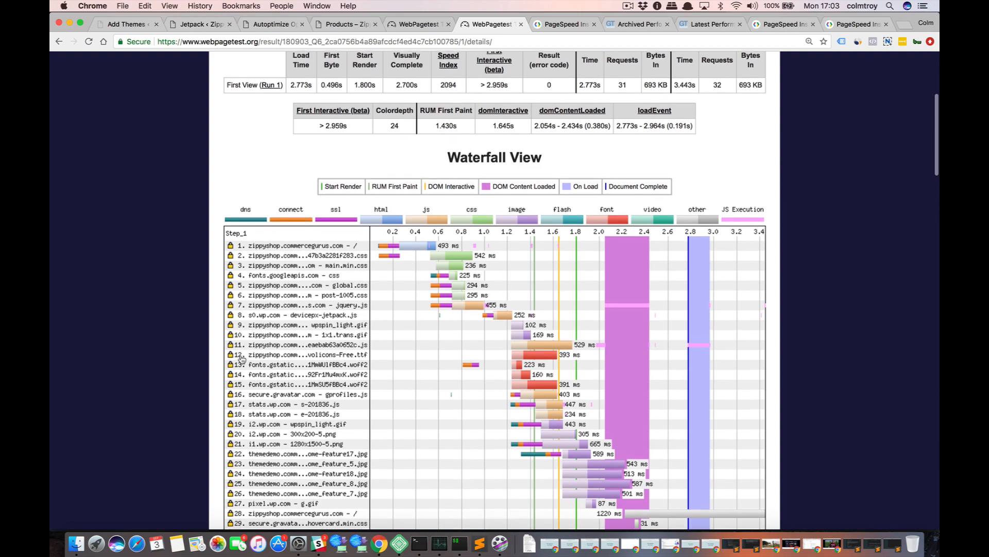
pyautogui.scroll(-11, 241, 359)
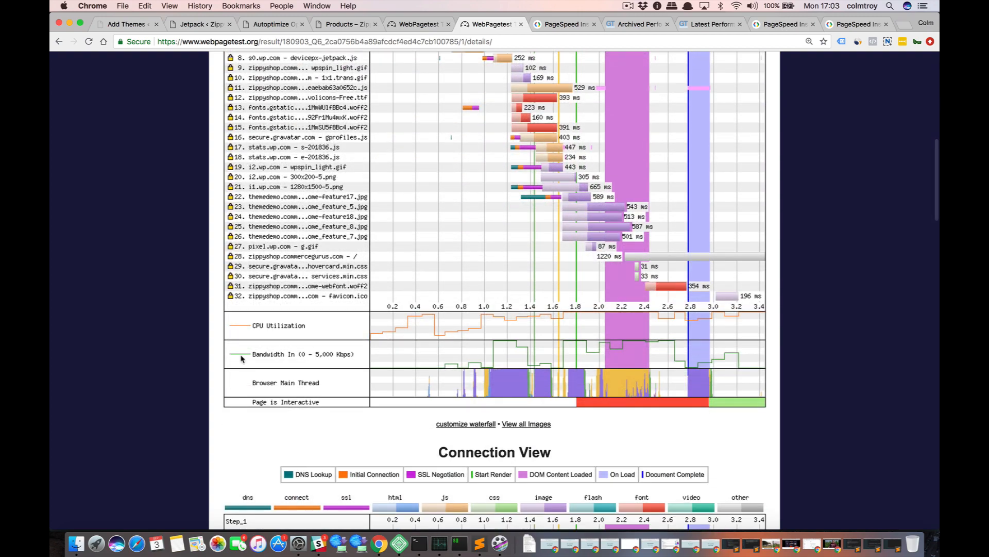
pyautogui.scroll(15, 241, 359)
pyautogui.scroll(4, 241, 359)
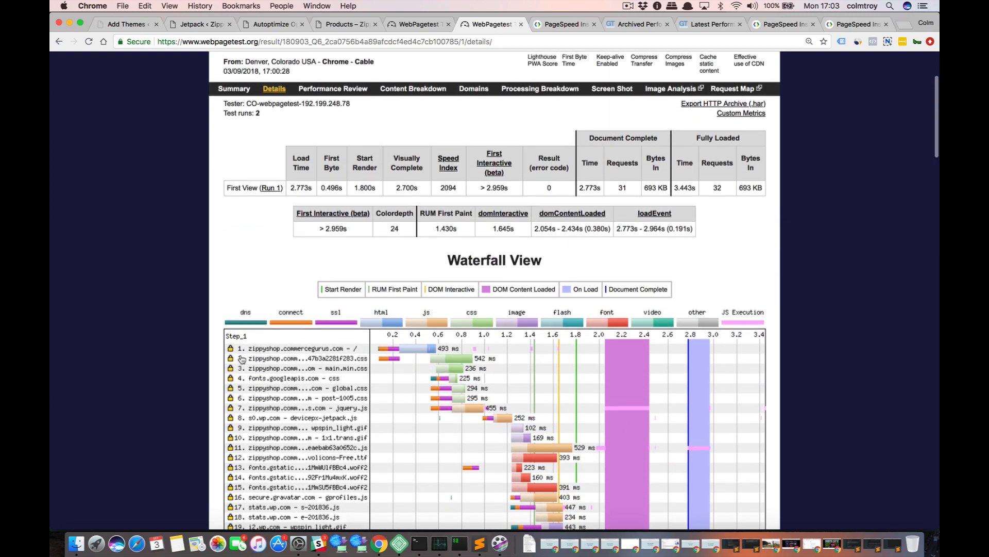
pyautogui.scroll(4, 266, 303)
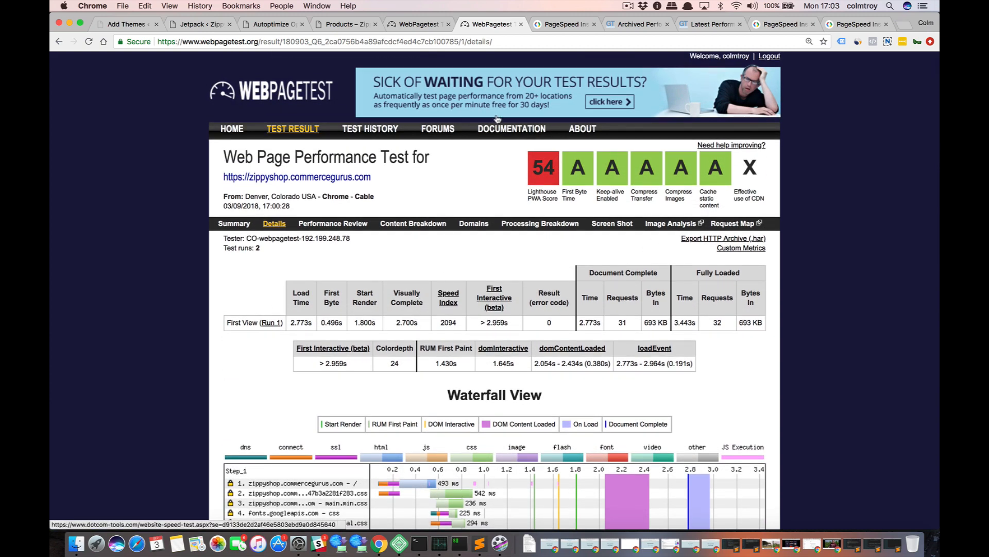
pyautogui.scroll(-15, 493, 292)
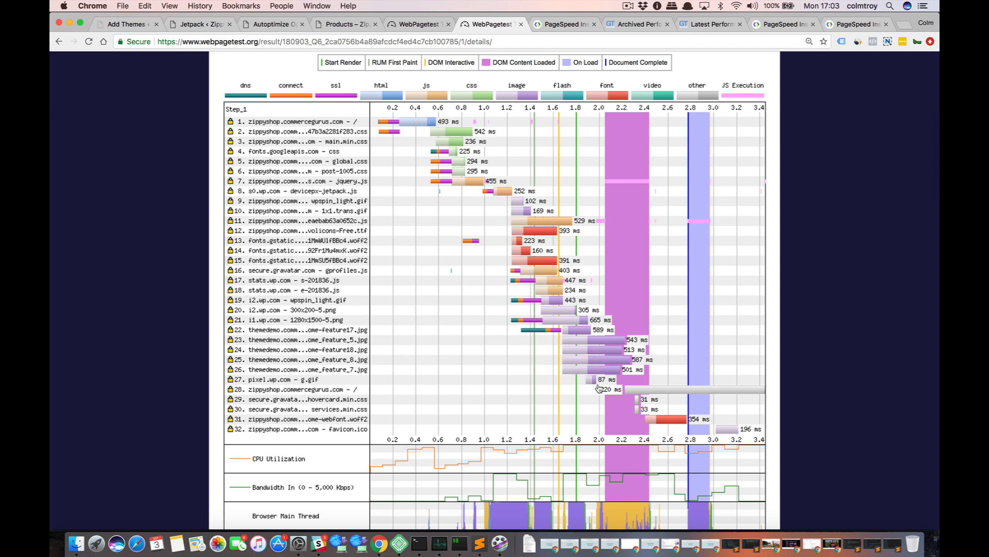
pyautogui.scroll(3, 342, 225)
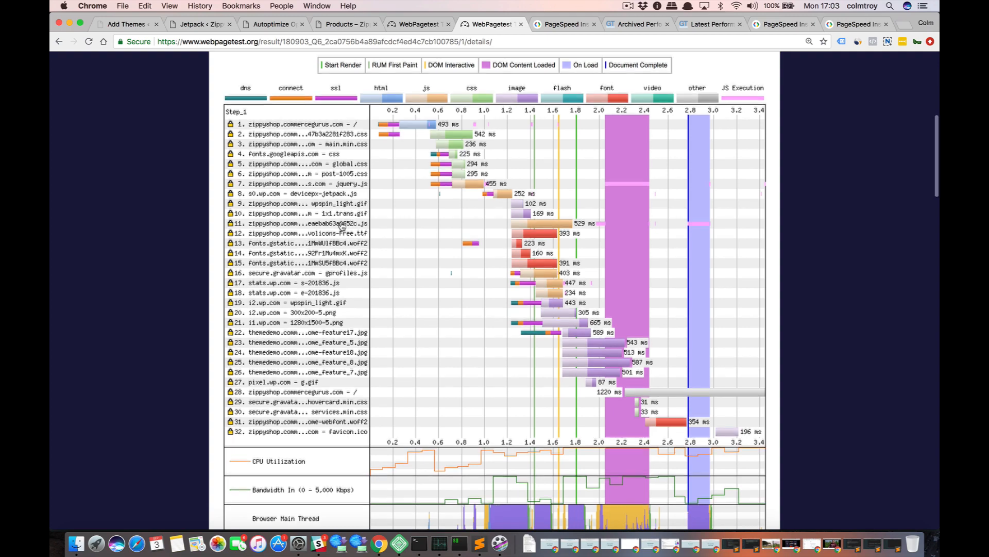
pyautogui.scroll(-3, 342, 226)
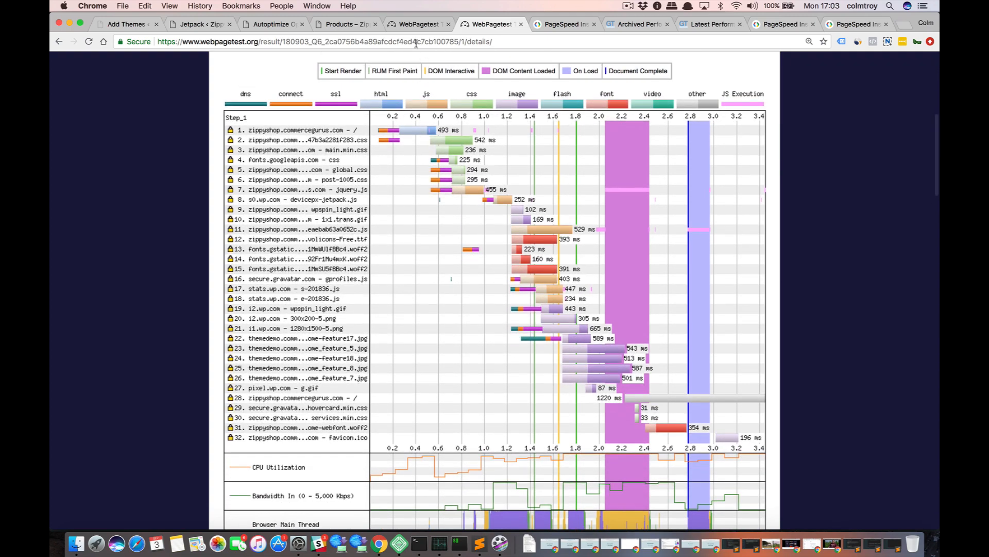
# Check the 16:44:31 run's waterfall against the 17:00:28 run's to compare their requests.
pyautogui.click(416, 28)
pyautogui.scroll(-5, 388, 292)
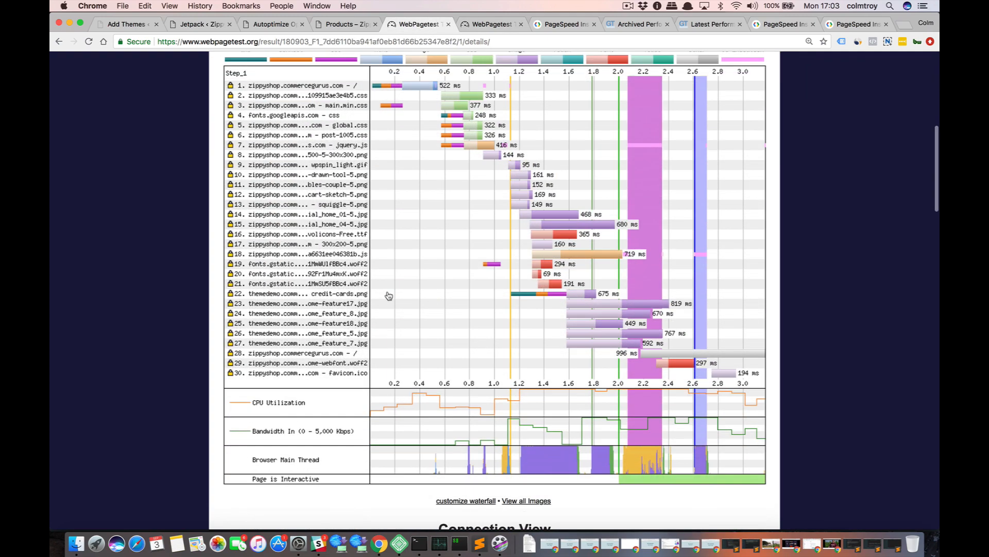
pyautogui.scroll(2, 389, 293)
pyautogui.scroll(4, 388, 295)
pyautogui.click(489, 24)
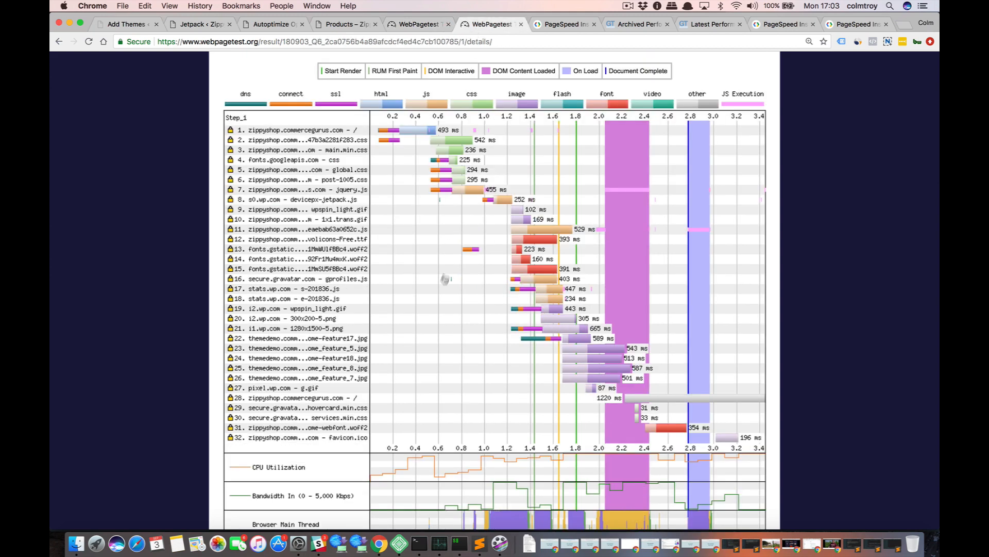
pyautogui.scroll(2, 440, 283)
pyautogui.scroll(2, 439, 288)
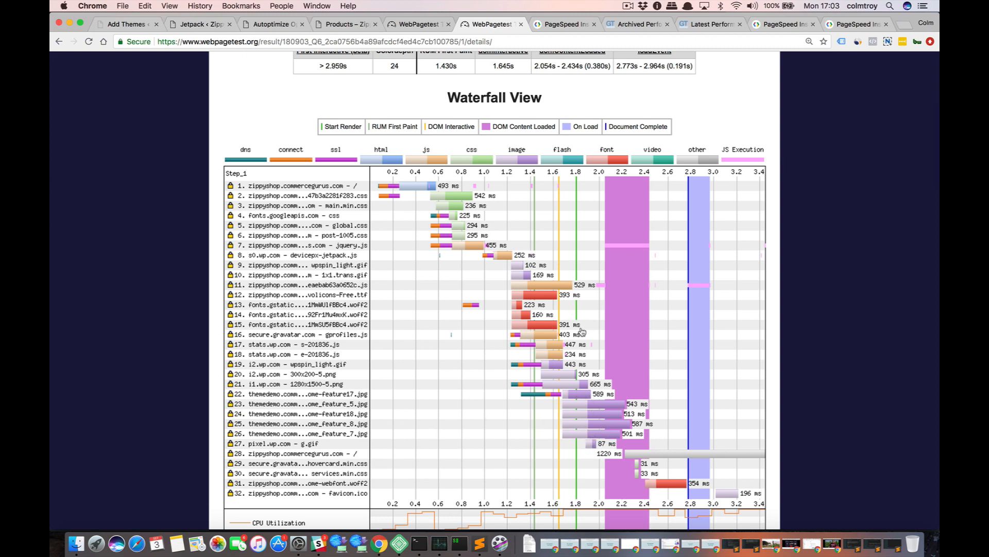
pyautogui.scroll(-1, 582, 330)
pyautogui.scroll(-2, 582, 330)
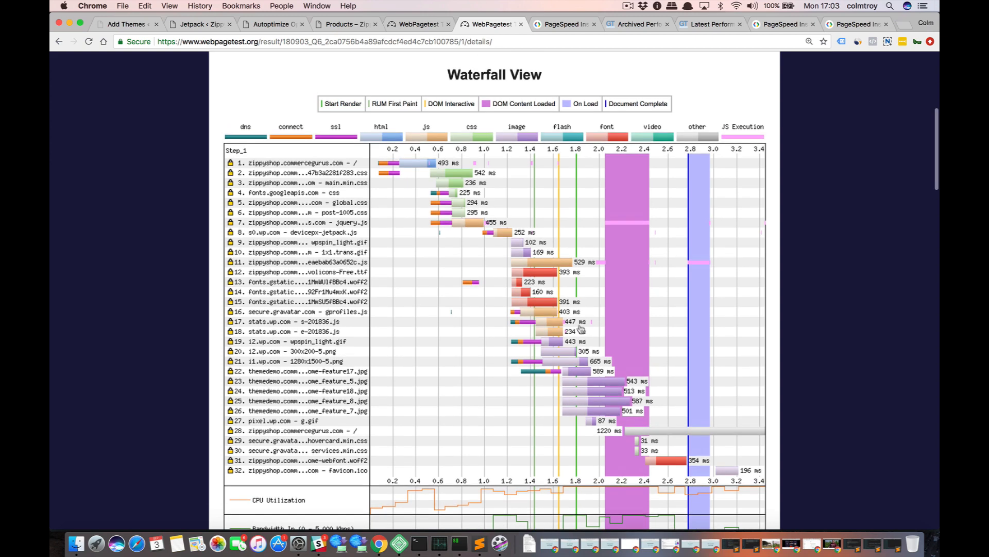
# Switch to the Zippy Store WordPress admin and open the page for adding new plugins, ready to search.
pyautogui.click(260, 25)
pyautogui.click(201, 24)
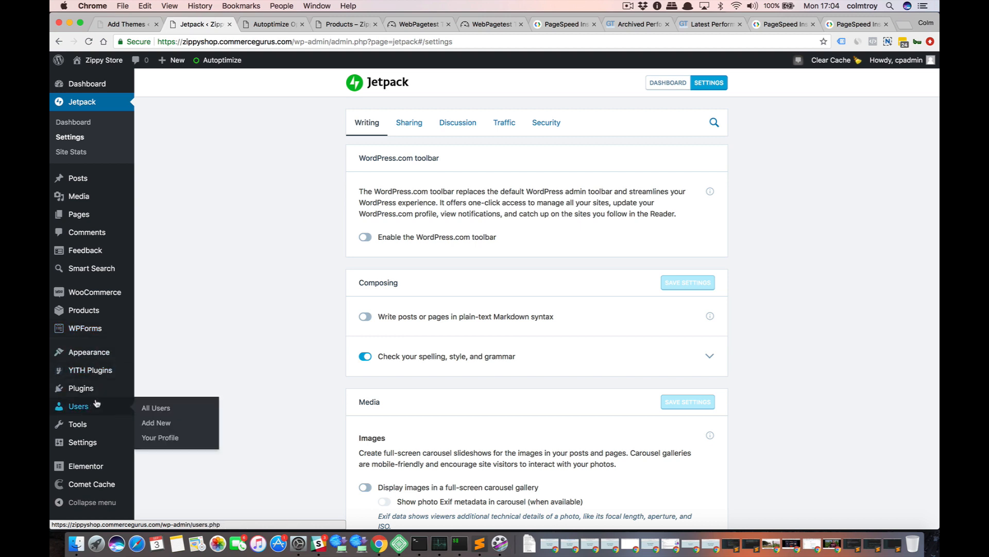
pyautogui.moveTo(96, 394)
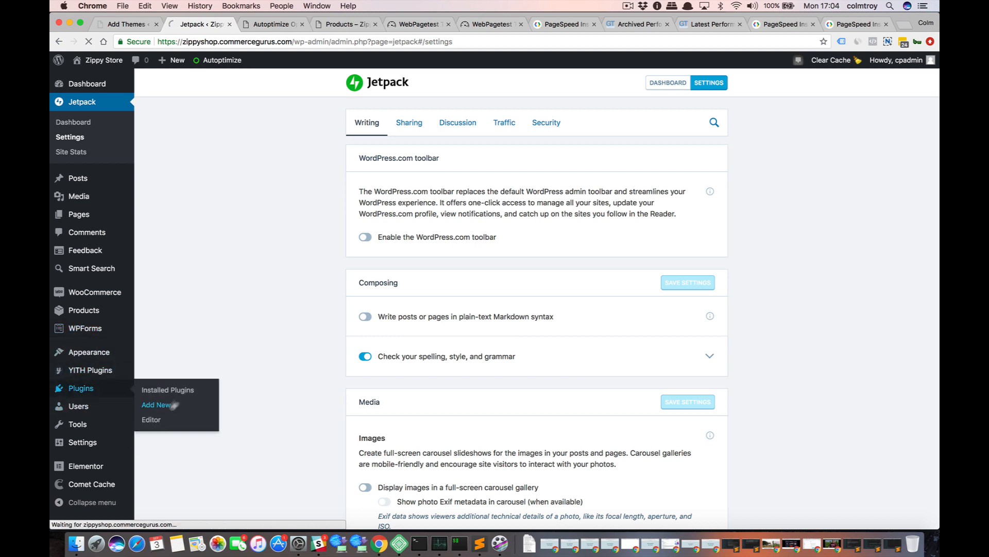
pyautogui.click(164, 405)
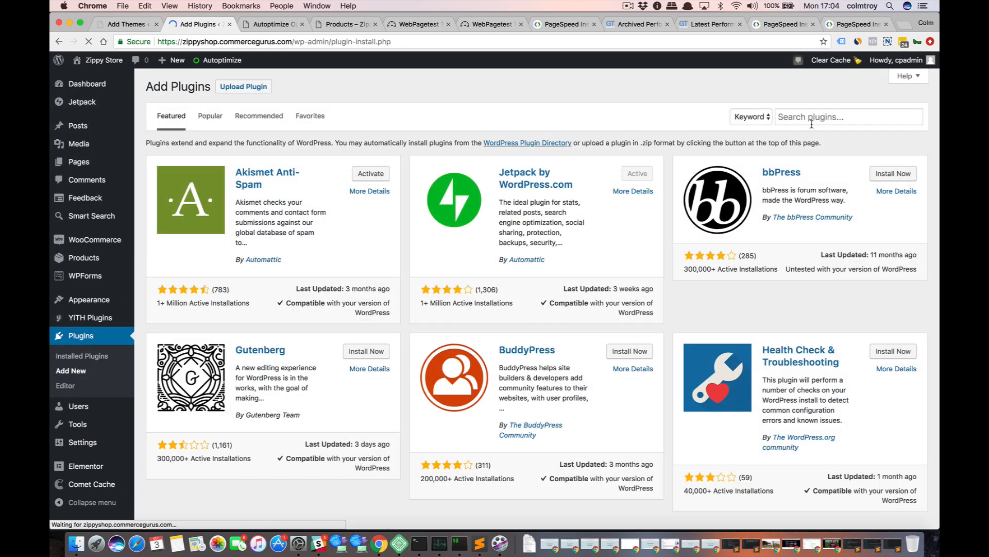
pyautogui.click(812, 120)
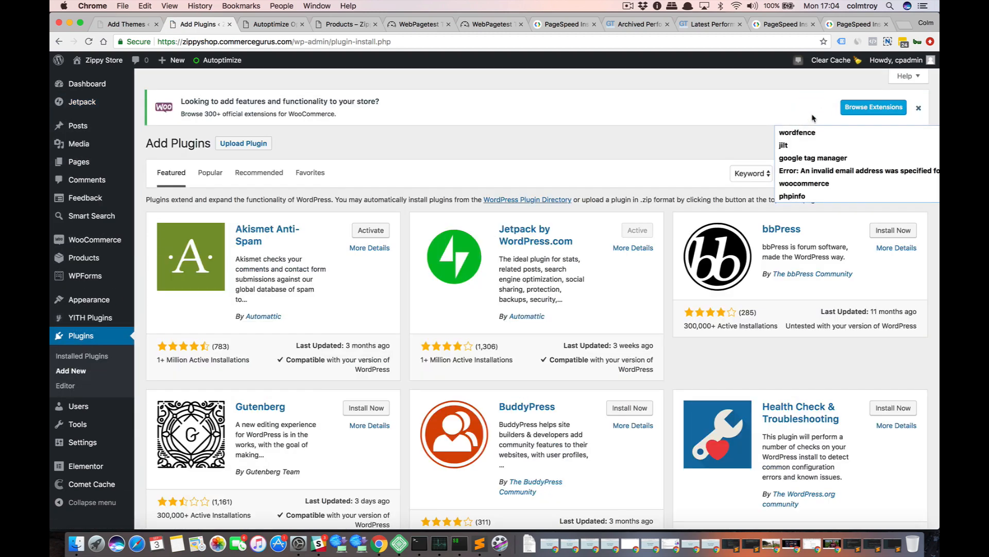
pyautogui.click(731, 118)
pyautogui.click(797, 168)
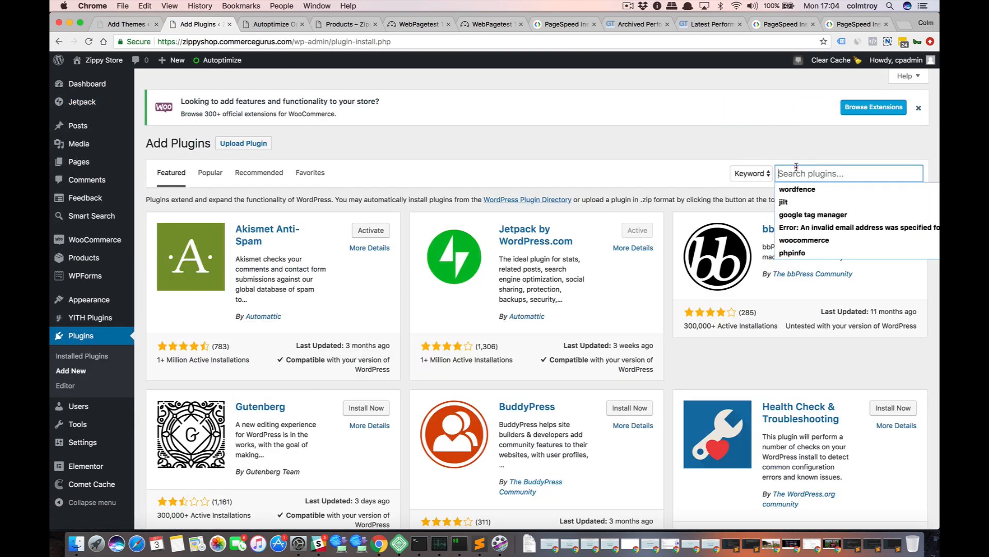
# Find Smush Image Compression and Optimization with the plugin search "wp smush", and install and activate it.
pyautogui.write('w')
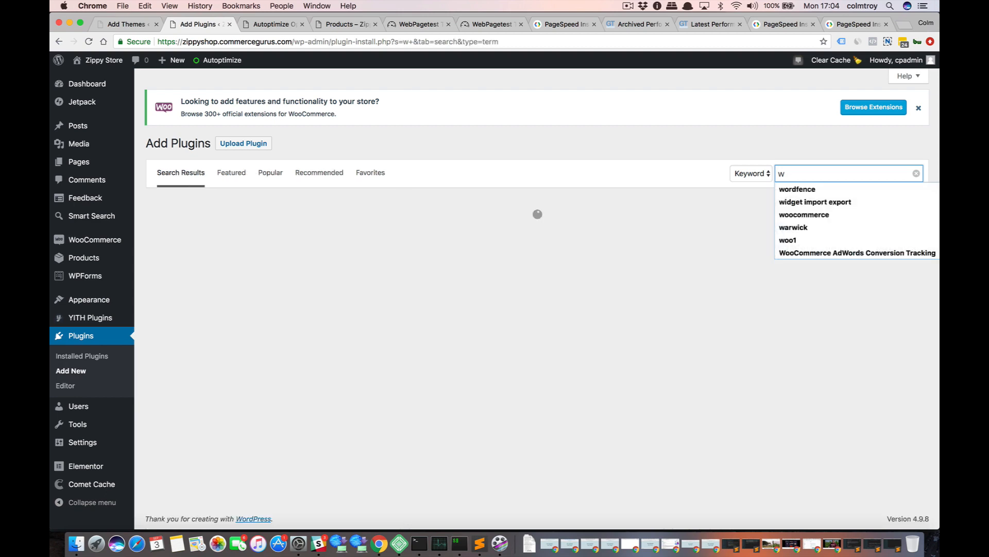
pyautogui.write('p smu')
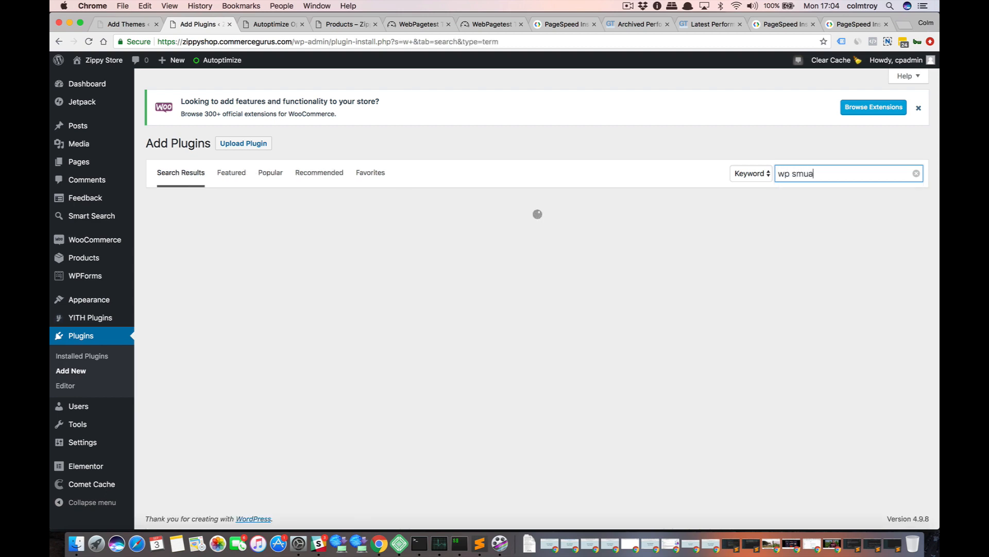
pyautogui.write('a')
pyautogui.press('BackSpace')
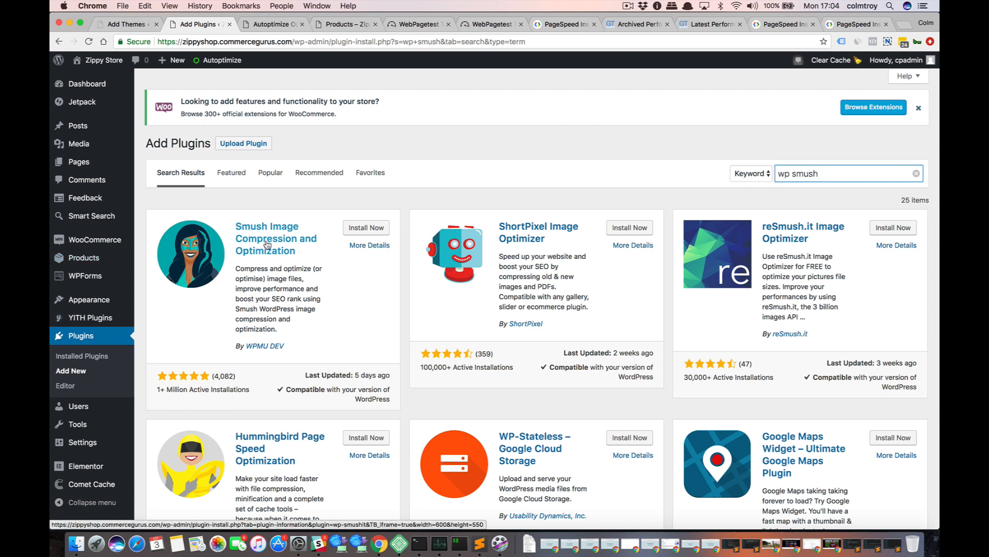
pyautogui.click(360, 230)
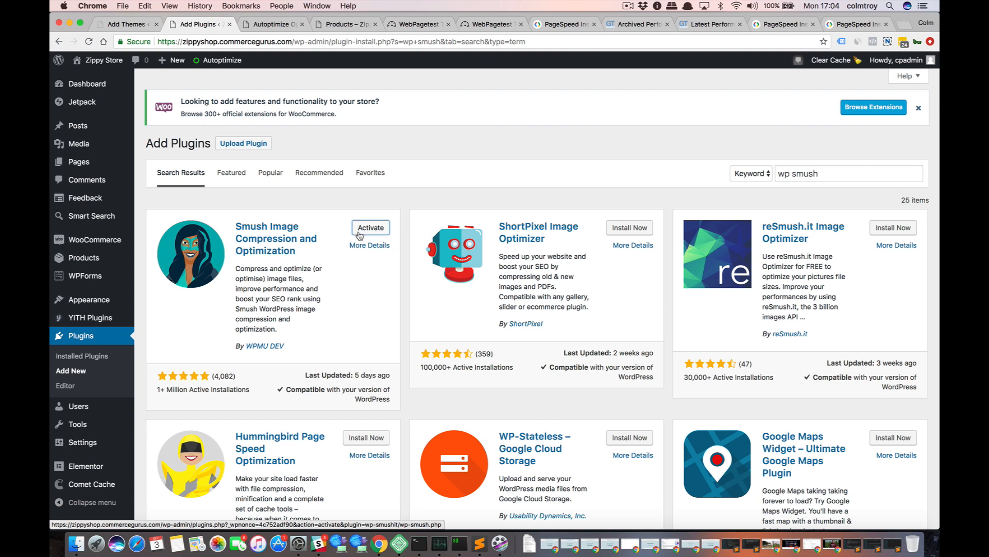
pyautogui.click(369, 228)
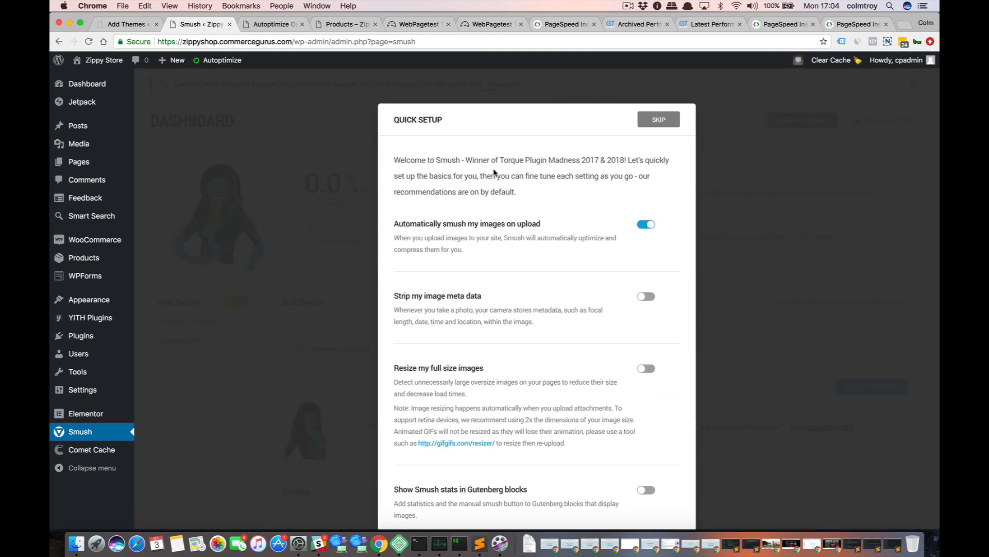
# Enable "Strip my image meta data" in Smush's Quick Setup.
pyautogui.scroll(-1, 576, 199)
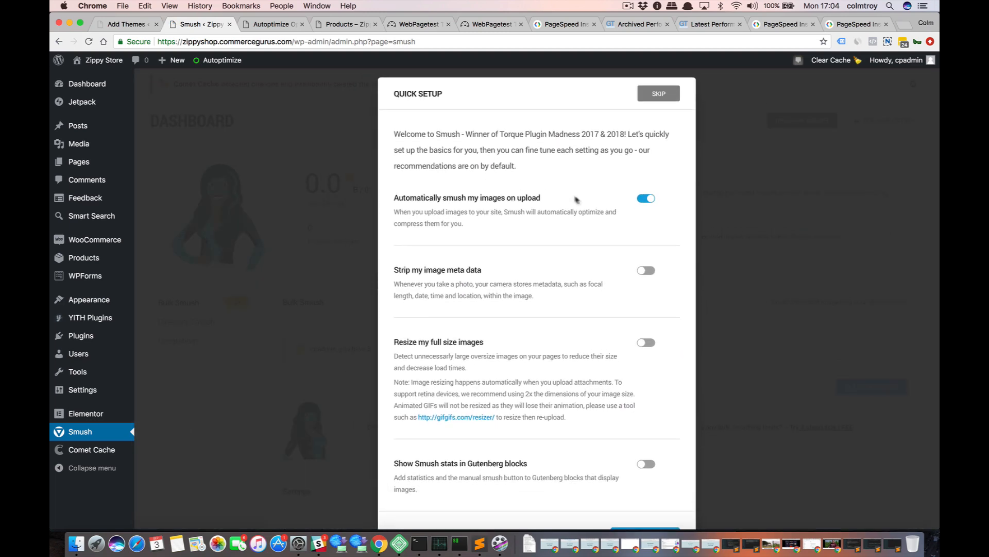
pyautogui.scroll(-1, 614, 196)
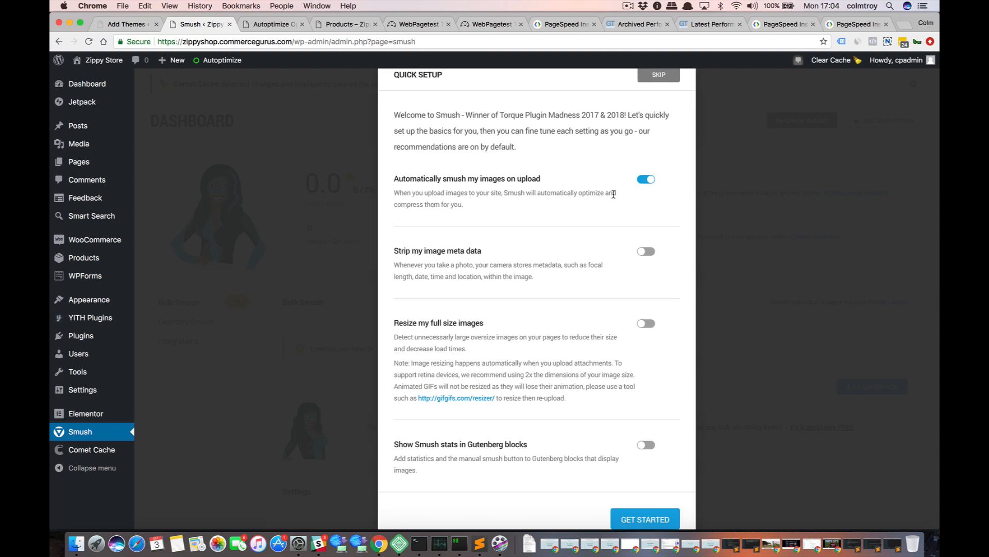
pyautogui.scroll(-1, 614, 194)
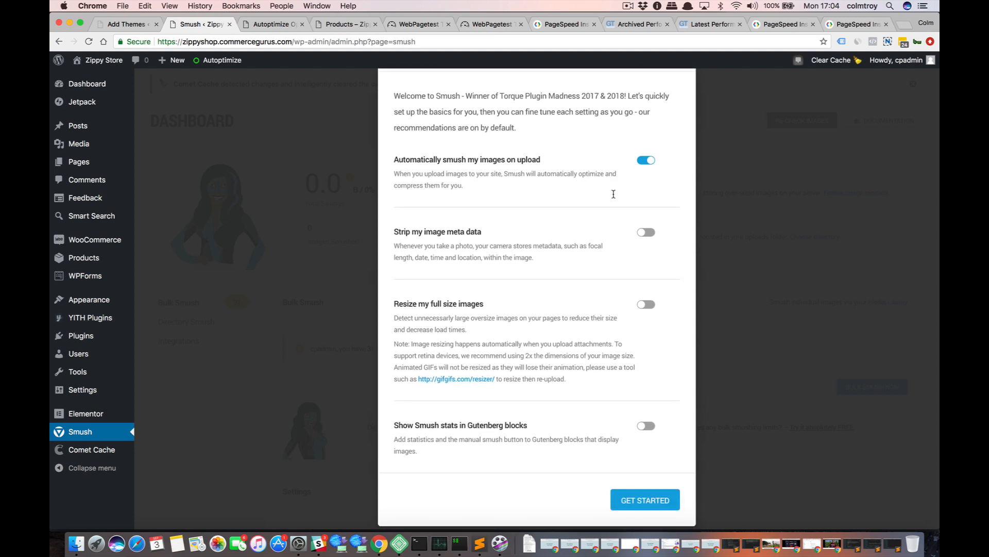
pyautogui.click(646, 223)
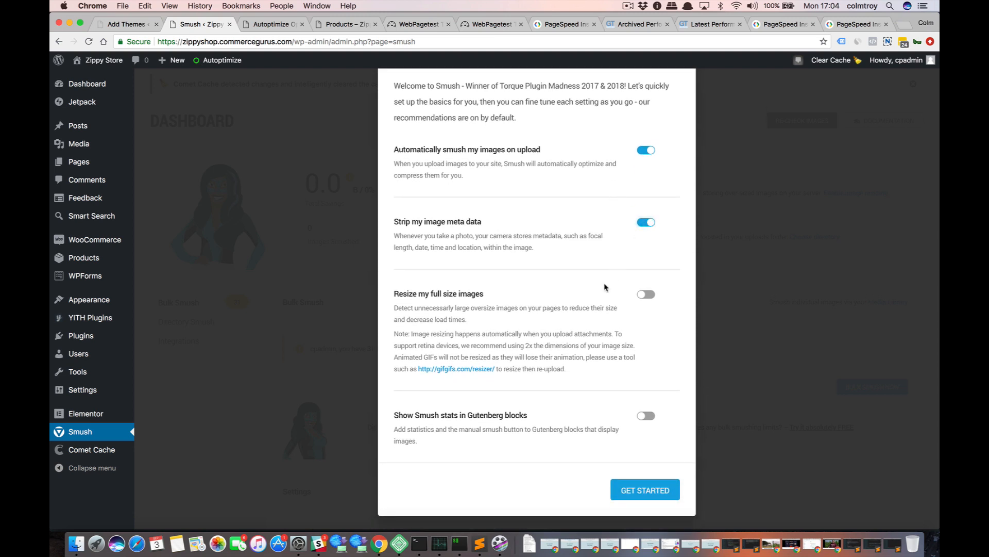
pyautogui.scroll(-1, 557, 307)
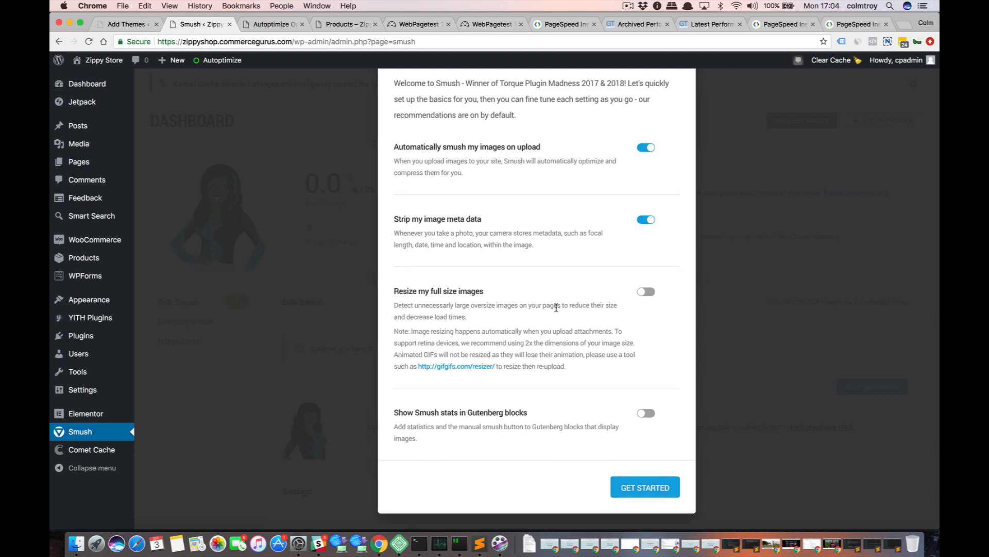
# Enable "Resize my full size images" with a max width and height of 1024, and finish Smush's Quick Setup.
pyautogui.scroll(1, 556, 308)
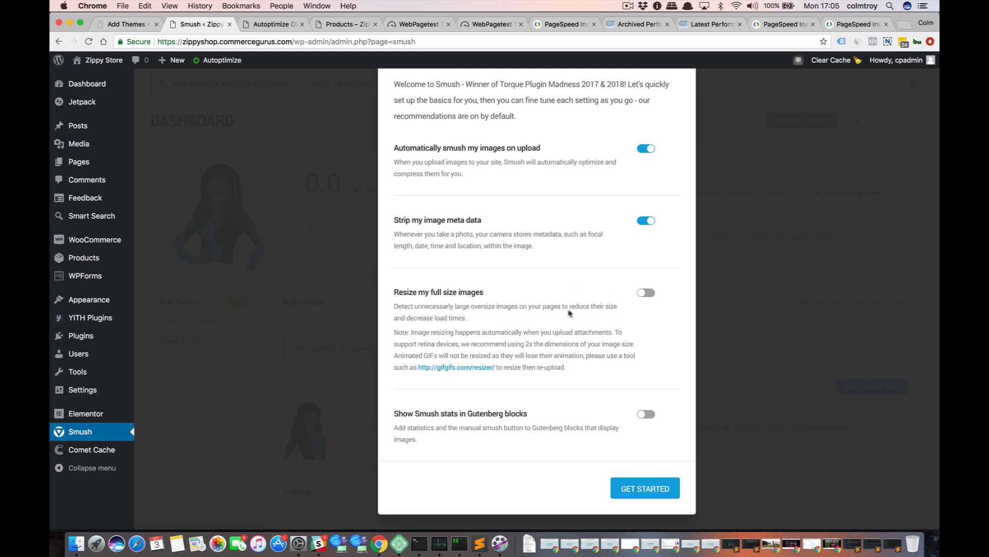
pyautogui.click(646, 295)
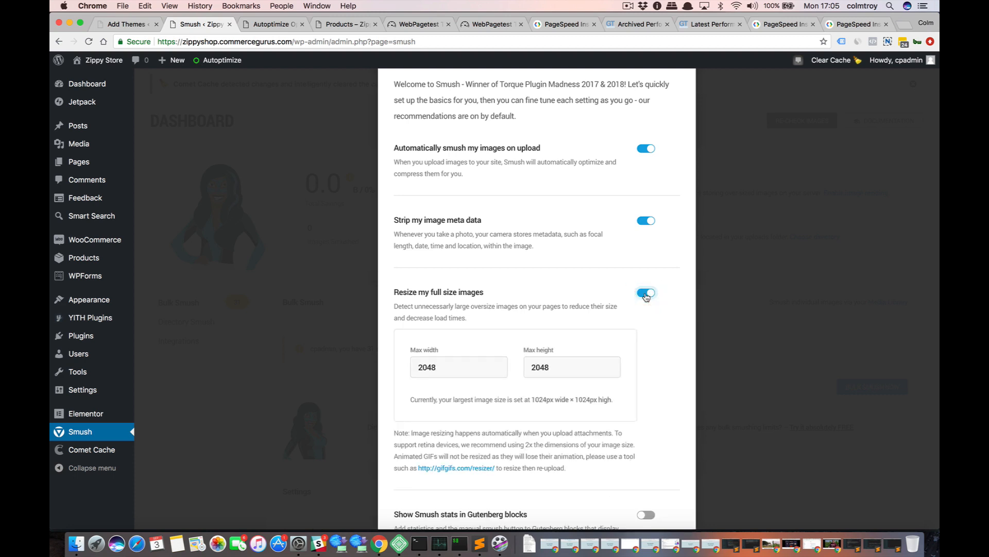
pyautogui.scroll(-1, 646, 297)
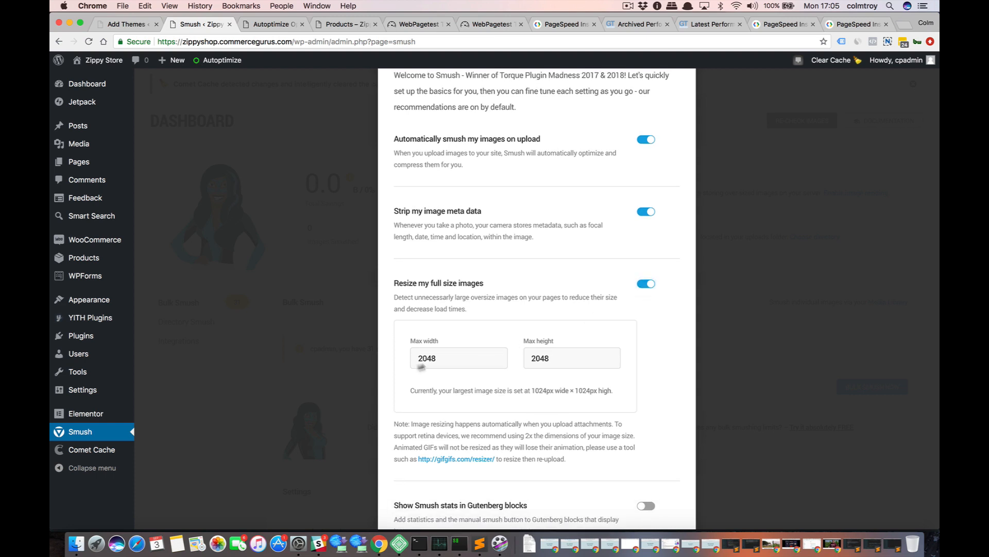
pyautogui.moveTo(443, 359); pyautogui.dragTo(396, 359)
pyautogui.write('10')
pyautogui.press('Tab')
pyautogui.write('1')
pyautogui.scroll(-4, 537, 296)
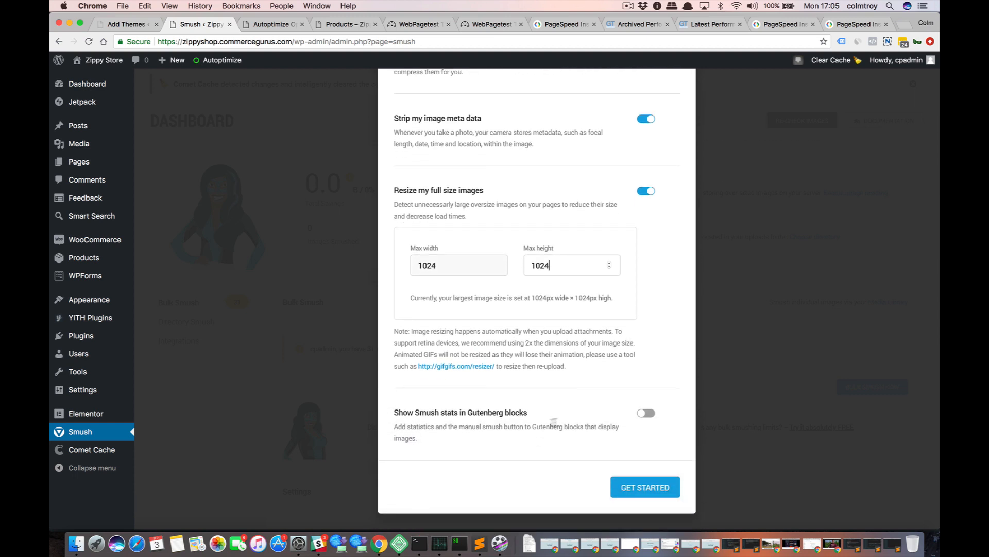
pyautogui.click(631, 487)
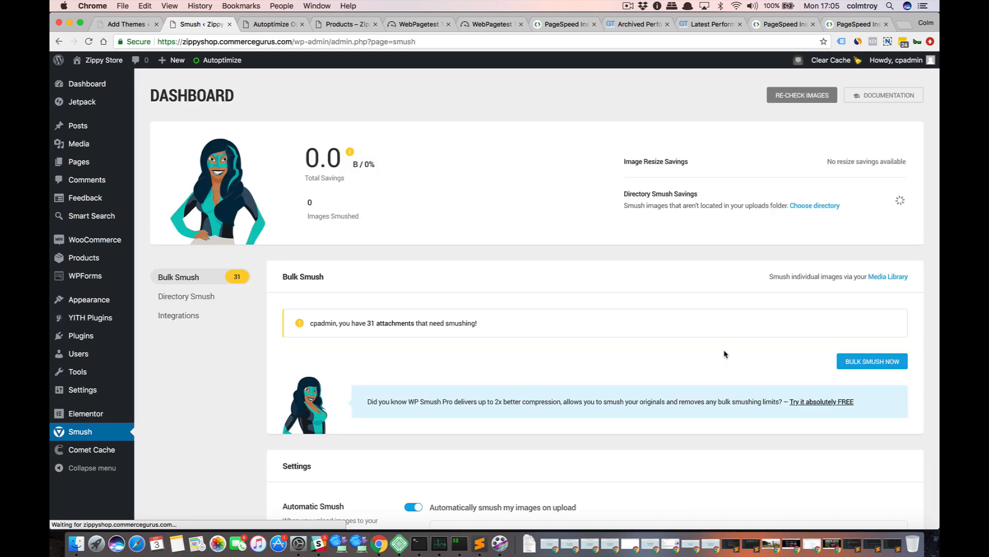
# Run Bulk Smush on all the attachments and look over the savings summary and the Smush settings below.
pyautogui.click(859, 352)
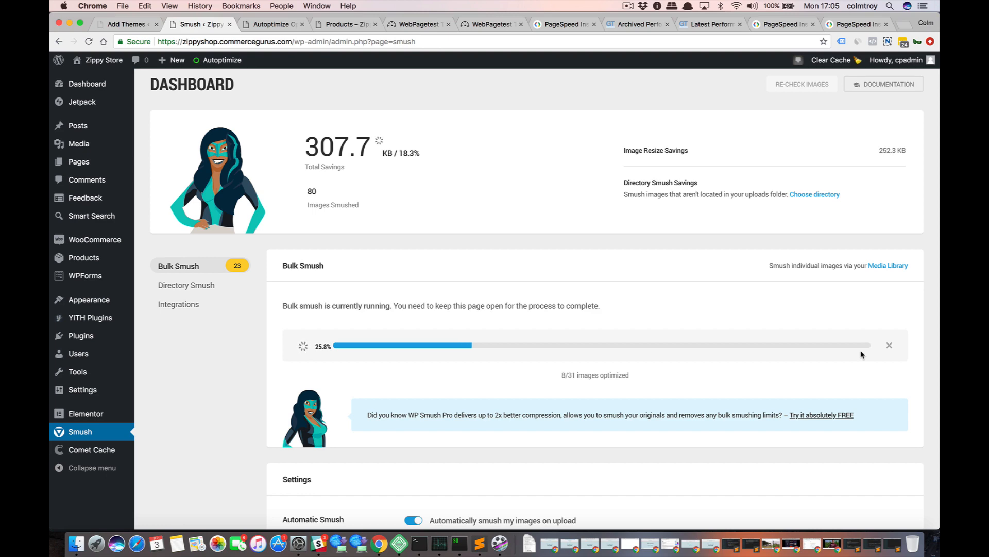
pyautogui.scroll(-2, 862, 355)
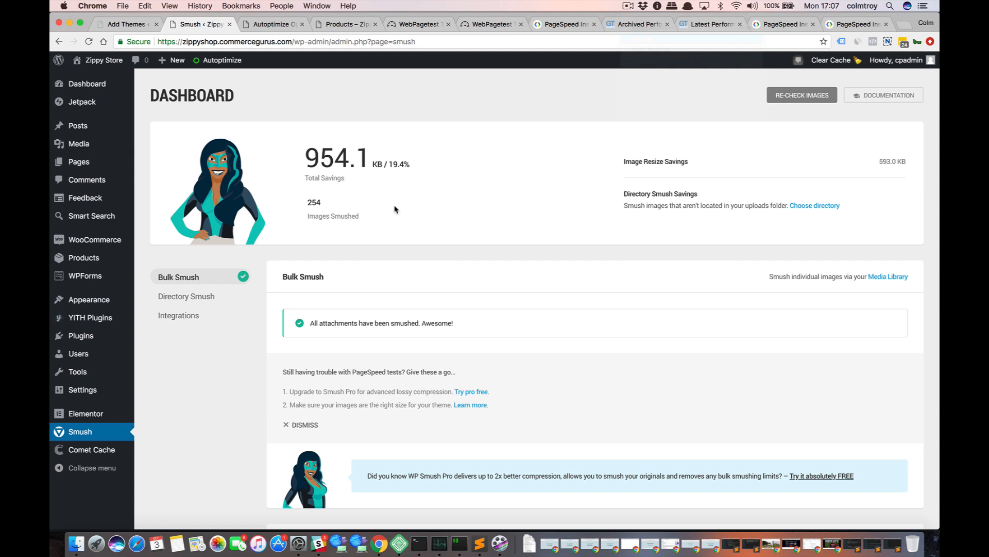
pyautogui.scroll(-1, 395, 208)
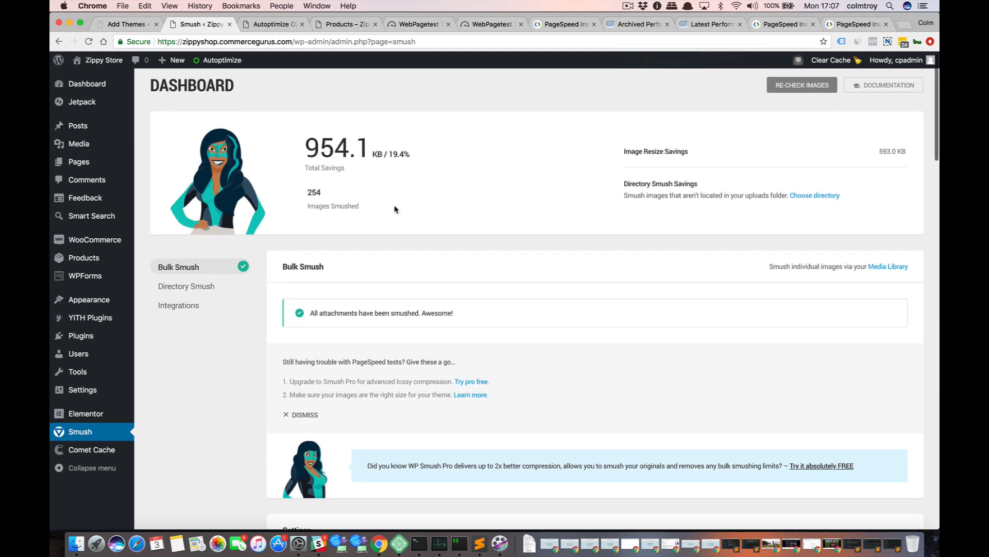
pyautogui.scroll(-5, 395, 209)
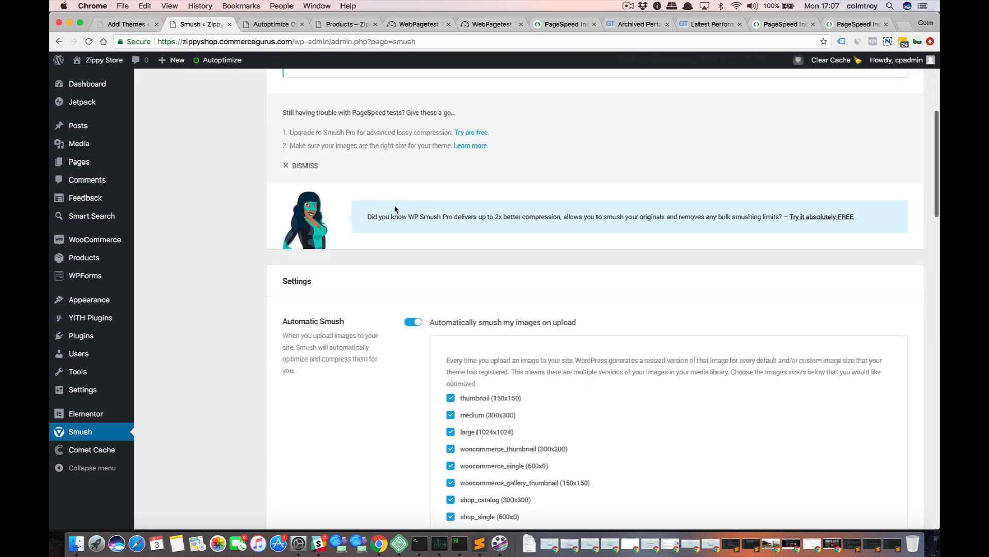
pyautogui.scroll(5, 395, 206)
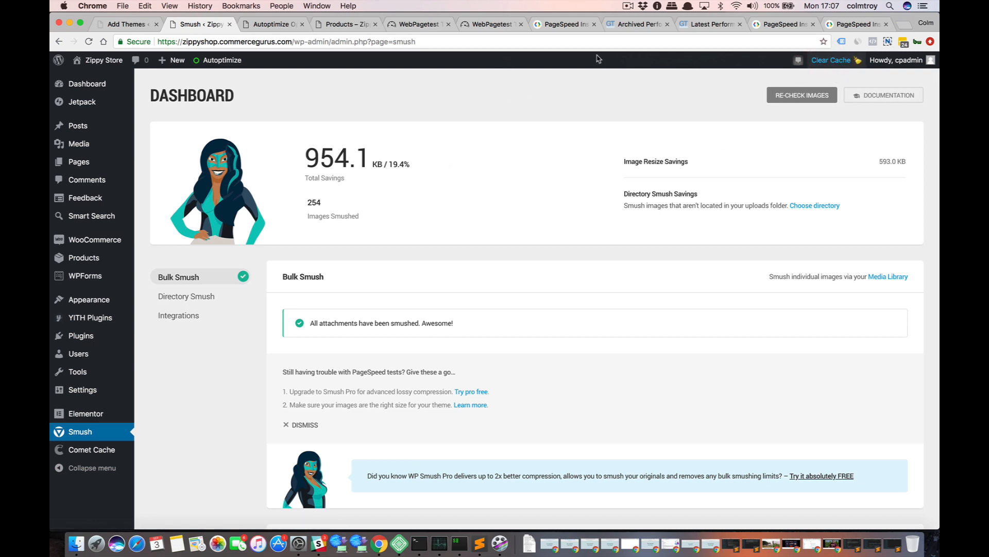
# Load zippyshop.commercegurus.com once in an incognito window, and close that window.
pyautogui.press('super+shift+n')
pyautogui.write('z')
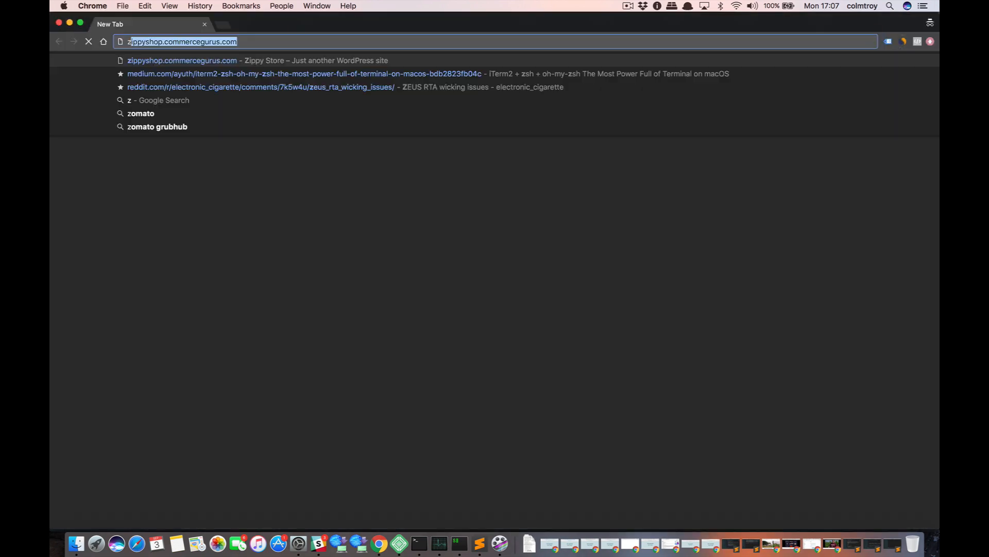
pyautogui.write('ipp')
pyautogui.press('Return')
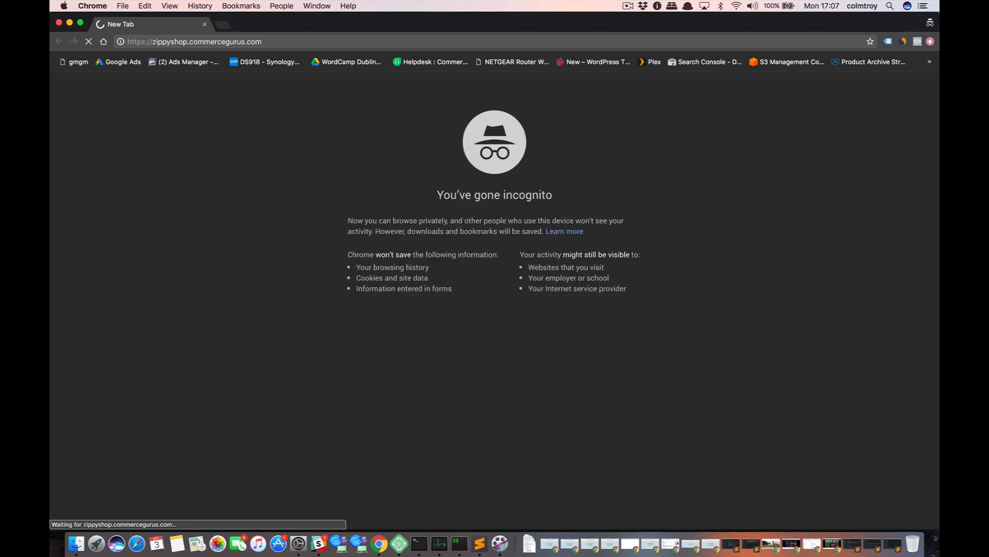
pyautogui.press('super+w')
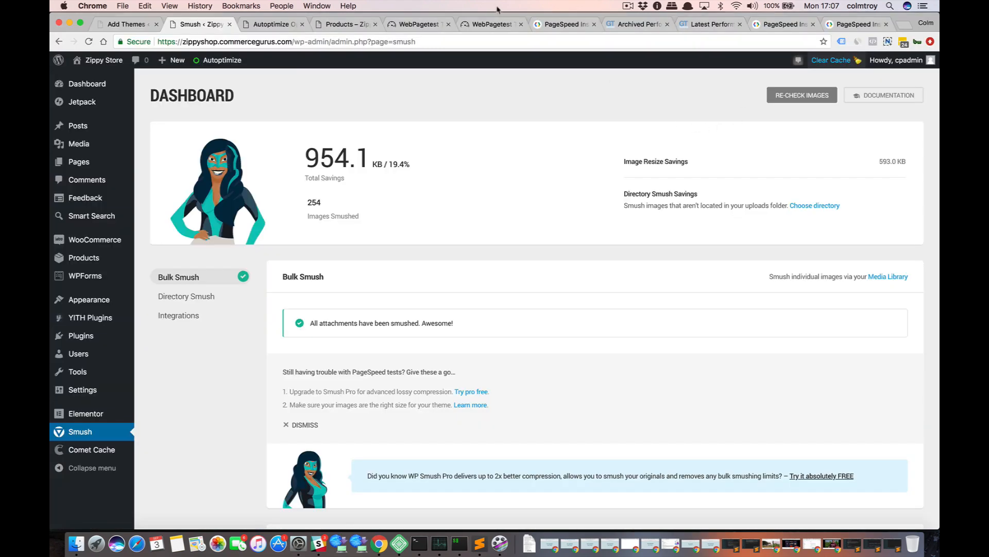
# Switch to the 17:00:28 WebPageTest result and re-run its test from the summary page.
pyautogui.click(492, 24)
pyautogui.scroll(6, 369, 127)
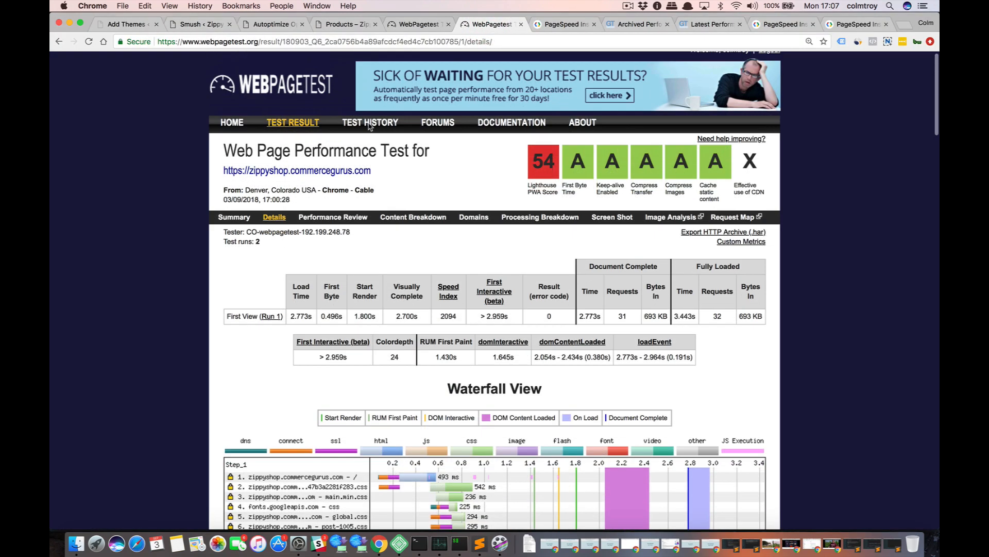
pyautogui.click(235, 216)
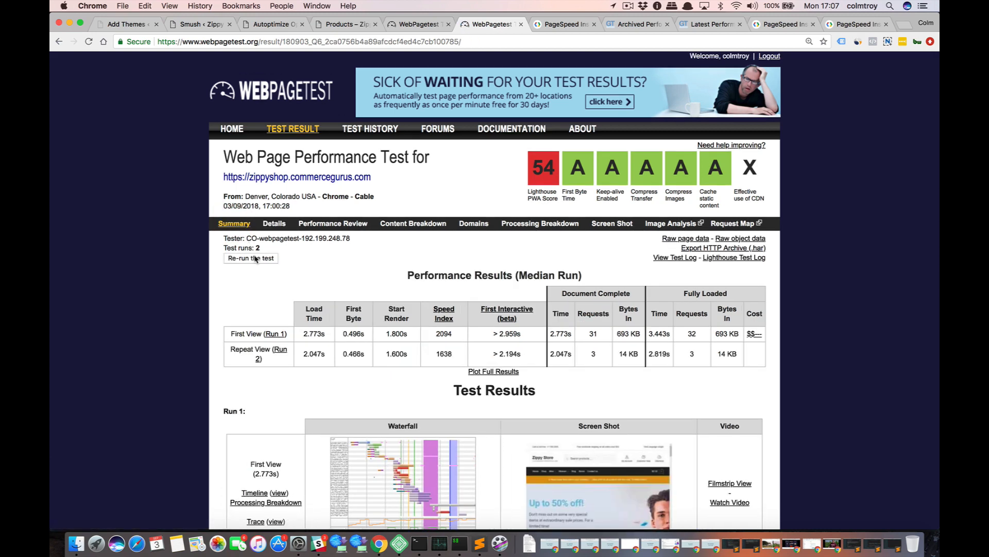
pyautogui.click(252, 258)
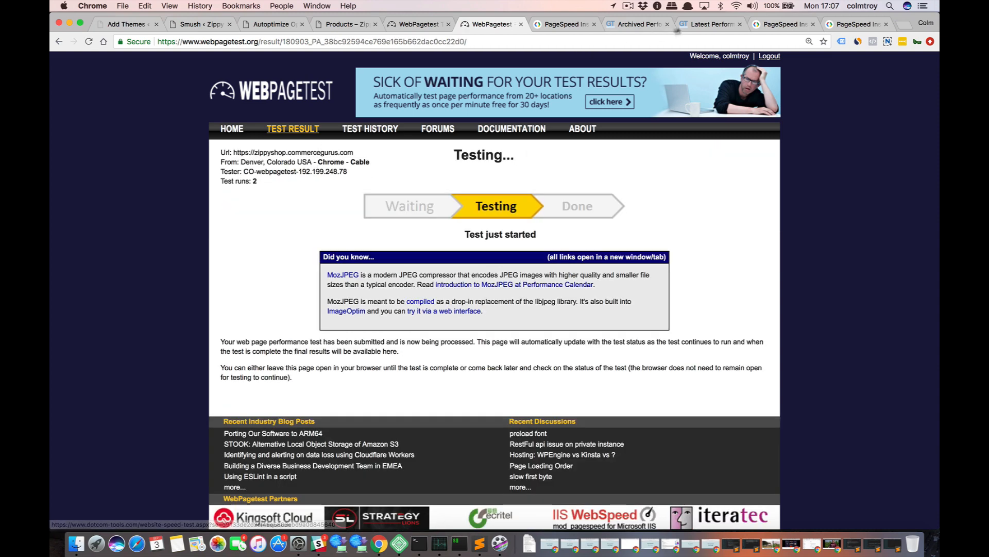
# Re-test the store's homepage in GTmetrix and analyze it again in the latest PageSpeed Insights report.
pyautogui.click(710, 24)
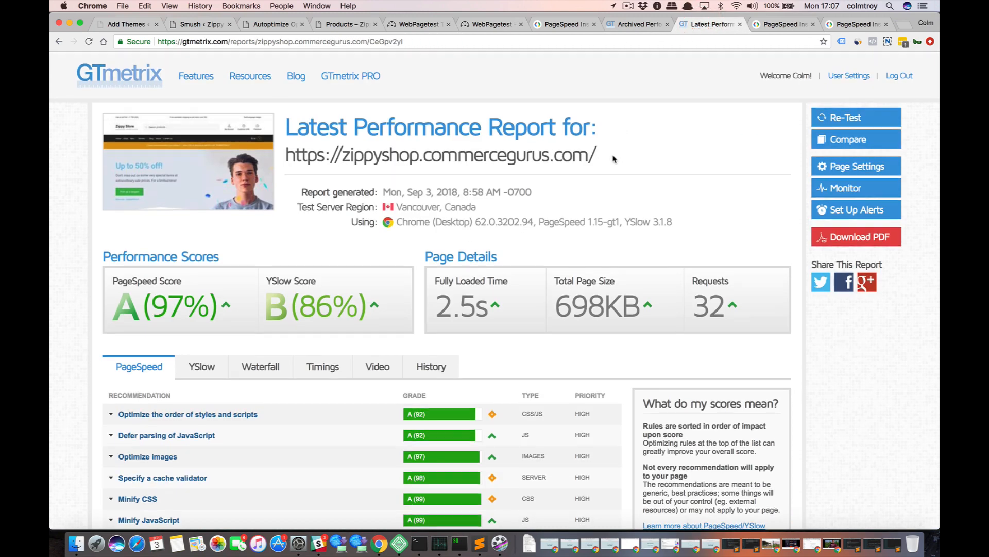
pyautogui.click(839, 118)
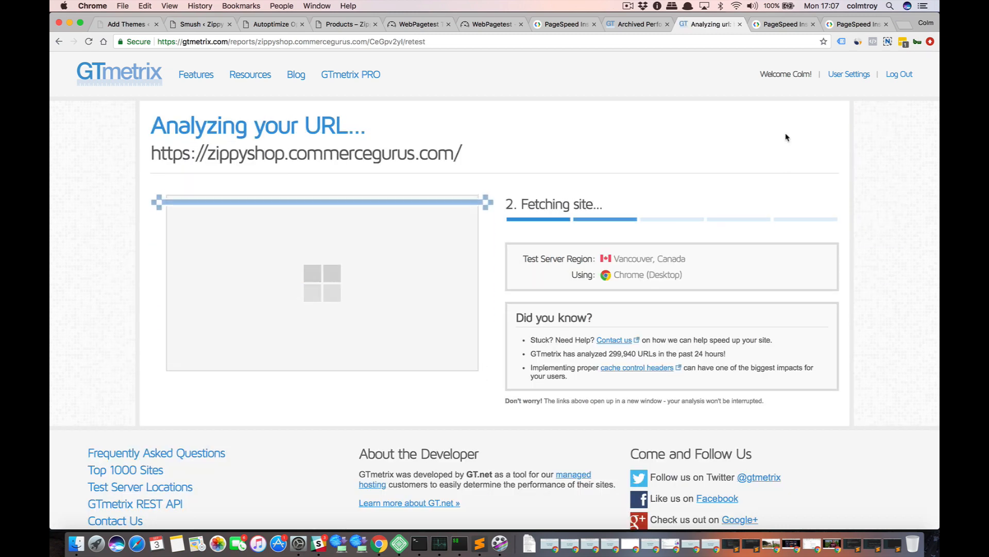
pyautogui.click(841, 24)
pyautogui.click(551, 144)
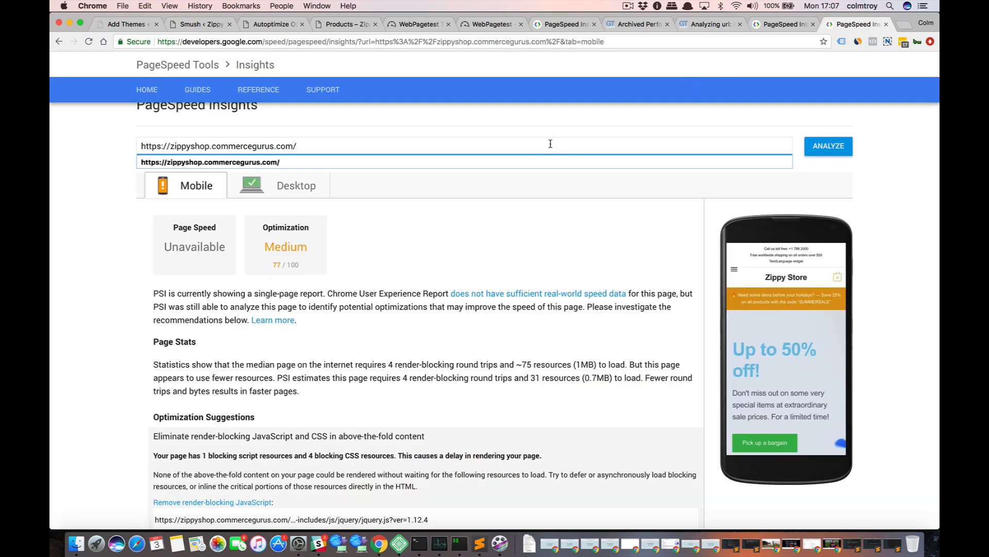
pyautogui.press('Return')
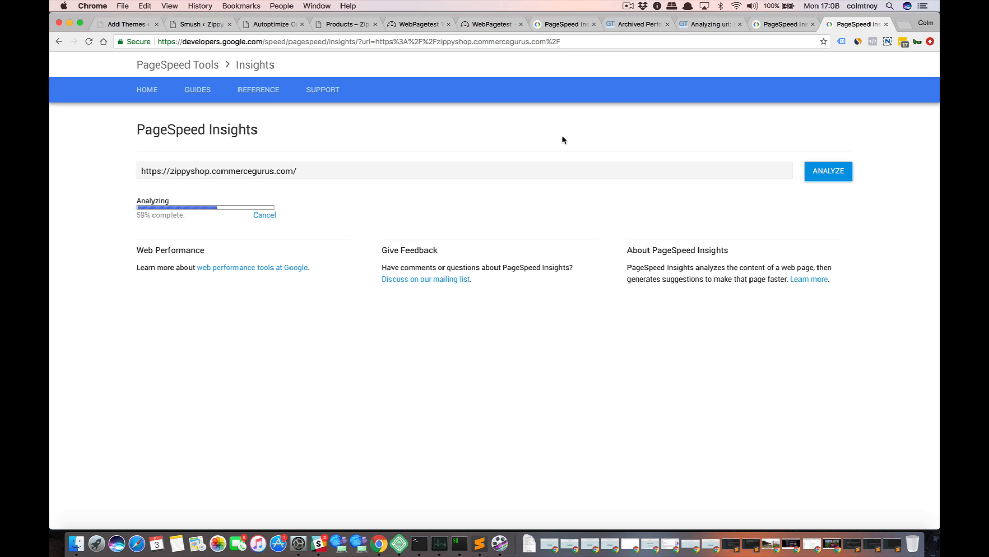
# Review the new GTmetrix report's scores, page details and PageSpeed recommendations, including the image optimization grade.
pyautogui.click(701, 24)
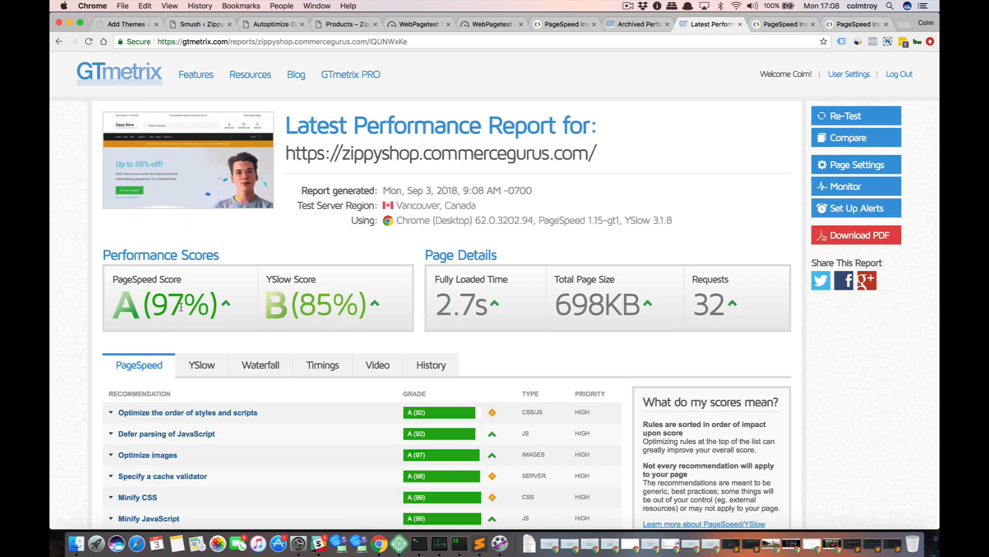
pyautogui.scroll(-3, 180, 307)
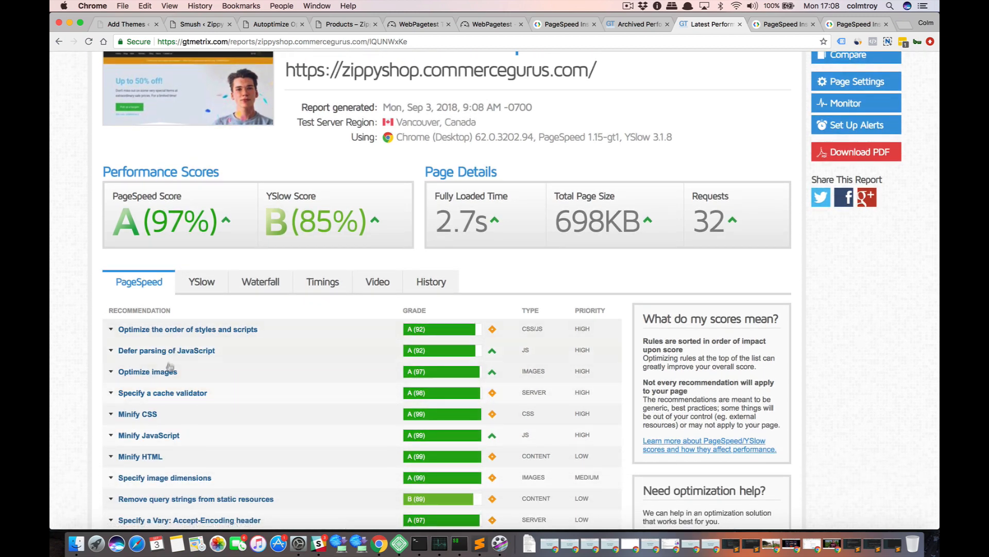
pyautogui.scroll(-3, 125, 379)
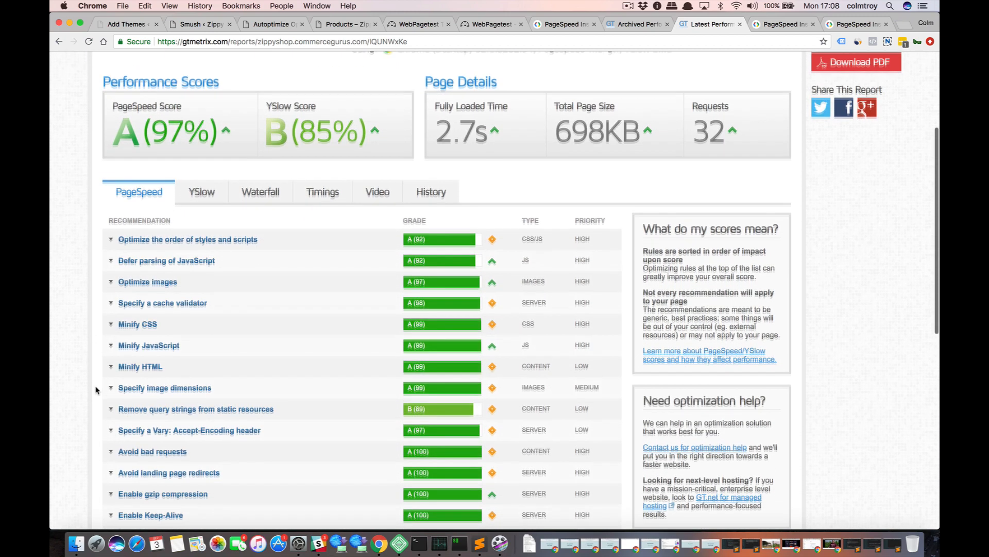
pyautogui.scroll(2, 96, 390)
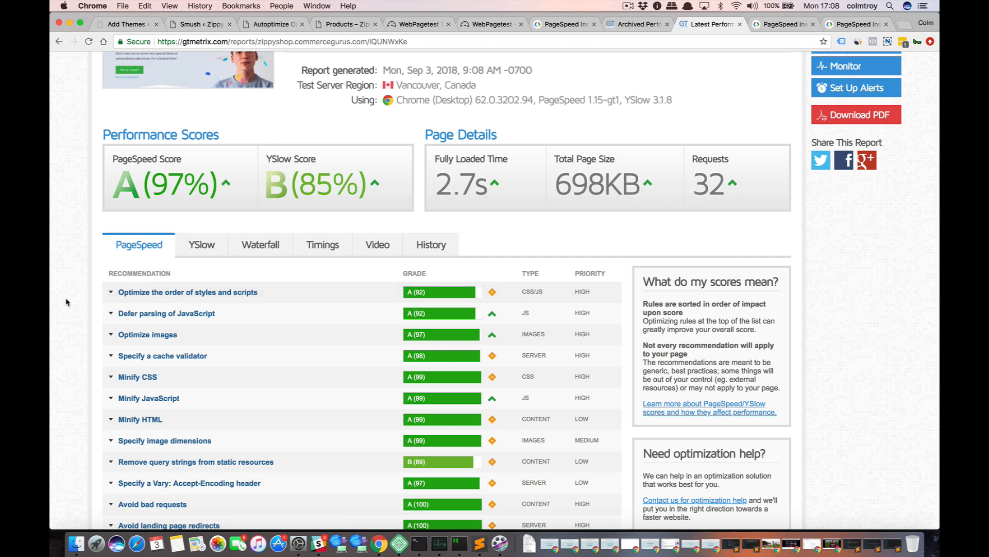
pyautogui.scroll(-3, 66, 302)
pyautogui.scroll(5, 66, 302)
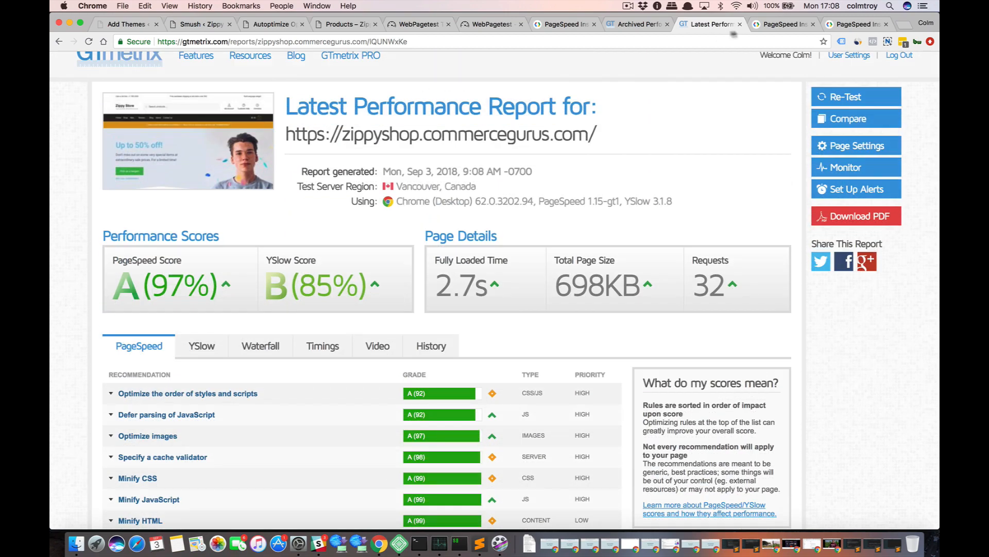
# Open zippyshop.commercegurus.com in a new tab and examine the homepage's images from the hero banner down to the footer.
pyautogui.click(905, 26)
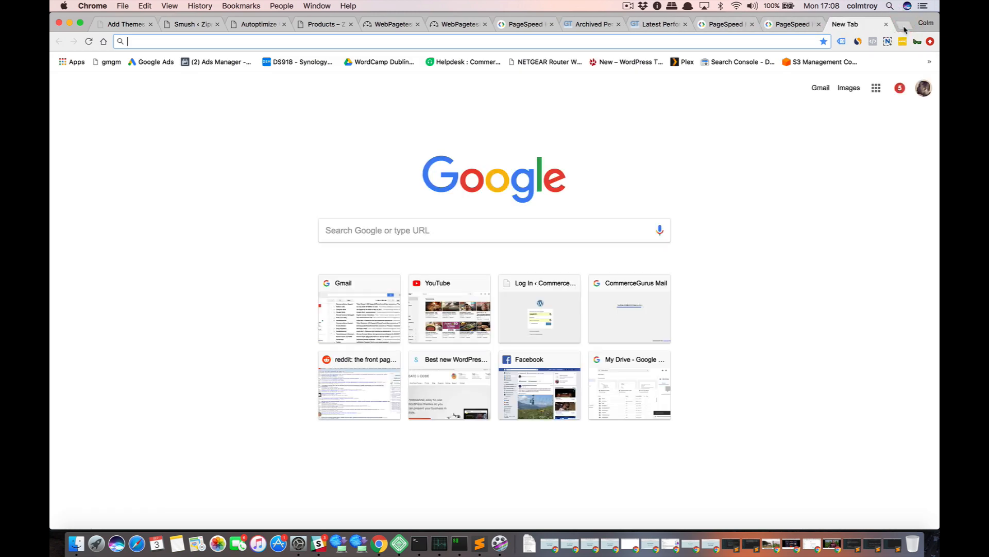
pyautogui.write('zippy')
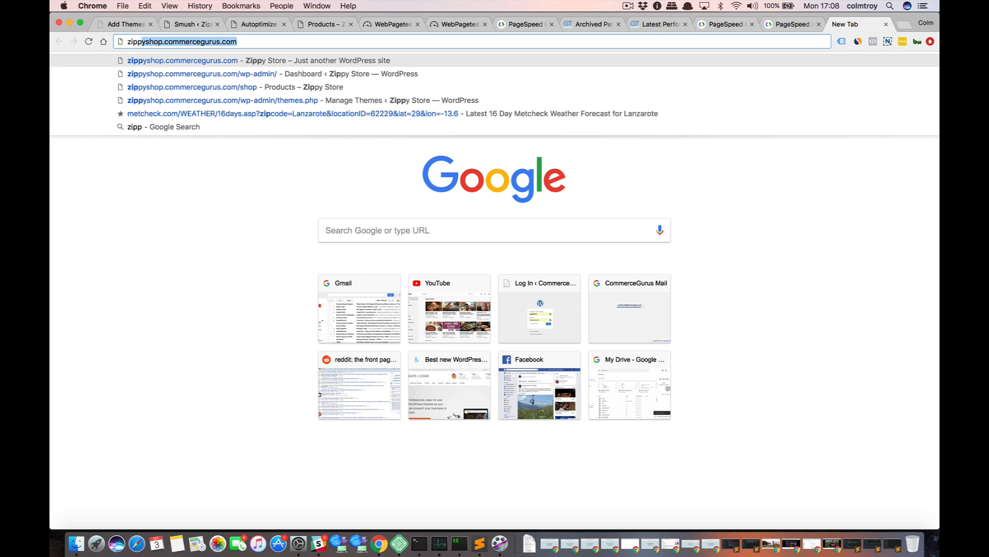
pyautogui.write('s')
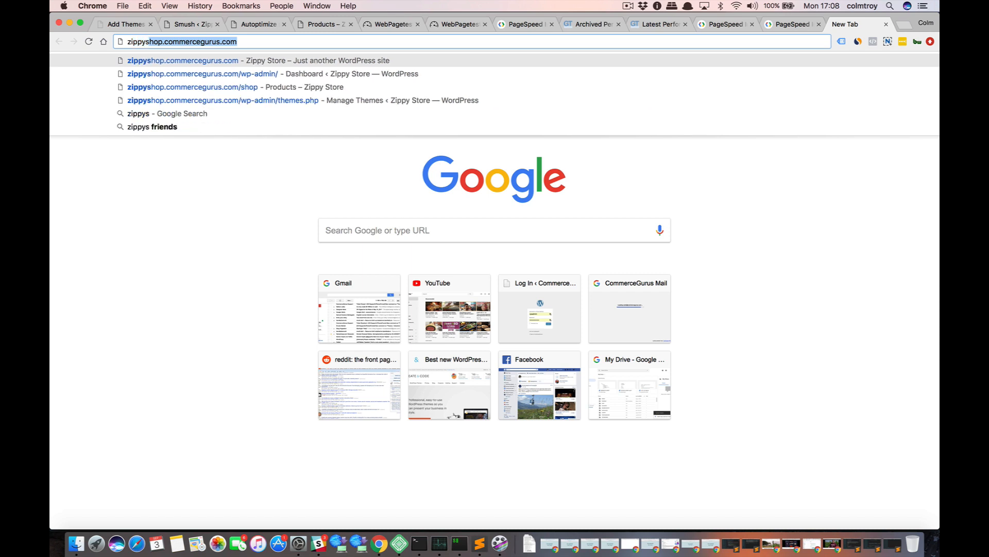
pyautogui.press('Return')
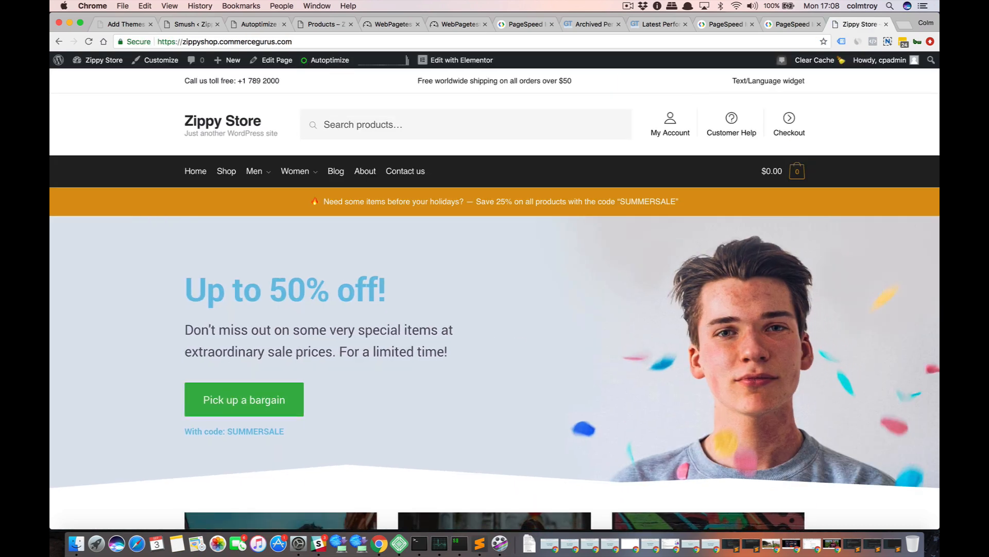
pyautogui.scroll(-2, 586, 251)
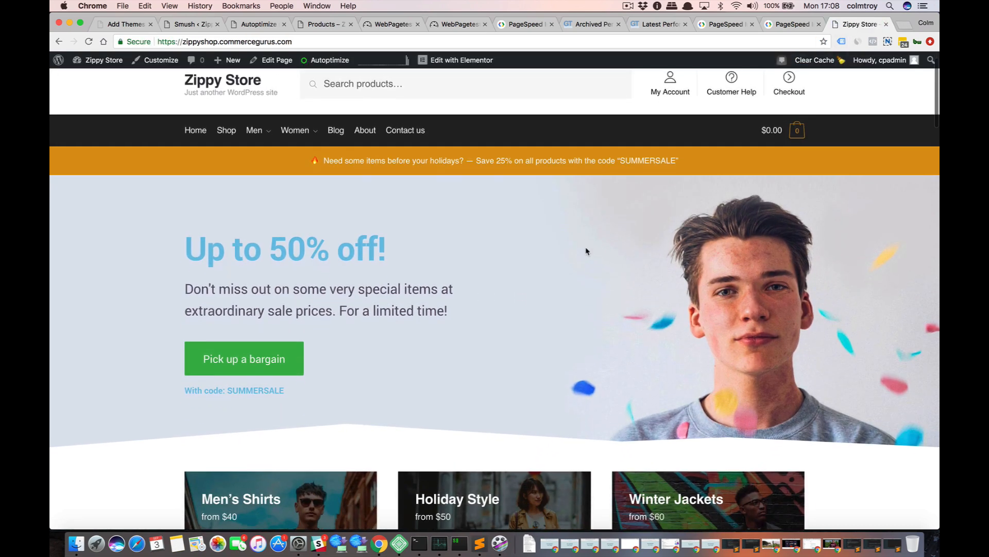
pyautogui.scroll(-5, 586, 251)
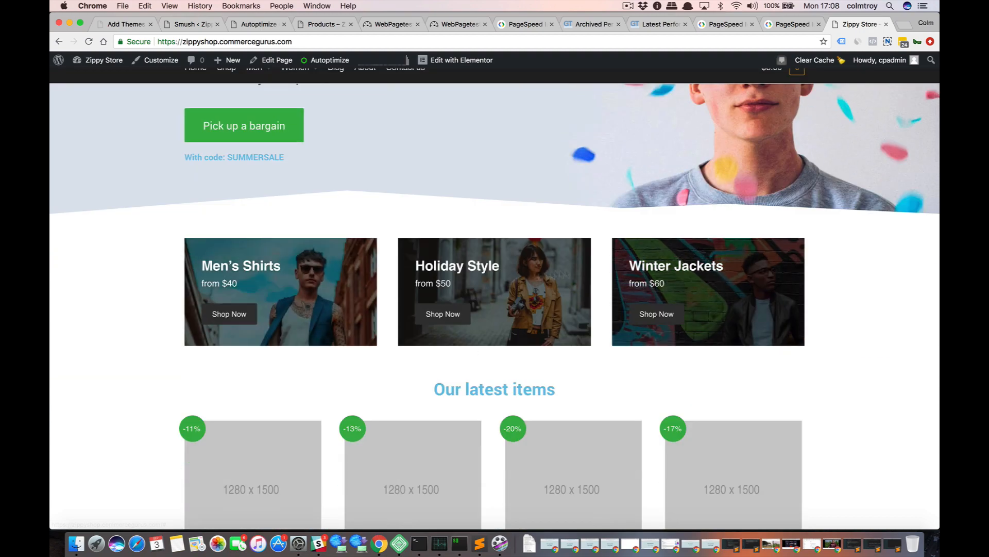
pyautogui.scroll(-10, 148, 315)
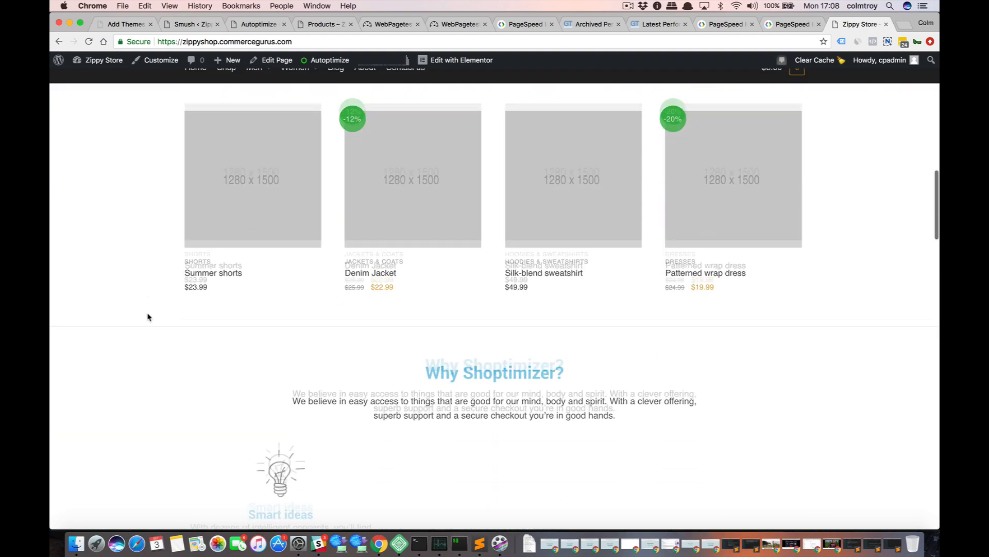
pyautogui.scroll(5, 148, 316)
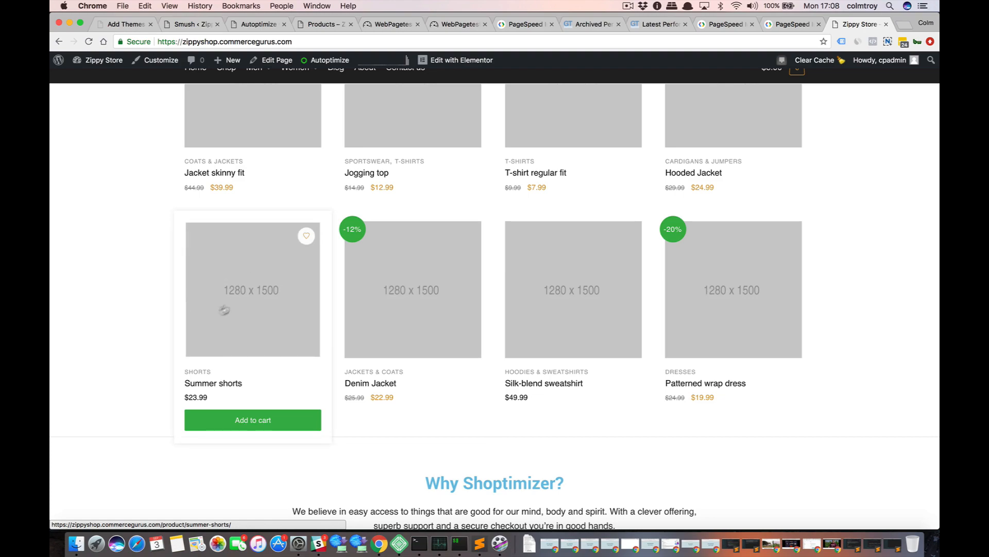
pyautogui.scroll(-15, 137, 320)
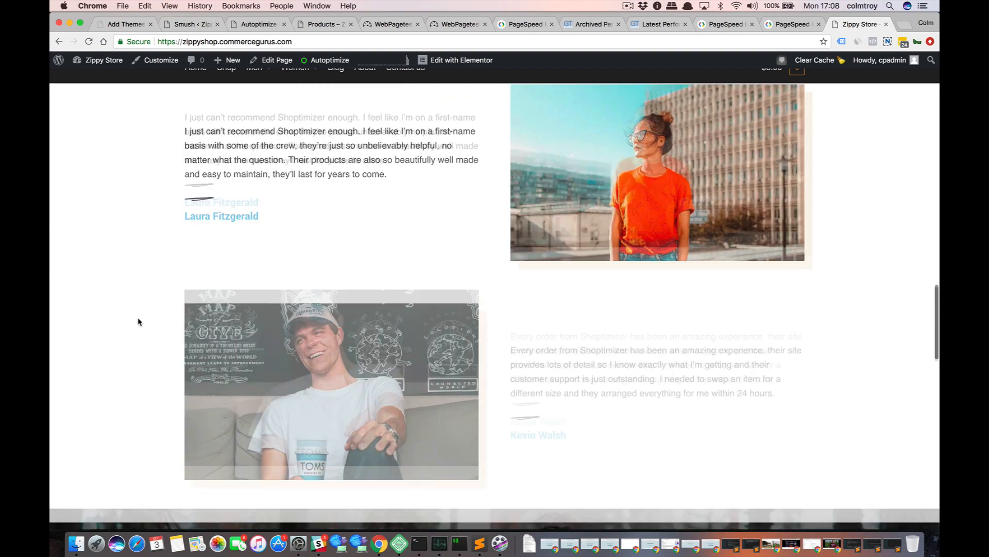
pyautogui.scroll(-18, 138, 322)
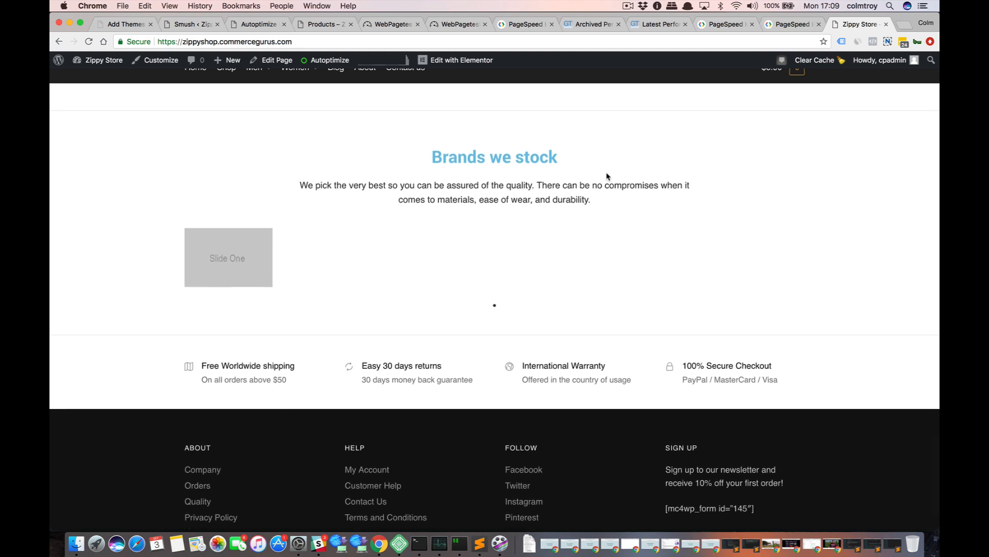
# Compare the desktop and mobile optimization results in the latest PageSpeed Insights report for the store.
pyautogui.click(778, 24)
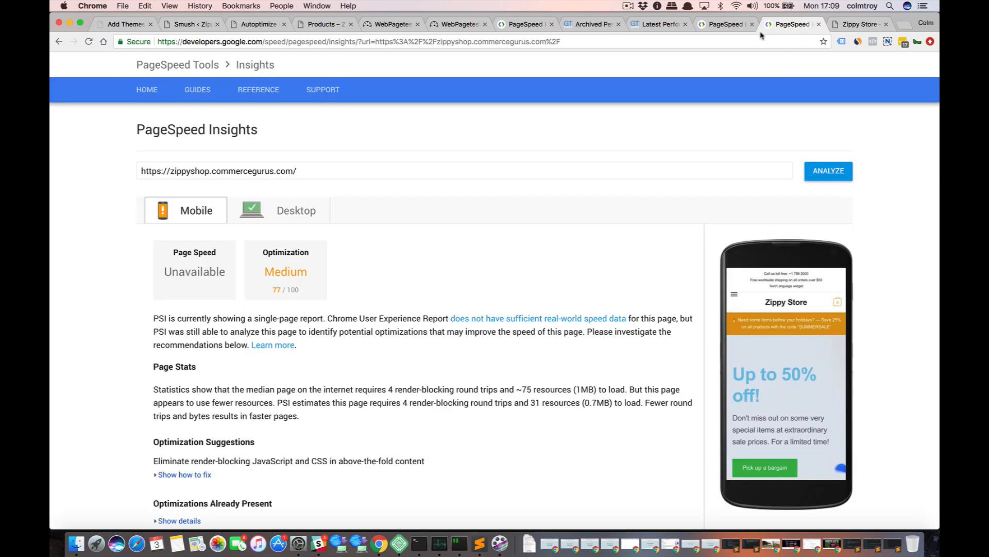
pyautogui.click(295, 209)
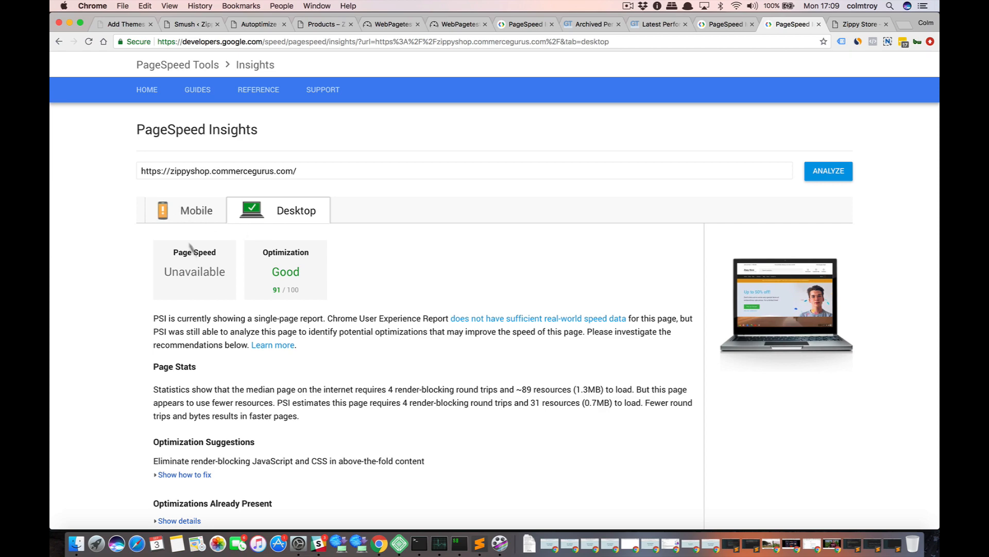
pyautogui.click(198, 202)
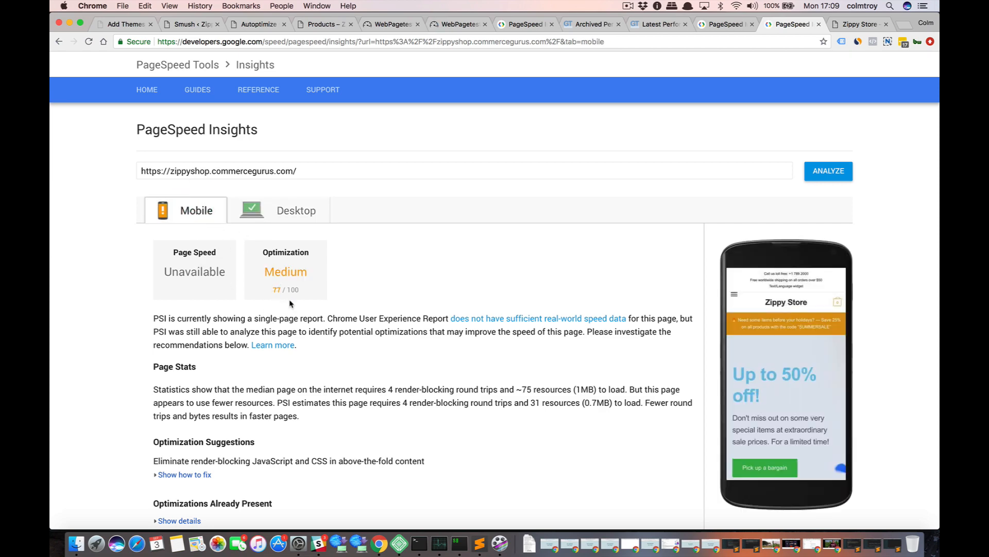
pyautogui.scroll(-5, 291, 304)
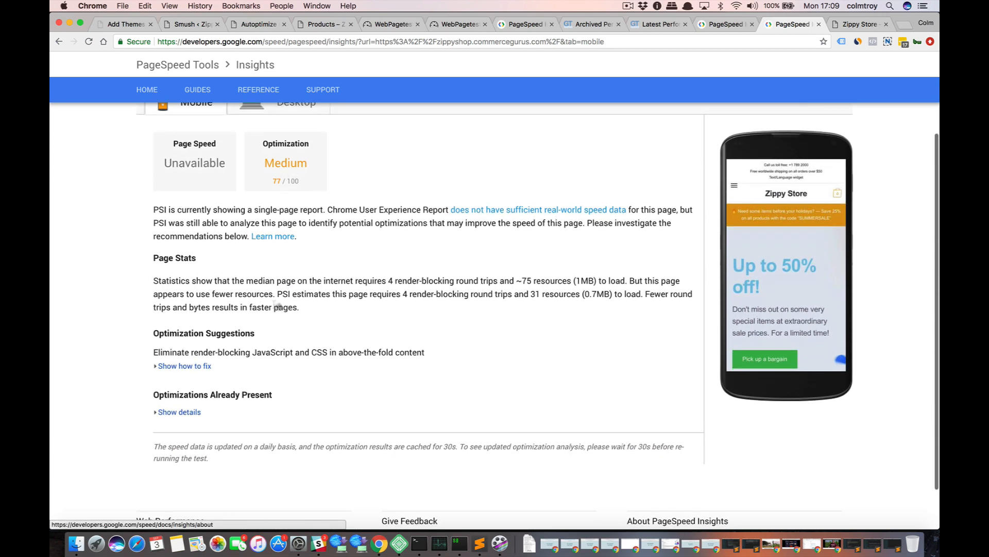
# Check the GTmetrix report and the re-run WebPageTest, and open the 16:58:13 store test from the WebPageTest history.
pyautogui.click(655, 27)
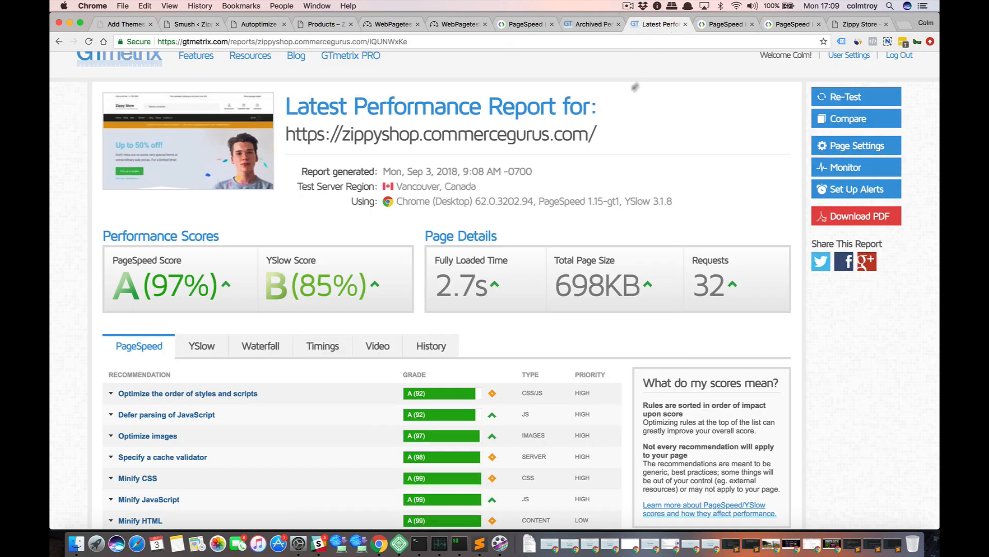
pyautogui.click(459, 25)
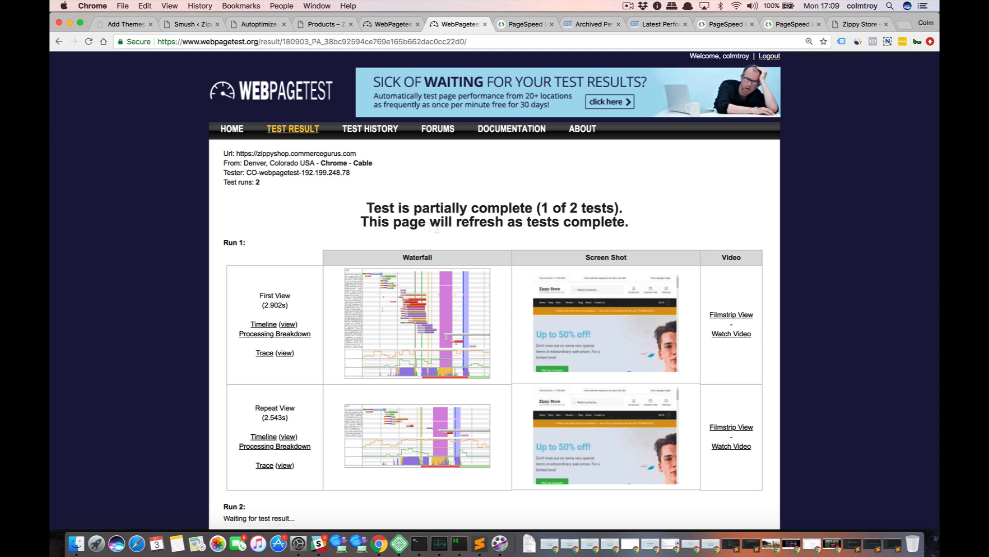
pyautogui.click(382, 22)
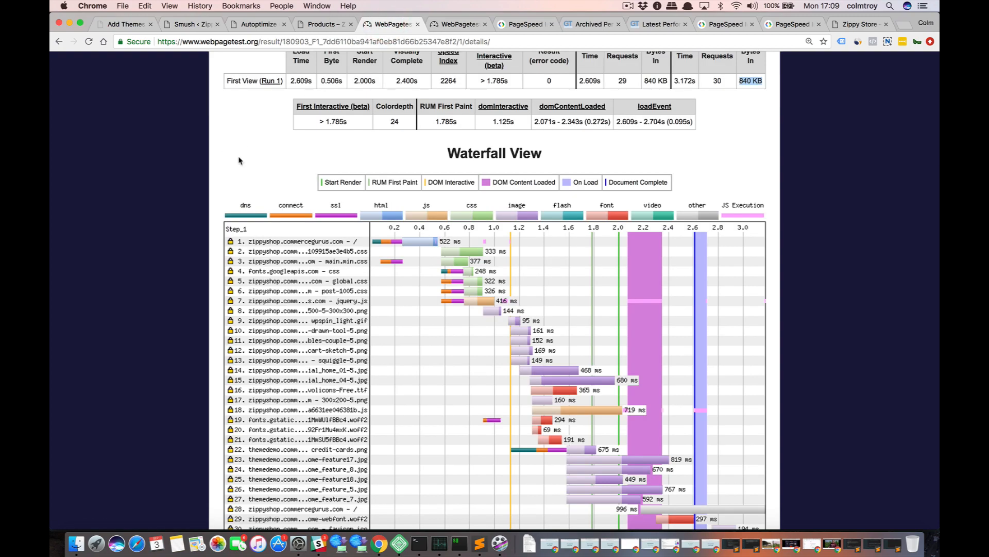
pyautogui.scroll(5, 312, 205)
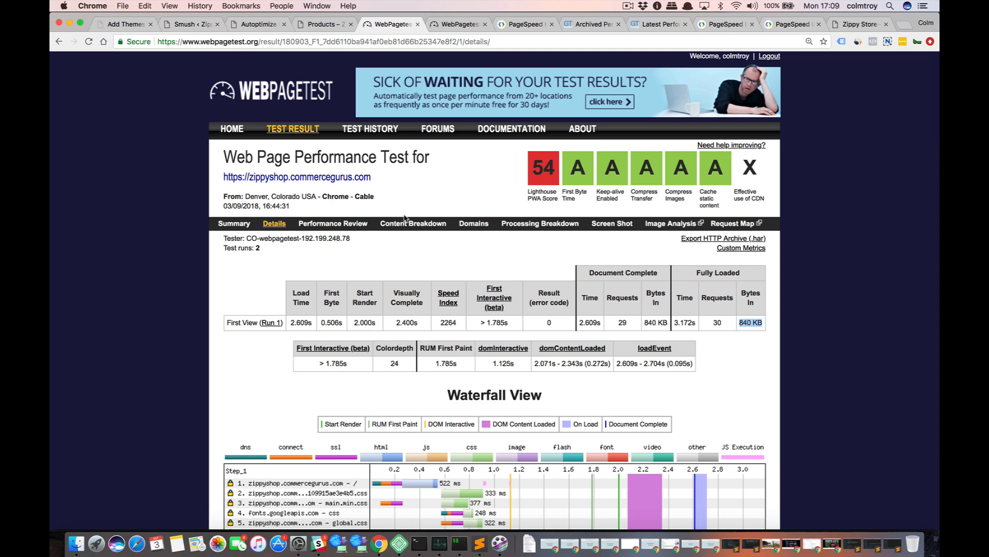
pyautogui.click(324, 129)
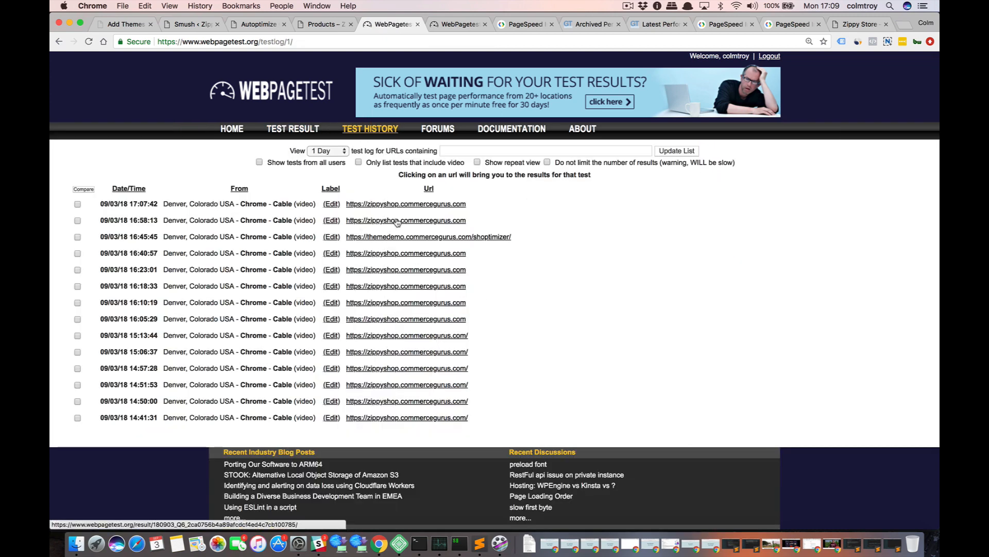
pyautogui.click(404, 221)
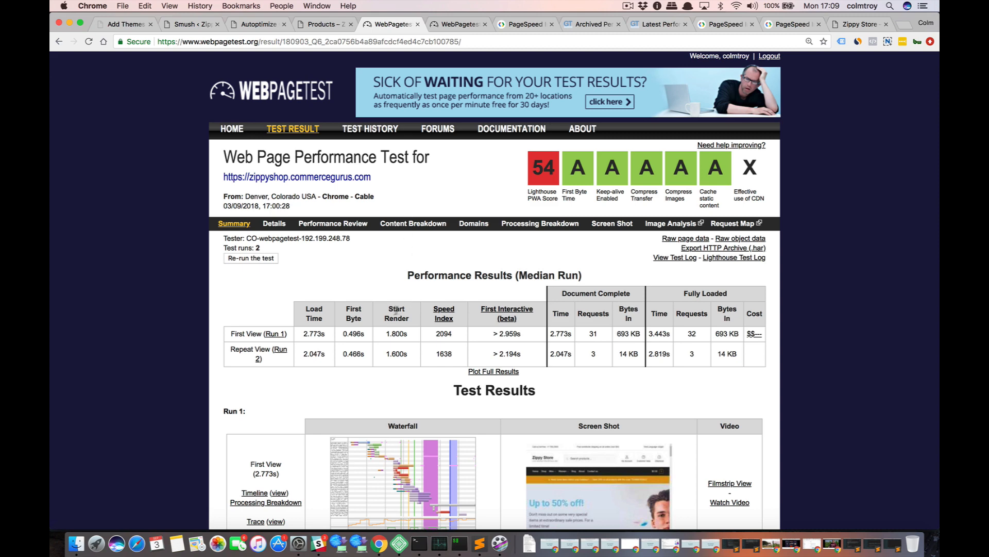
# Open the Lighthouse report of the 17:00:28 WebPageTest result in a new tab and review its category scores.
pyautogui.scroll(-1, 334, 330)
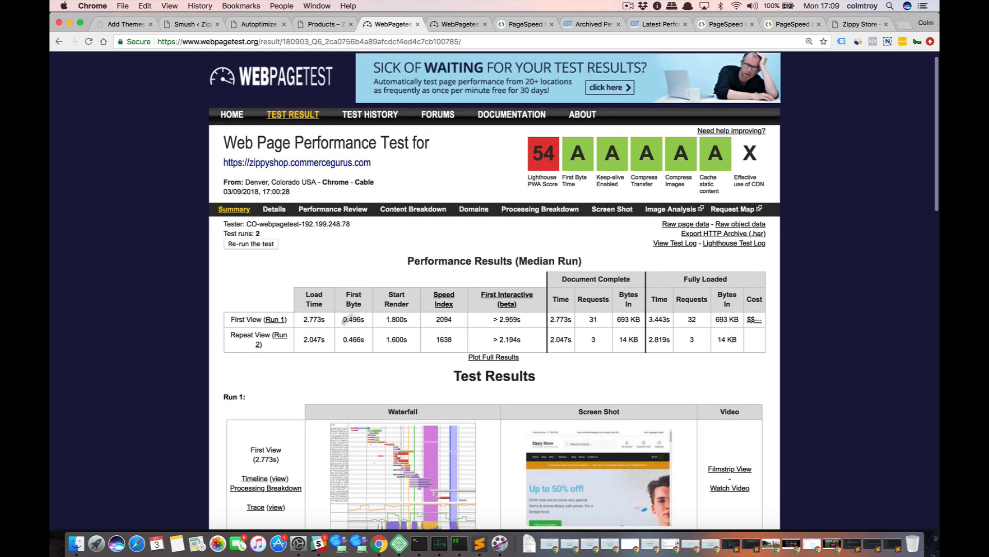
pyautogui.rightClick(539, 156)
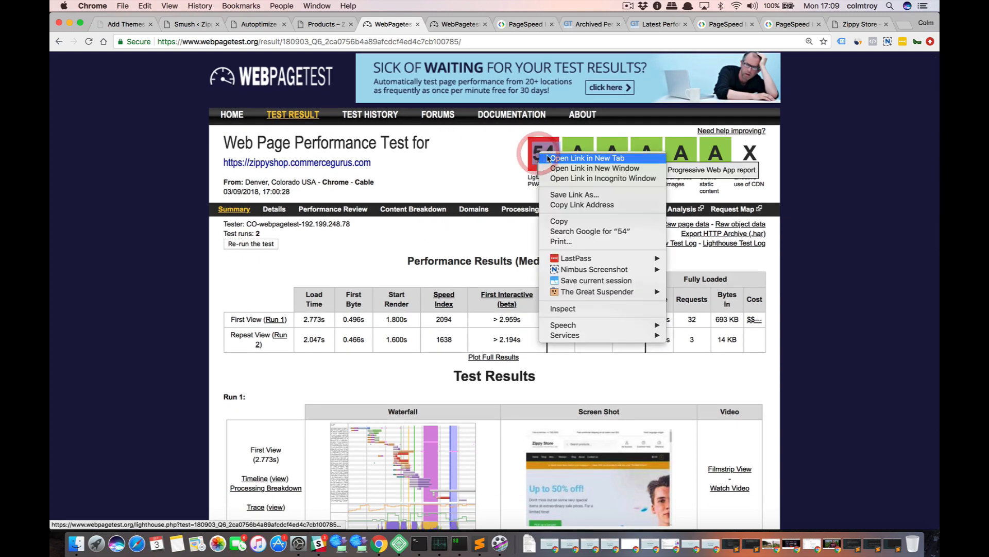
pyautogui.click(549, 150)
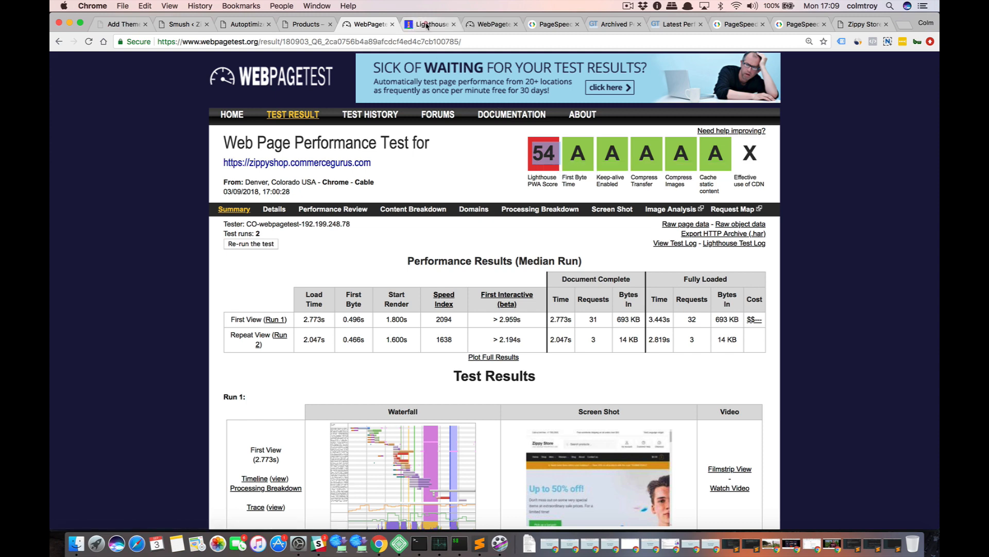
pyautogui.click(425, 25)
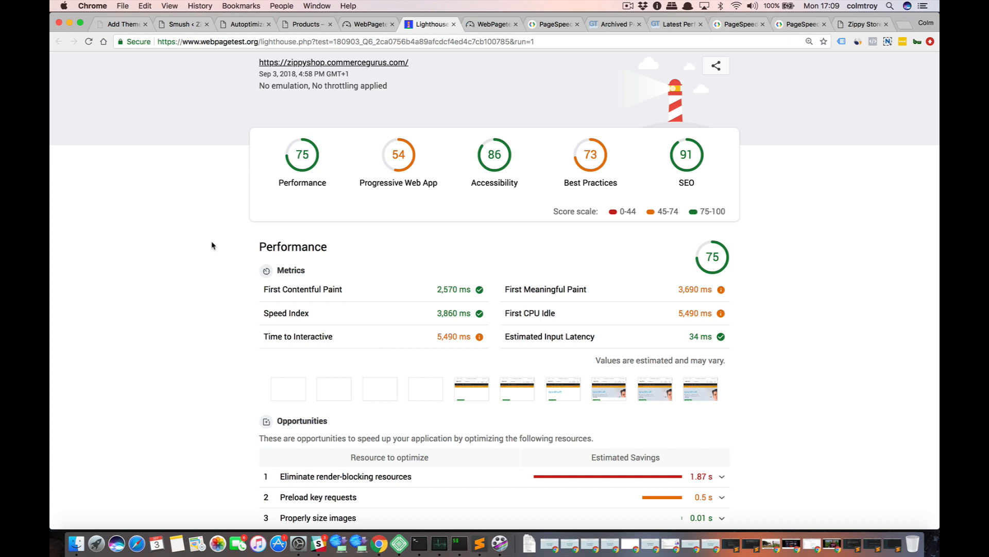
pyautogui.scroll(-1, 212, 245)
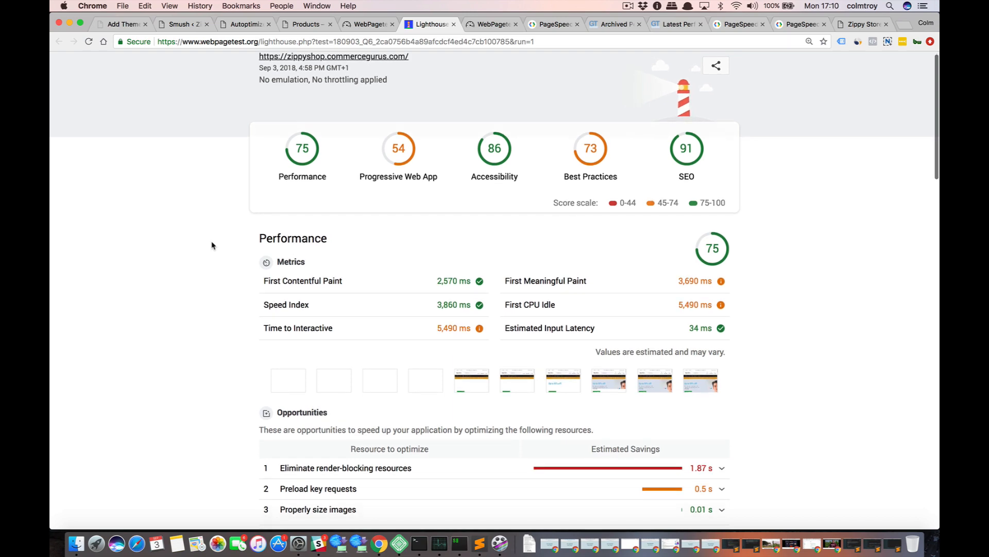
pyautogui.scroll(1, 212, 246)
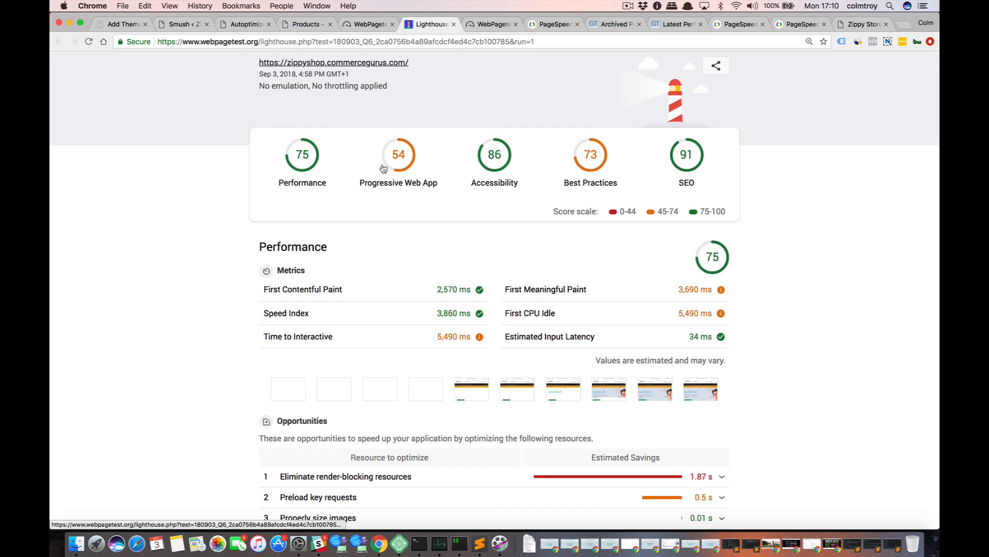
pyautogui.click(371, 24)
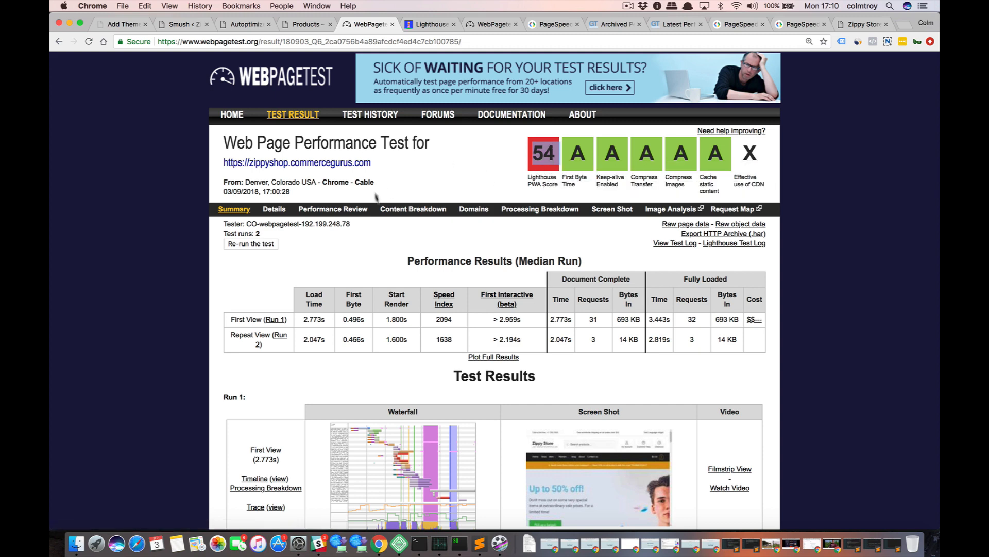
pyautogui.click(427, 27)
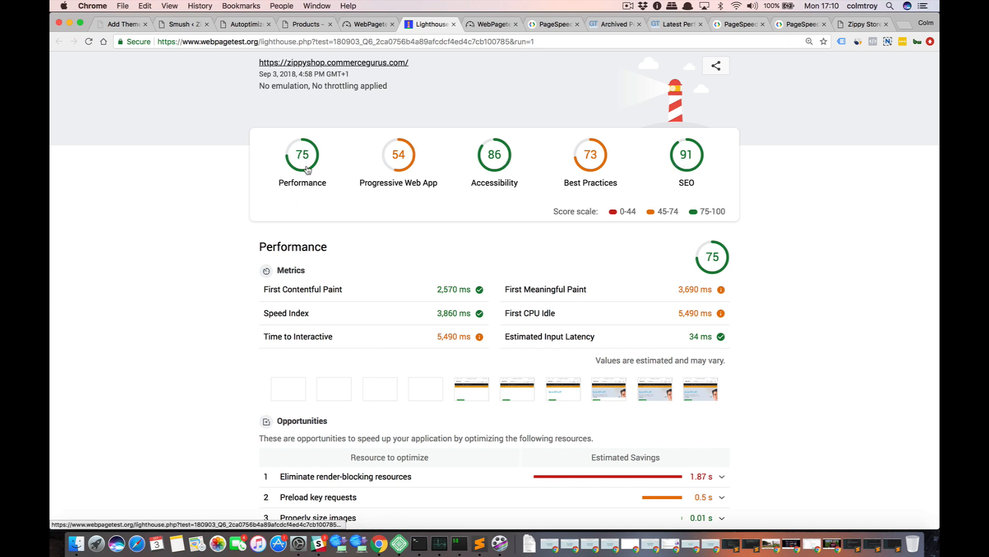
# Examine the Lighthouse report's performance metrics, focusing on First Contentful Paint and First Meaningful Paint.
pyautogui.scroll(-5, 238, 214)
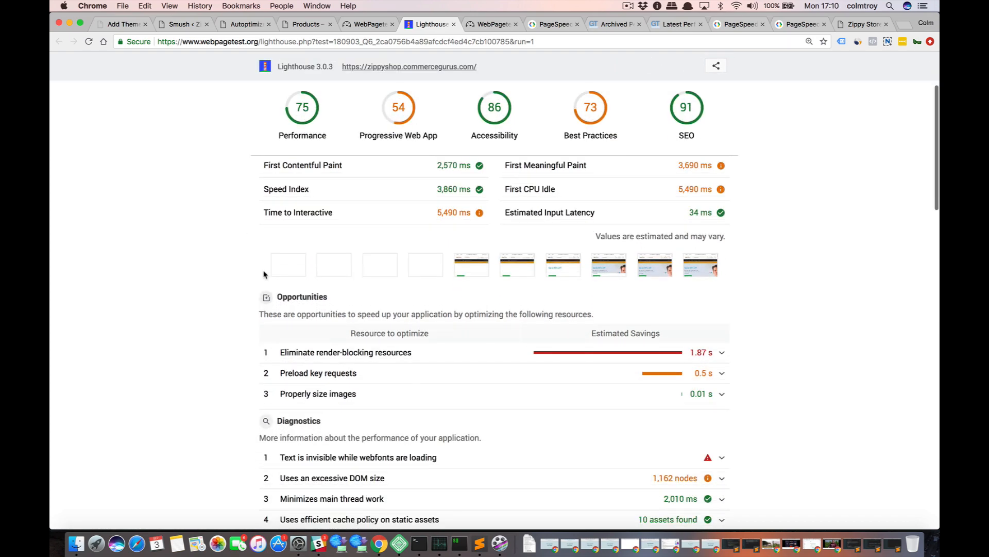
pyautogui.scroll(2, 263, 274)
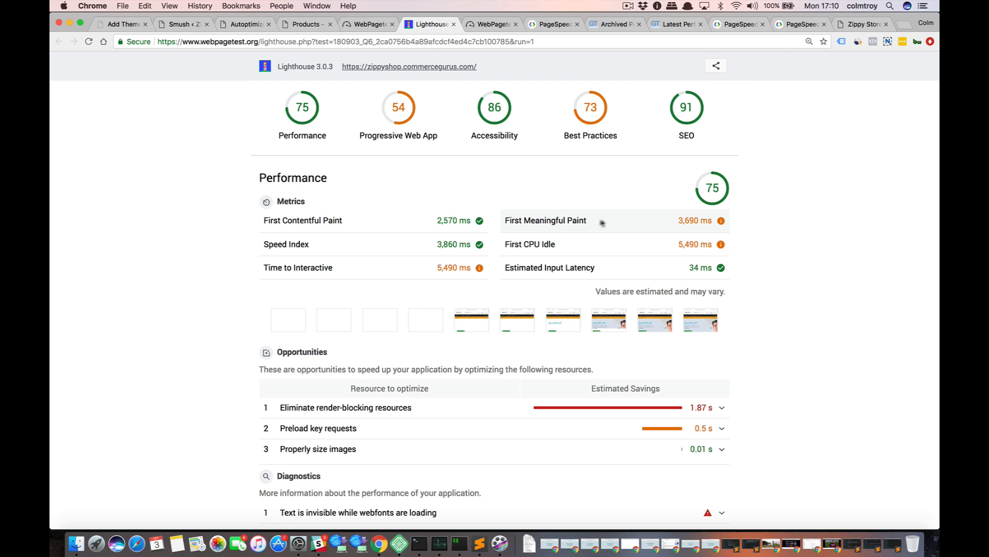
pyautogui.moveTo(562, 218)
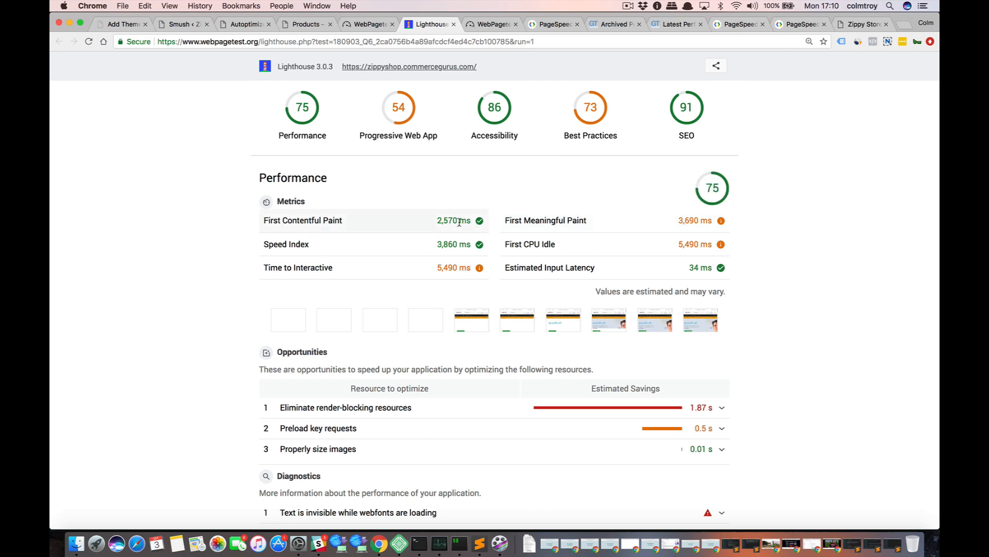
pyautogui.moveTo(596, 232)
pyautogui.moveTo(721, 222)
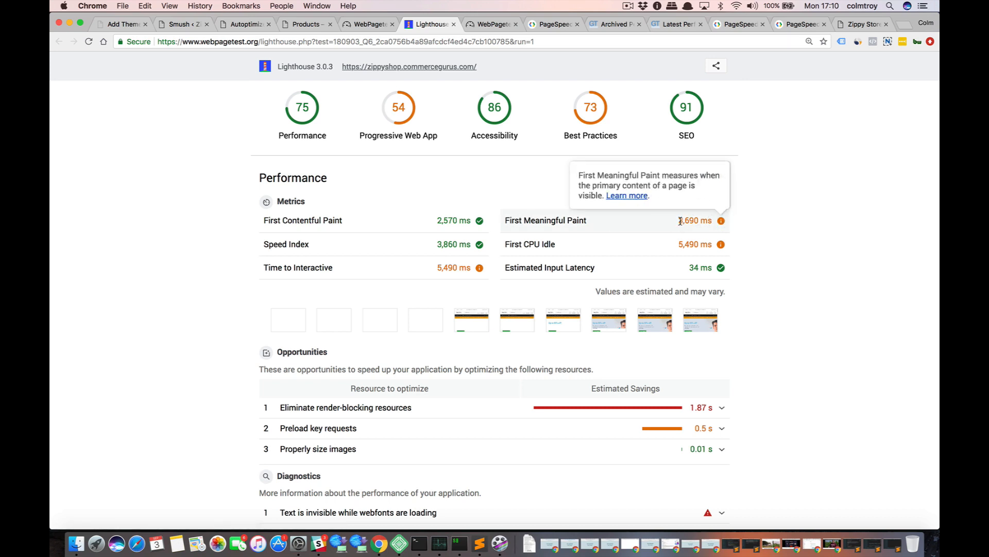
pyautogui.moveTo(679, 221); pyautogui.dragTo(684, 221)
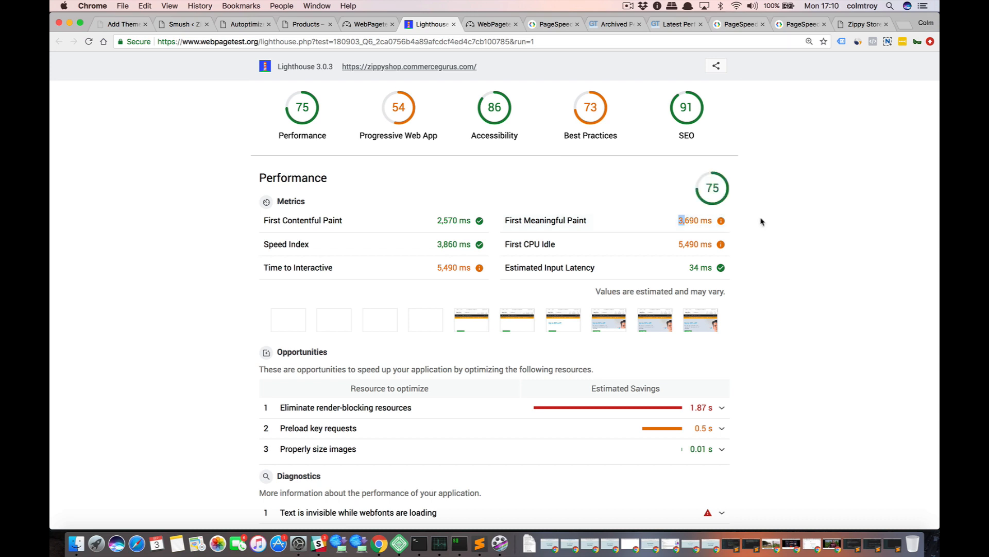
pyautogui.moveTo(619, 213)
# Open the details of the 17:00:28 WebPageTest result and compare its RUM First Paint with the Lighthouse paint metrics.
pyautogui.click(369, 25)
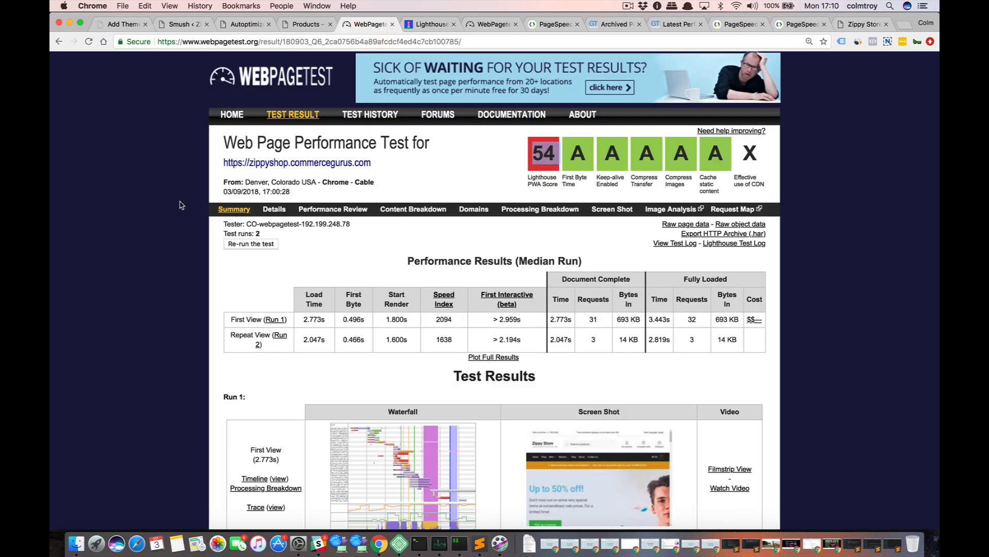
pyautogui.click(274, 208)
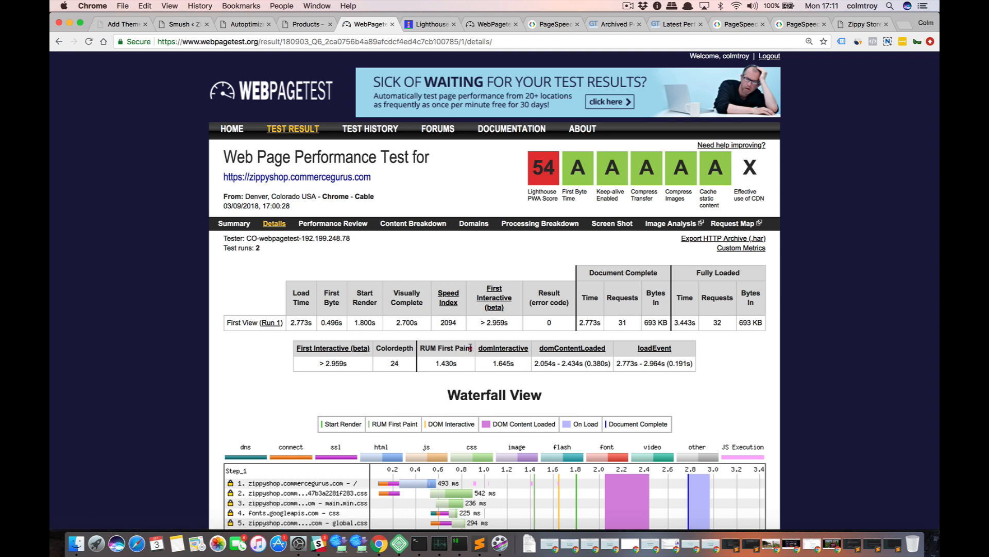
pyautogui.moveTo(470, 347); pyautogui.dragTo(425, 350)
pyautogui.click(417, 27)
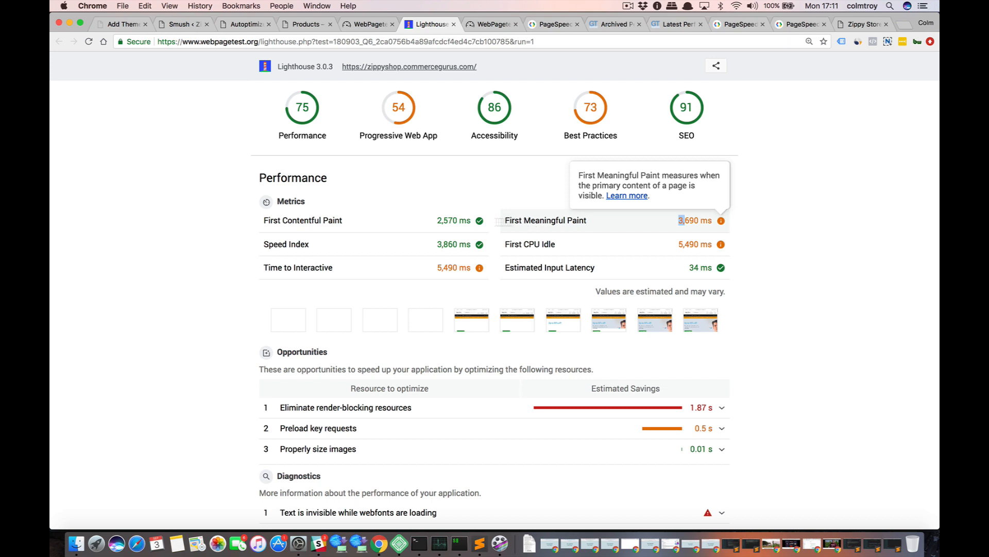
pyautogui.moveTo(451, 230)
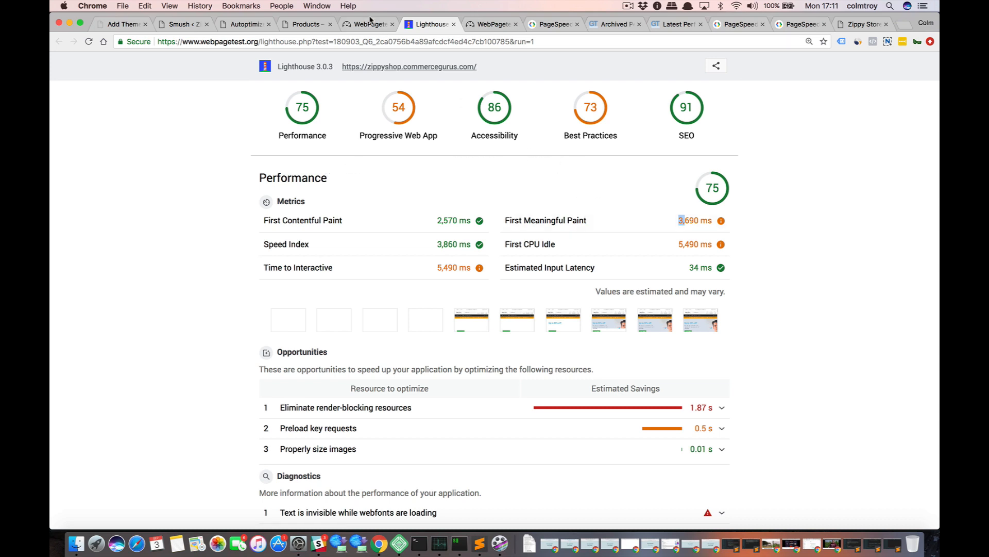
pyautogui.moveTo(664, 219)
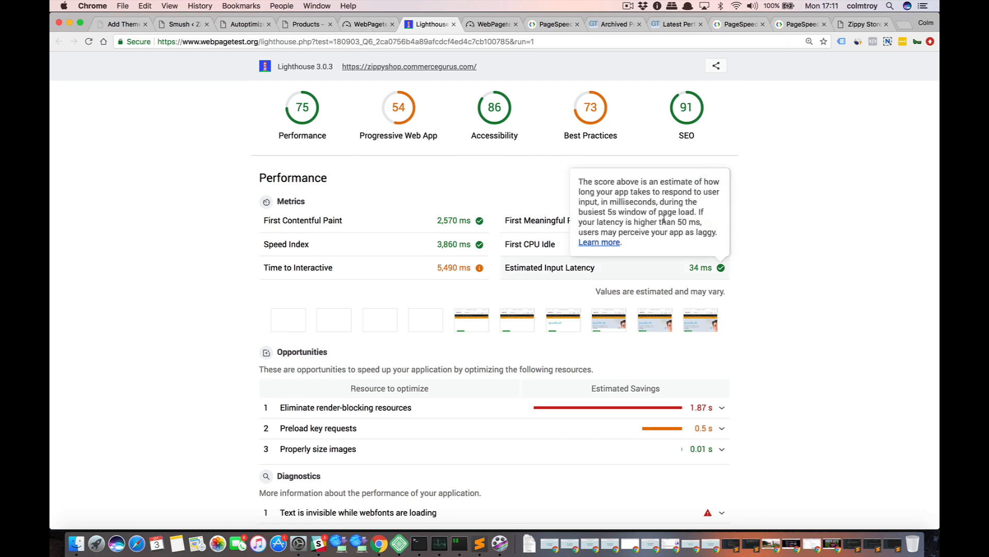
pyautogui.click(361, 24)
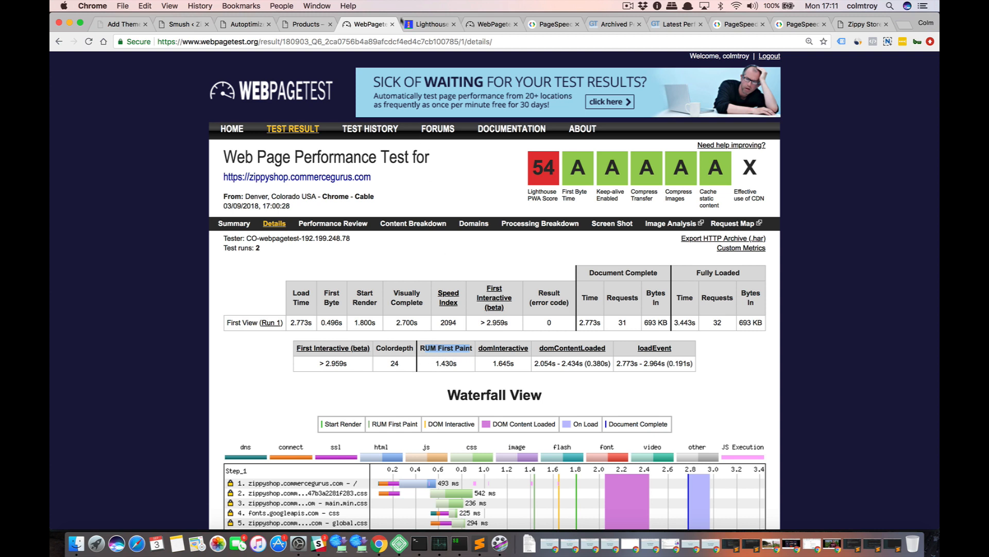
# Check the re-run WebPageTest result and highlight the Time to Interactive metric and its value in the Lighthouse report.
pyautogui.click(479, 26)
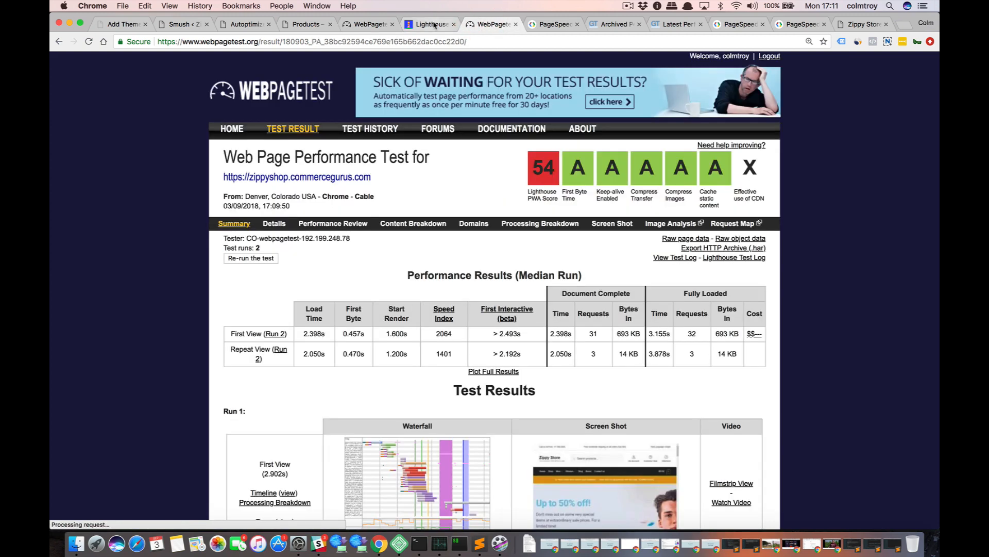
pyautogui.click(433, 25)
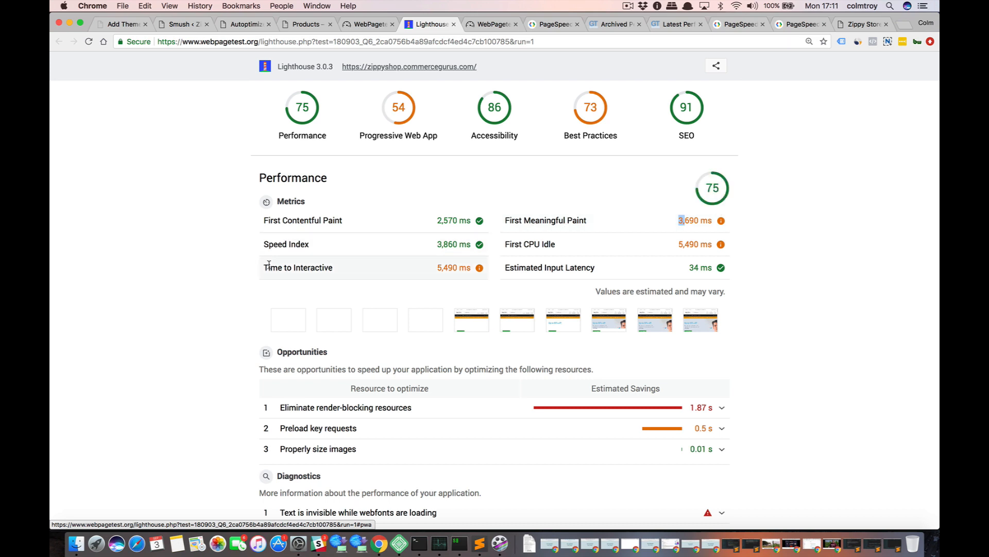
pyautogui.moveTo(289, 270); pyautogui.dragTo(320, 267)
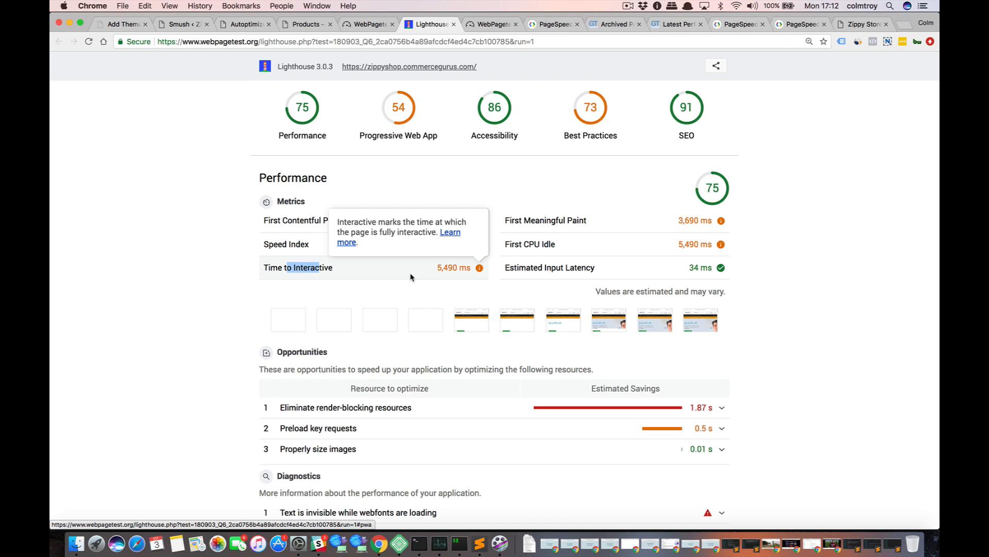
pyautogui.click(237, 297)
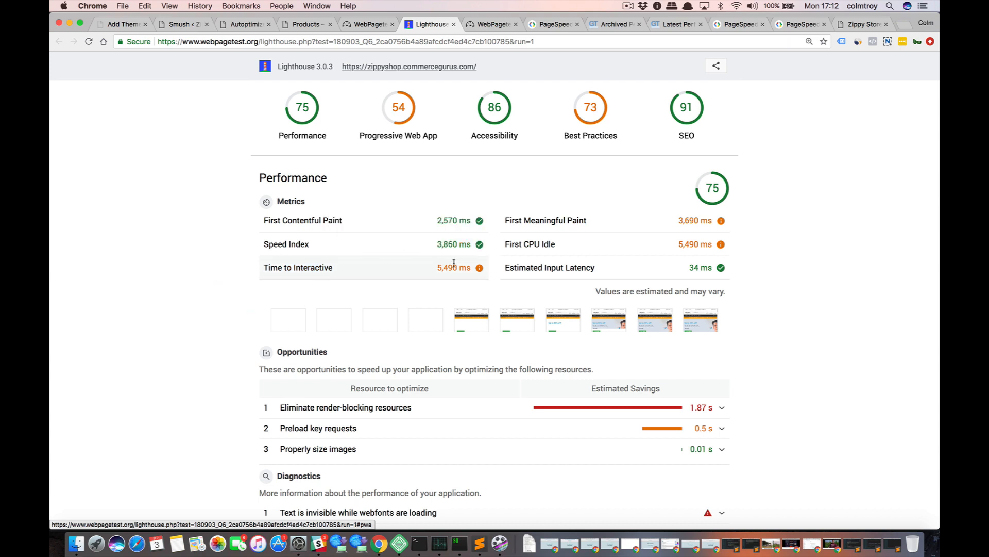
pyautogui.moveTo(472, 266); pyautogui.dragTo(436, 268)
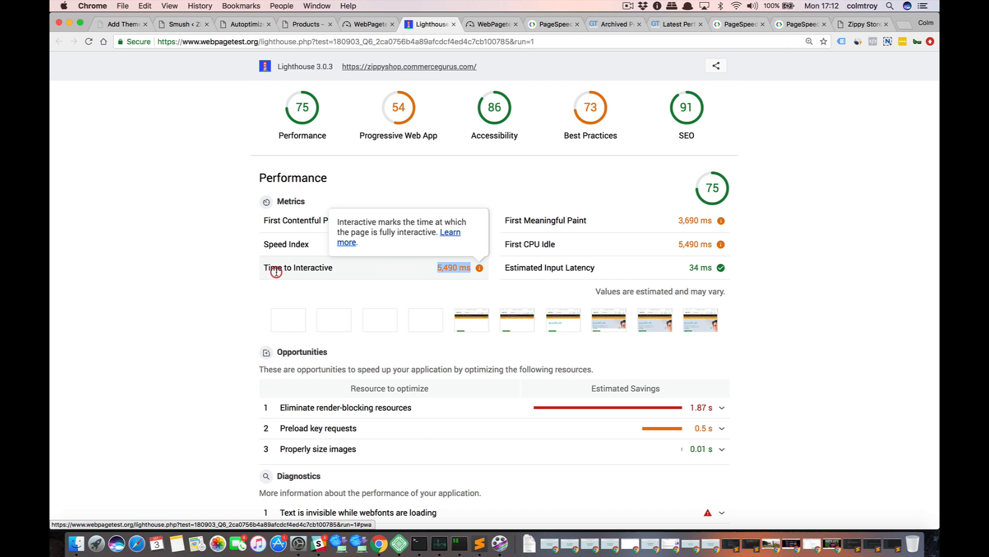
# Examine the Time to Interactive and First Contentful Paint metrics in the Lighthouse report.
pyautogui.moveTo(277, 269); pyautogui.dragTo(298, 269)
pyautogui.click(330, 268)
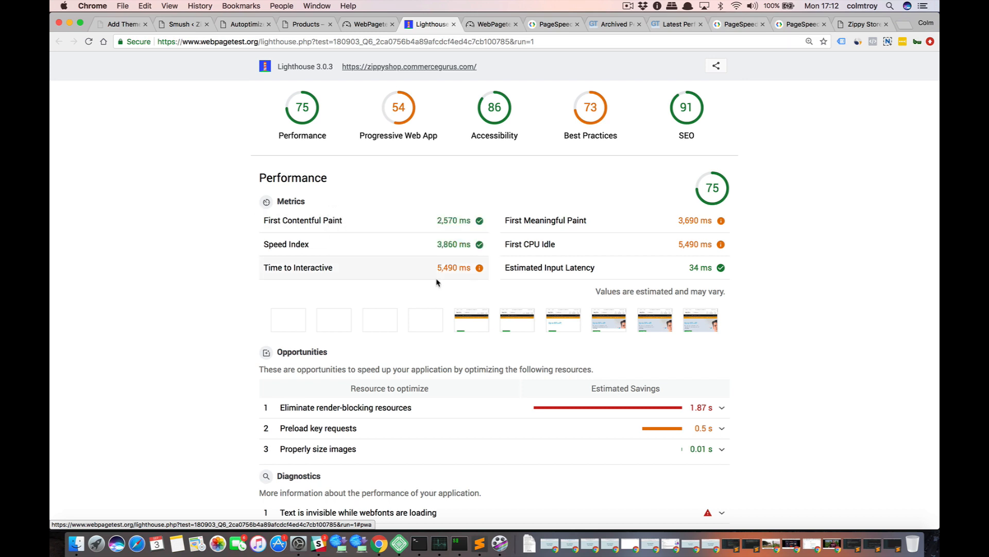
pyautogui.moveTo(438, 277)
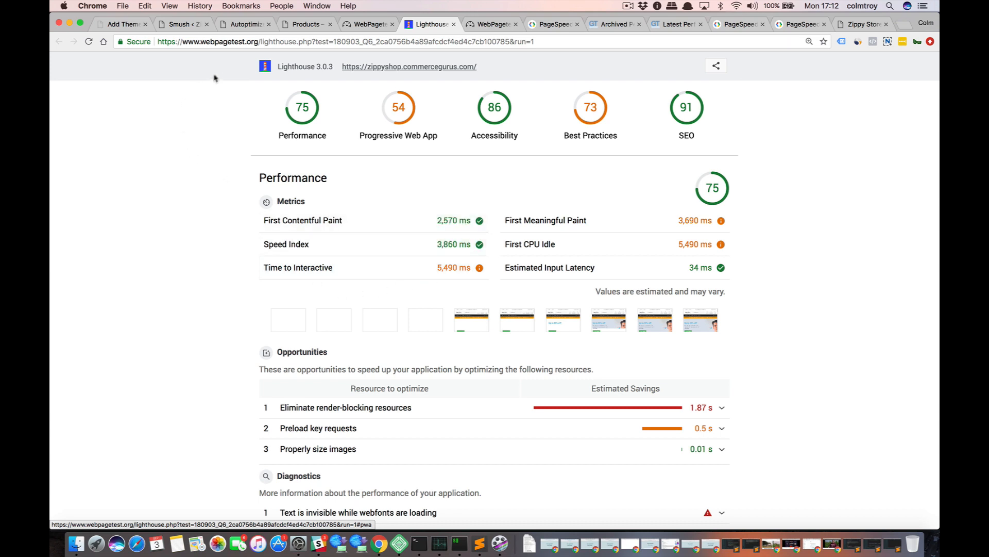
pyautogui.click(240, 44)
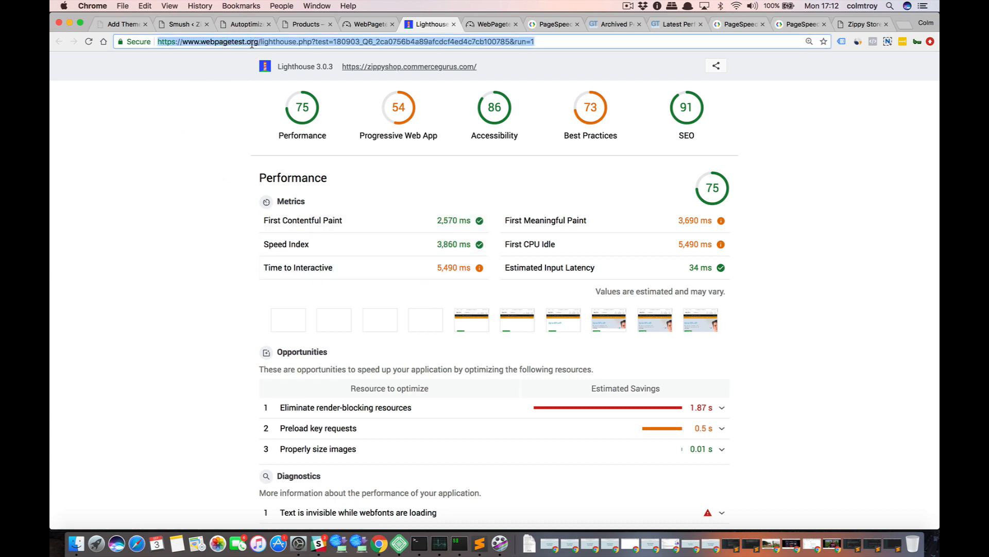
pyautogui.click(254, 45)
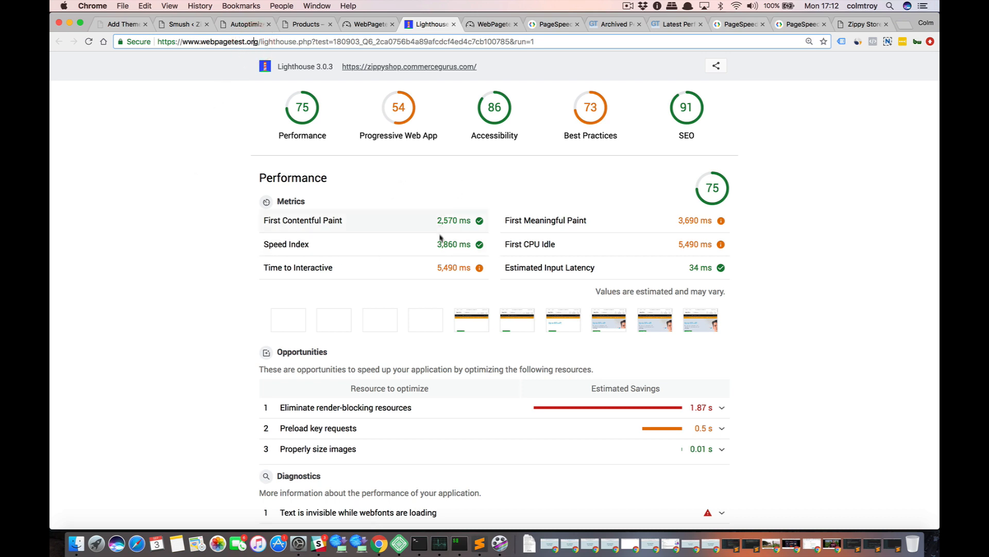
pyautogui.moveTo(439, 253)
pyautogui.moveTo(312, 222)
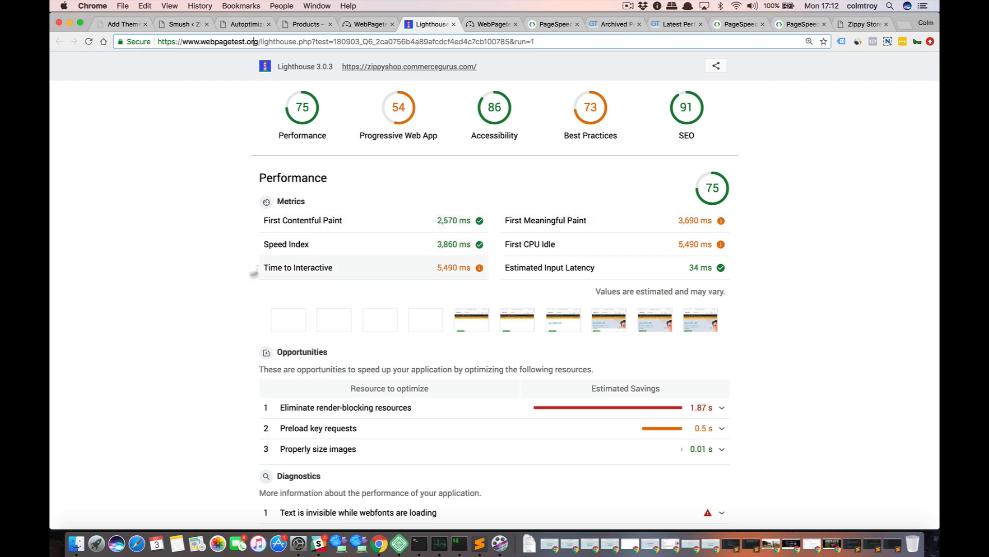
# Look through the Lighthouse report's performance section and inspect the resources listed under Eliminate render-blocking resources.
pyautogui.scroll(-3, 232, 280)
pyautogui.scroll(-3, 232, 280)
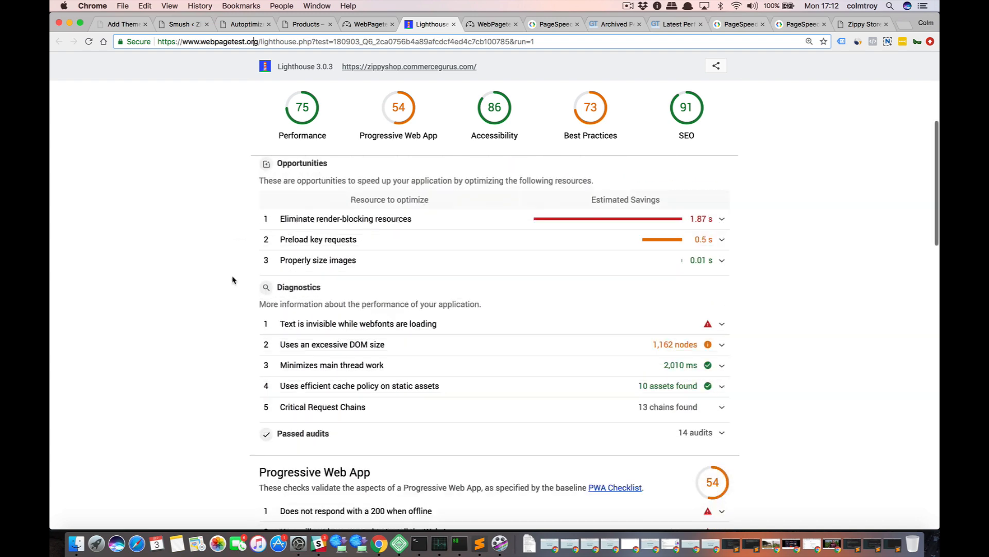
pyautogui.scroll(2, 231, 280)
pyautogui.scroll(5, 232, 279)
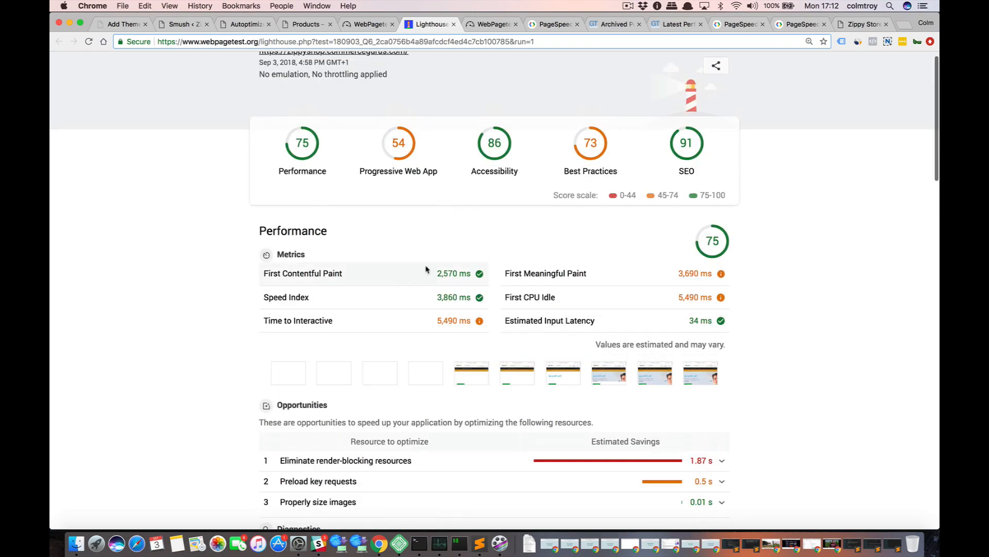
pyautogui.scroll(-1, 158, 284)
pyautogui.scroll(-5, 158, 285)
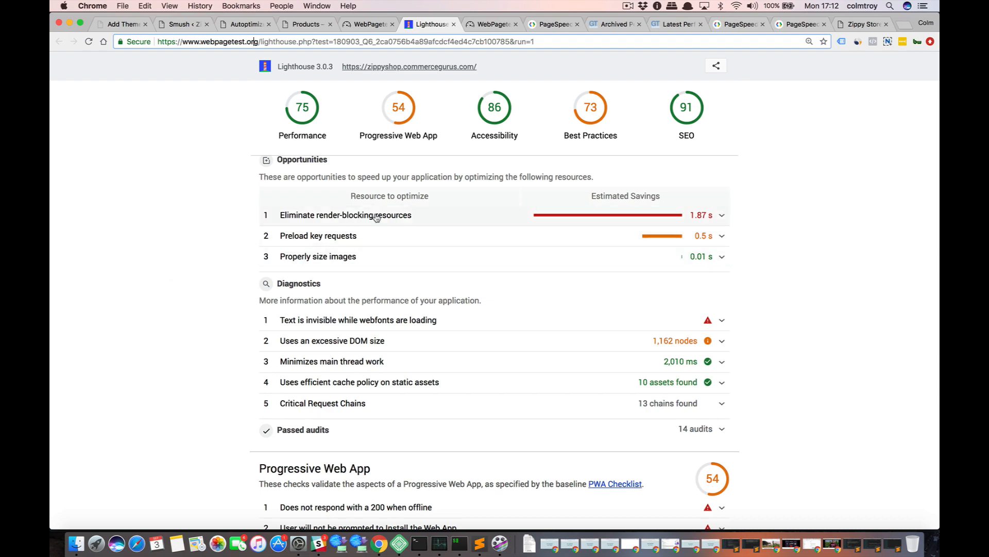
pyautogui.click(374, 216)
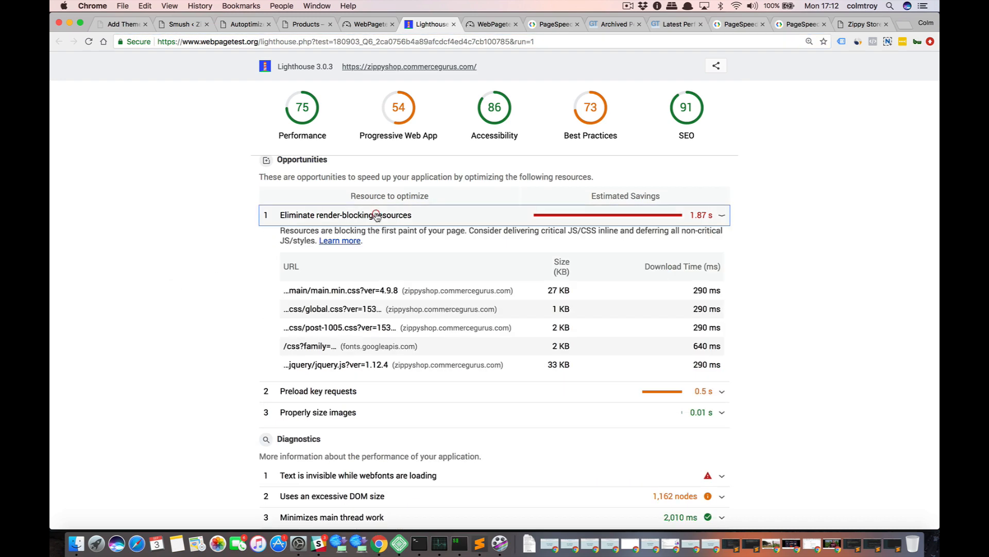
pyautogui.click(497, 216)
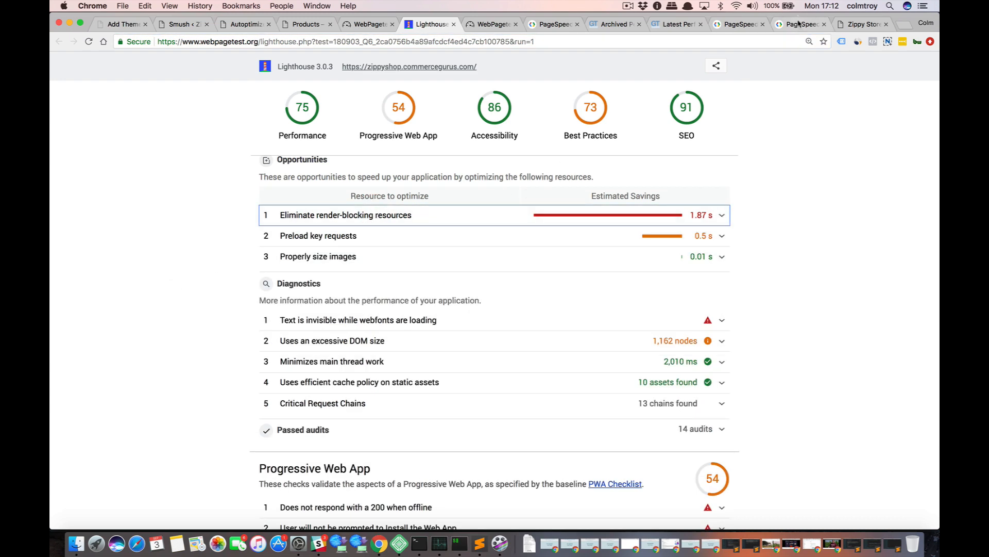
# Place the PageSpeed Insights tab beside the Lighthouse report and compare the render-blocking resources listed in both.
pyautogui.moveTo(801, 25); pyautogui.dragTo(486, 33)
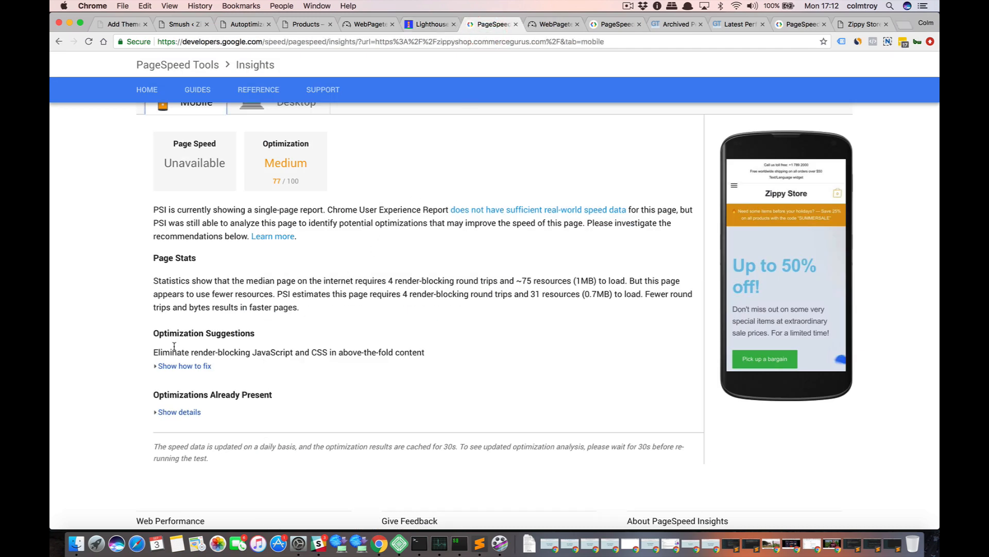
pyautogui.click(172, 364)
pyautogui.scroll(-1, 173, 361)
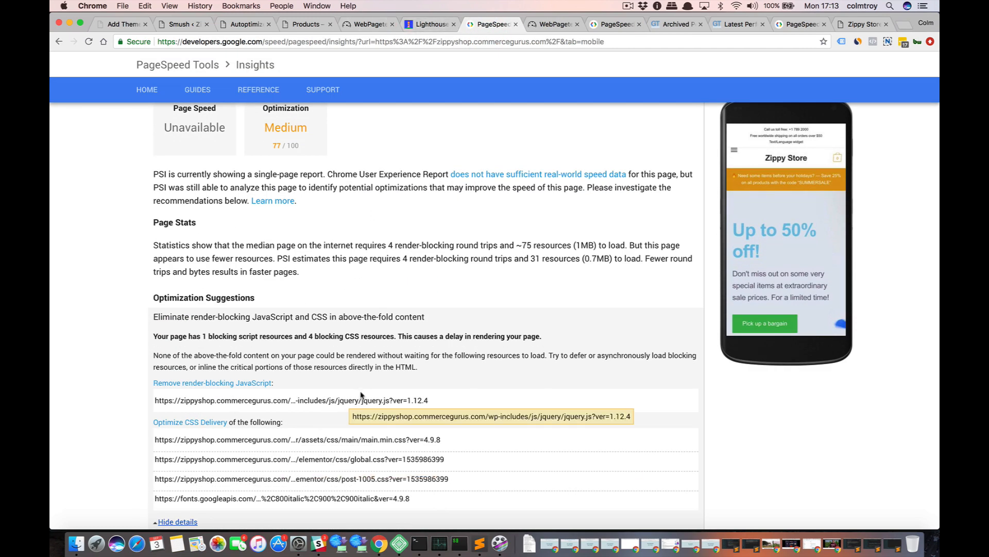
pyautogui.click(428, 24)
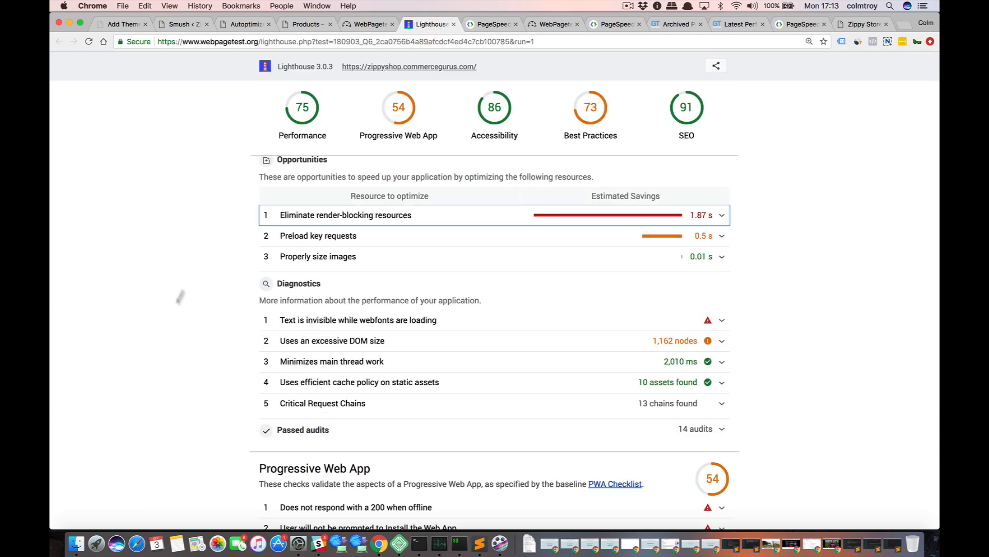
pyautogui.click(721, 215)
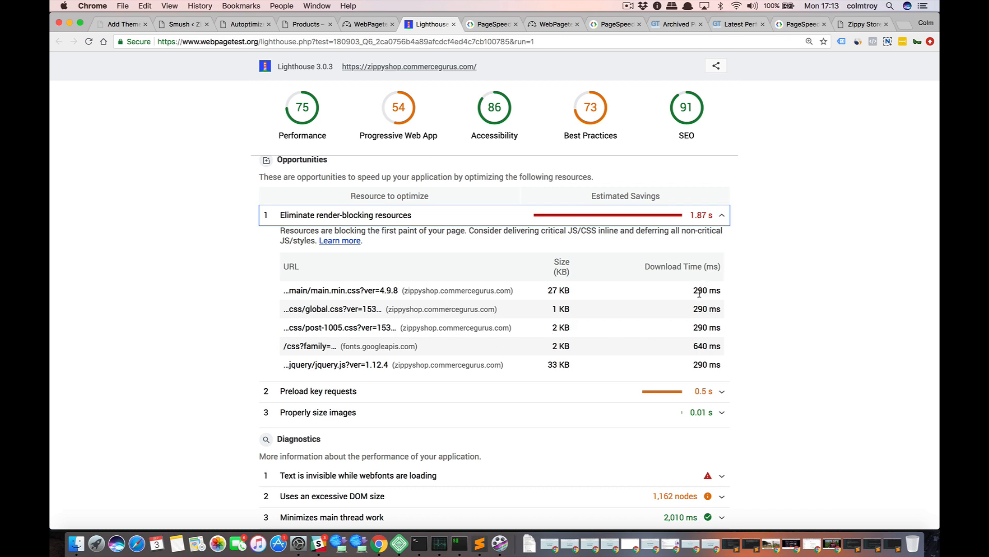
pyautogui.click(721, 219)
# Inspect the details of the Preload key requests and Properly size images opportunities, collapsing each one again.
pyautogui.click(720, 238)
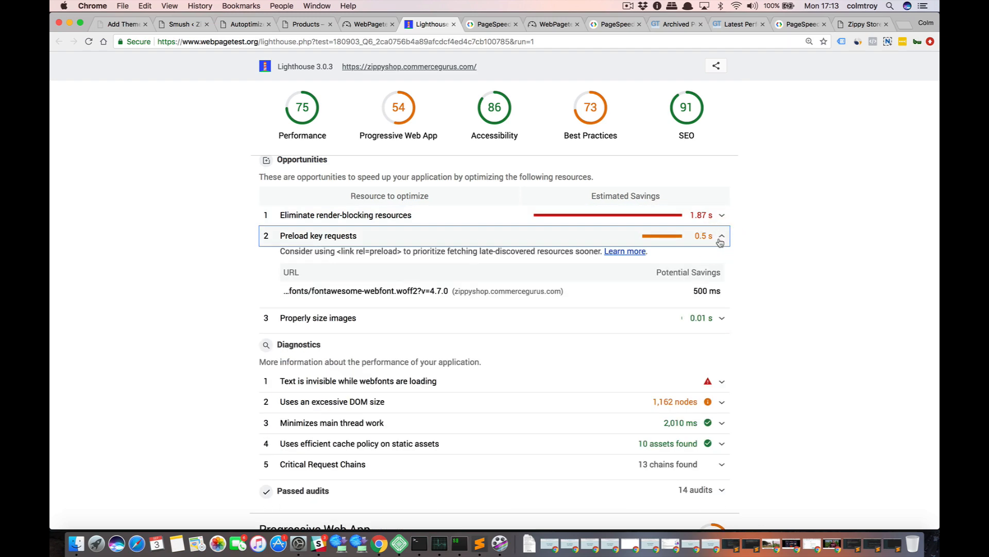
pyautogui.click(720, 238)
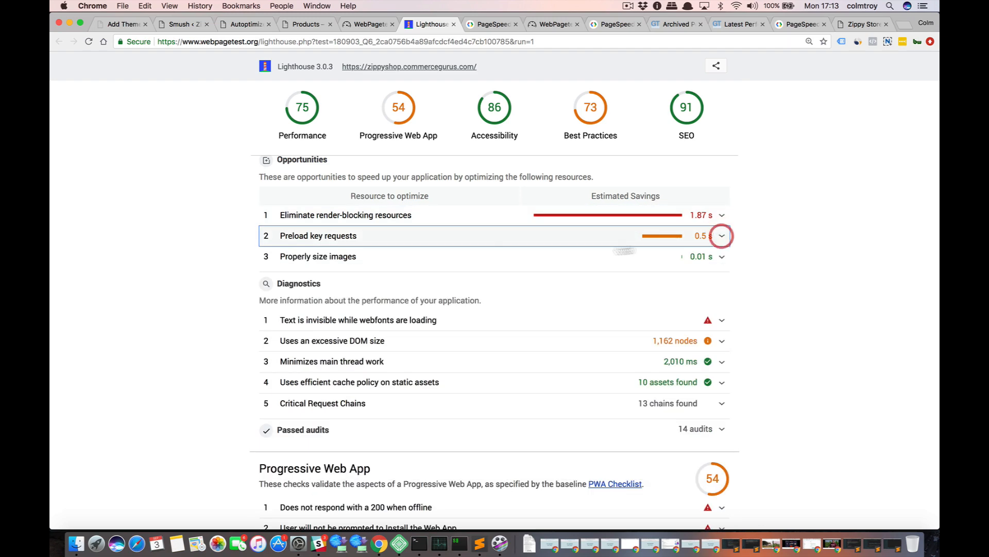
pyautogui.click(720, 258)
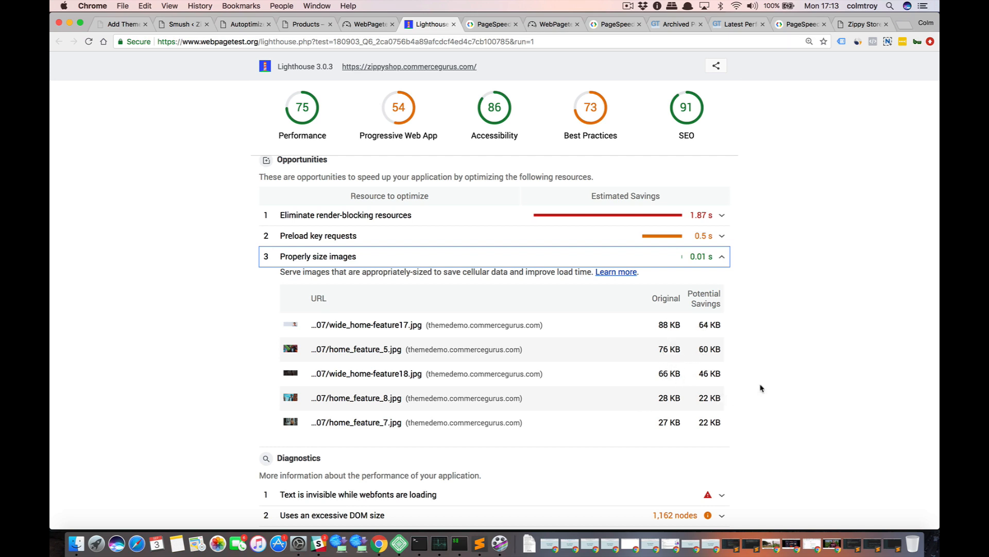
pyautogui.click(722, 256)
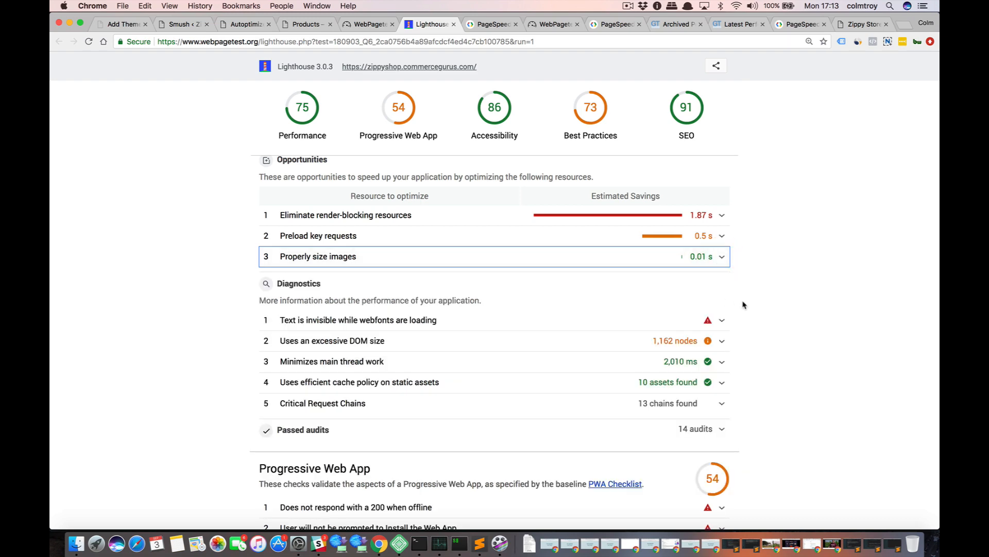
# Inspect the details of the Uses an excessive DOM size diagnostic and collapse it again.
pyautogui.scroll(-4, 744, 305)
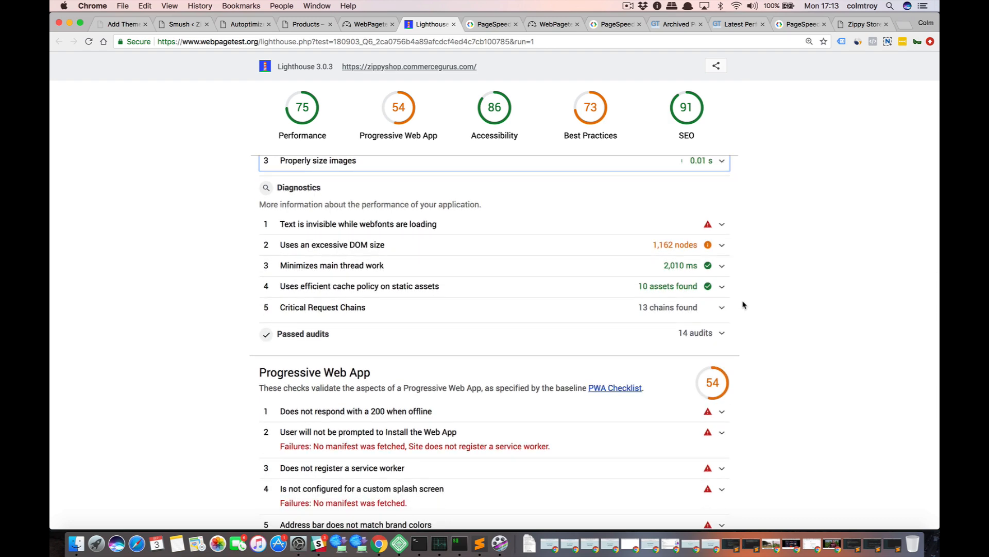
pyautogui.scroll(1, 731, 305)
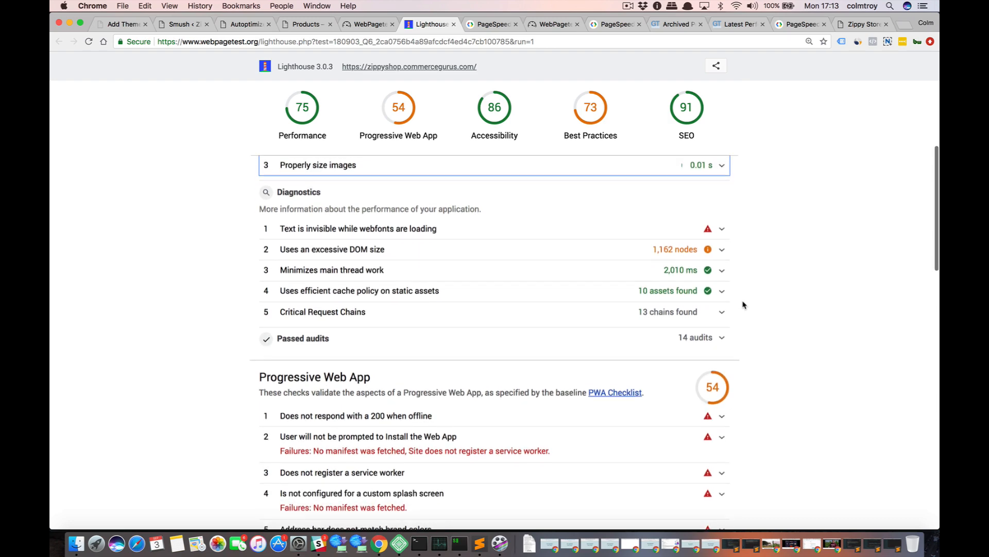
pyautogui.click(526, 256)
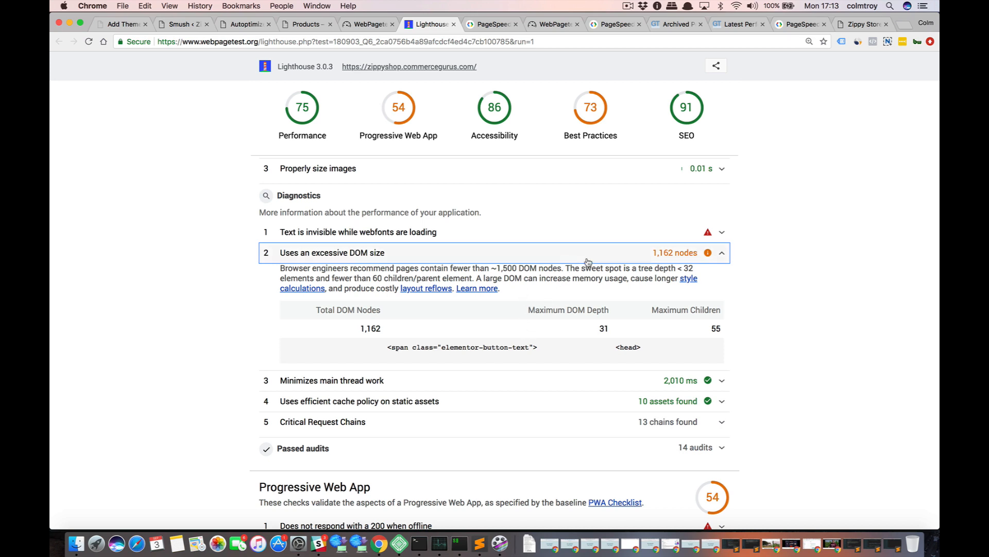
pyautogui.click(685, 255)
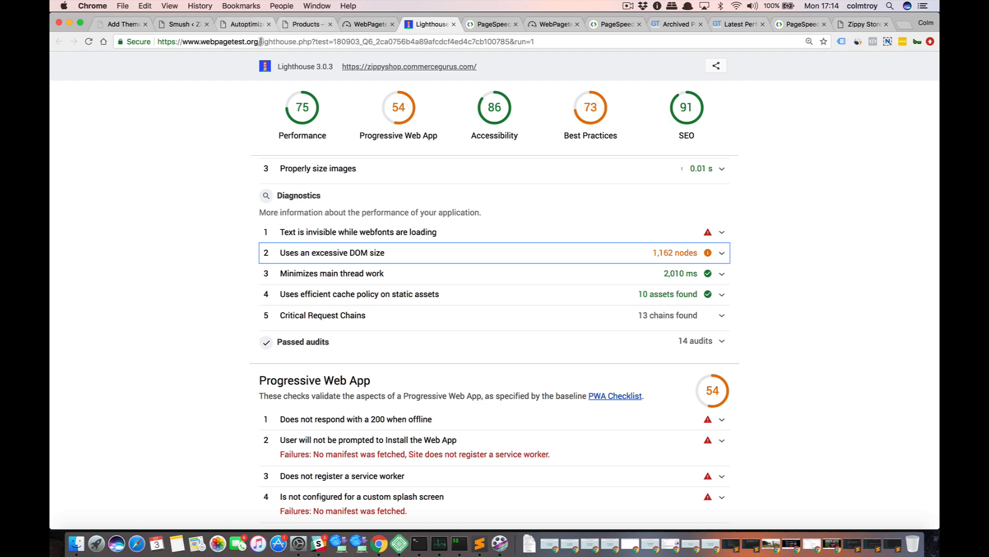
# Open the list of all pages in the store's WordPress admin and look through it.
pyautogui.click(182, 23)
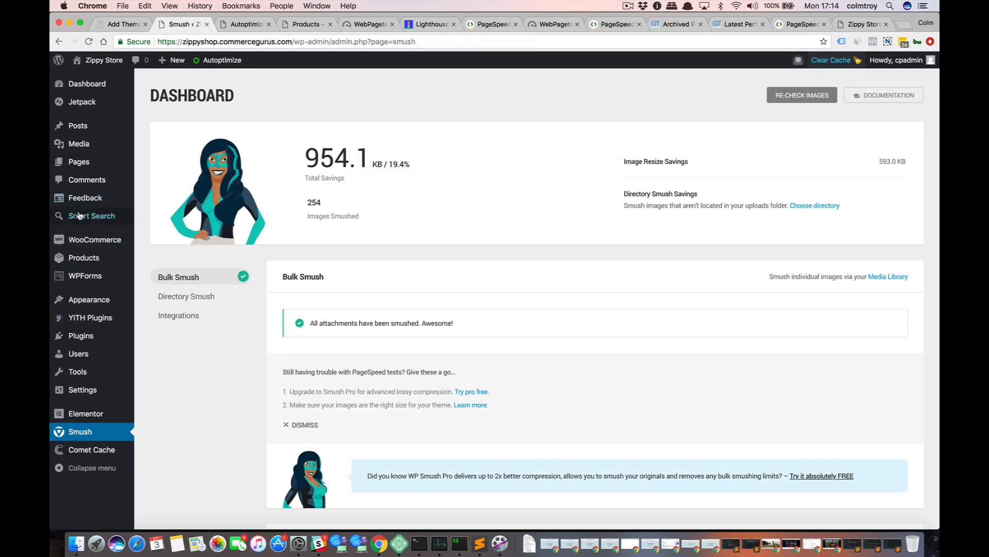
pyautogui.moveTo(77, 163)
pyautogui.click(155, 167)
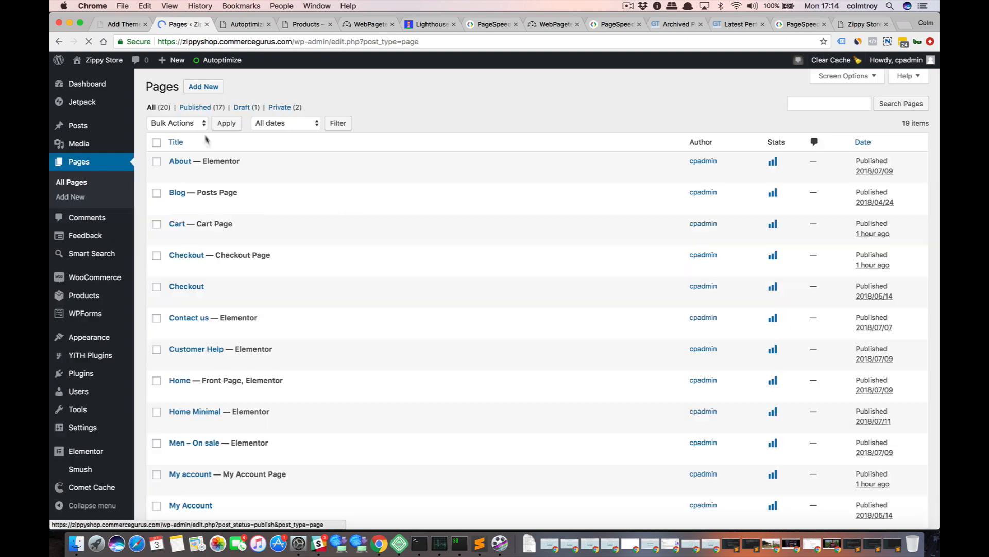
pyautogui.scroll(-5, 250, 332)
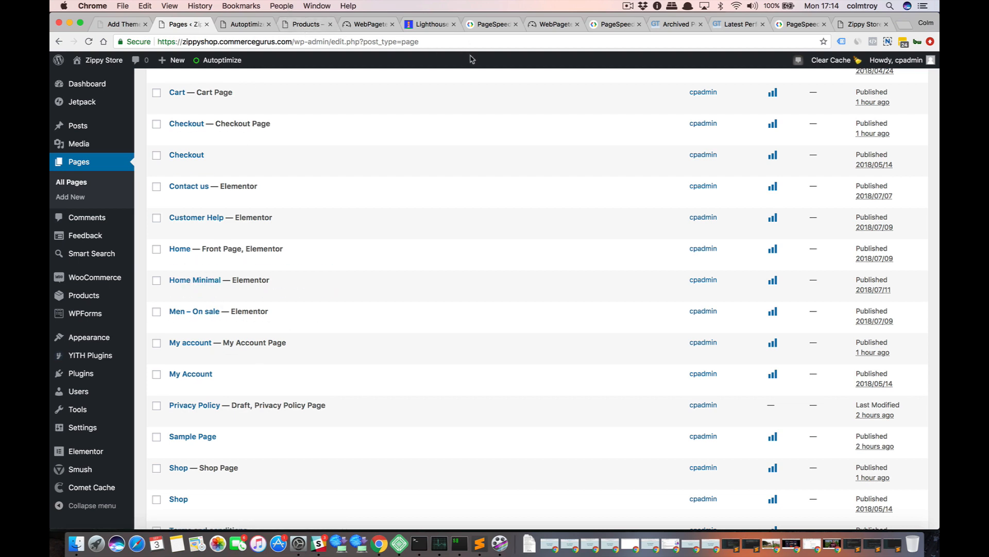
# Look over the Zippy Store home page's sections, from the brands area up to the hero banner and back down to Offer of the week.
pyautogui.click(853, 26)
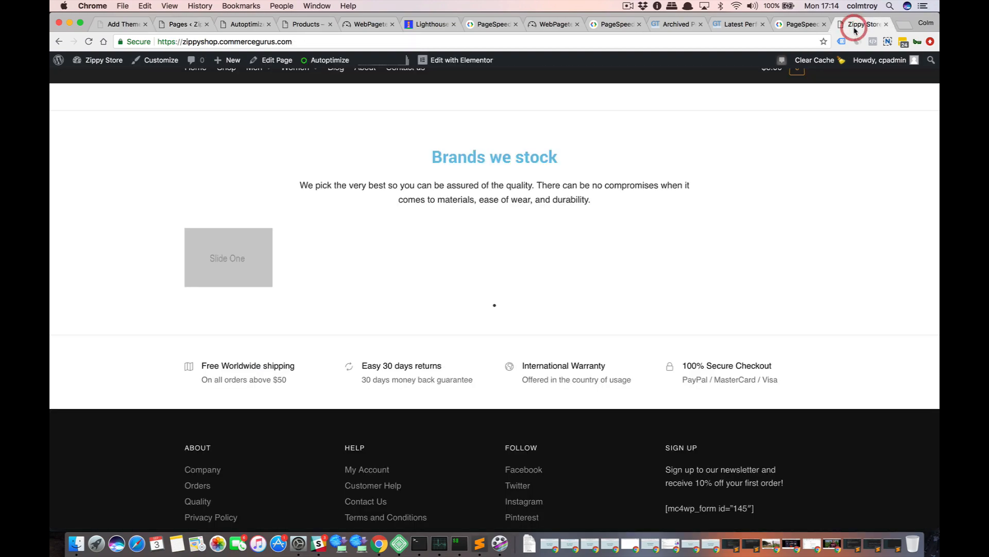
pyautogui.scroll(15, 784, 154)
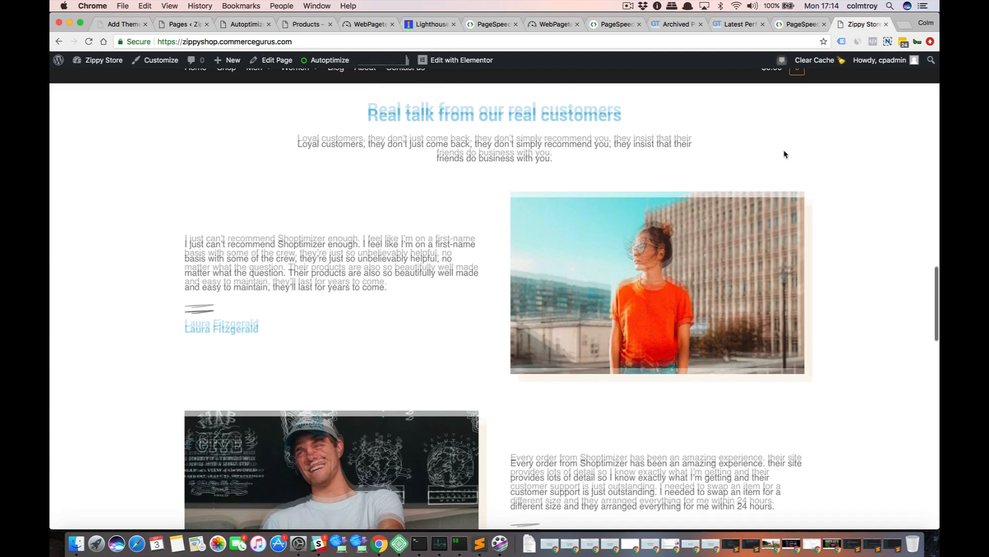
pyautogui.scroll(10, 785, 155)
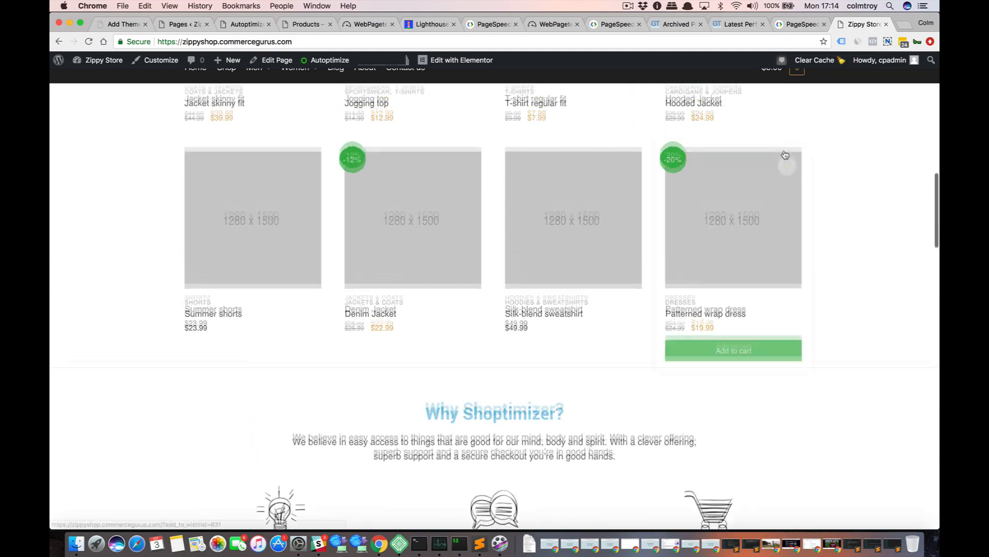
pyautogui.scroll(10, 784, 154)
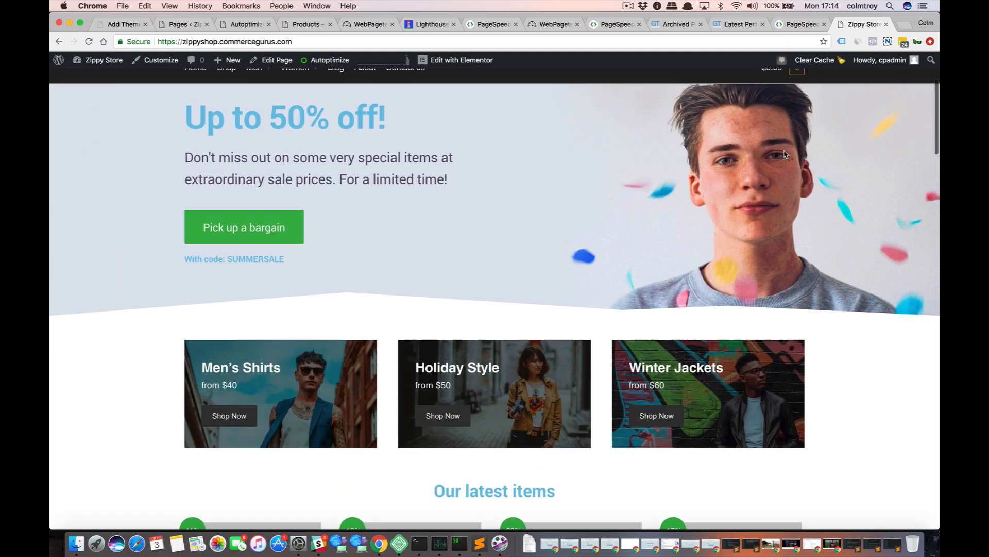
pyautogui.scroll(3, 784, 155)
pyautogui.scroll(-12, 784, 154)
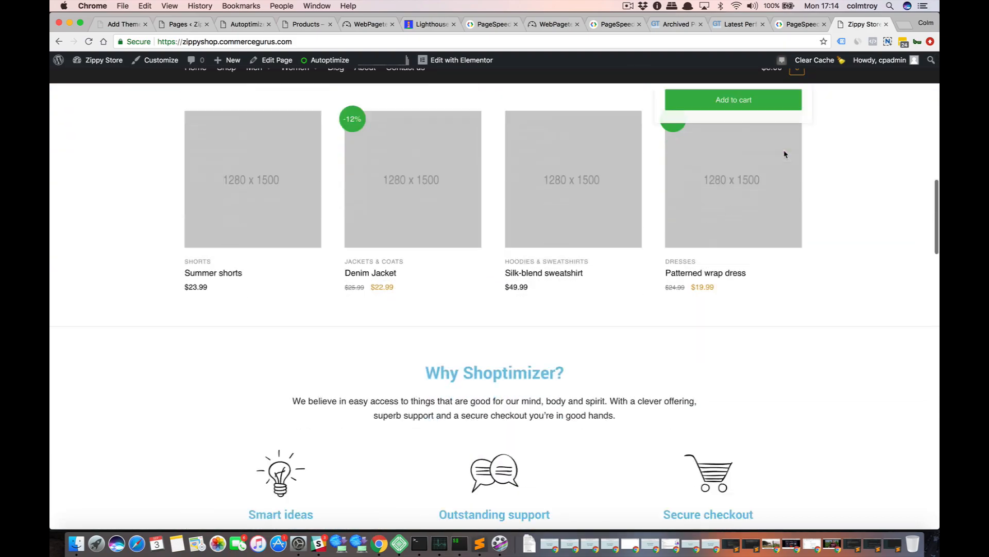
pyautogui.scroll(-12, 784, 155)
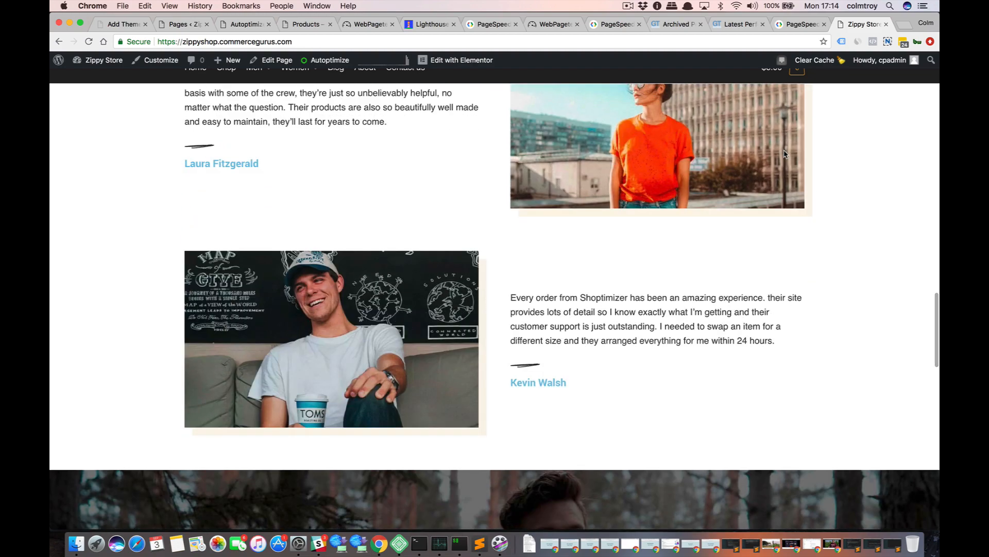
pyautogui.scroll(-4, 784, 155)
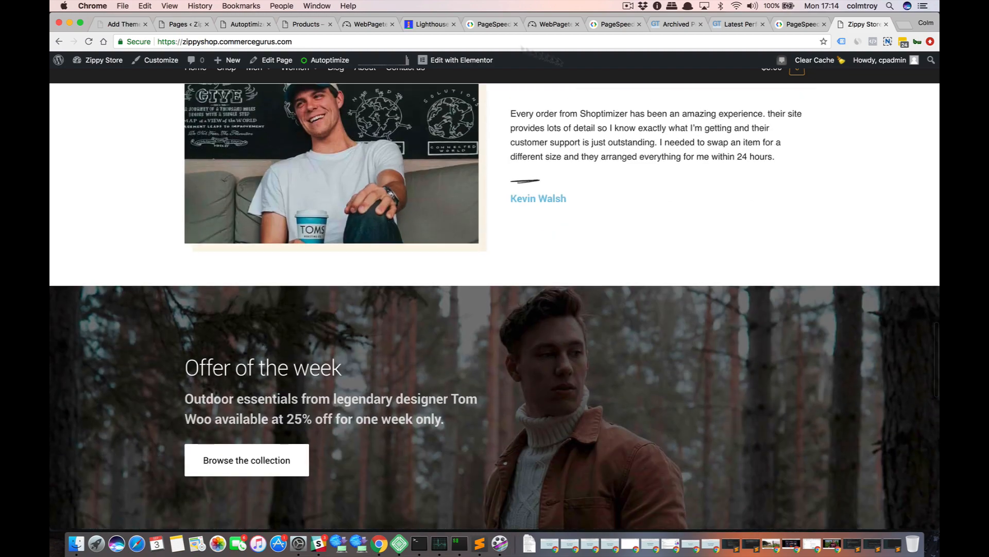
# Revisit the Lighthouse scores and the WebPageTest result details, then bring up the Autoptimize settings.
pyautogui.click(415, 24)
pyautogui.scroll(10, 225, 162)
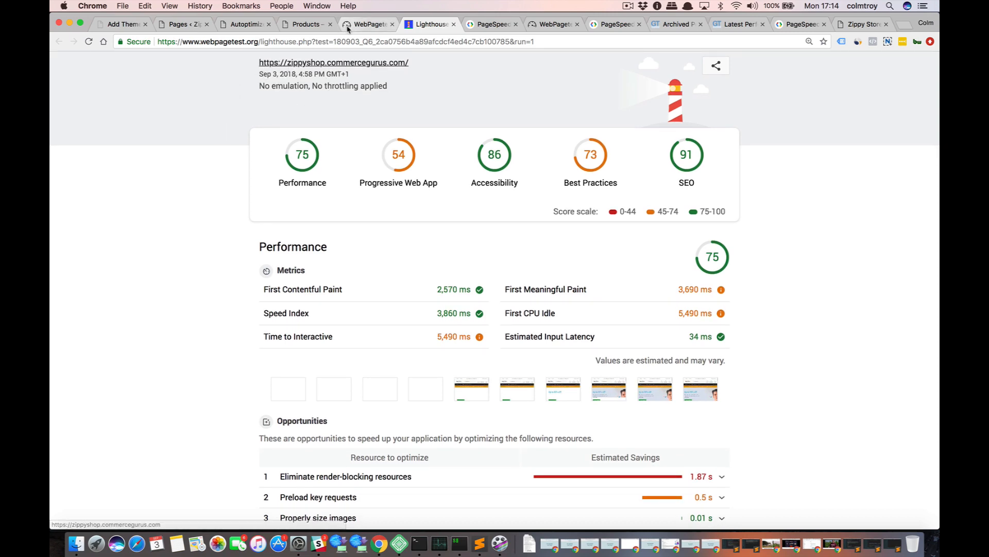
pyautogui.click(363, 24)
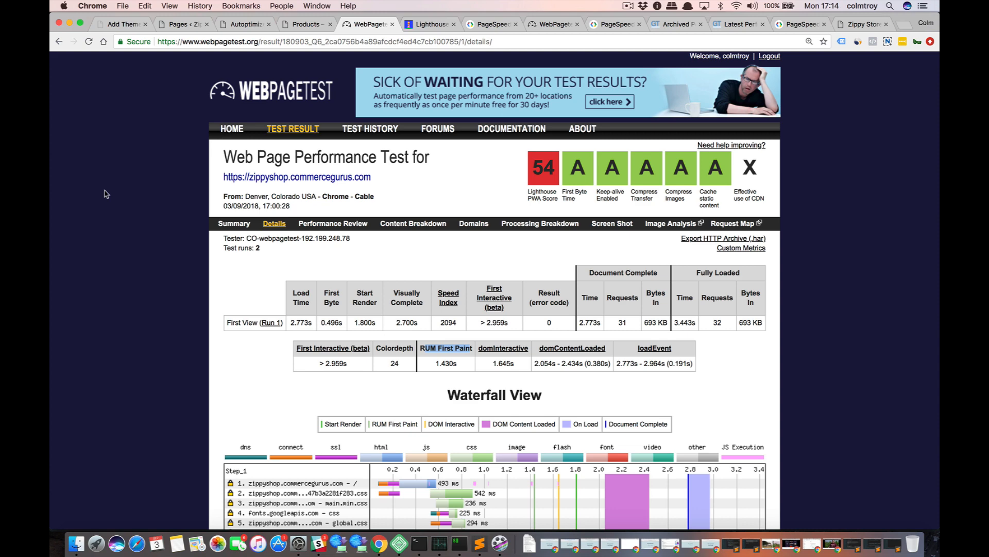
pyautogui.click(237, 26)
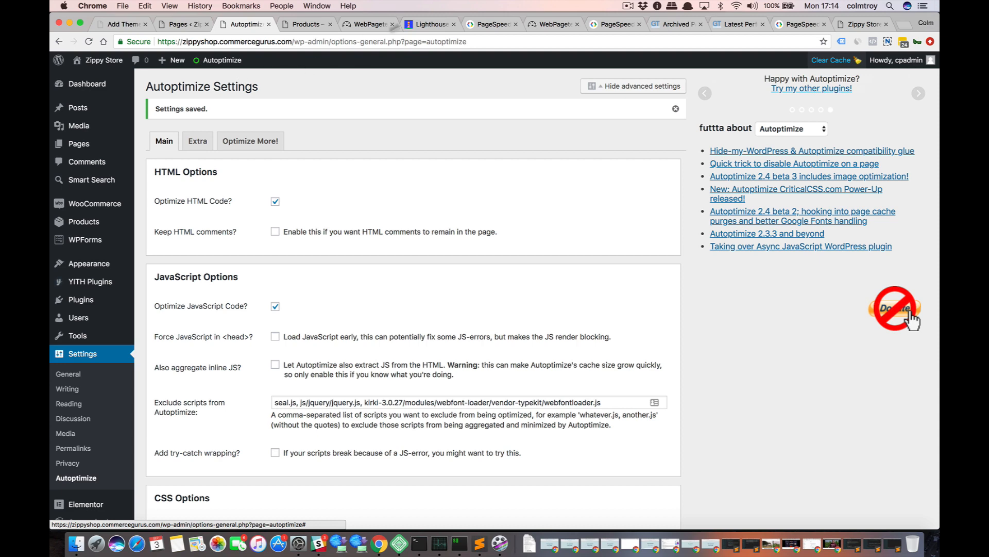
# Open the details of the newest zippyshop.commercegurus.com test from the WebPageTest test history.
pyautogui.click(427, 24)
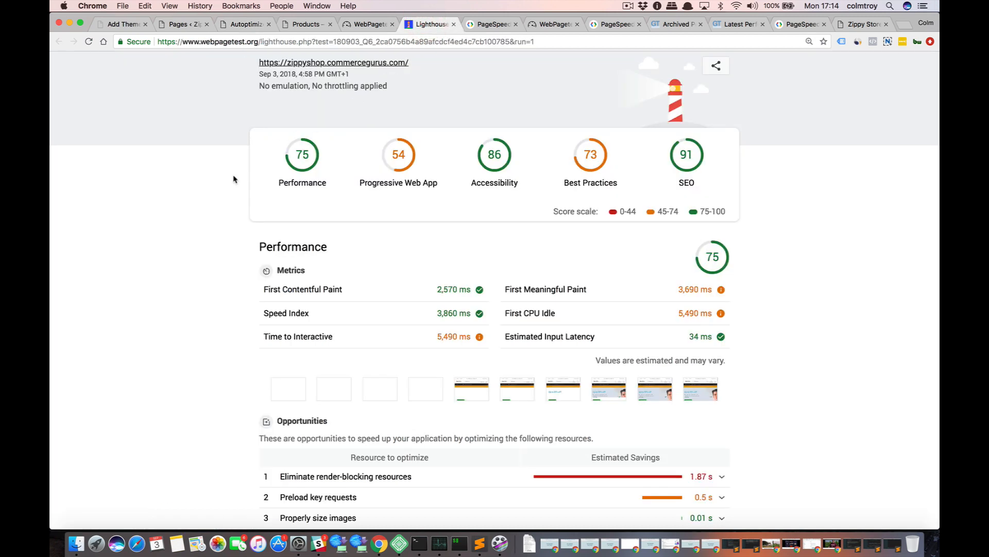
pyautogui.click(352, 27)
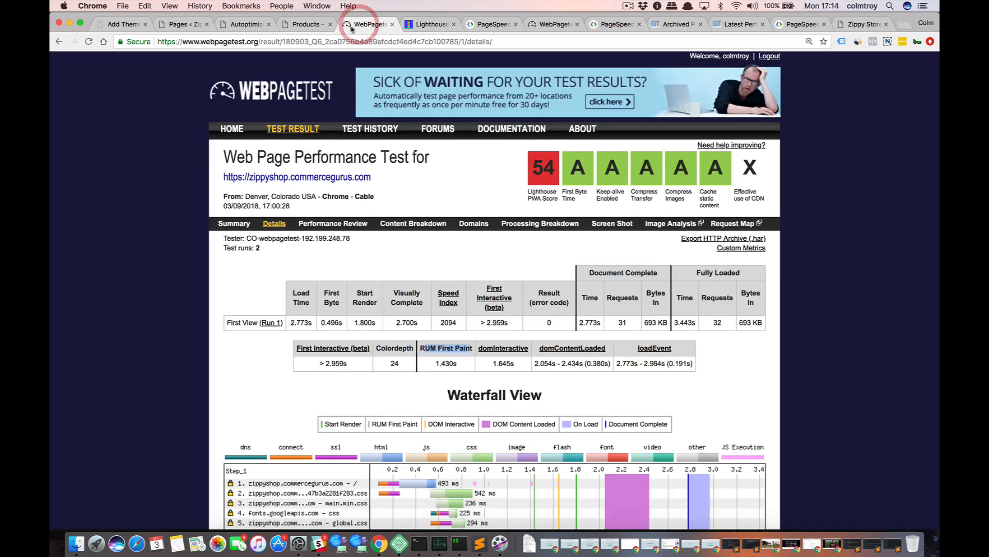
pyautogui.click(350, 131)
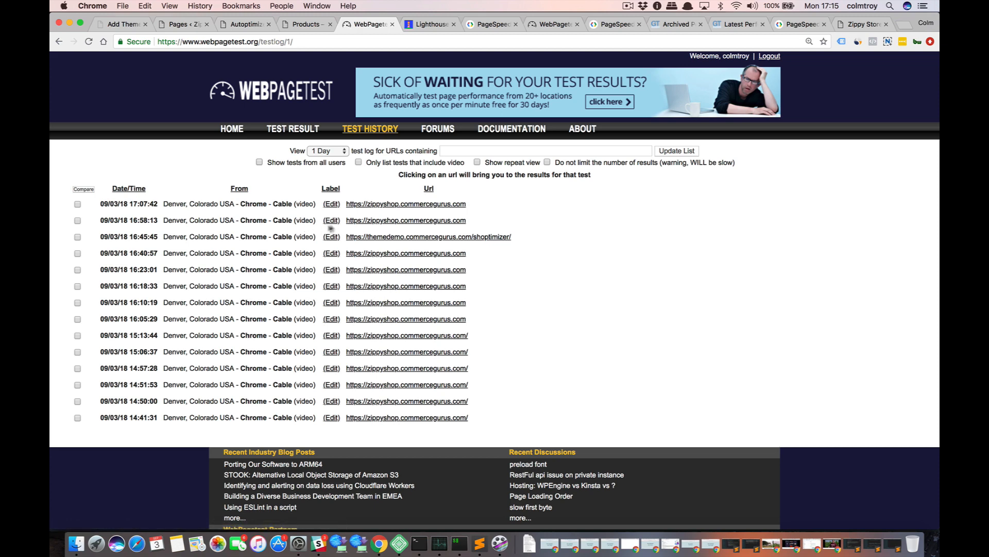
pyautogui.click(369, 205)
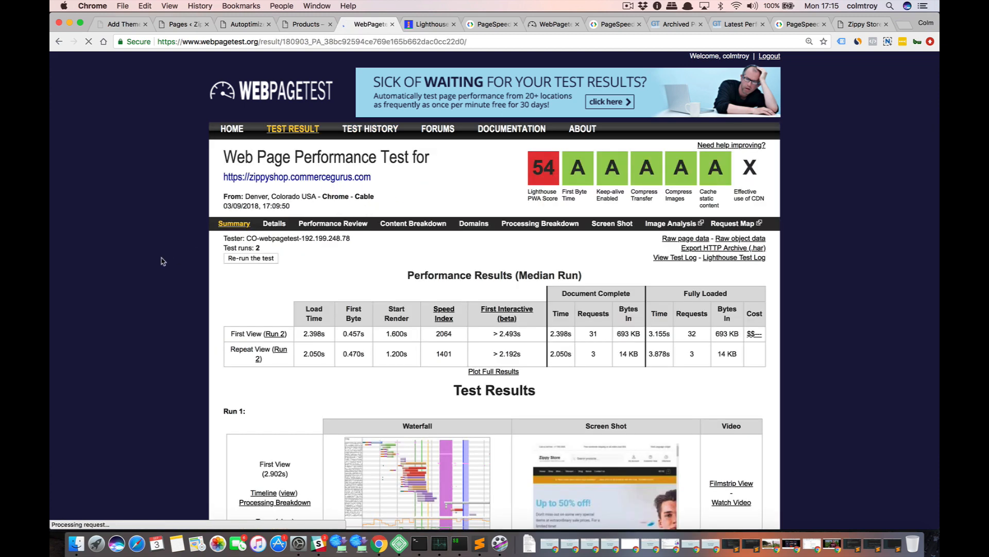
pyautogui.scroll(-3, 162, 260)
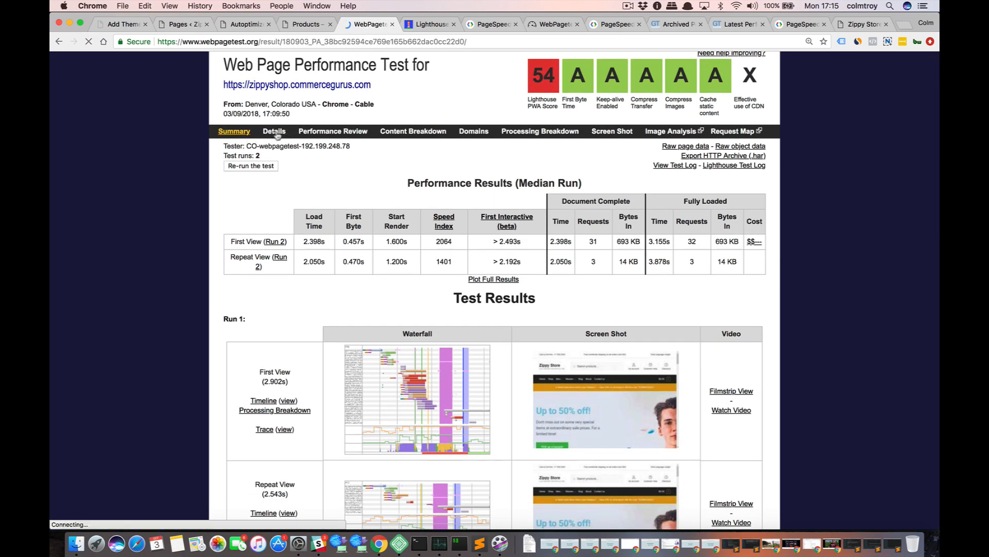
pyautogui.click(273, 133)
# Examine the first run's load metrics and the request timings in its waterfall chart.
pyautogui.scroll(-2, 166, 268)
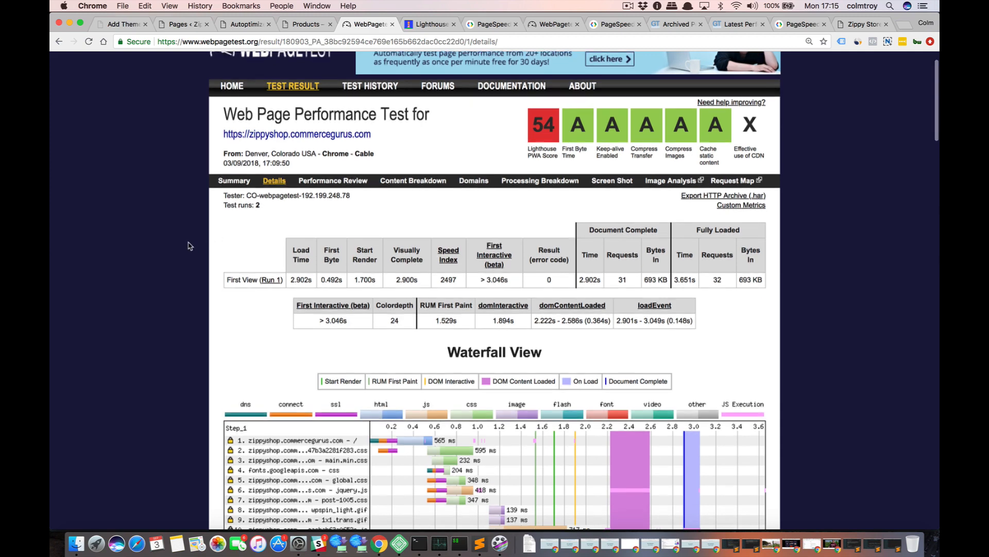
pyautogui.scroll(-2, 380, 295)
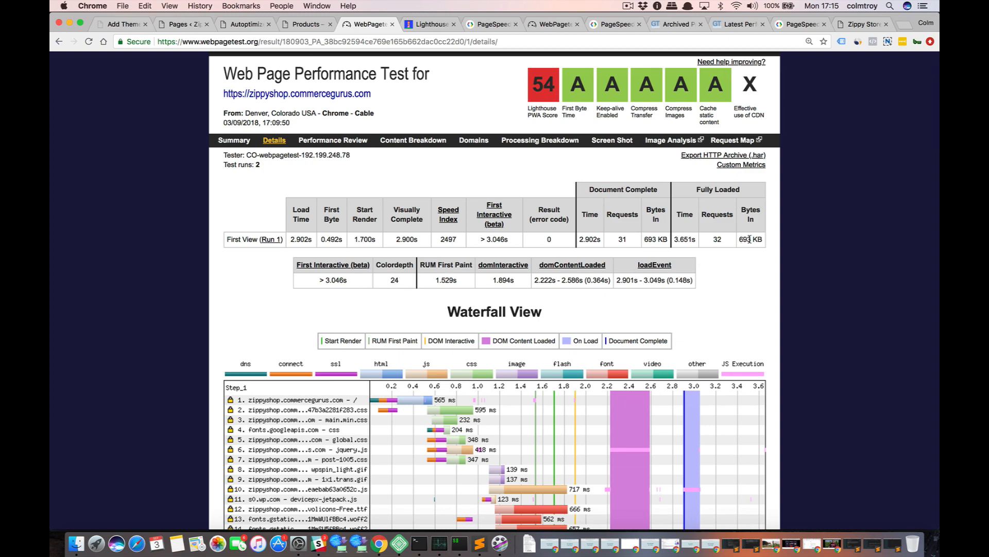
pyautogui.scroll(-6, 722, 330)
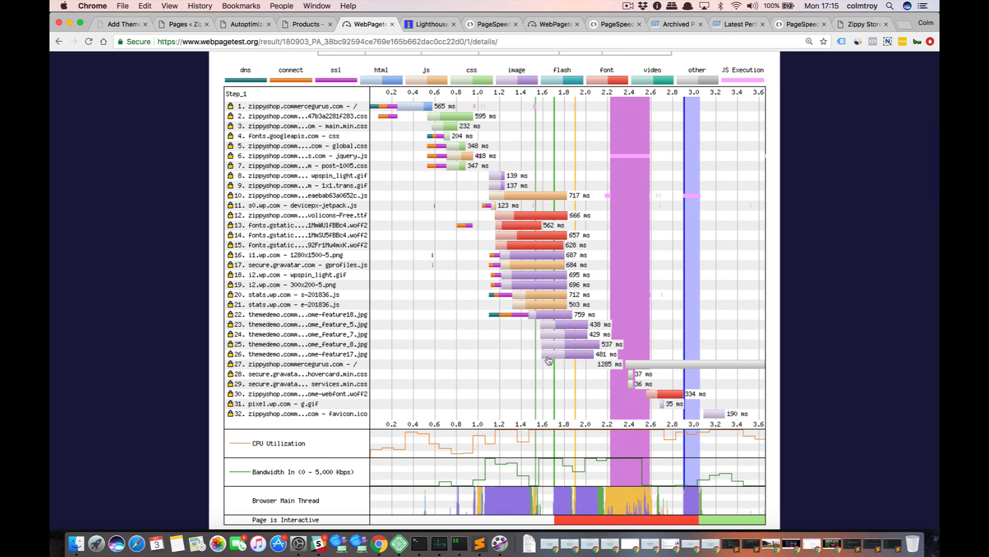
pyautogui.scroll(1, 309, 355)
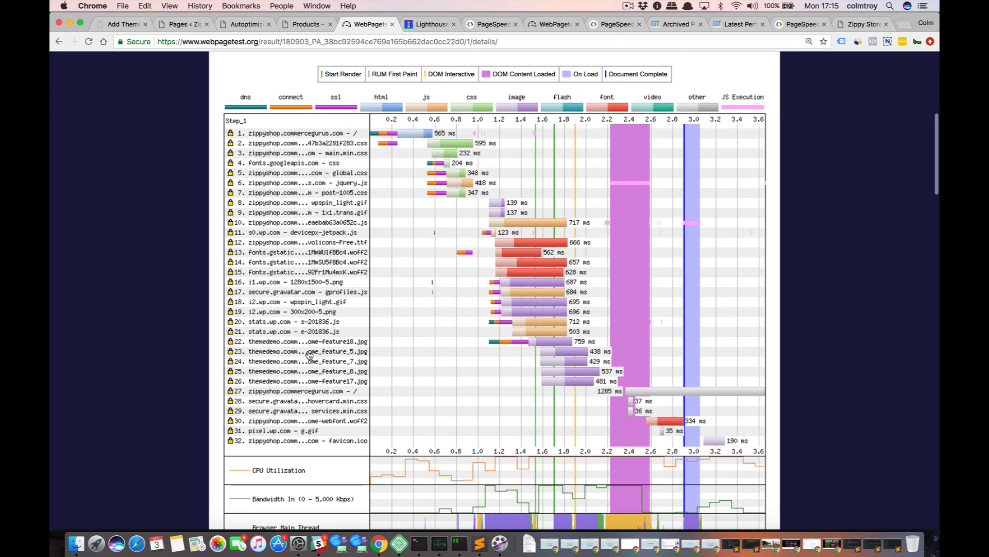
pyautogui.scroll(2, 309, 354)
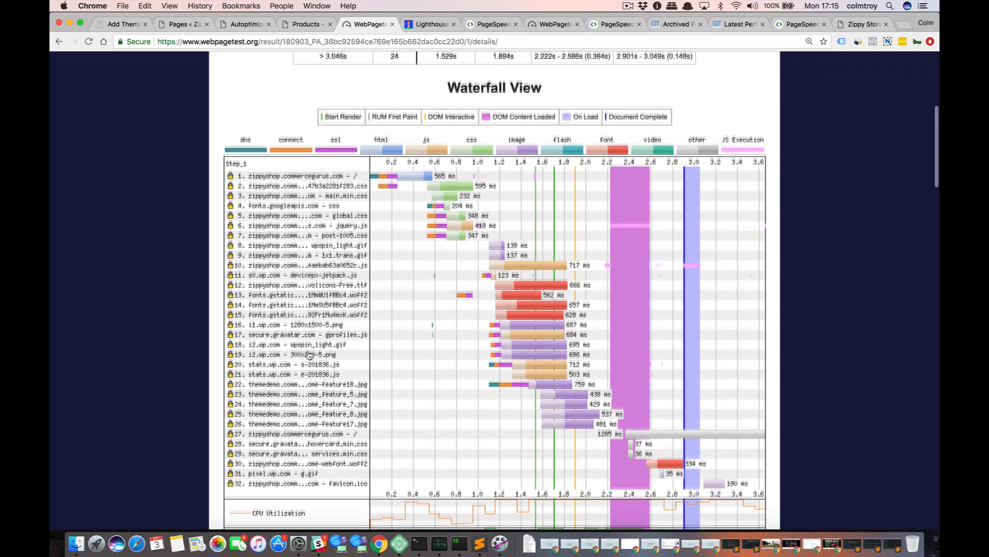
pyautogui.scroll(4, 309, 355)
pyautogui.scroll(-10, 309, 355)
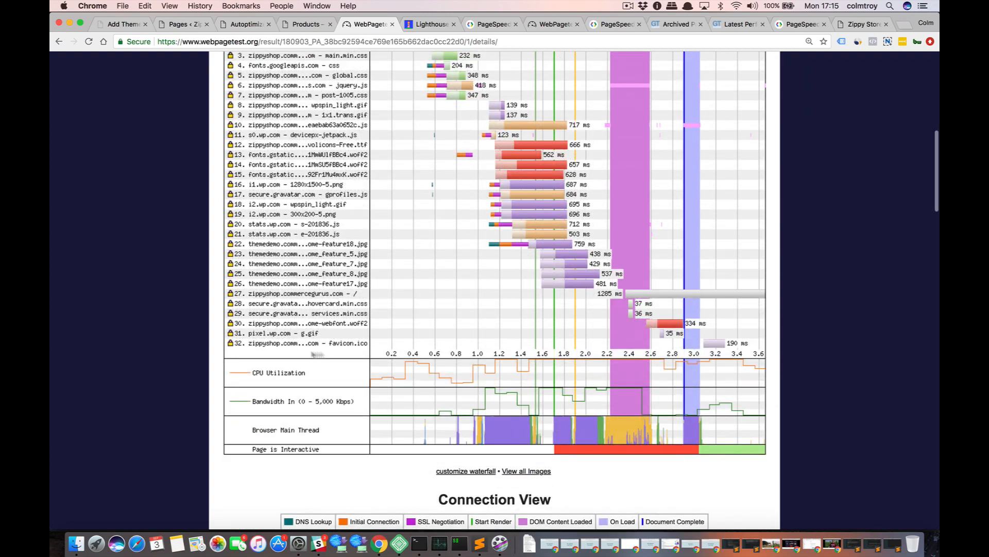
# Inspect the details of request 27 in the waterfall, highlighting get_refreshed_fragments in its URL, and close them.
pyautogui.click(674, 296)
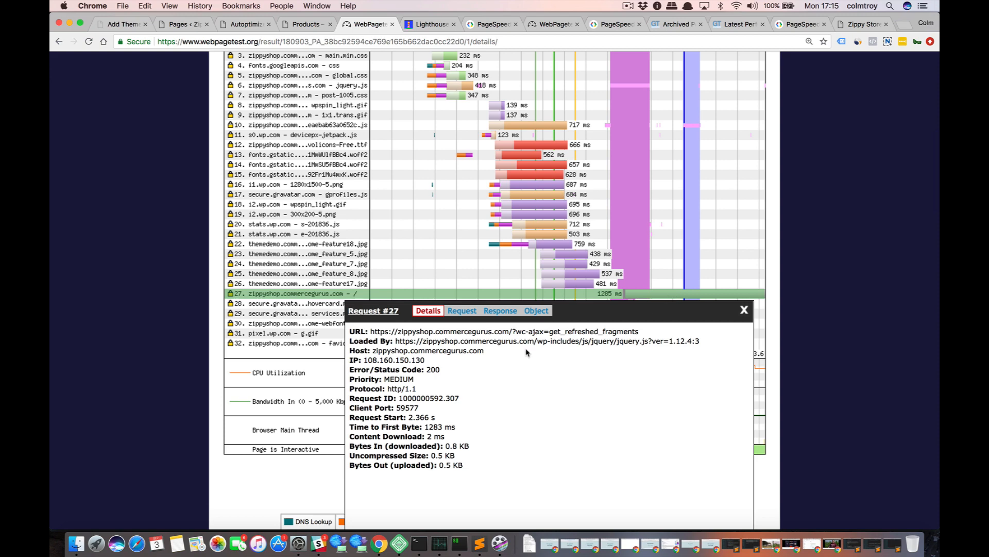
pyautogui.moveTo(639, 333); pyautogui.dragTo(552, 332)
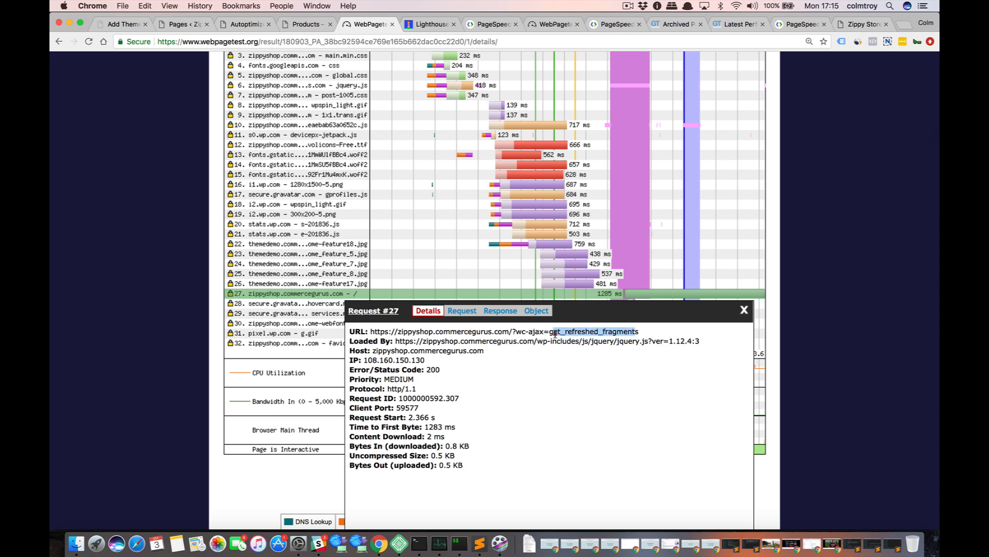
pyautogui.click(744, 309)
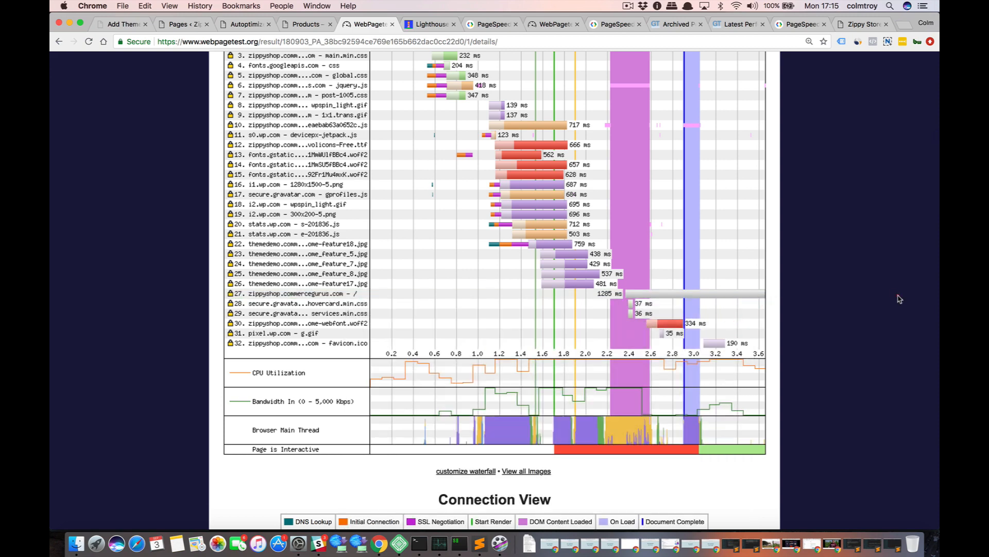
# Look over the waterfall again and recheck the details of request 27 twice, closing them each time.
pyautogui.scroll(3, 849, 294)
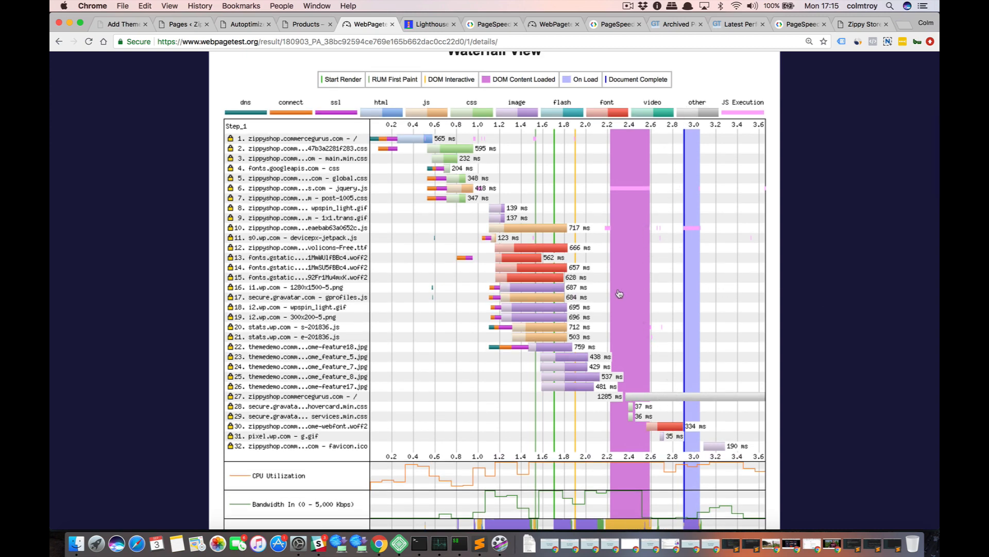
pyautogui.scroll(4, 617, 294)
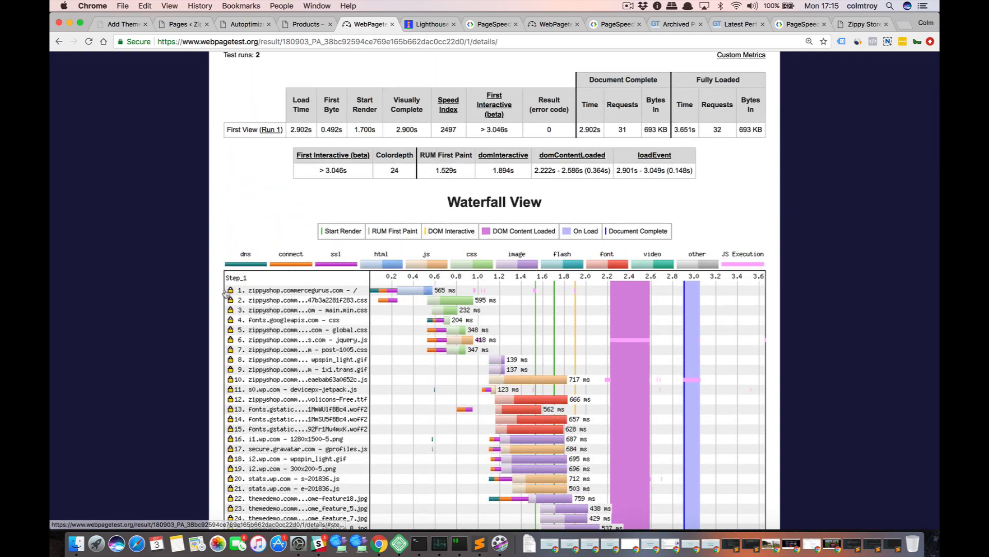
pyautogui.scroll(-4, 188, 349)
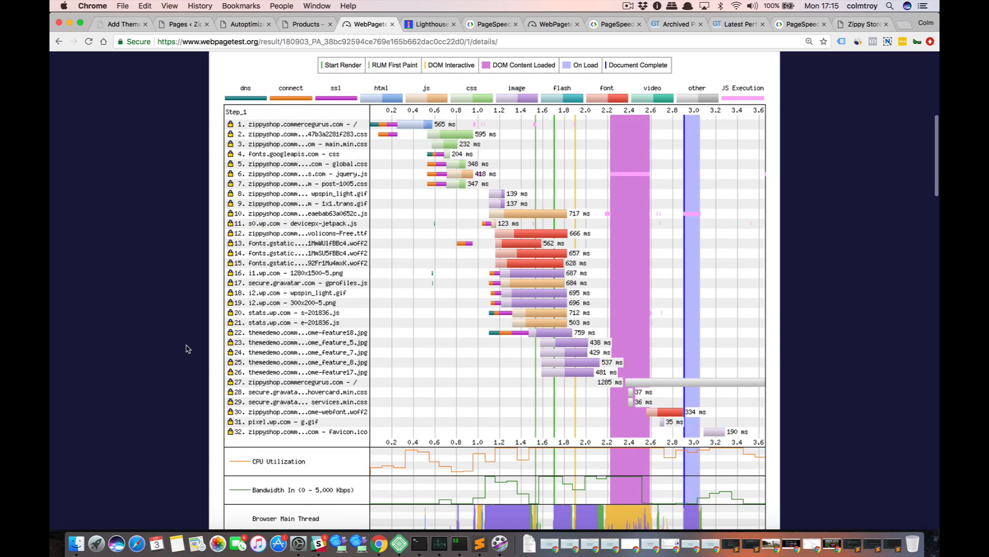
pyautogui.click(670, 384)
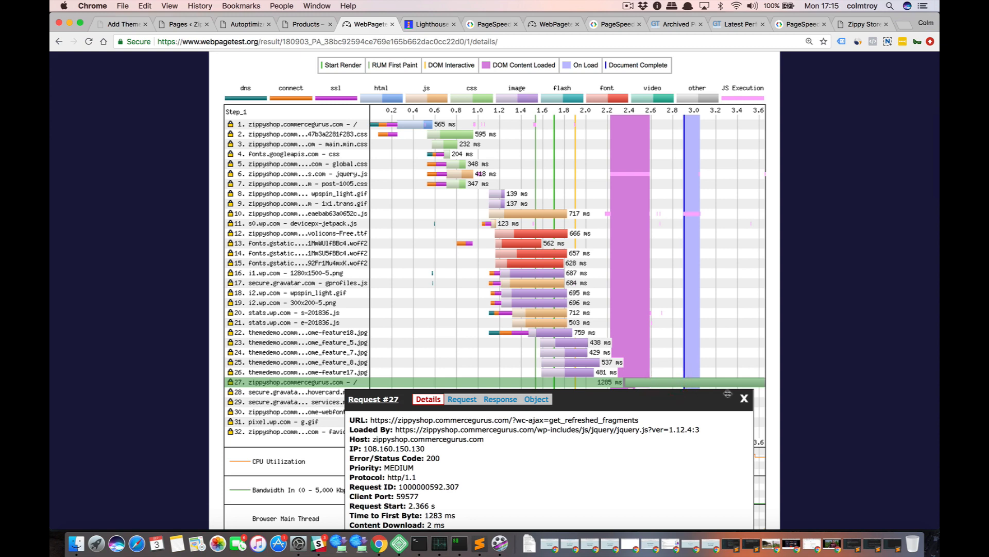
pyautogui.click(743, 394)
pyautogui.click(829, 328)
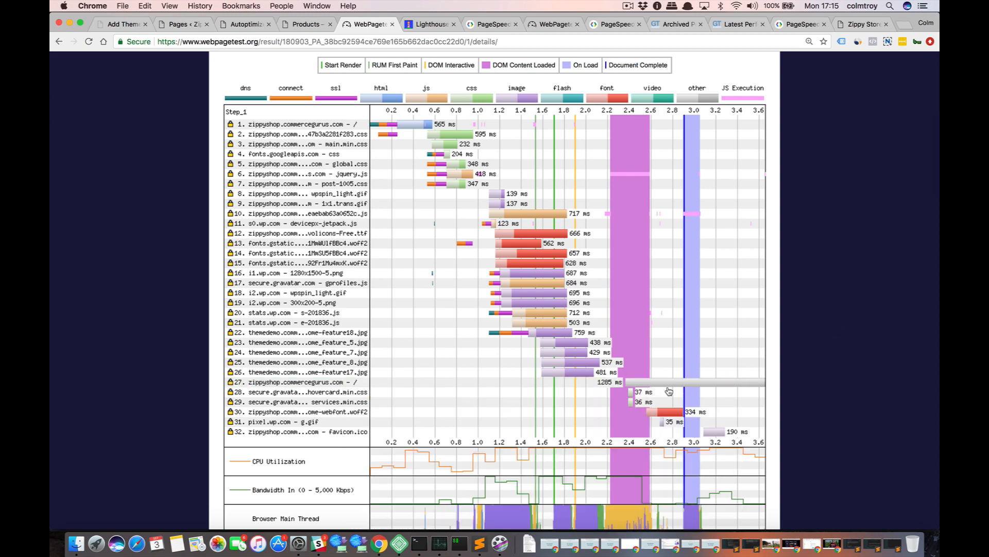
pyautogui.click(318, 384)
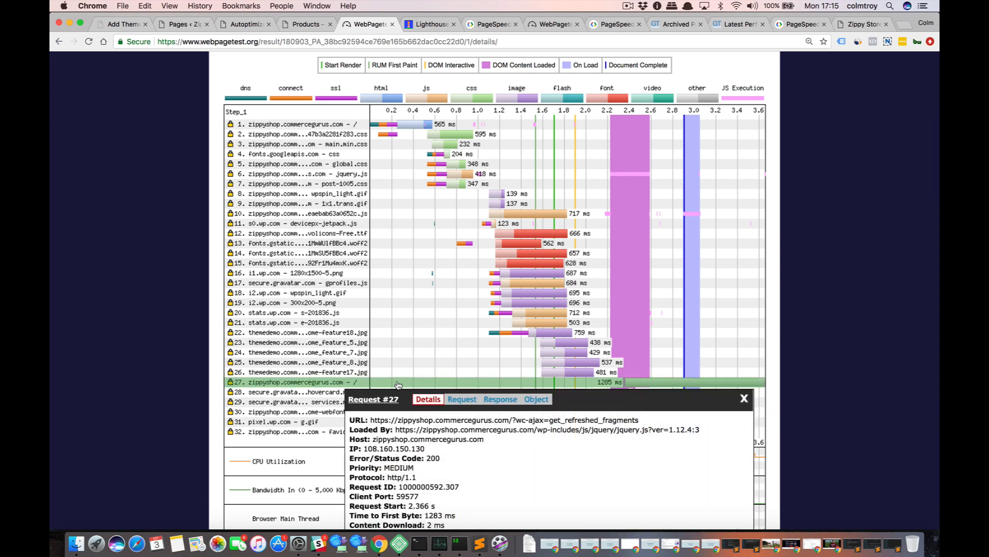
pyautogui.click(745, 397)
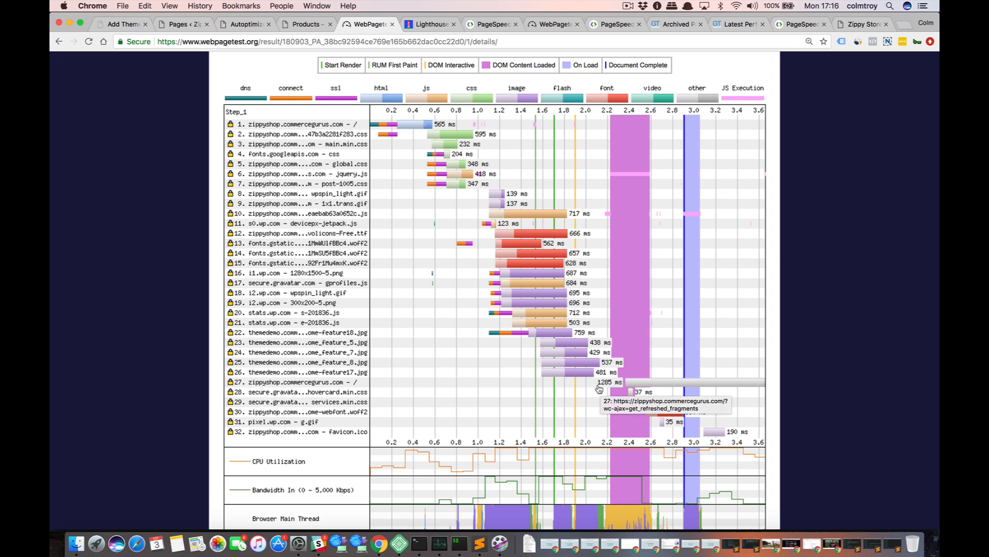
# Inspect the details of request 28, the Gravatar hovercard stylesheet, and close them.
pyautogui.click(652, 393)
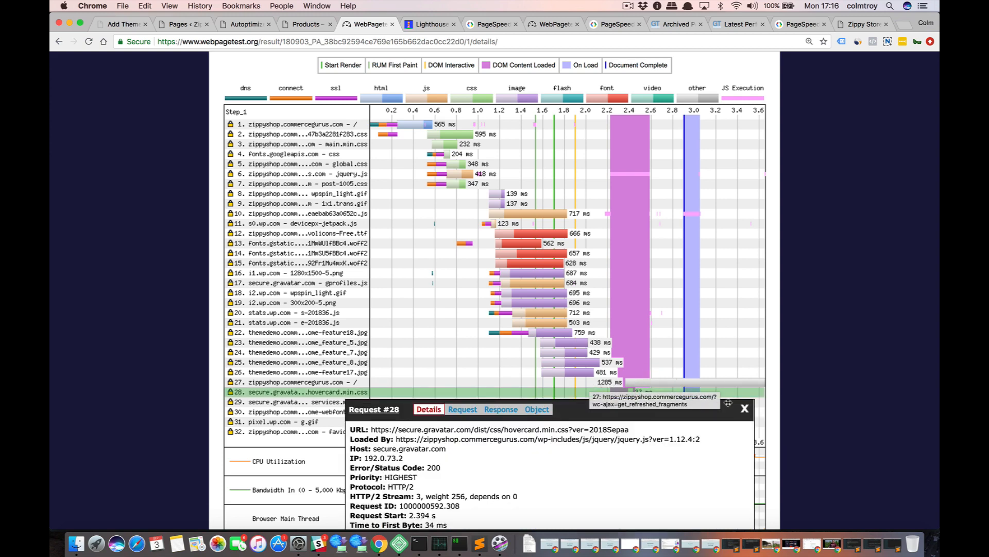
pyautogui.click(745, 410)
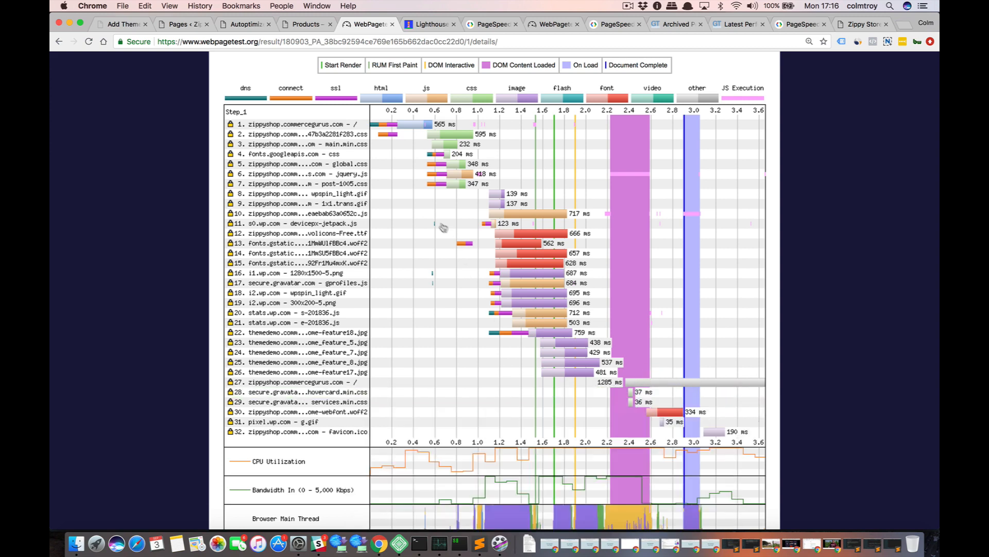
pyautogui.scroll(2, 230, 306)
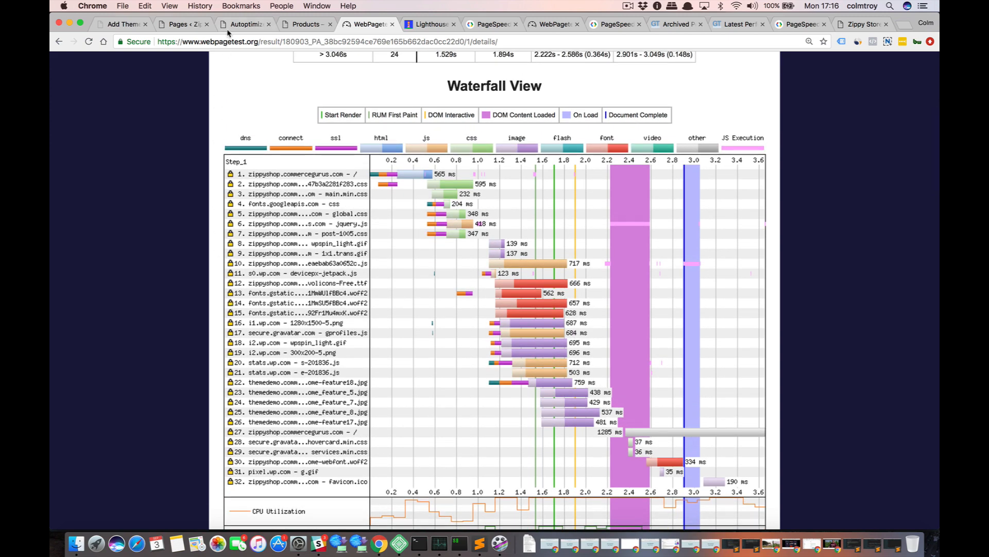
# Re-test the store's home page in GTmetrix and look over the new performance report.
pyautogui.click(727, 25)
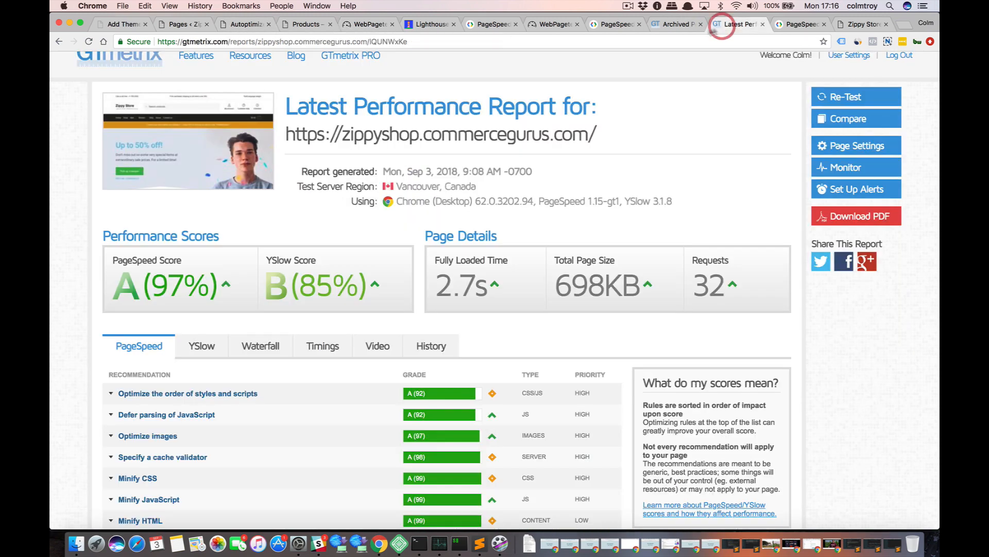
pyautogui.click(838, 98)
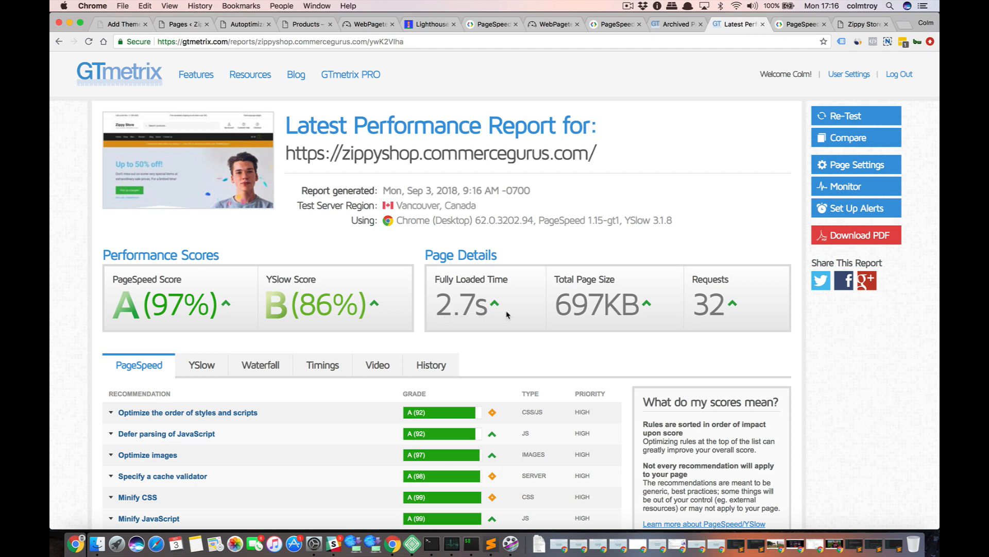
pyautogui.scroll(-4, 503, 316)
pyautogui.scroll(3, 508, 316)
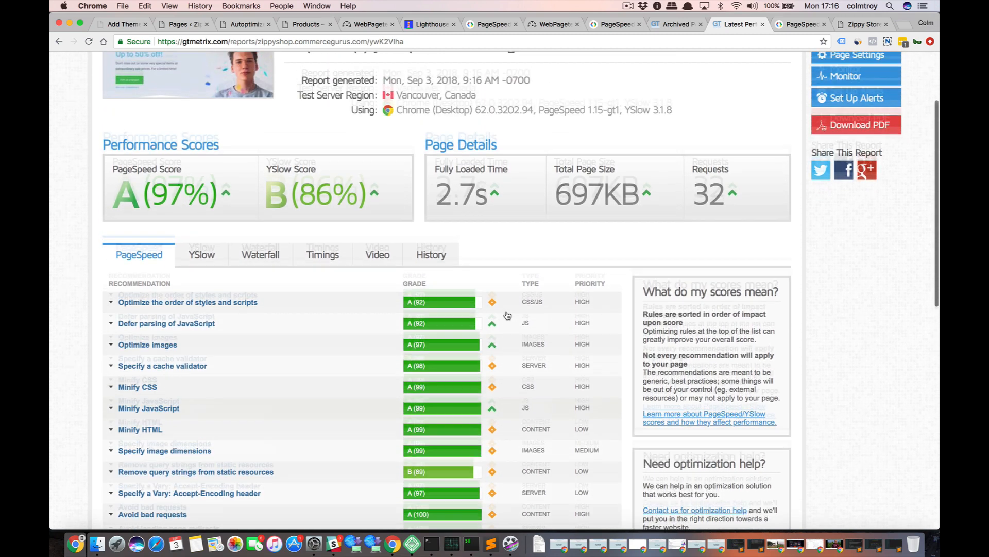
# Load the zippyshop.commercegurus.com home page in place of the admin Pages list.
pyautogui.click(358, 25)
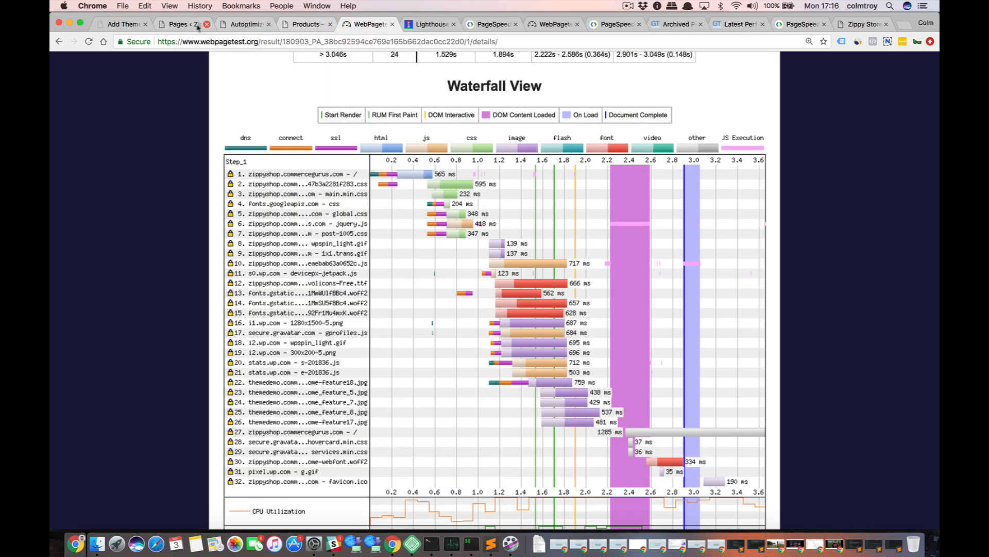
pyautogui.click(180, 26)
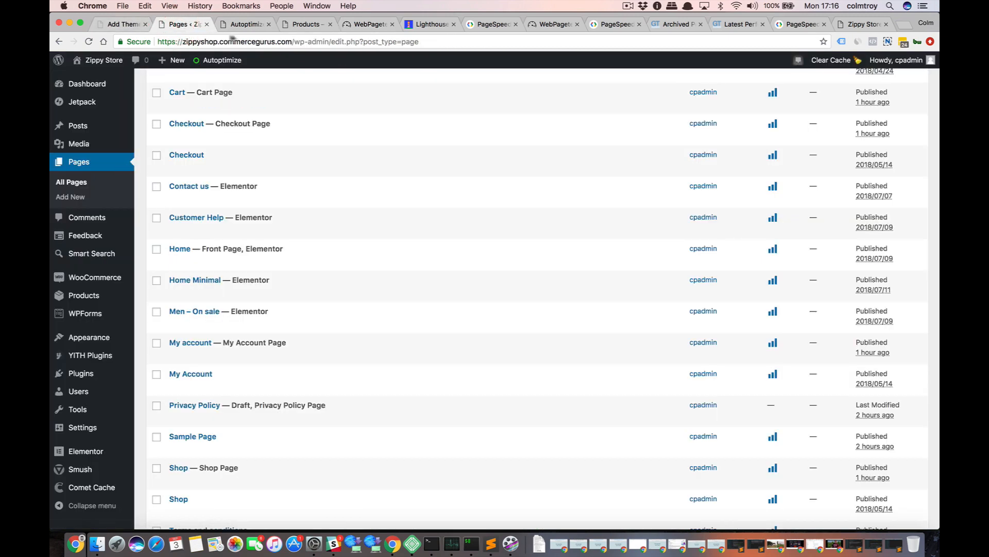
pyautogui.moveTo(299, 41); pyautogui.dragTo(466, 43)
pyautogui.press('BackSpace')
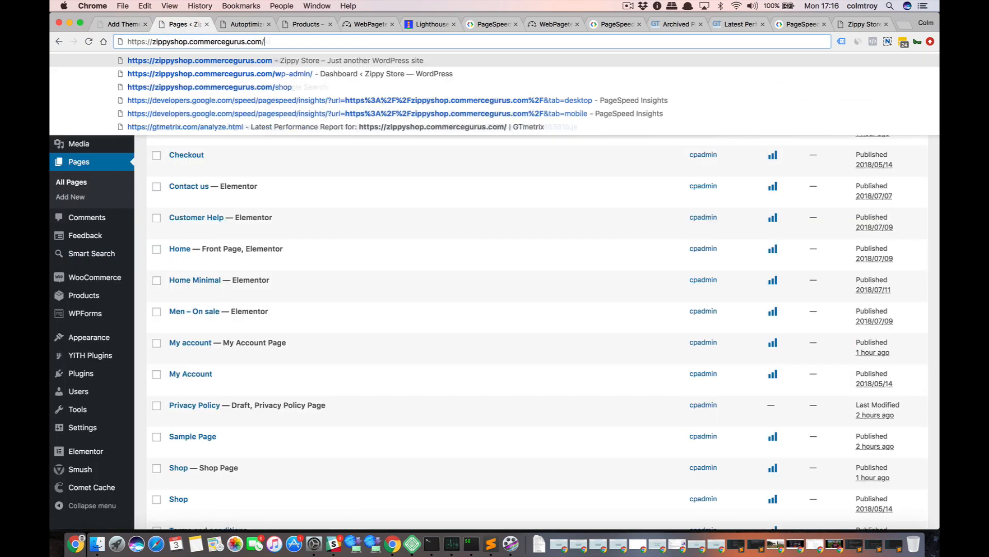
pyautogui.press('Return')
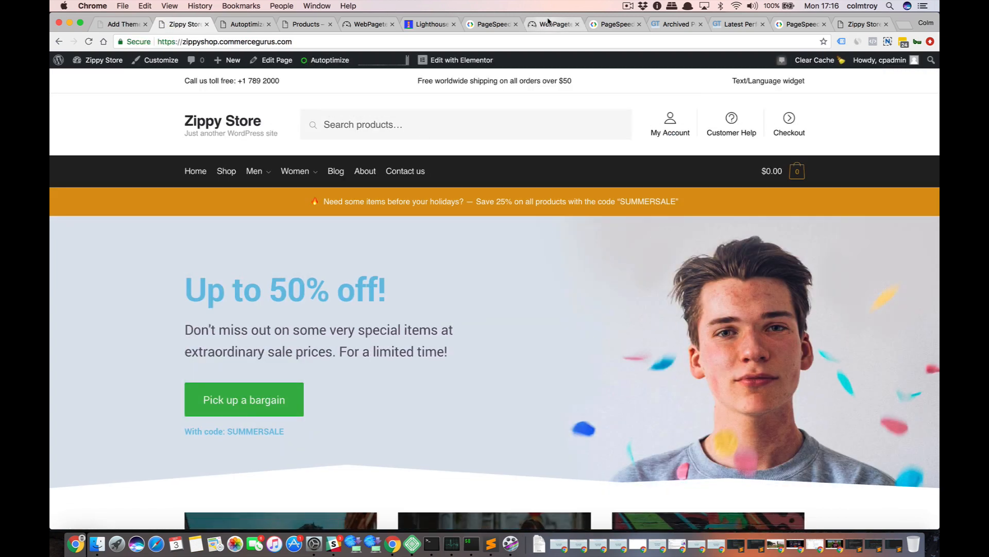
# Look over the home page between the hero banner and Our latest items, and return to the Autoptimize settings.
pyautogui.scroll(-10, 469, 317)
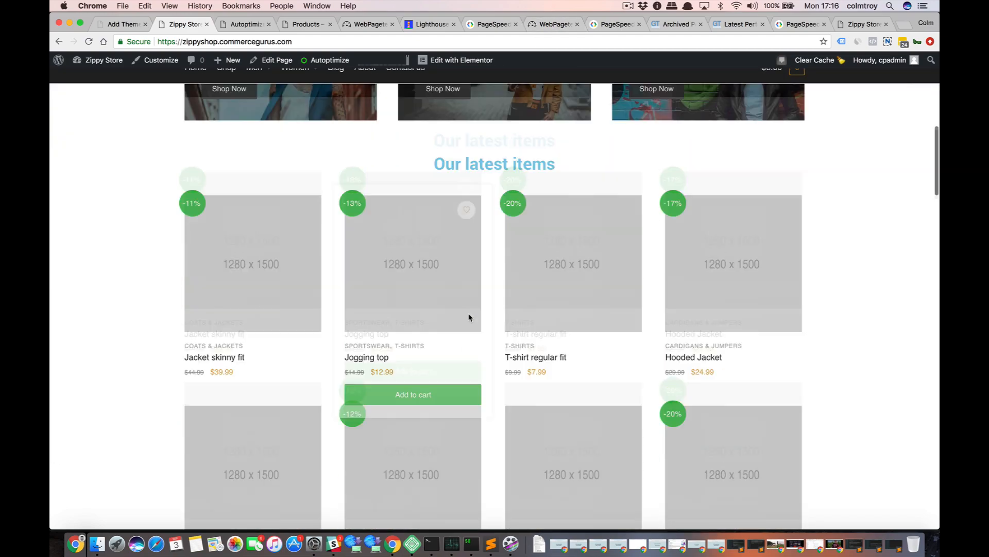
pyautogui.scroll(10, 468, 317)
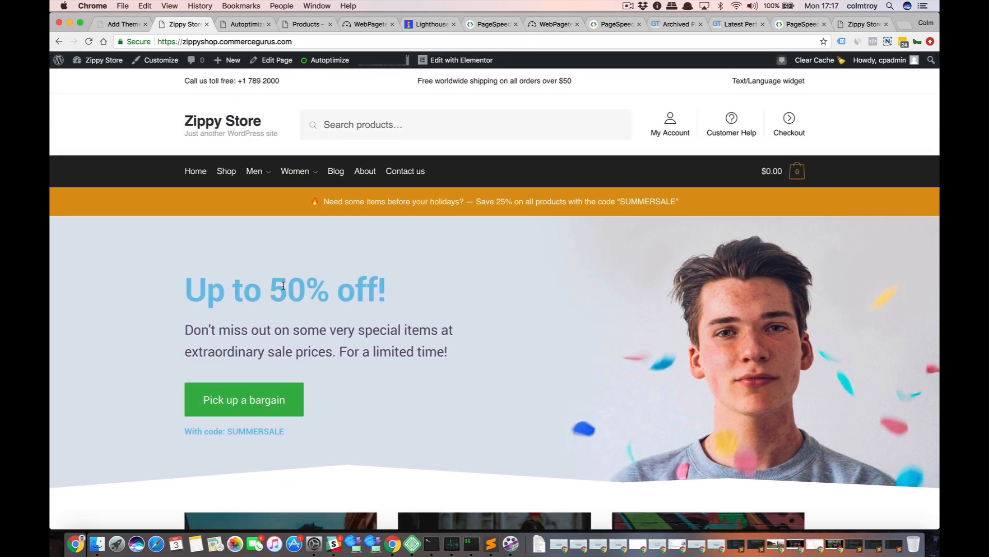
pyautogui.scroll(-5, 469, 317)
pyautogui.scroll(5, 354, 334)
pyautogui.scroll(-5, 162, 234)
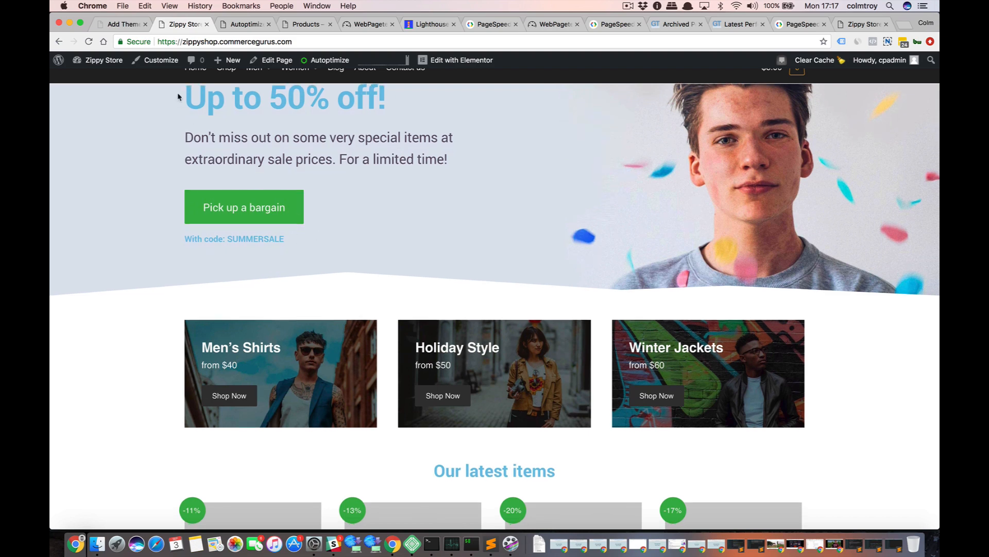
pyautogui.click(235, 28)
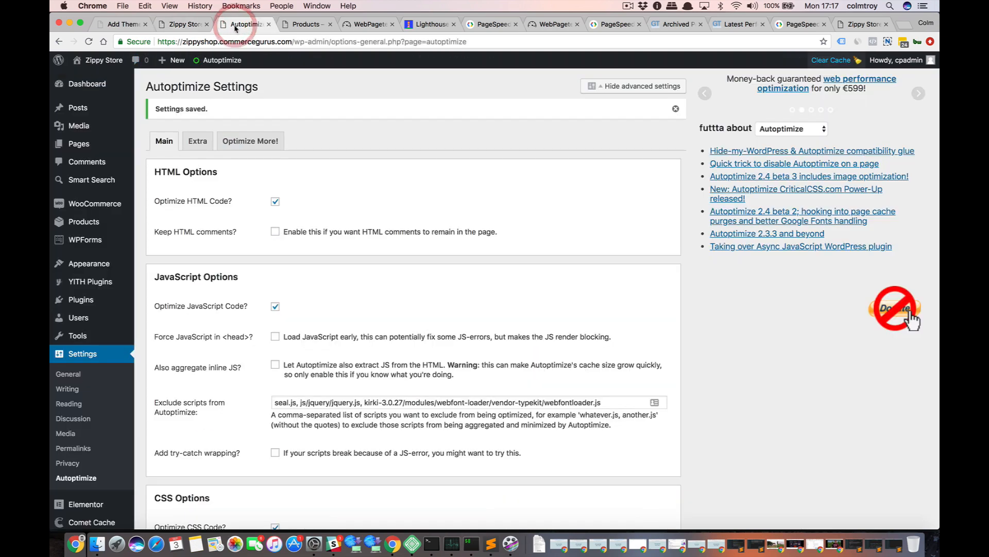
# Open the Shoptimizer product page on commercegurus.com in a new browser tab and look over its introduction and preview.
pyautogui.hotkey('ctrl', 'Tab')
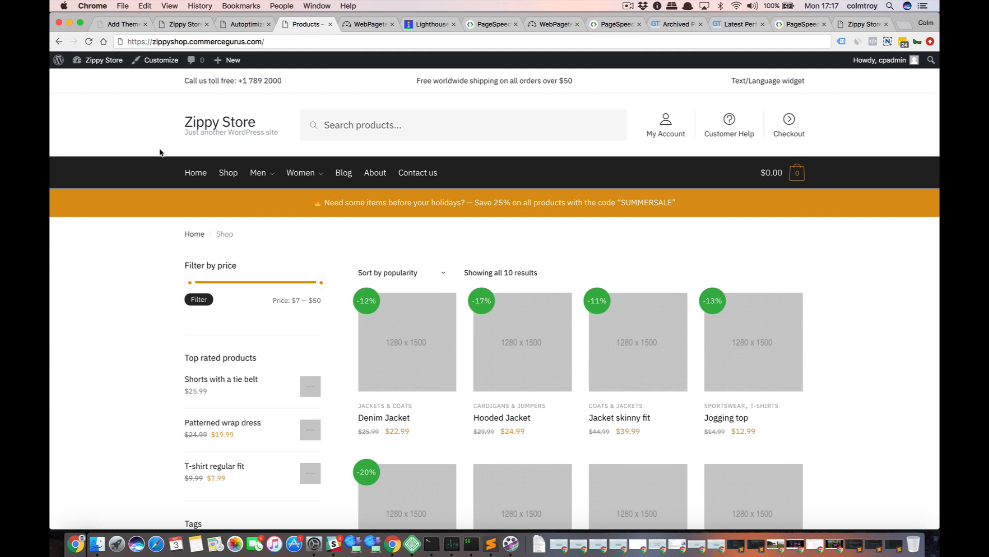
pyautogui.click(905, 24)
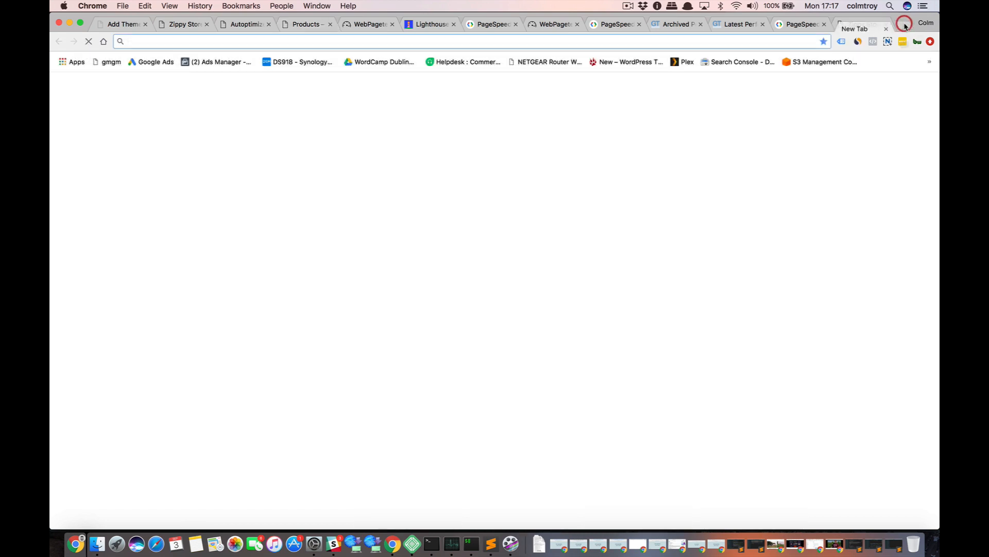
pyautogui.write('sho')
pyautogui.press('BackSpace')
pyautogui.press('BackSpace')
pyautogui.press('BackSpace')
pyautogui.press('BackSpace')
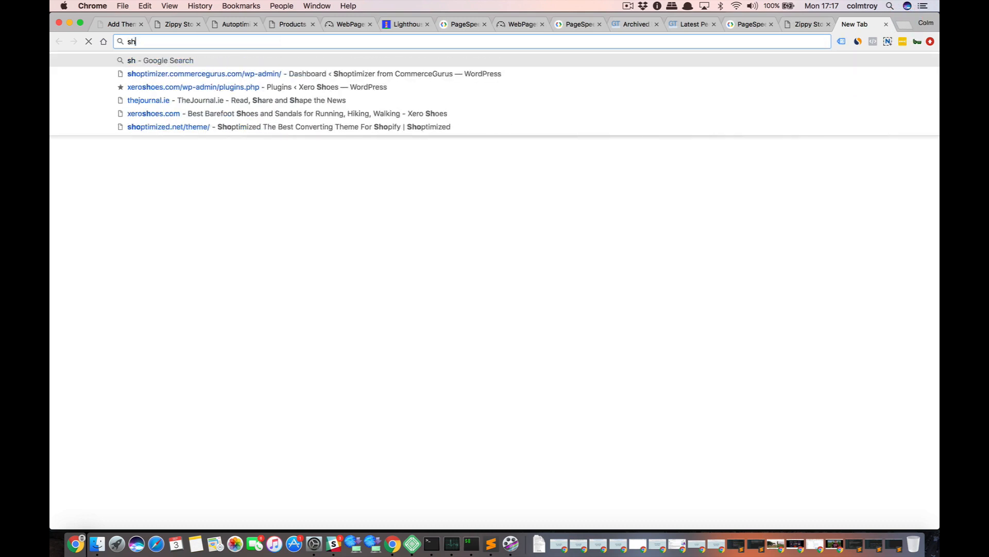
pyautogui.write('commercegurus.com/wp-admin')
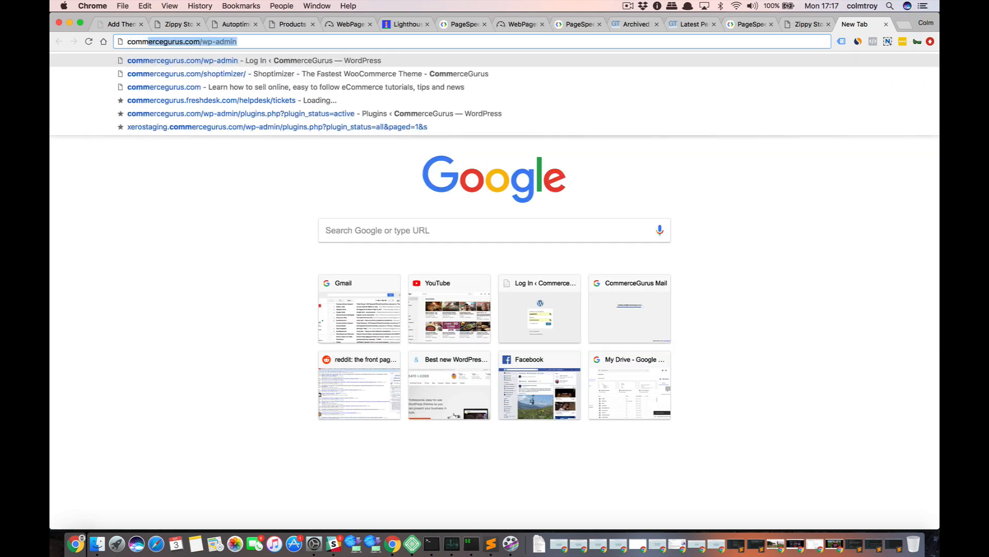
pyautogui.press('Down')
pyautogui.press('Return')
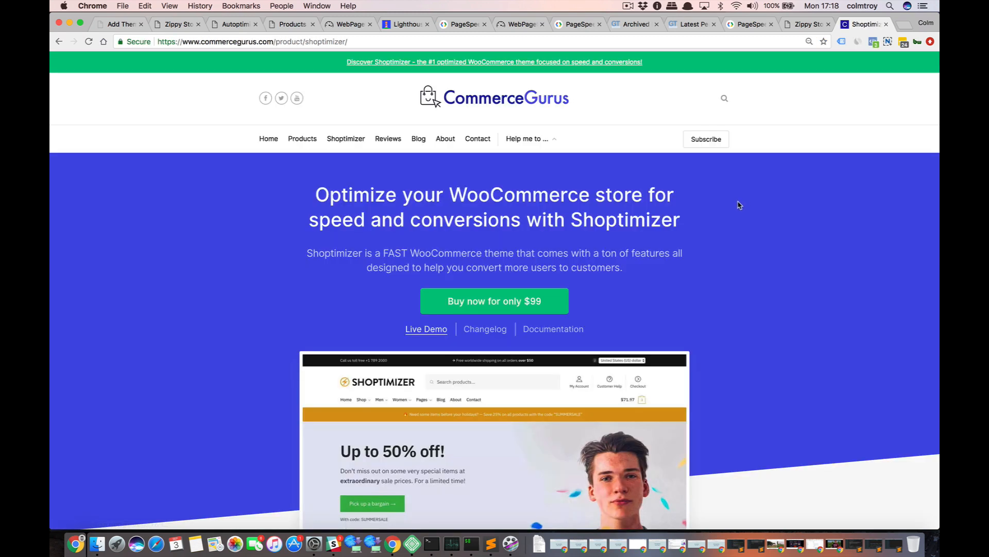
pyautogui.scroll(-2, 739, 205)
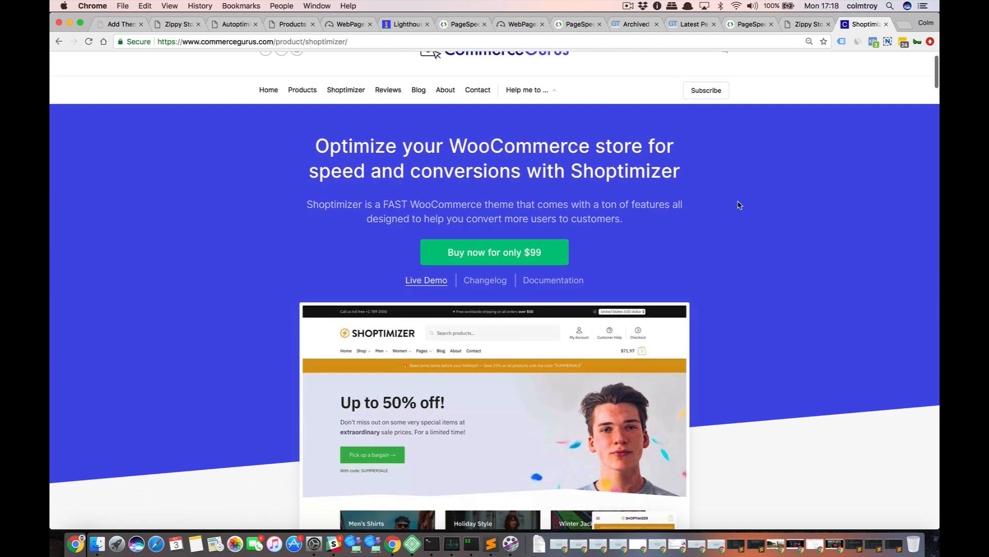
pyautogui.scroll(-1, 738, 204)
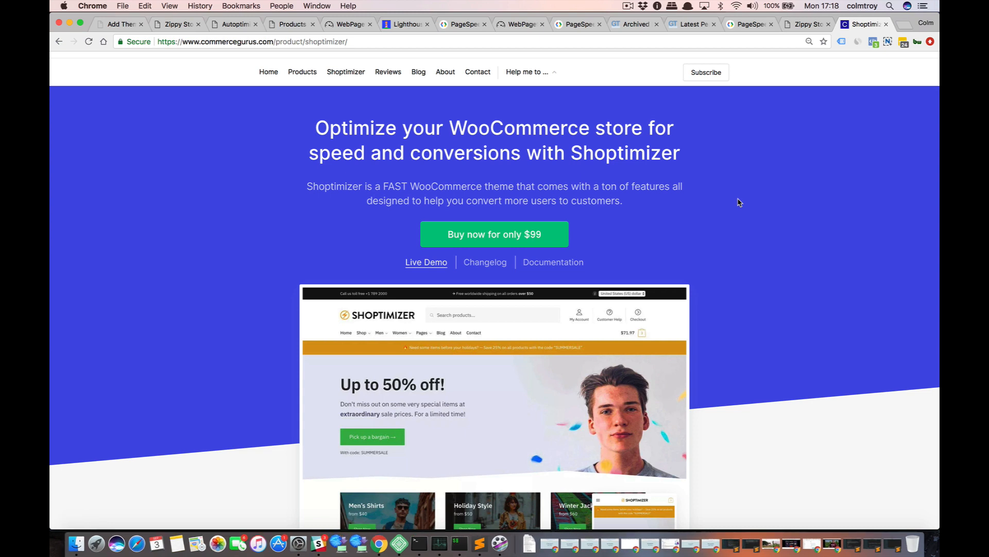
pyautogui.scroll(2, 739, 202)
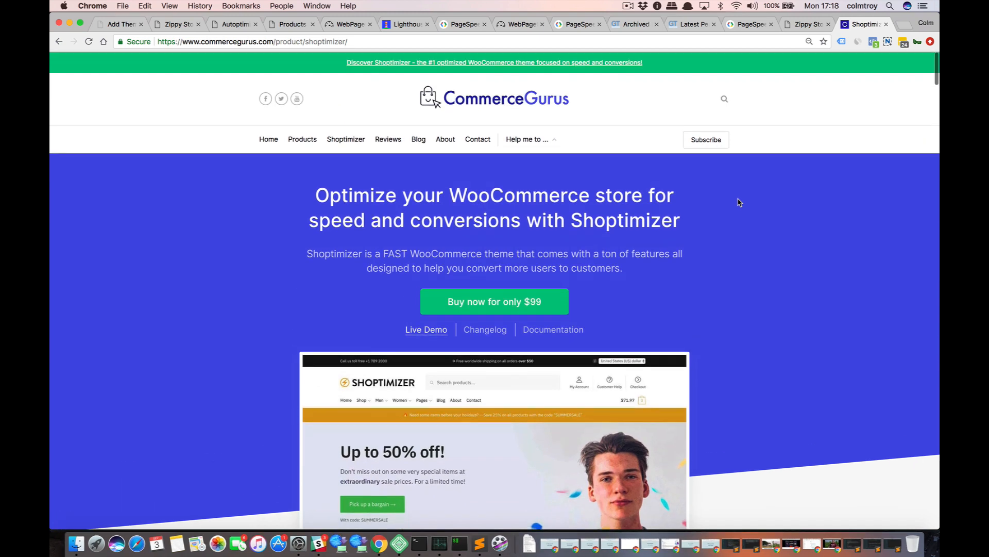